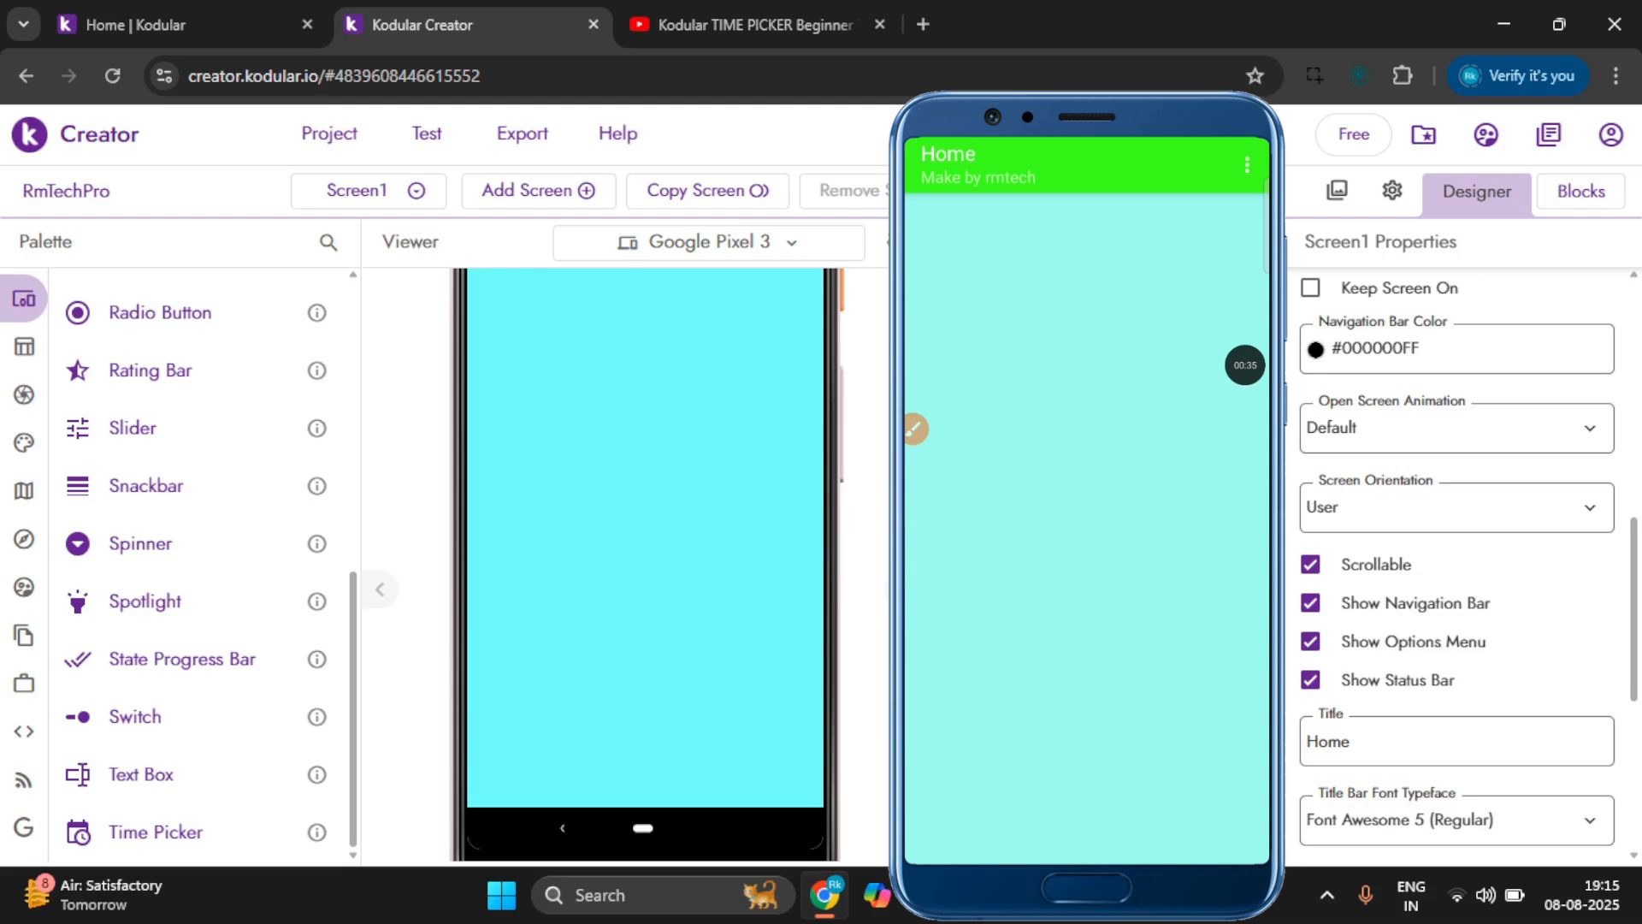
scroll(715, 483, up, 5)
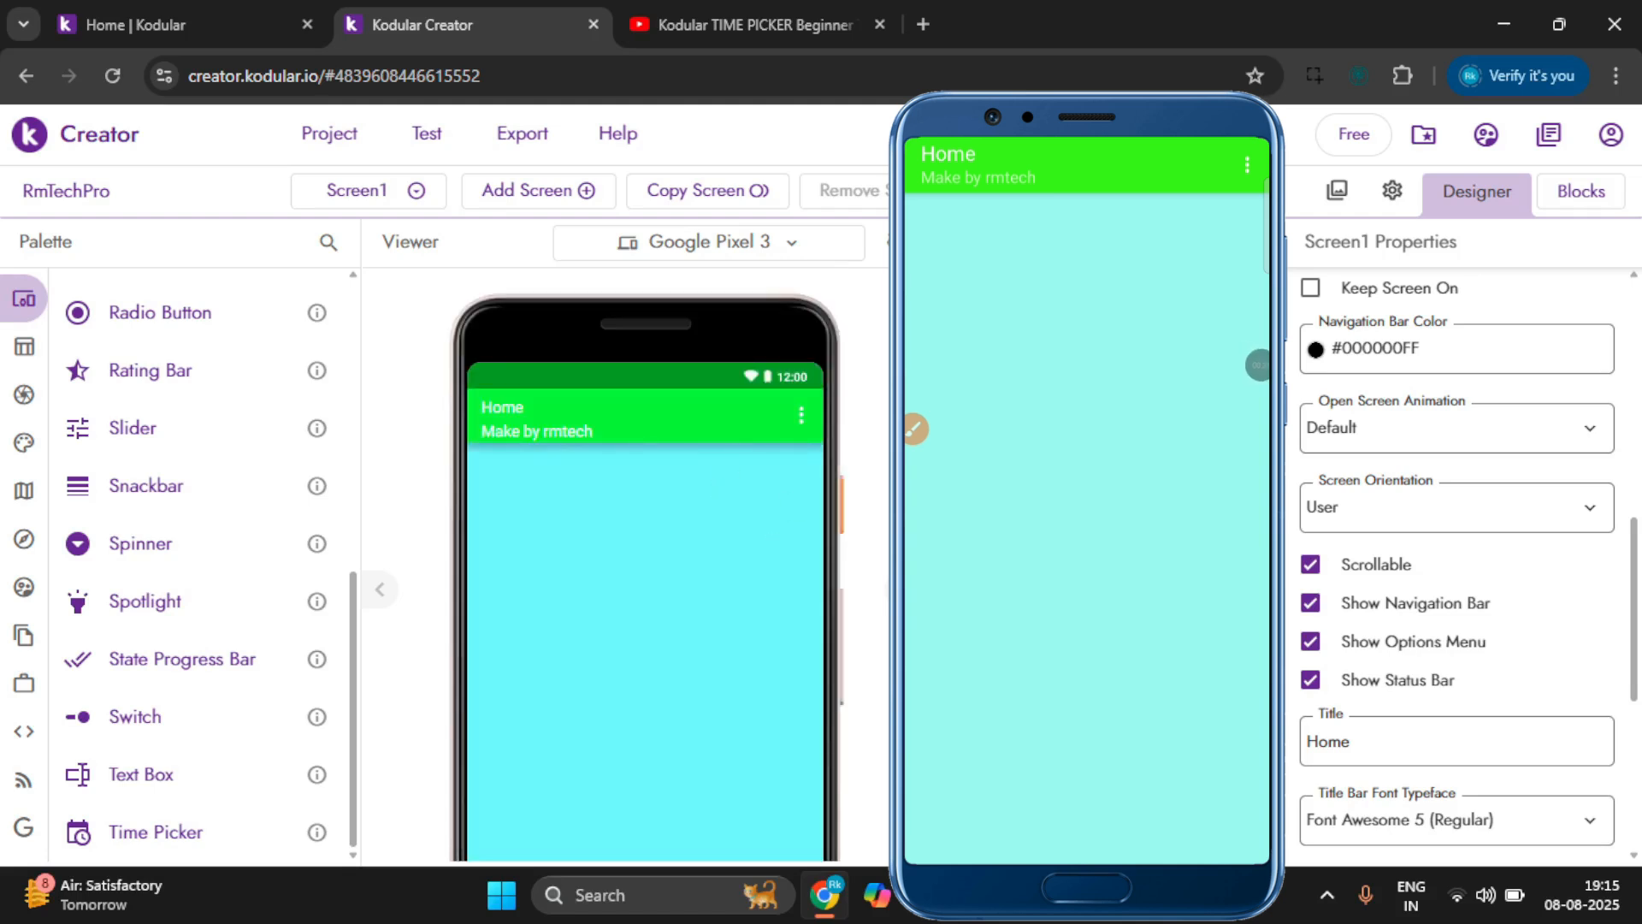
drag(145, 601, 632, 590)
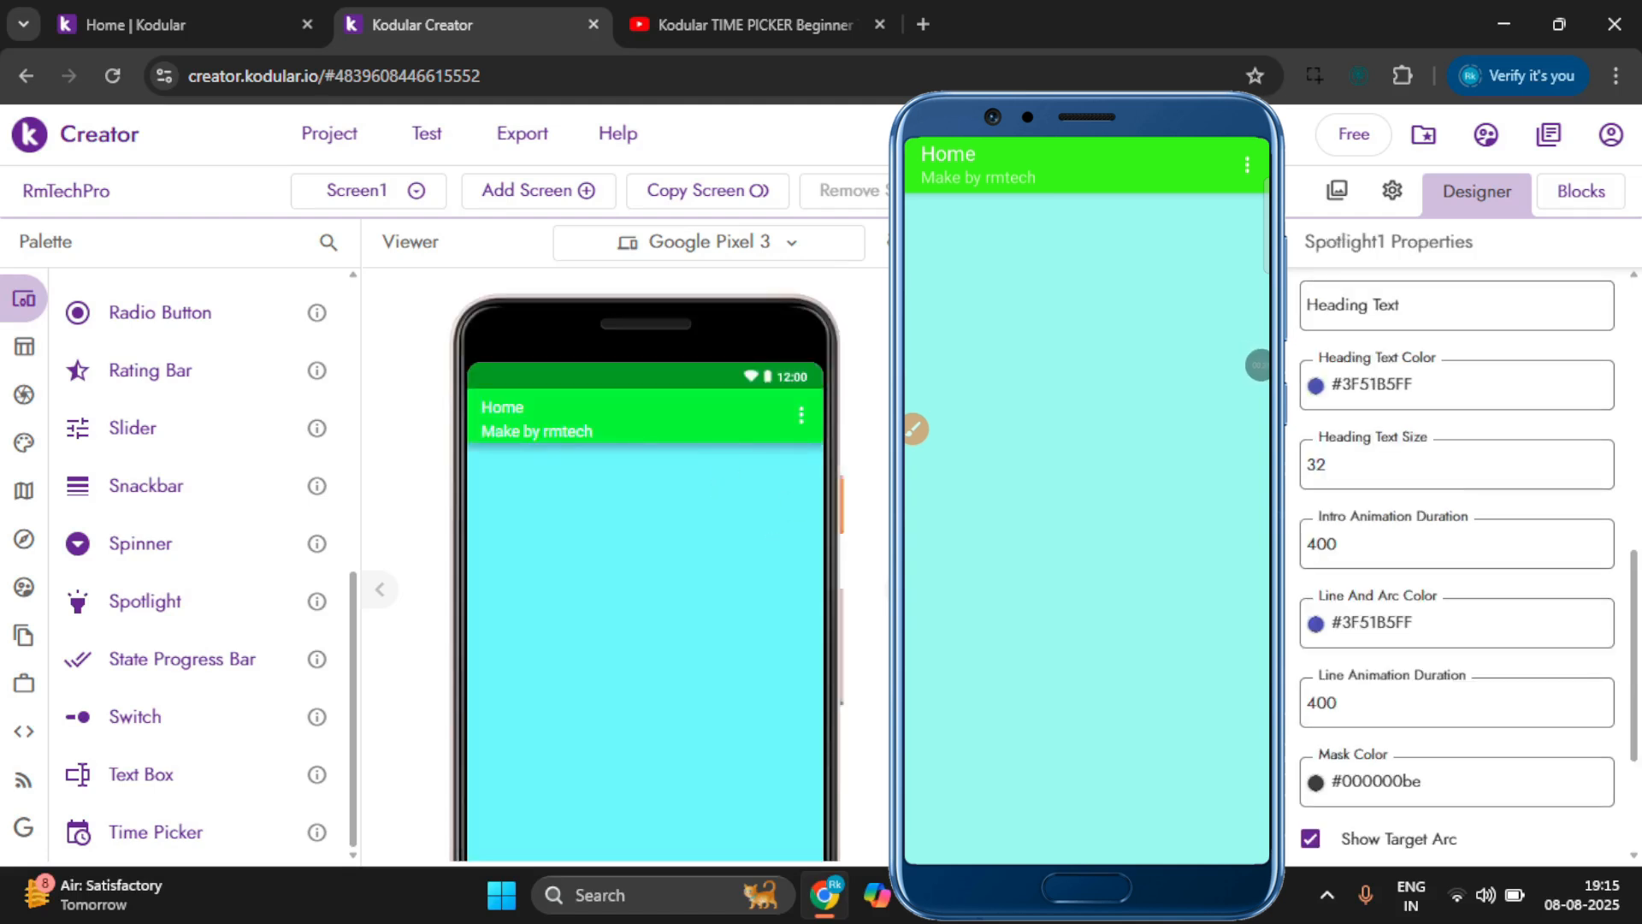
key(Delete)
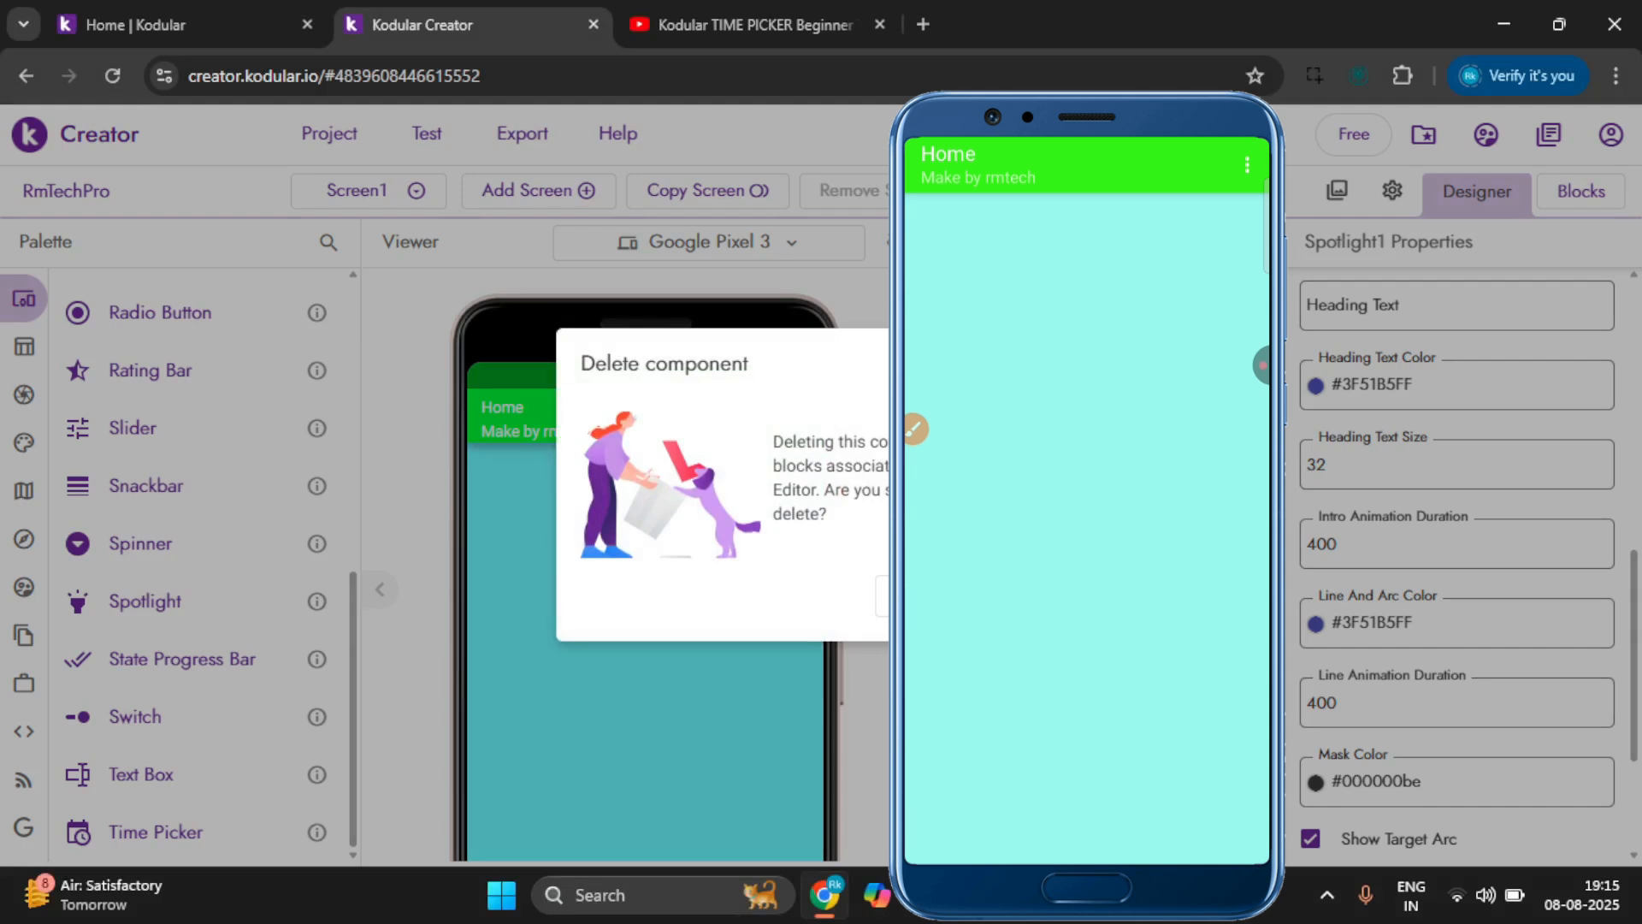
click(1018, 596)
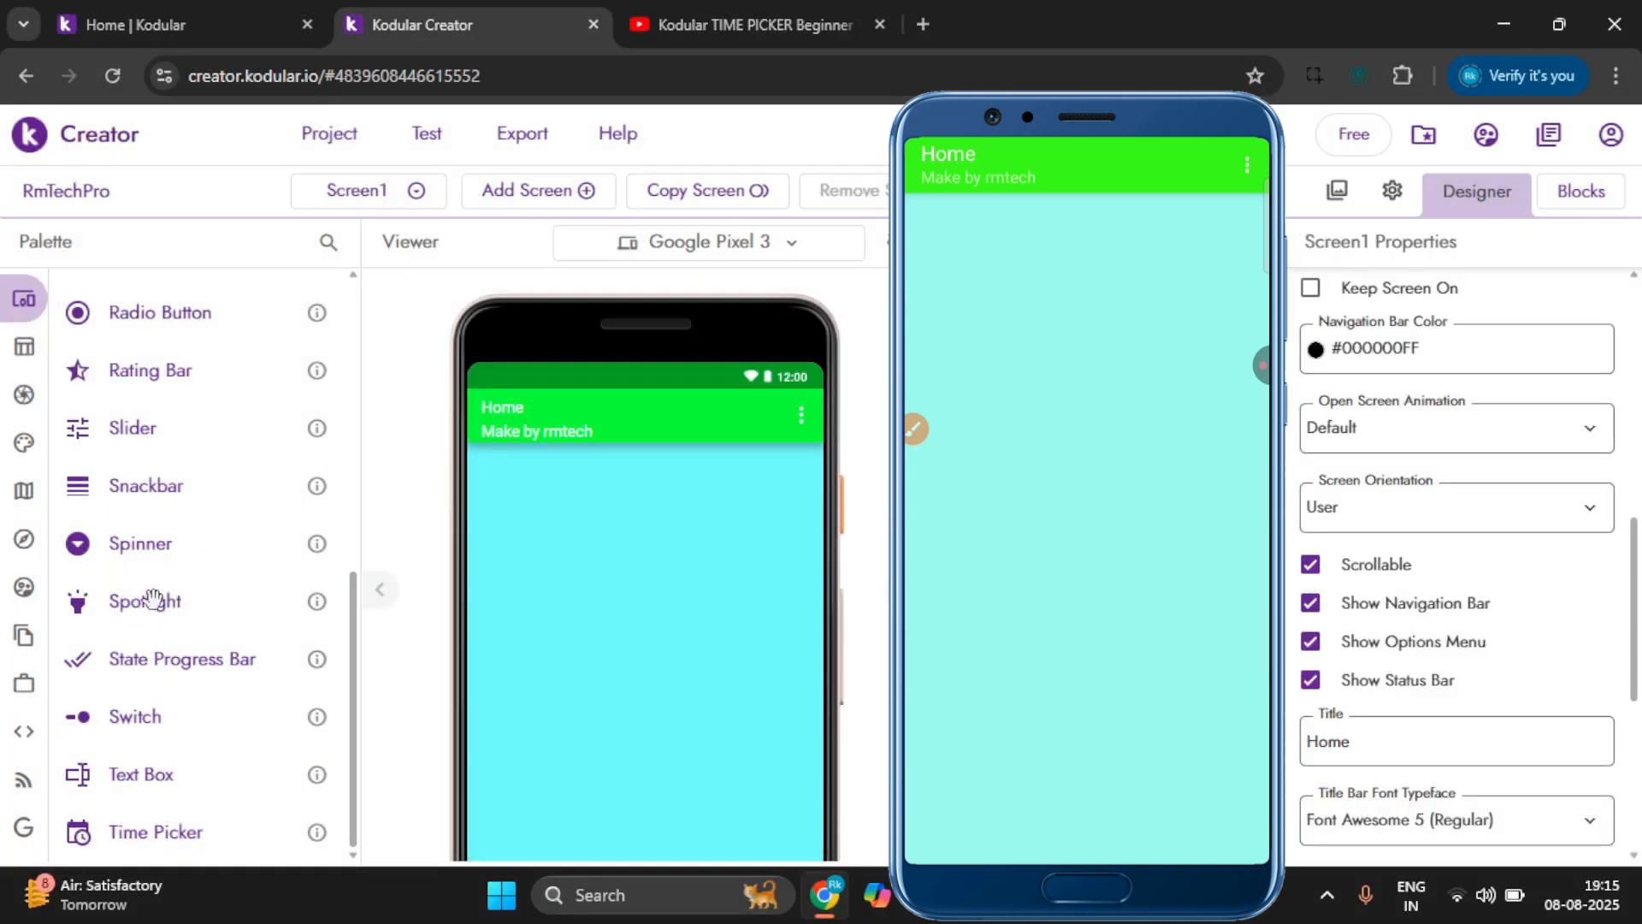
Add a Spotlight component to Screen1 and look over its properties.
drag(145, 602, 616, 547)
scroll(828, 490, down, 5)
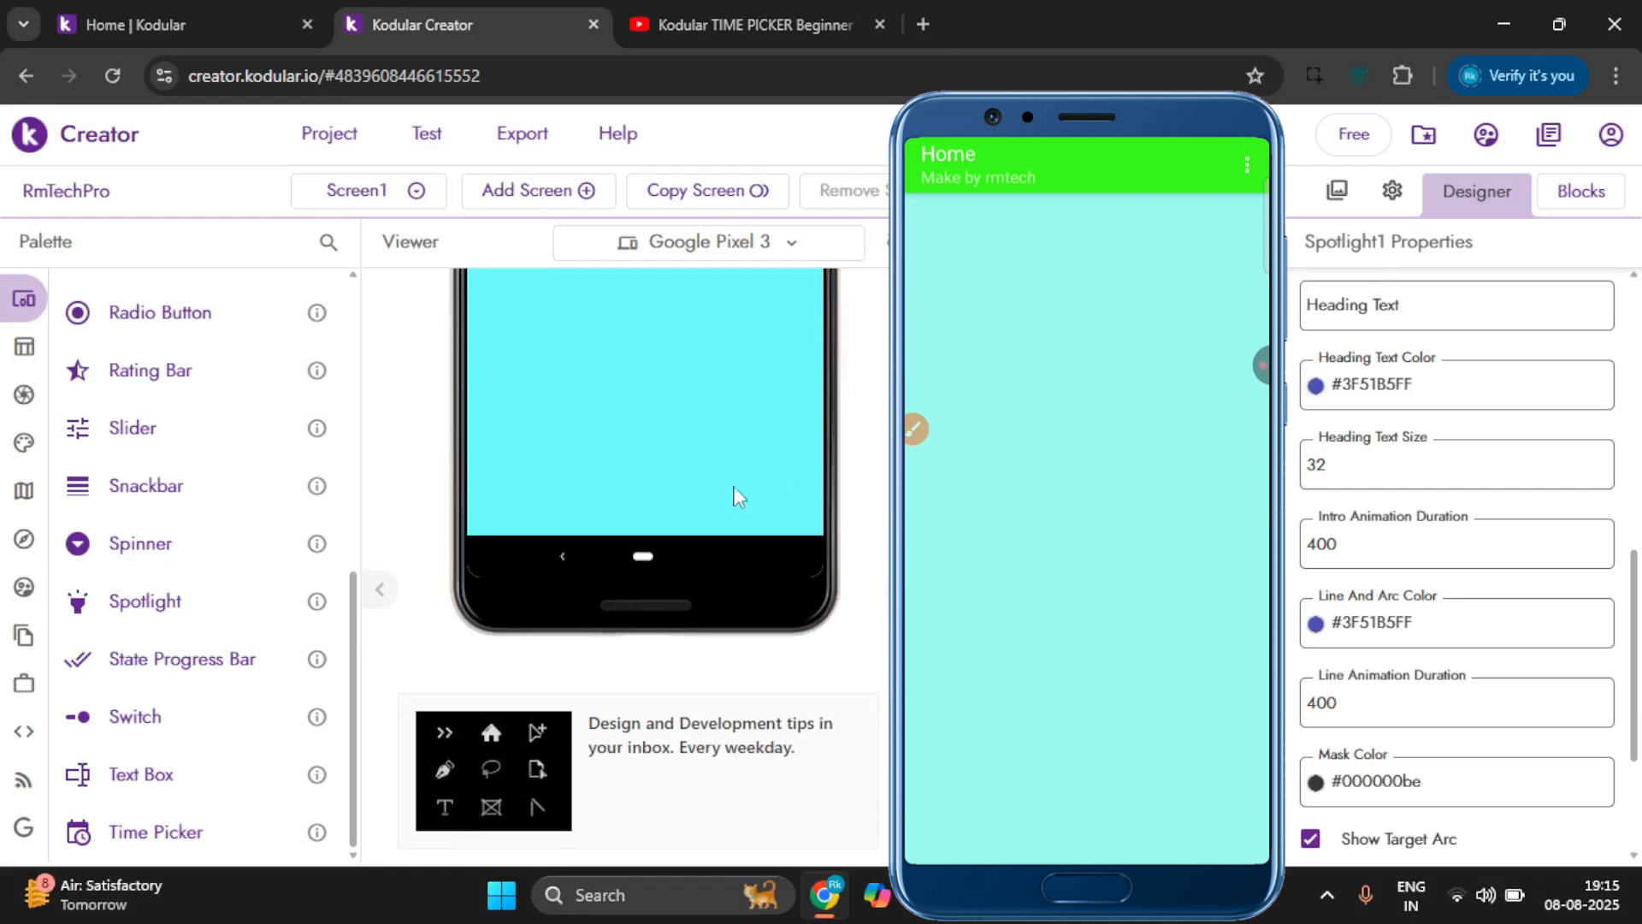
scroll(734, 495, up, 3)
scroll(715, 489, up, 2)
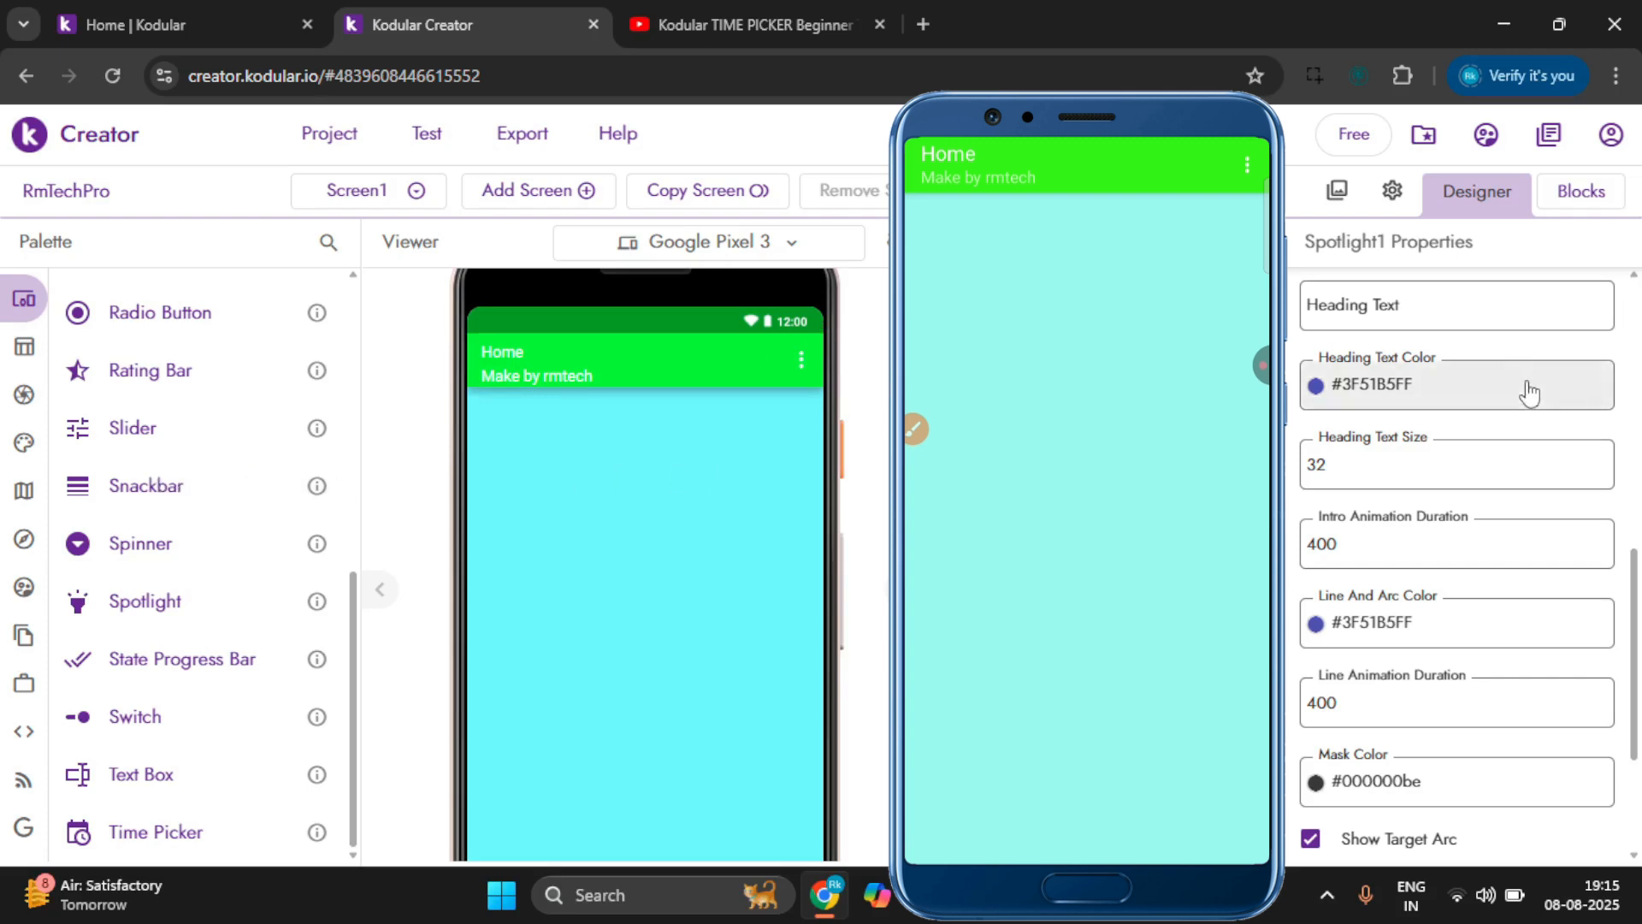
scroll(1525, 389, up, 10)
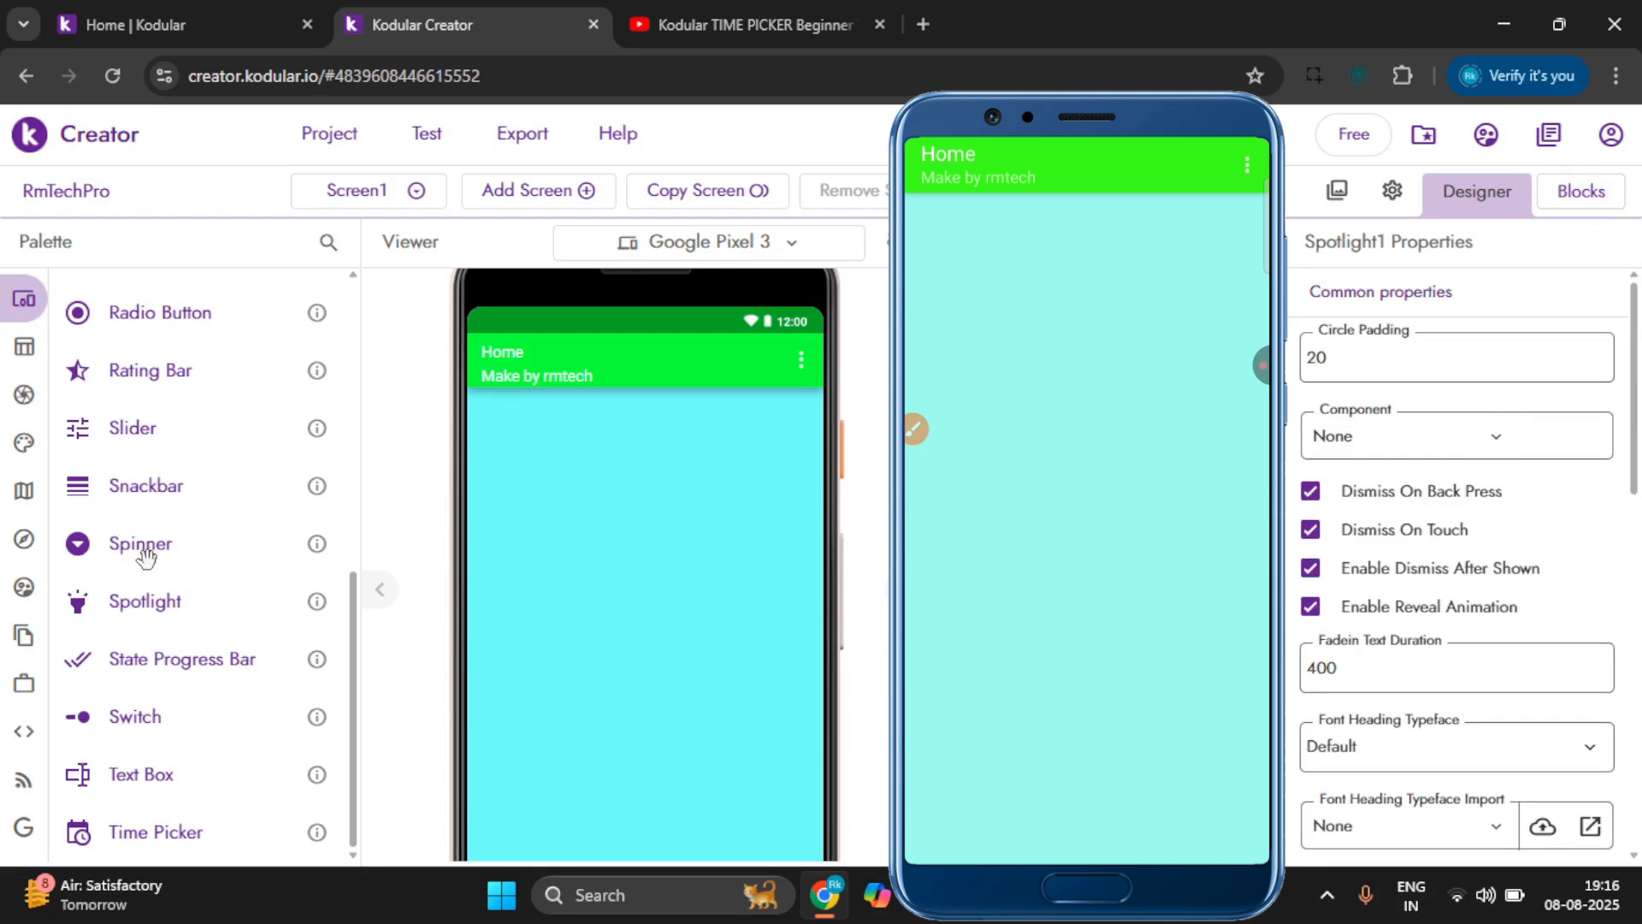
Add a Button and a Floating Action Button to Screen1.
scroll(141, 513, up, 10)
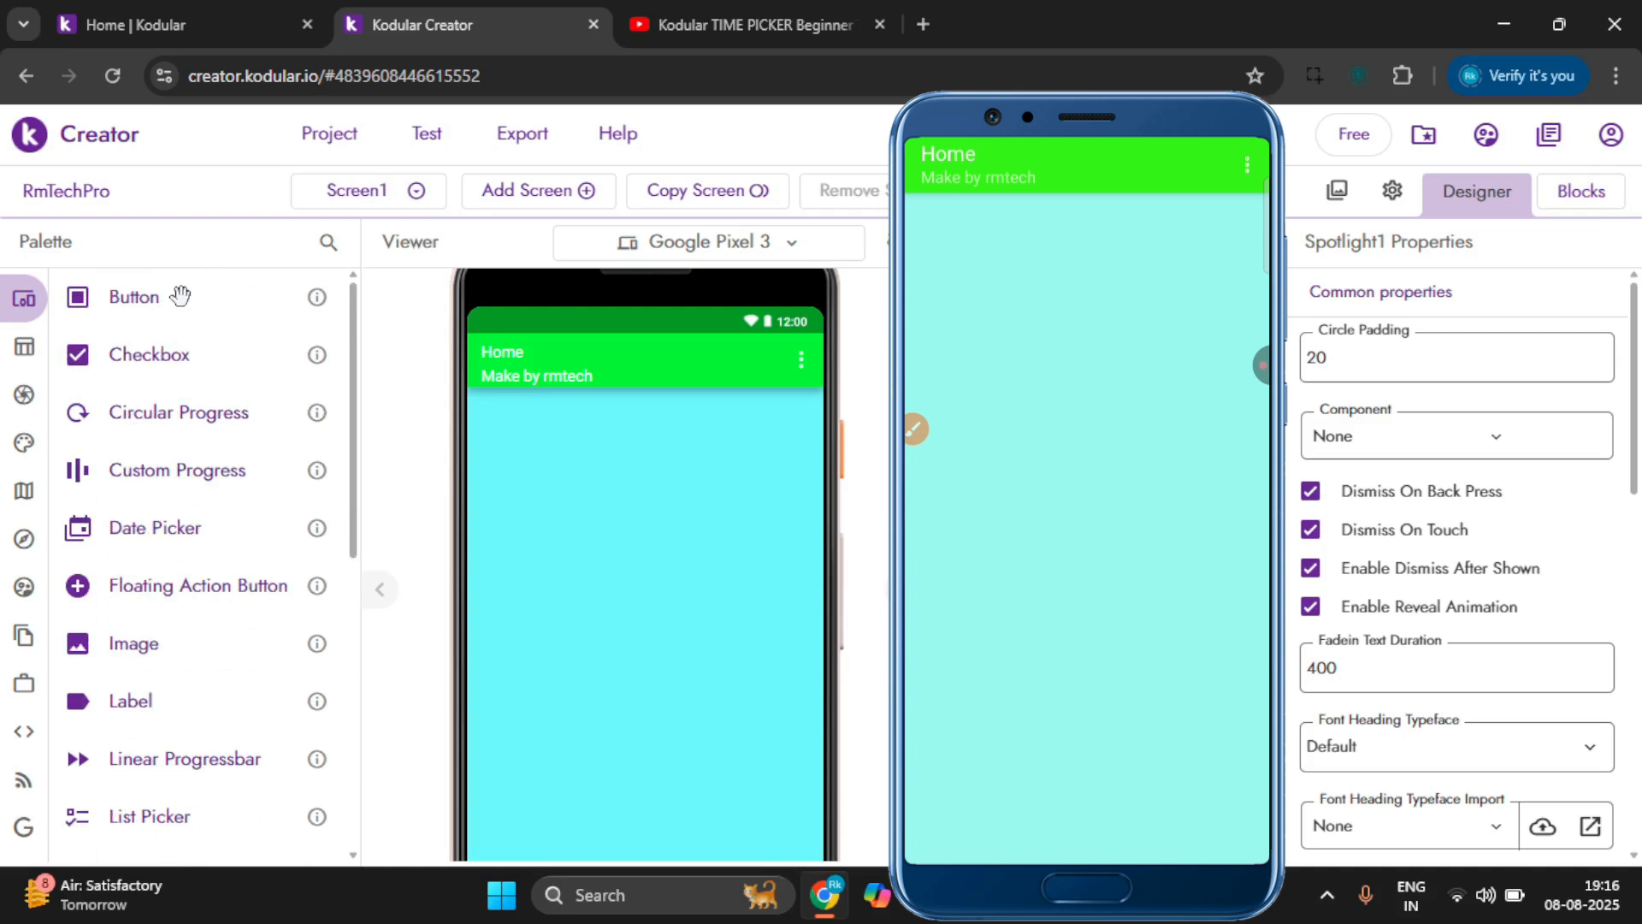
drag(377, 326, 645, 481)
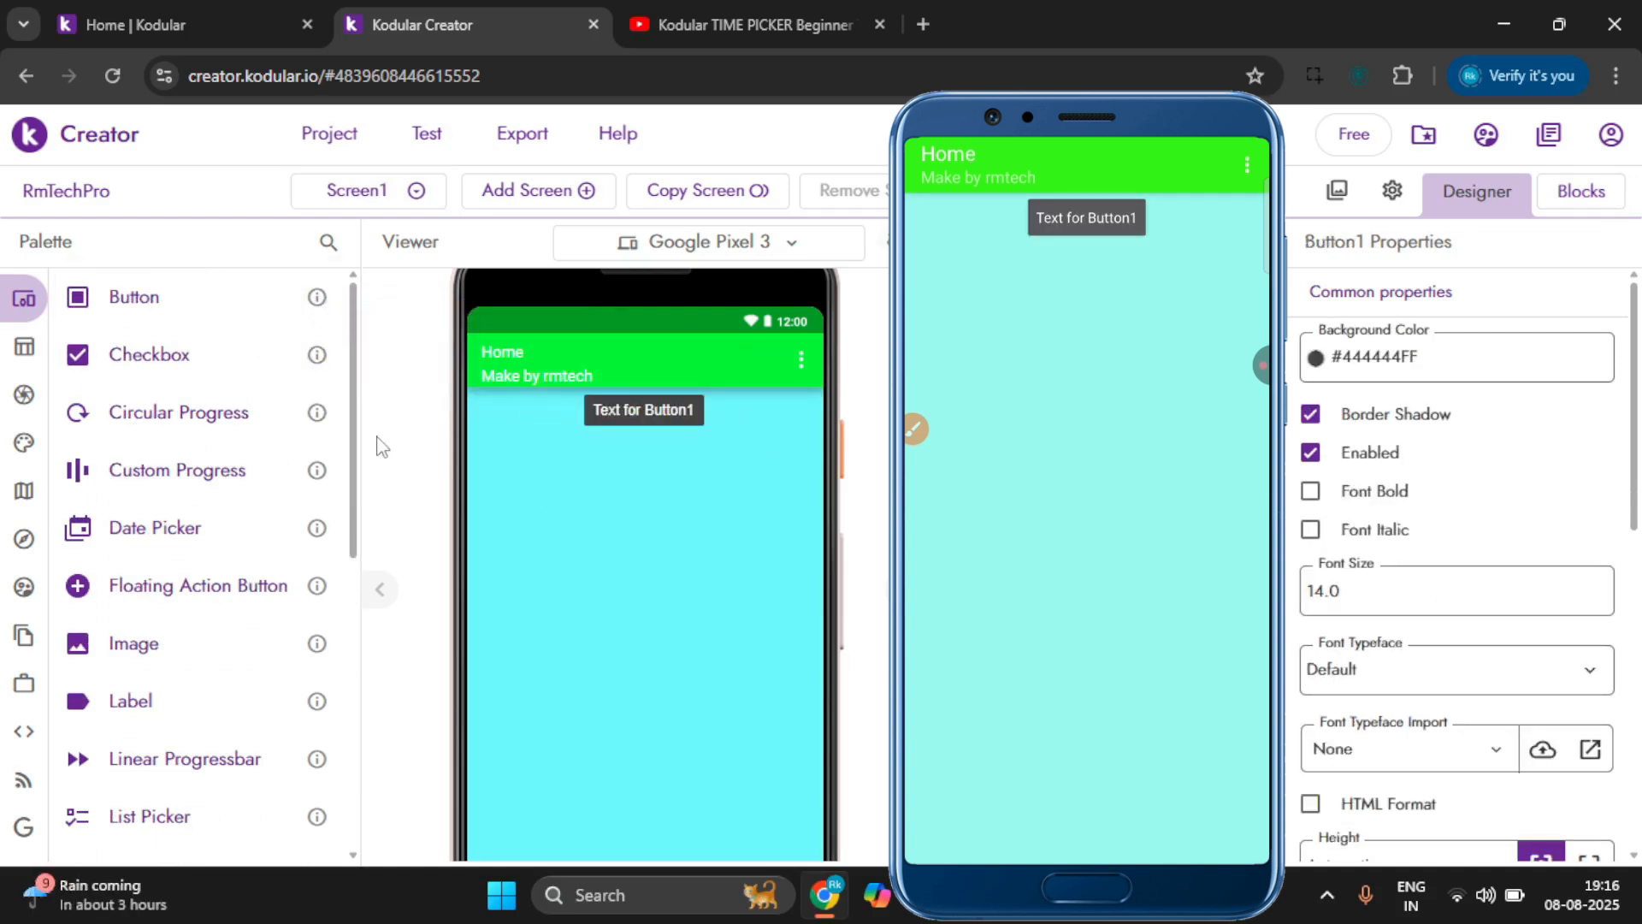
scroll(162, 638, down, 2)
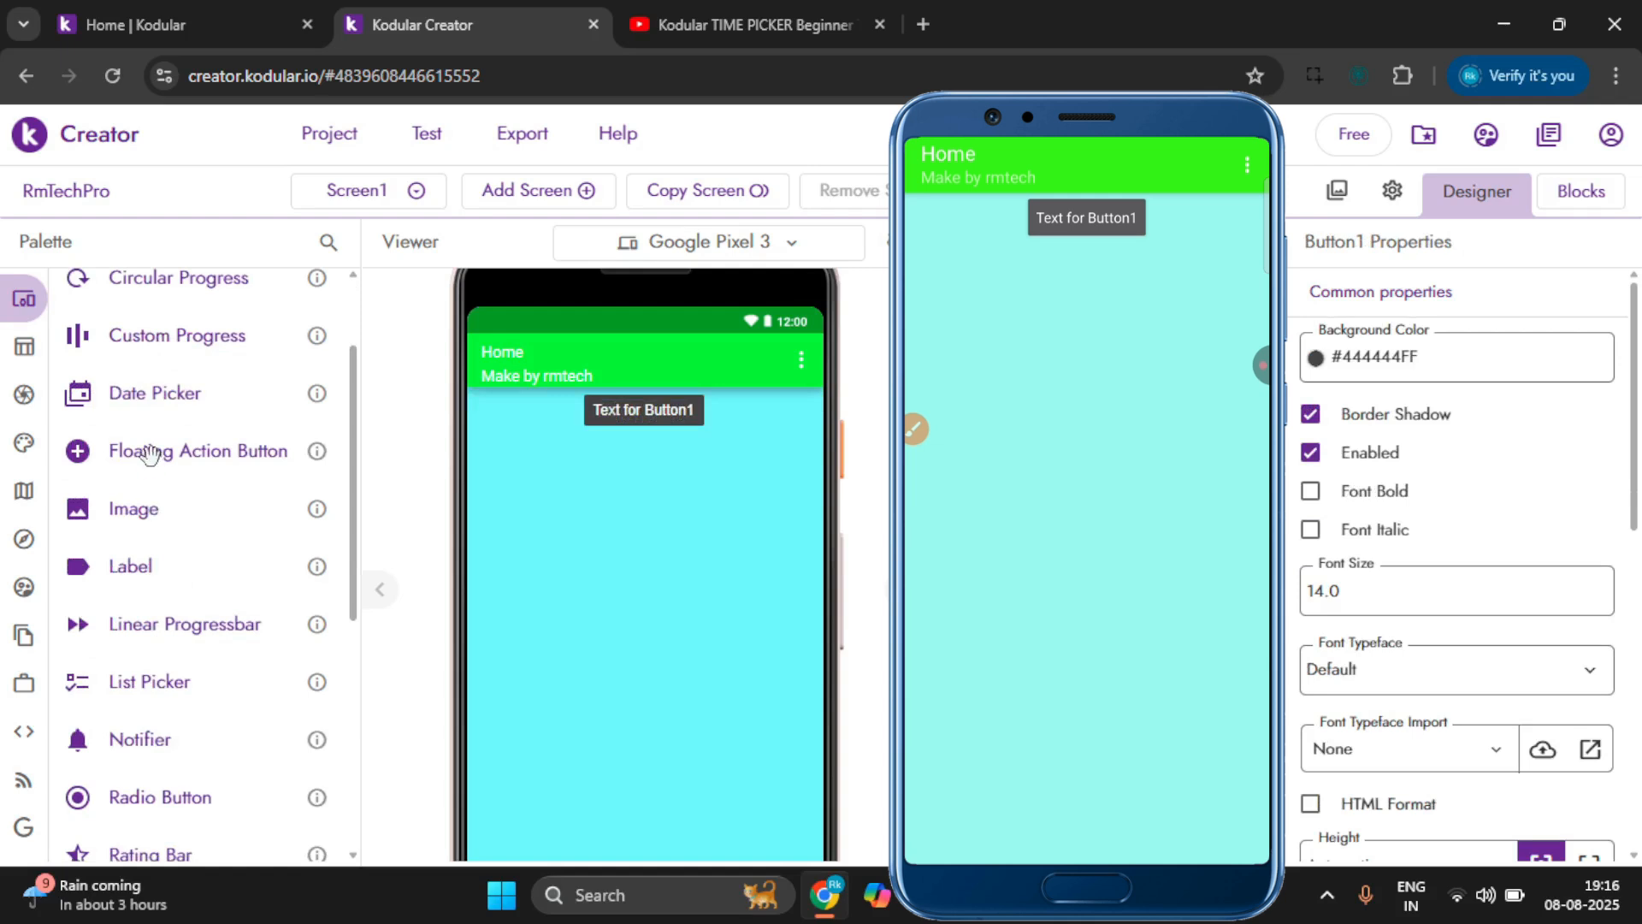
drag(150, 454, 638, 539)
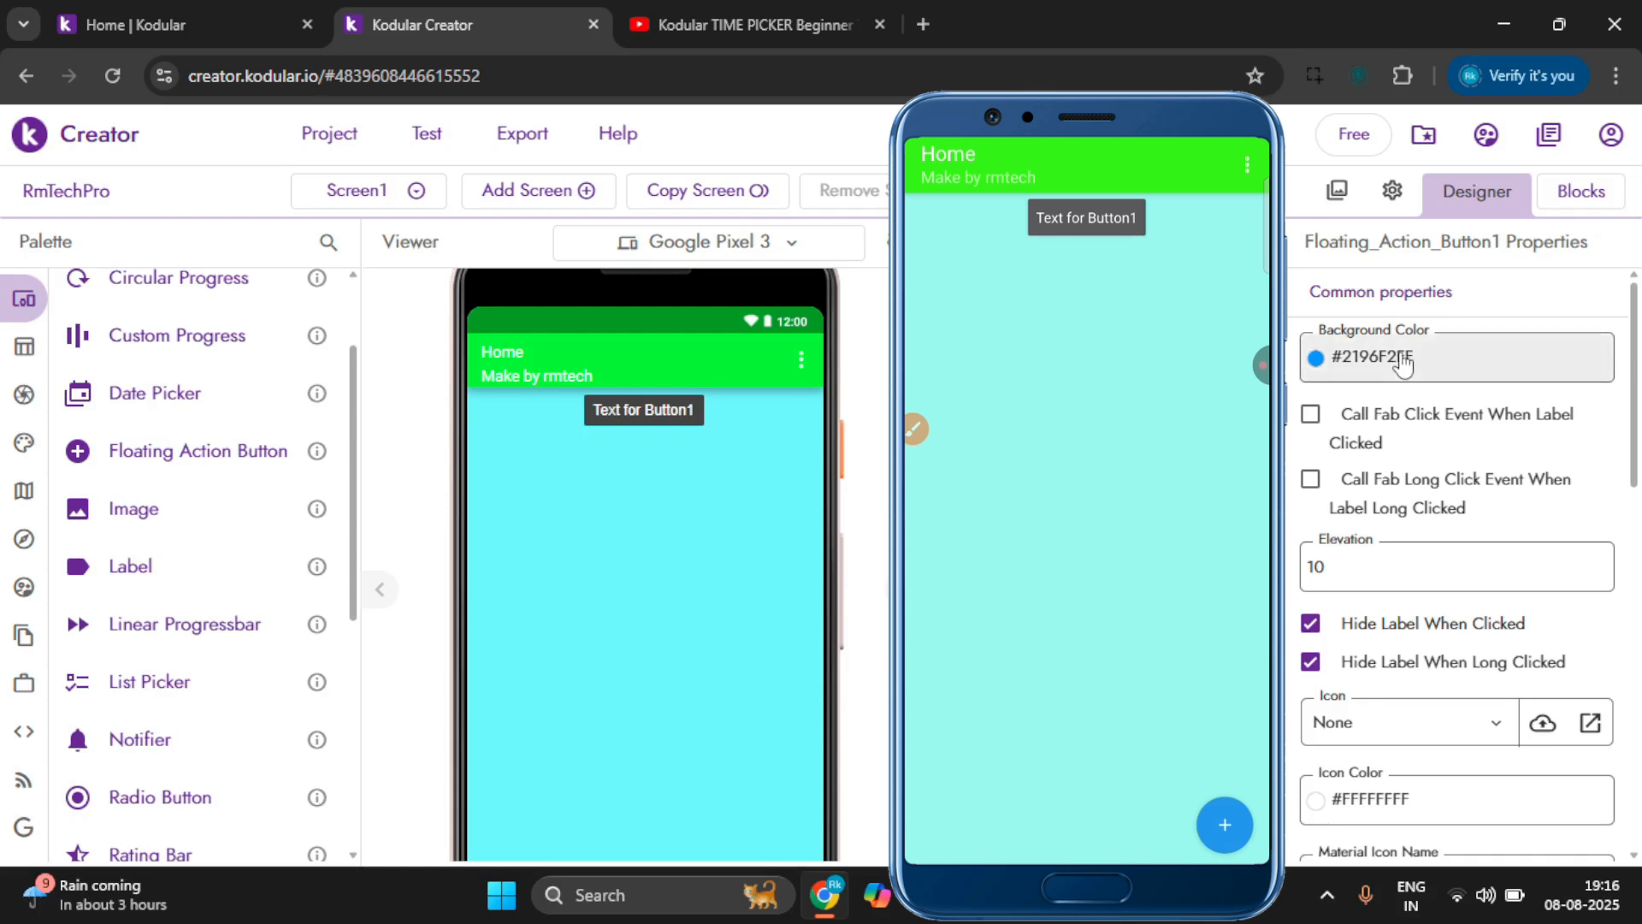
In the blocks editor, move the Screen1.Initialize block higher and place a Button1.Click event block below it.
click(1565, 195)
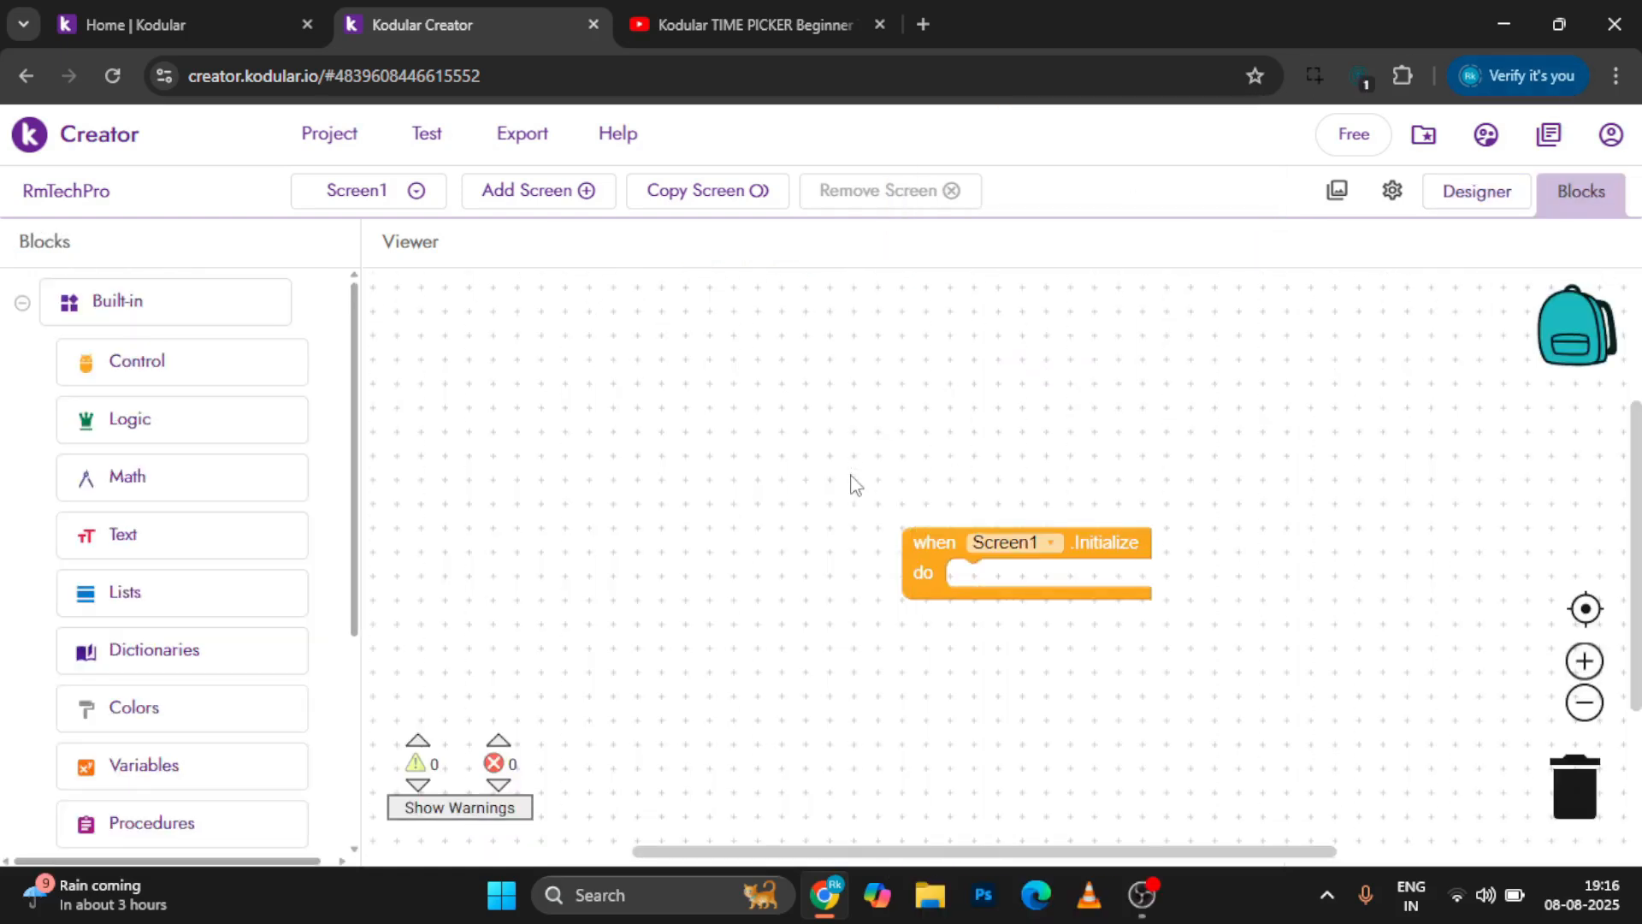
click(920, 550)
drag(920, 550, 778, 334)
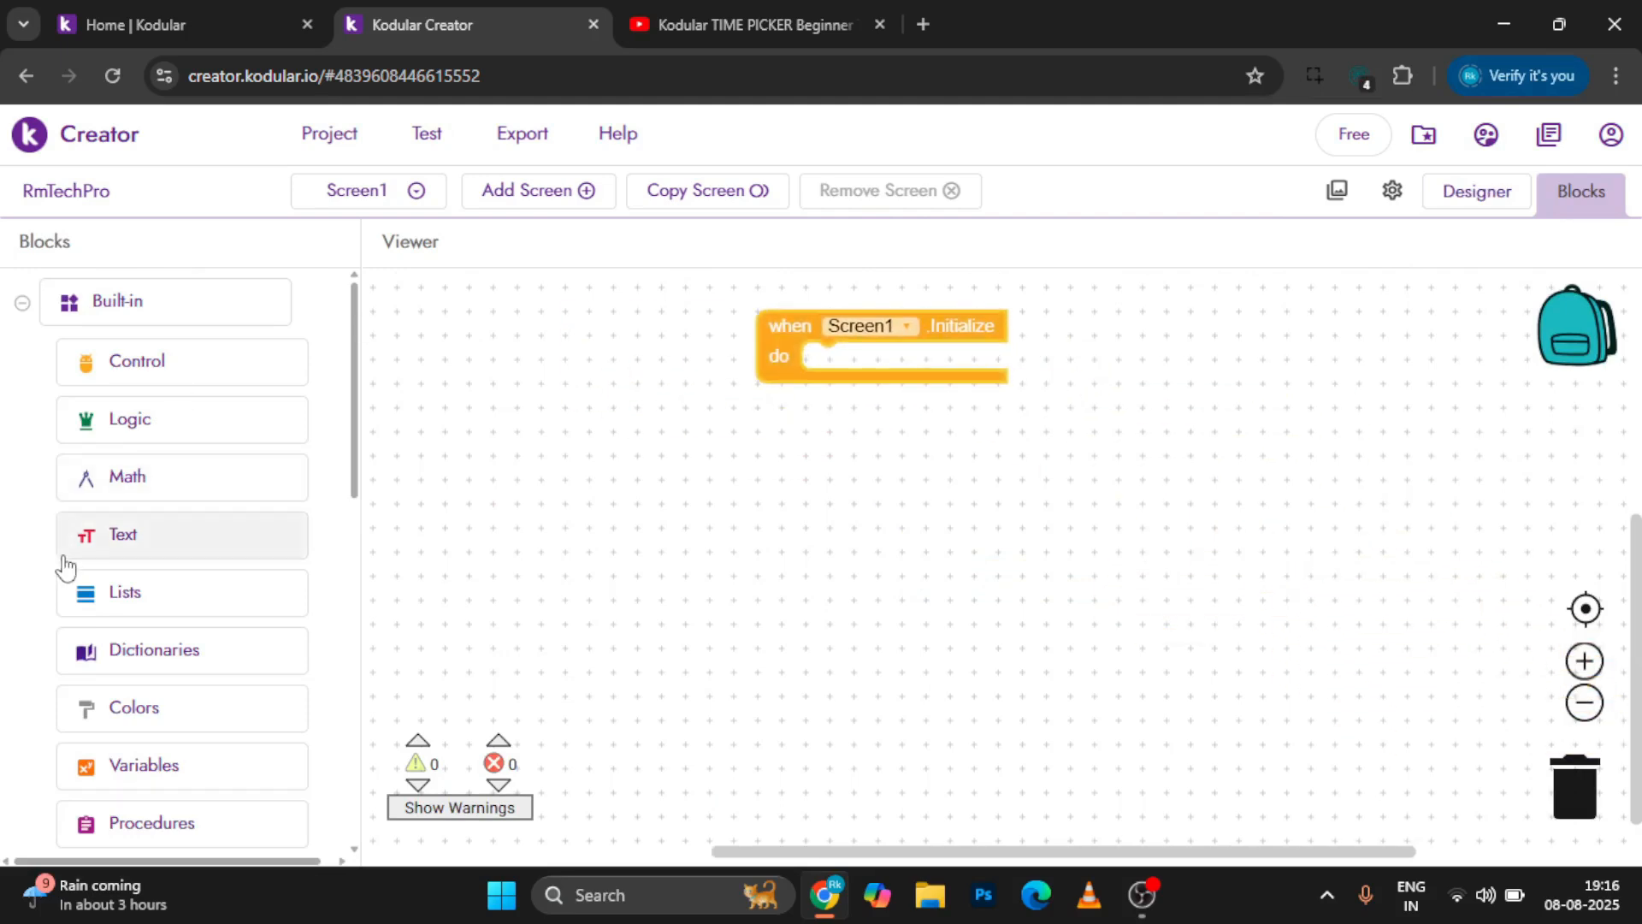
scroll(64, 564, down, 3)
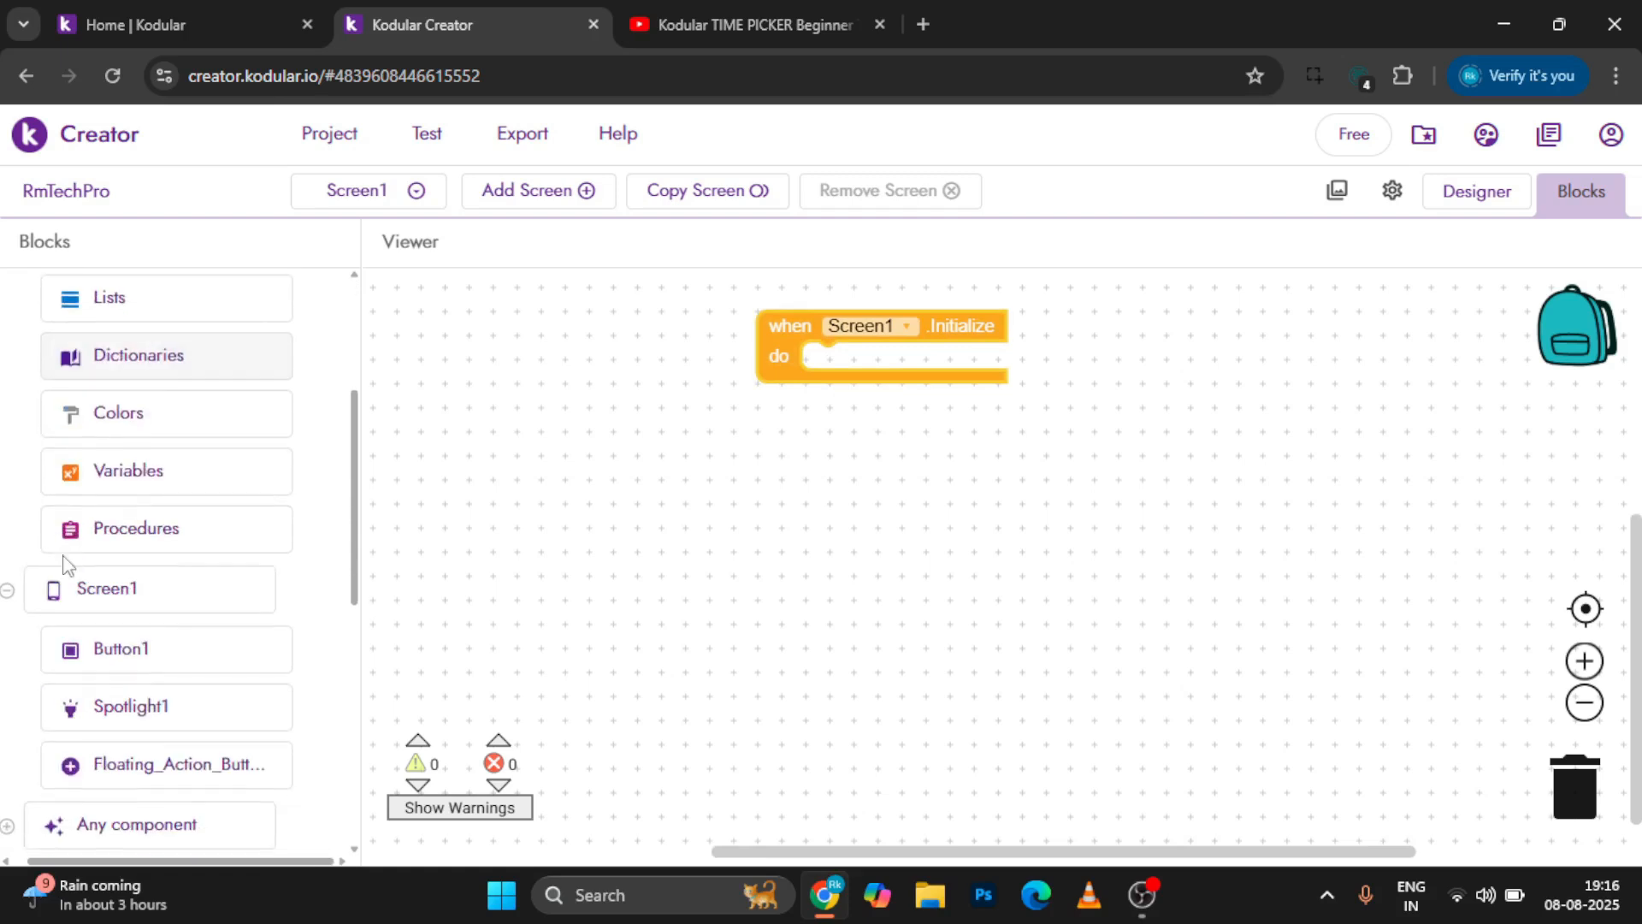
click(151, 666)
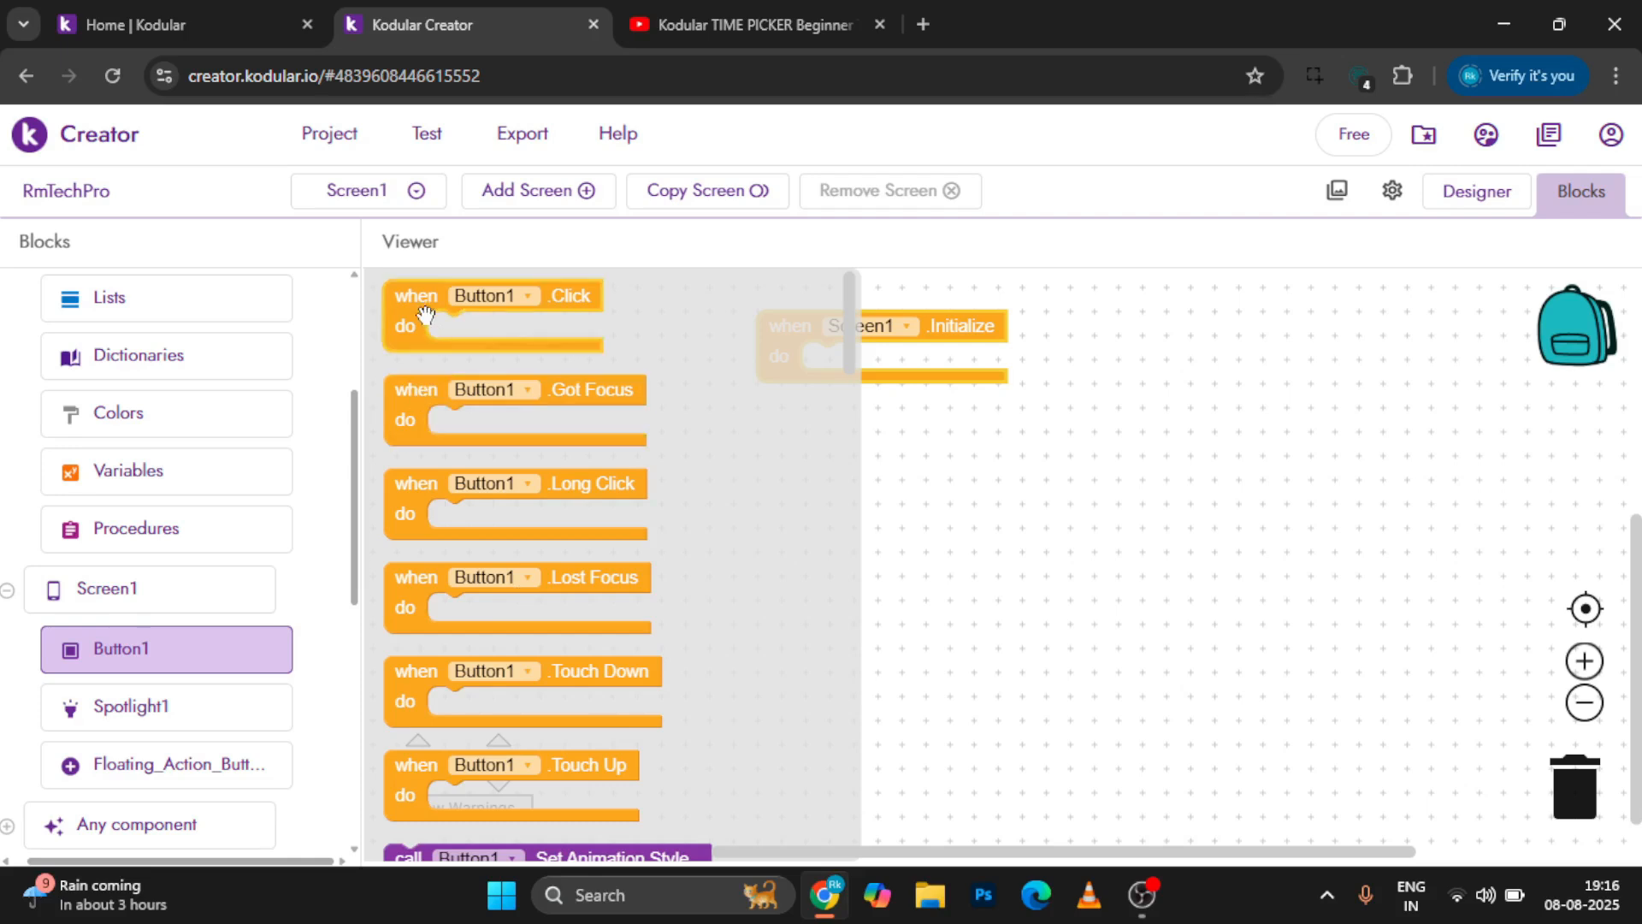
drag(425, 315, 660, 526)
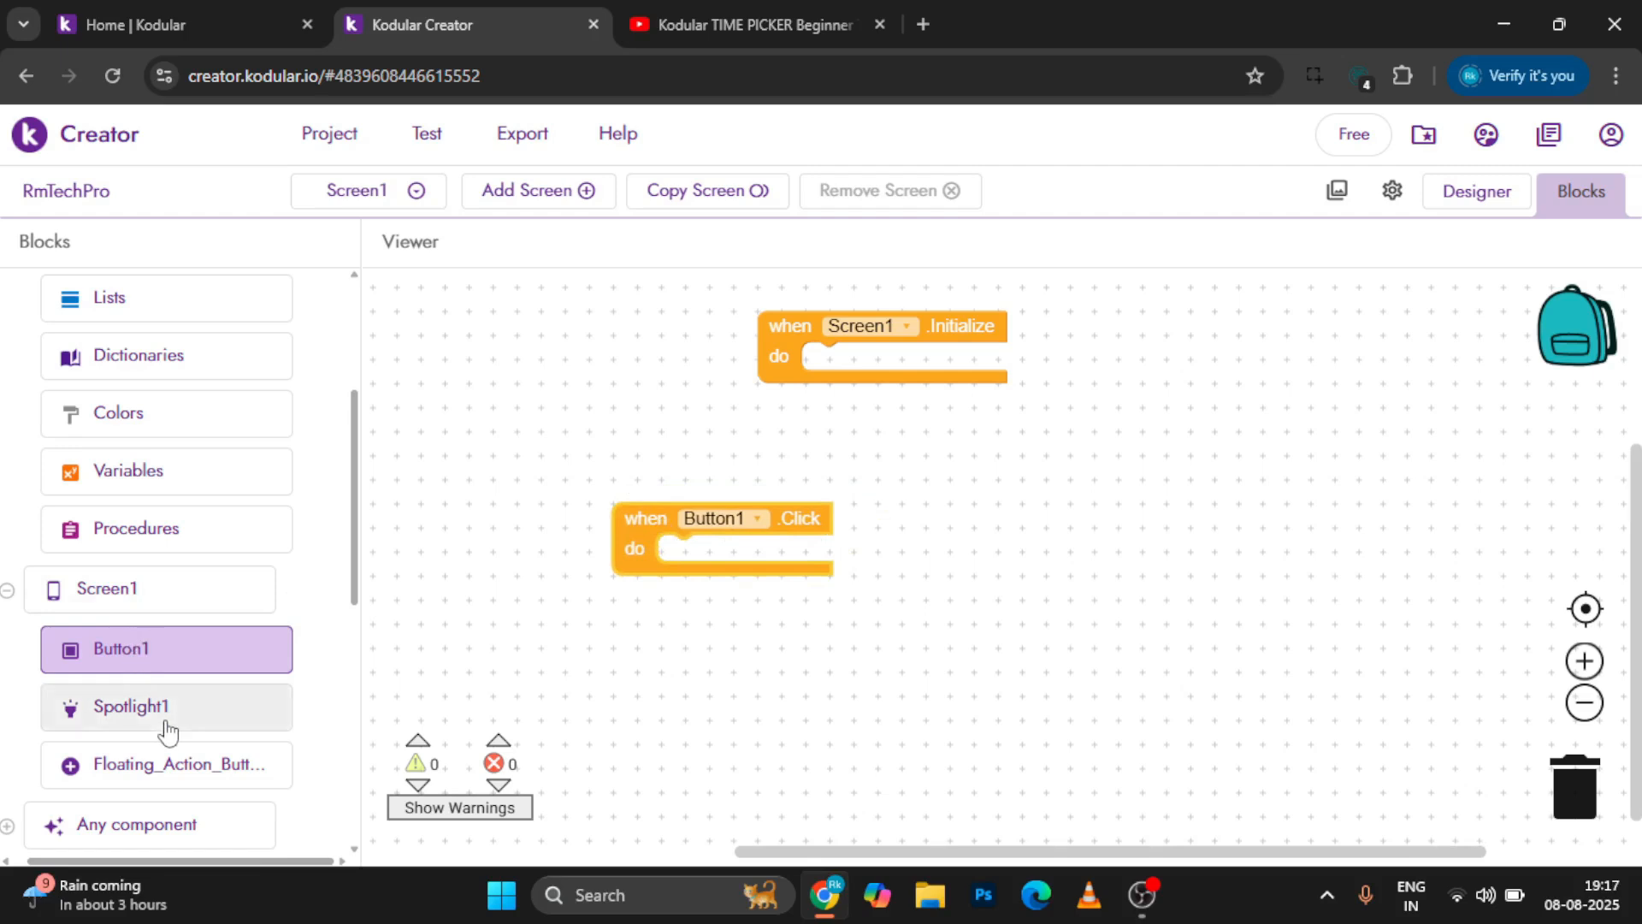
Put a Spotlight1 Show Spotlight On FAB call inside the Button1.Click event, with Floating_Action_Button1 as its floating action button.
scroll(158, 704, down, 2)
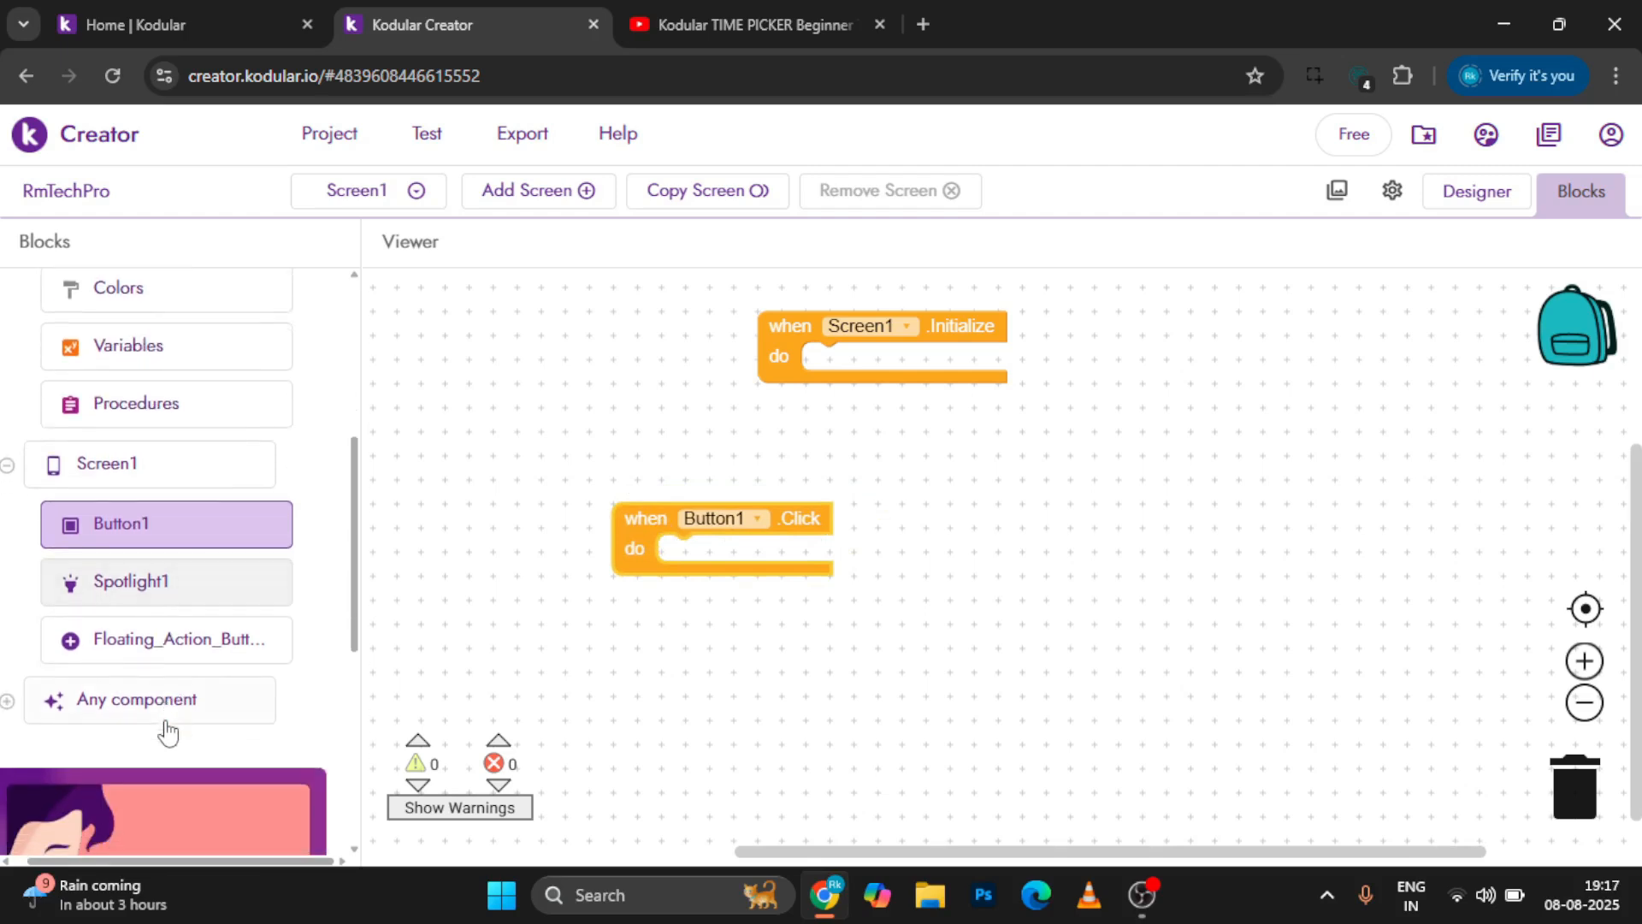
click(152, 587)
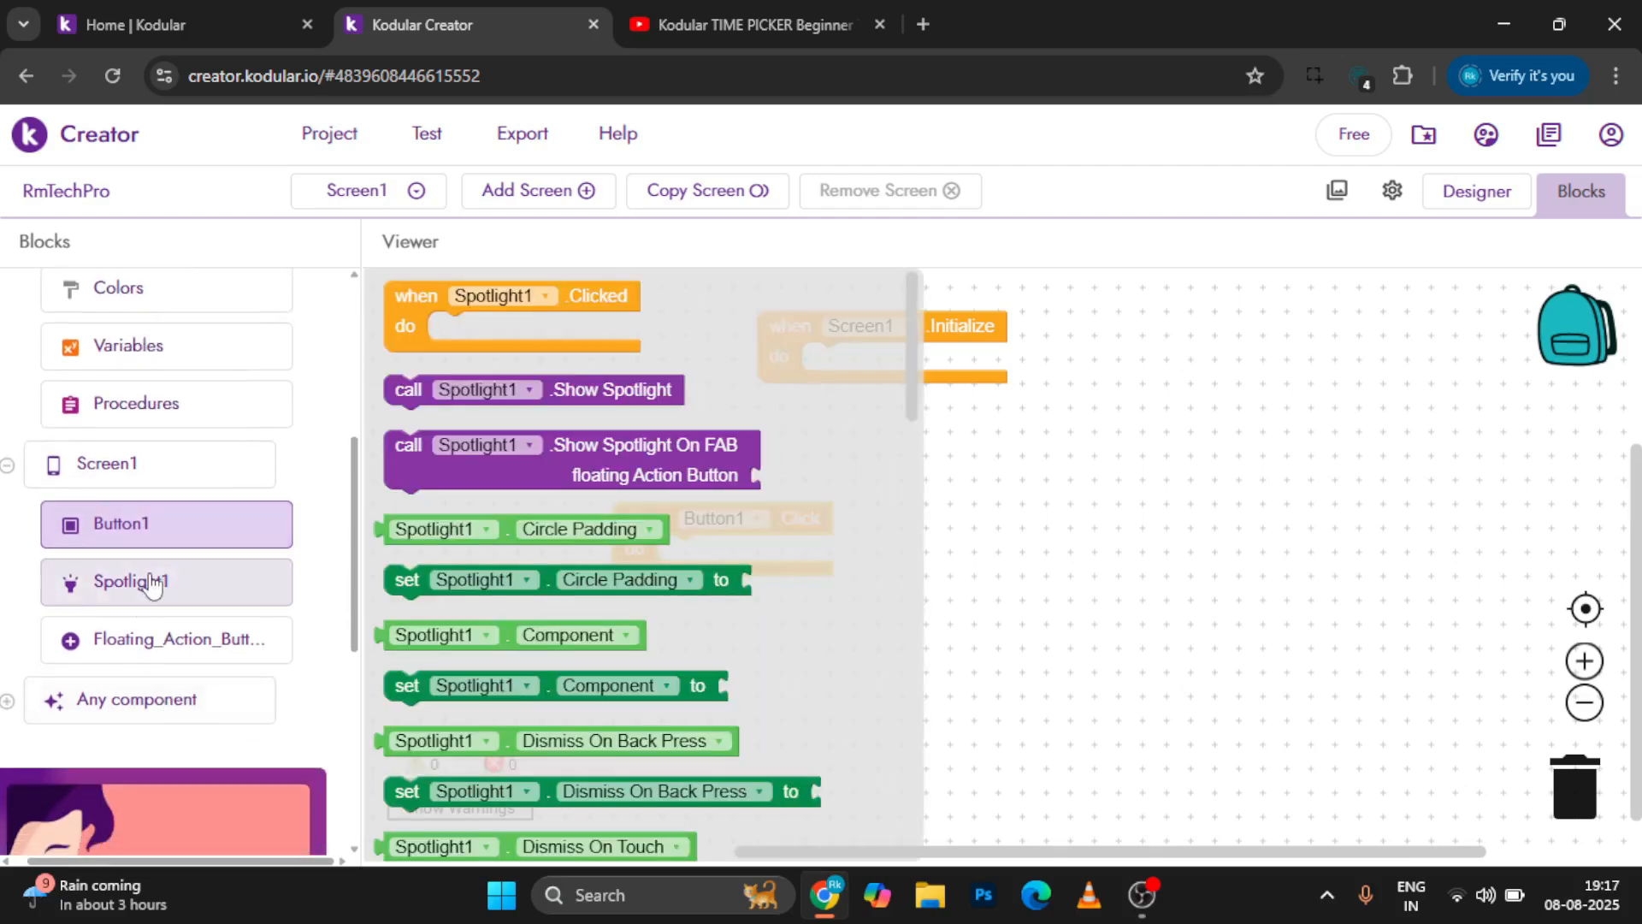
click(599, 450)
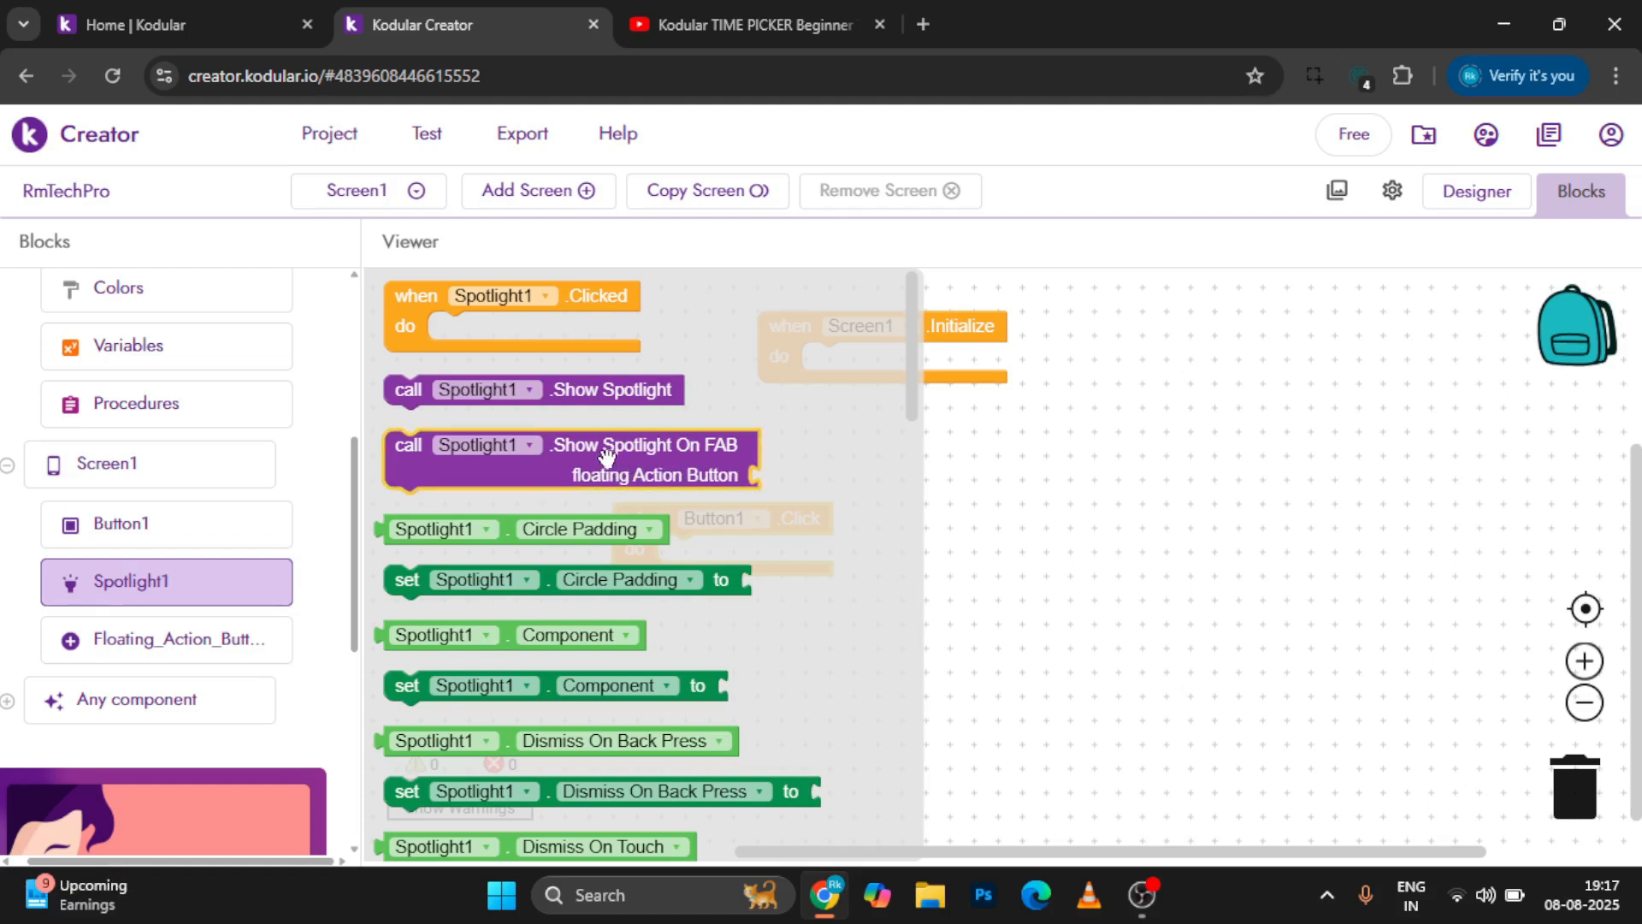
drag(607, 454, 887, 546)
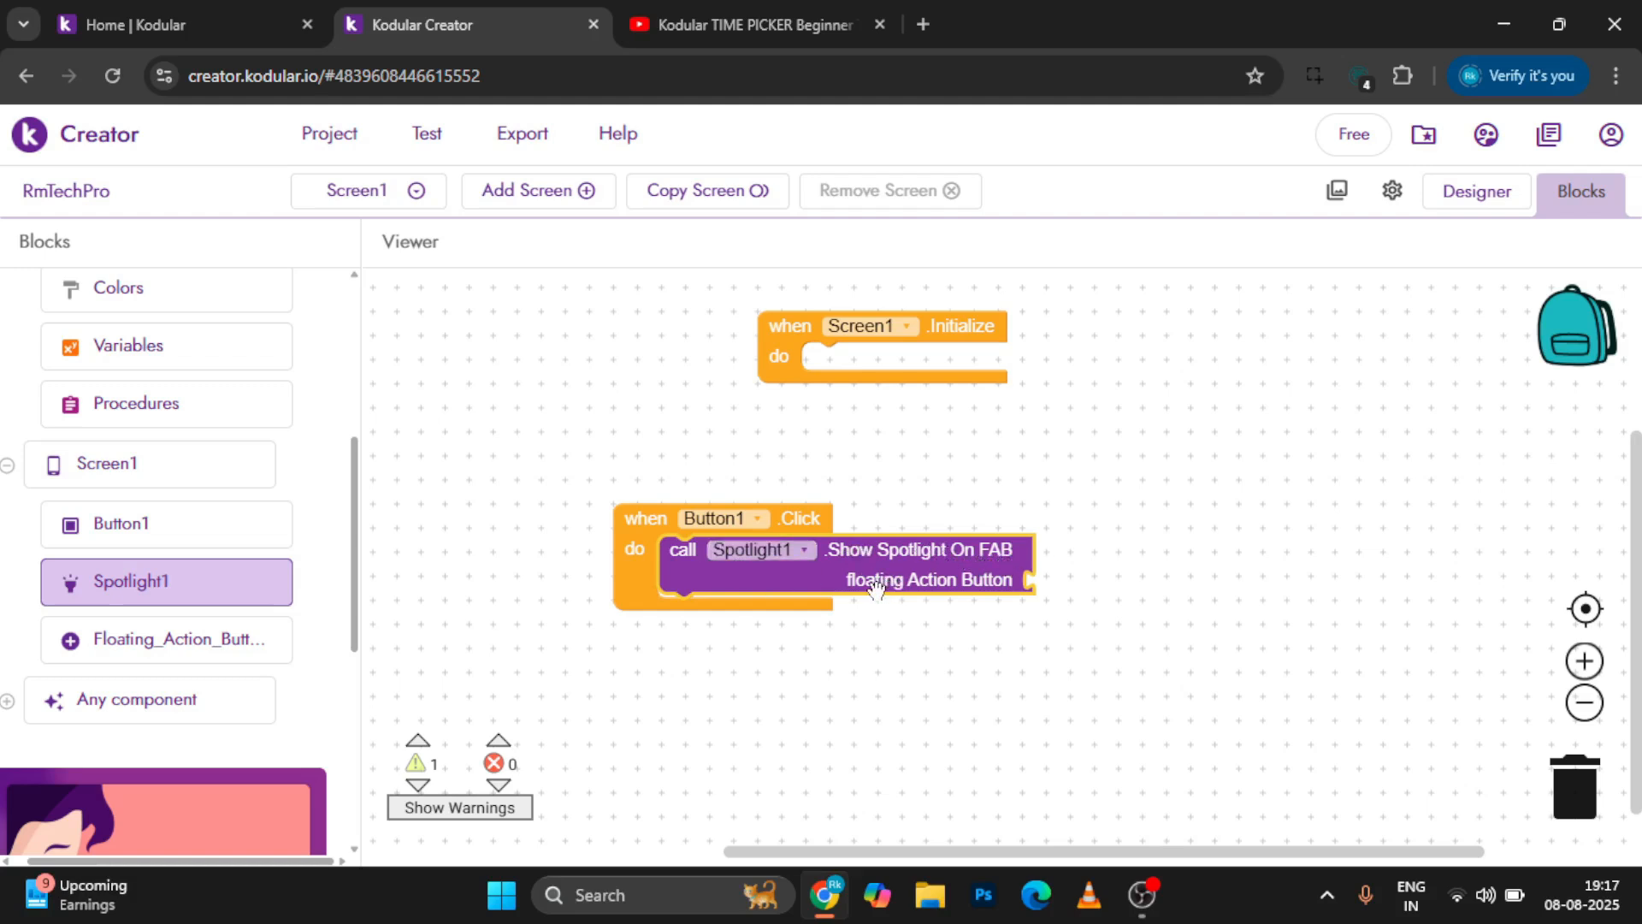
click(105, 650)
scroll(490, 709, down, 10)
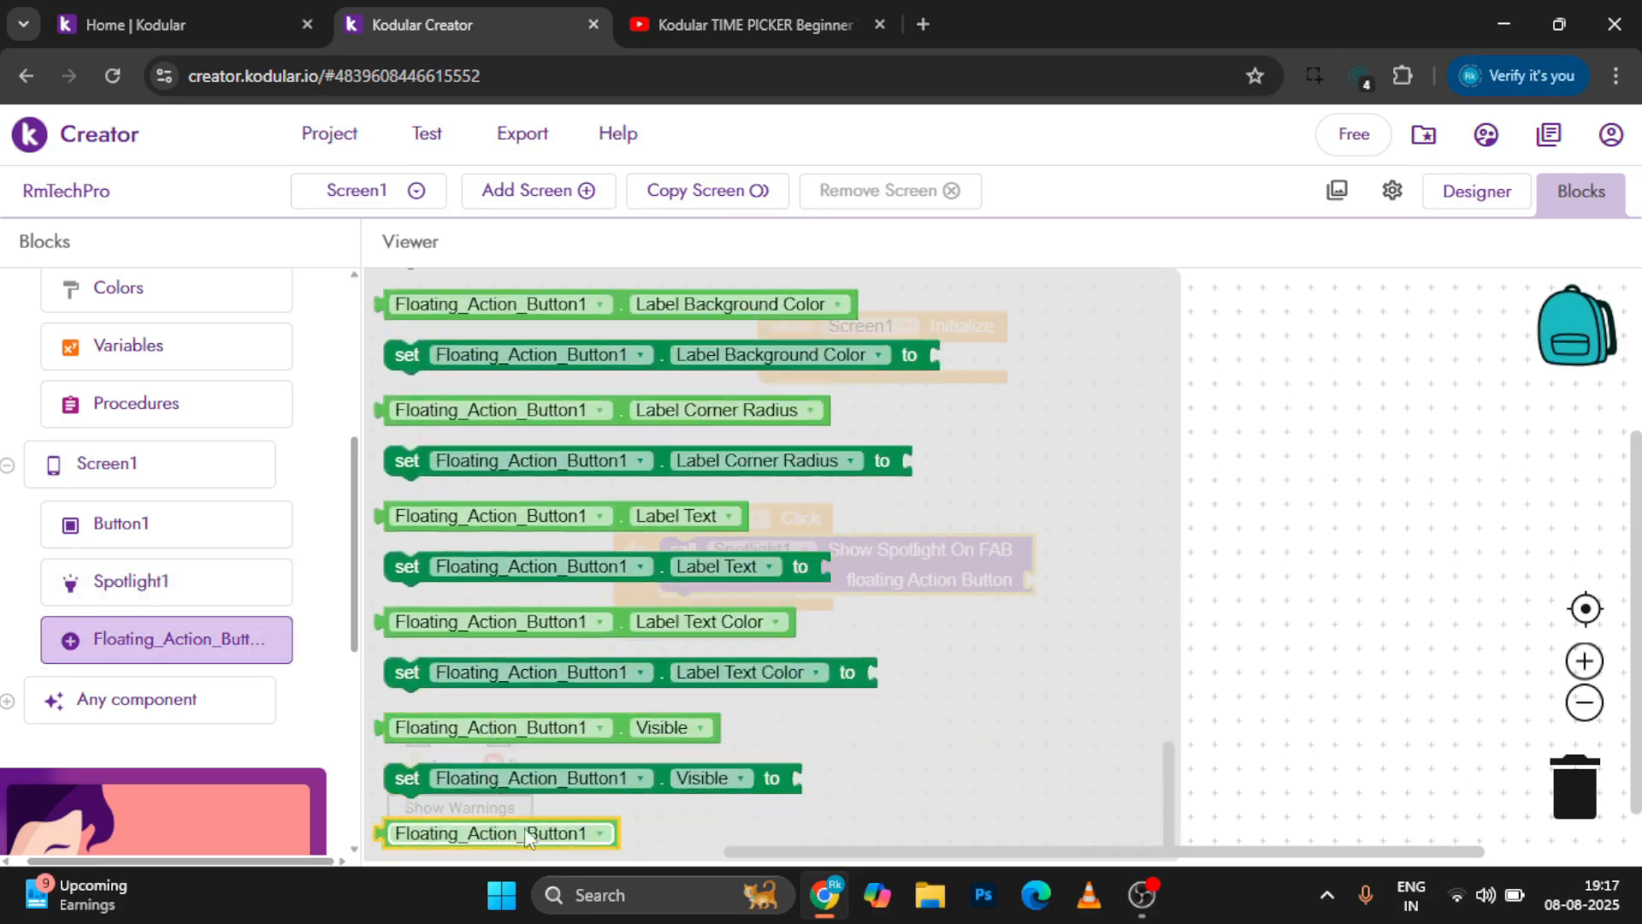
drag(516, 838, 1174, 594)
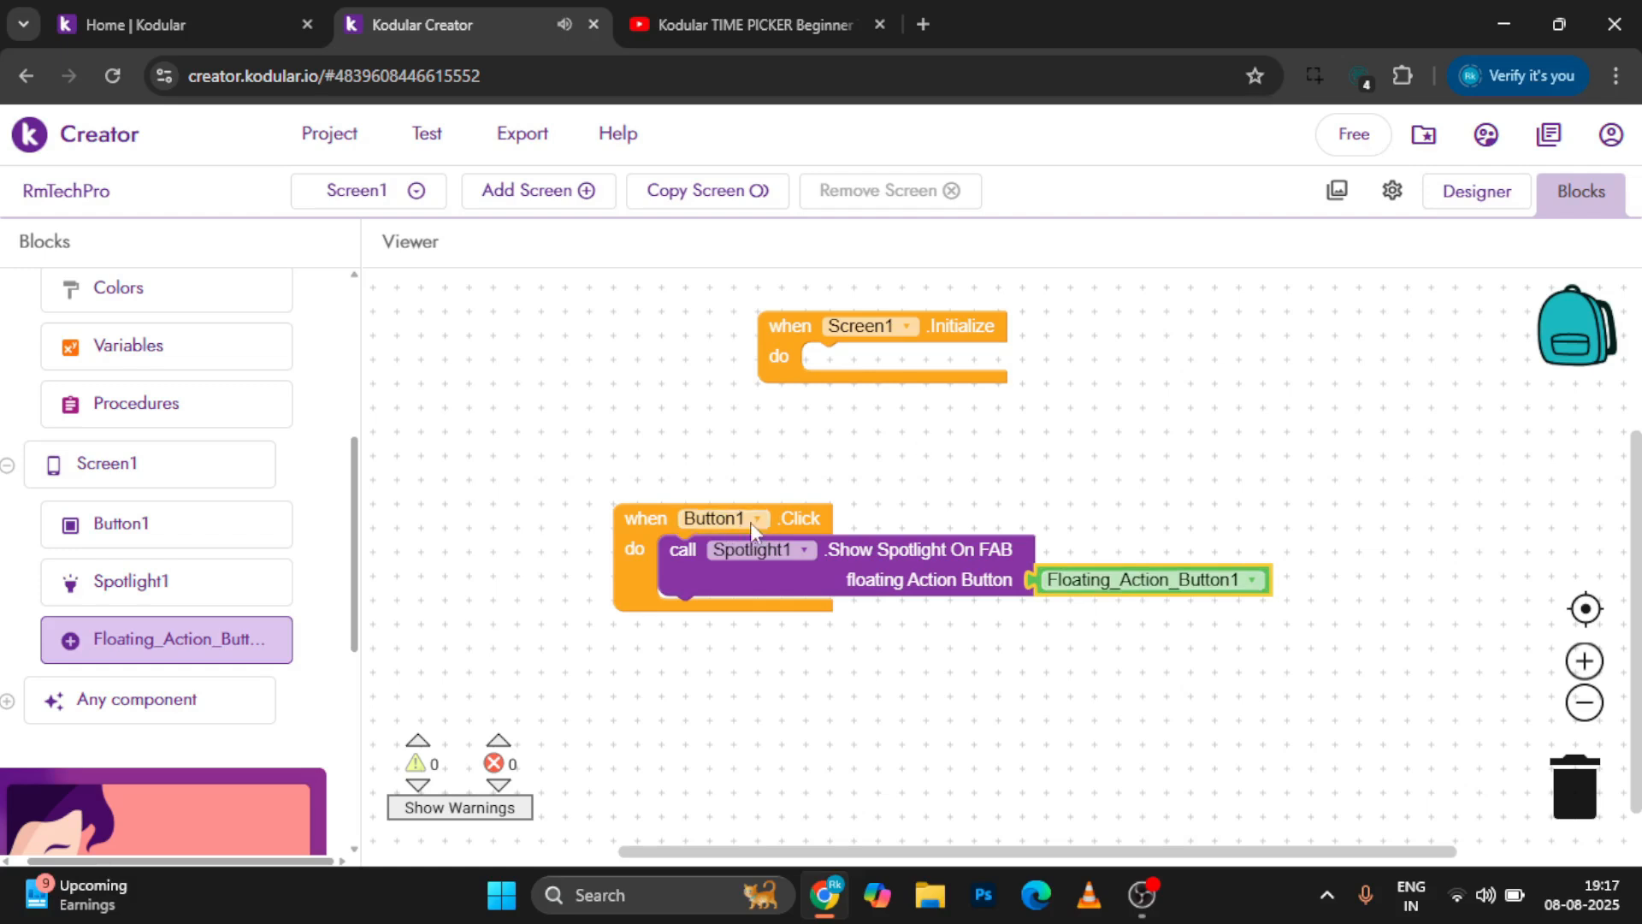
drag(839, 560, 984, 361)
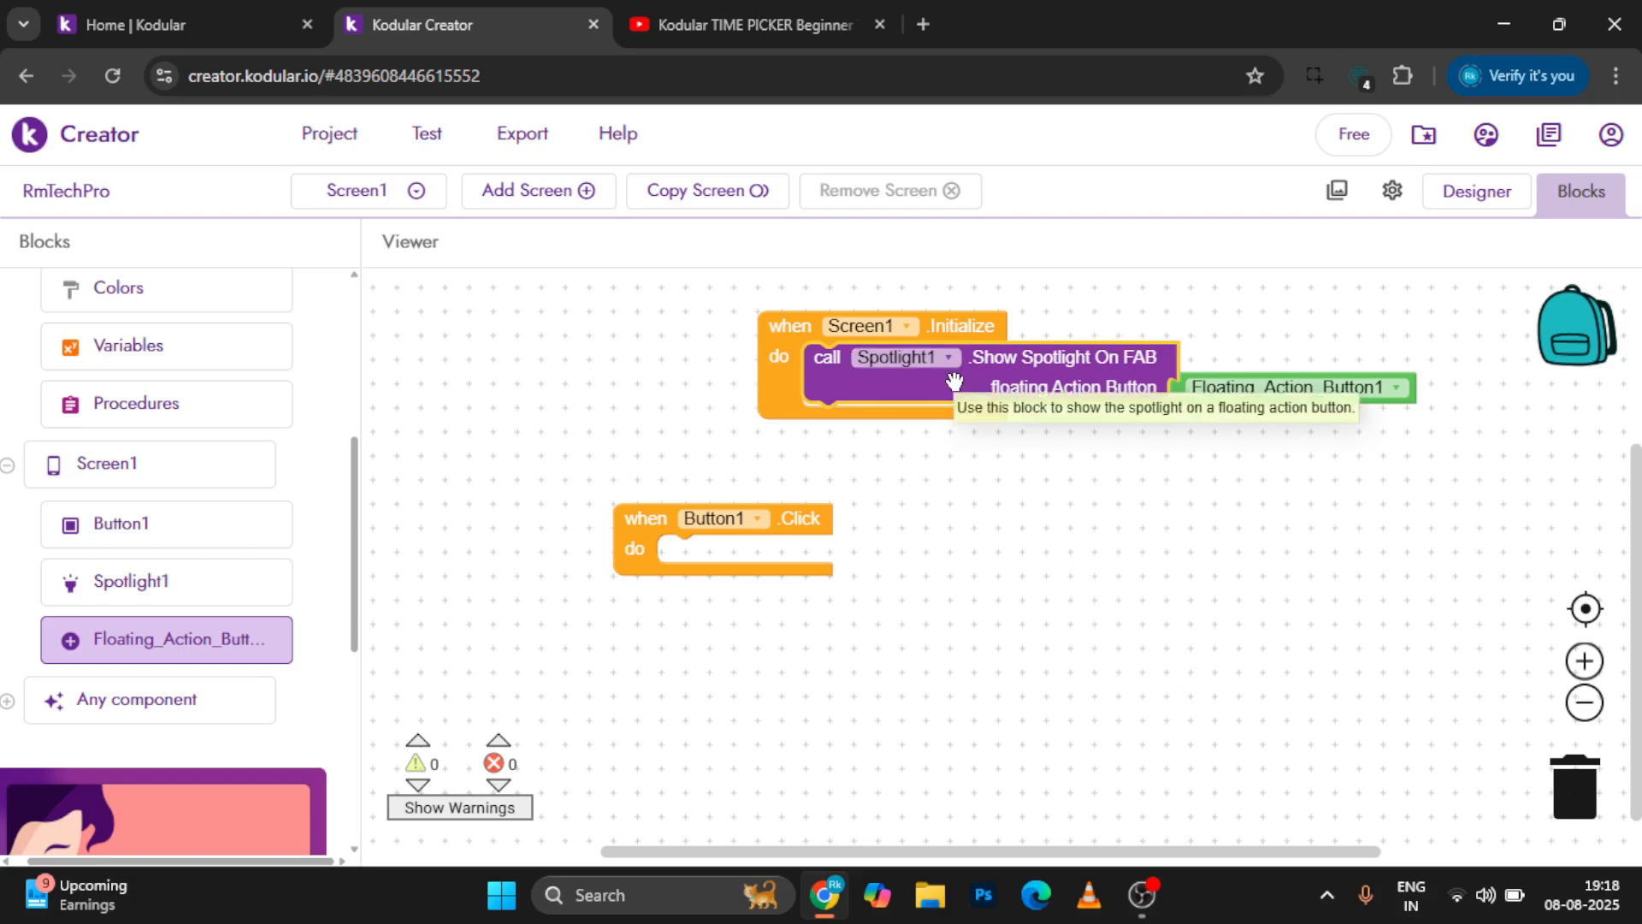
drag(955, 380, 800, 562)
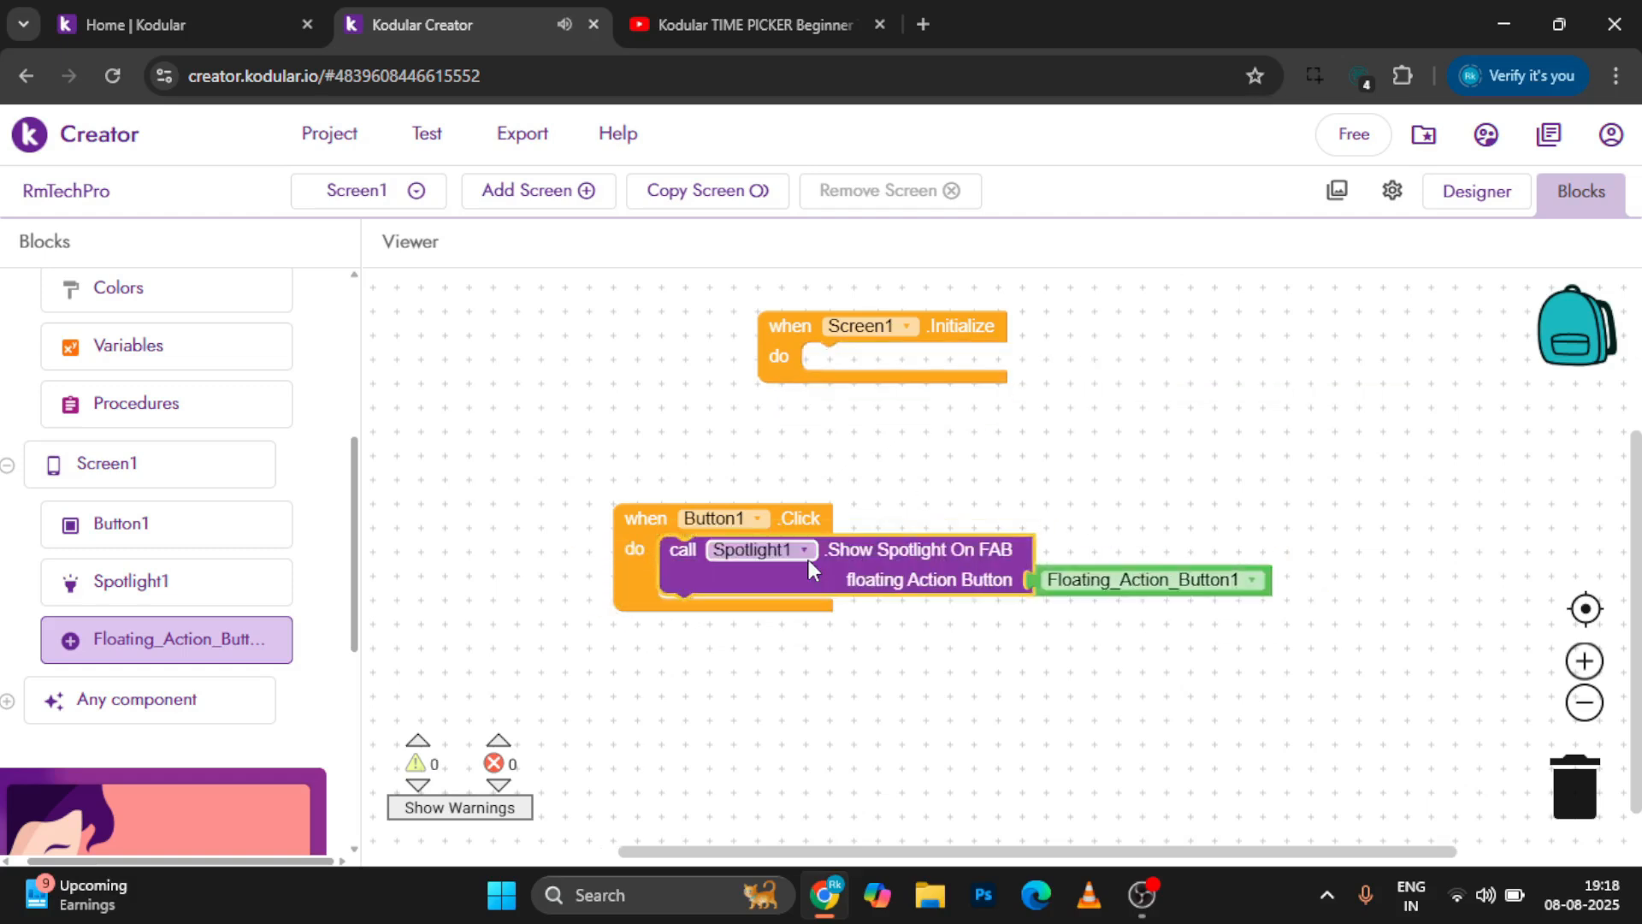
click(1025, 484)
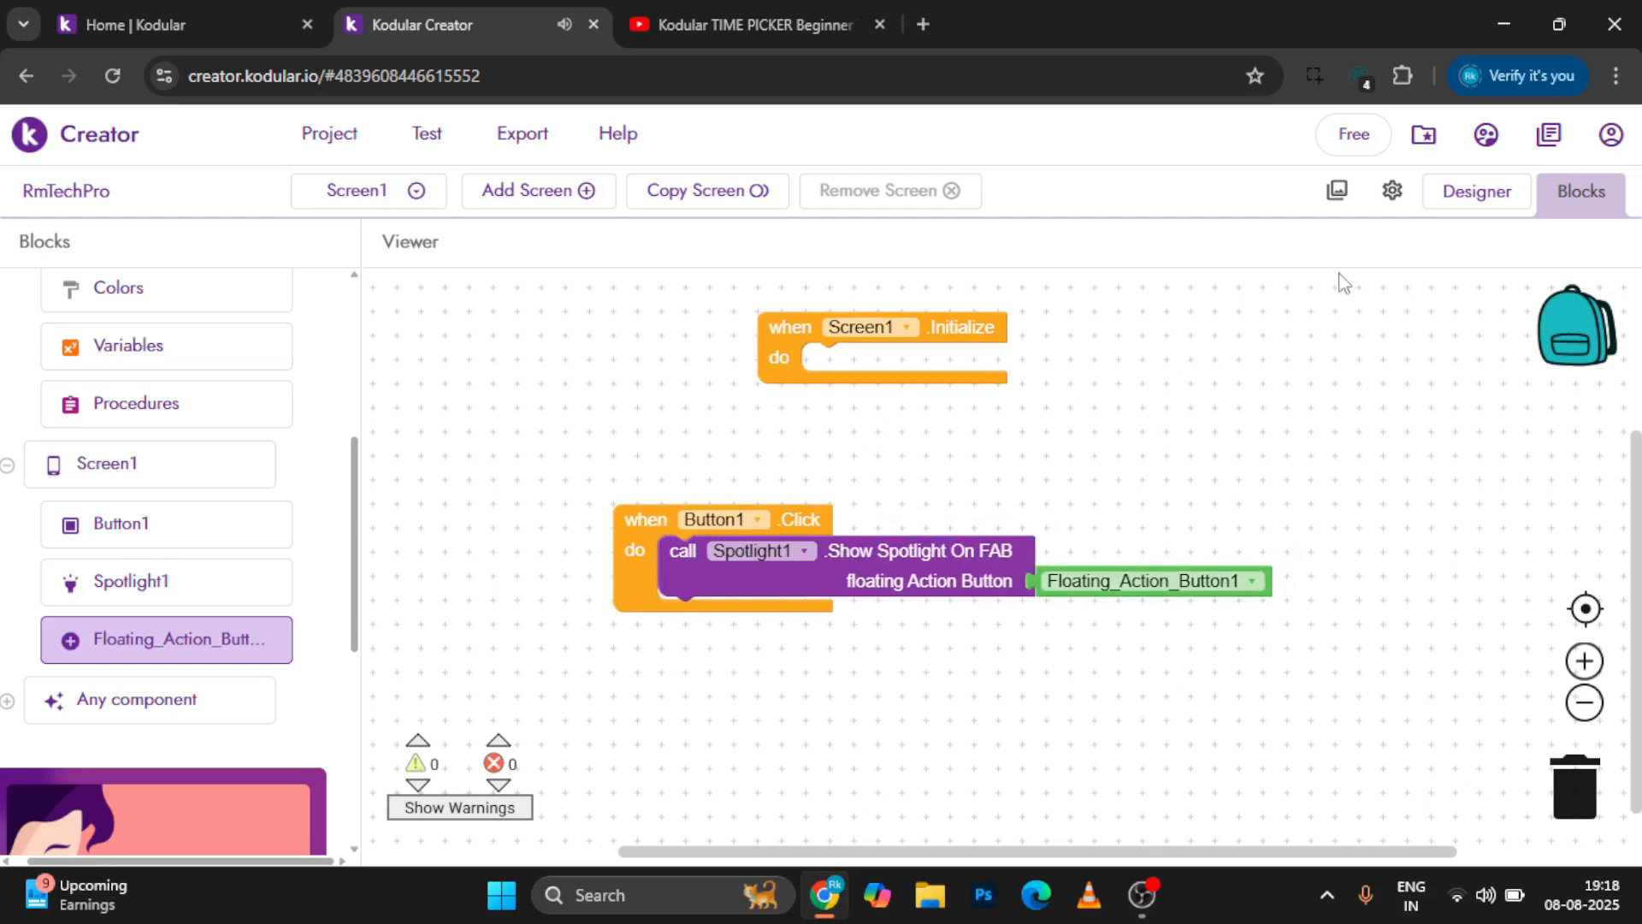
click(1478, 191)
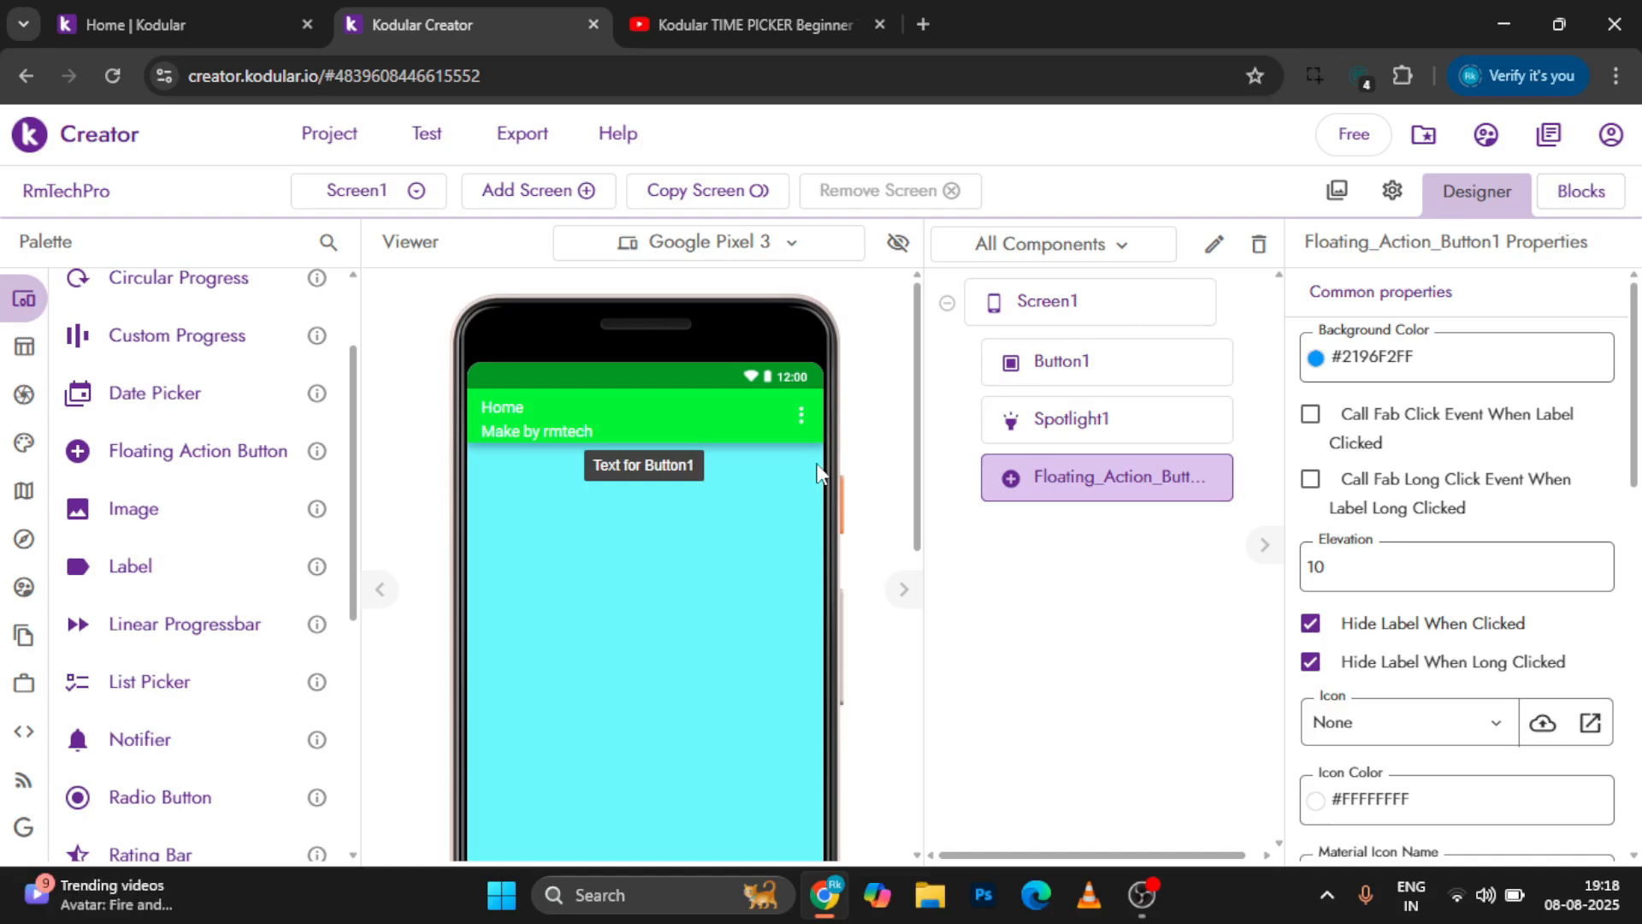
click(1563, 198)
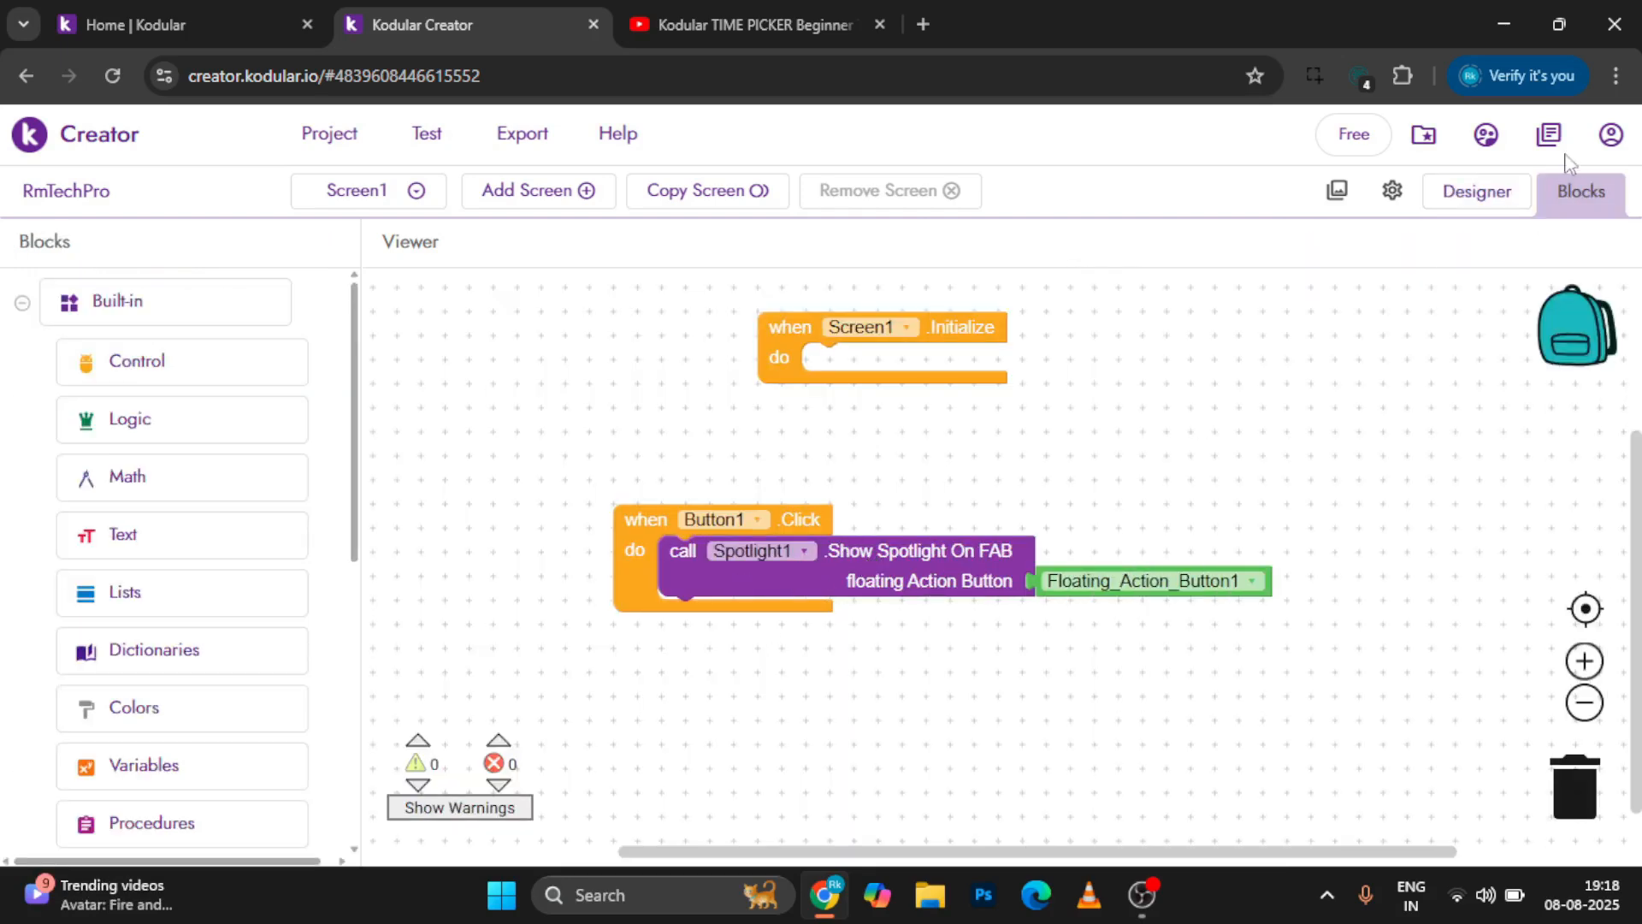
Return to the Designer and set Spotlight1's Circle Padding to 50.
click(1473, 192)
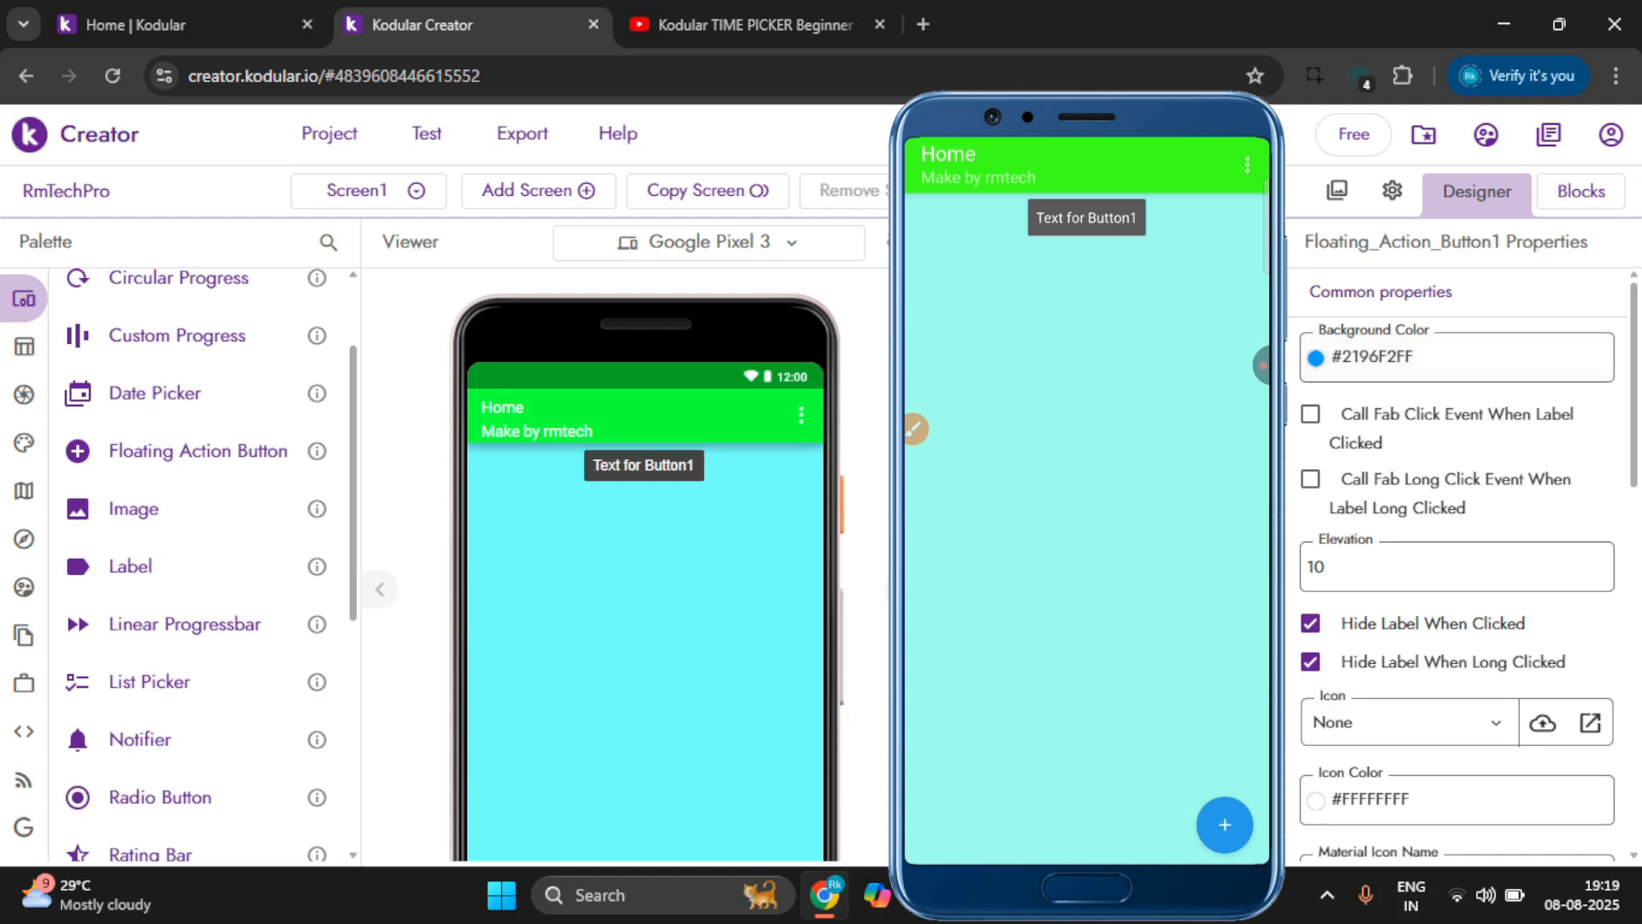
click(1001, 406)
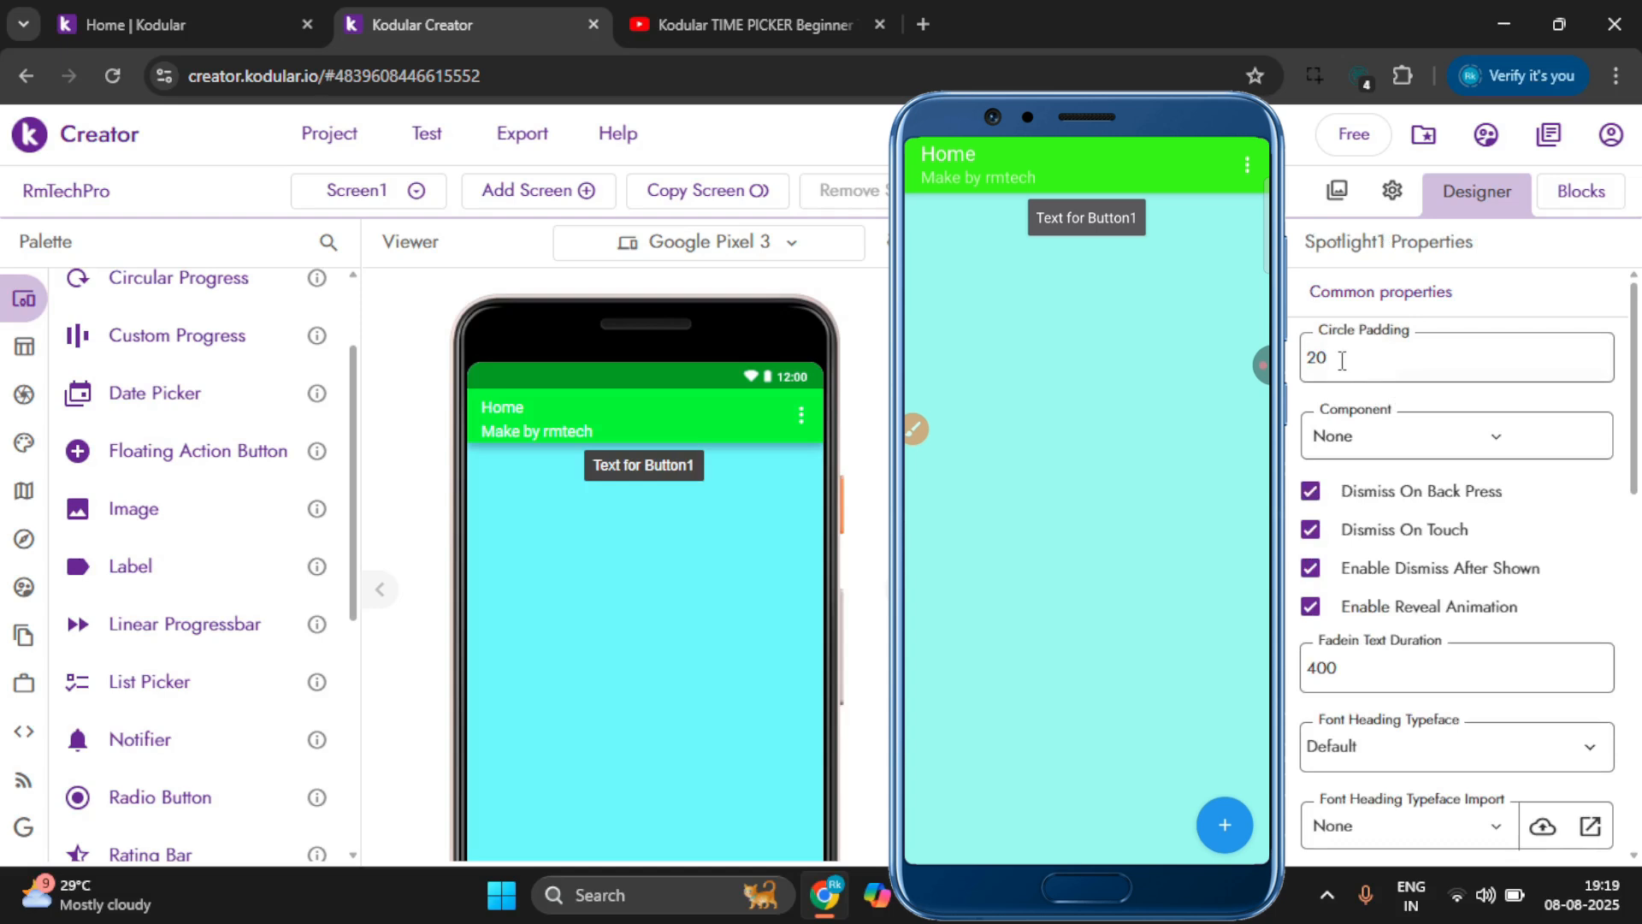
drag(1342, 356, 1294, 369)
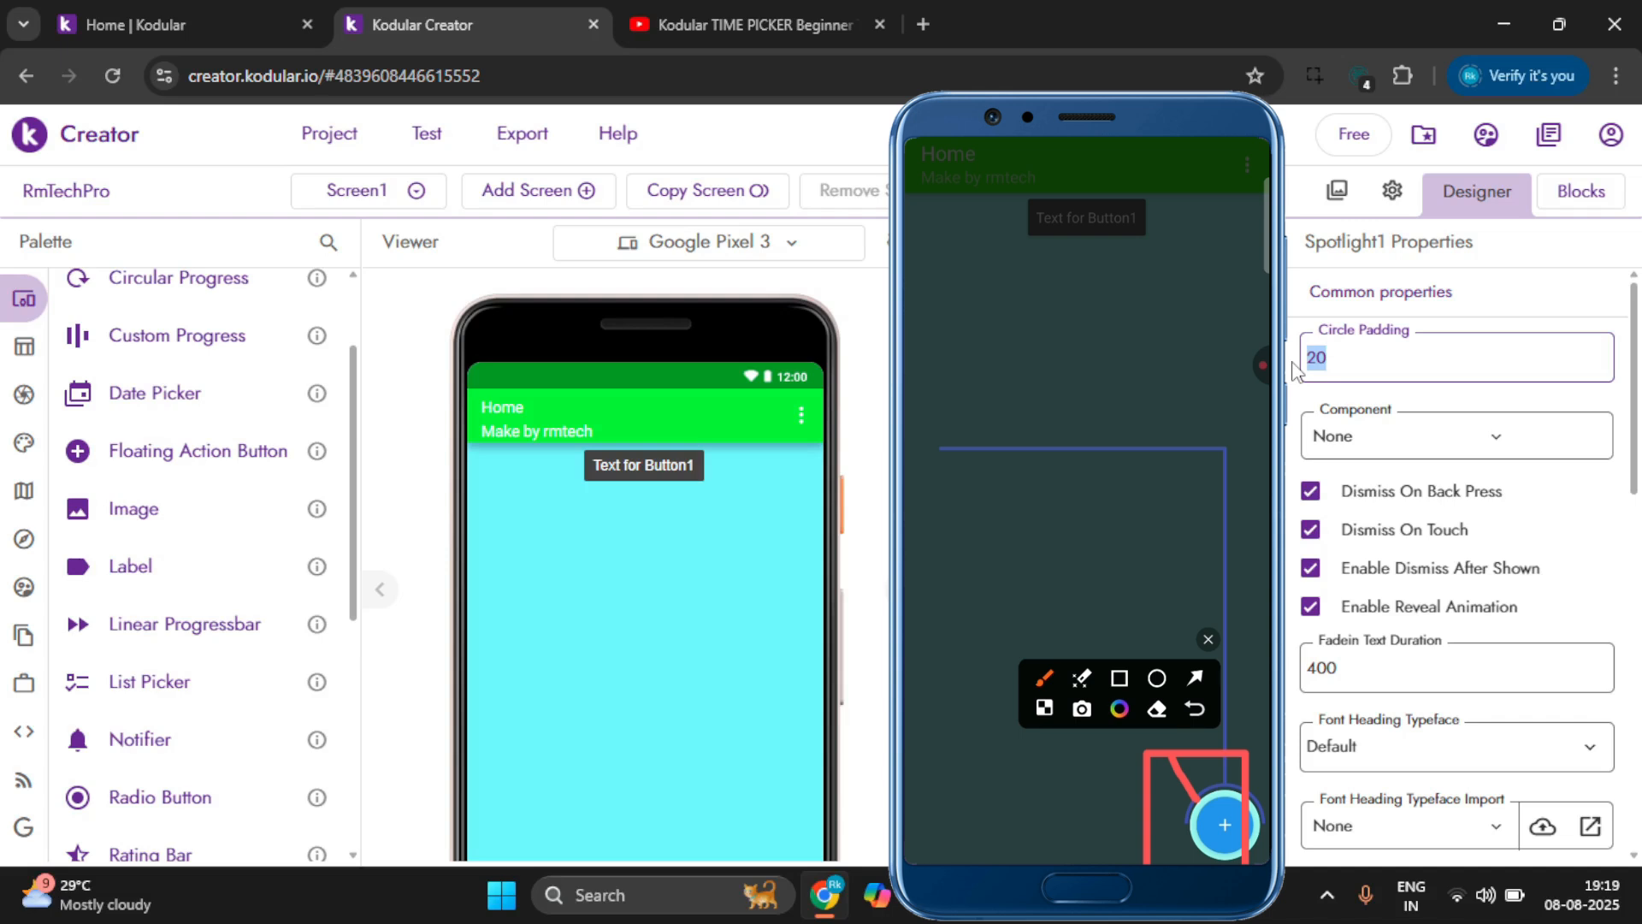
scroll(743, 585, down, 5)
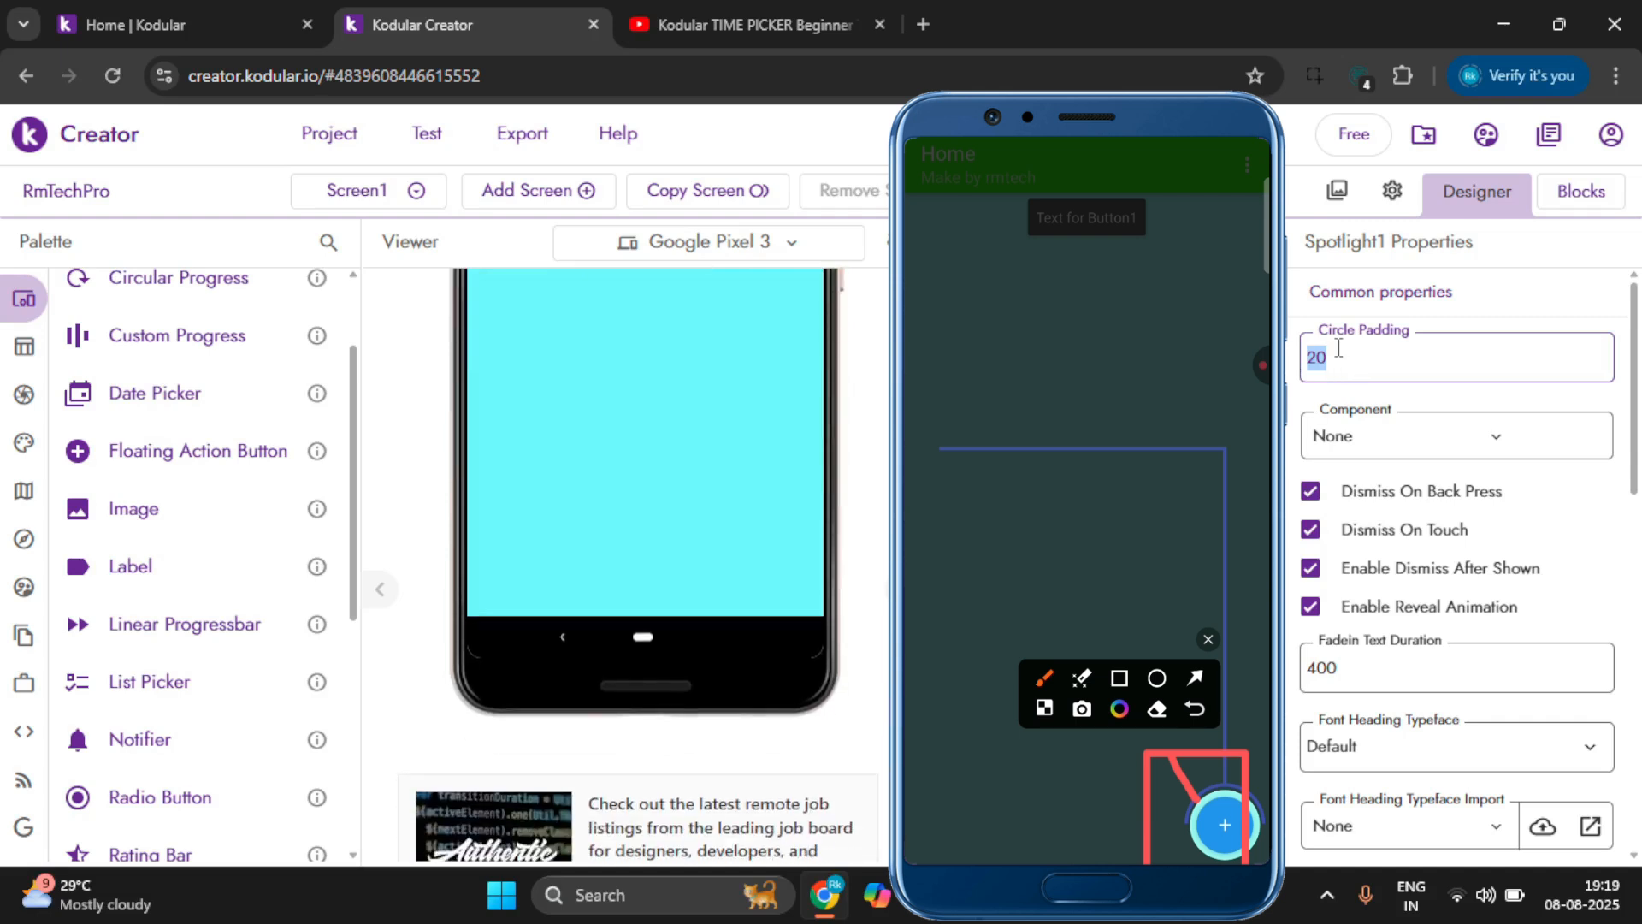
text(50)
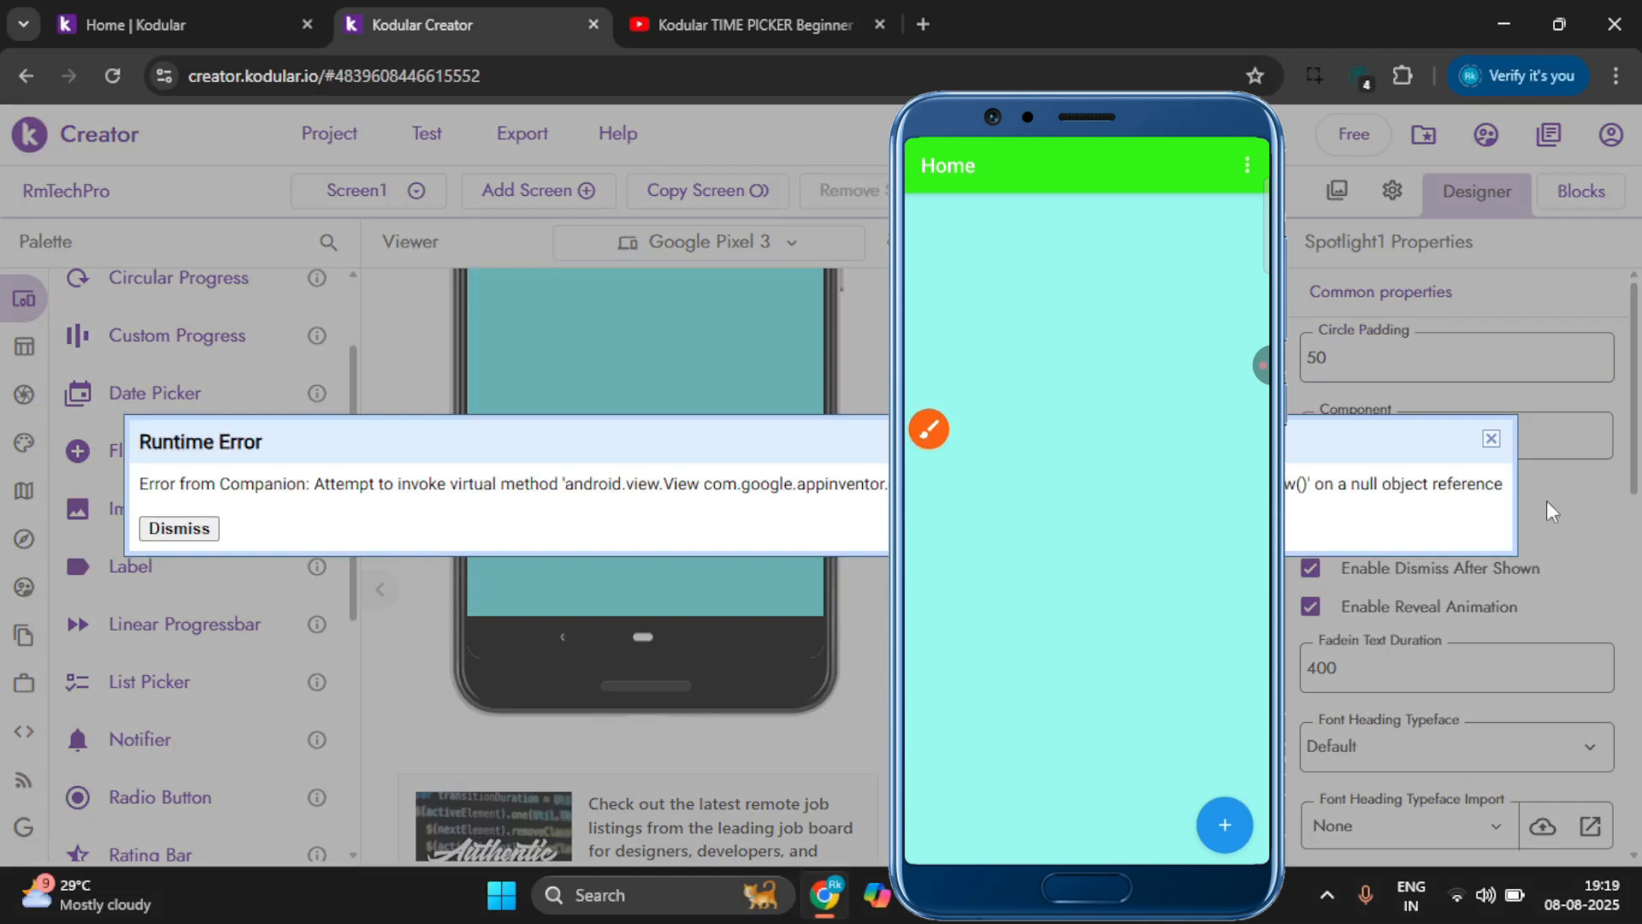
Dismiss the runtime error and refresh the companion screen.
click(196, 529)
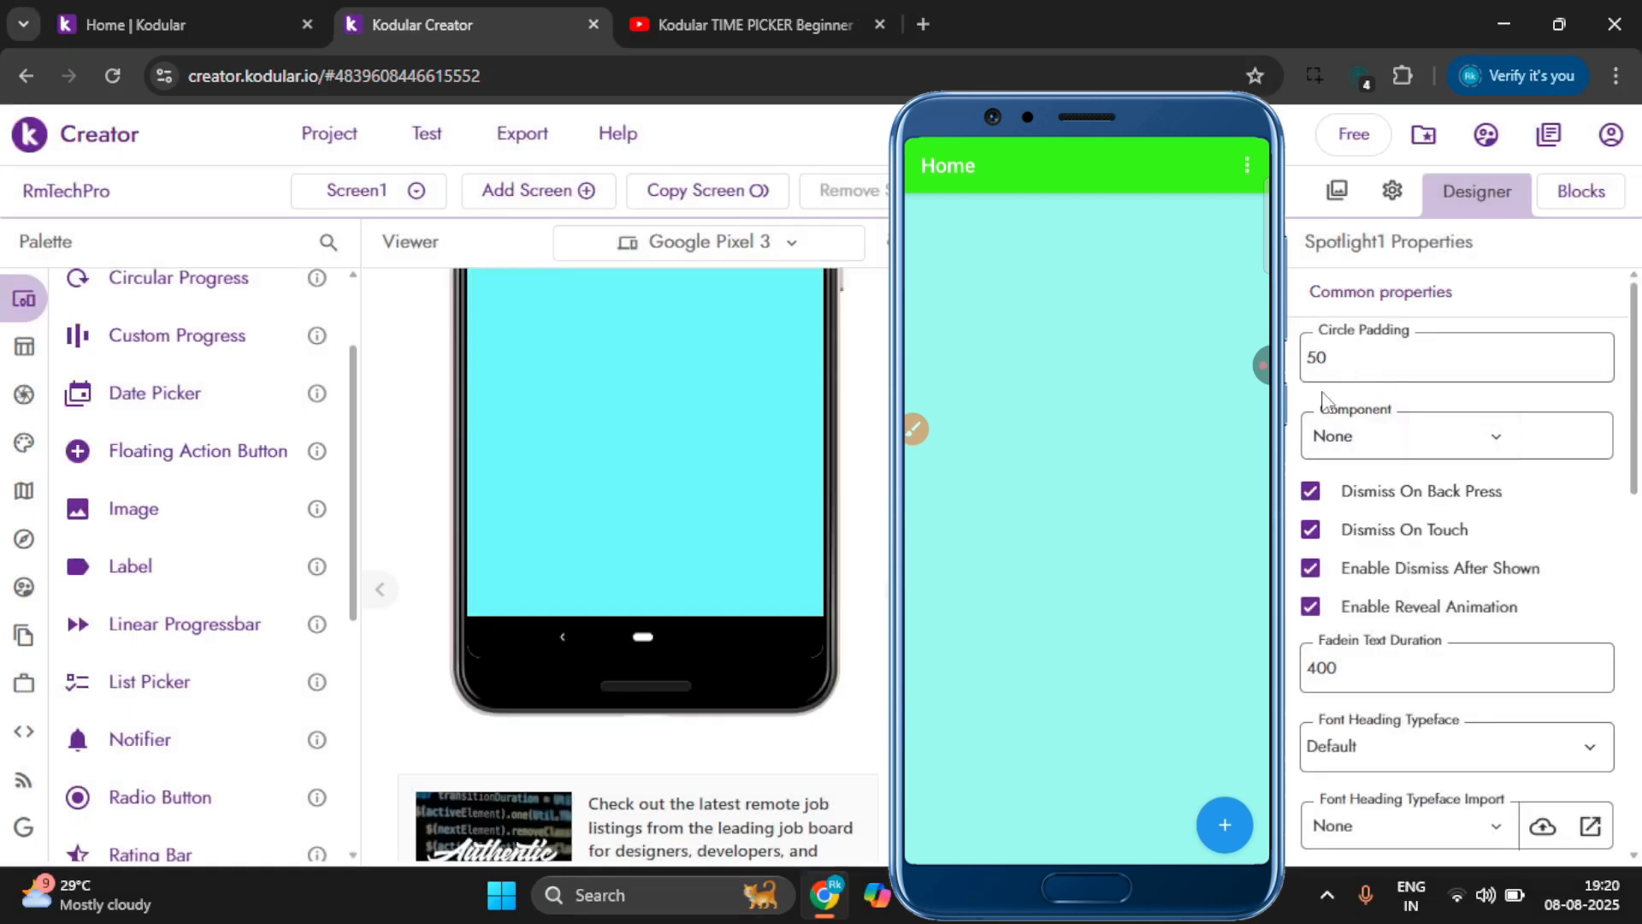
click(423, 147)
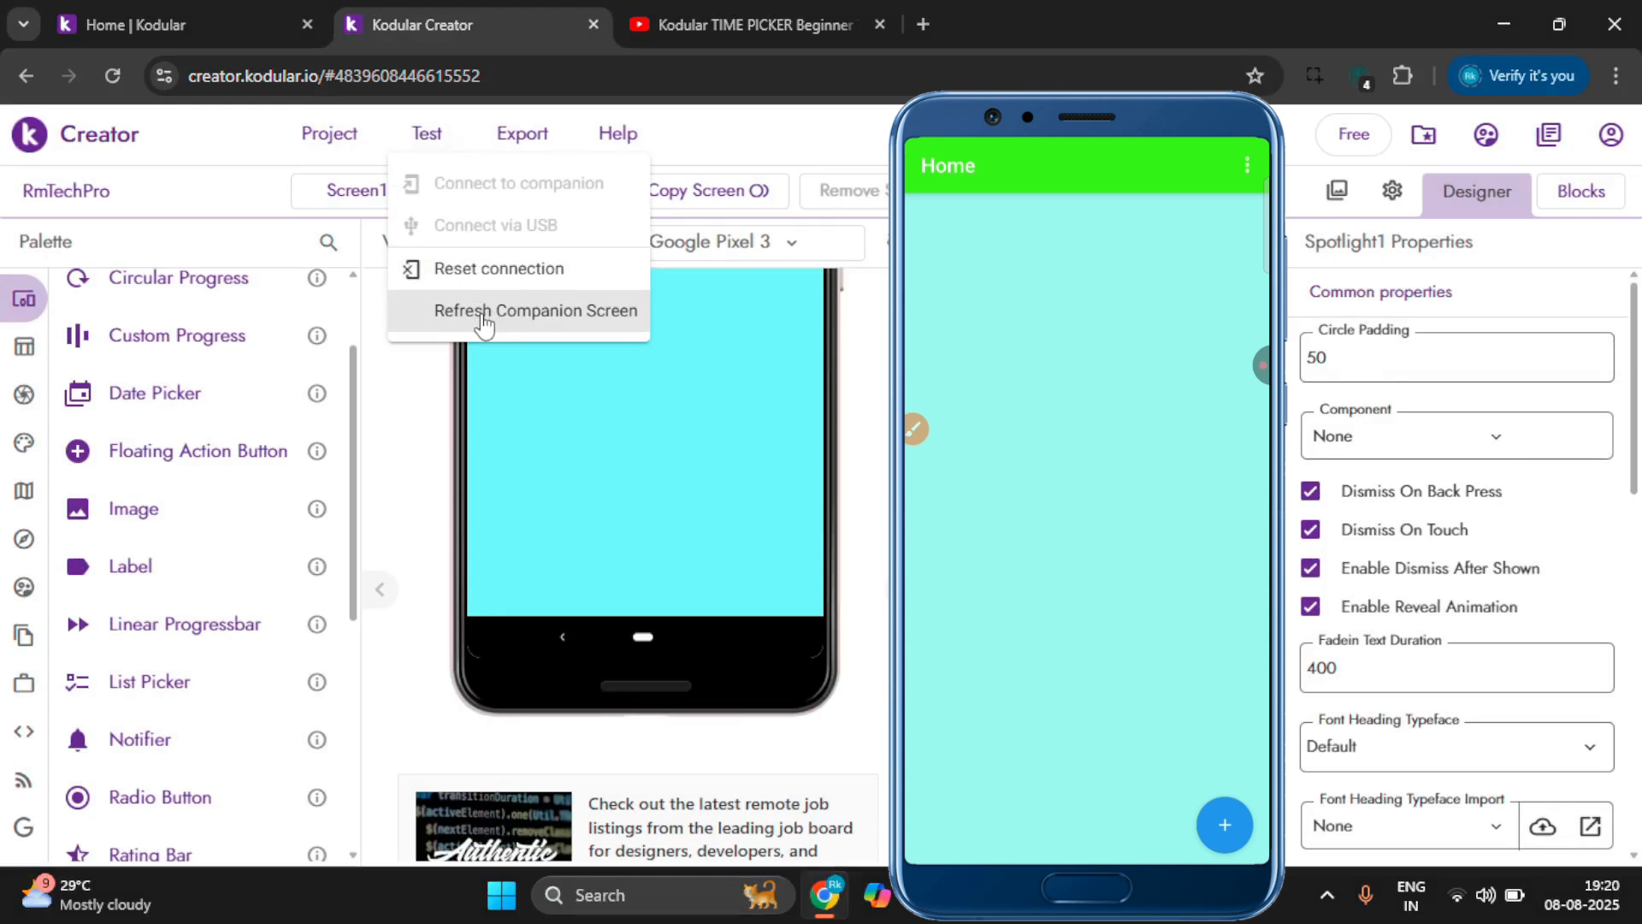
click(483, 313)
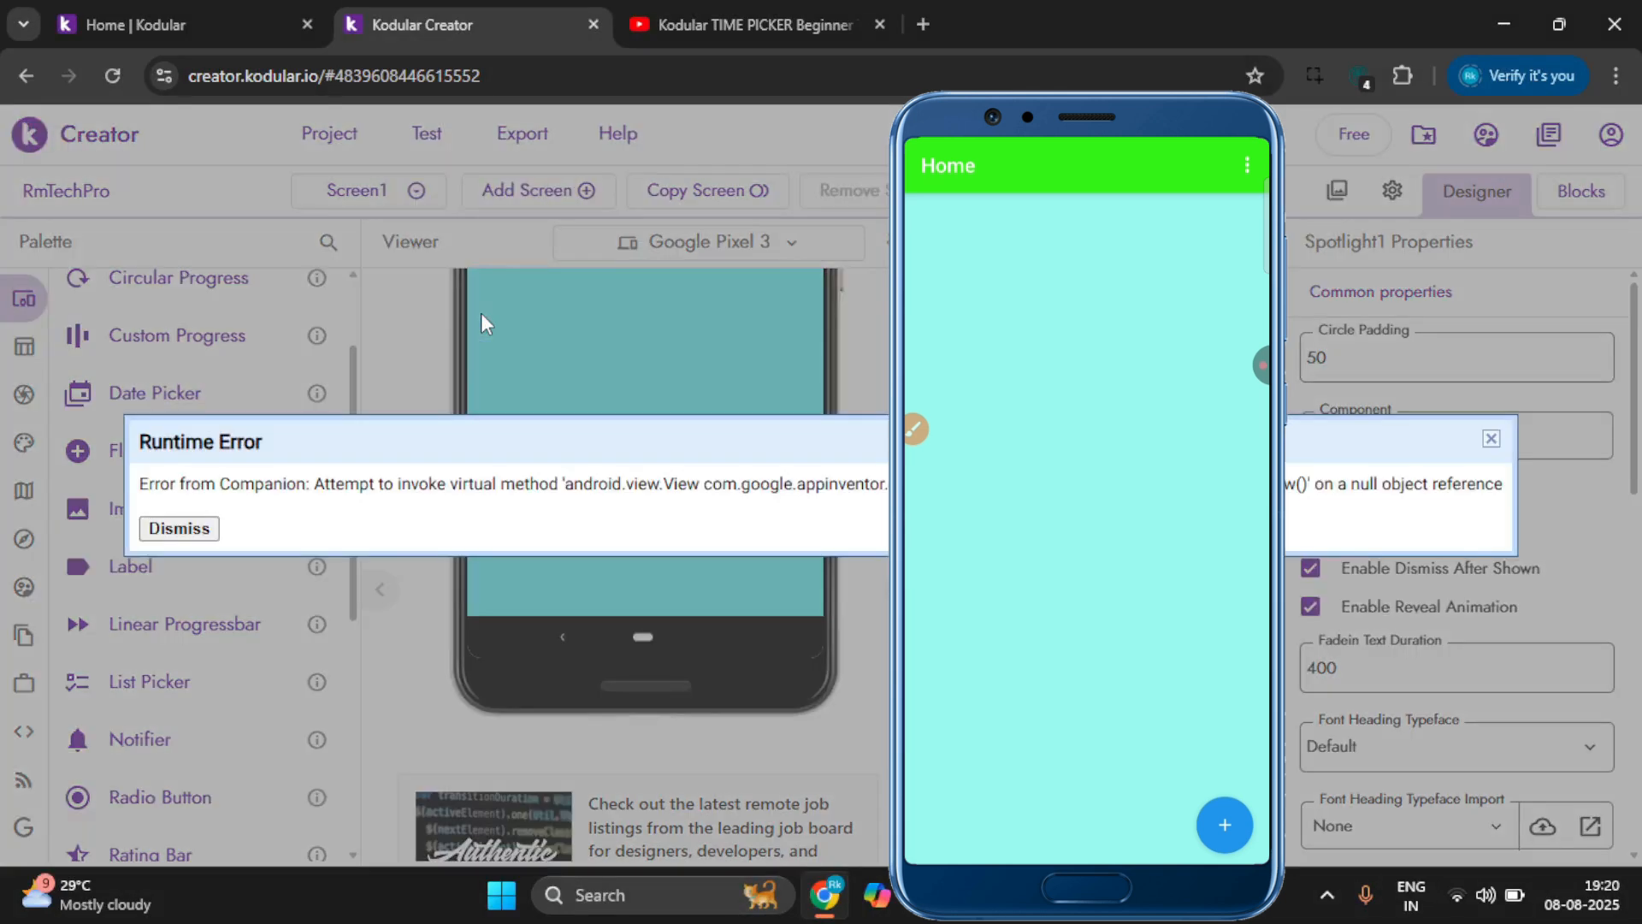
Dismiss the runtime errors and set Spotlight1's Circle Padding to 40, checking the spotlight around the floating action button.
click(1491, 441)
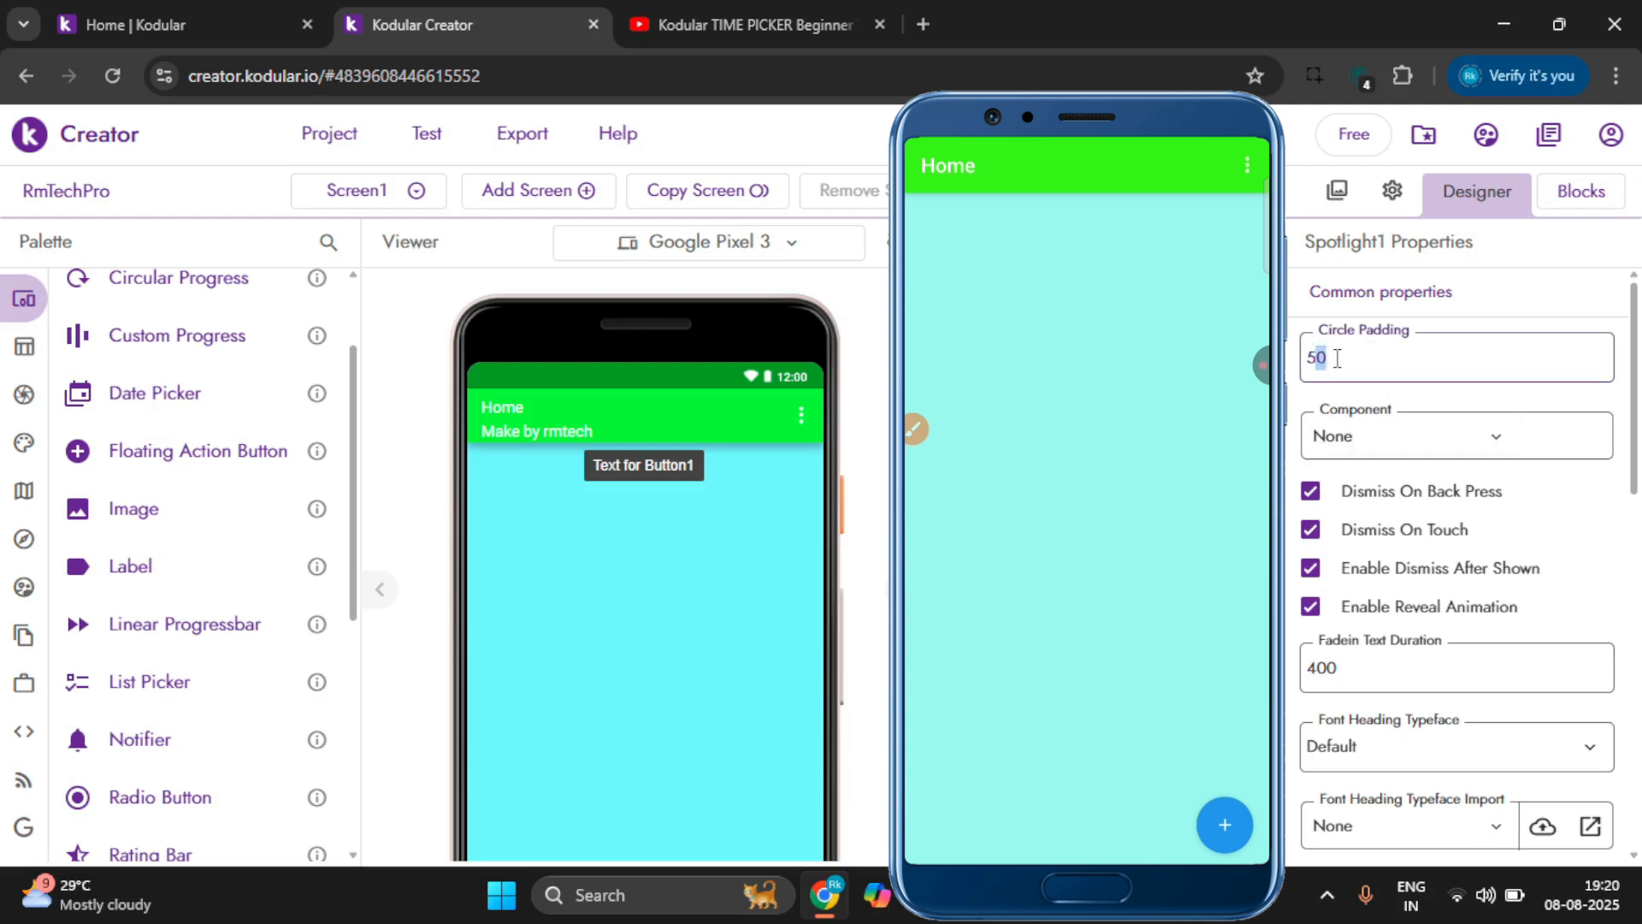
drag(1334, 358, 1303, 359)
text(40)
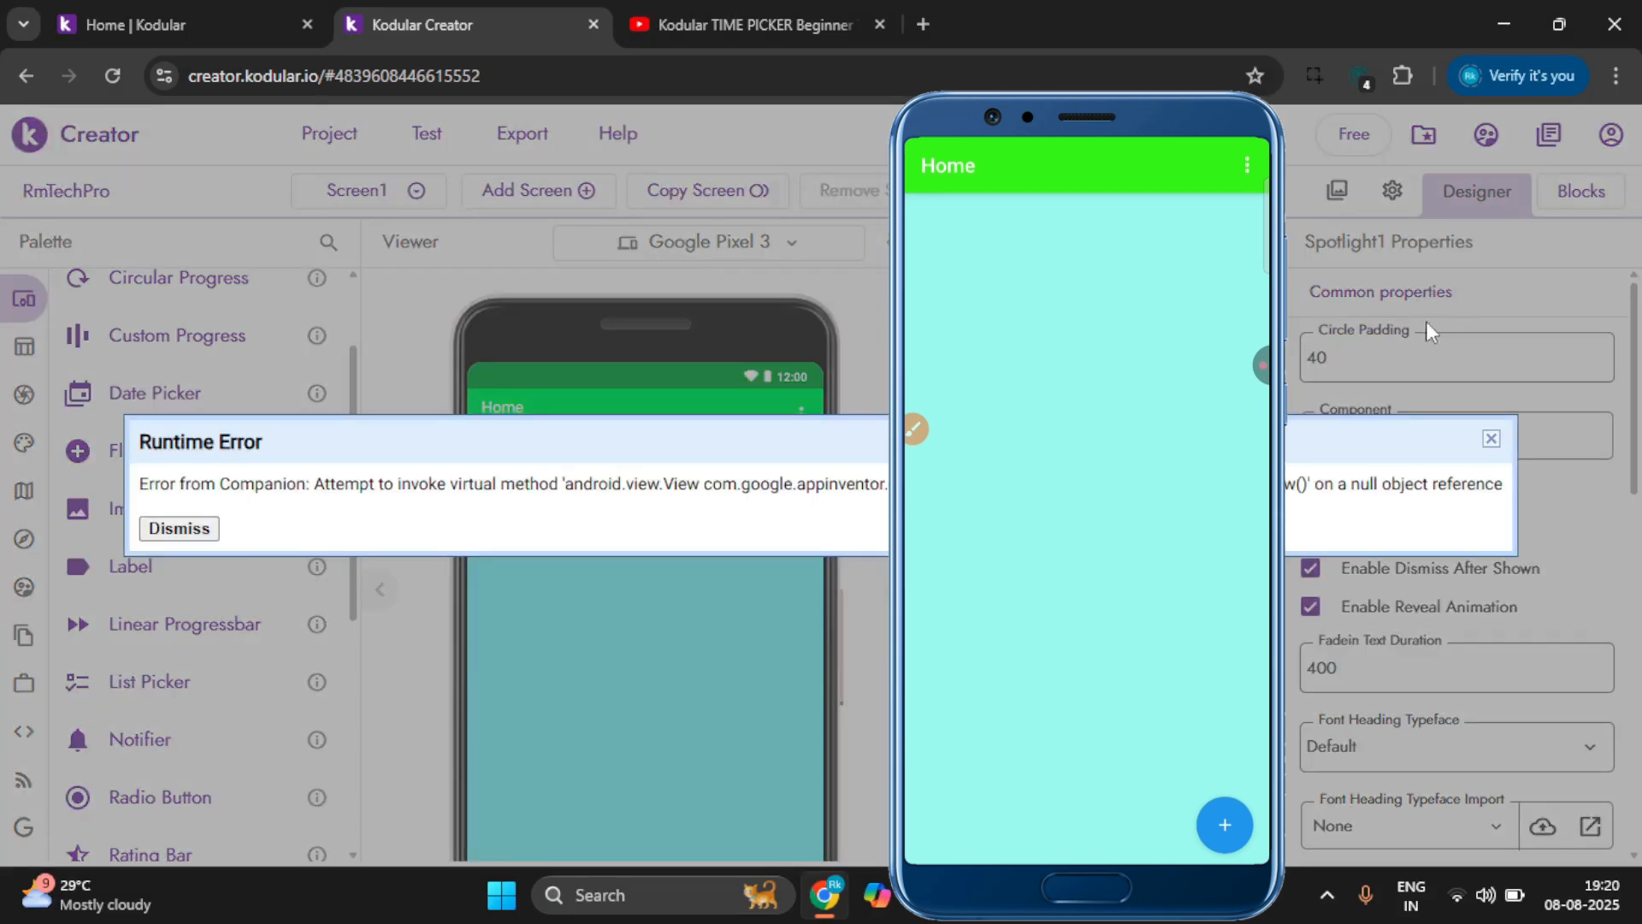
click(1491, 440)
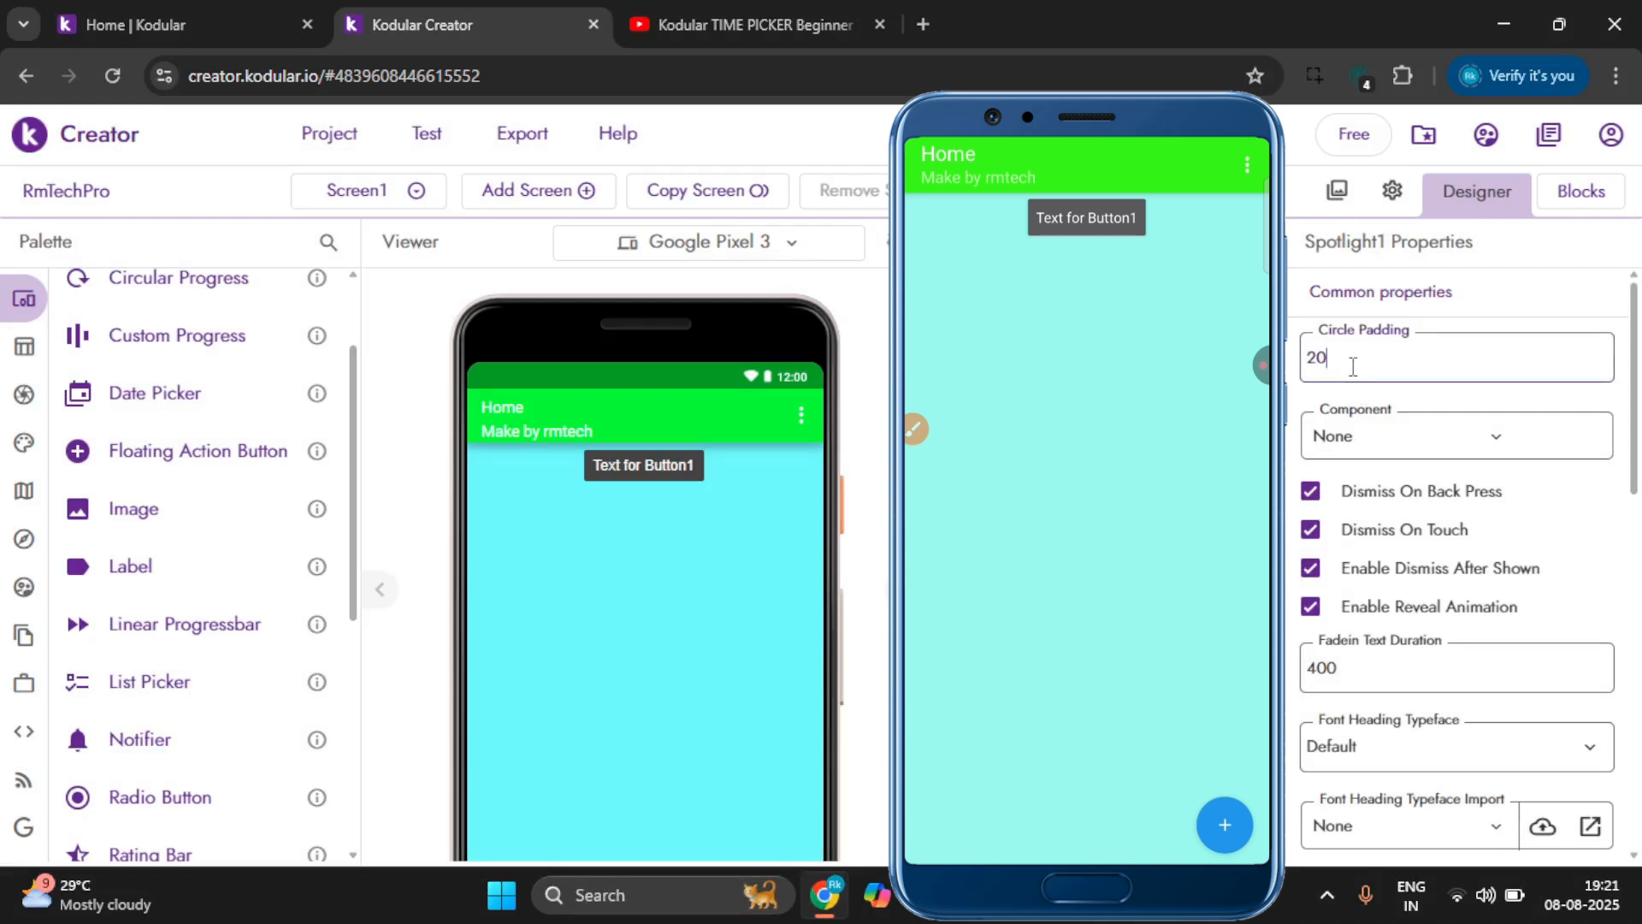
drag(1352, 366, 1310, 359)
text(40)
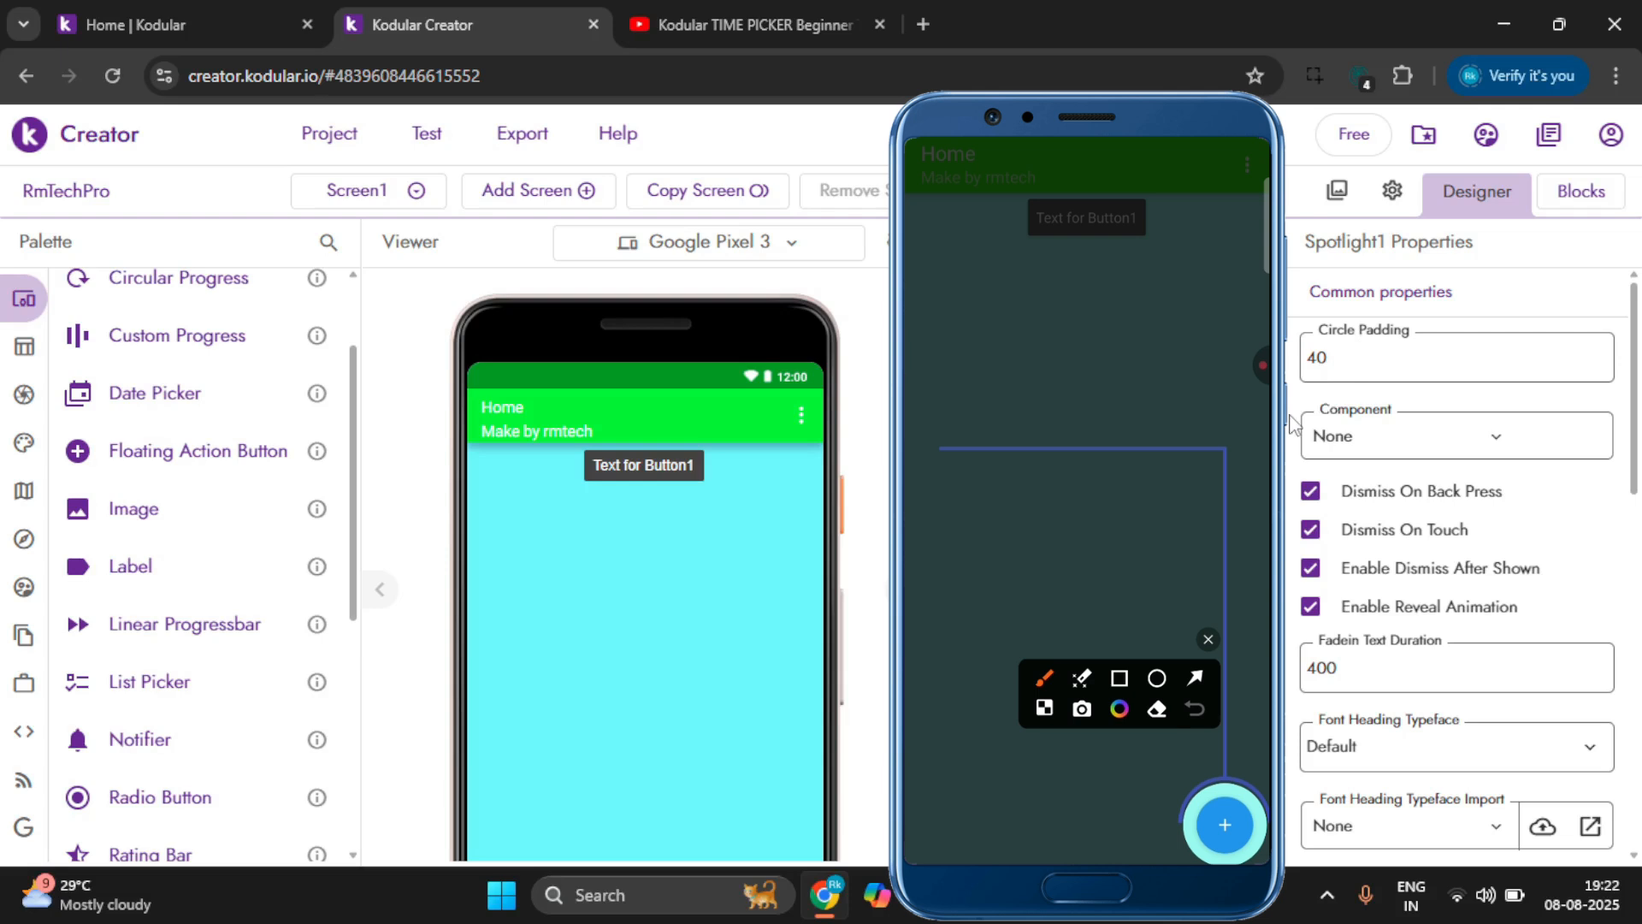
drag(1105, 747, 1191, 826)
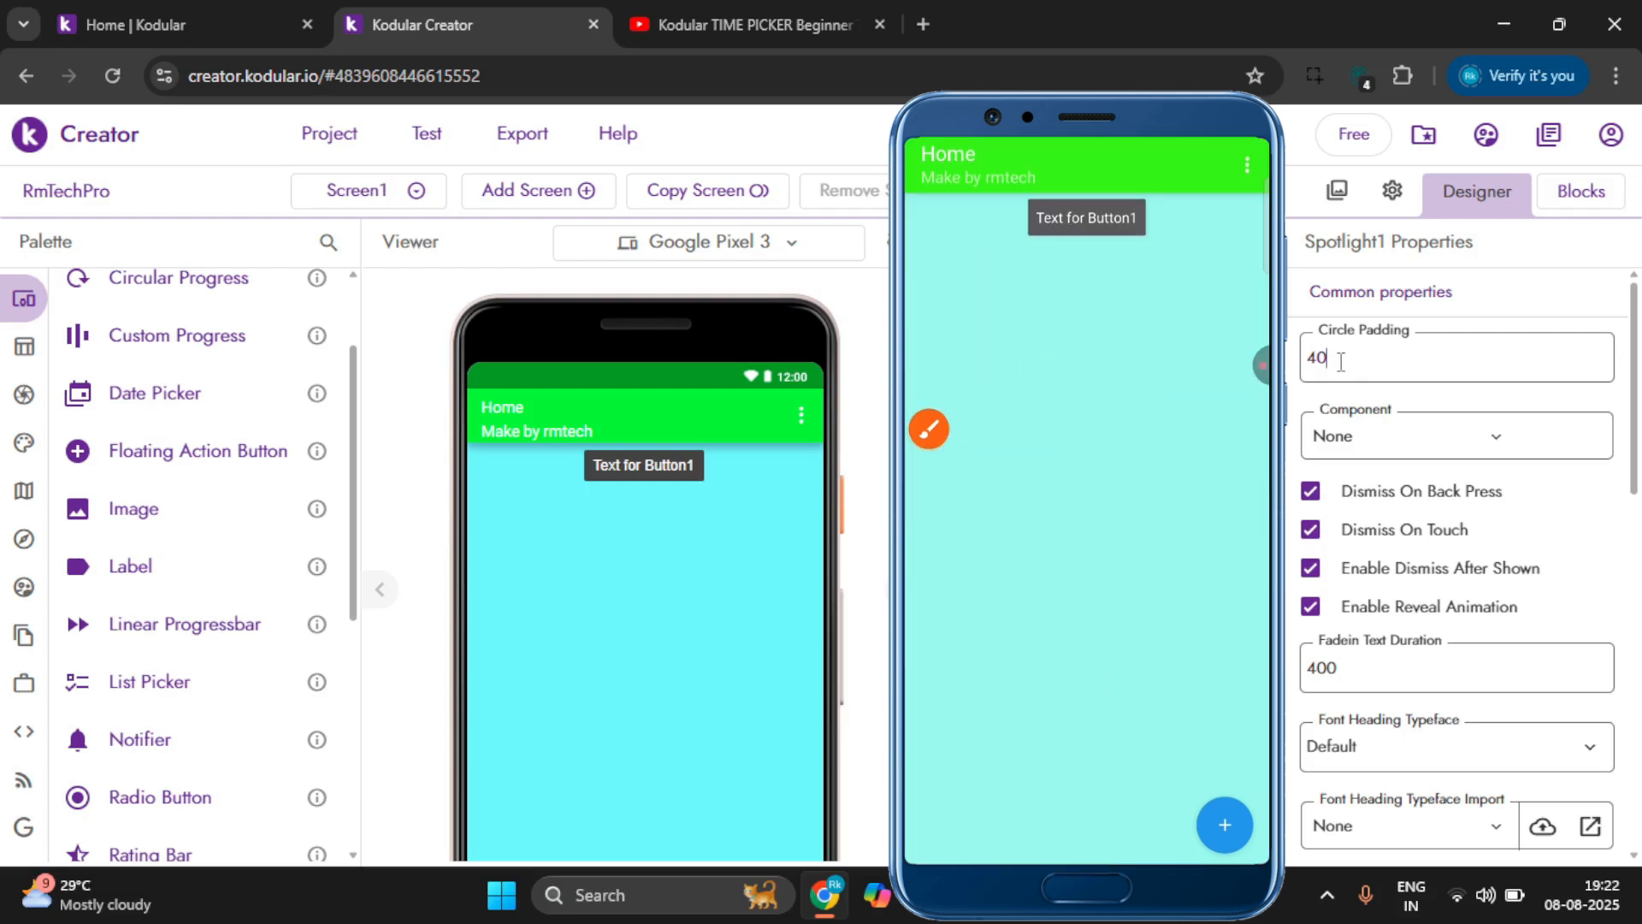
Set Spotlight1's Circle Padding to 10.
drag(1327, 364, 1298, 363)
text(10)
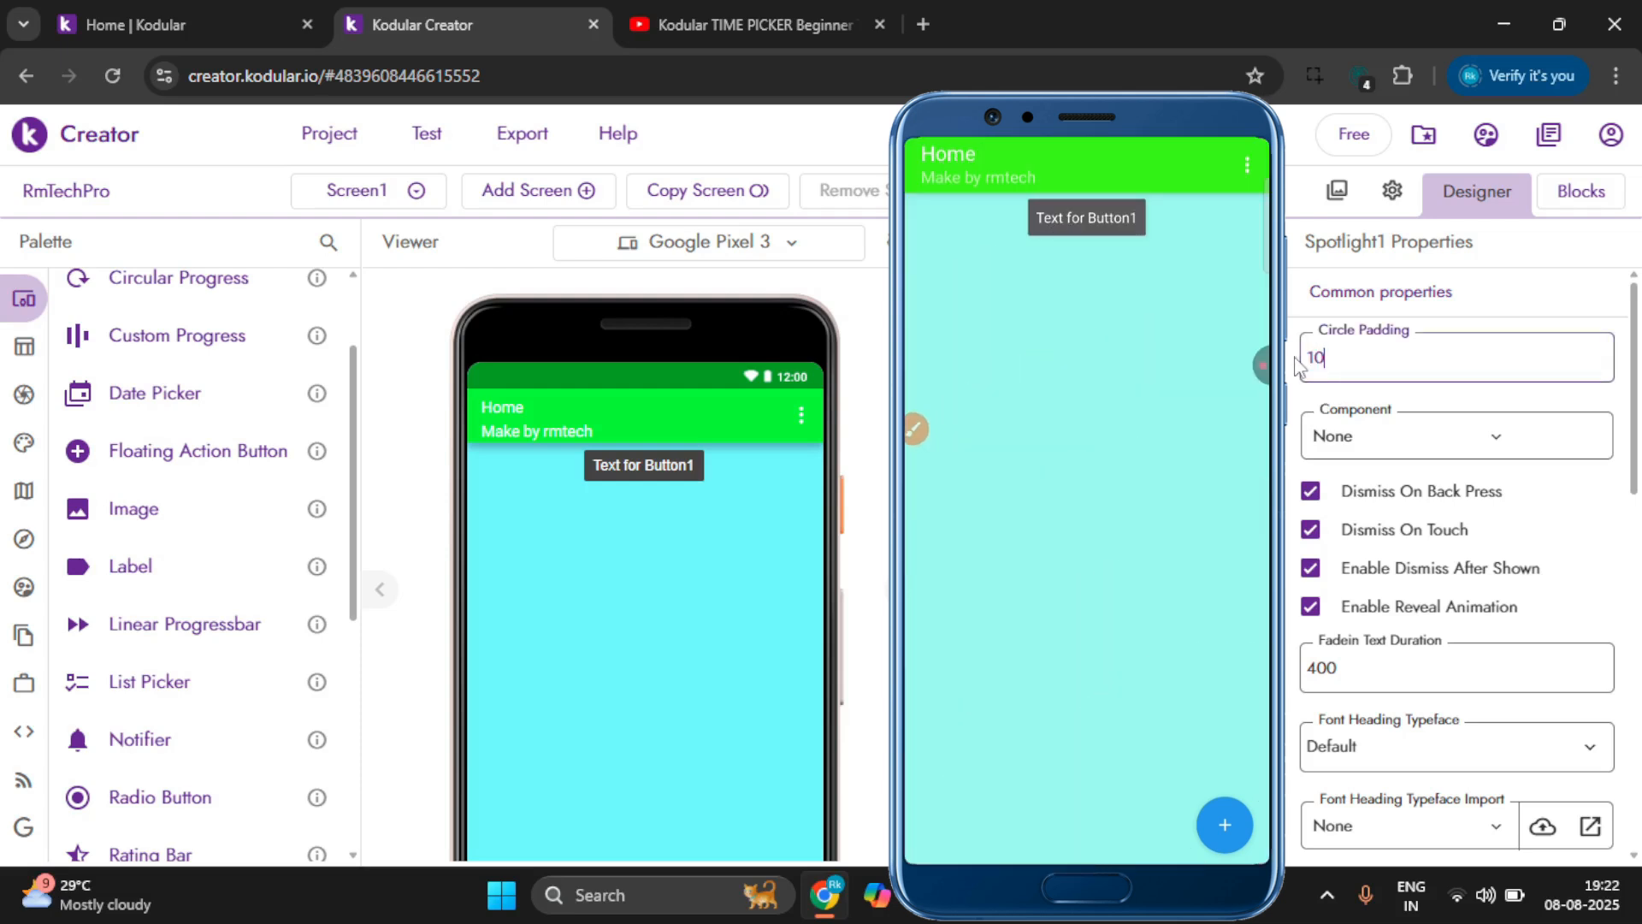
click(1302, 402)
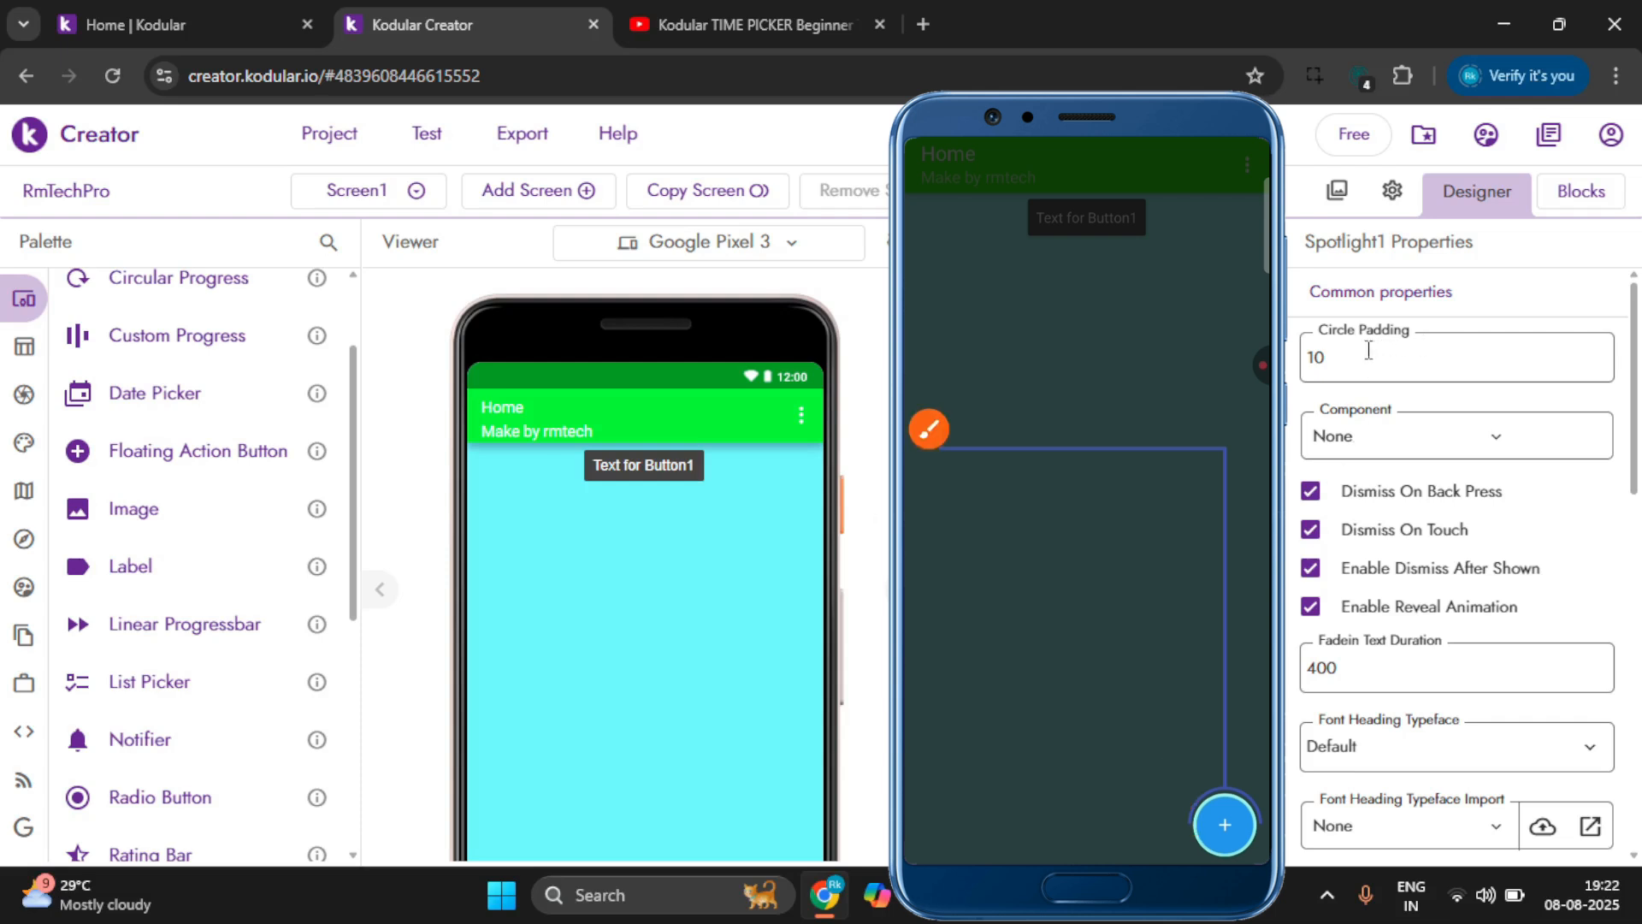
Check the Component choices and switch Spotlight1's Dismiss On Back Press off and on again, dismissing each runtime error.
click(1397, 455)
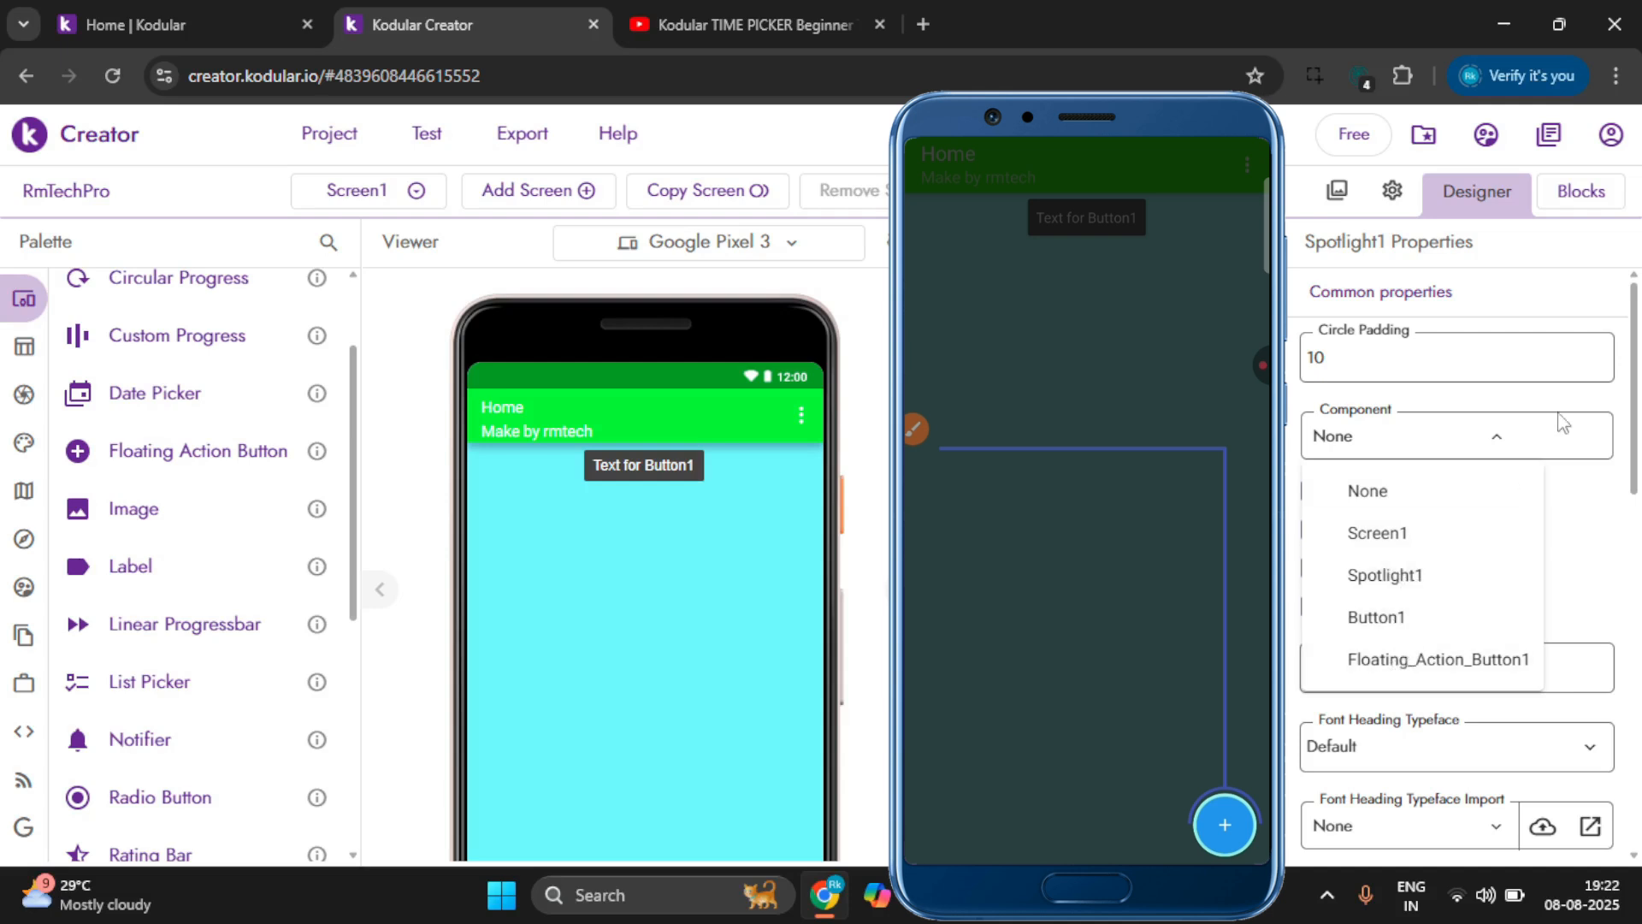
click(1583, 496)
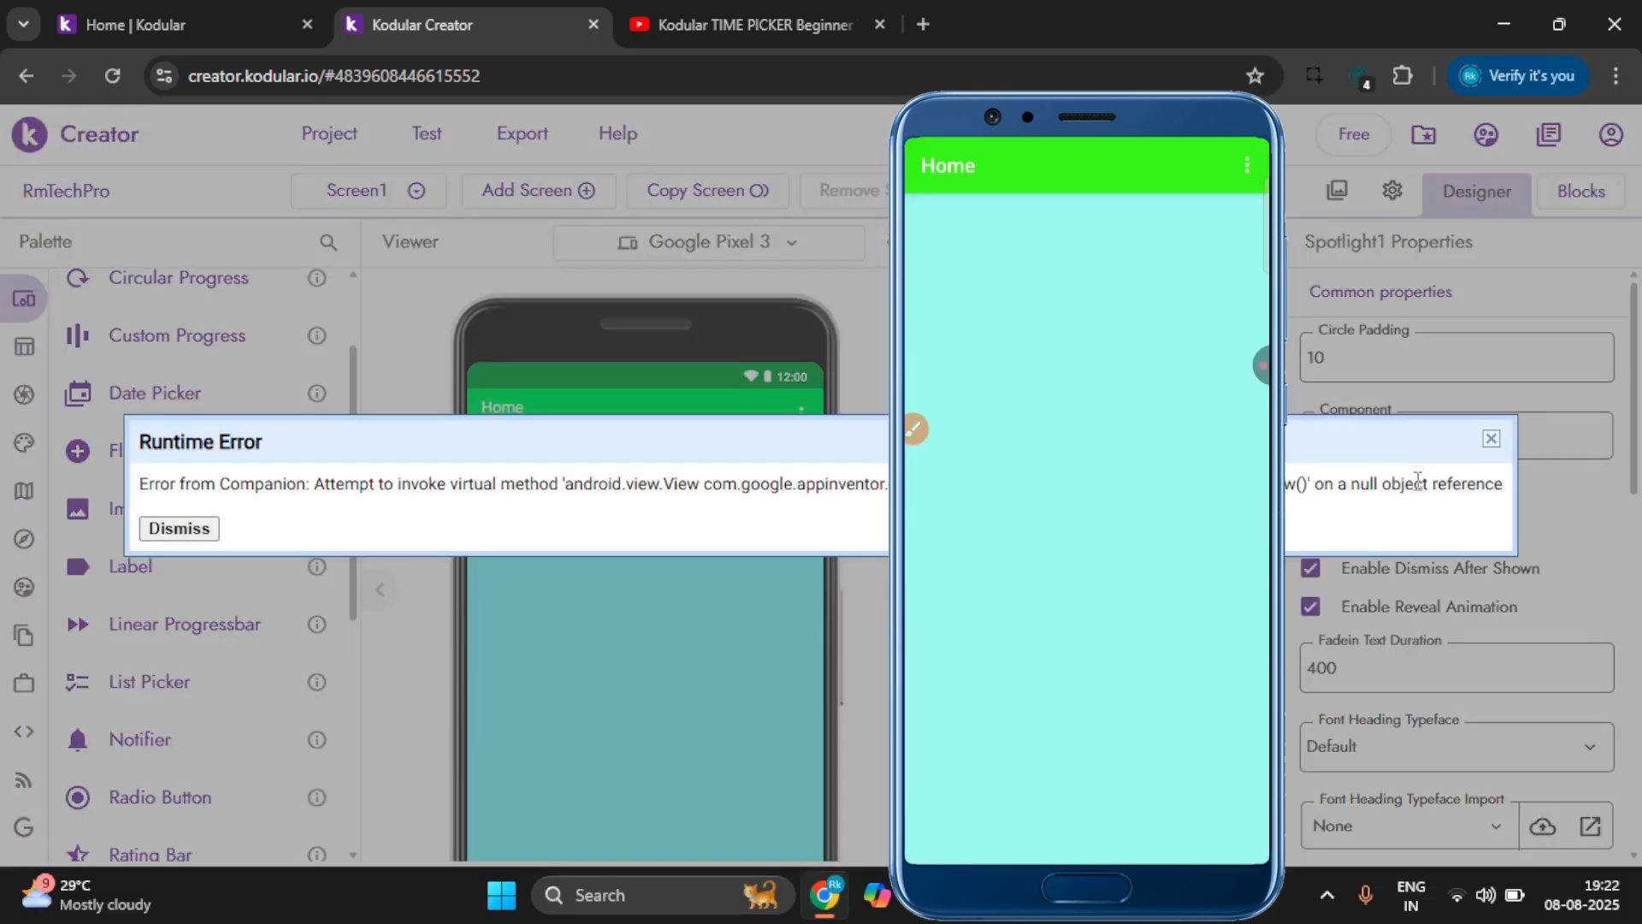
click(1491, 439)
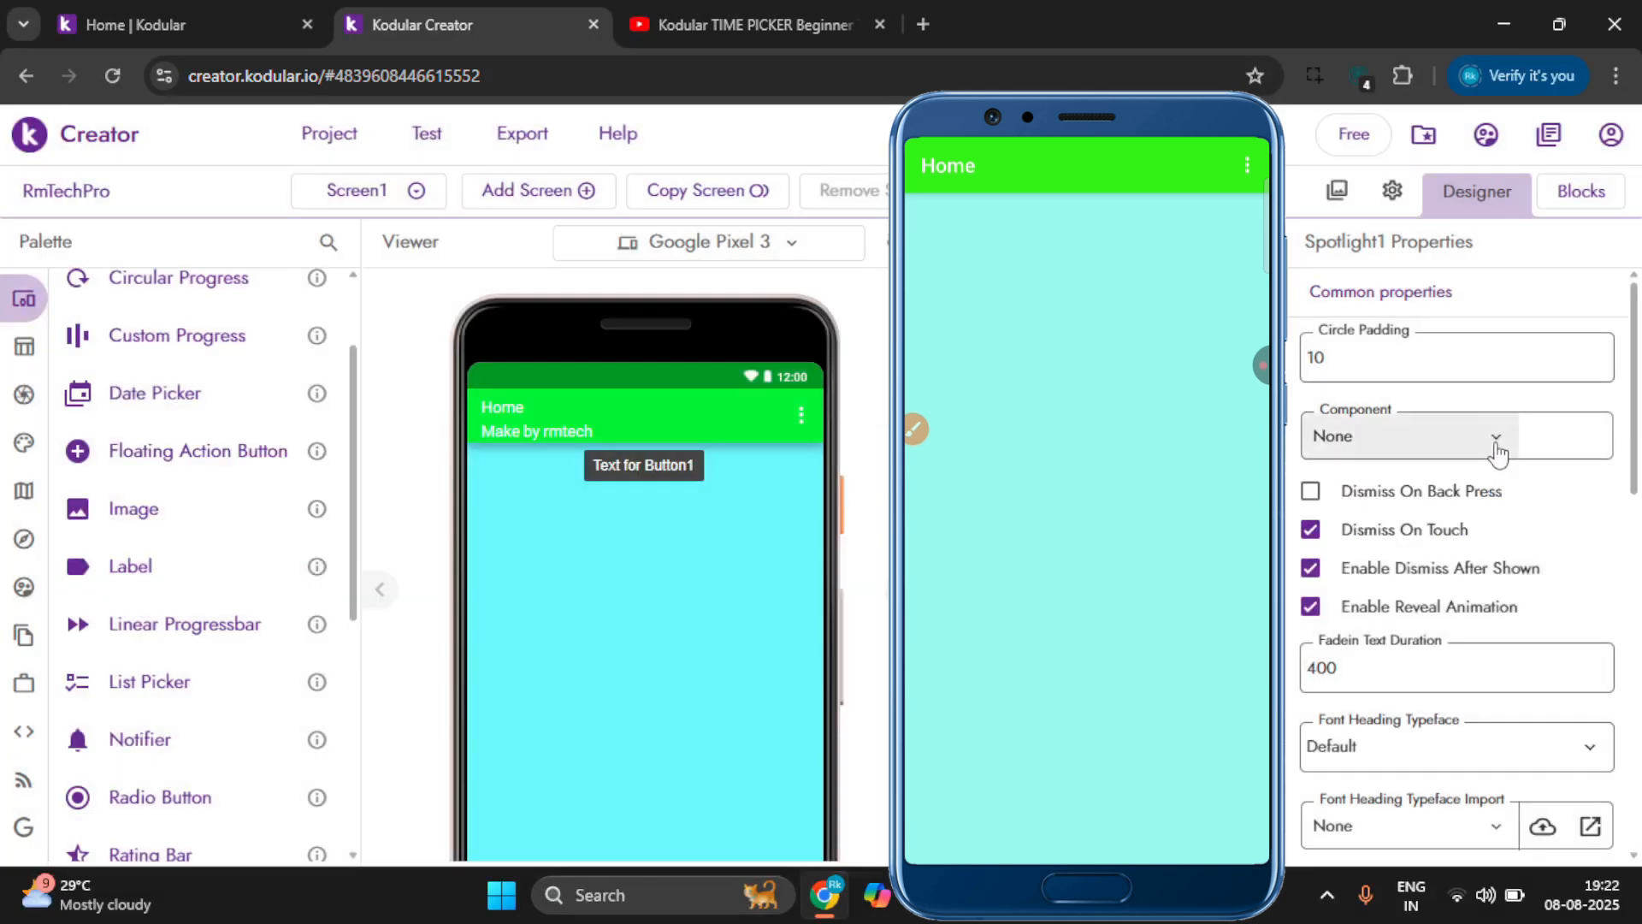
click(1374, 496)
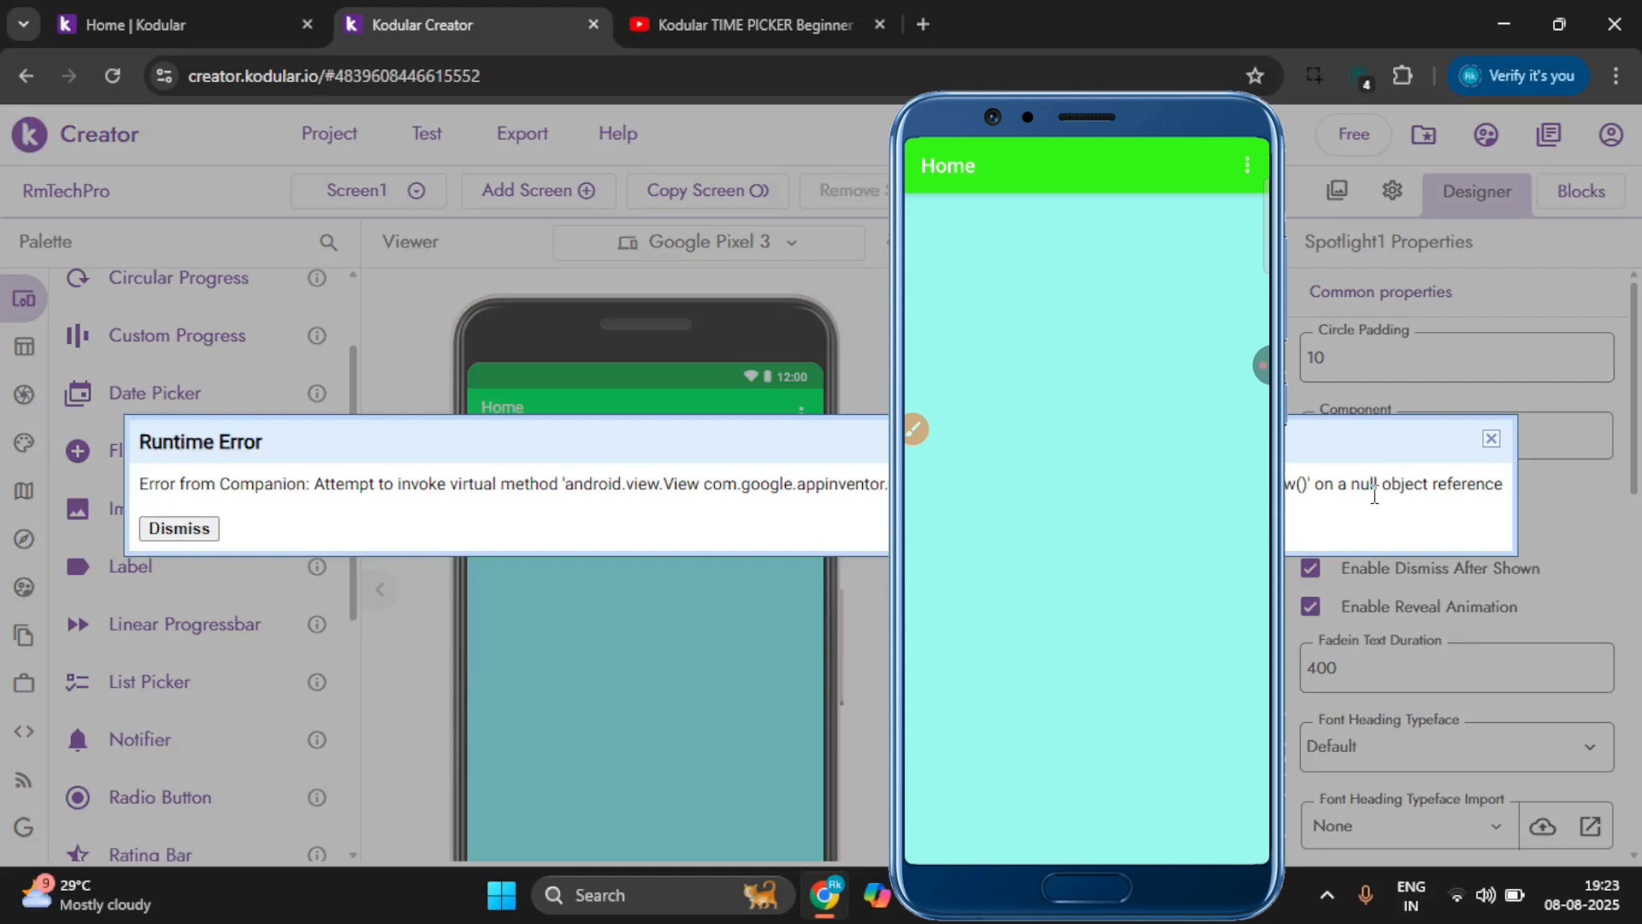
click(1490, 439)
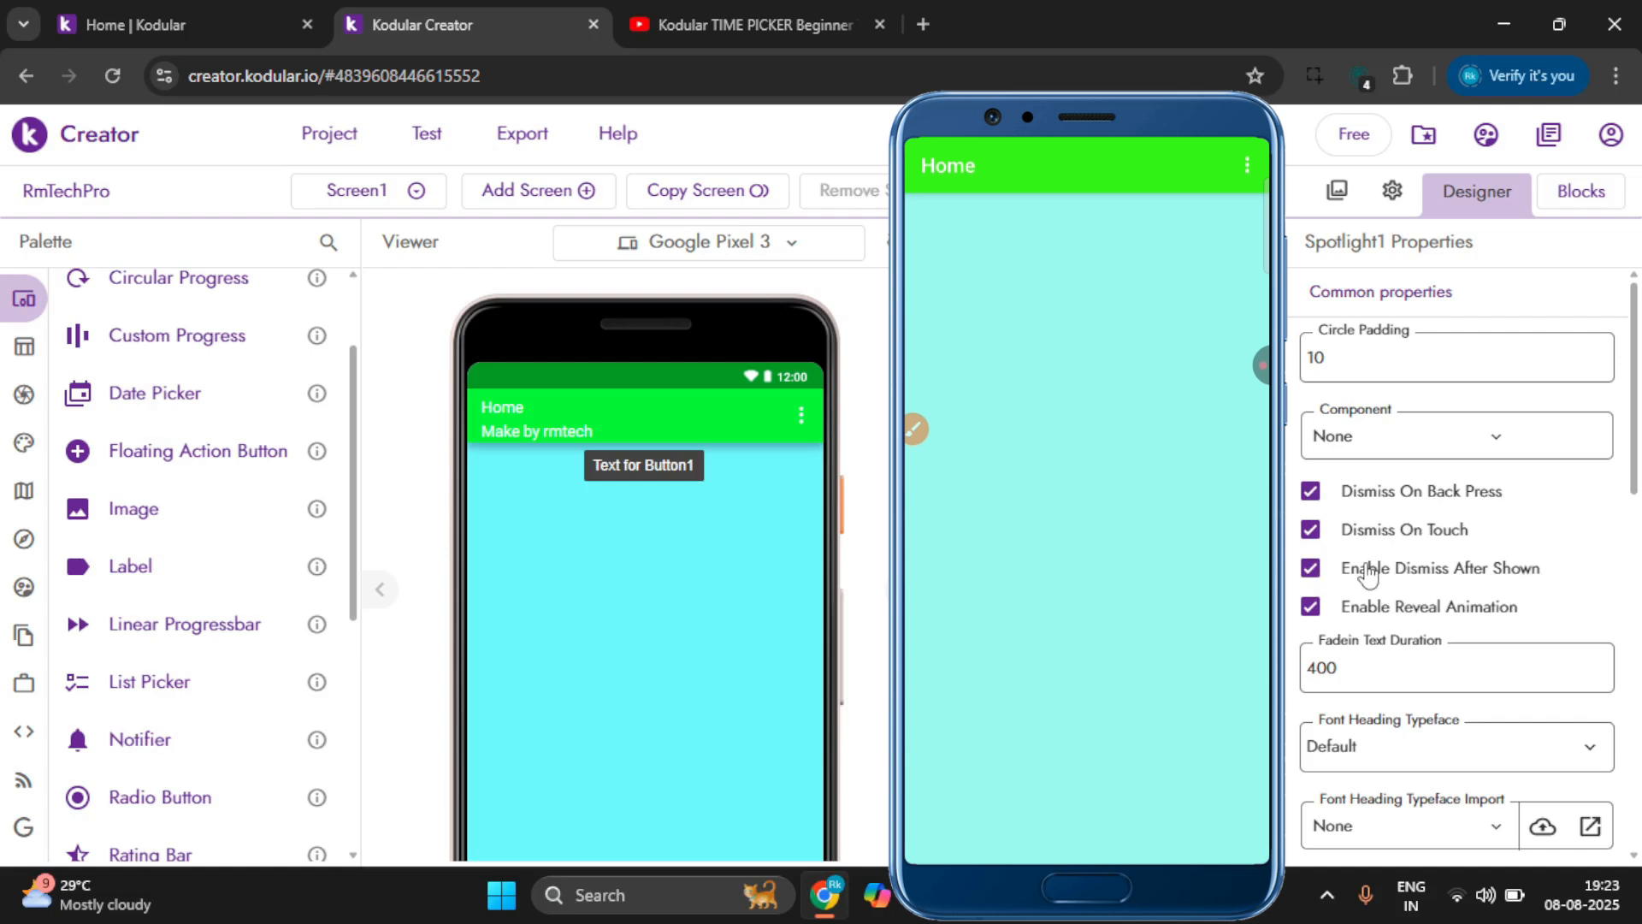
Refresh the companion screen and set Spotlight1's Fadein Text Duration to 1000.
scroll(1369, 573, down, 3)
scroll(1440, 465, up, 2)
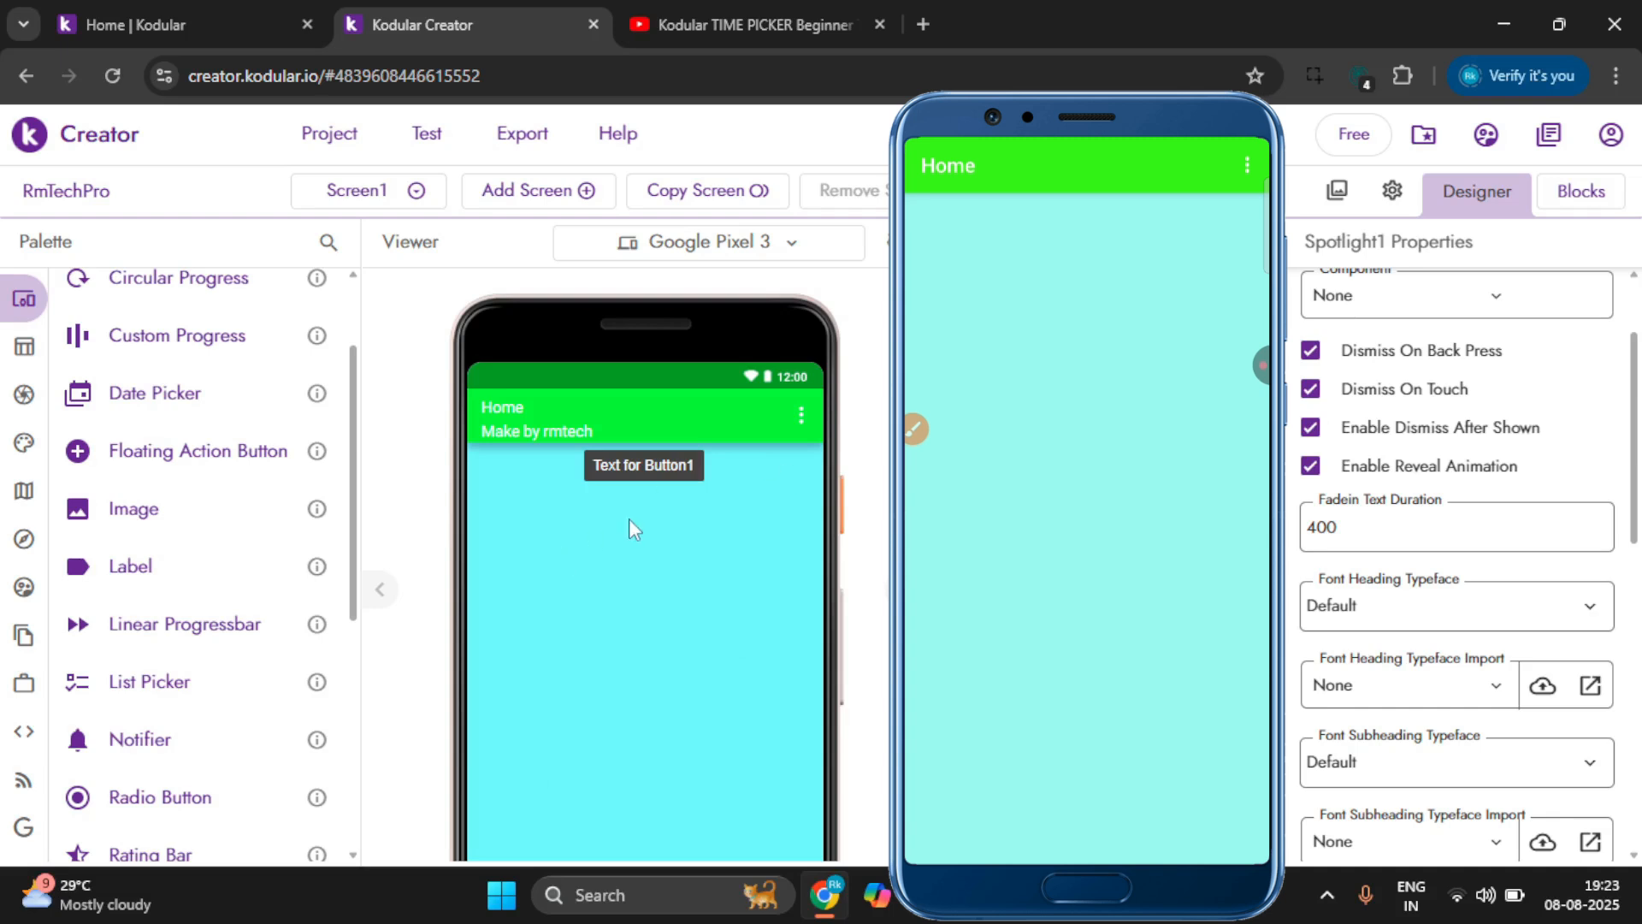
scroll(628, 518, down, 1)
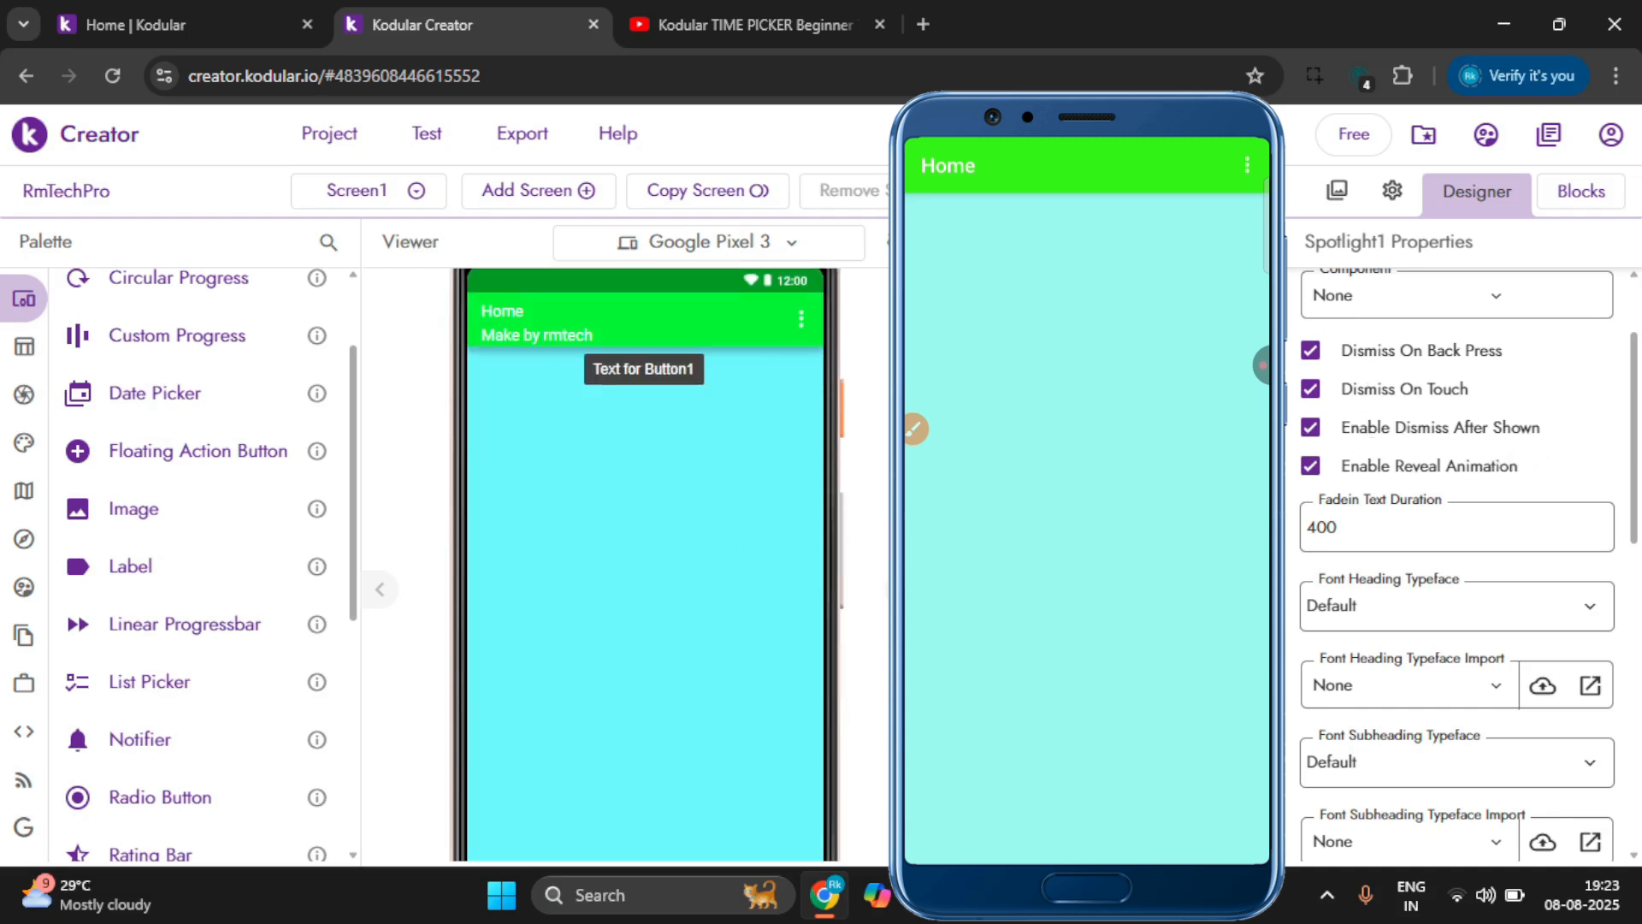
click(611, 535)
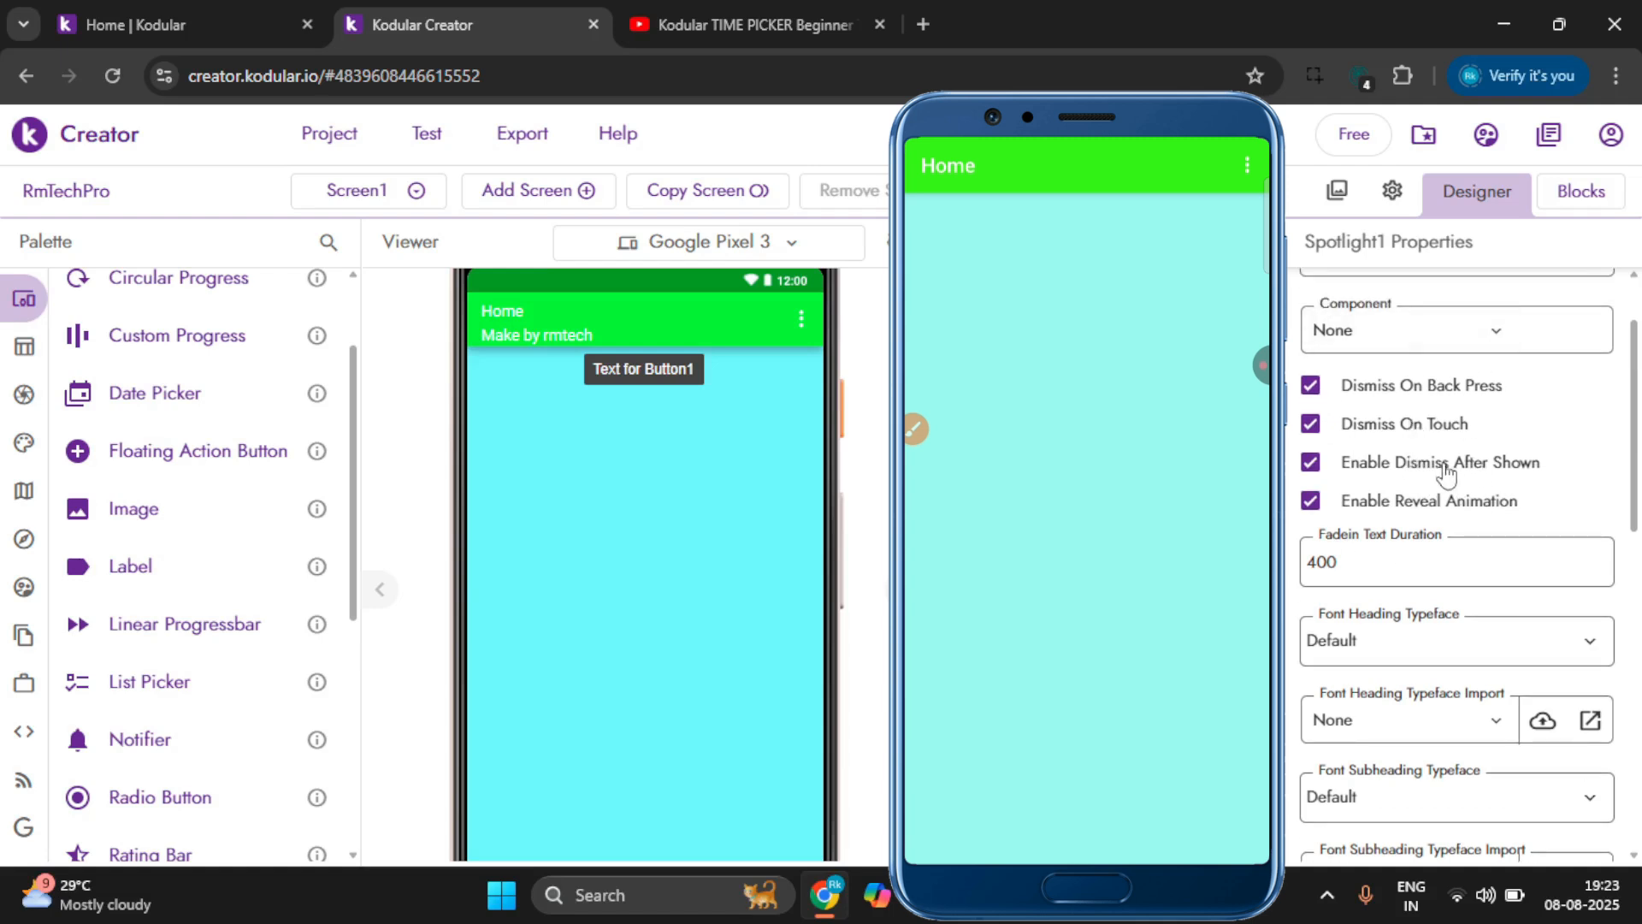
scroll(1447, 468, down, 1)
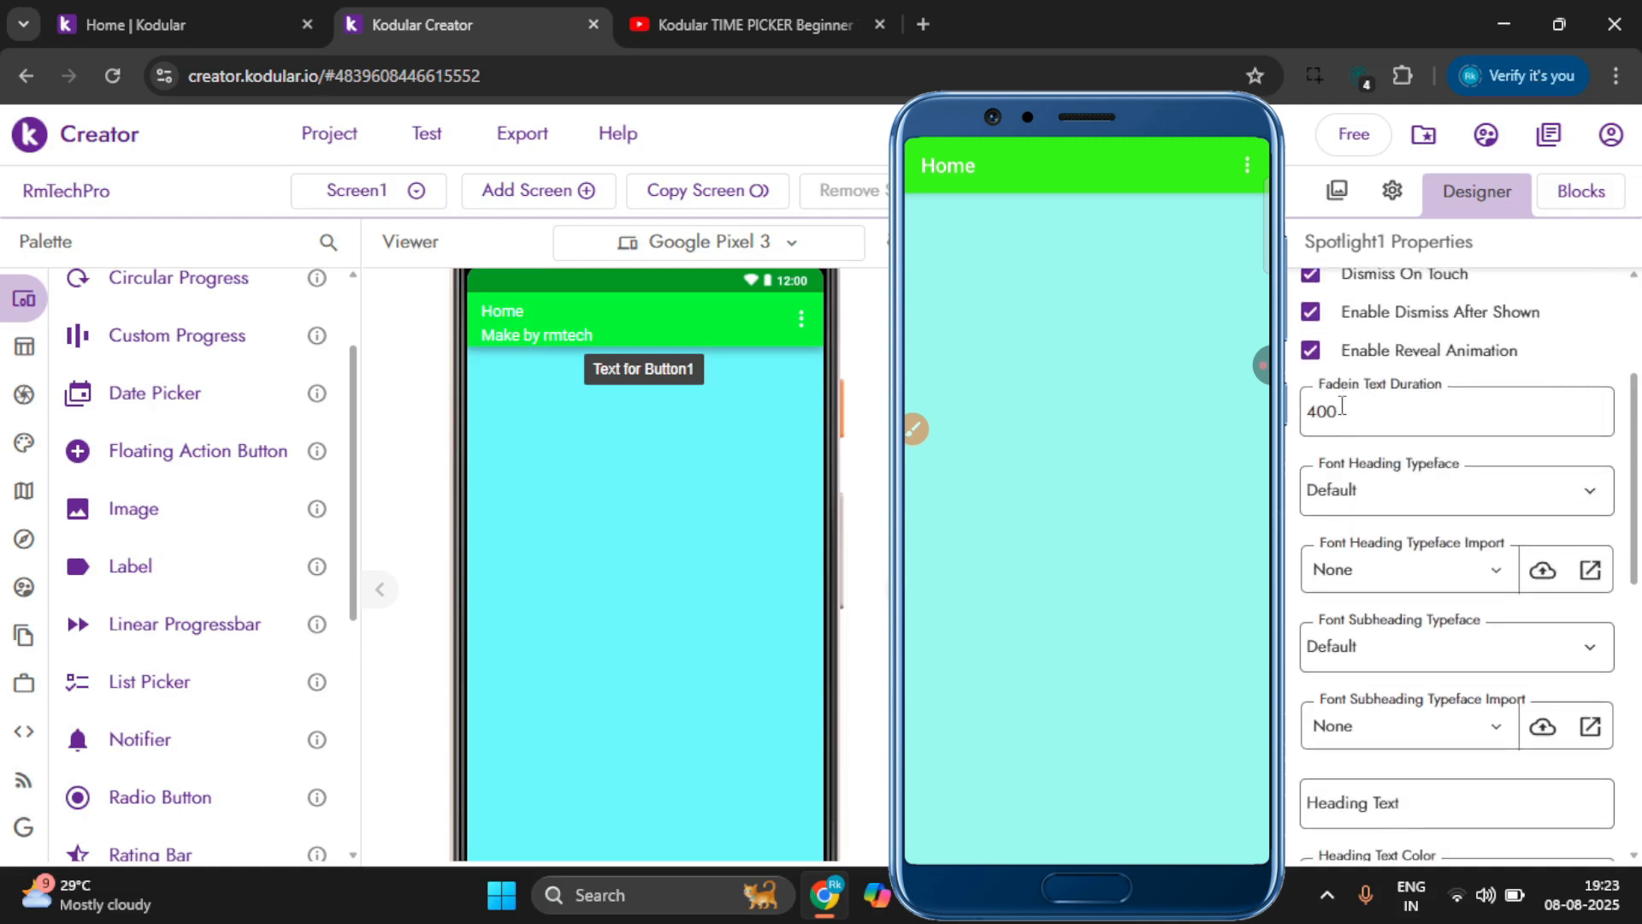
drag(1368, 425, 1303, 422)
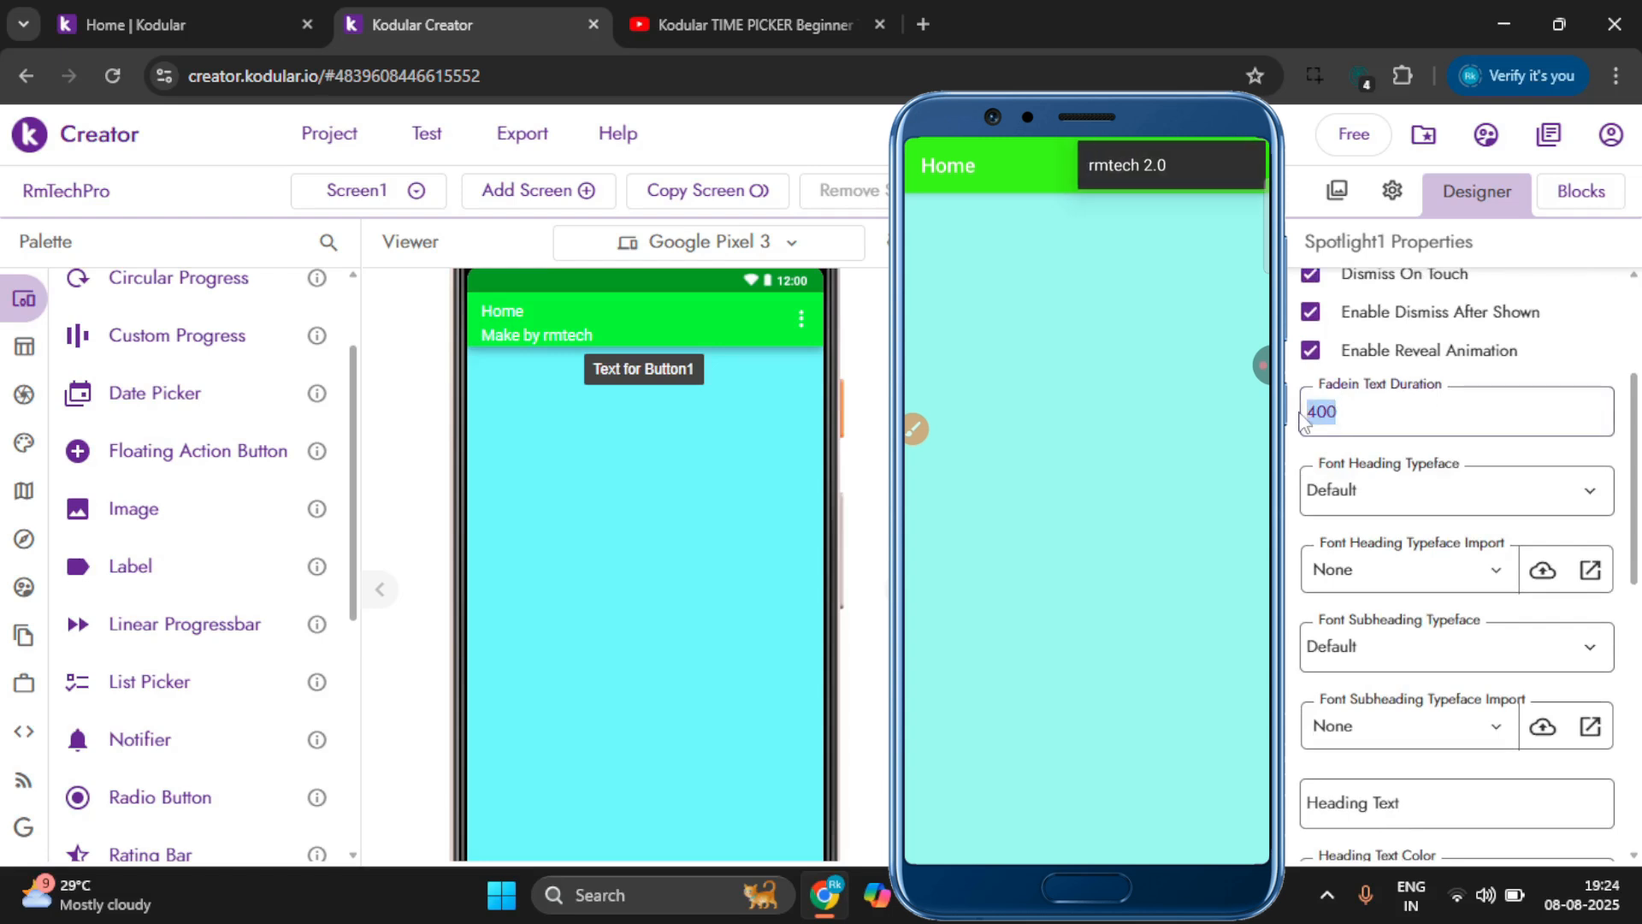
click(426, 147)
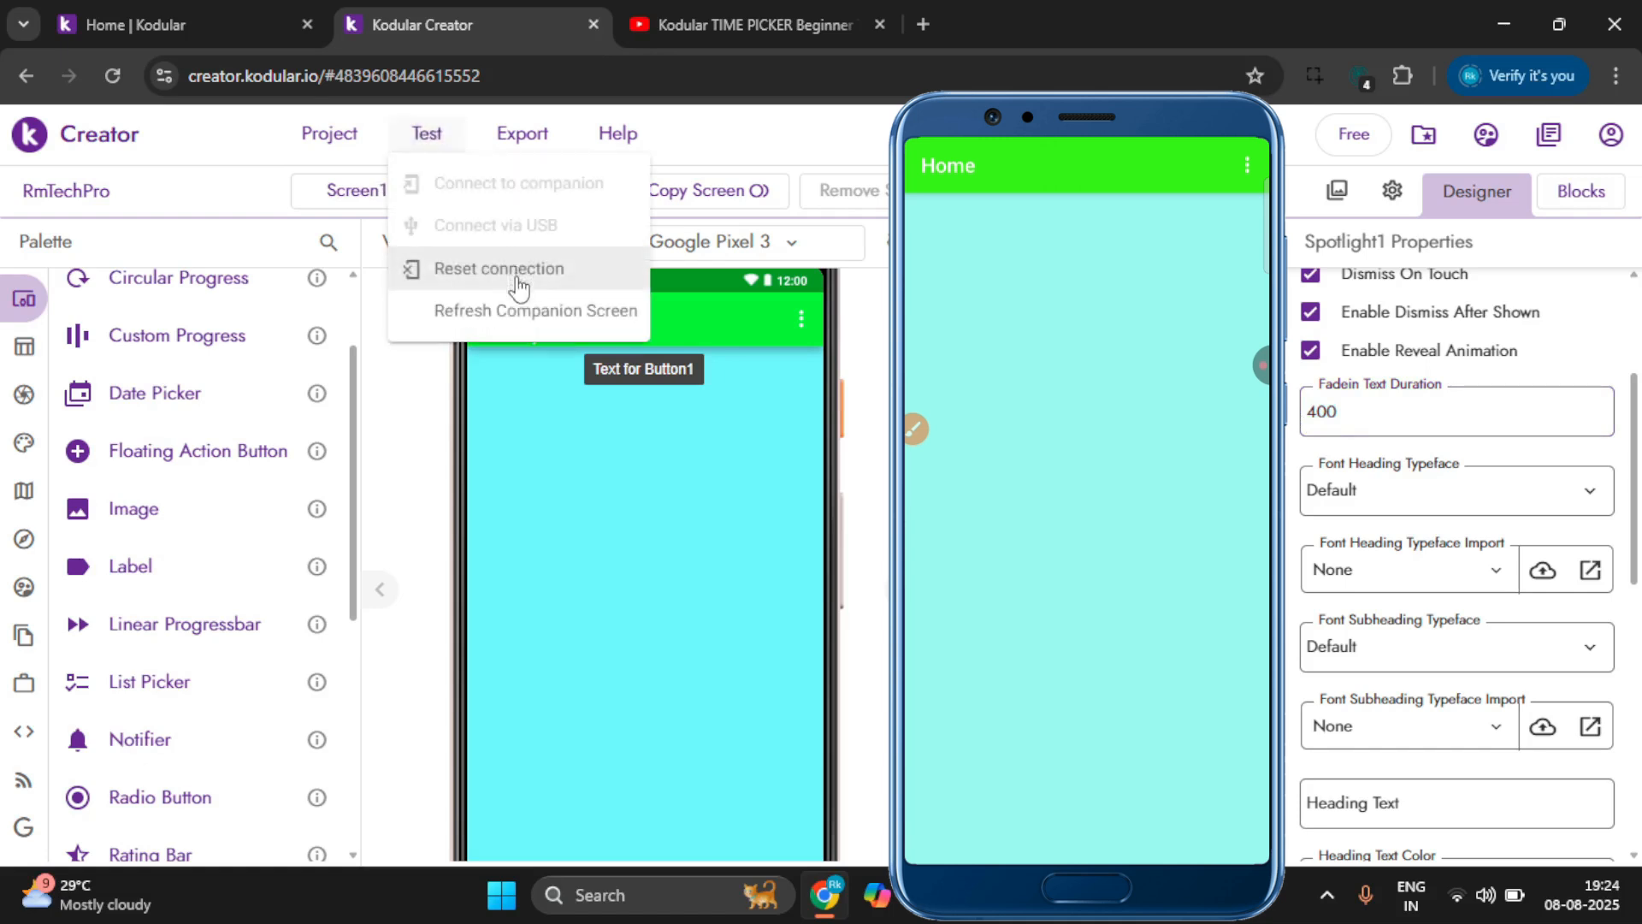
click(516, 311)
double_click(1363, 418)
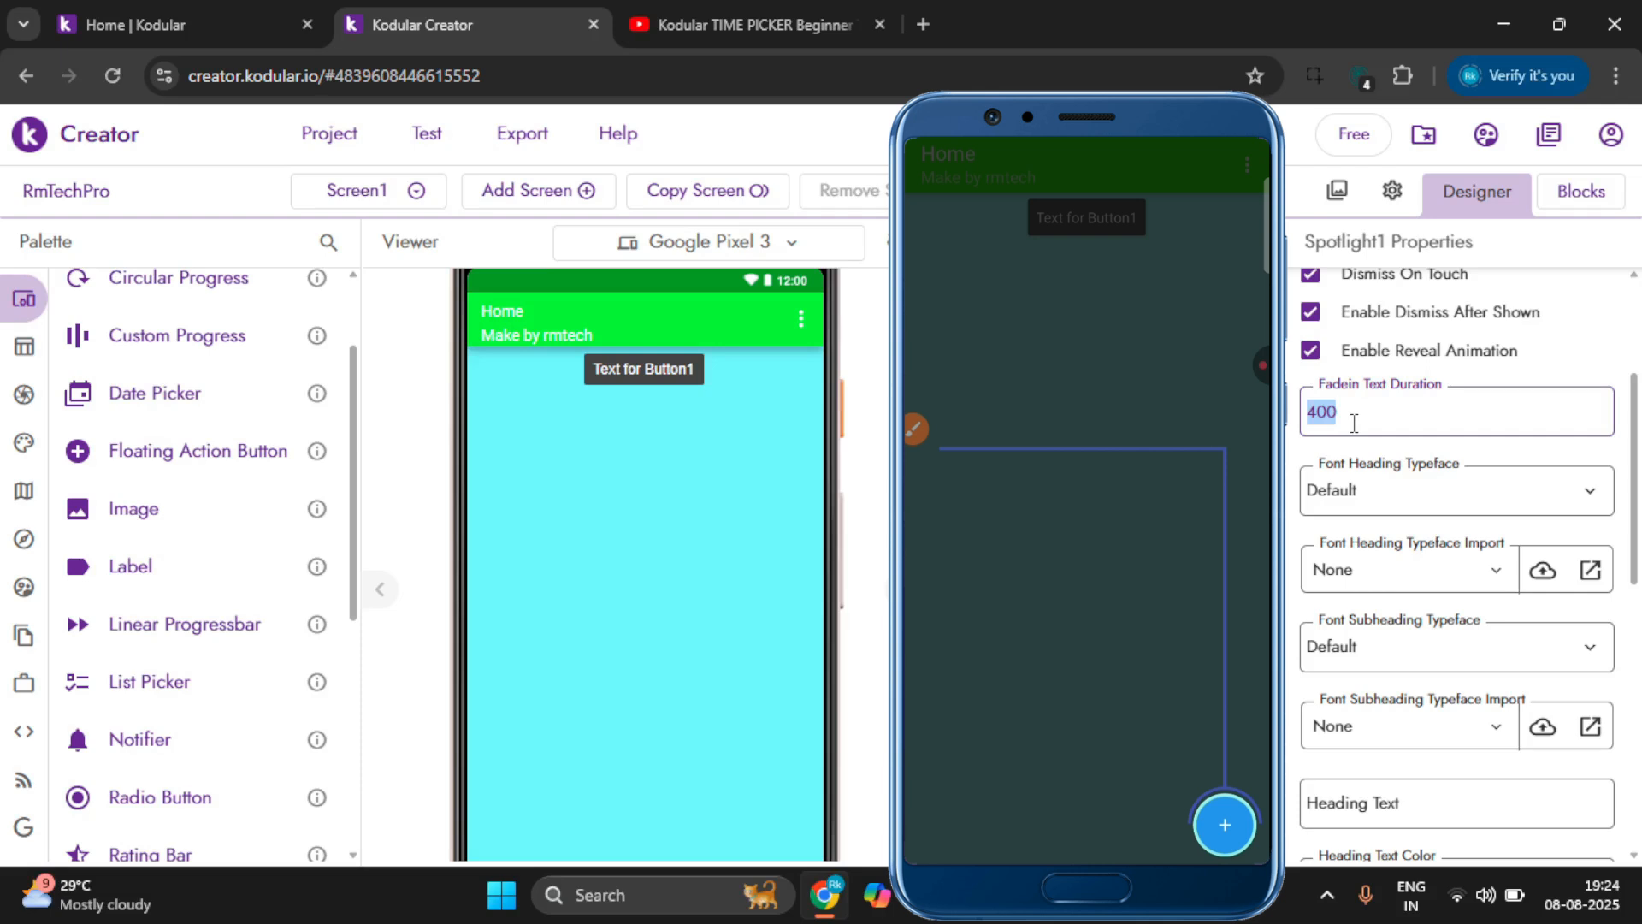
text(1000)
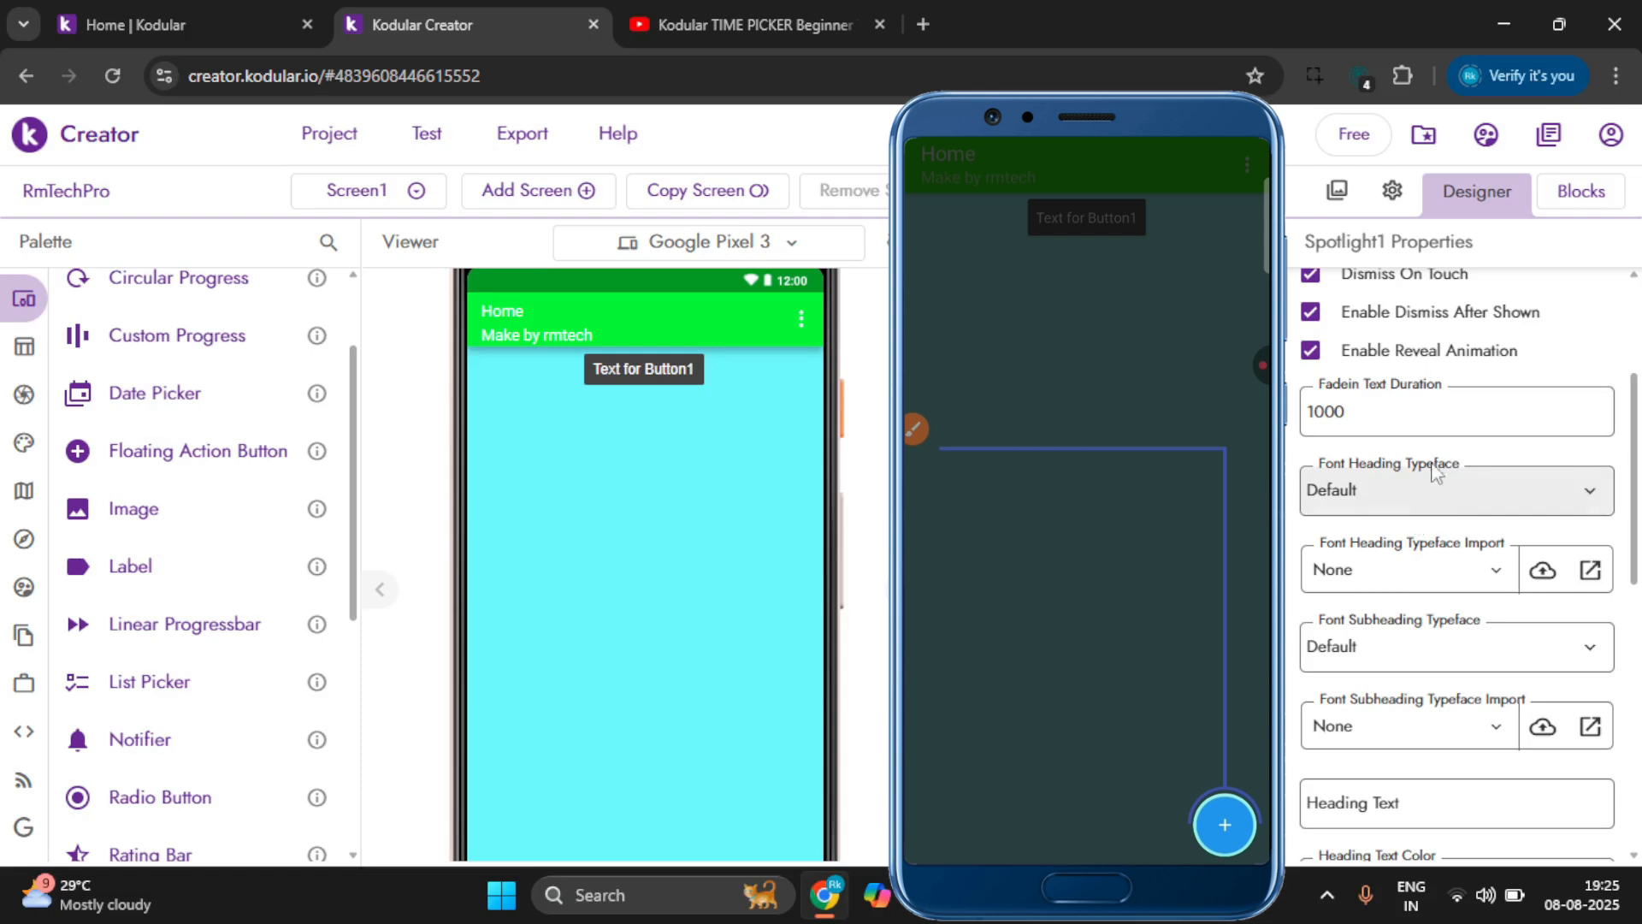
Check the Font Heading Typeface options and set Spotlight1's Heading Text to "rmtech".
click(1387, 489)
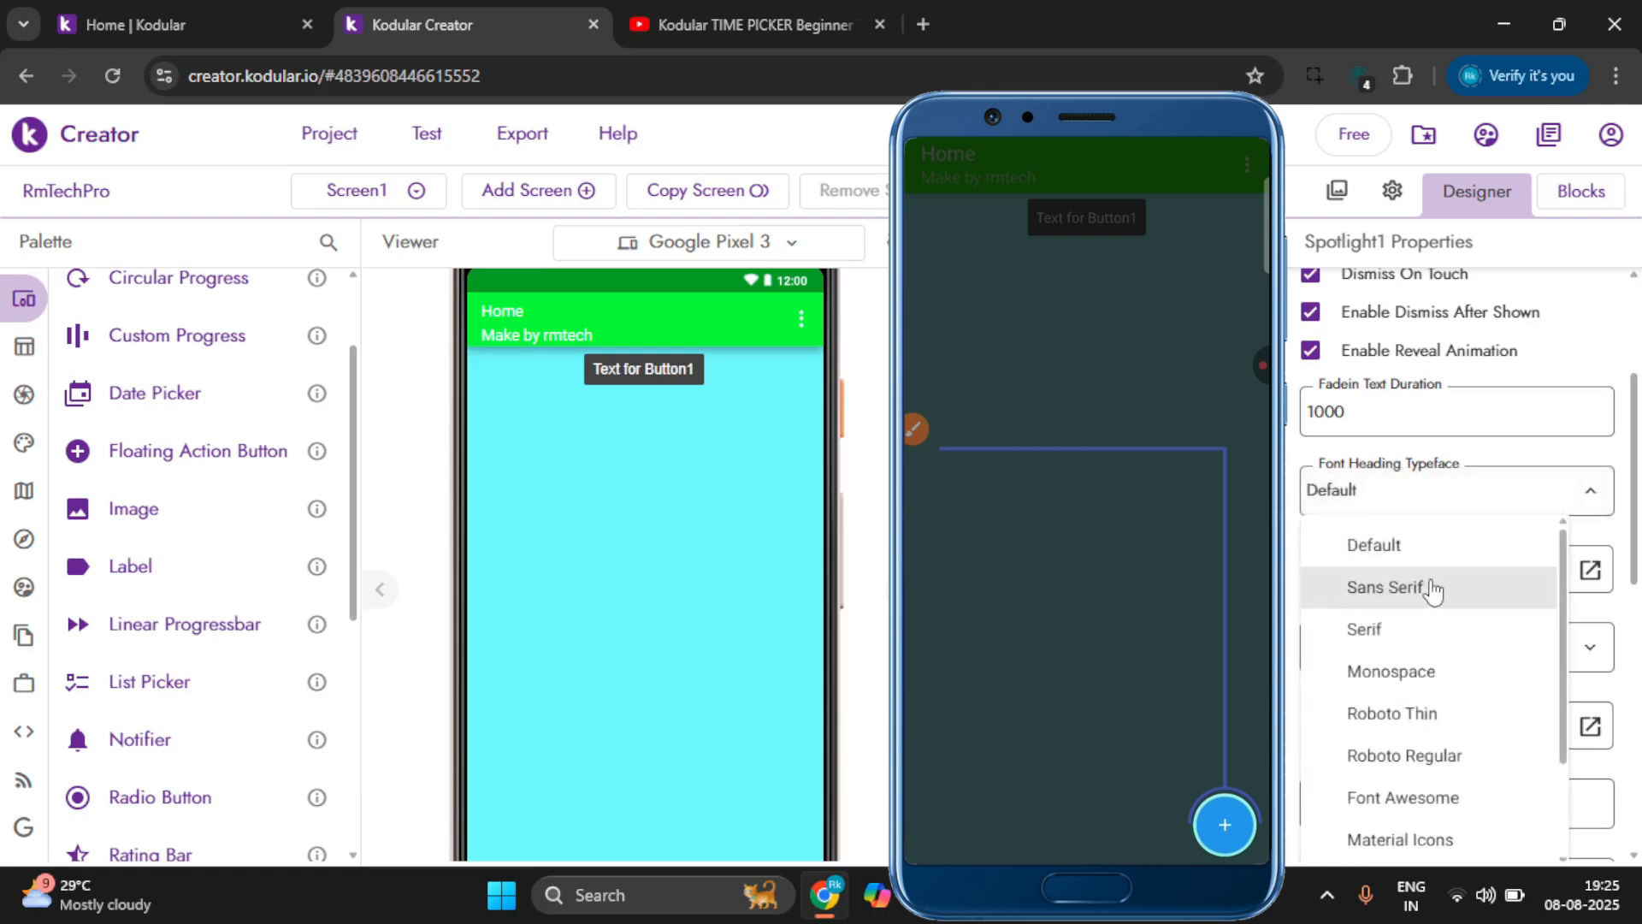
click(1416, 511)
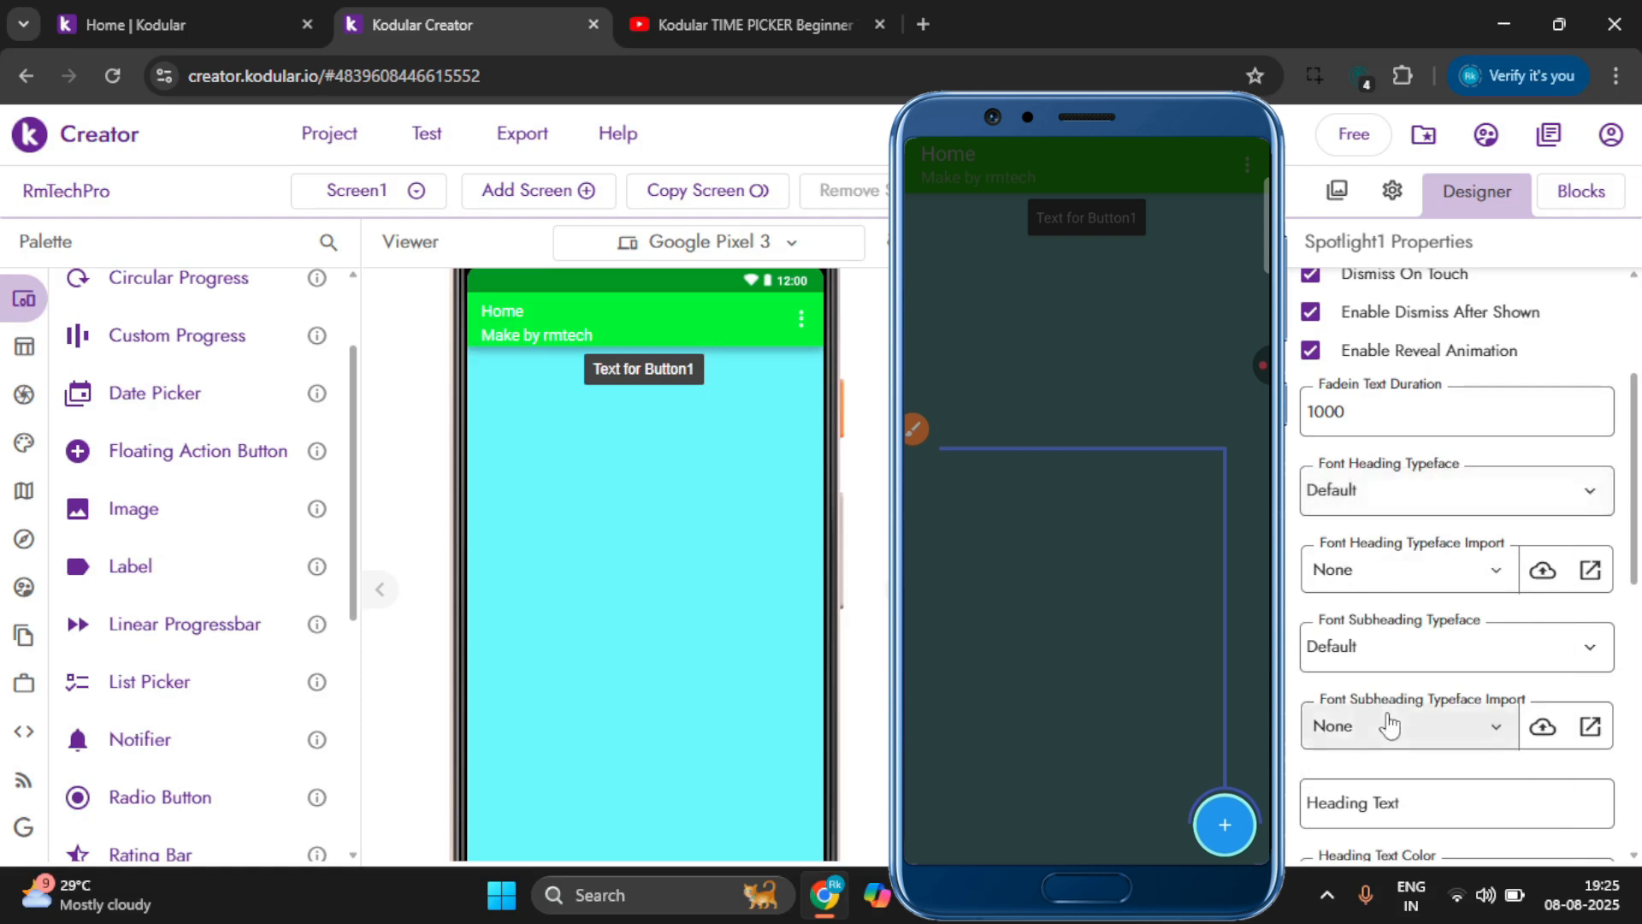
scroll(1414, 710, down, 2)
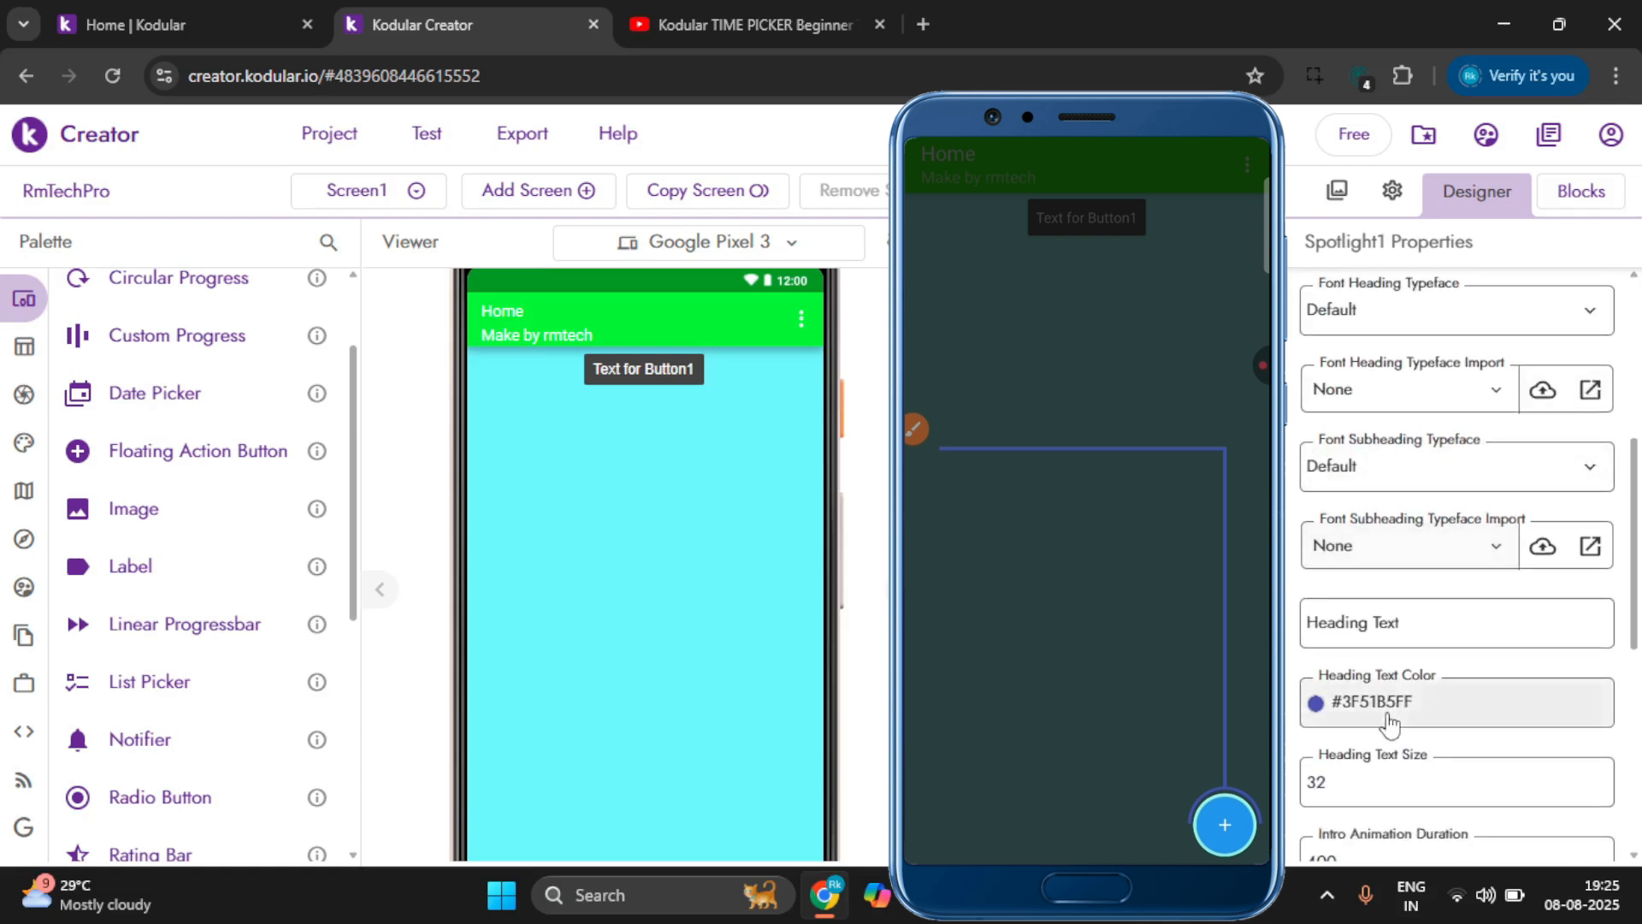
click(1410, 622)
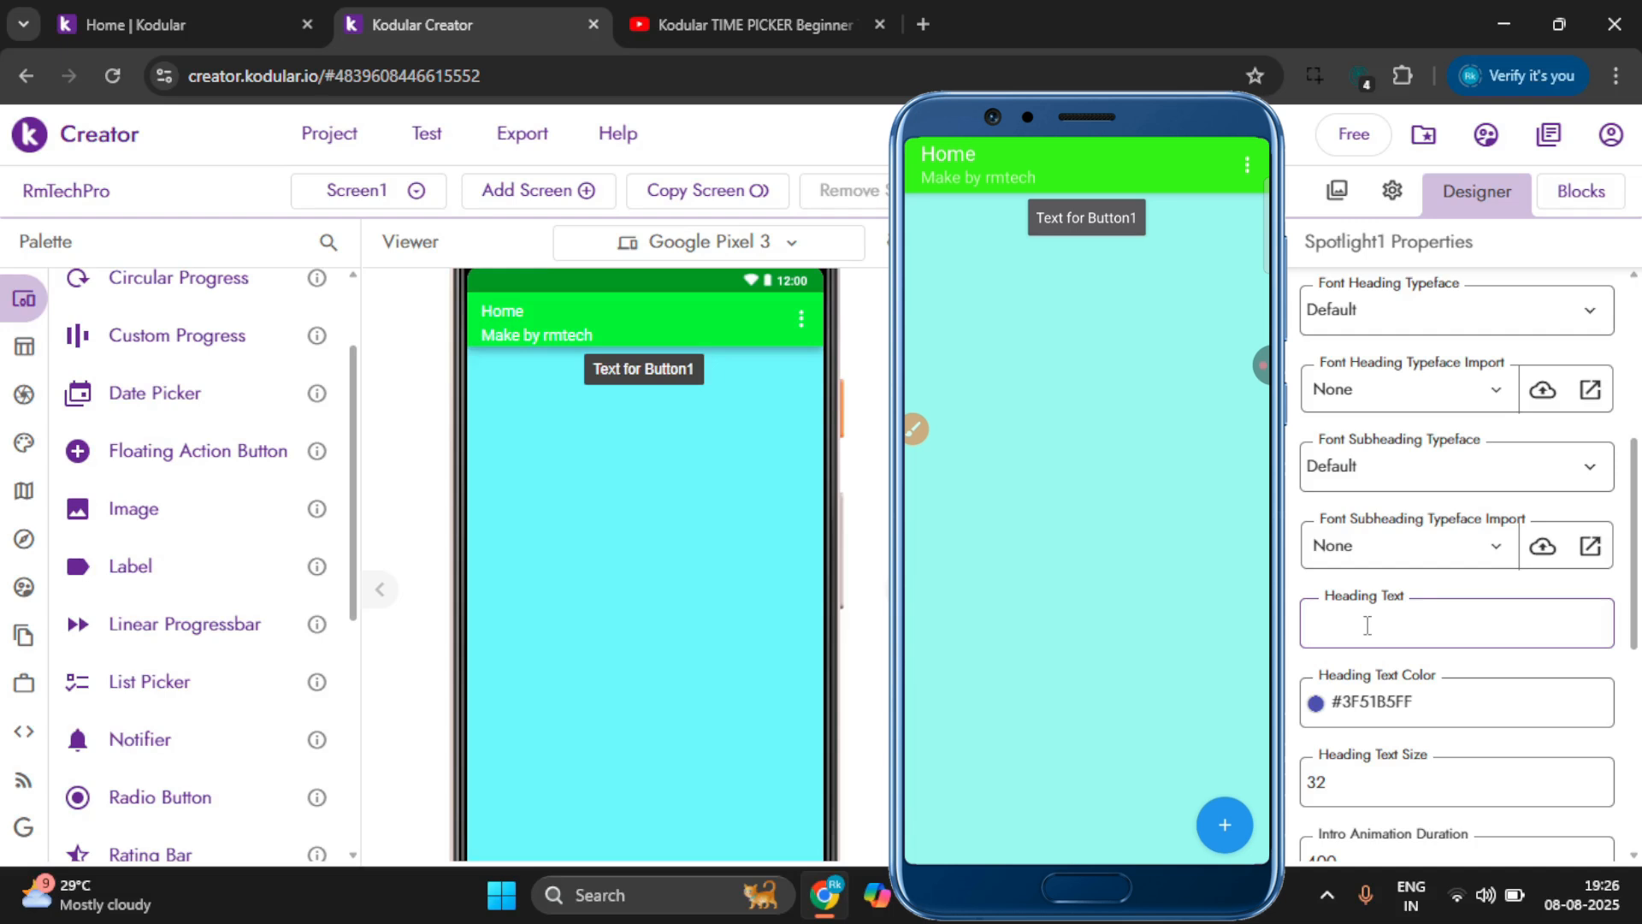
text(zrmtech)
click(1315, 625)
key(BackSpace)
click(1362, 590)
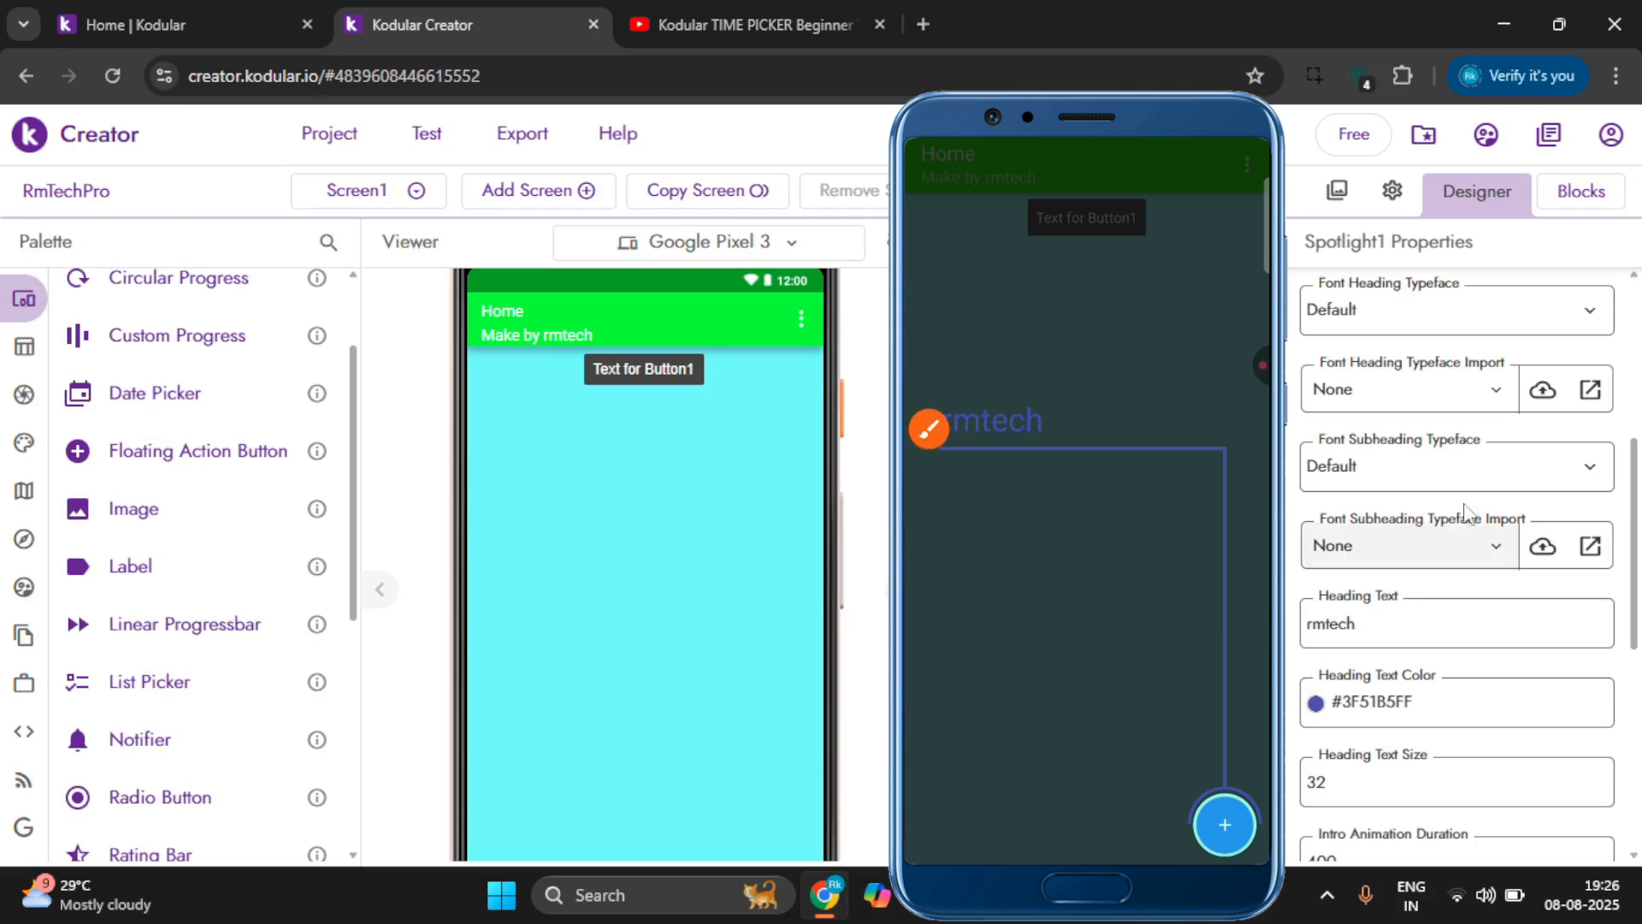
Try a Fadein Text Duration of 10 for Spotlight1.
scroll(1430, 493, up, 4)
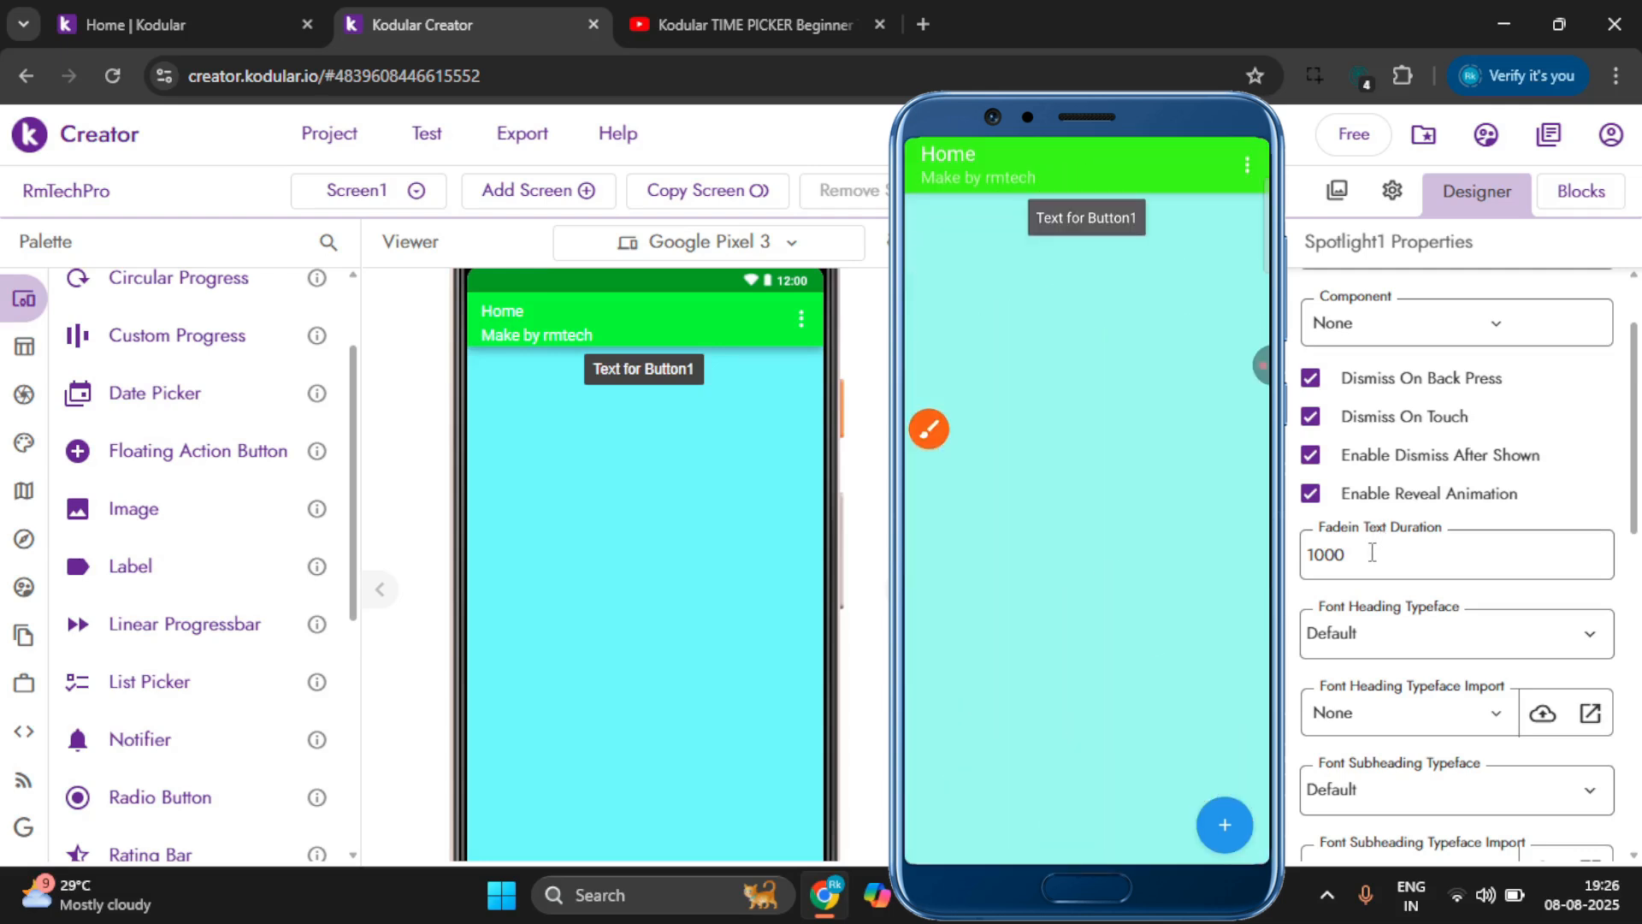
double_click(1326, 554)
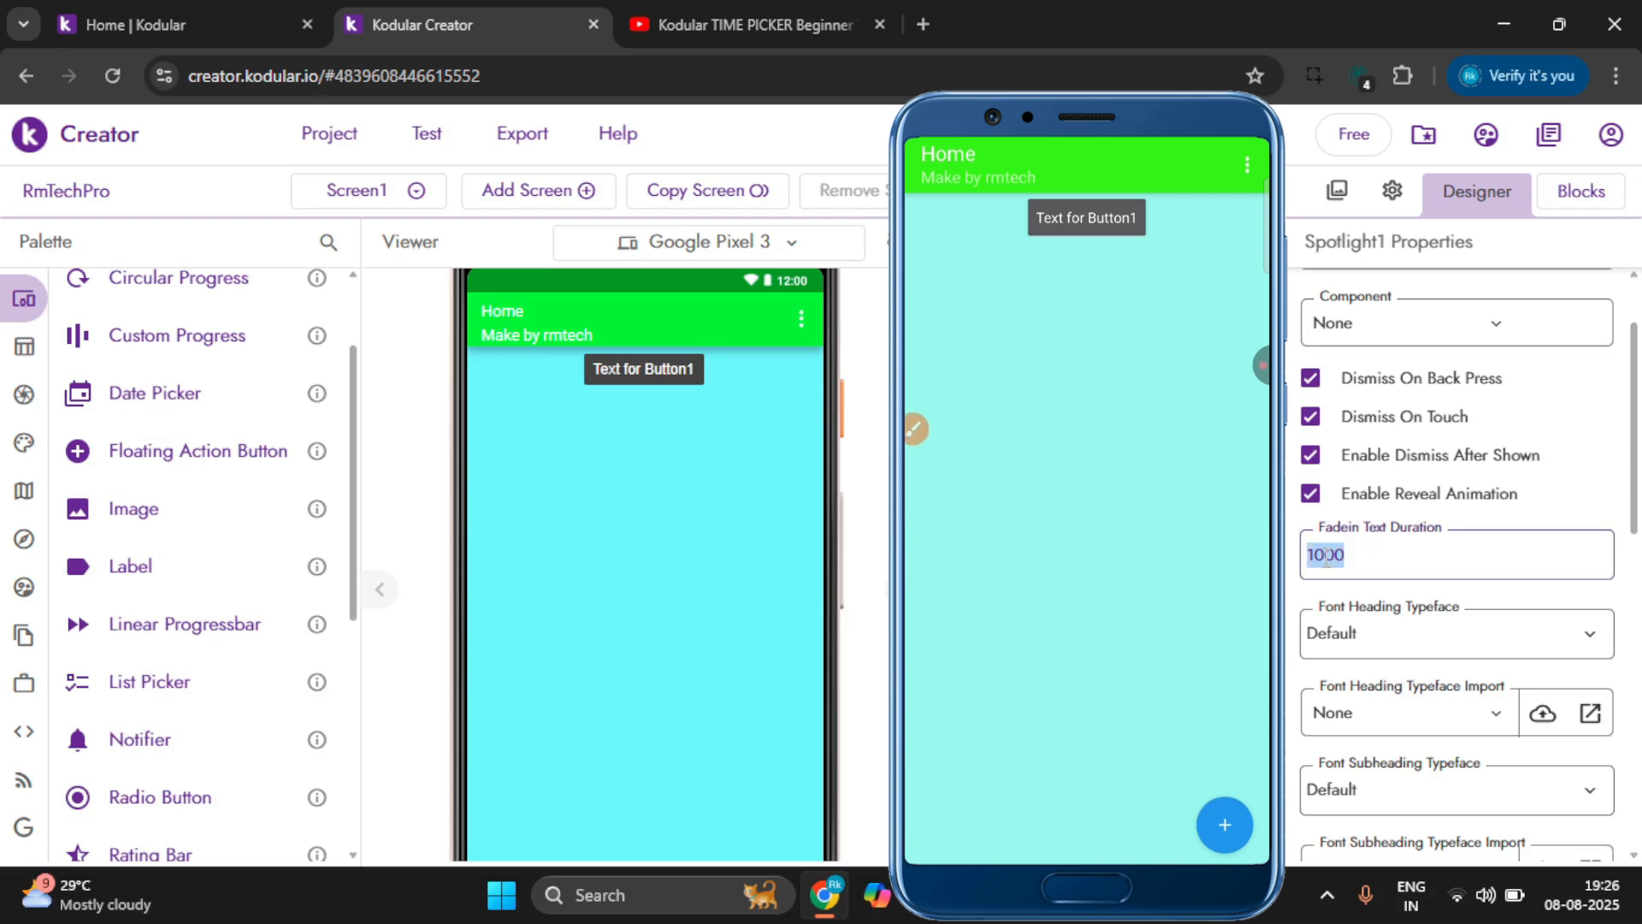
text(10)
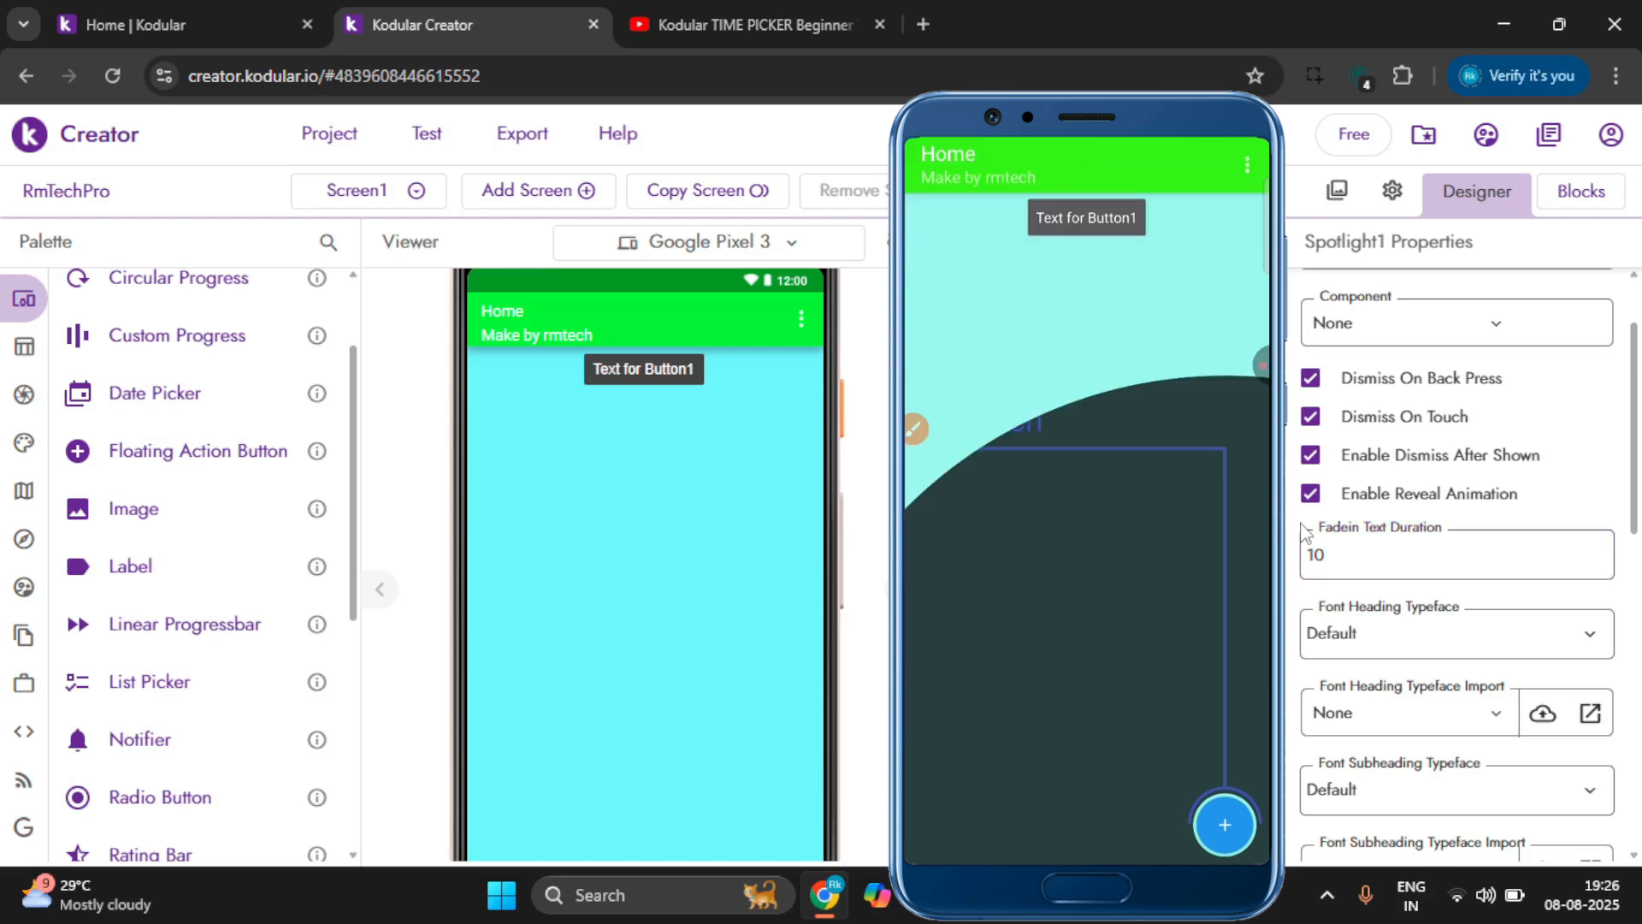
Set Spotlight1's Fadein Text Duration back to 1000.
click(1333, 553)
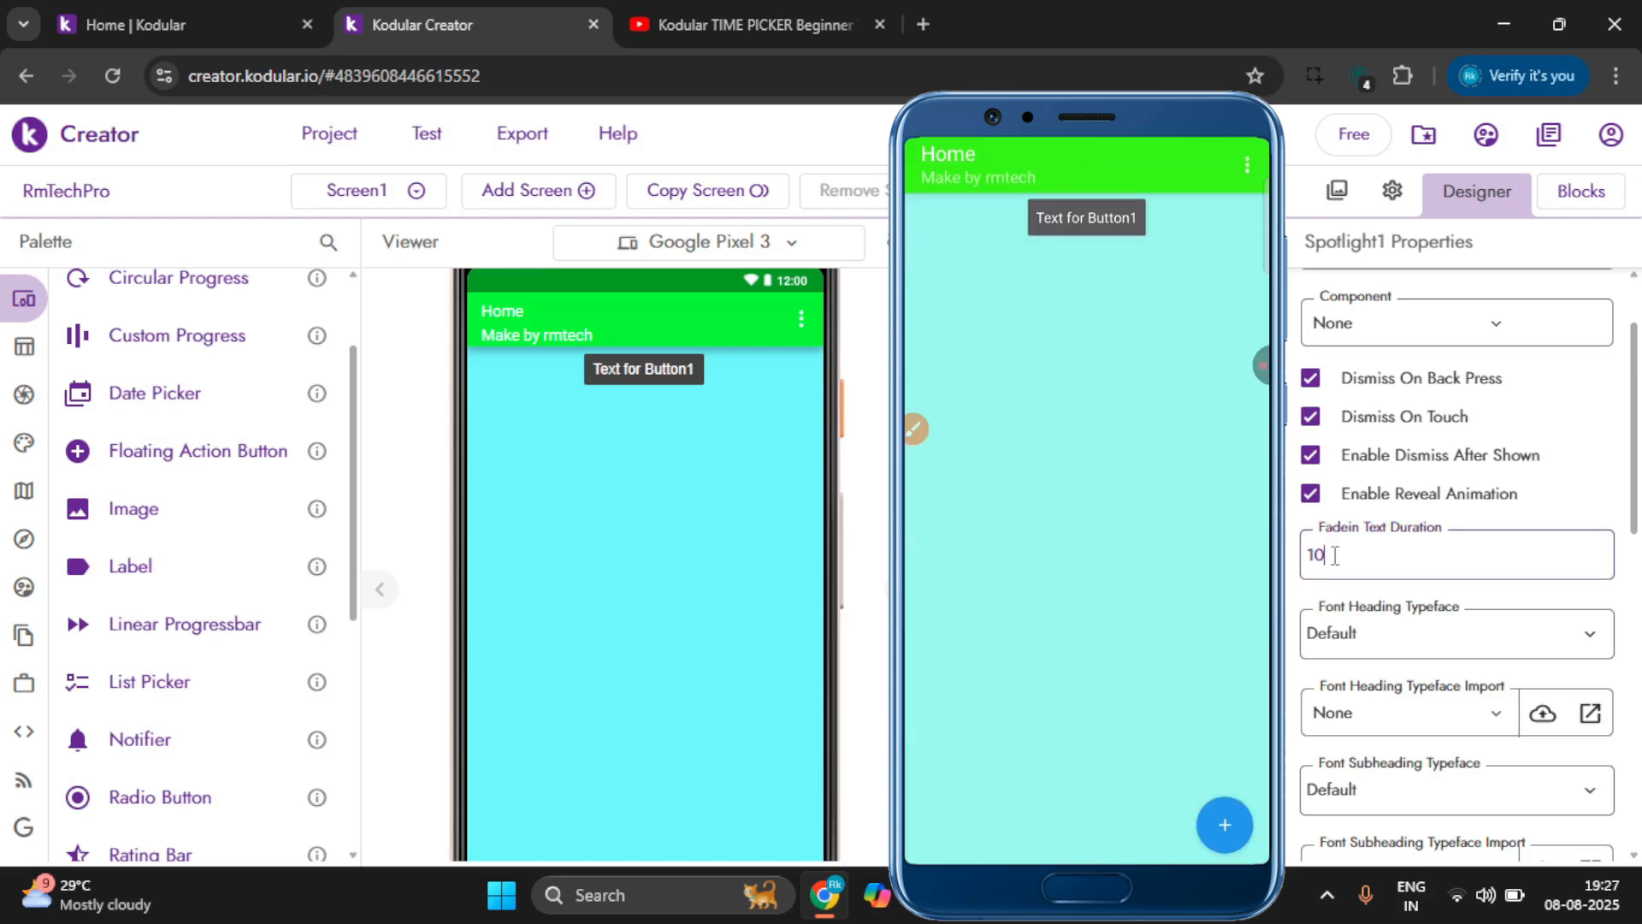
text(1)
key(BackSpace)
text(00)
click(1297, 528)
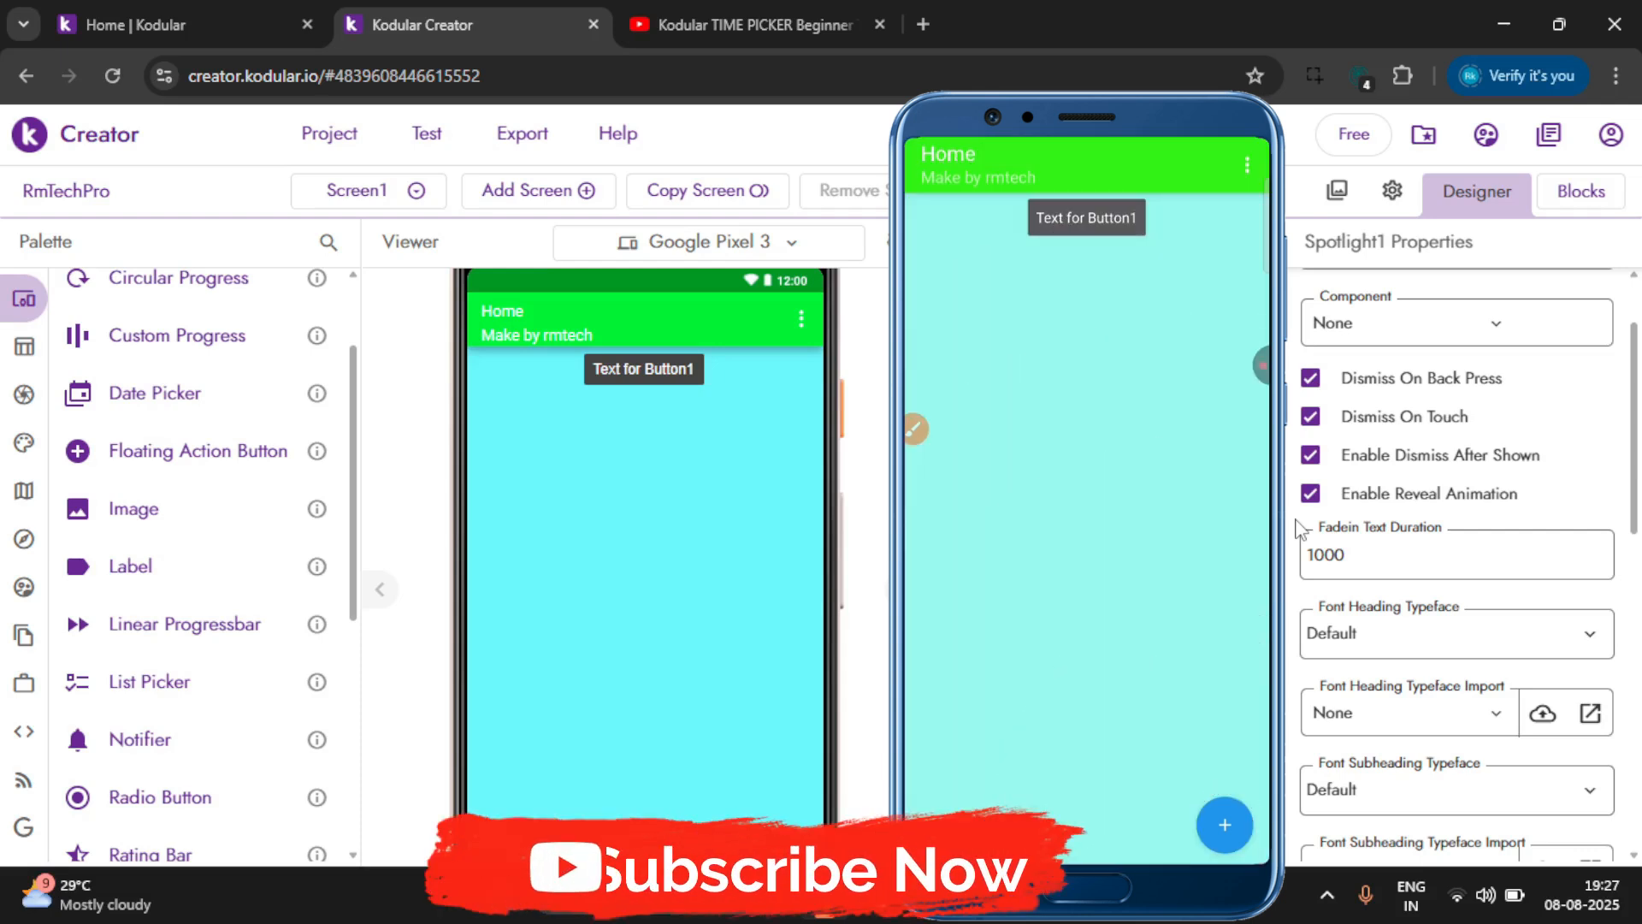
Look through Spotlight1's remaining properties, from the heading typeface down to the mask, target arc and subheading settings.
scroll(1377, 641, down, 1)
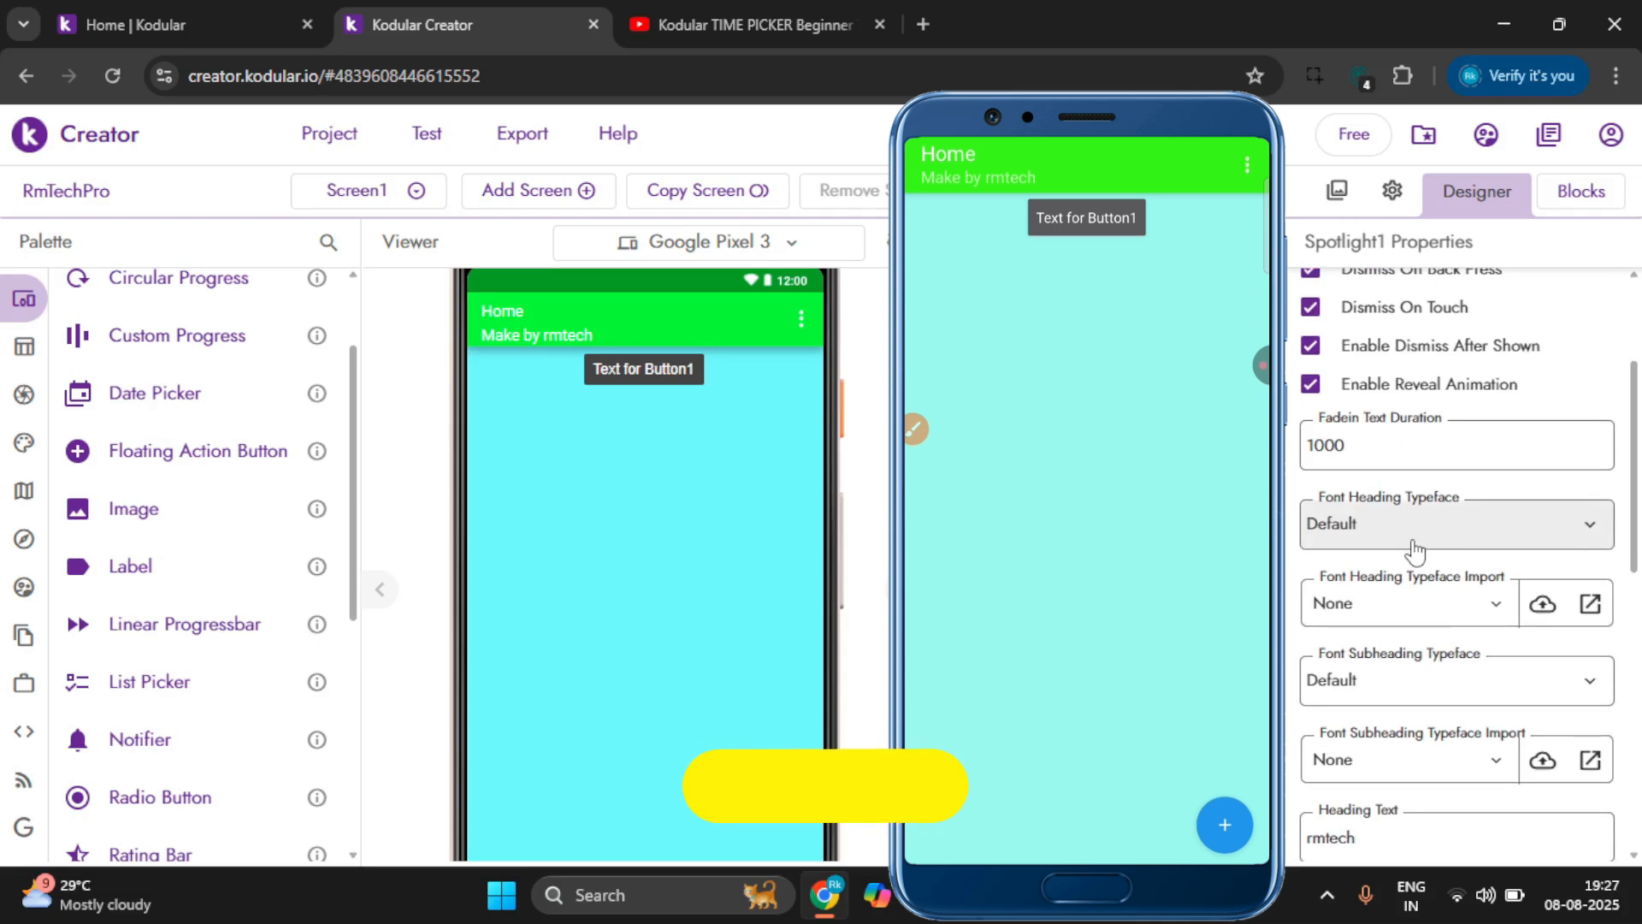
scroll(1415, 550, down, 1)
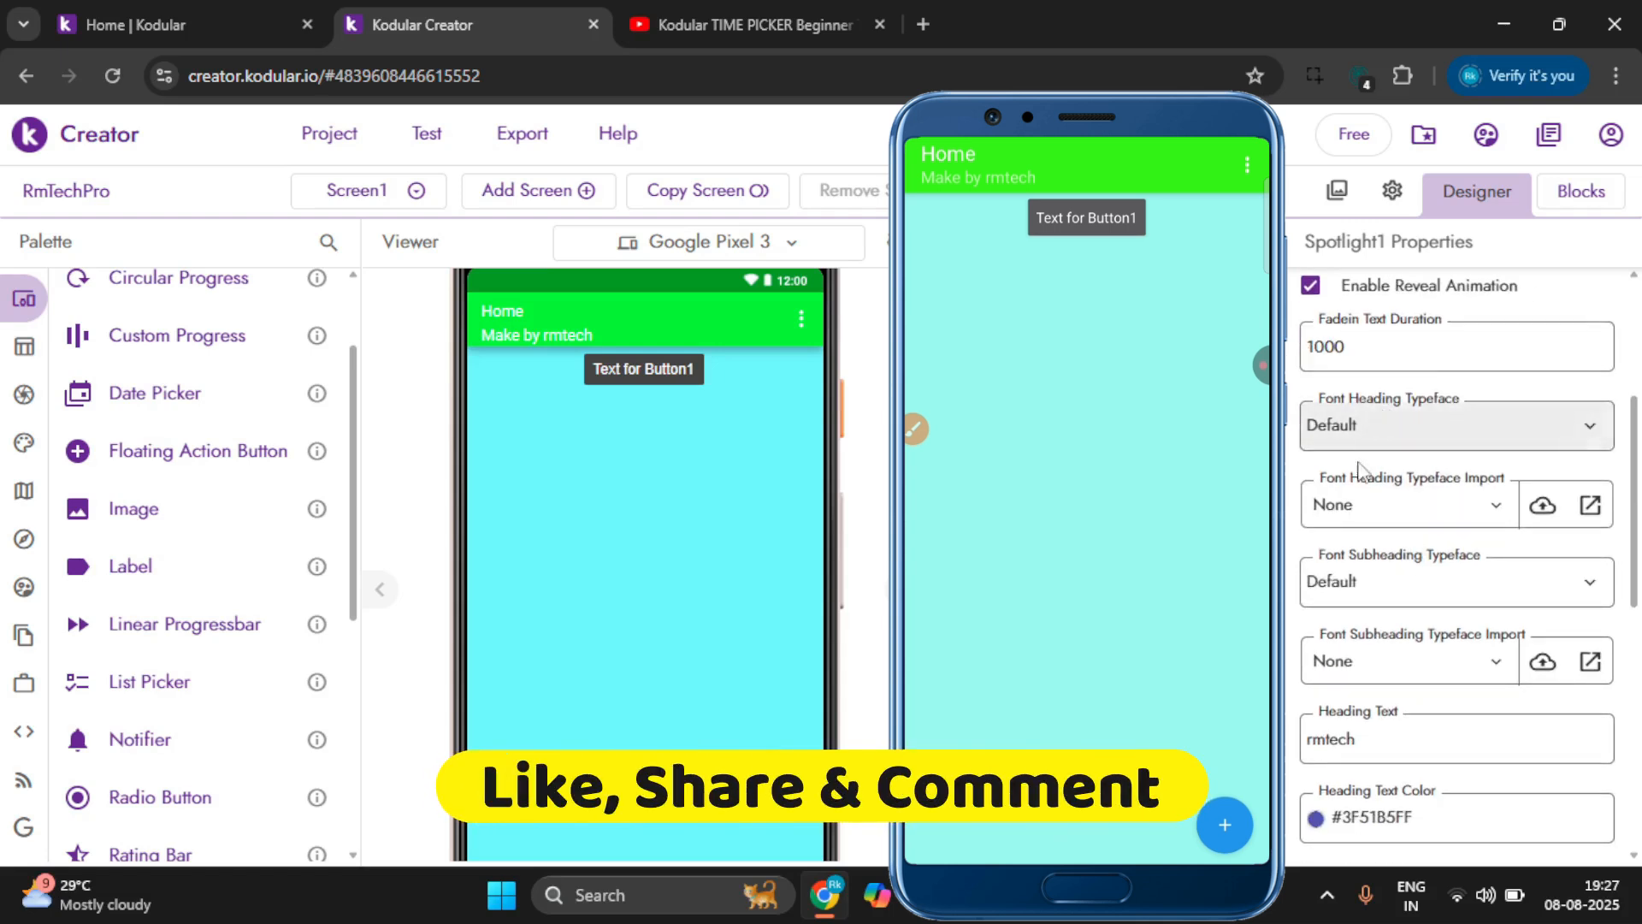
scroll(1360, 470, down, 2)
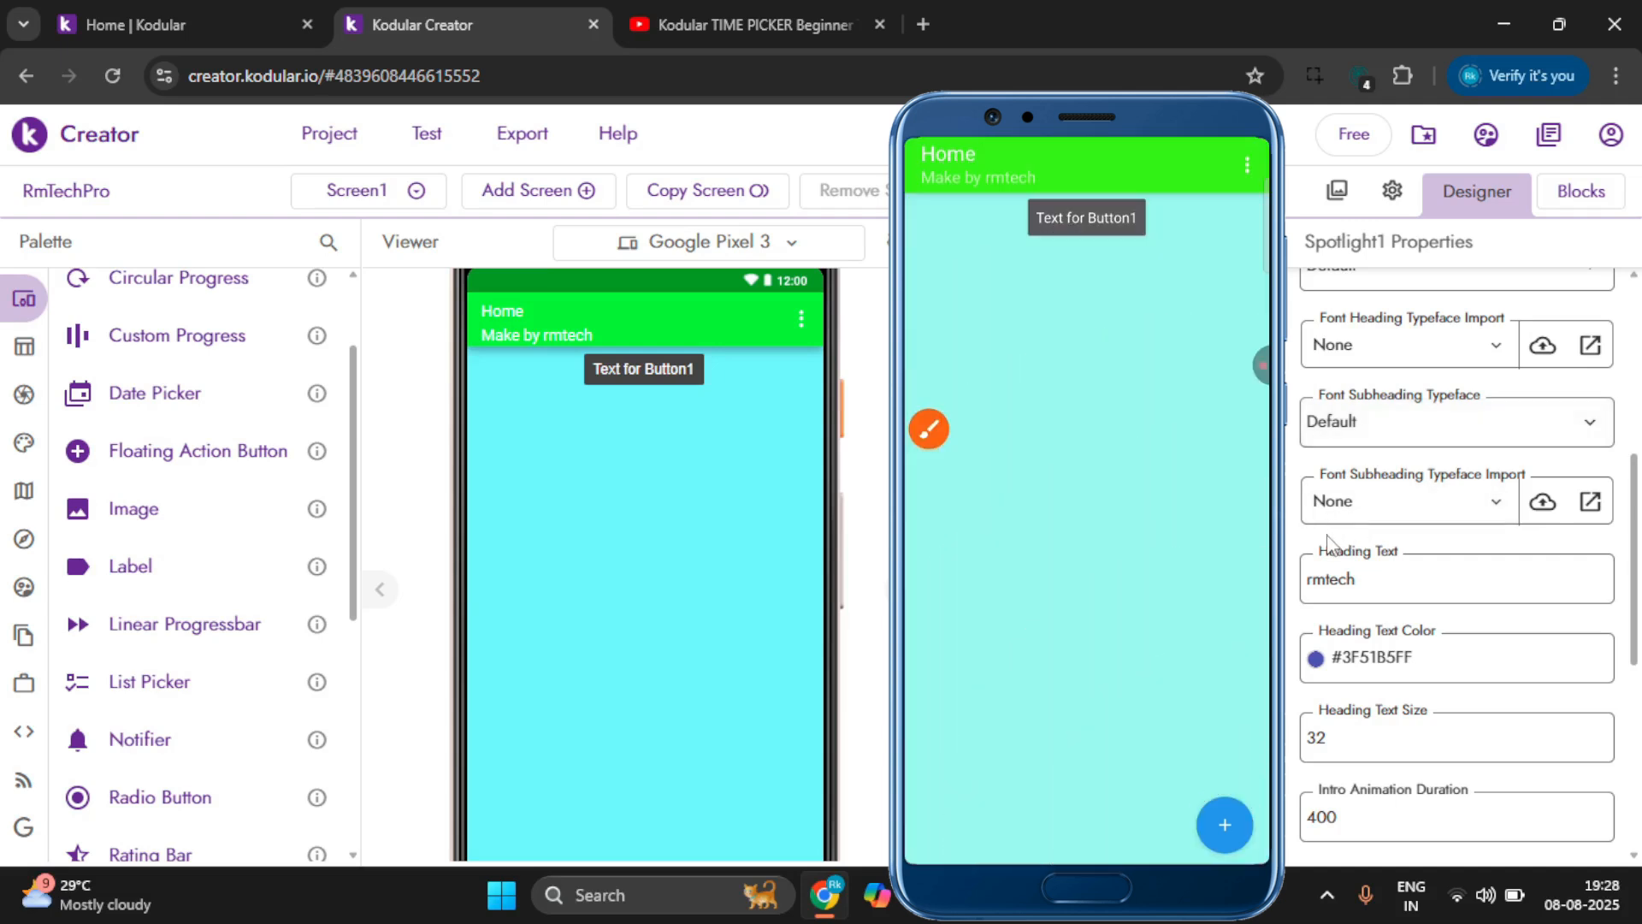
scroll(1338, 599, down, 1)
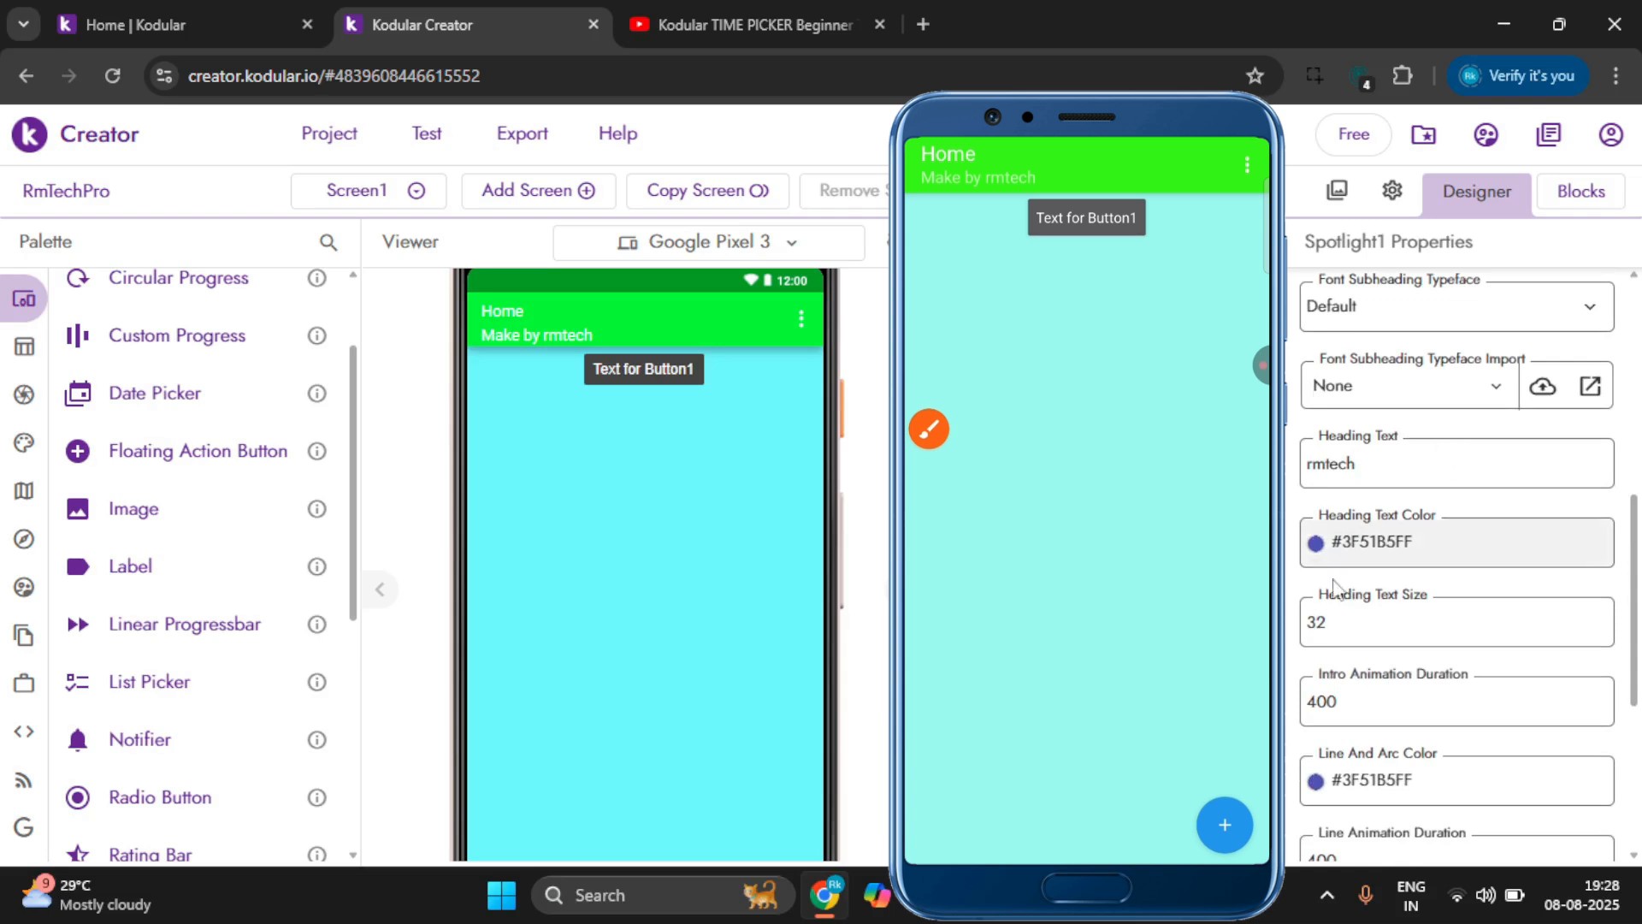
scroll(1360, 658, down, 3)
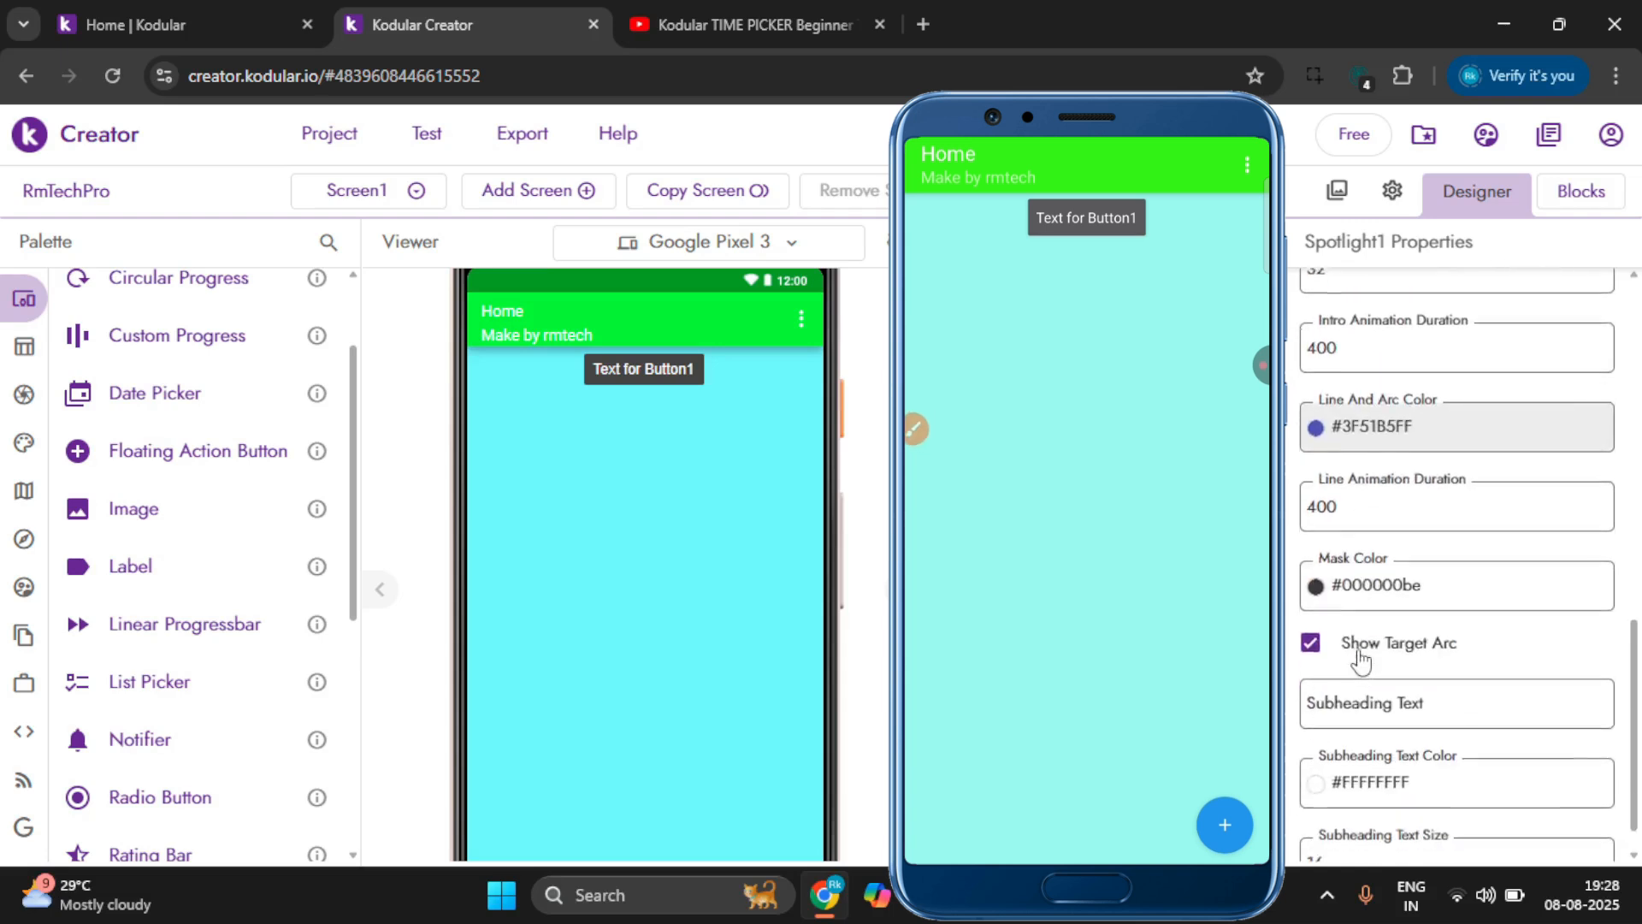
Set Spotlight1's Subheading Text to "Kodular se app kaise kaise banaye".
click(1377, 694)
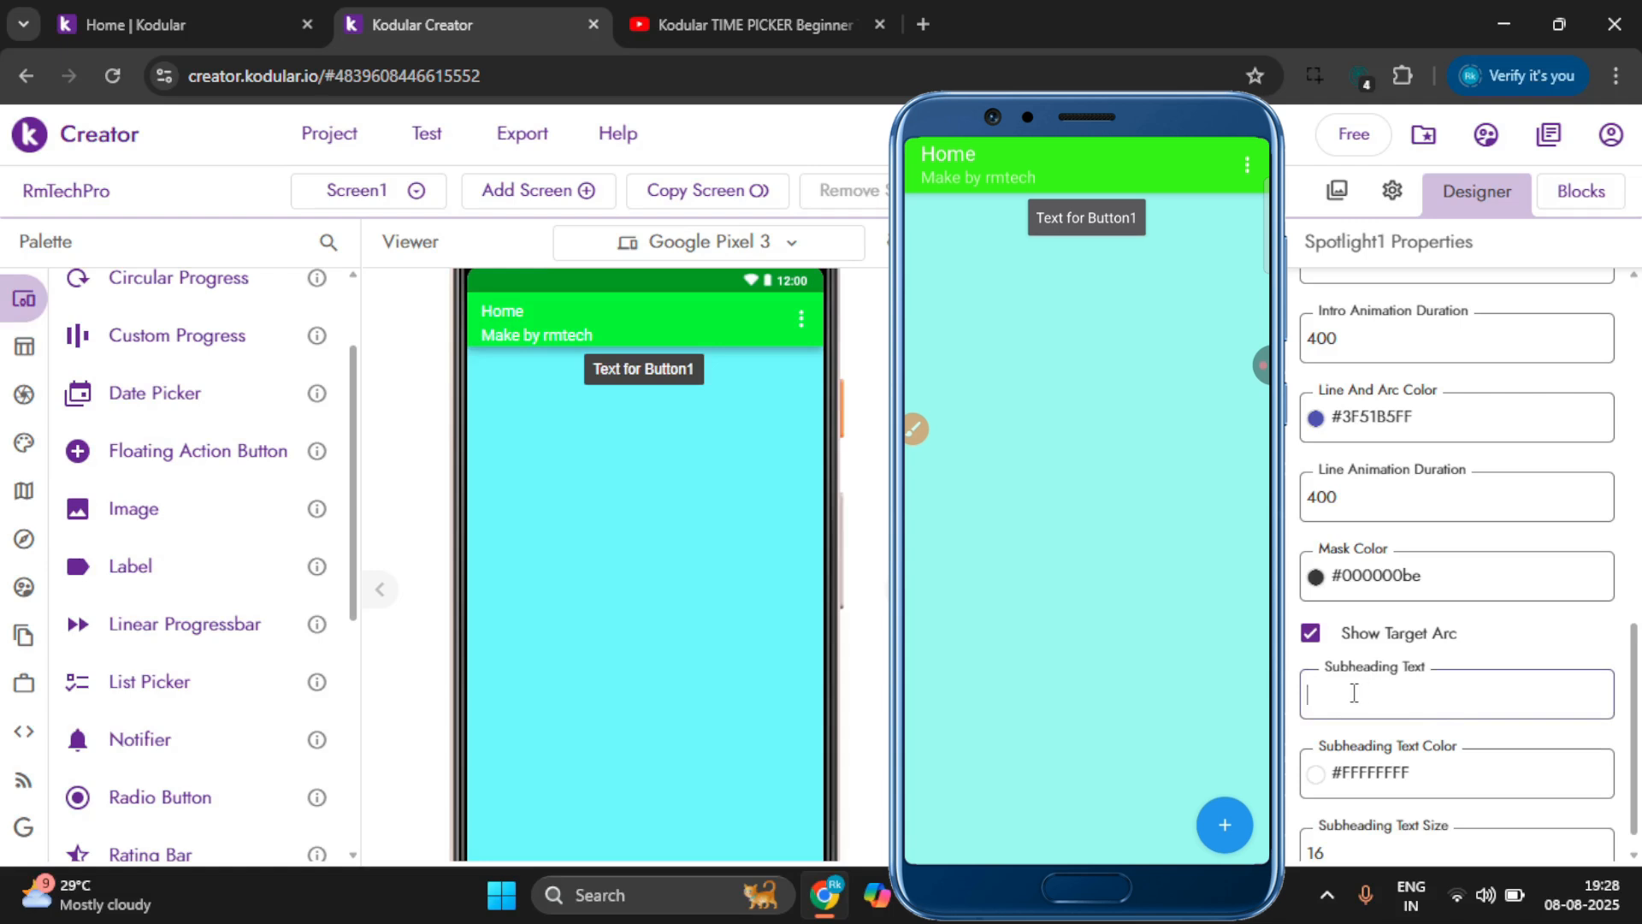
text(Kodular se a)
text(pp kaise )
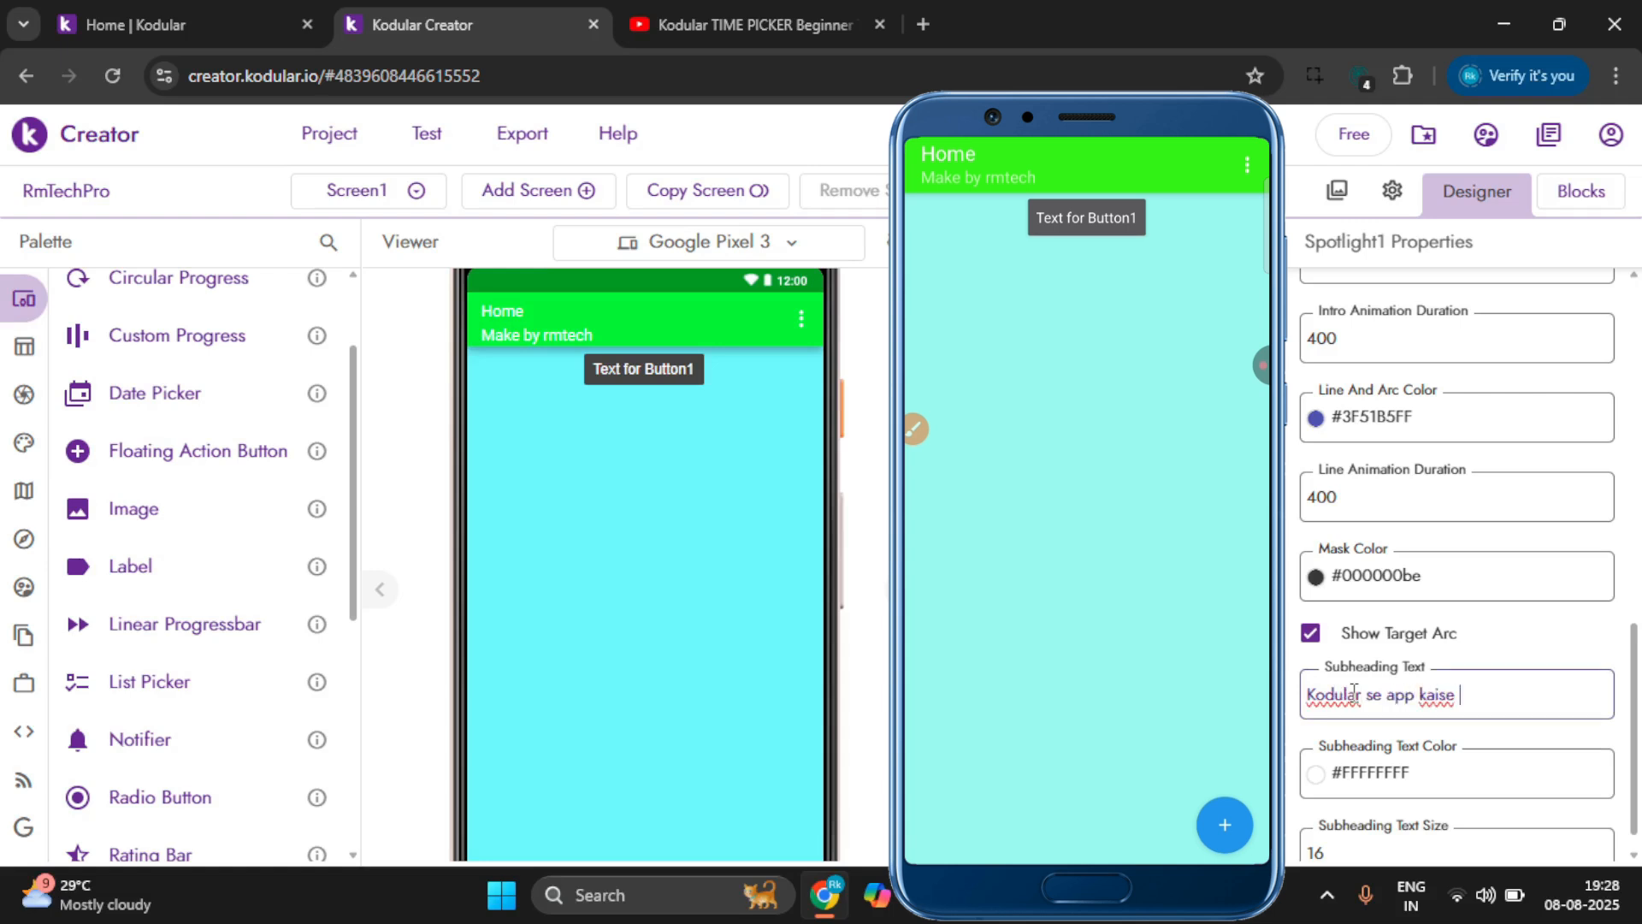
text(kaise banaye)
click(1481, 656)
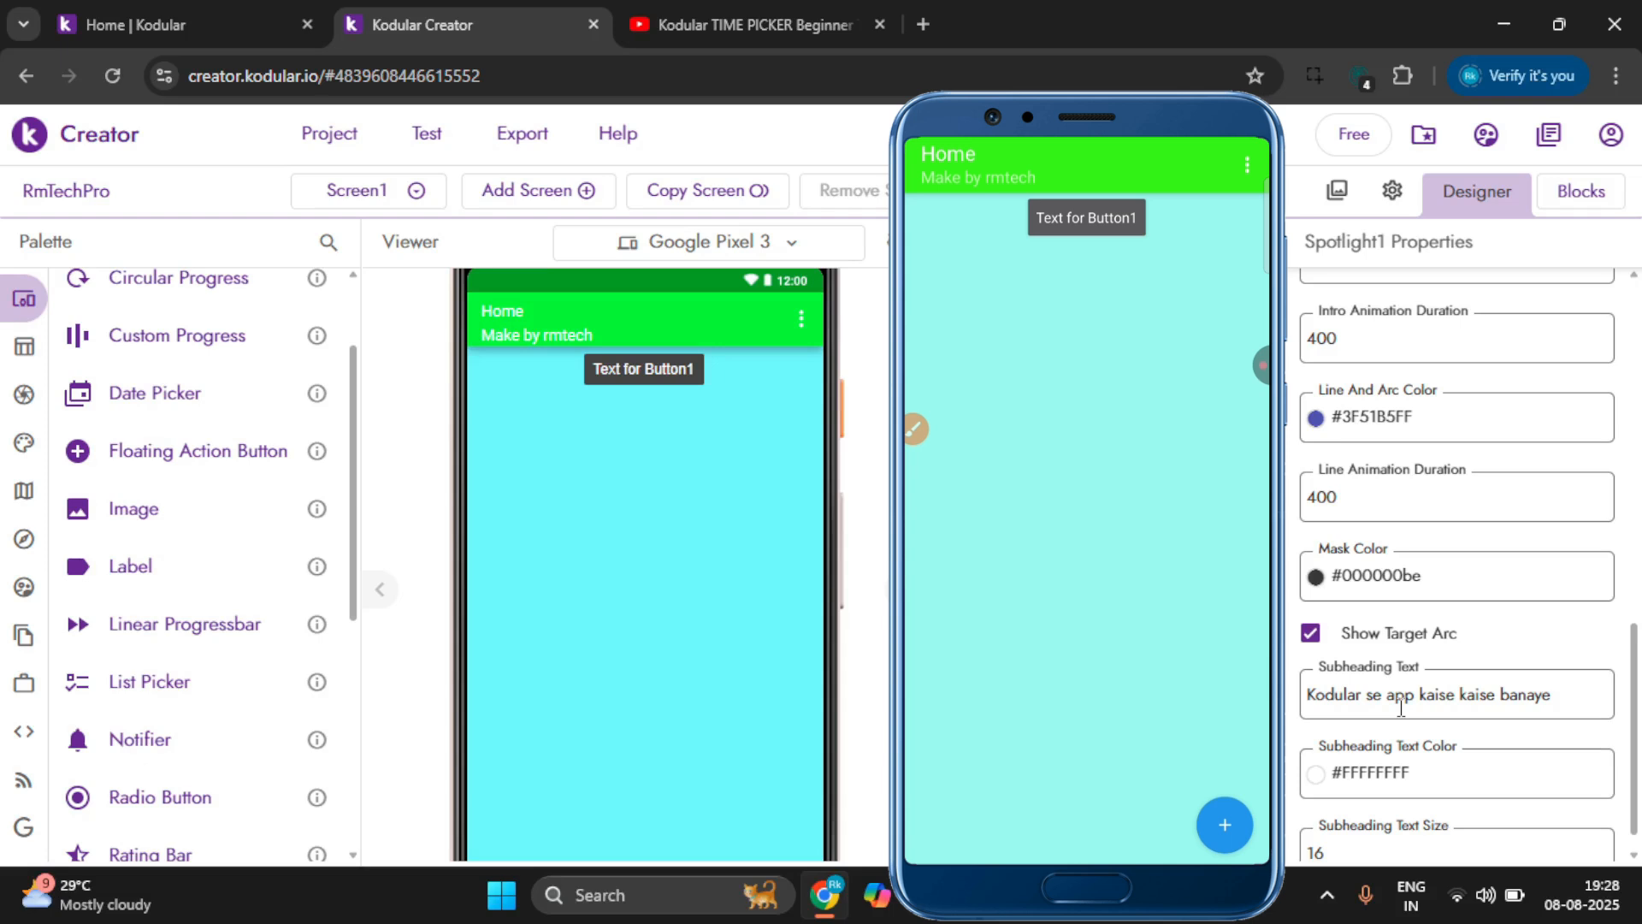
Change Spotlight1's Heading Text Color to the pinkish red default color #F50870FF.
scroll(1396, 655, up, 4)
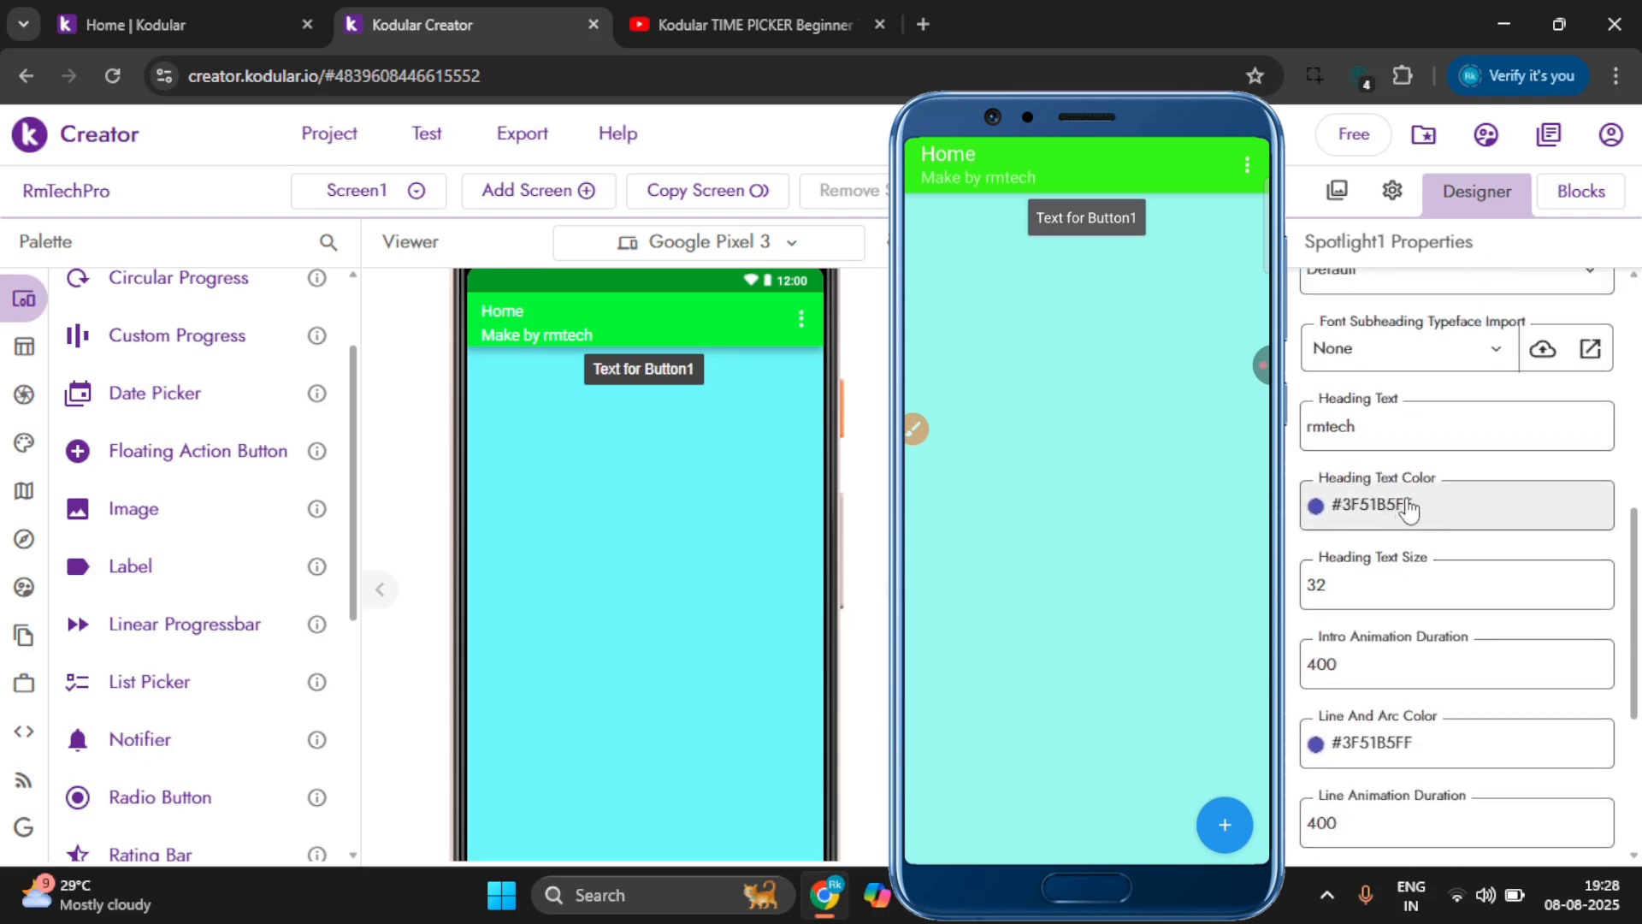
scroll(1409, 510, up, 3)
scroll(1492, 459, down, 1)
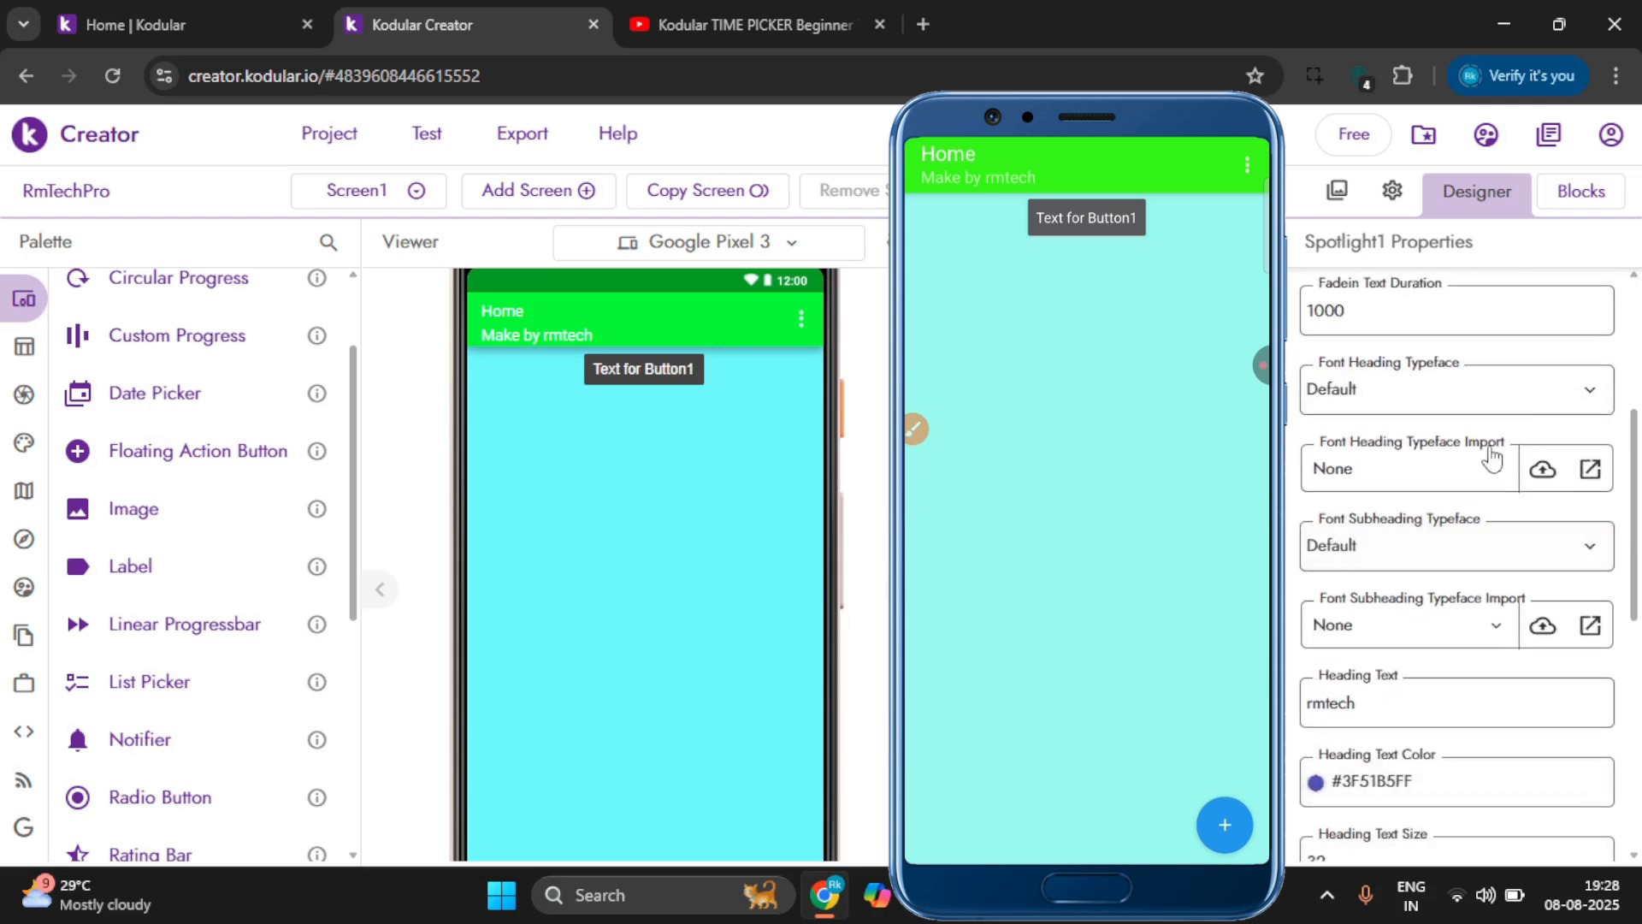
scroll(1395, 552, down, 2)
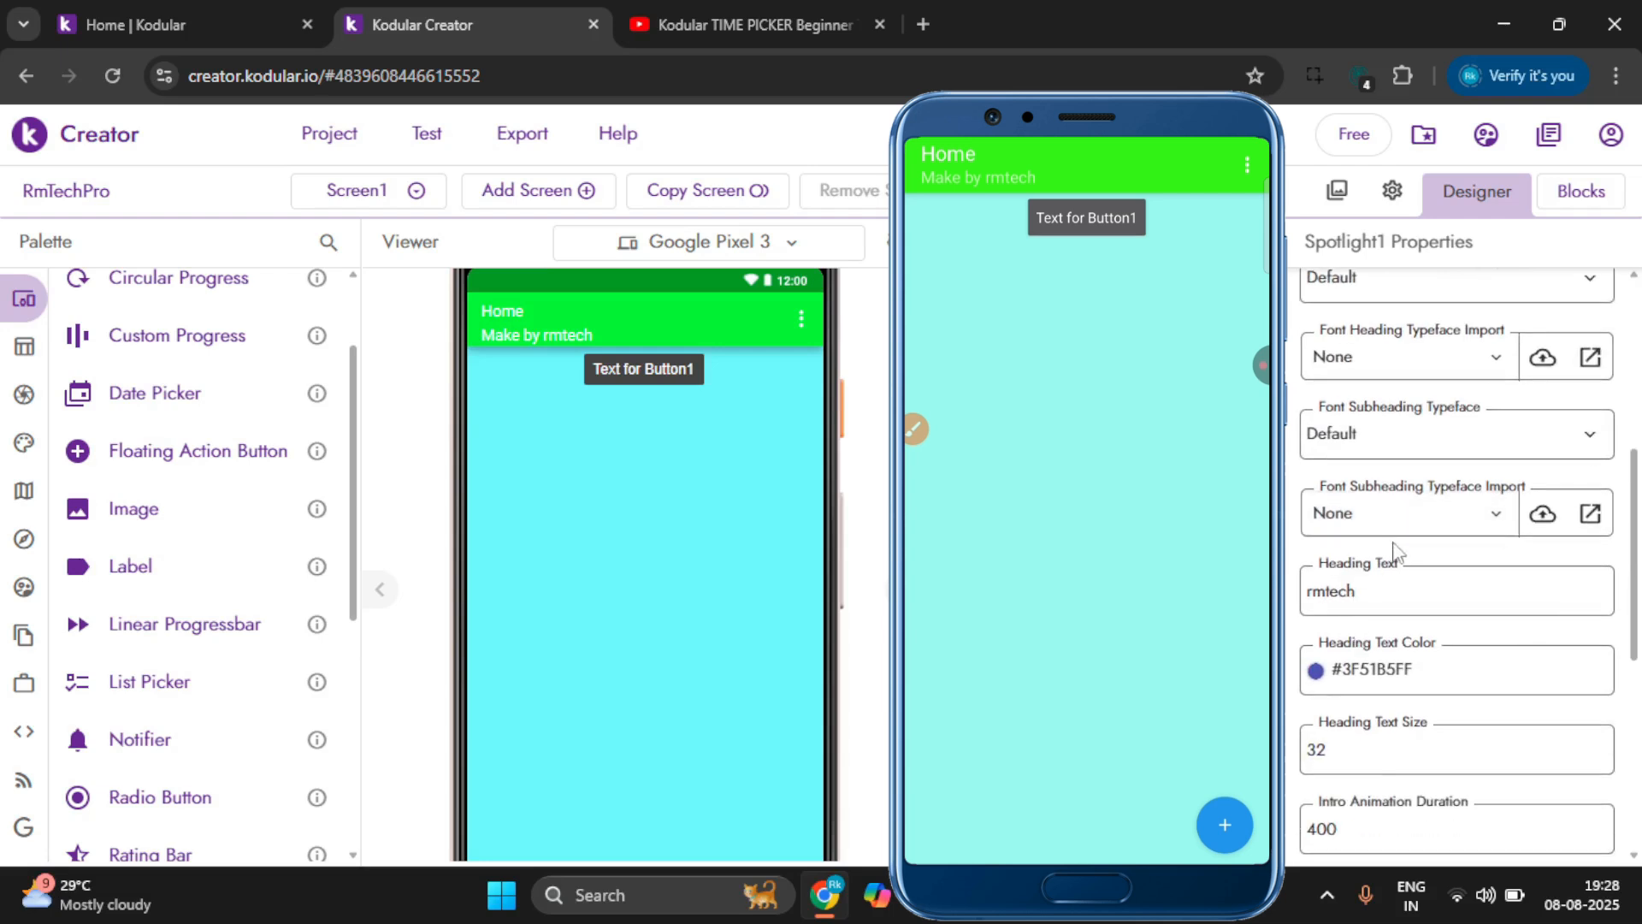
scroll(1394, 551, down, 1)
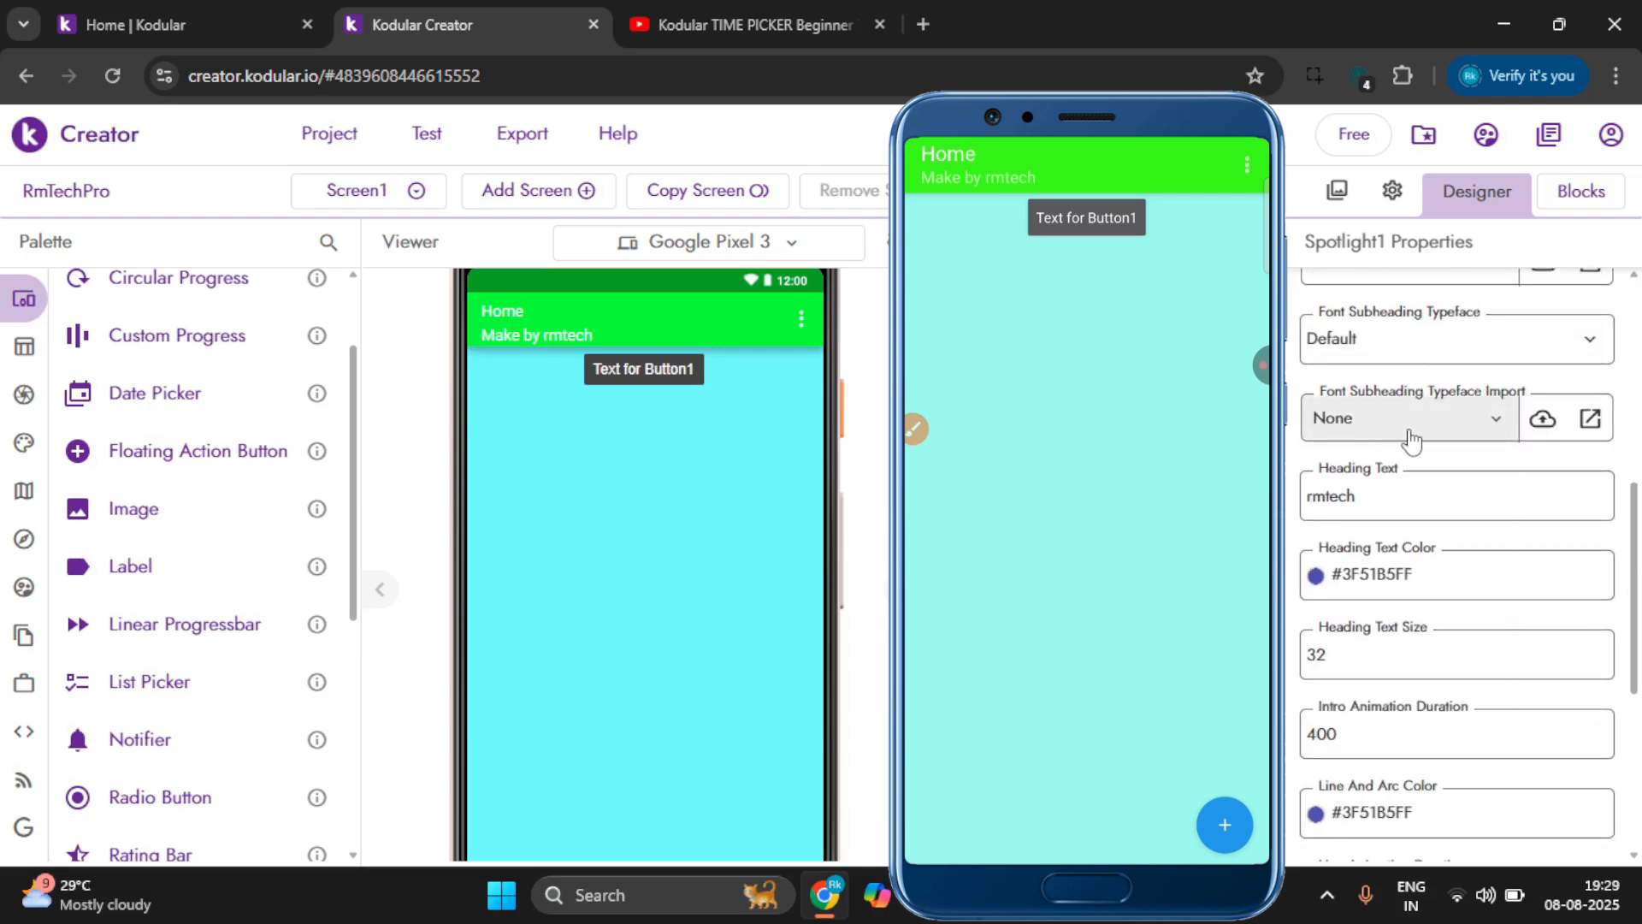
scroll(1411, 438, down, 1)
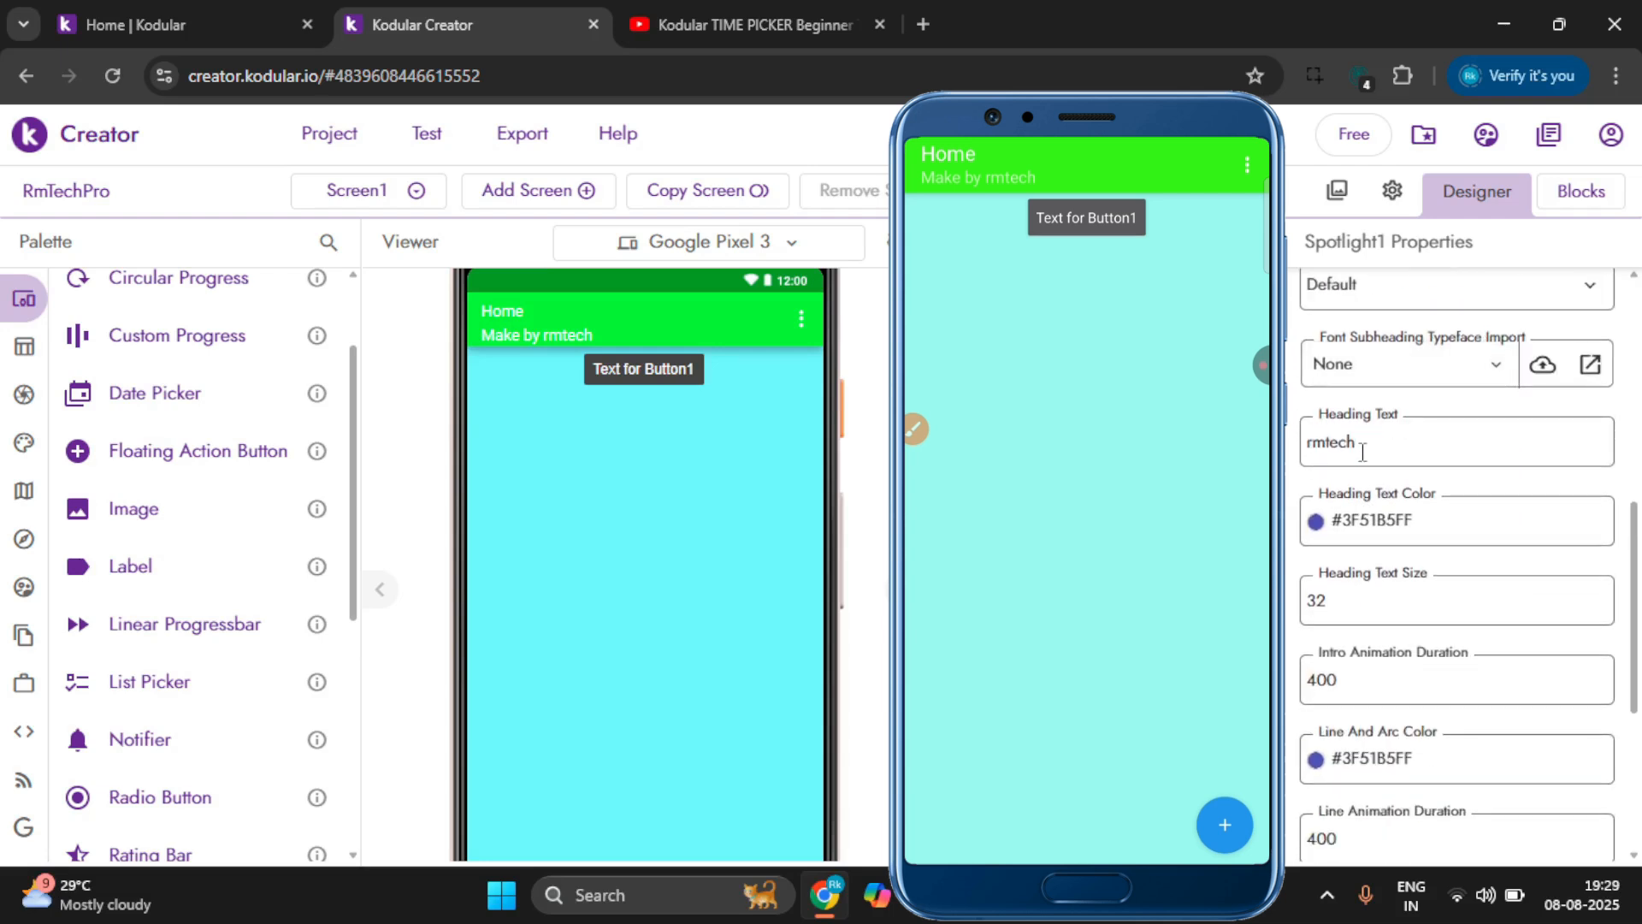
scroll(1363, 455, down, 2)
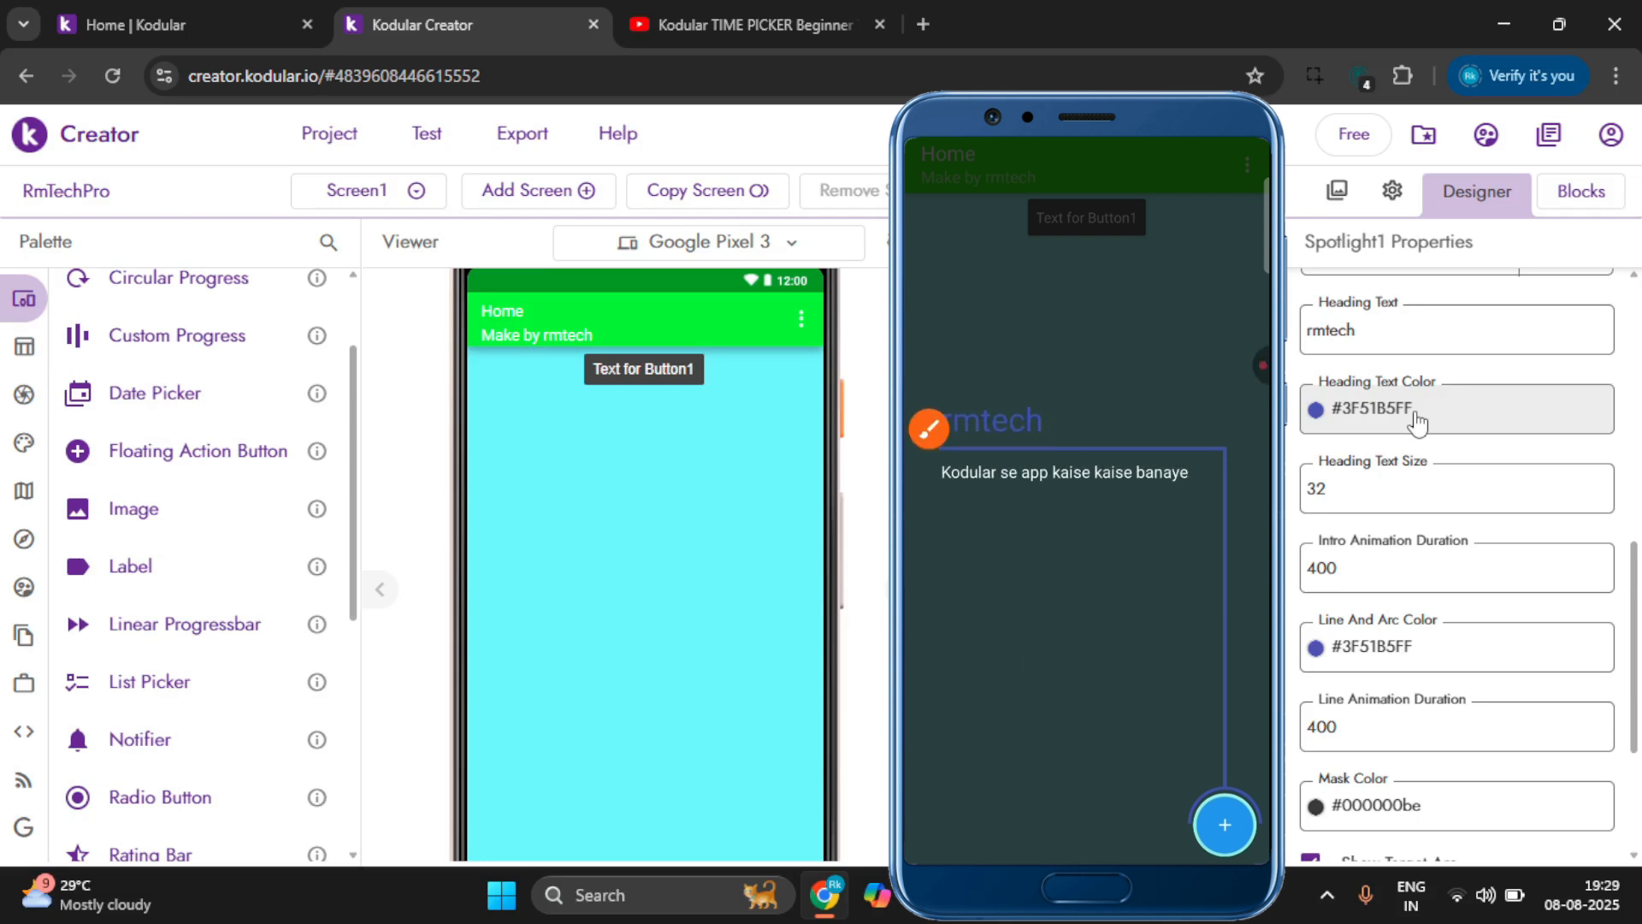
click(1417, 414)
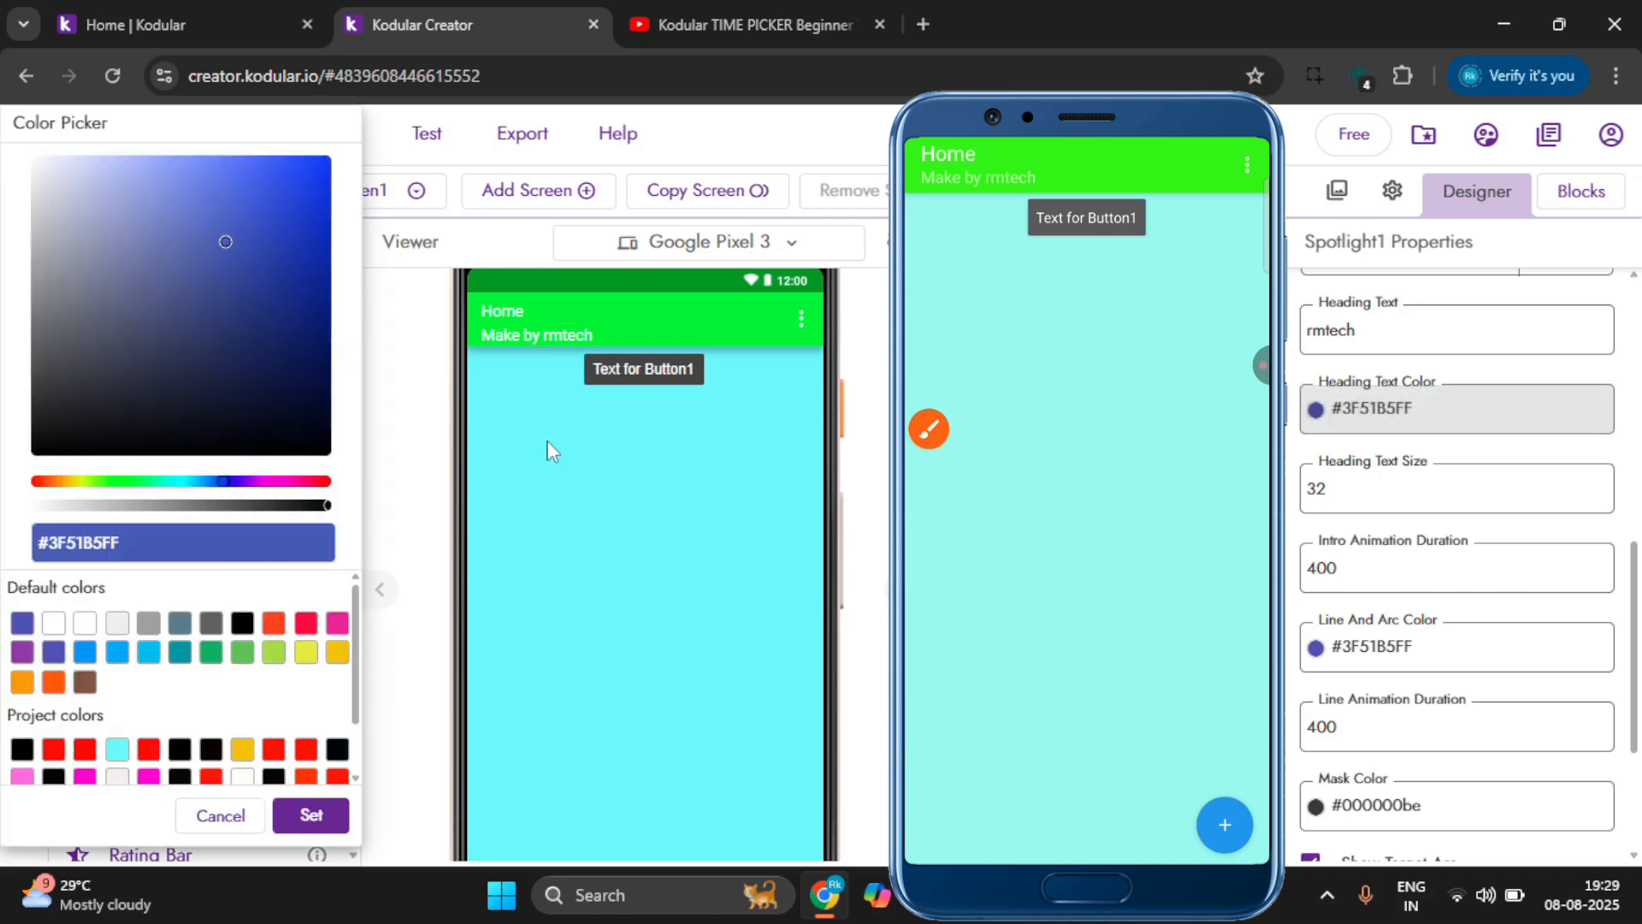
click(305, 624)
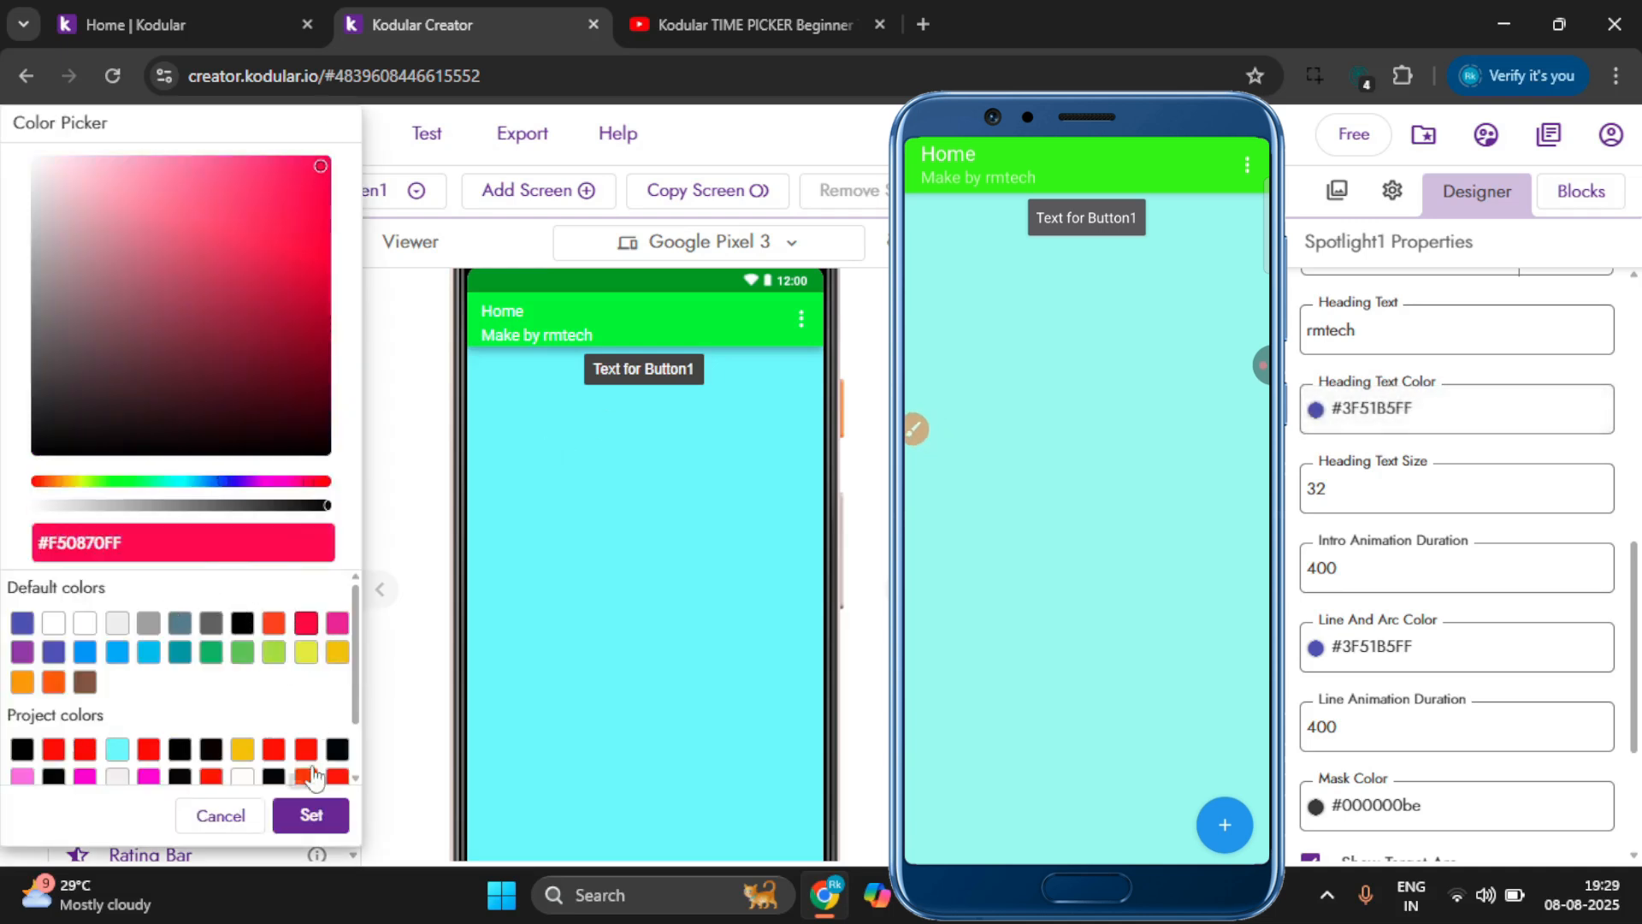
click(310, 815)
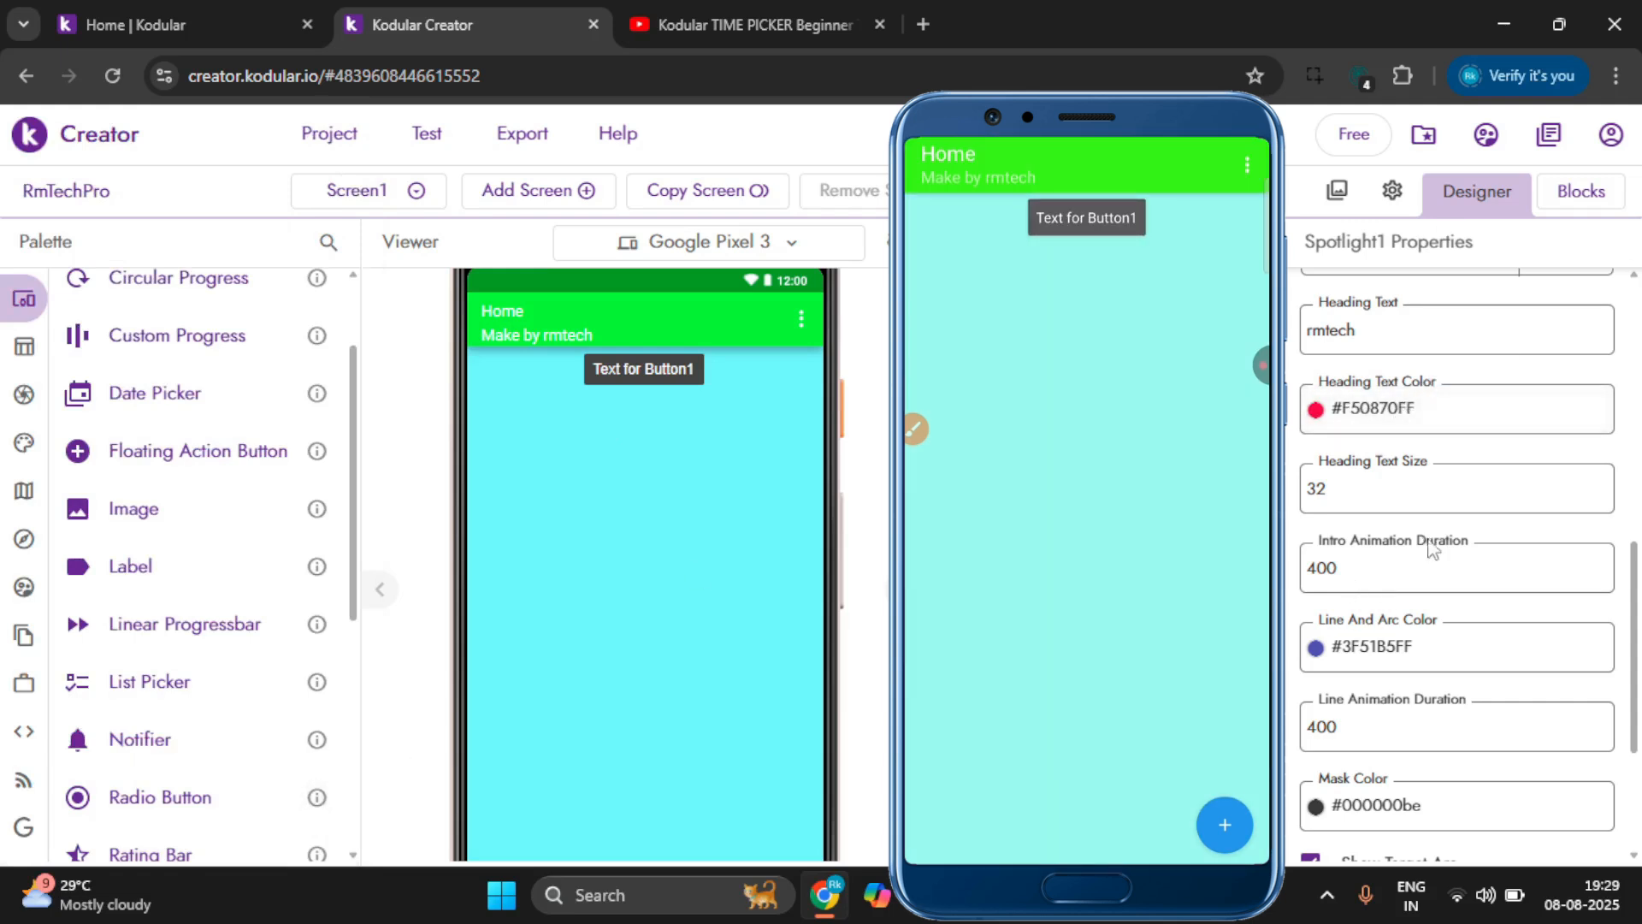
Change Spotlight1's Subheading Text Color to the yellow default color #FEEA3BFF.
scroll(1361, 770, down, 2)
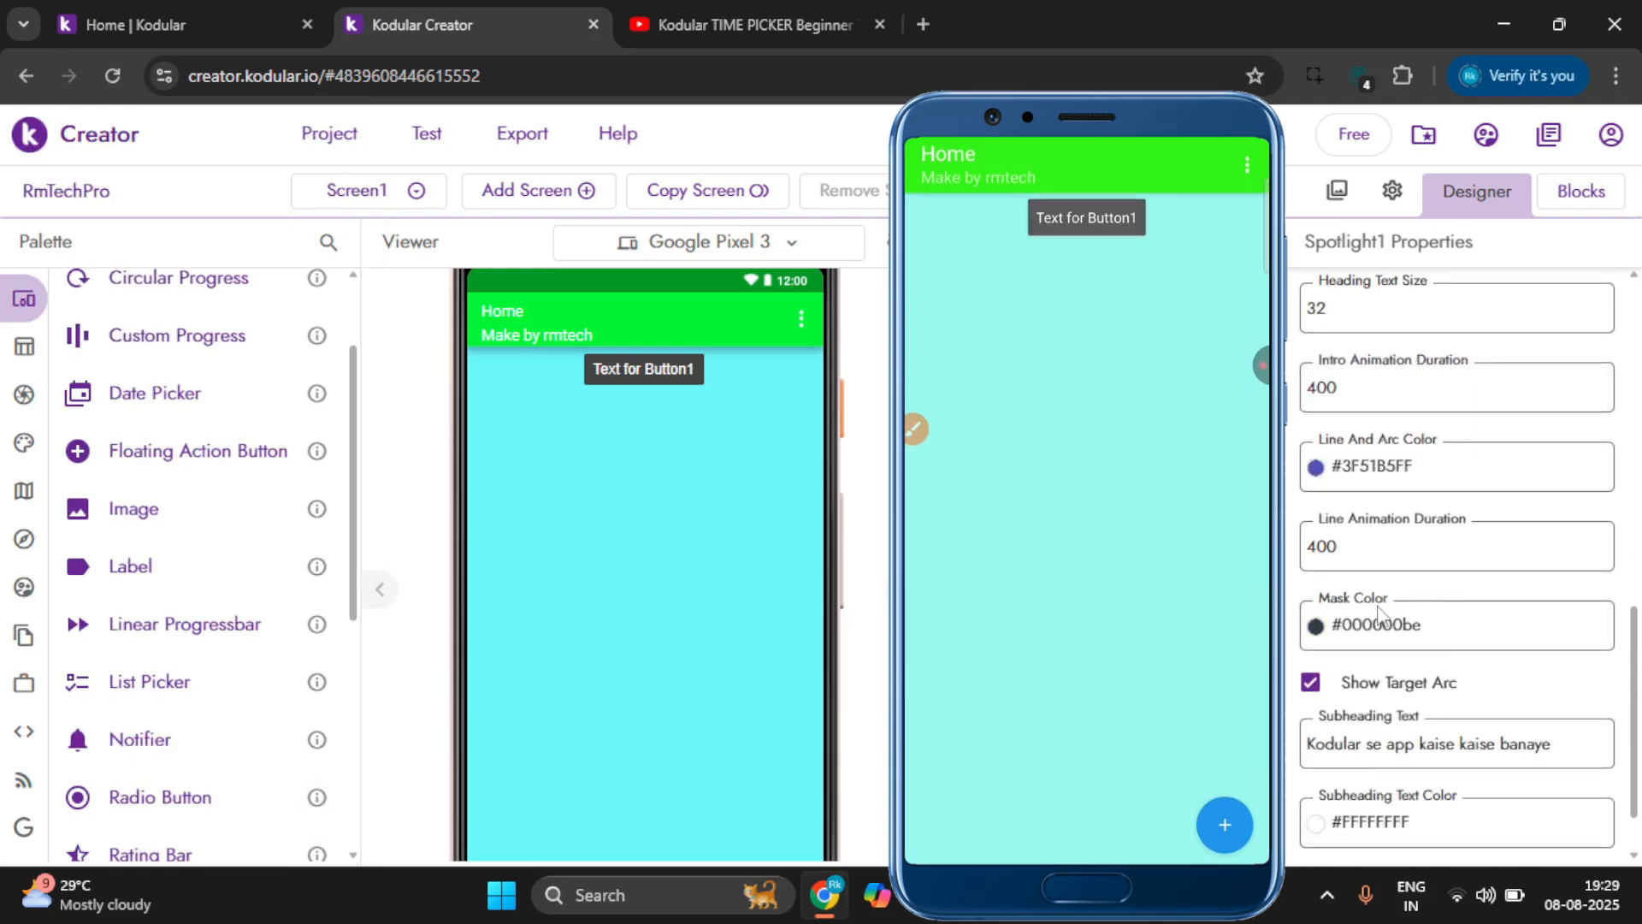
scroll(1349, 650, down, 1)
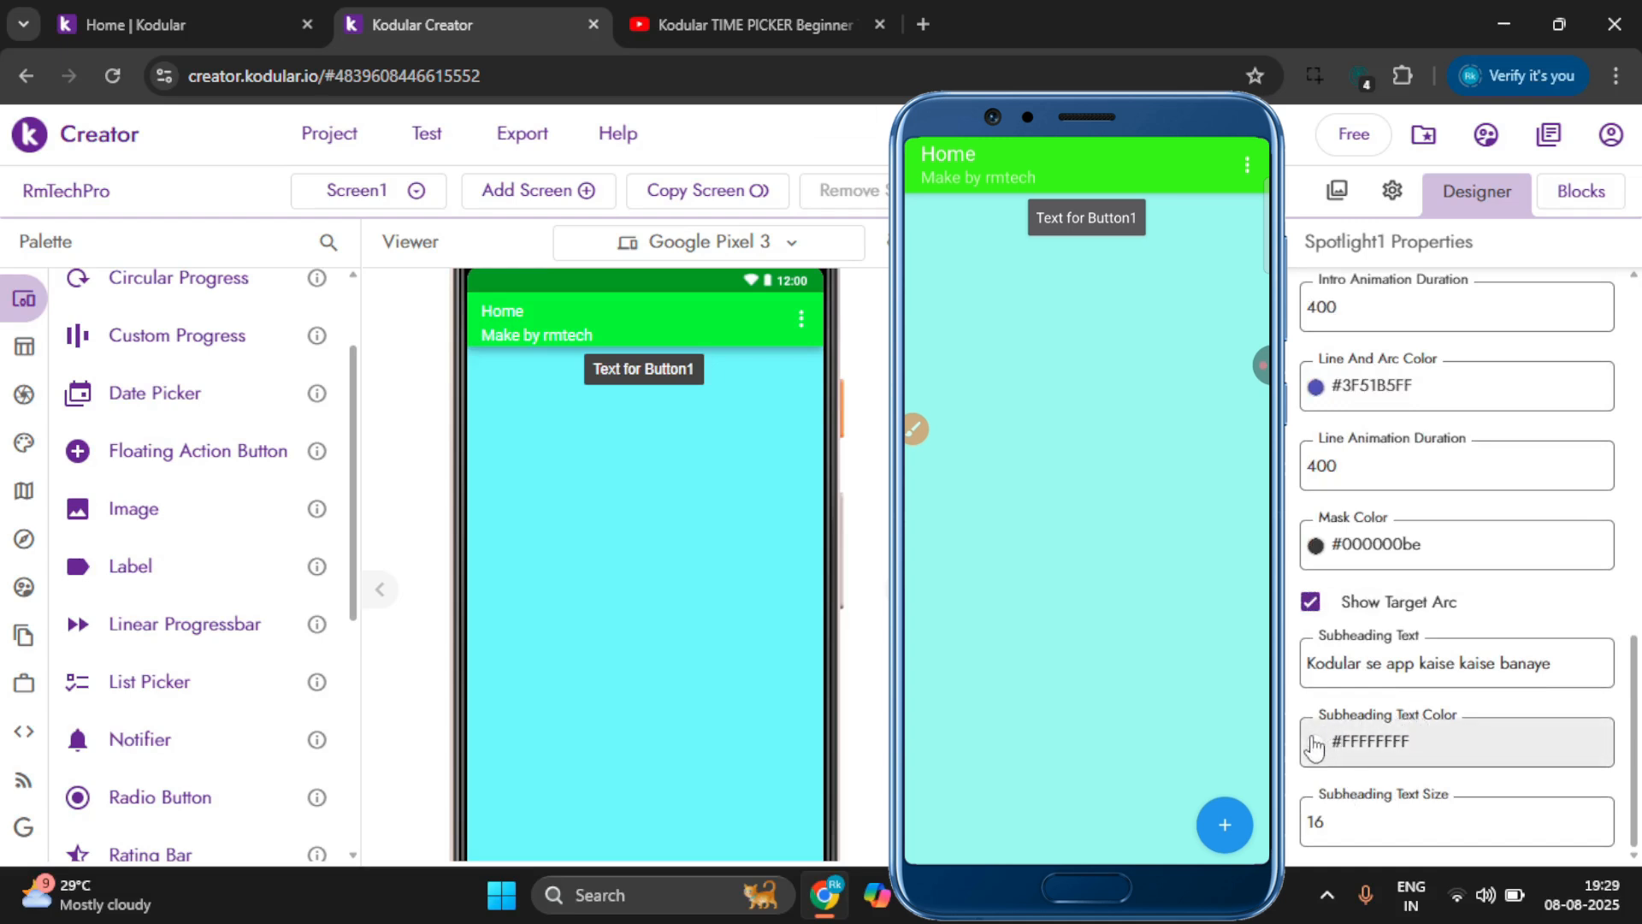
click(1378, 753)
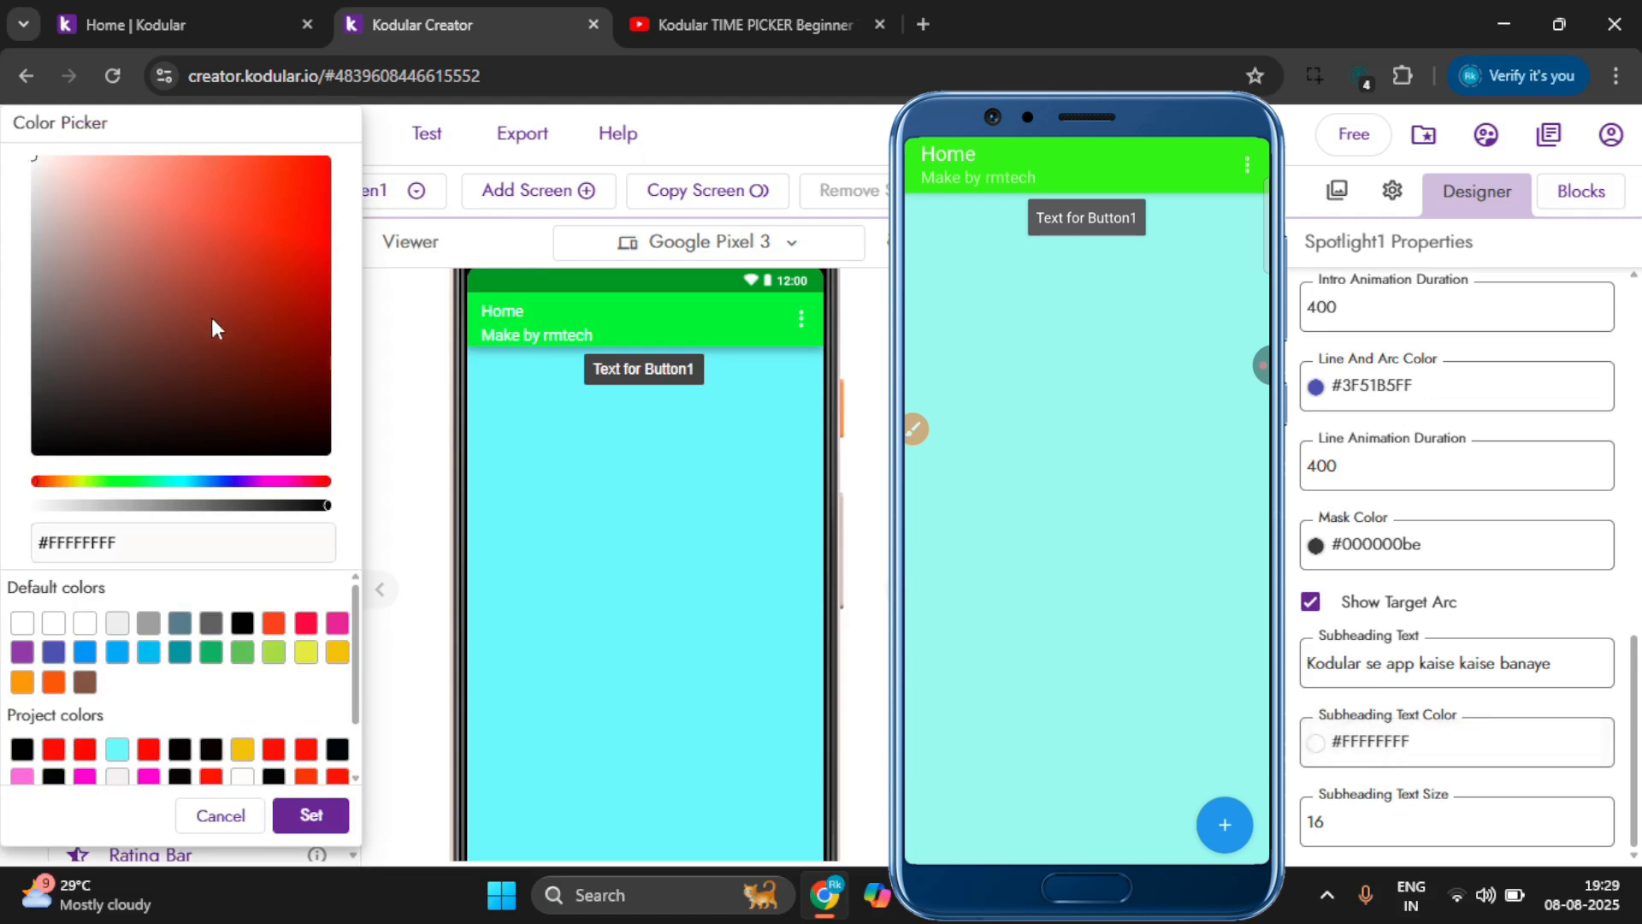
click(337, 652)
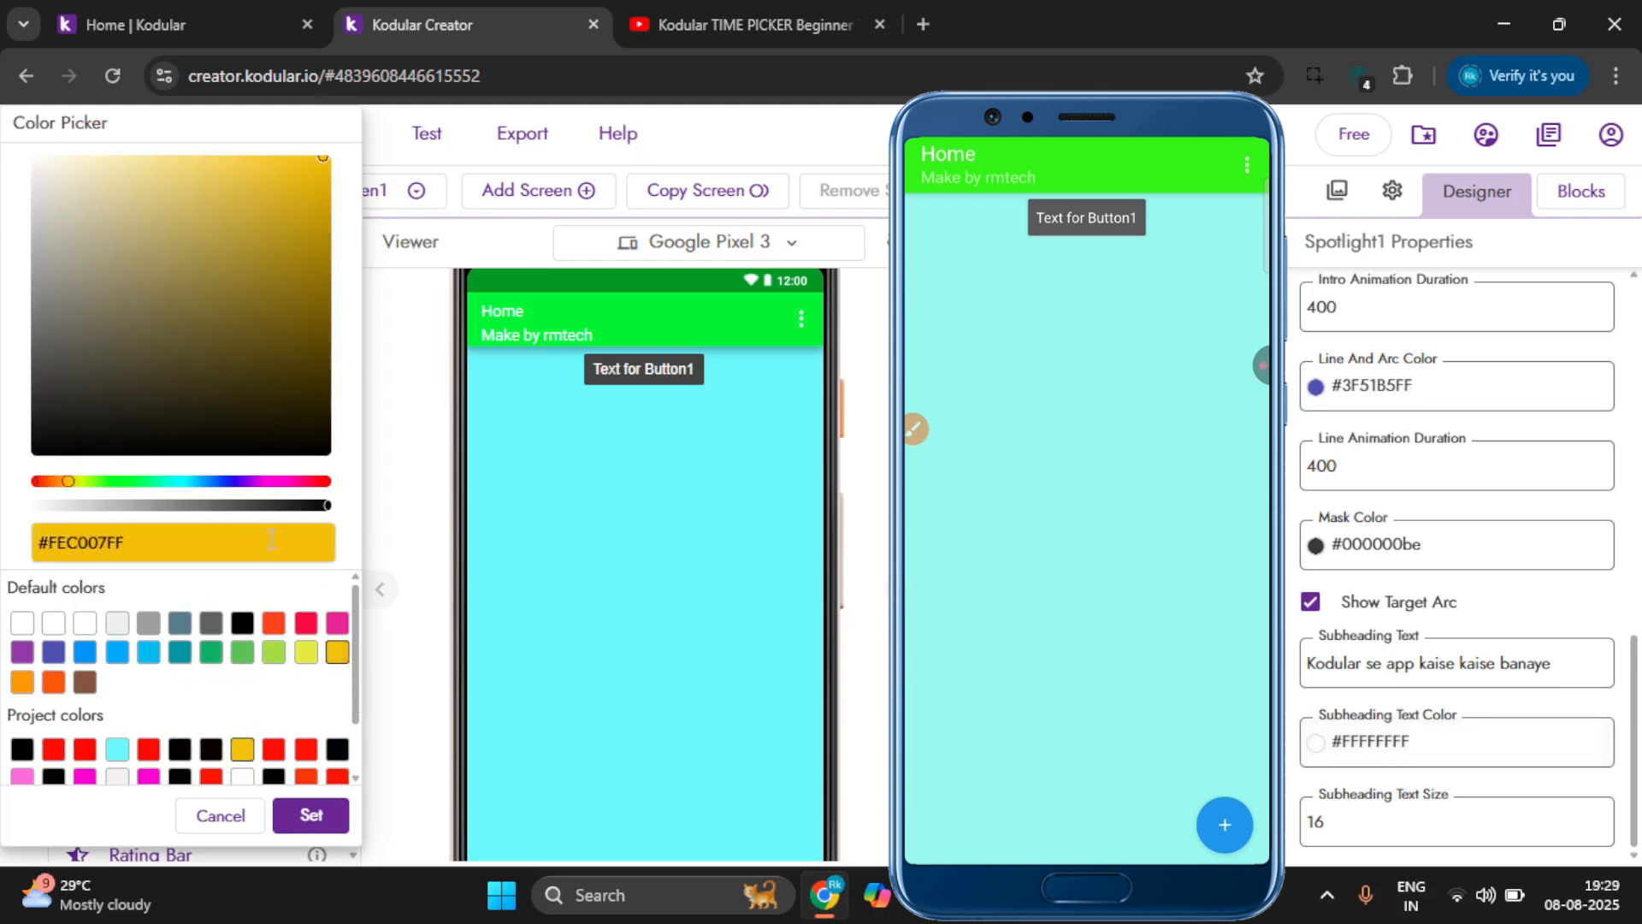
click(306, 652)
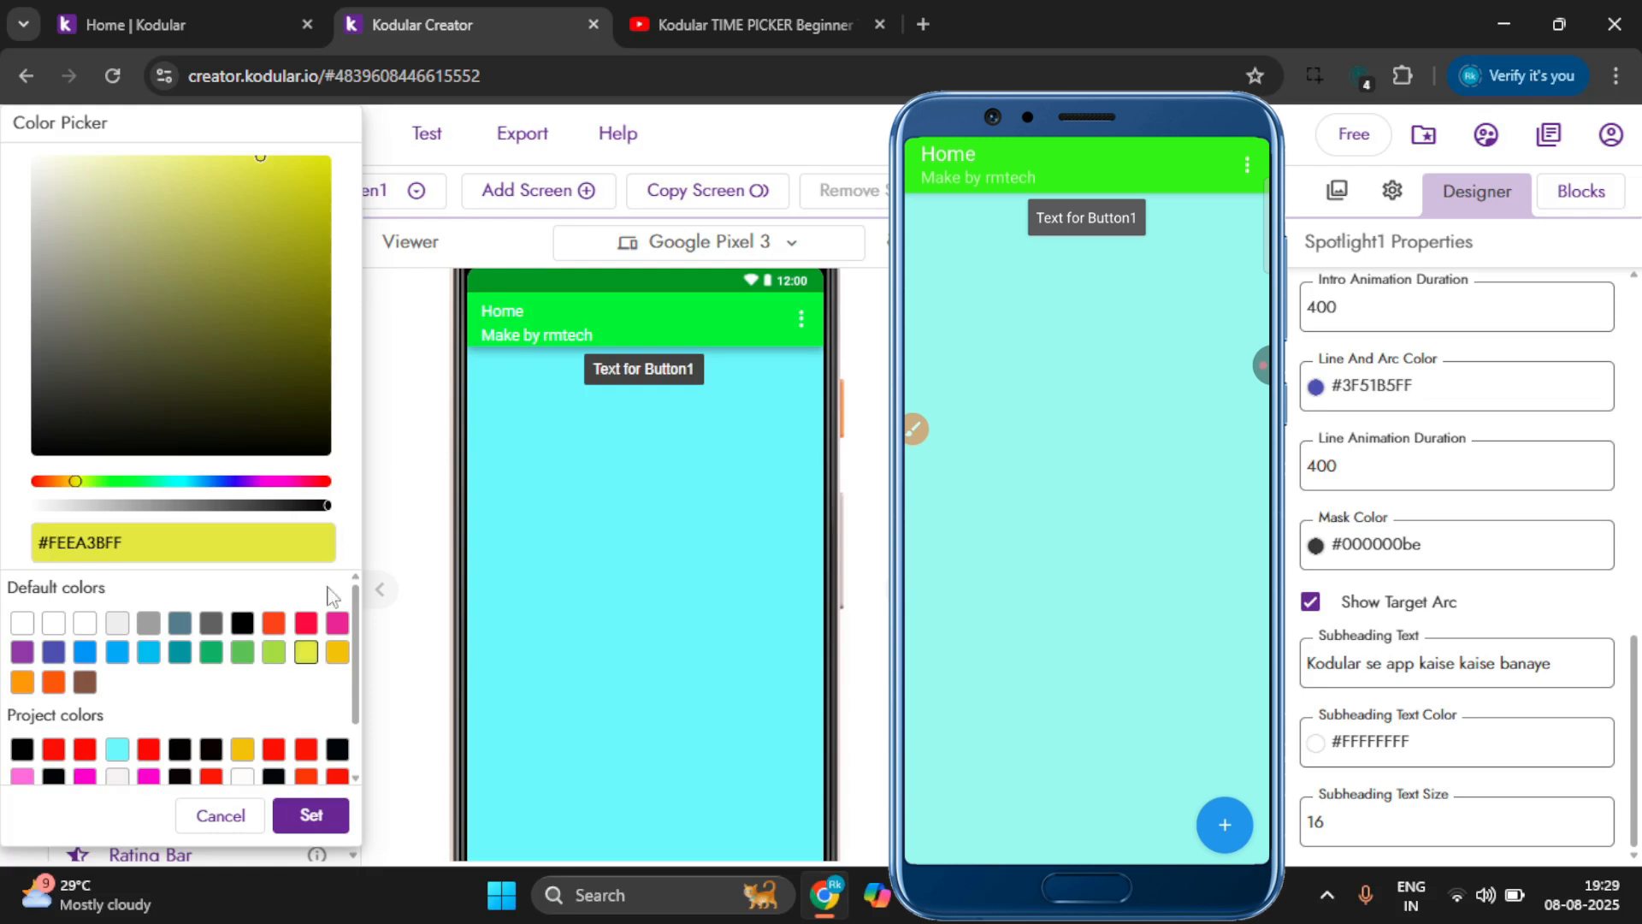
click(320, 815)
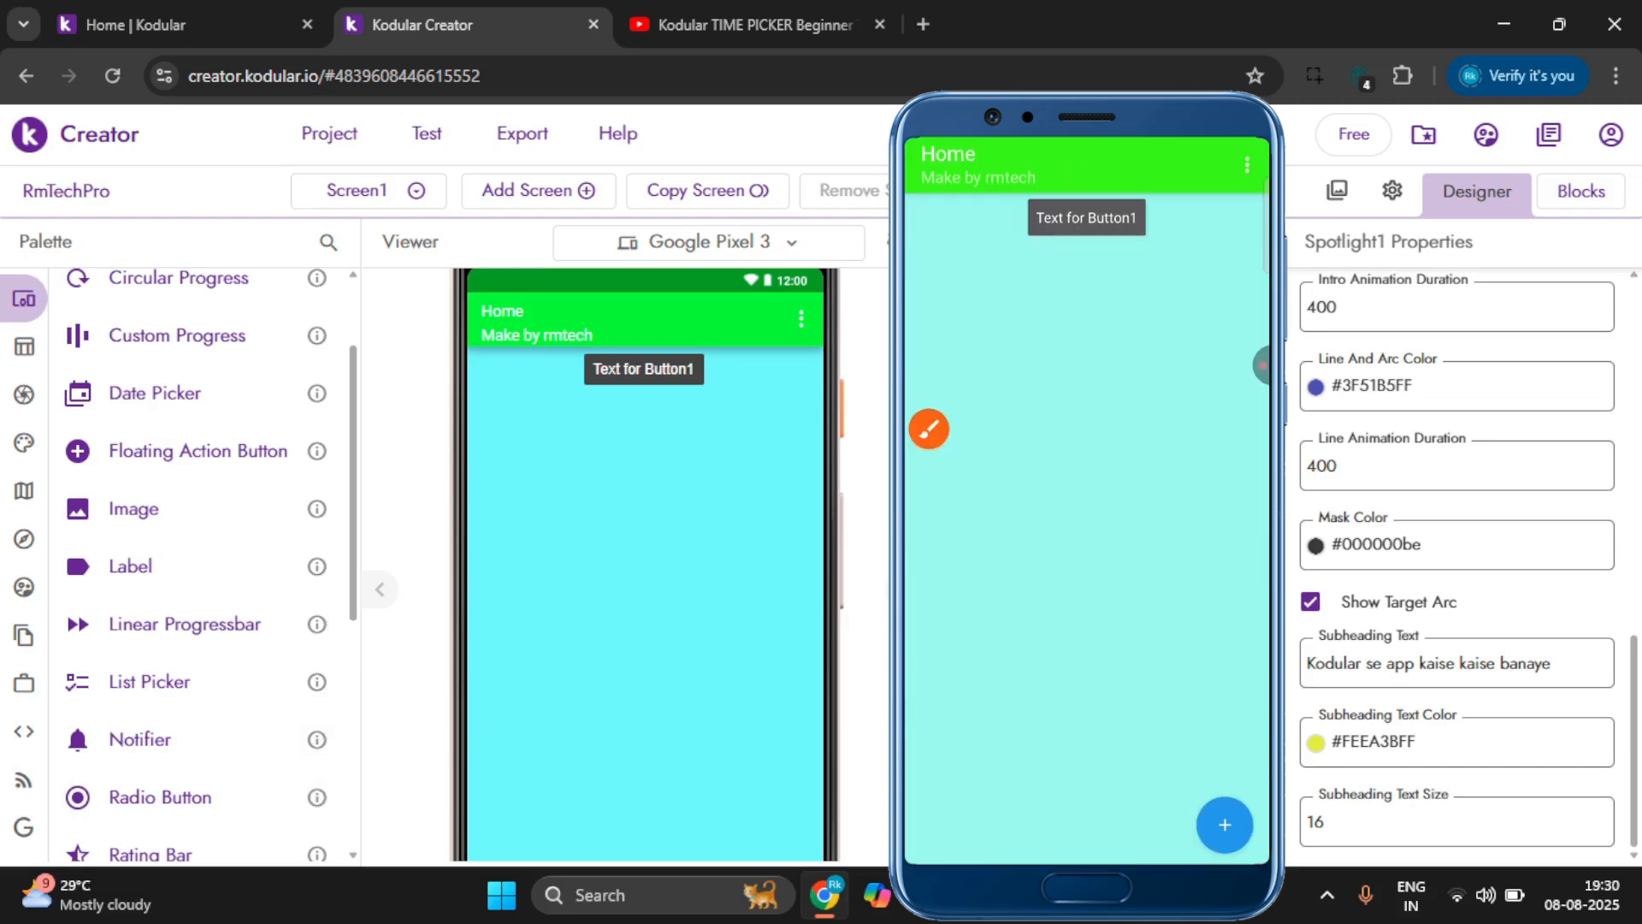
Set Spotlight1's Heading Text Size to 50.
scroll(1391, 648, up, 5)
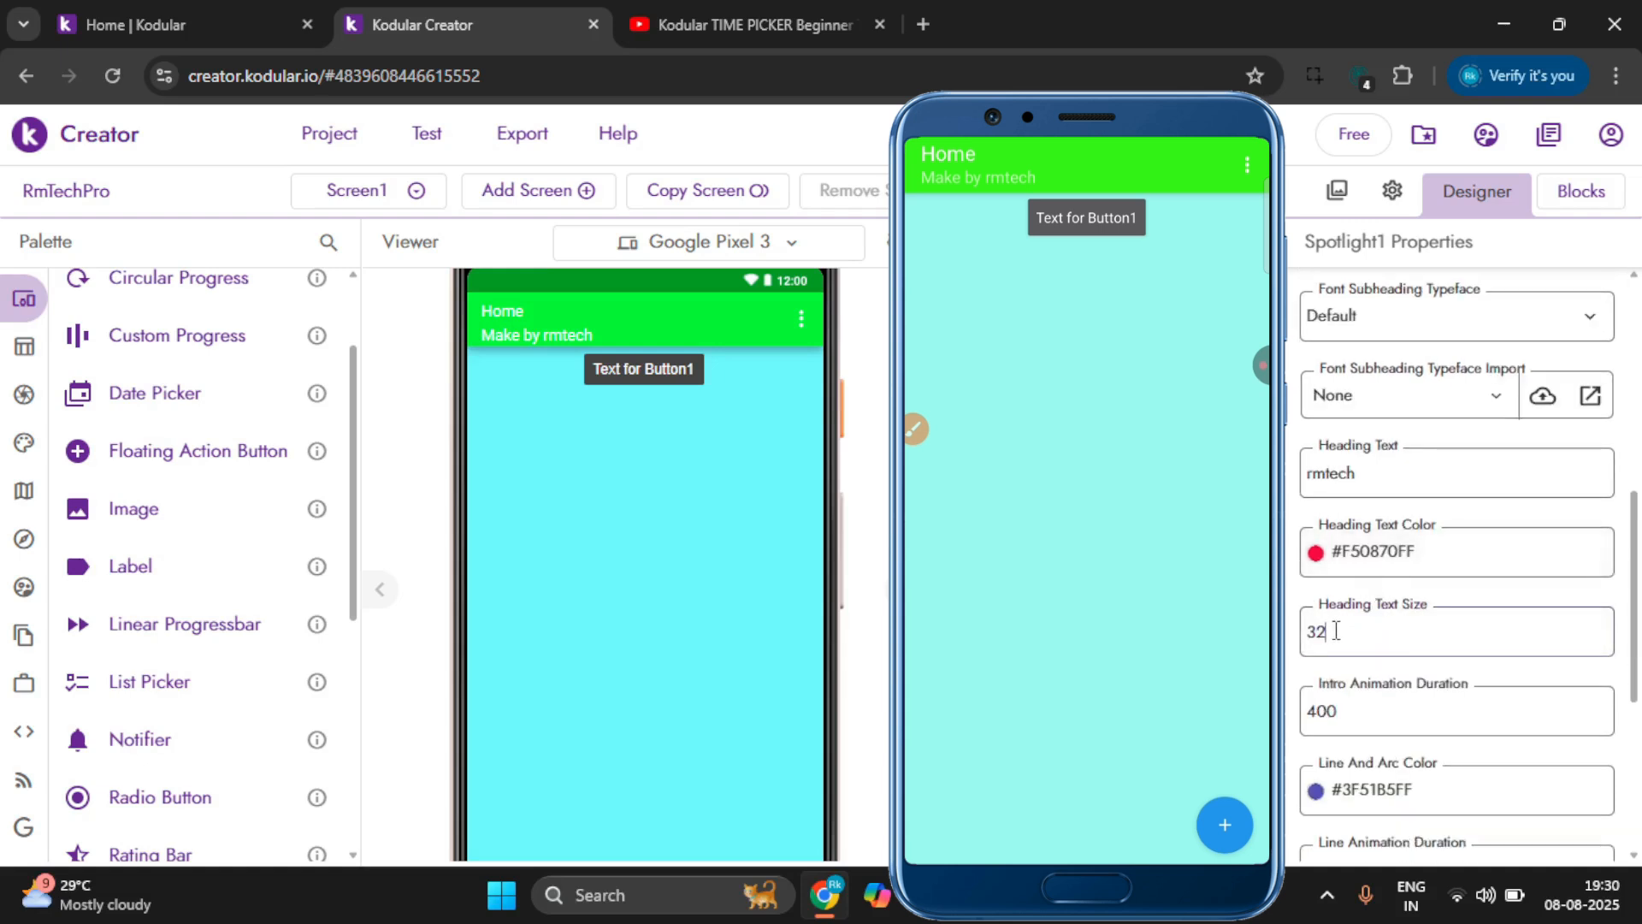
drag(1336, 630, 1288, 637)
text(50)
Try an Intro Animation Duration of 2000 for Spotlight1.
scroll(1457, 605, down, 1)
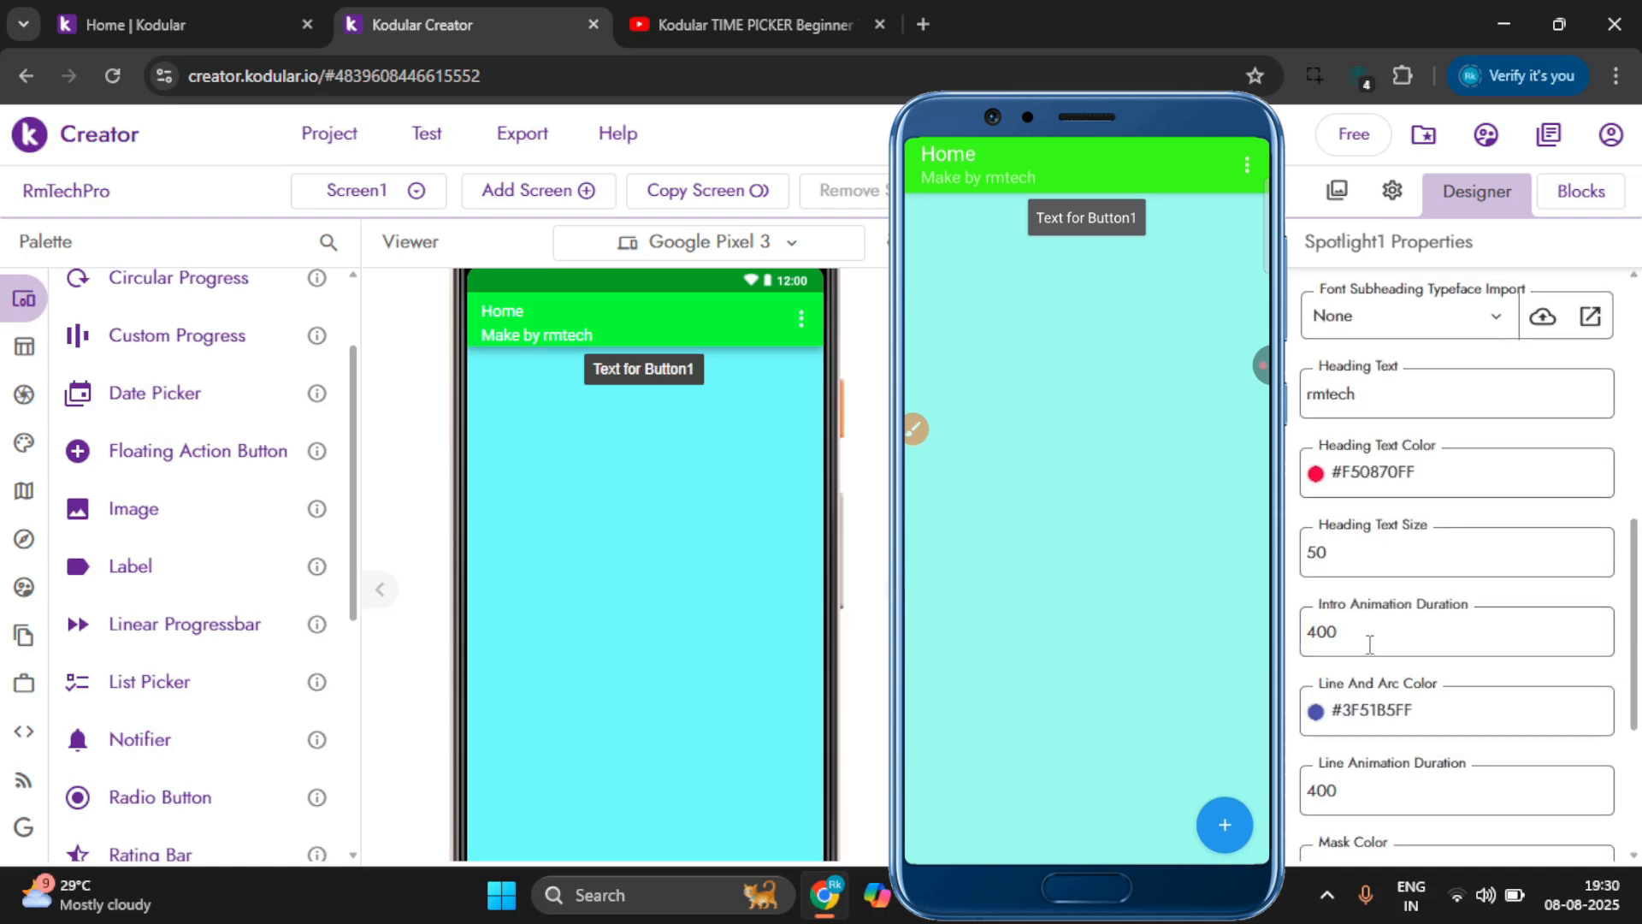
drag(1336, 631, 1292, 633)
click(1292, 597)
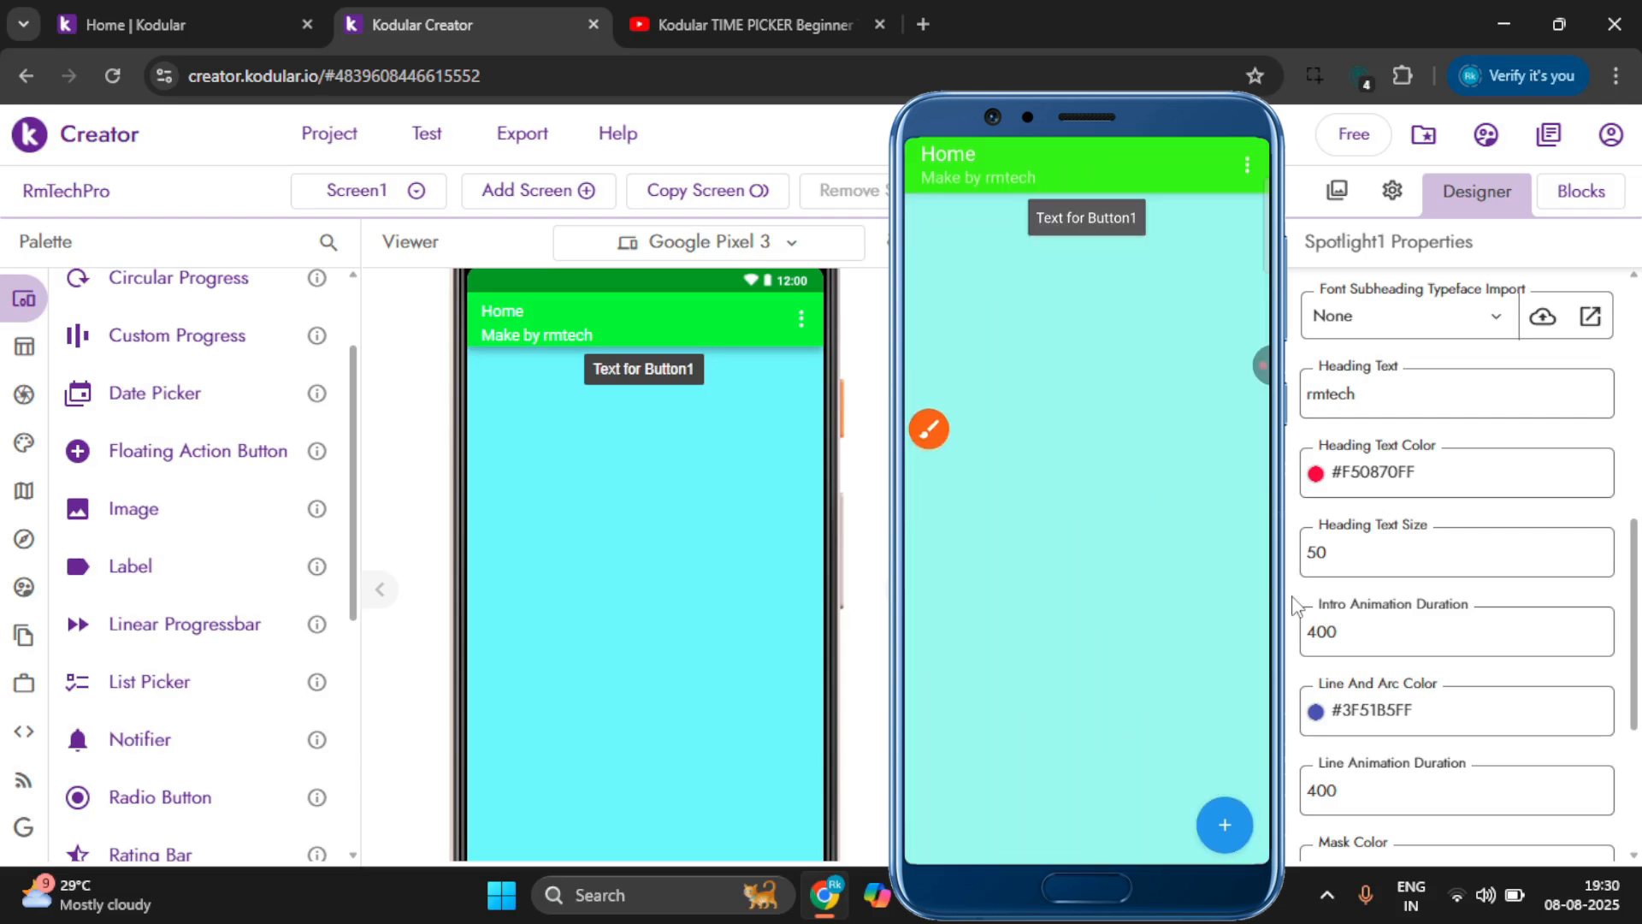
drag(1378, 625, 1299, 631)
text(2000)
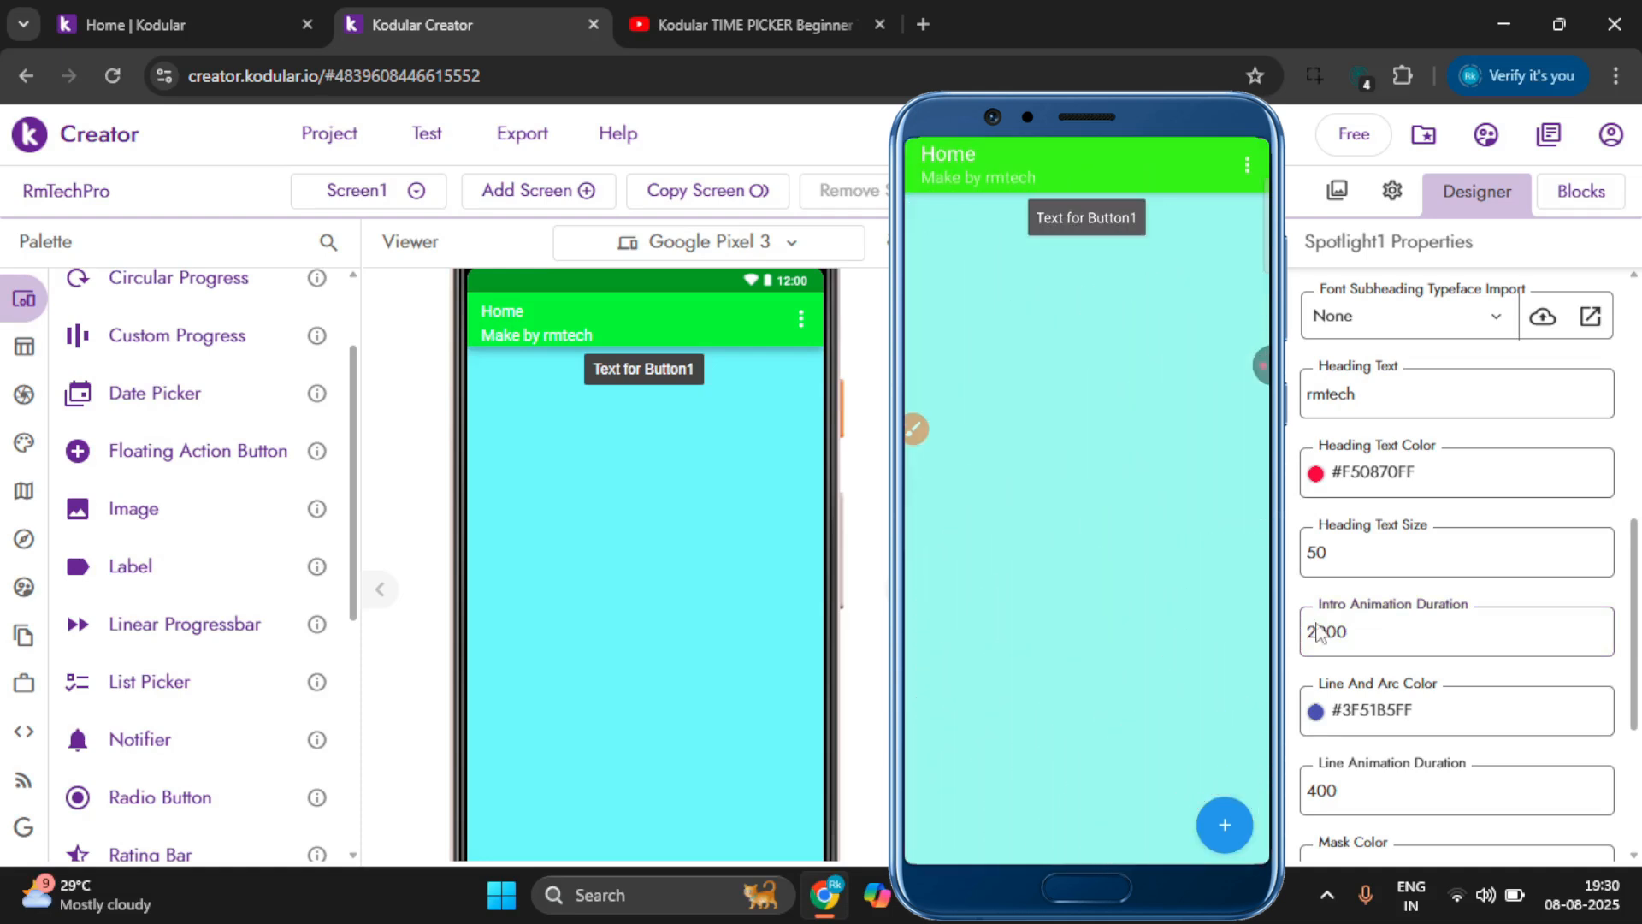
Pick a custom bright red, #FE090CFE, as Spotlight1's Line And Arc Color.
scroll(1366, 637, down, 3)
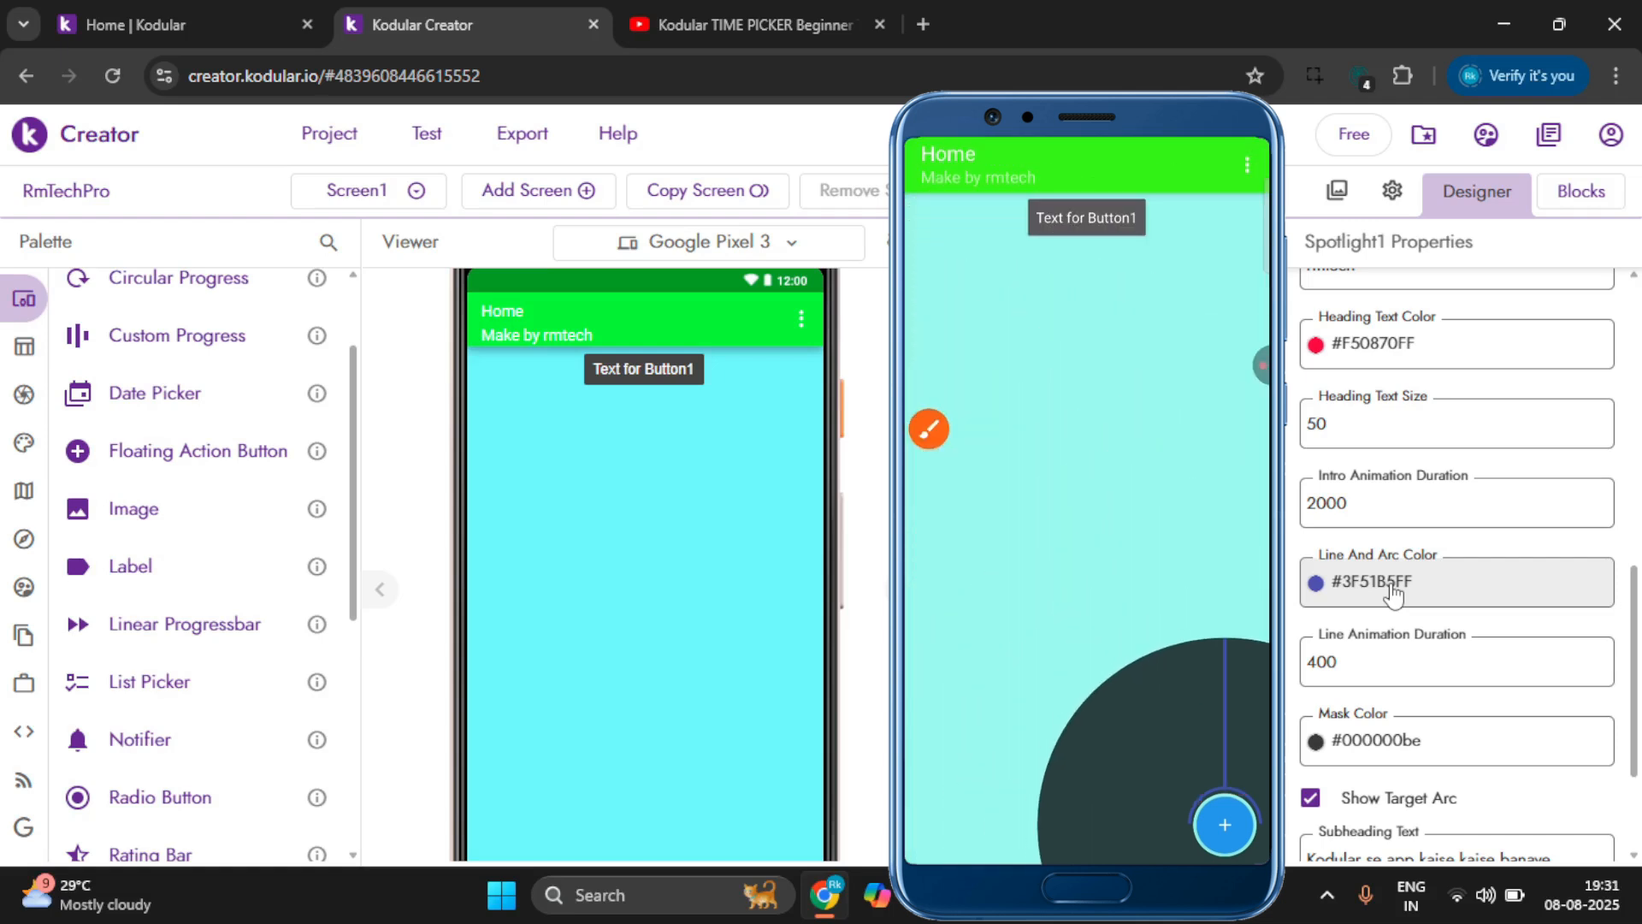
click(1392, 593)
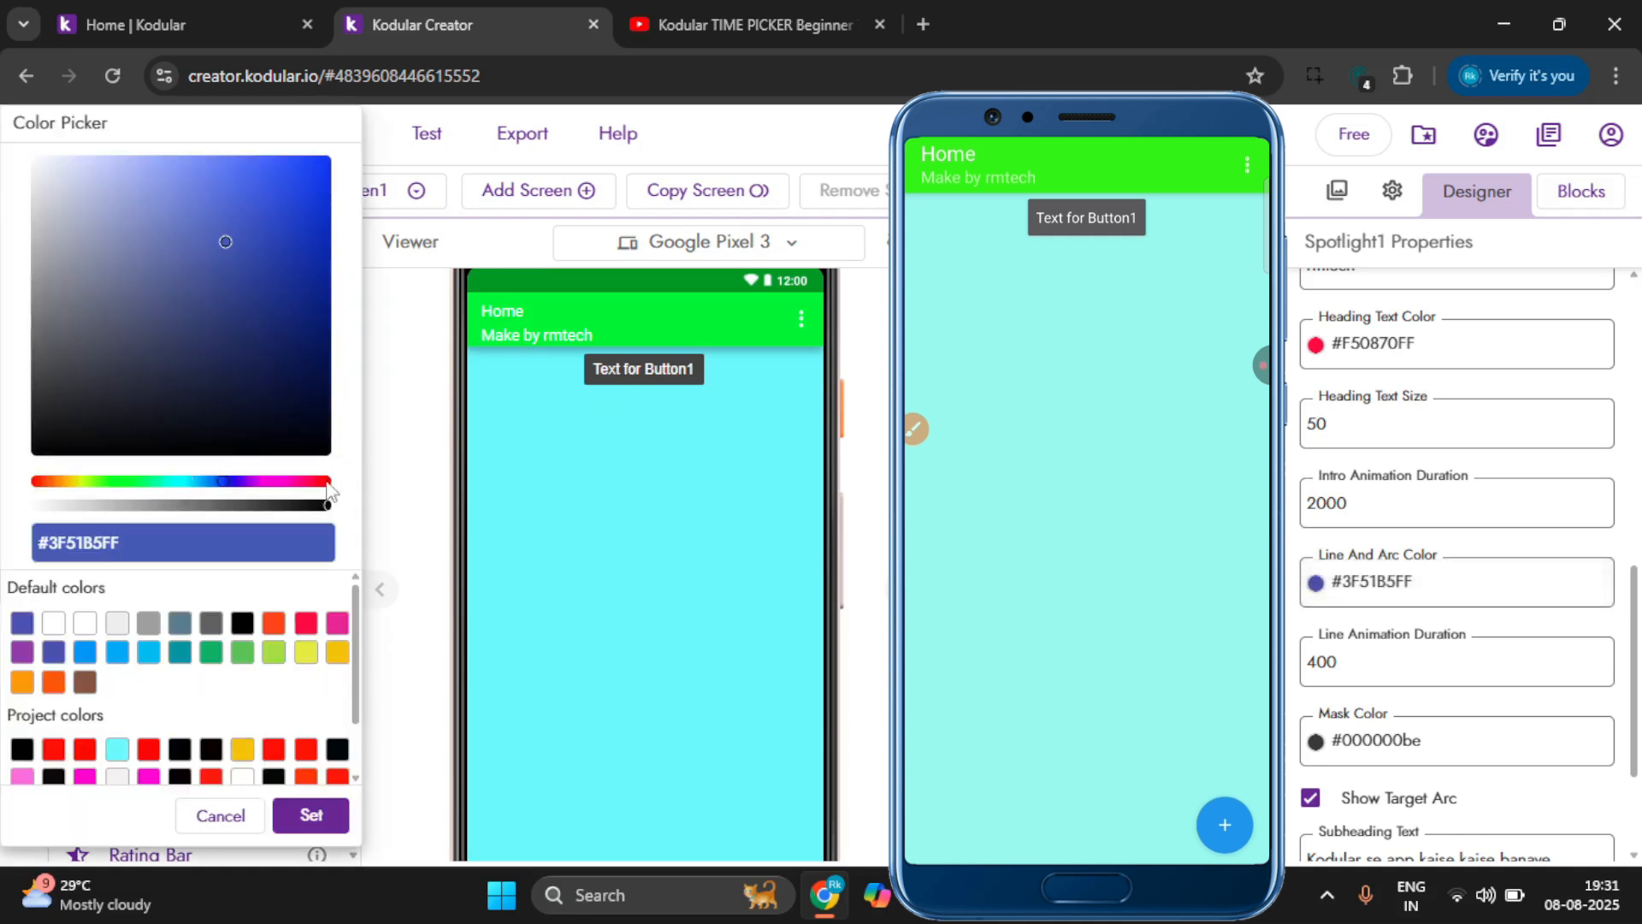
drag(325, 484, 337, 490)
drag(306, 200, 319, 157)
click(311, 816)
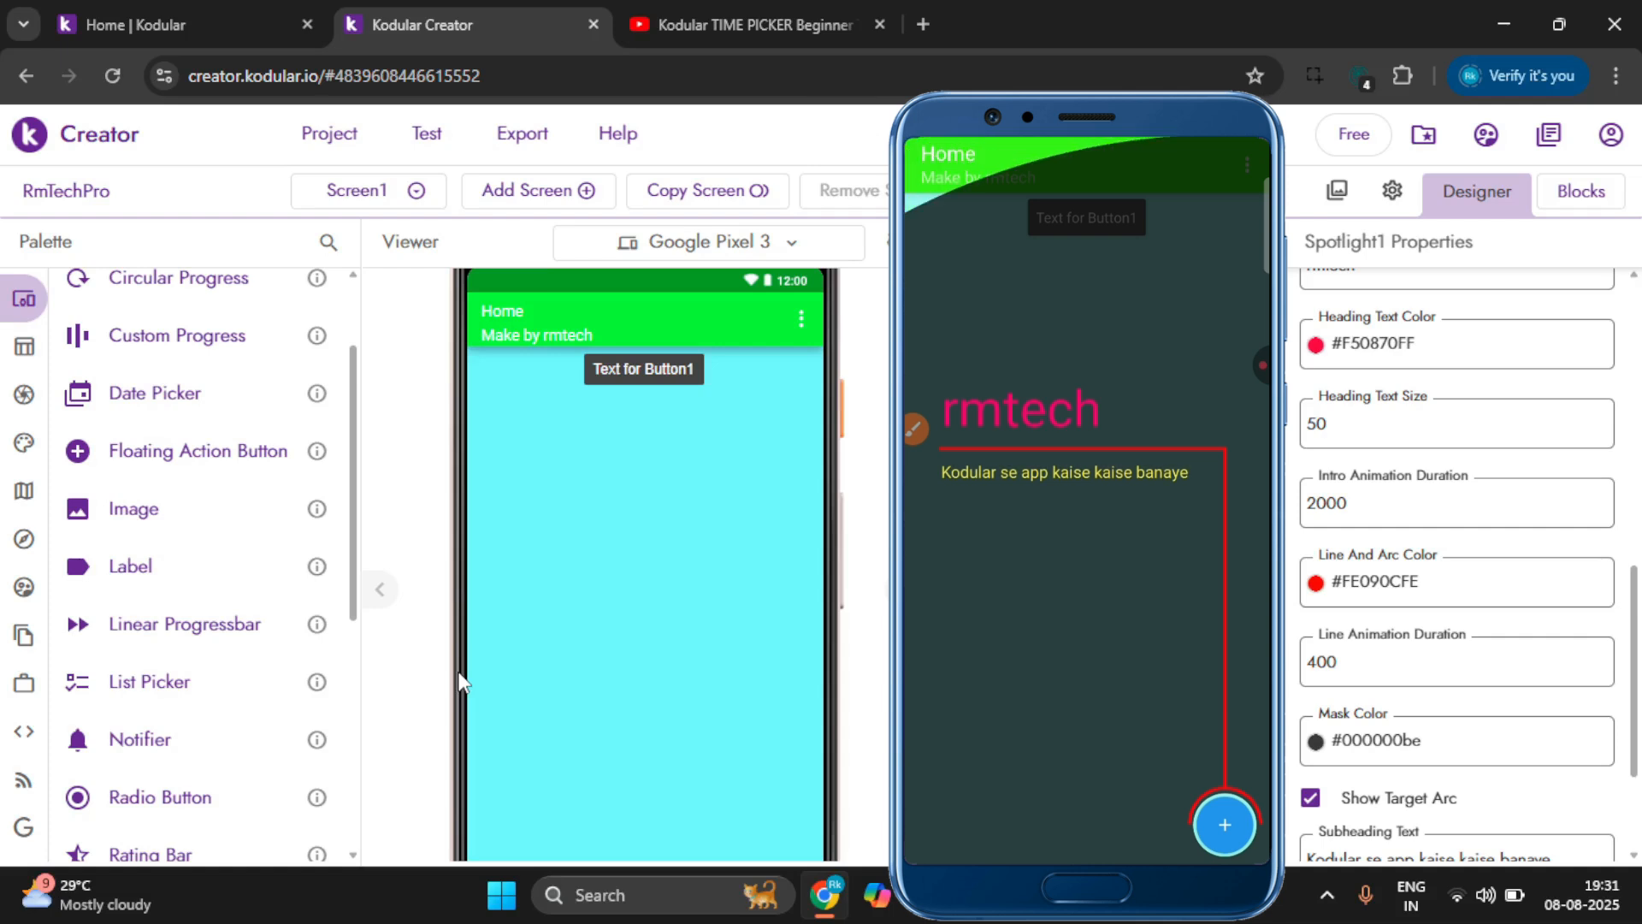
Set Spotlight1's Intro Animation Duration to 100.
drag(1365, 517, 1306, 508)
text(10)
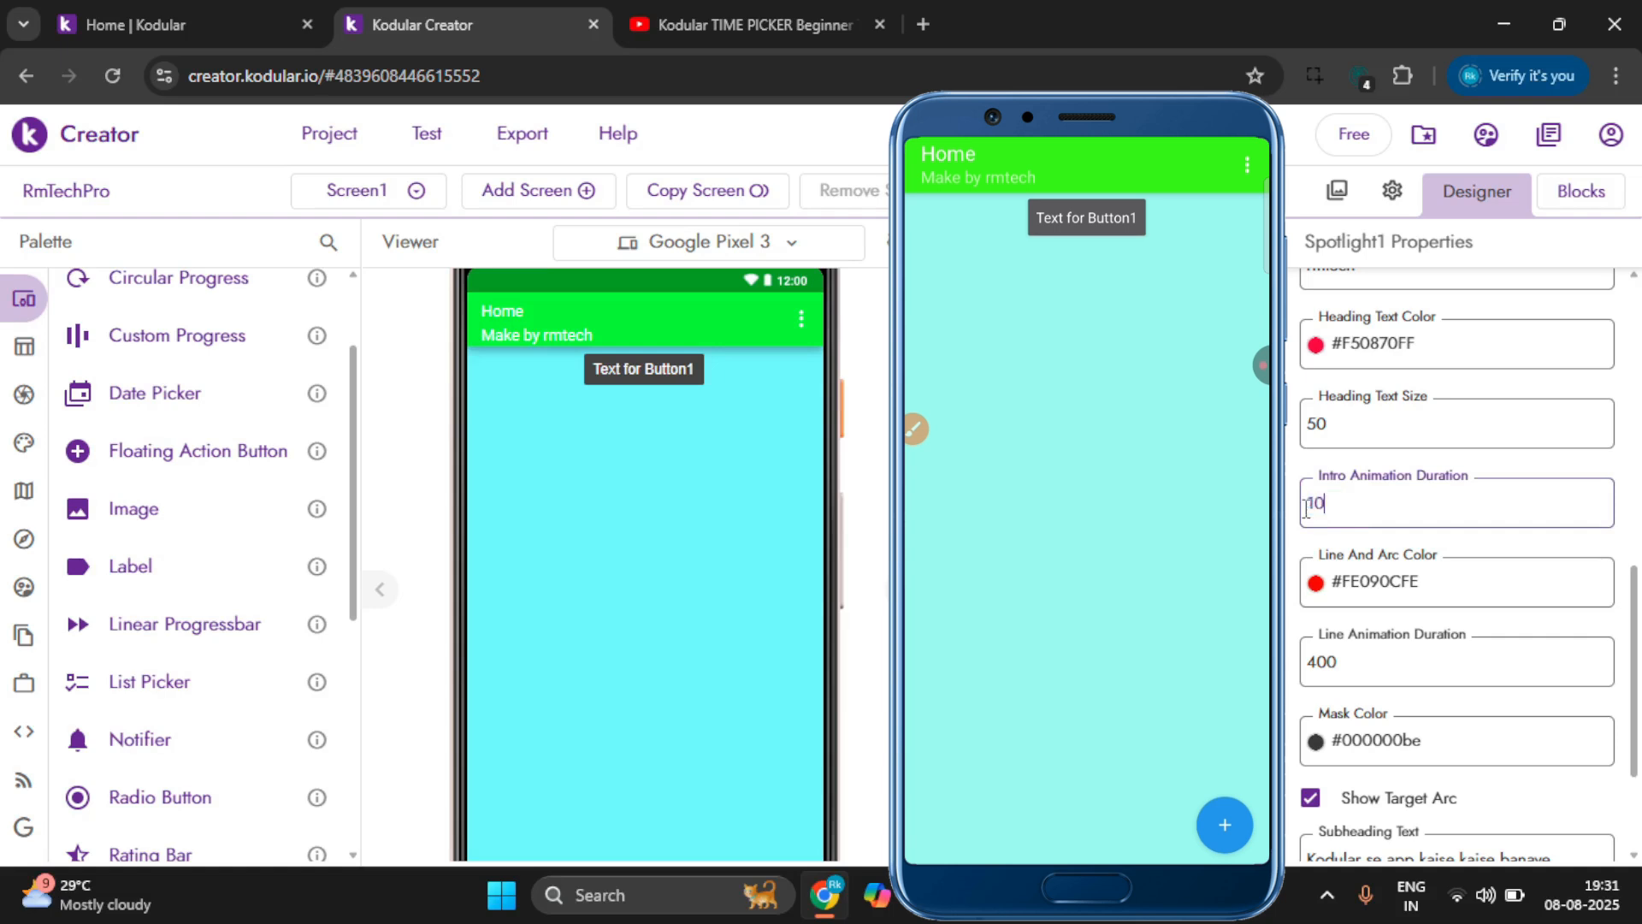
scroll(1317, 513, down, 1)
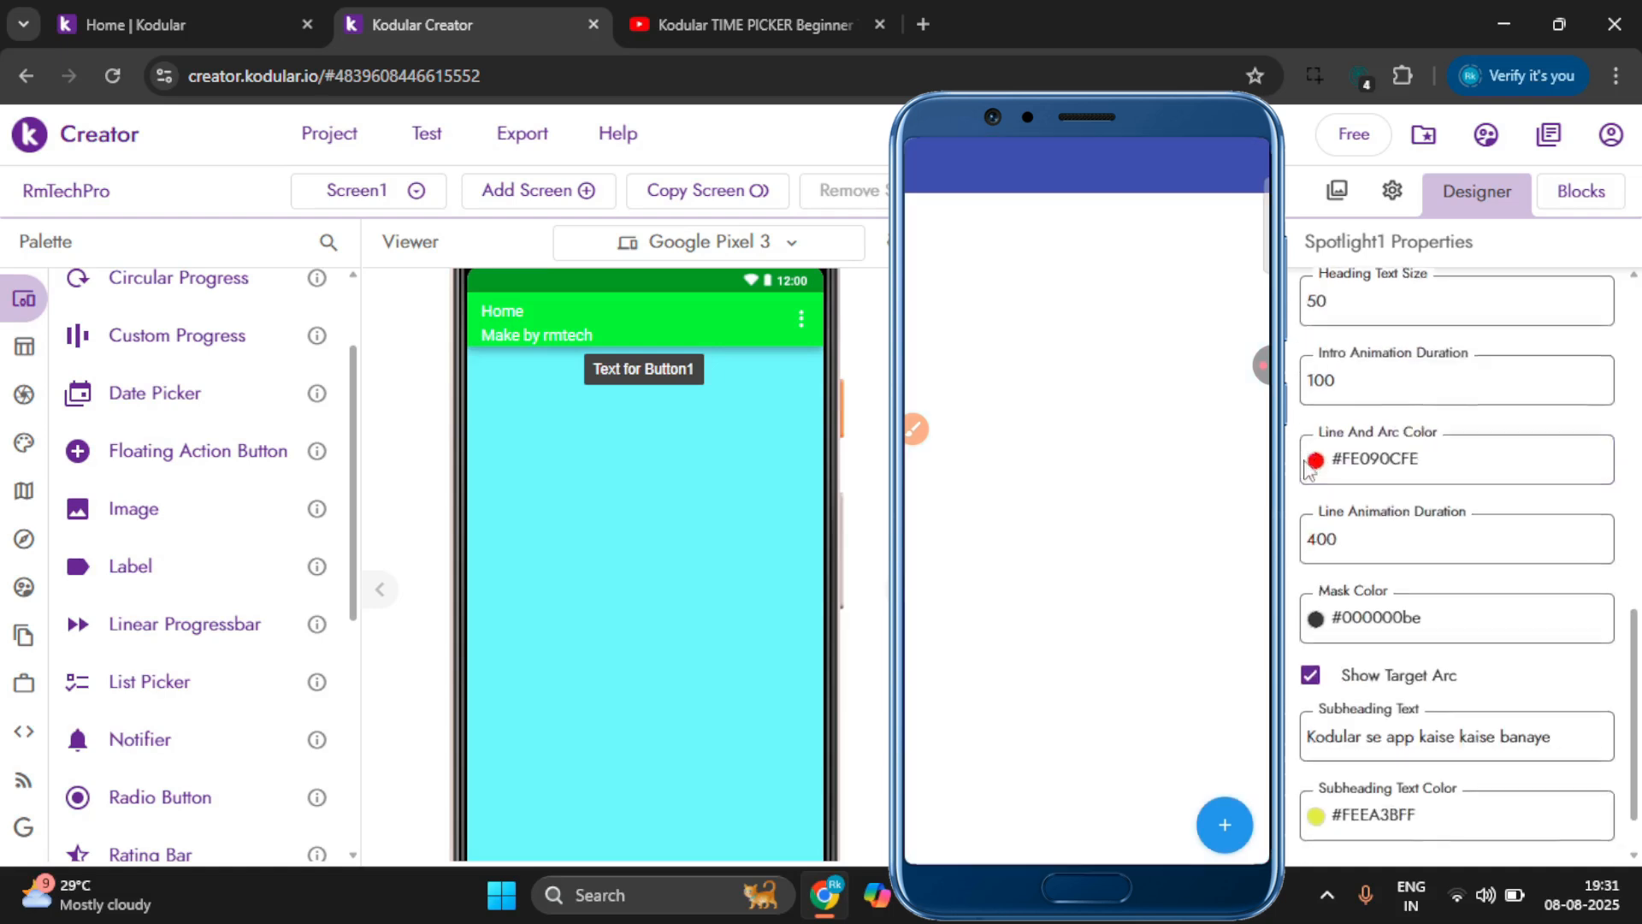
Change Spotlight1's Mask Color to the semi-transparent green #14FE06C8, adjusting its hue, shade and opacity.
click(1339, 635)
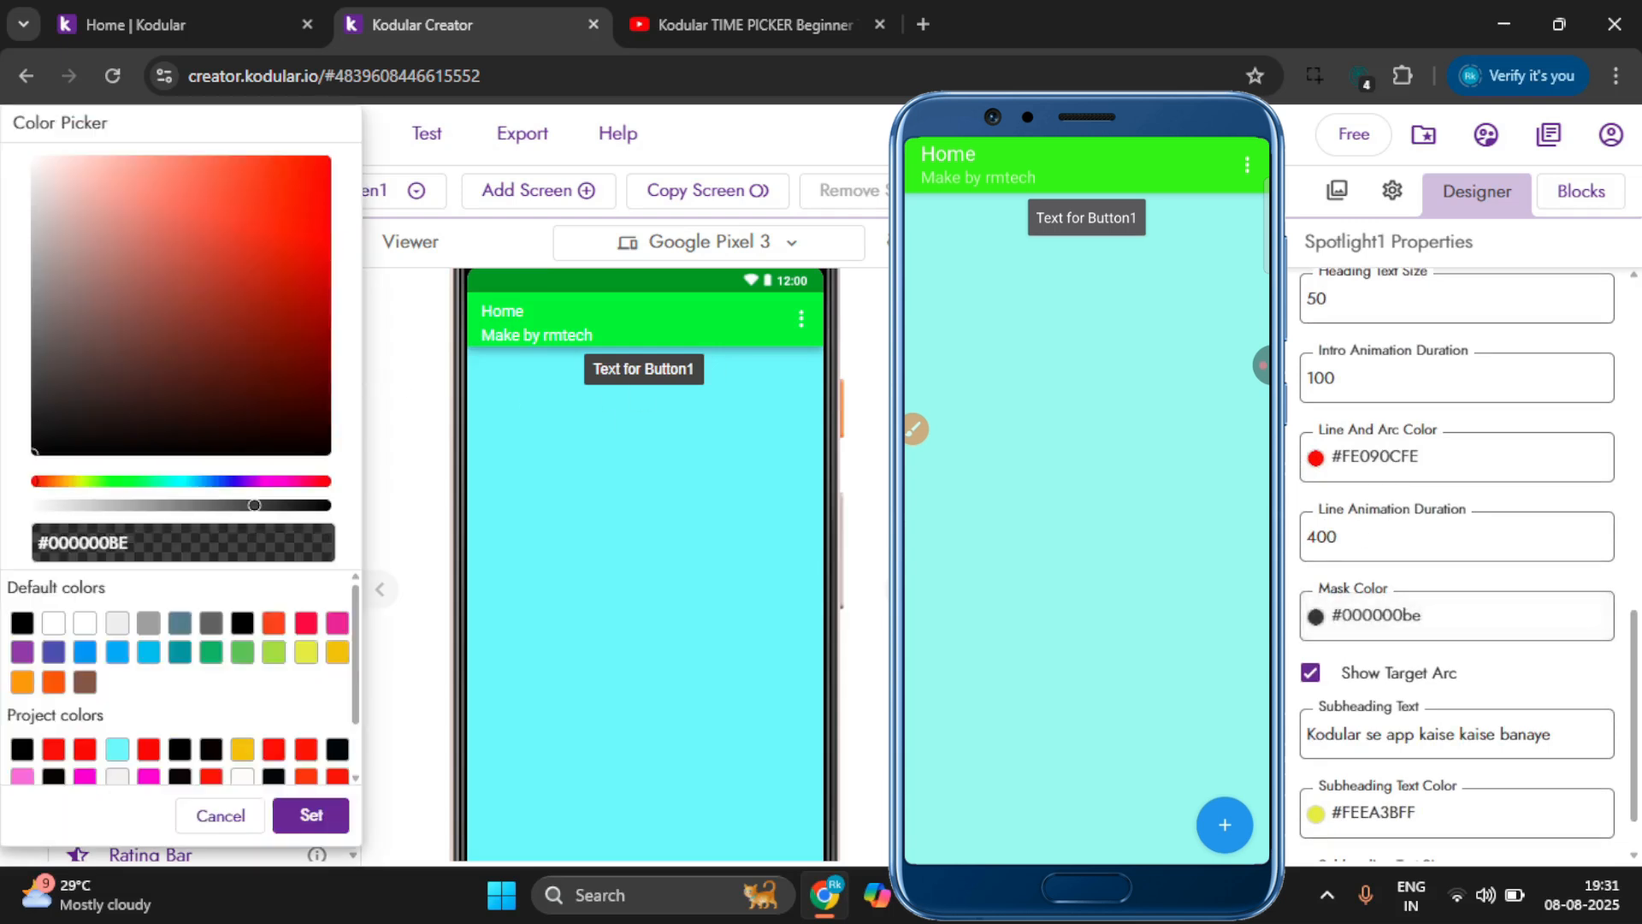
click(215, 815)
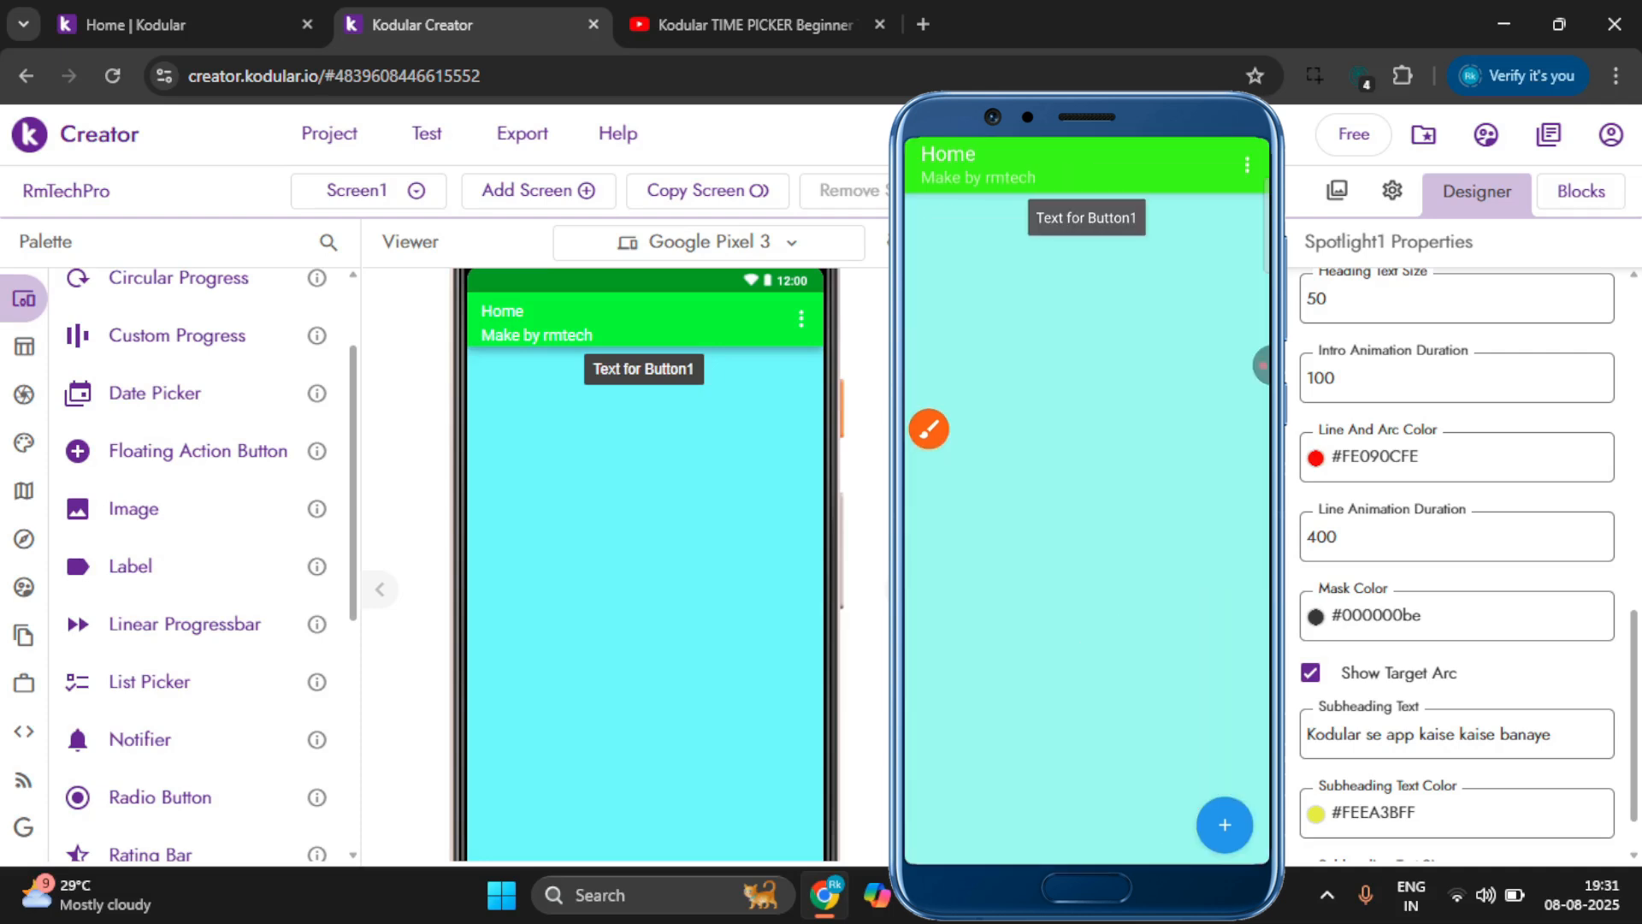
click(1403, 631)
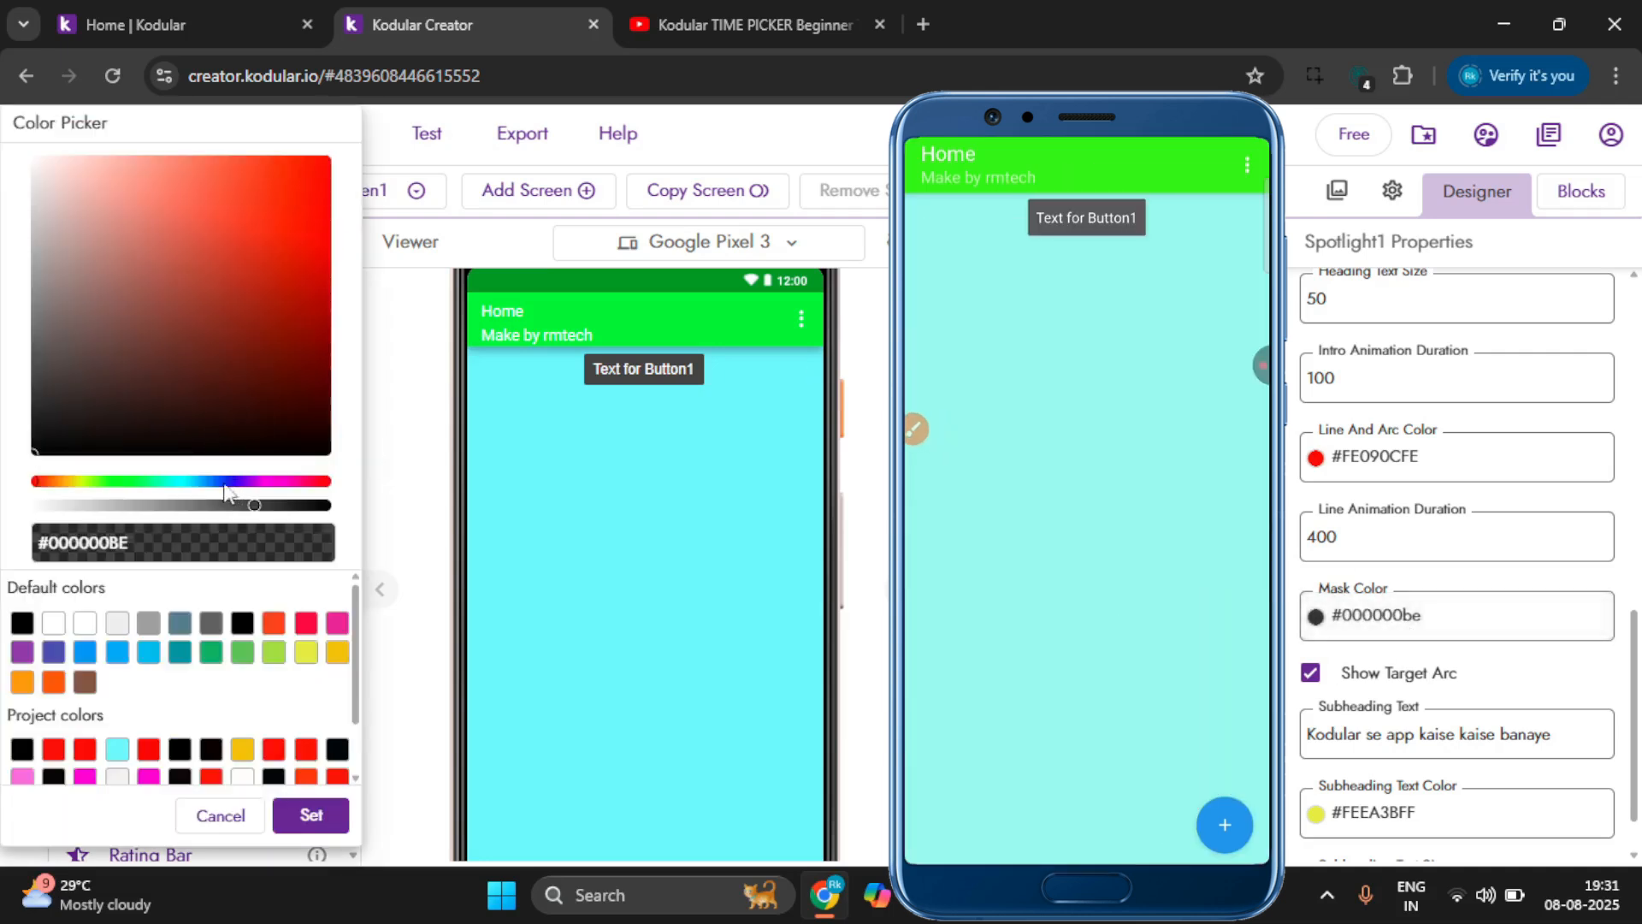
click(129, 481)
drag(319, 170, 325, 157)
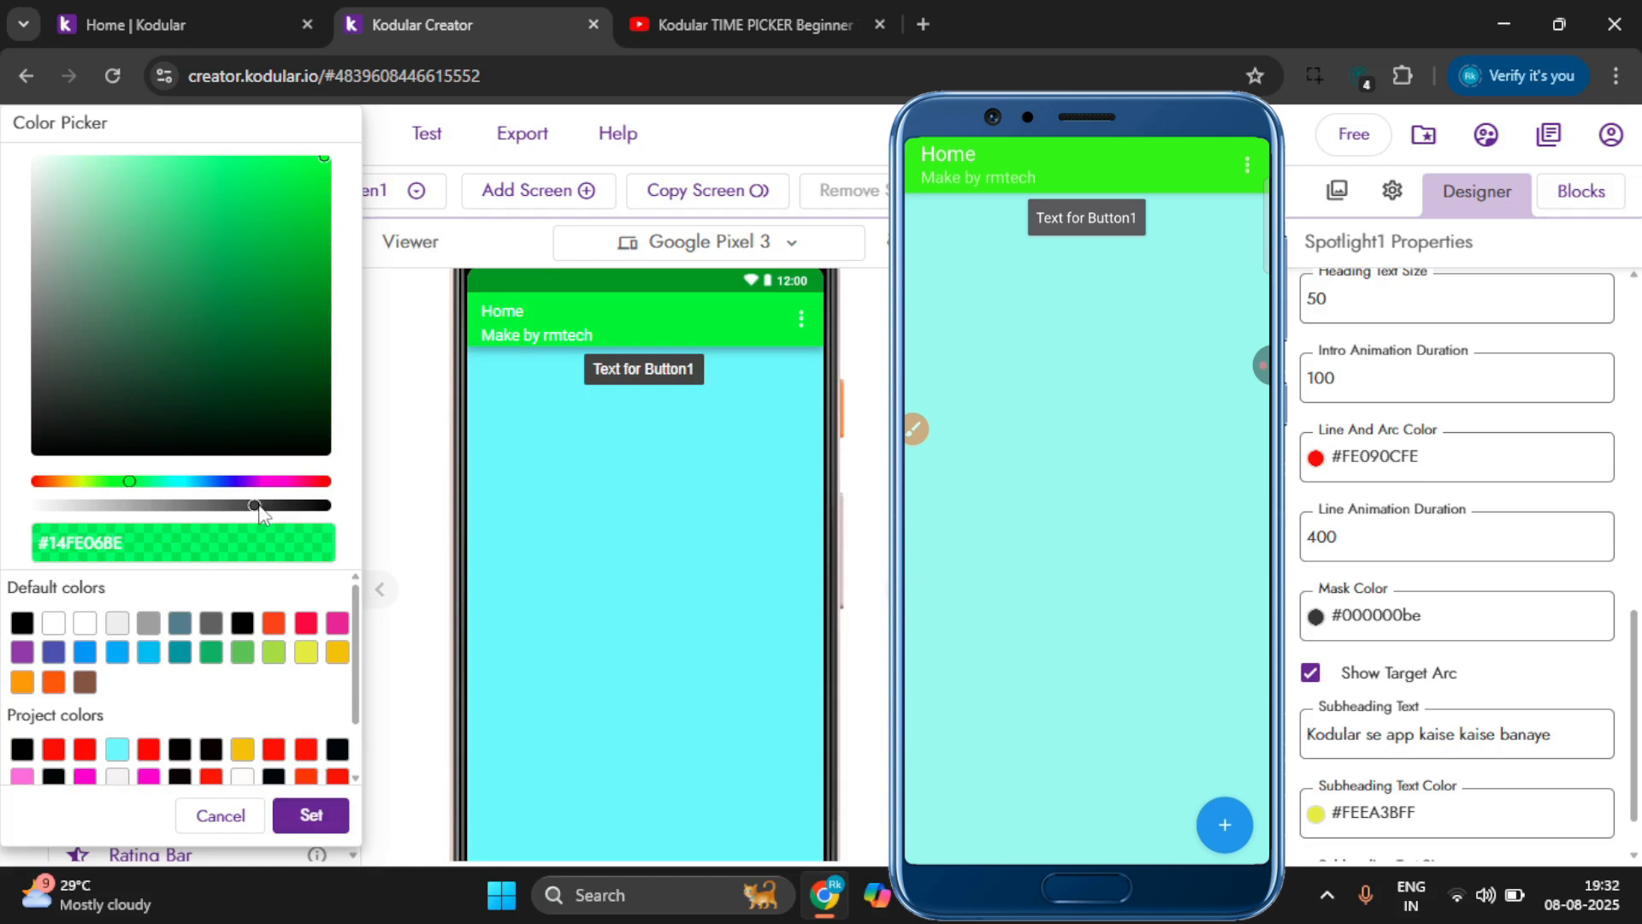
drag(256, 508, 339, 503)
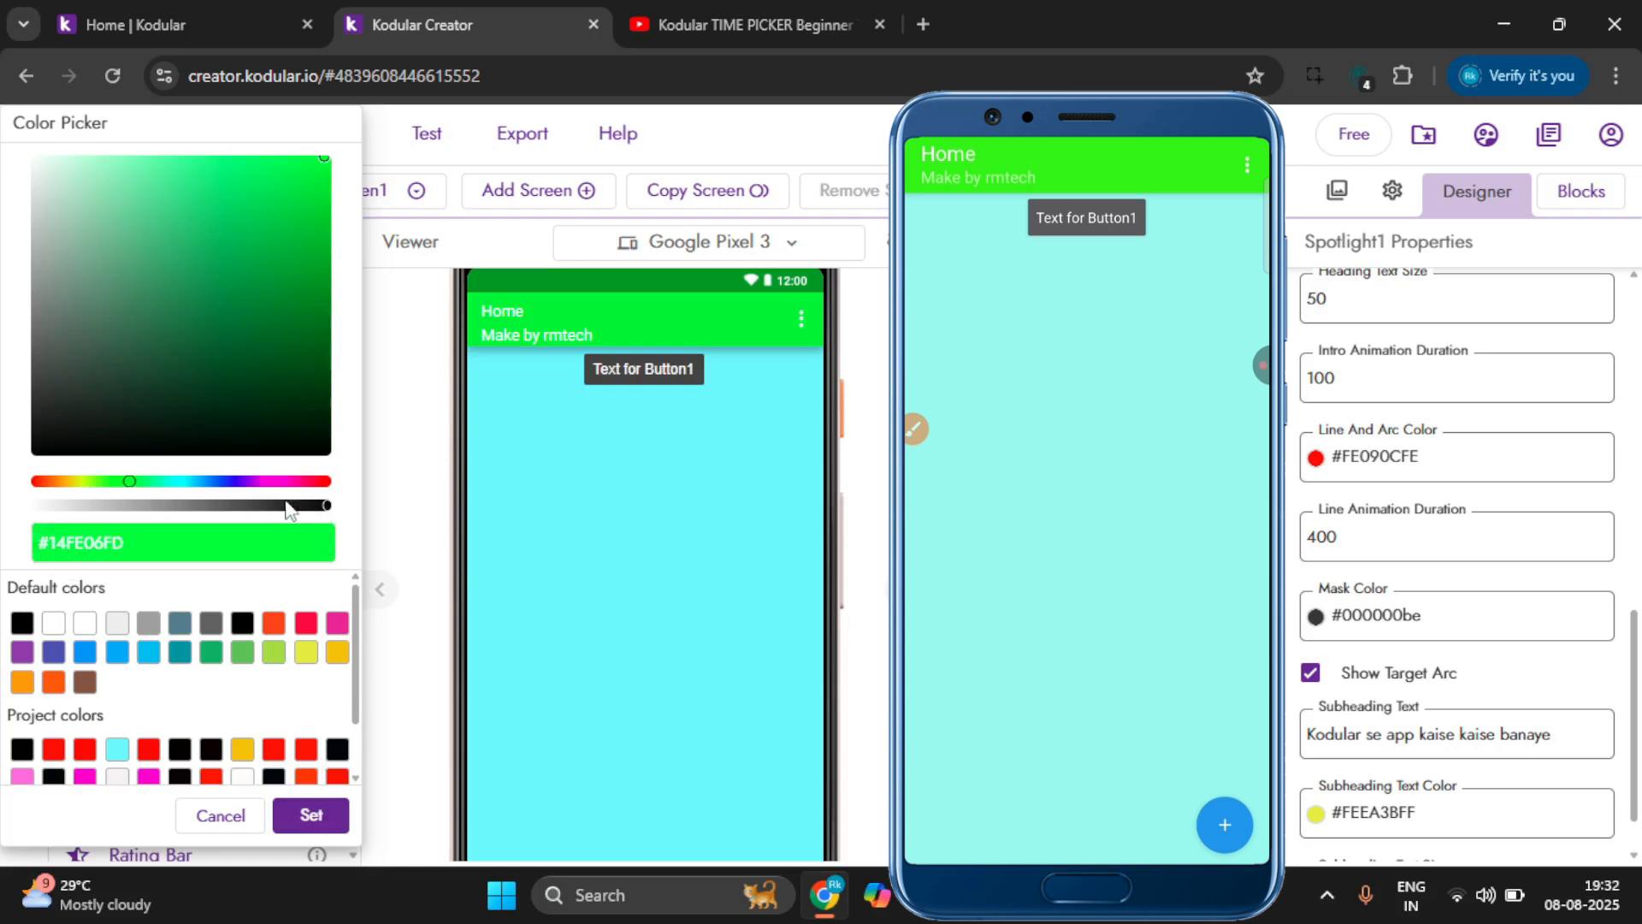
click(210, 505)
click(241, 505)
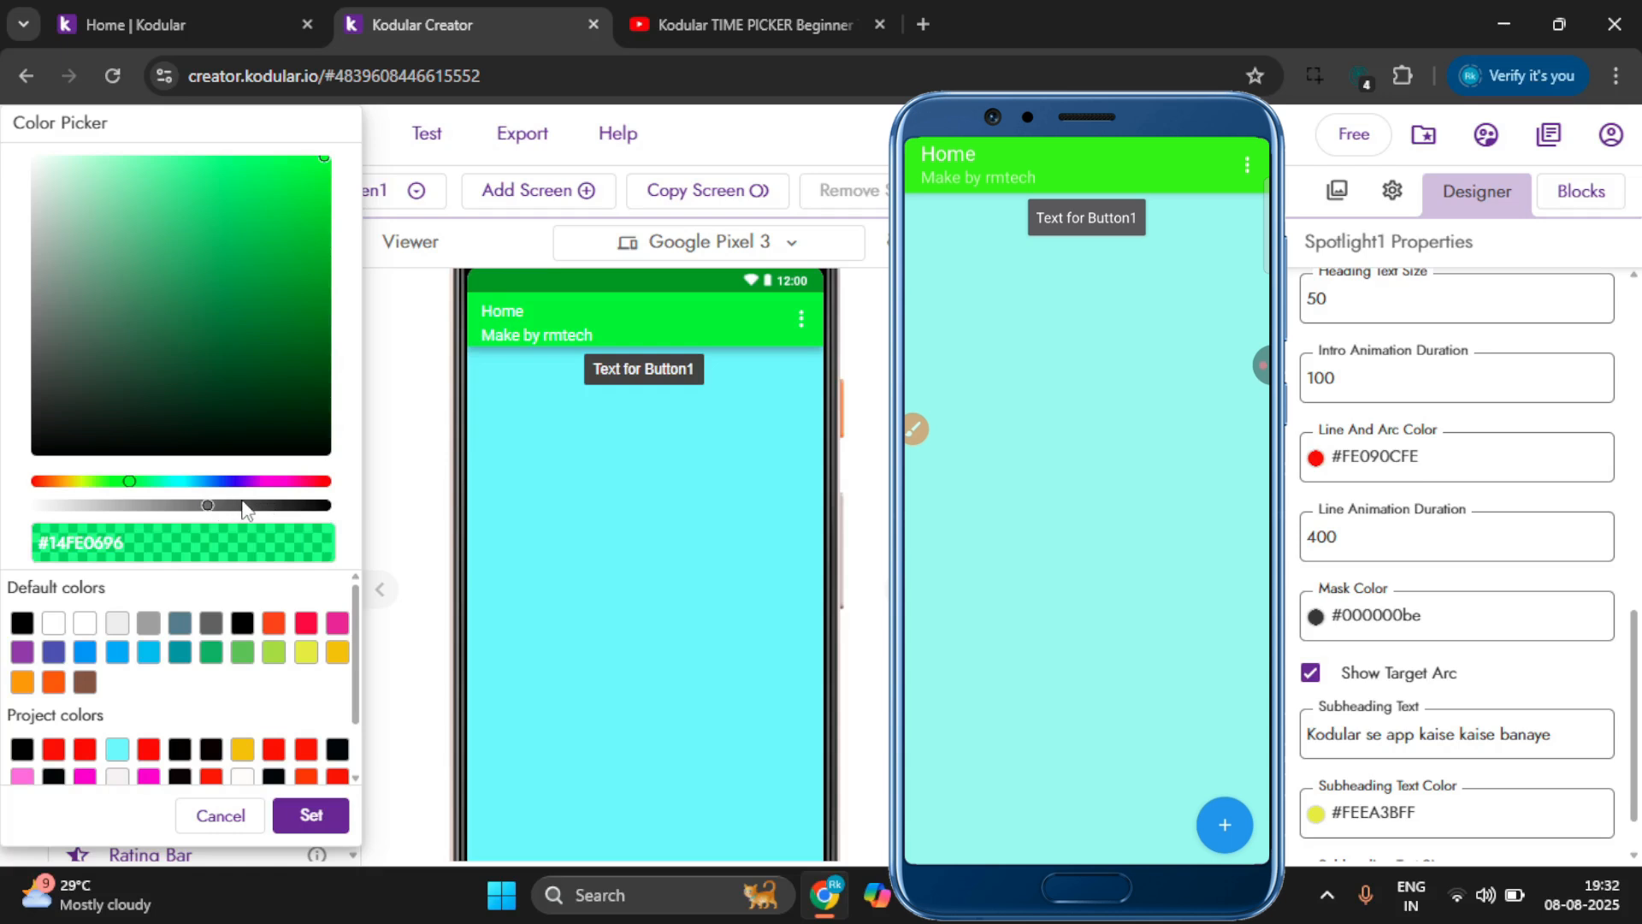
click(268, 506)
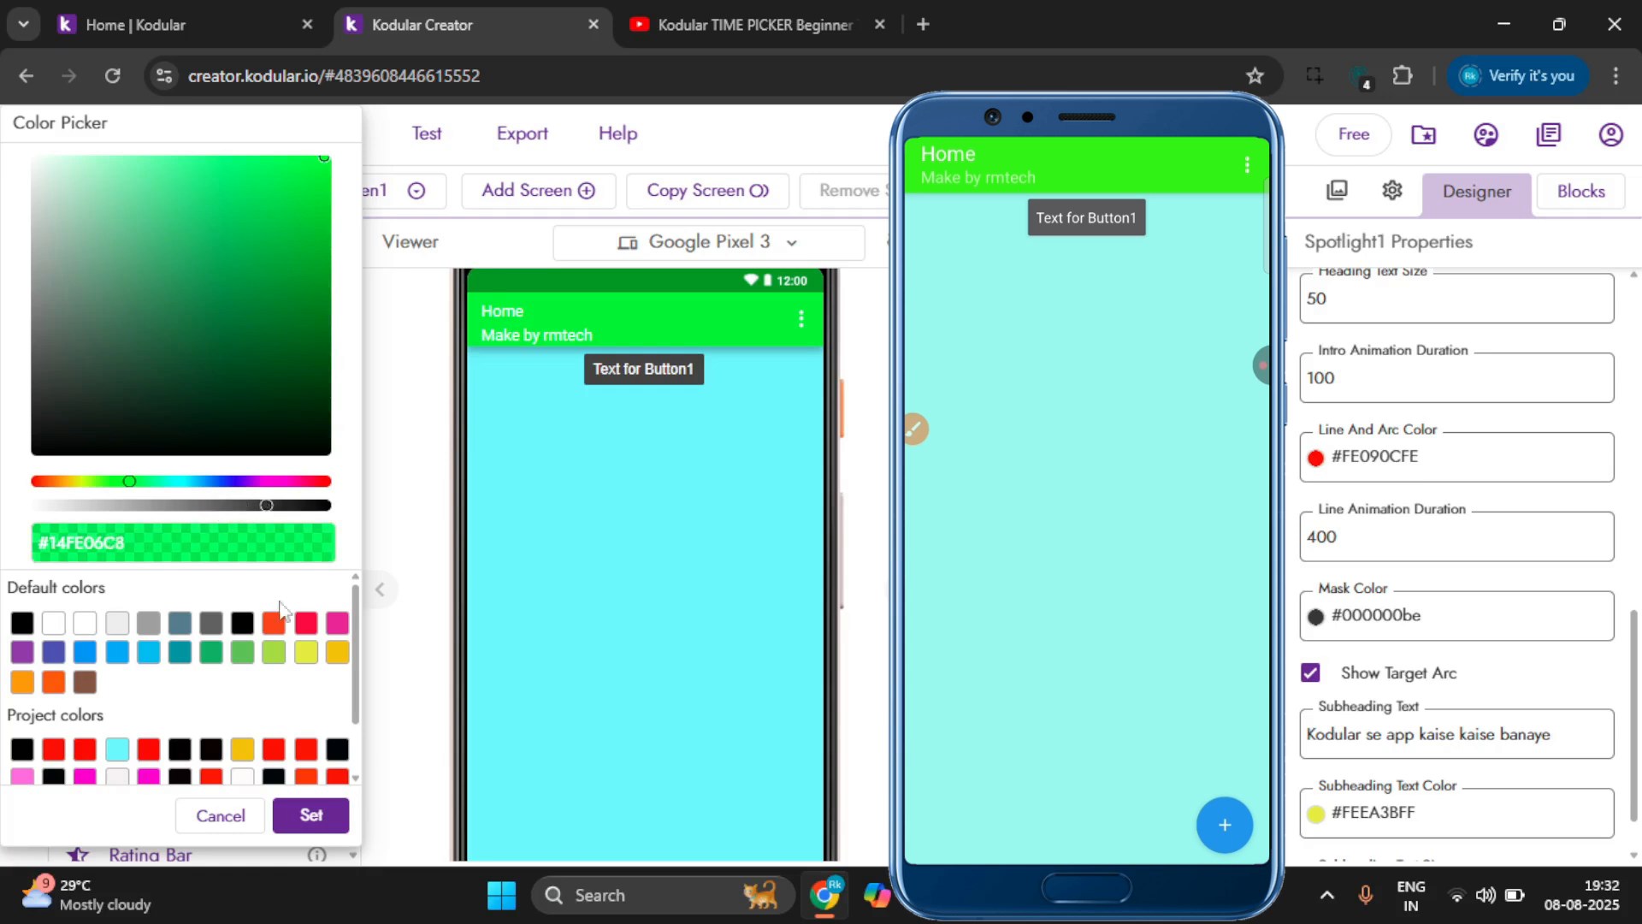
click(323, 826)
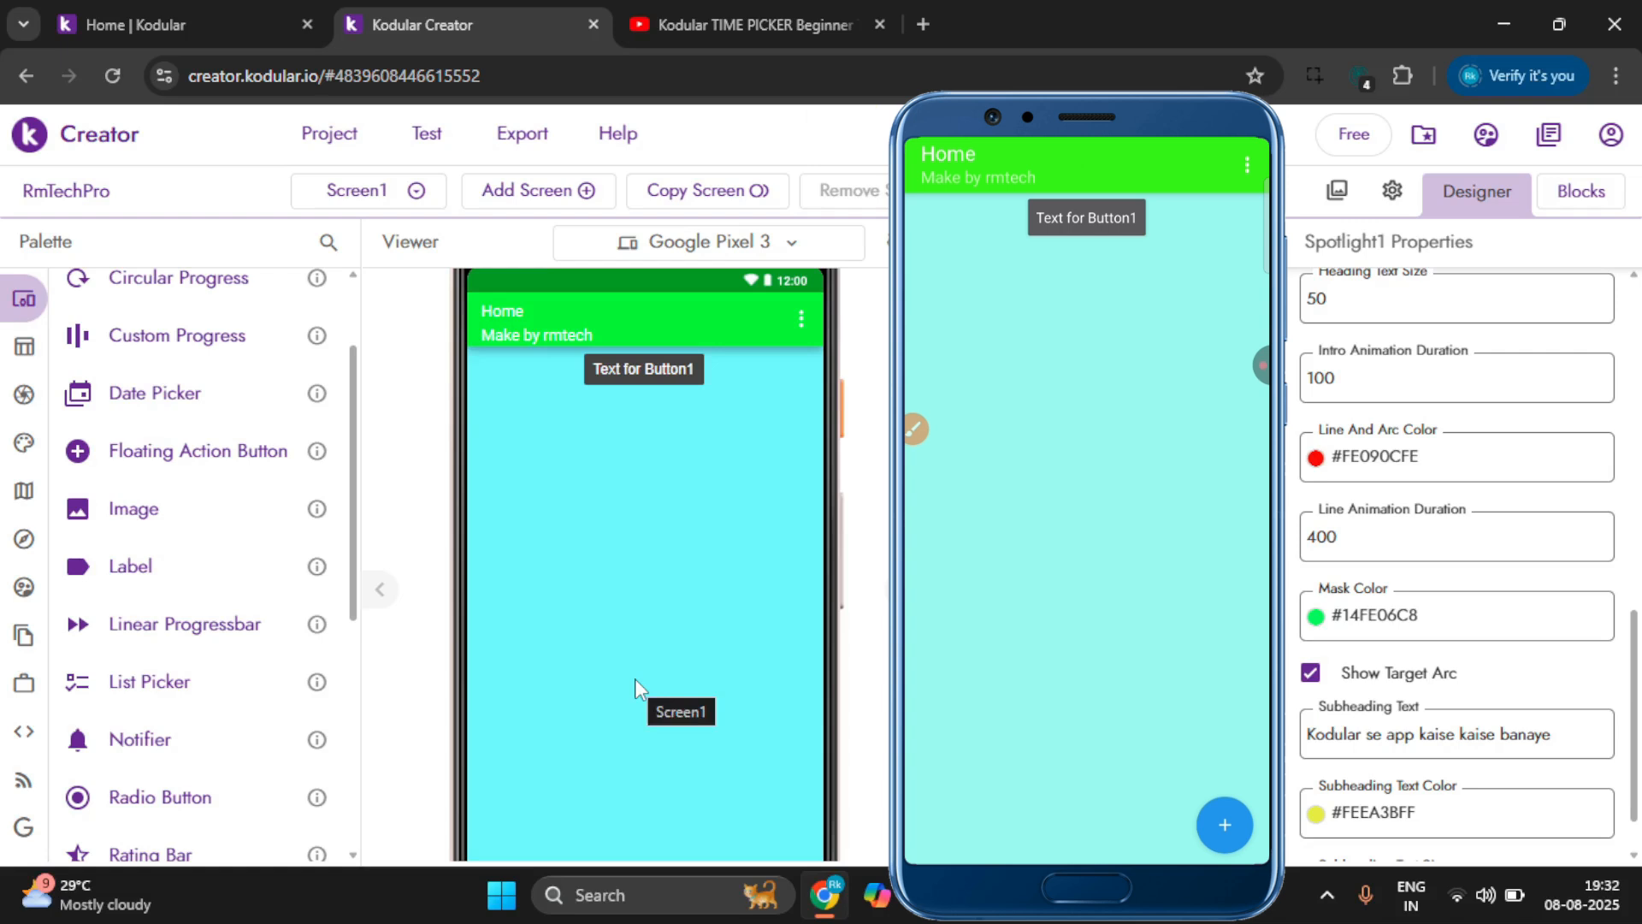
Change Spotlight1's Mask Color to the semi-transparent near-black #010800C8.
scroll(1452, 710, down, 1)
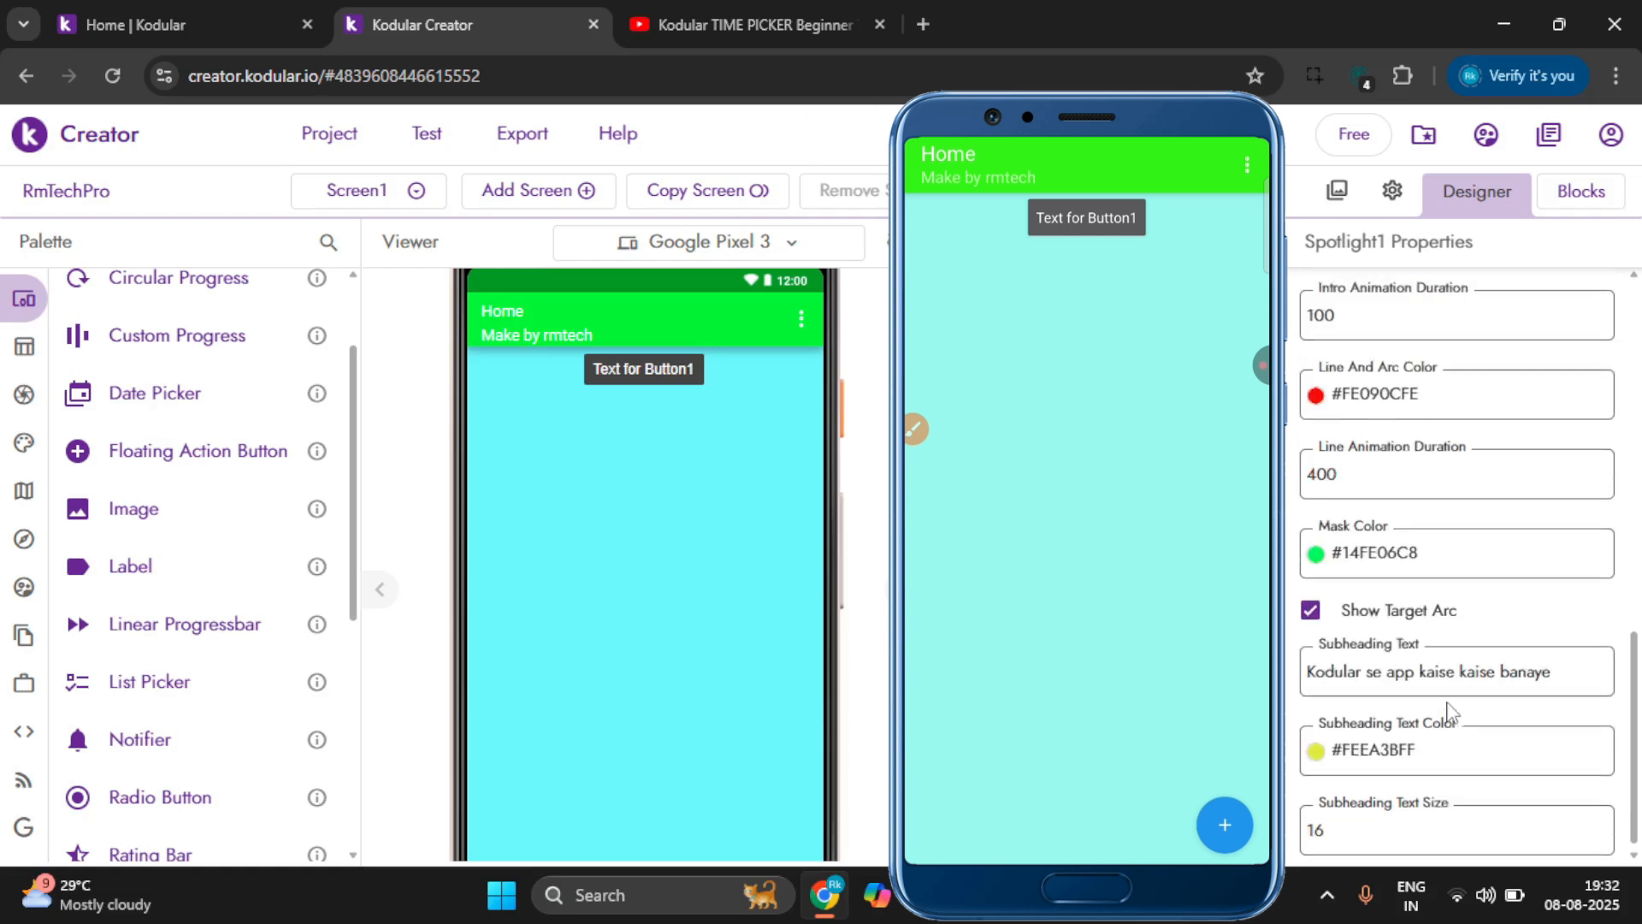
click(1382, 555)
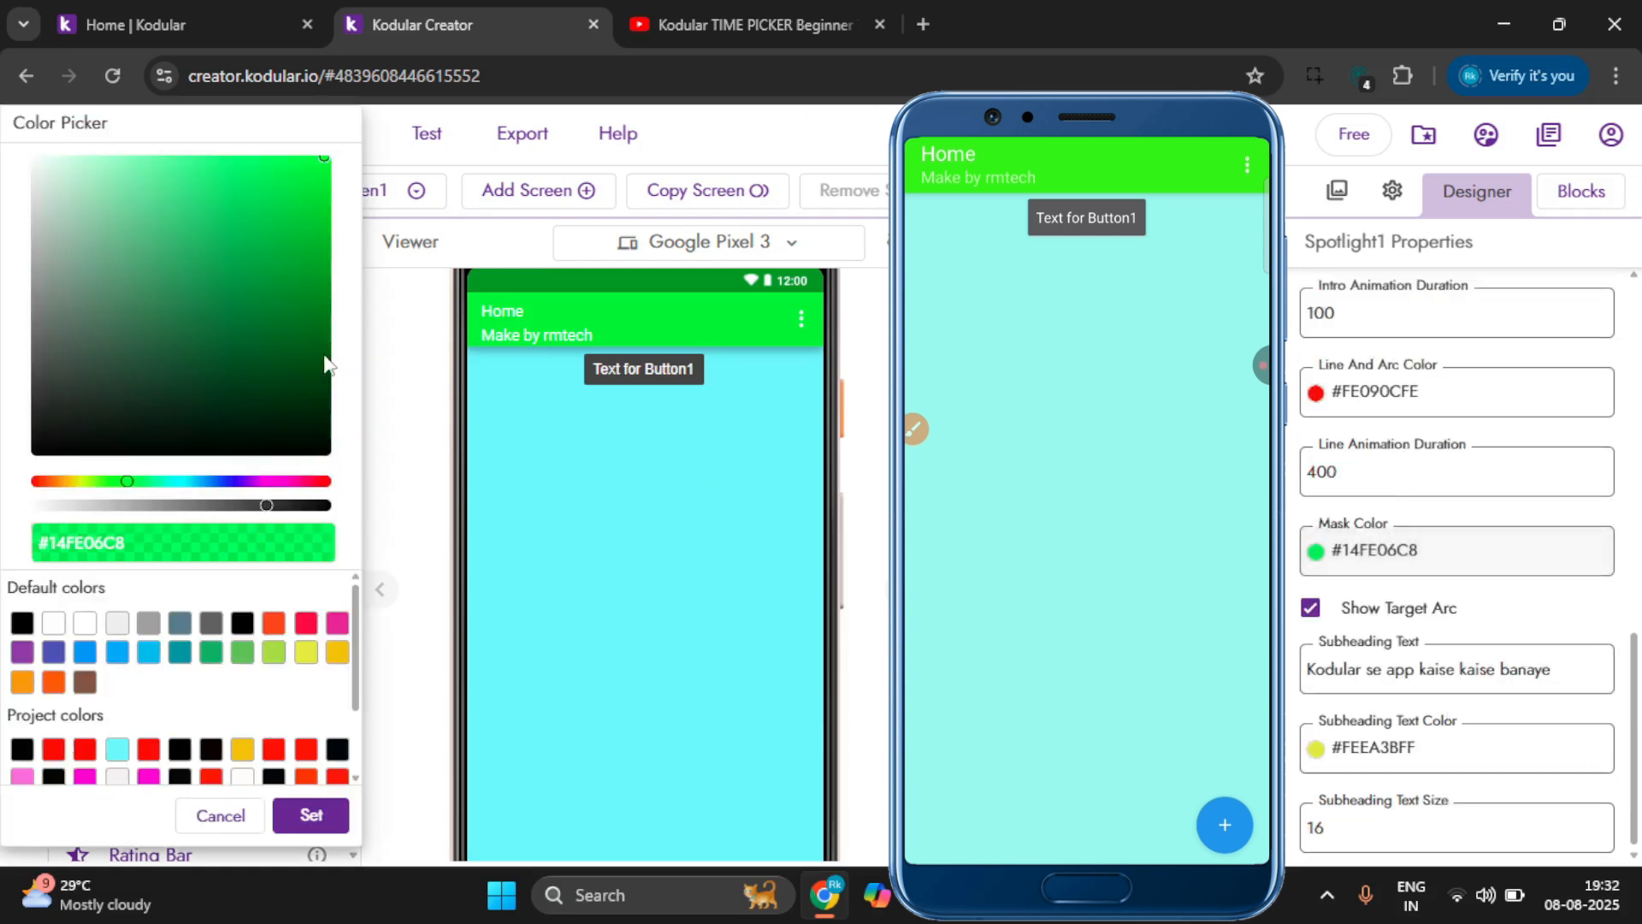
click(318, 451)
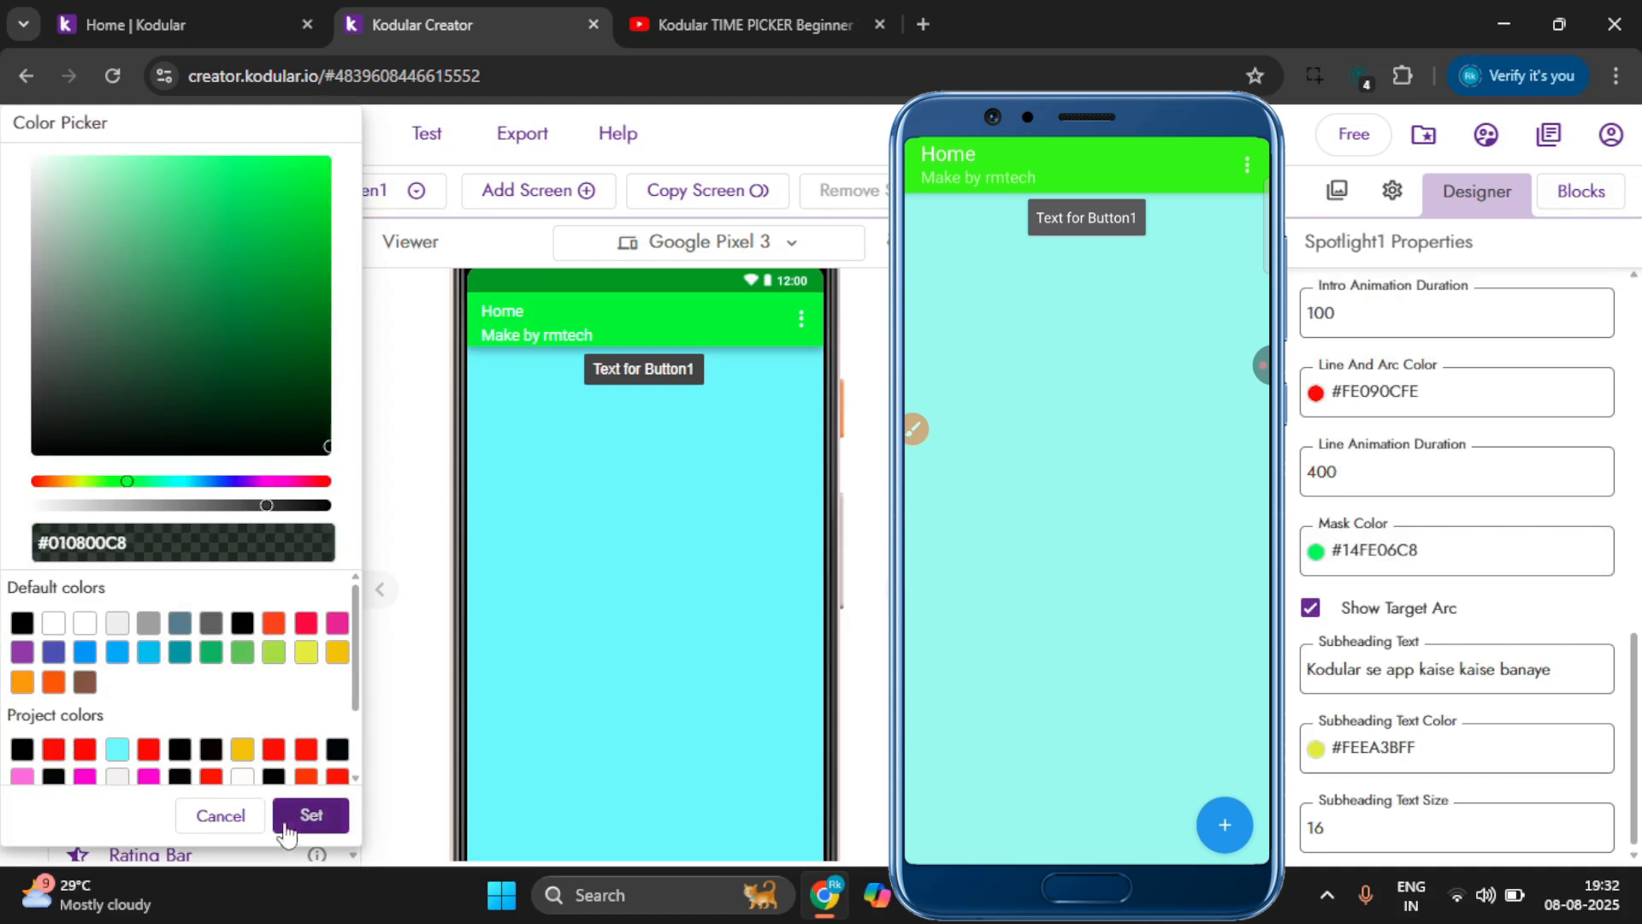
click(313, 816)
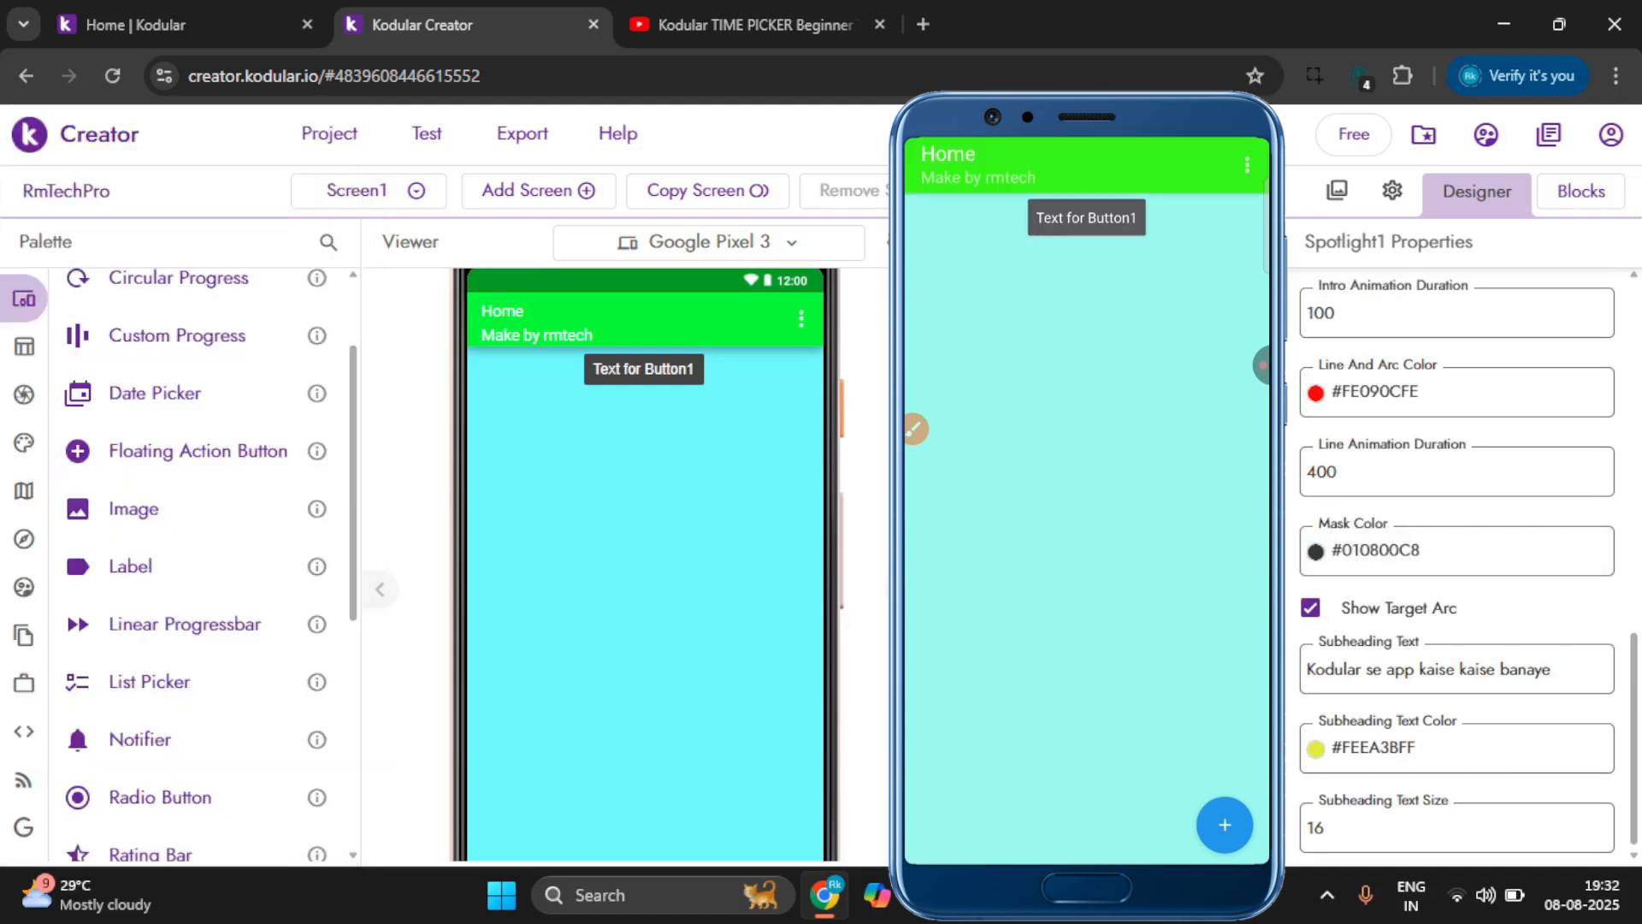
Turn off Show Target Arc for Spotlight1.
scroll(1390, 680, down, 1)
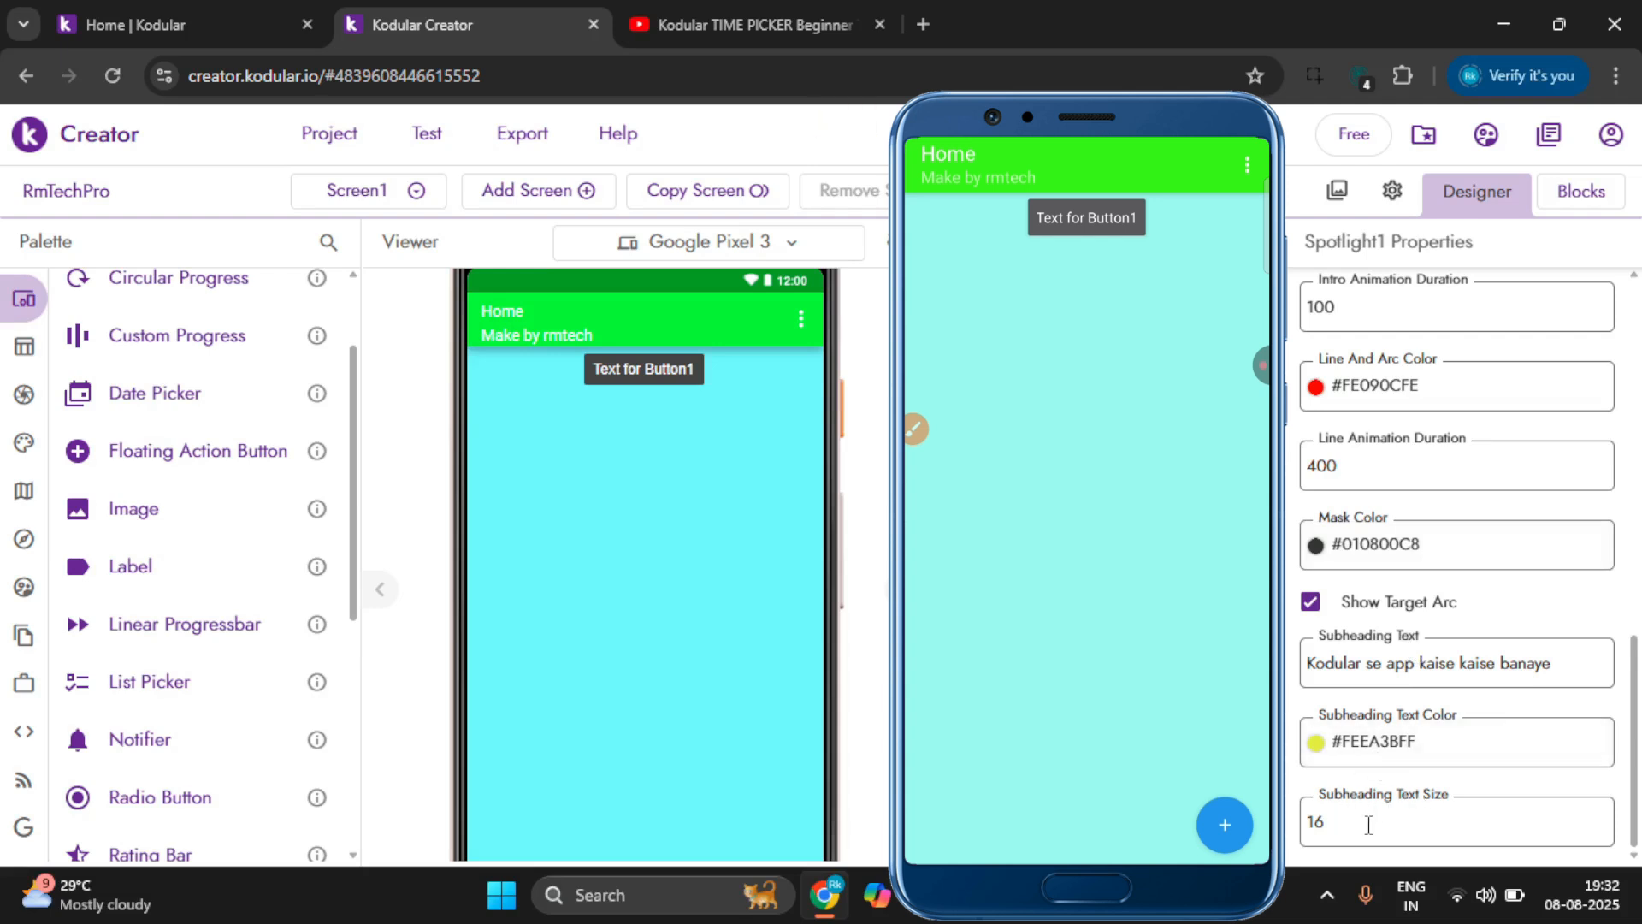
drag(1368, 825, 1293, 831)
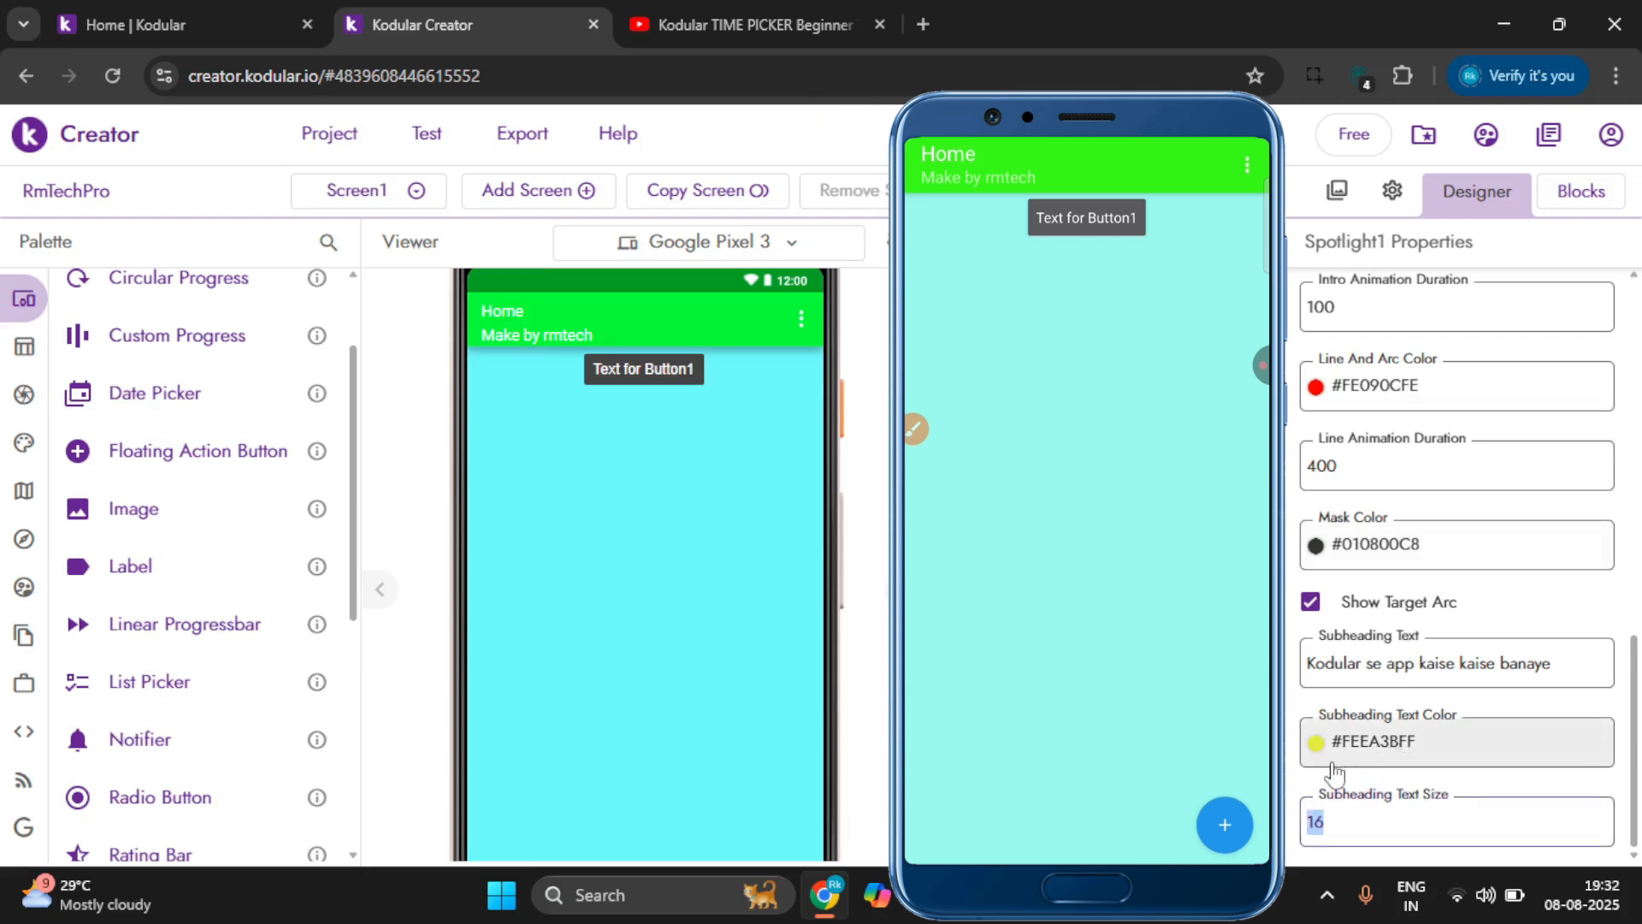
click(1314, 788)
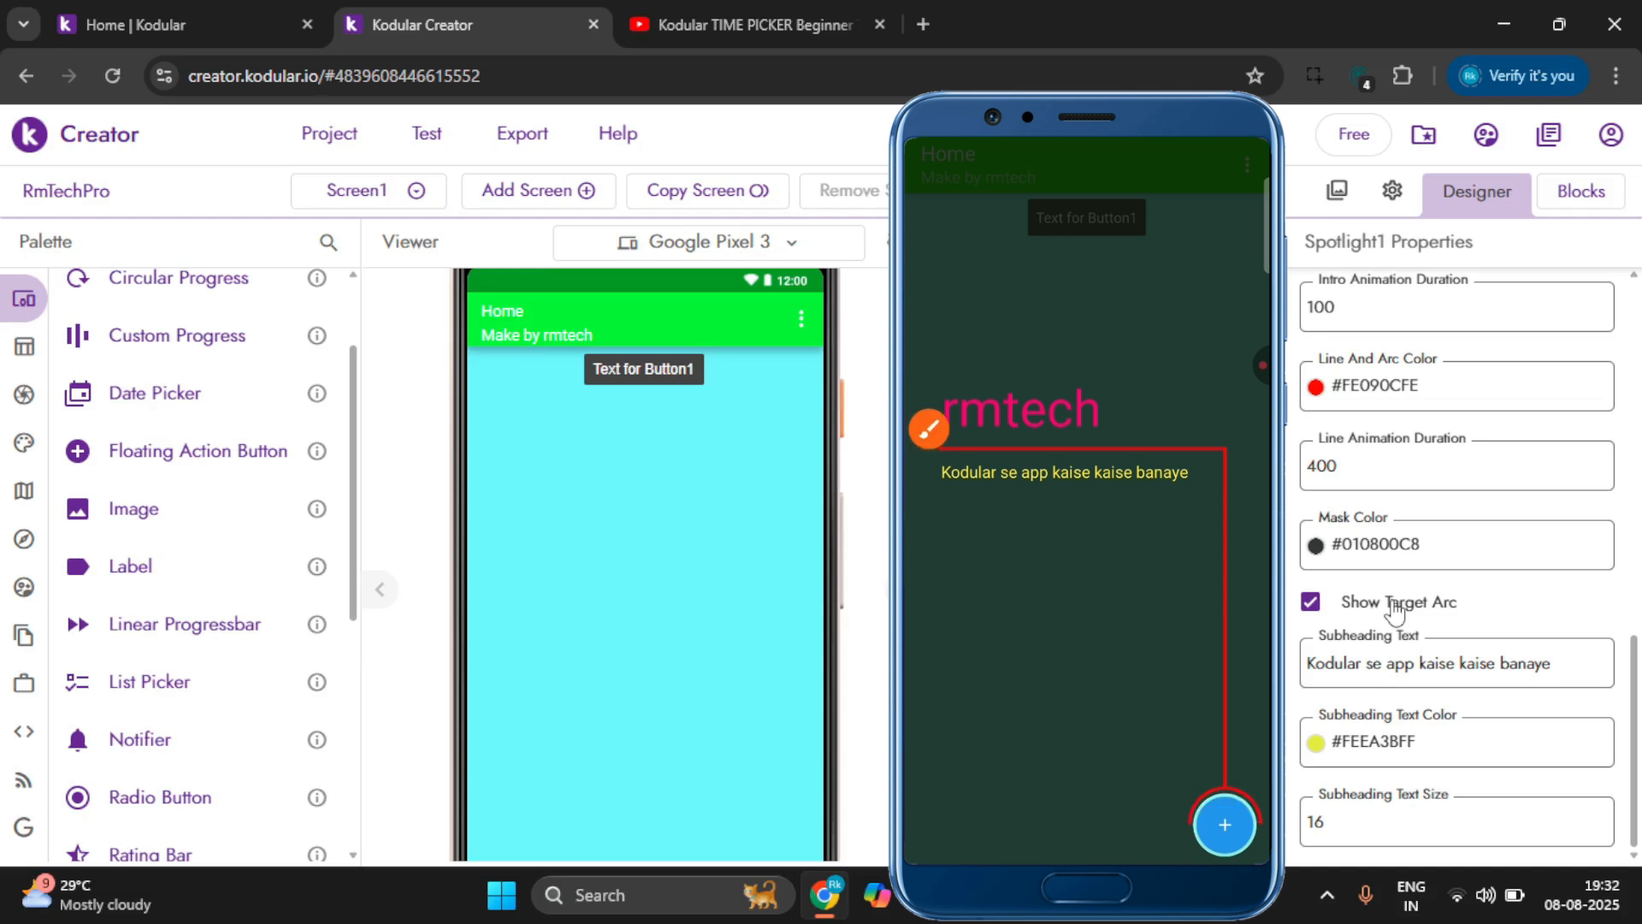
click(1394, 606)
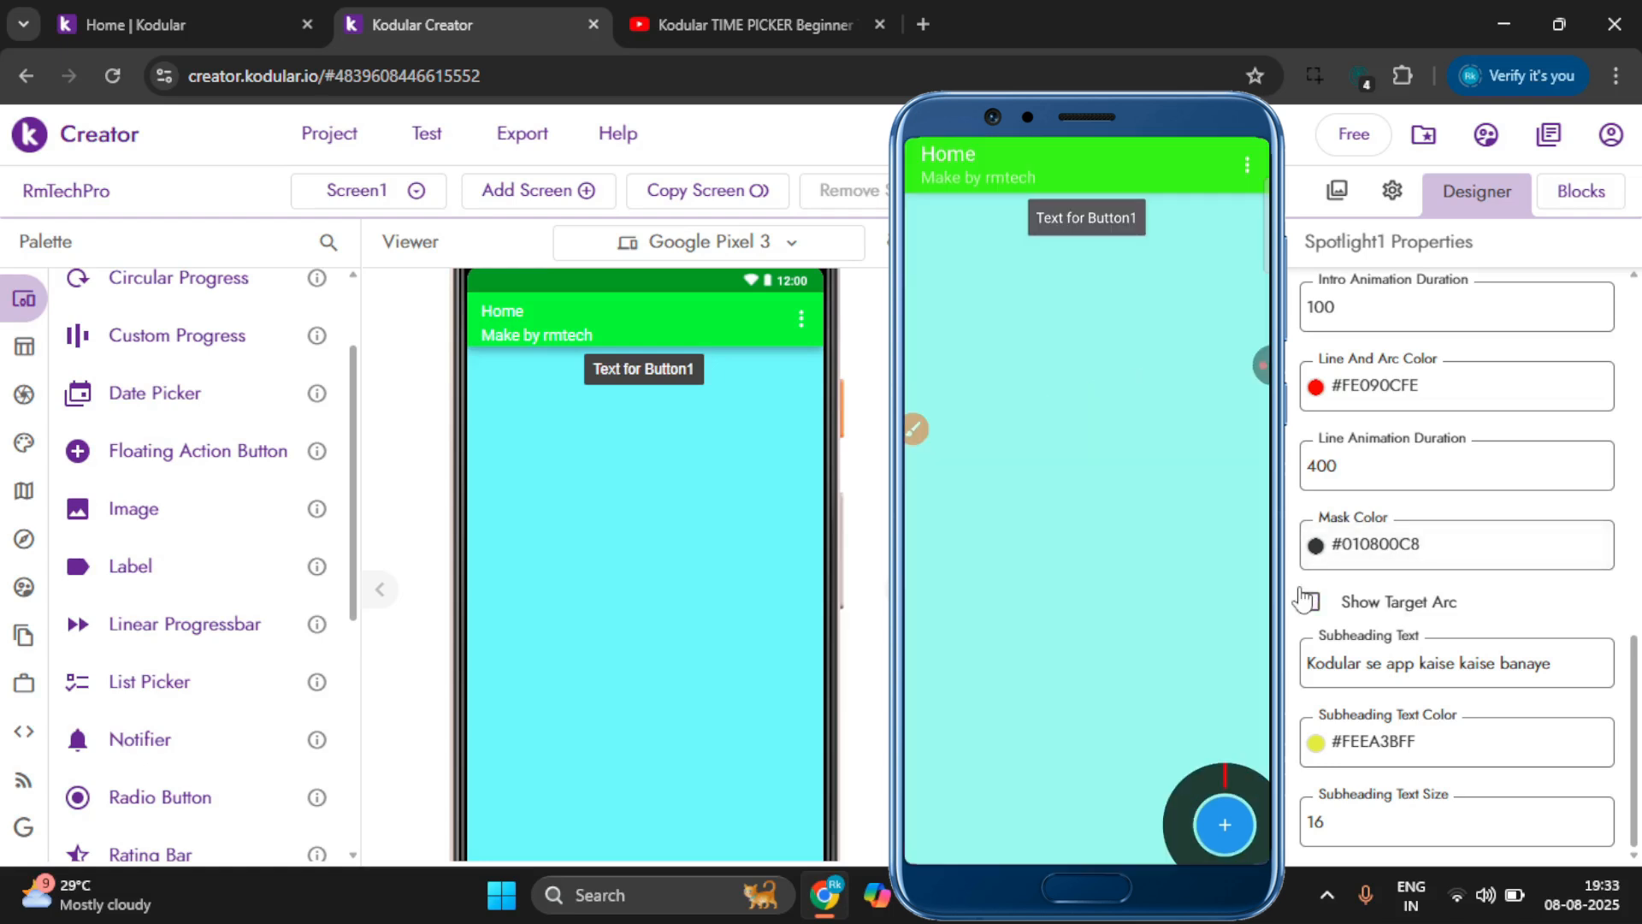
Delete Spotlight1, Button1 and Floating_Action_Button1 from Screen1, confirming each deletion.
scroll(1424, 744, up, 10)
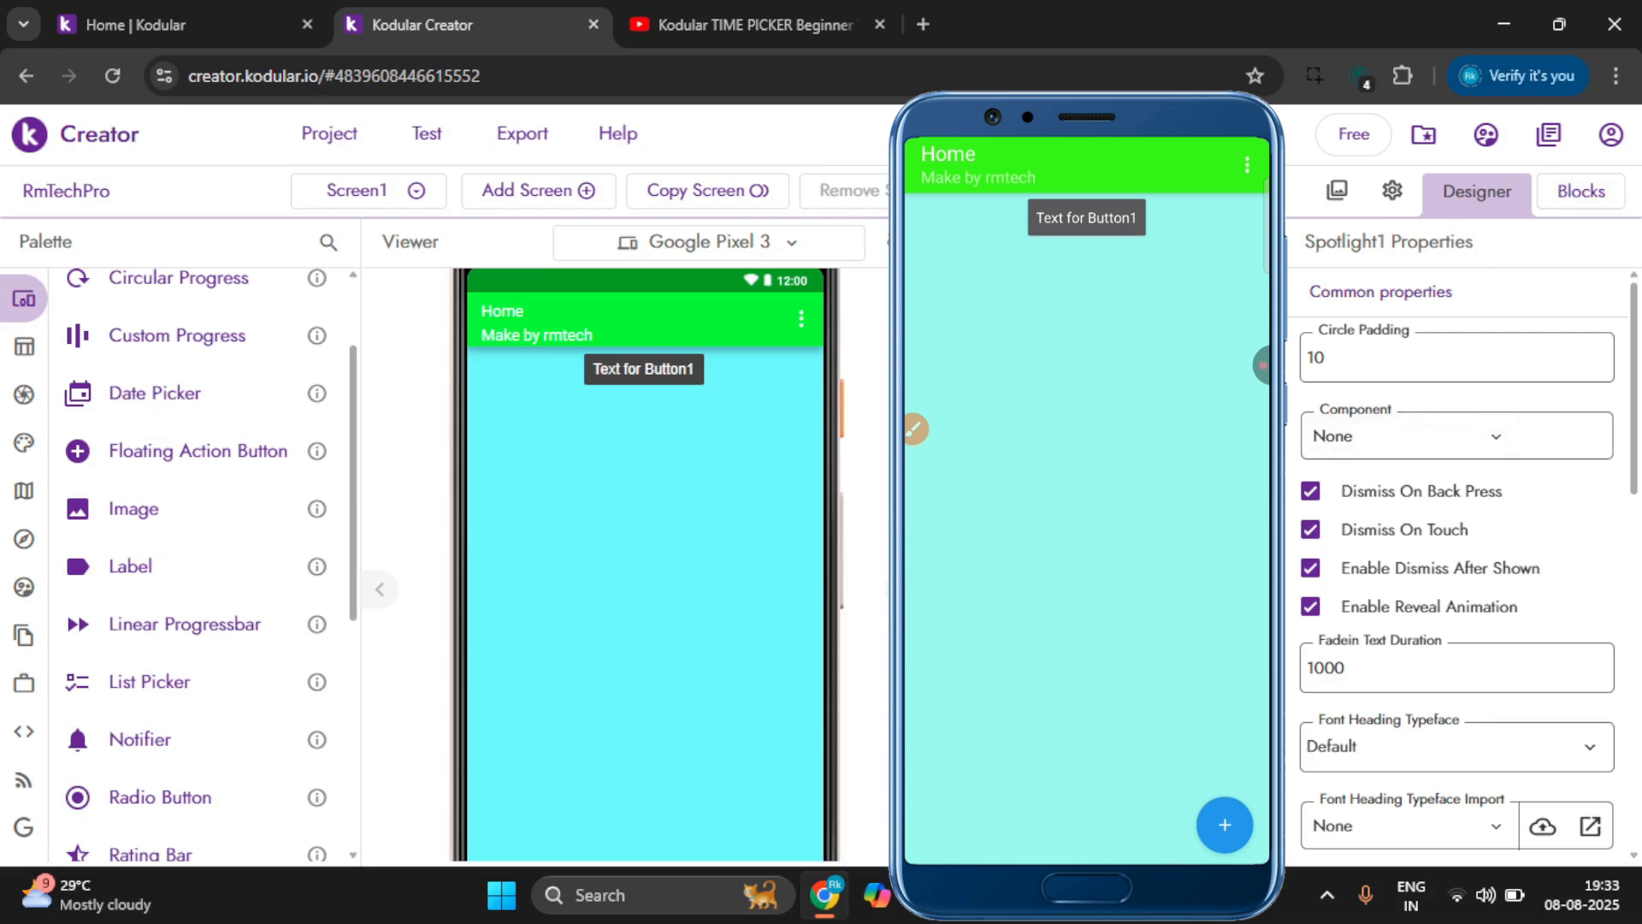
key(Delete)
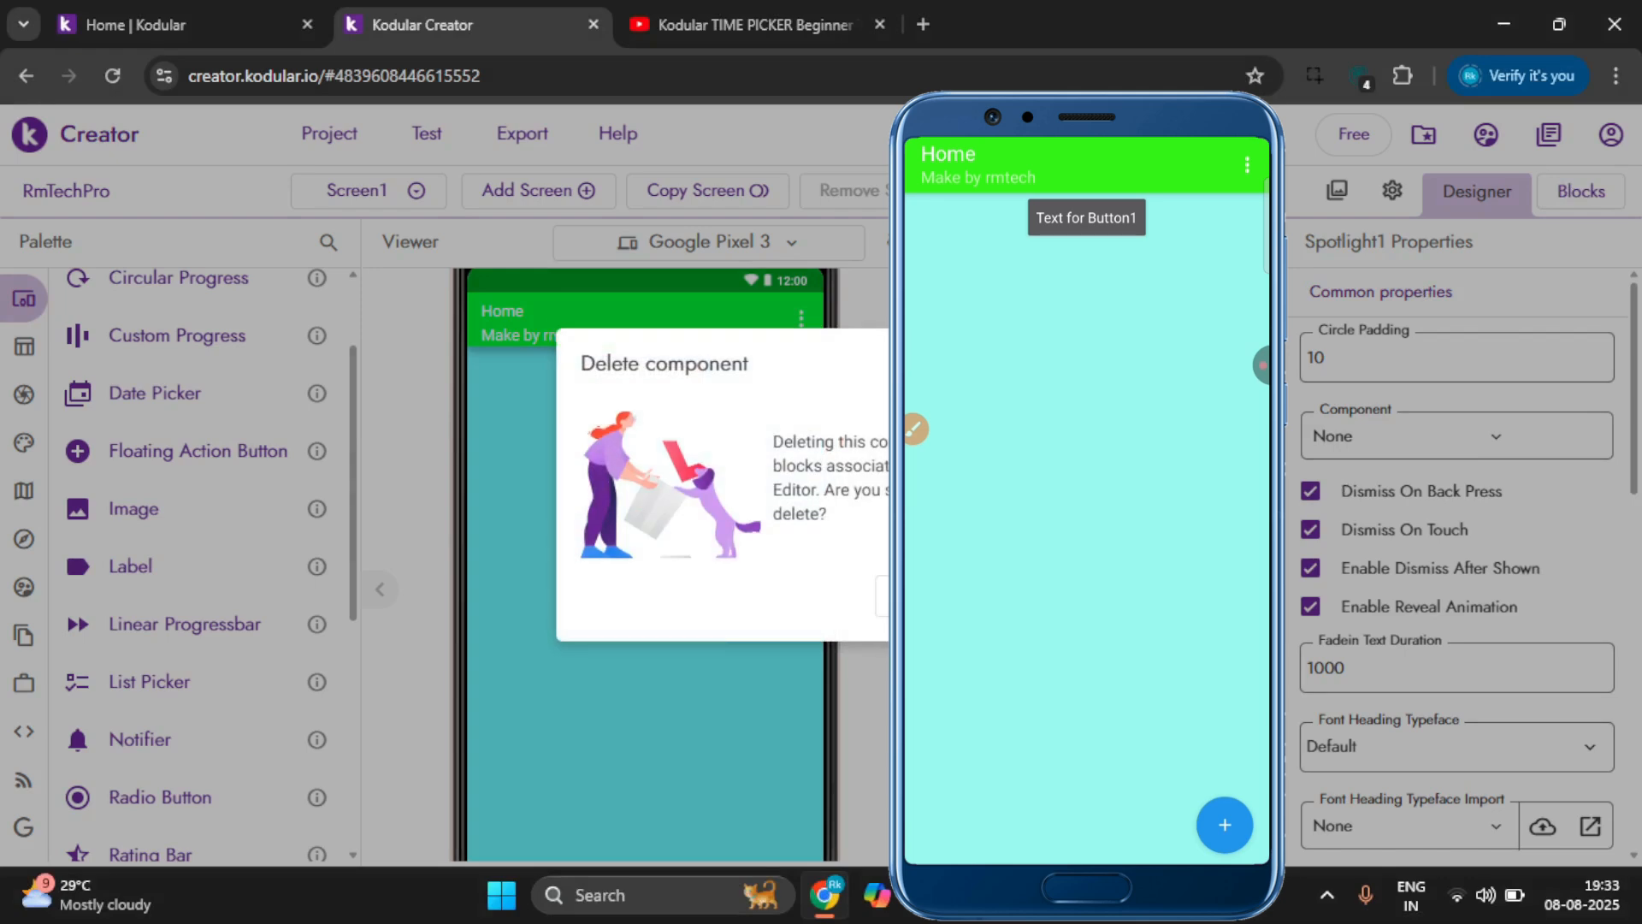
key(Return)
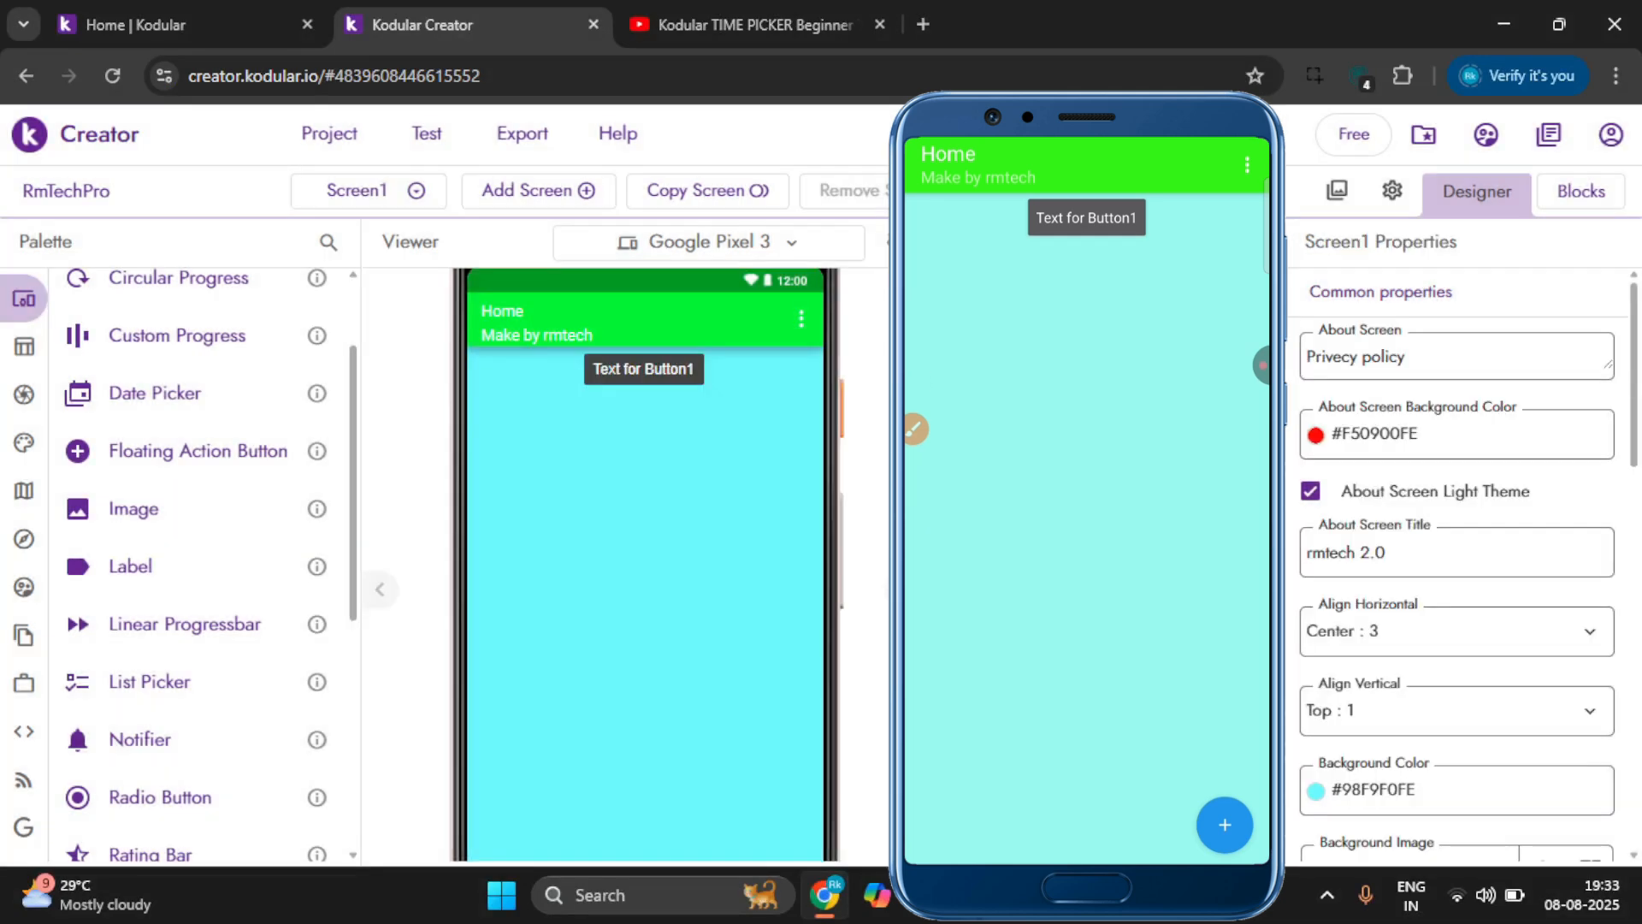
click(644, 370)
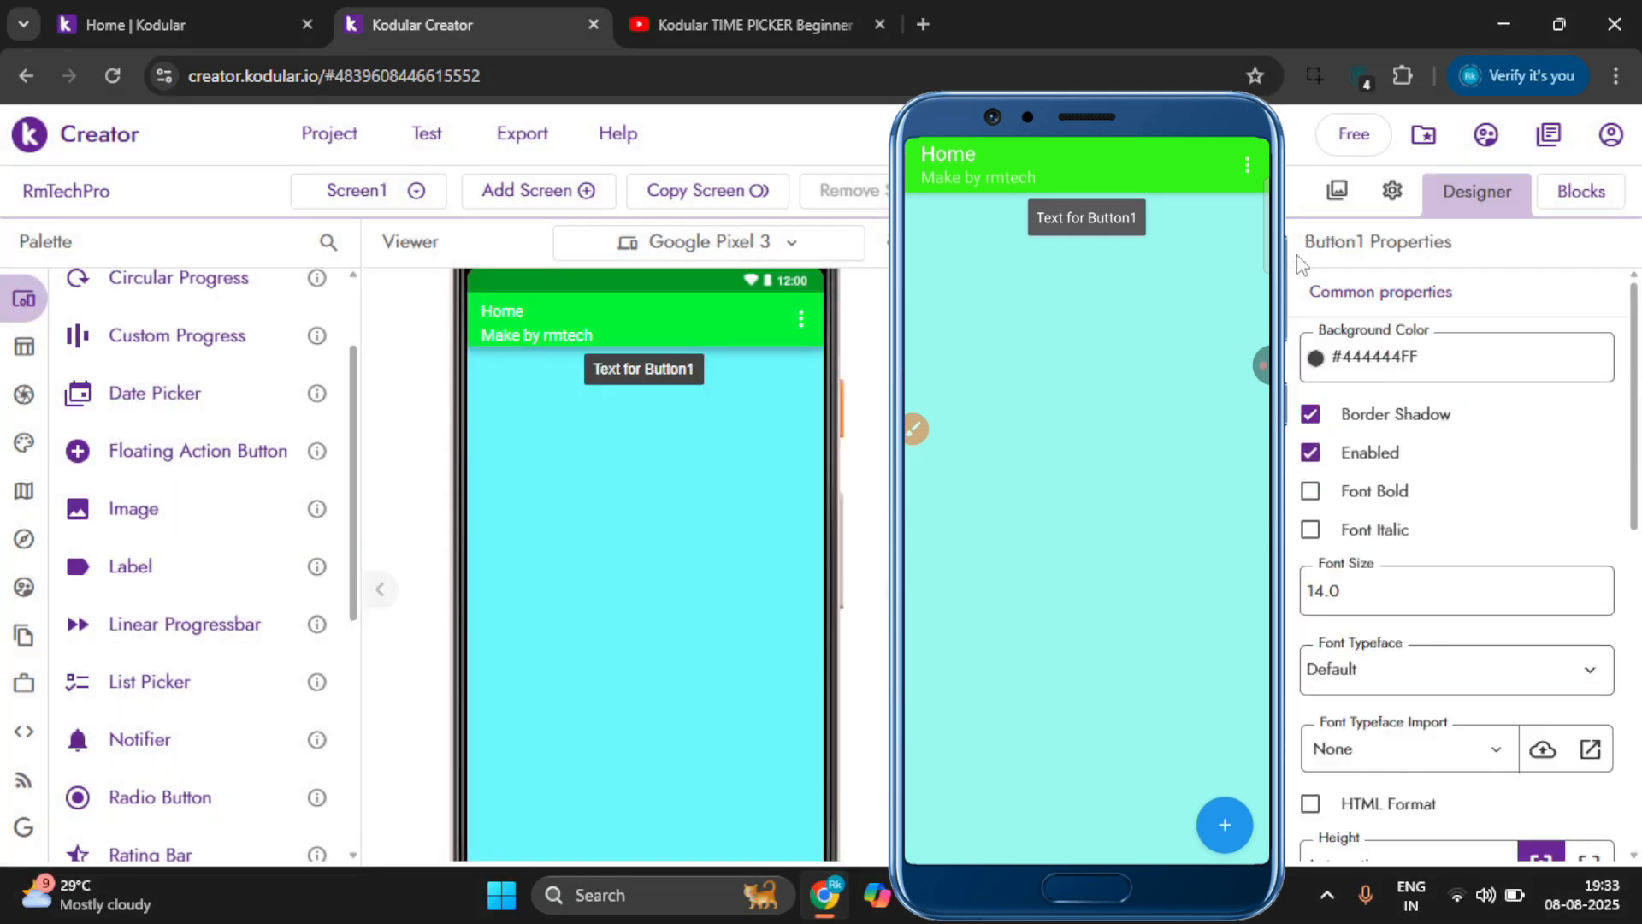
key(Delete)
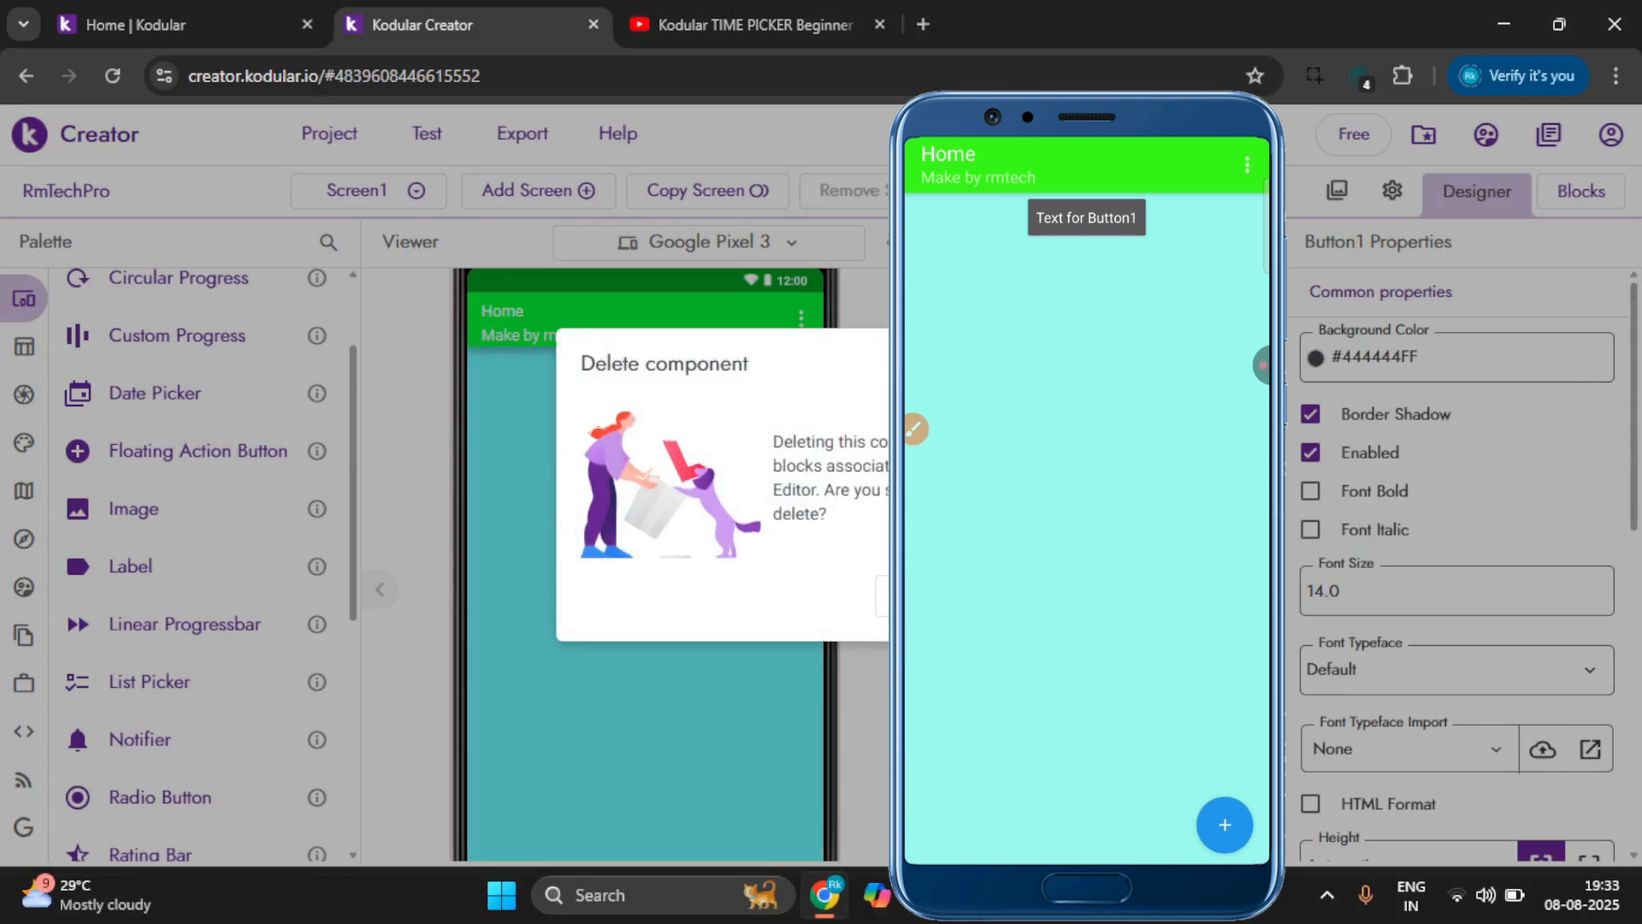
click(1018, 596)
click(1052, 329)
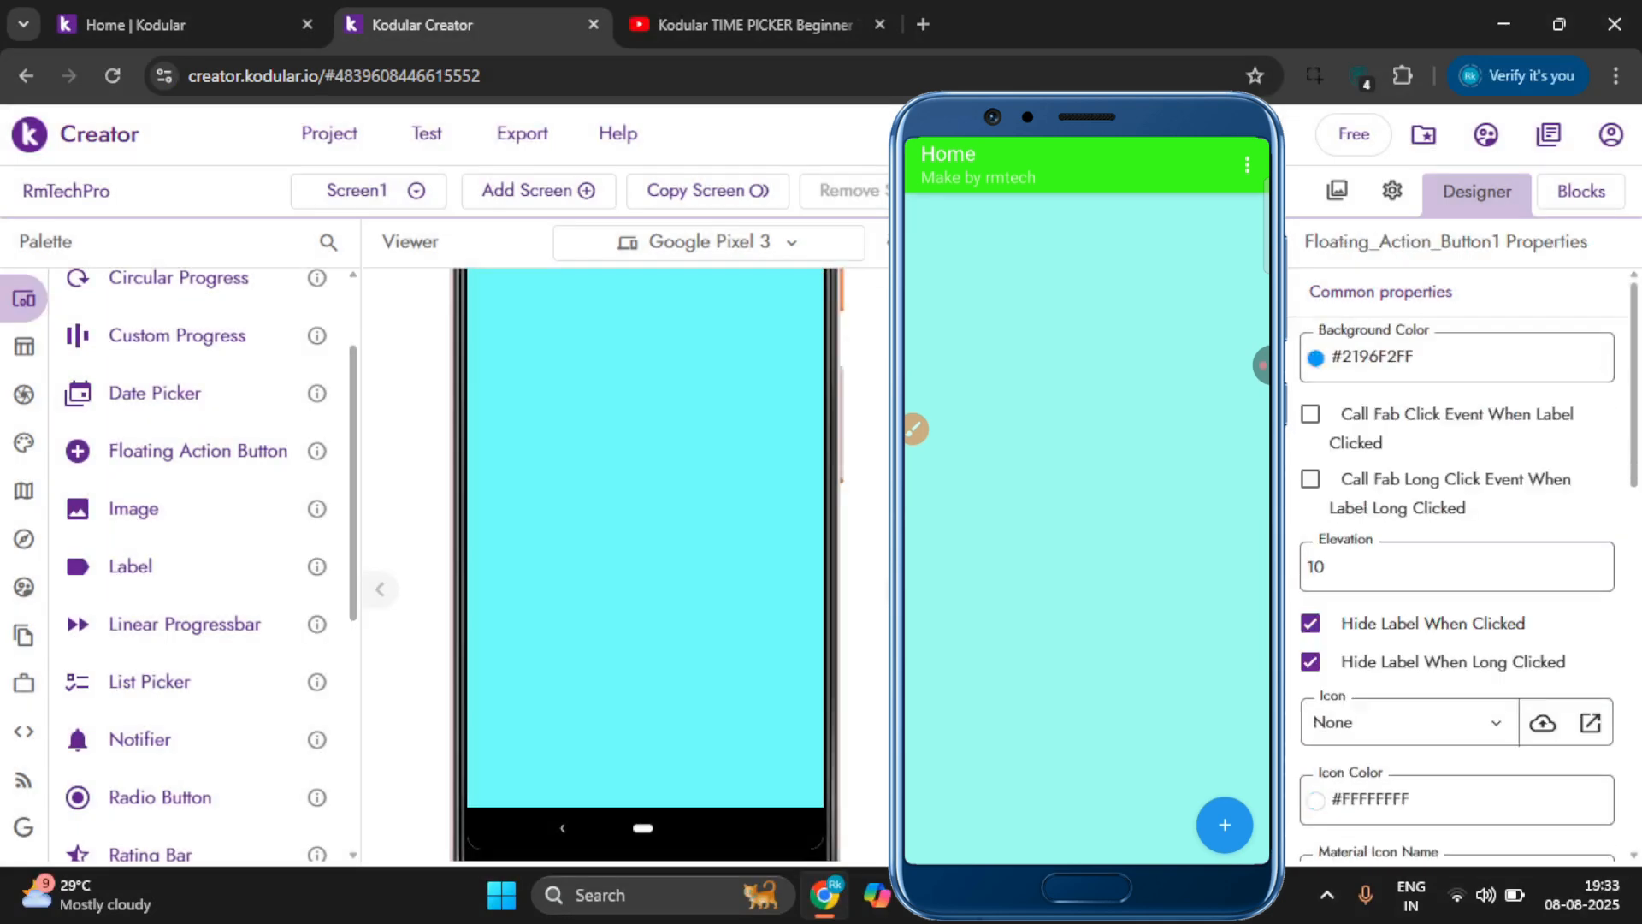
key(Delete)
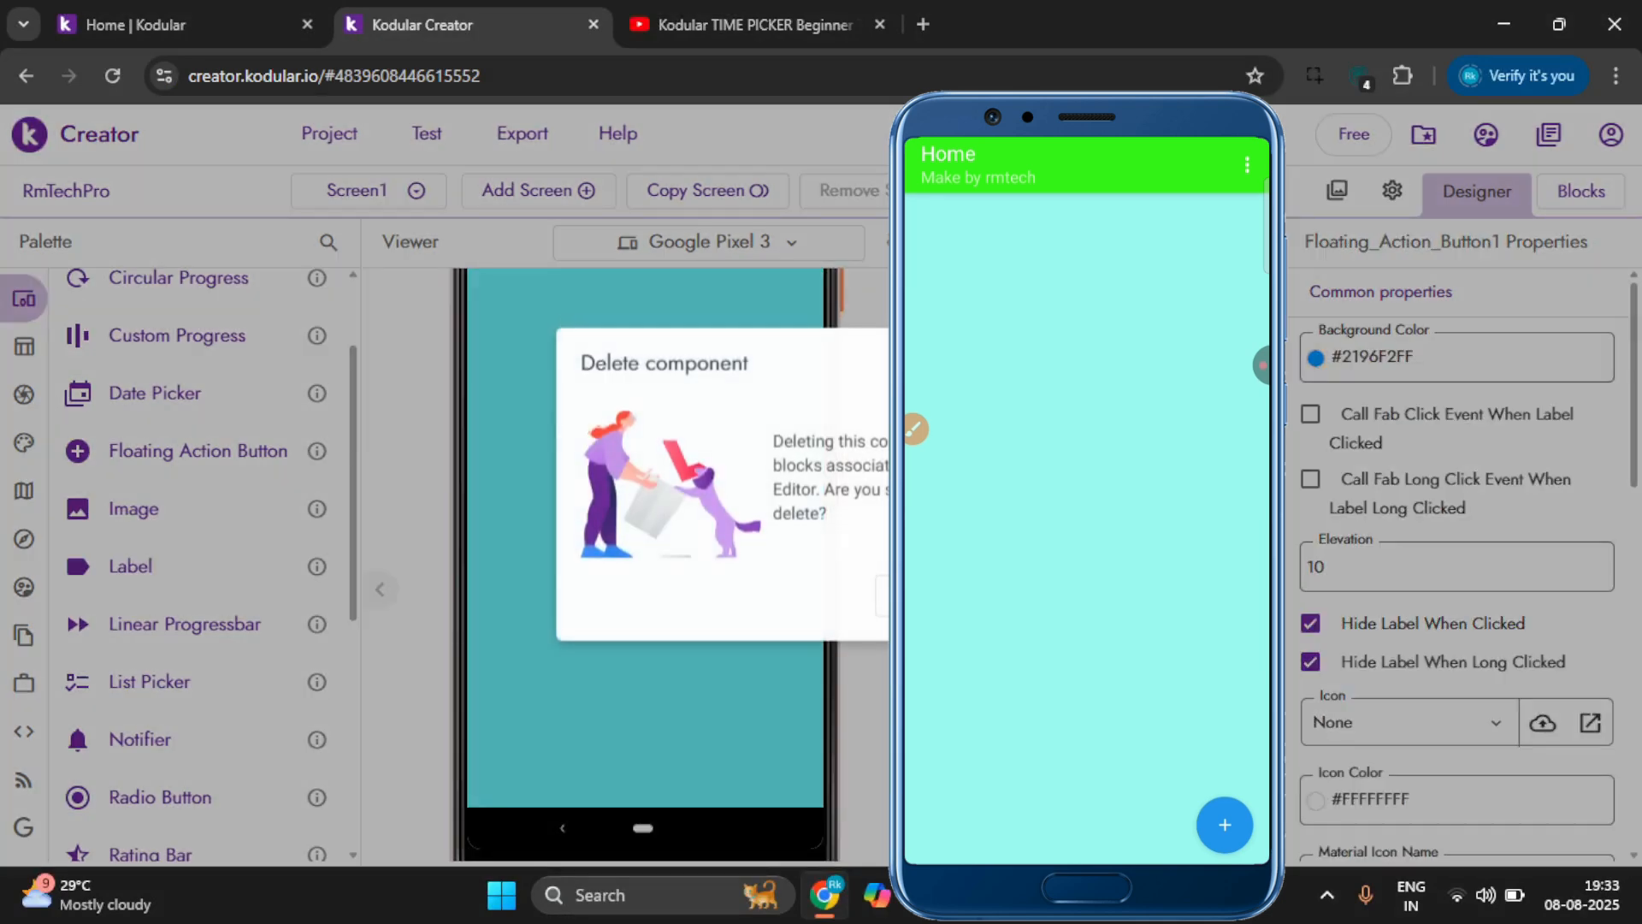
click(1018, 596)
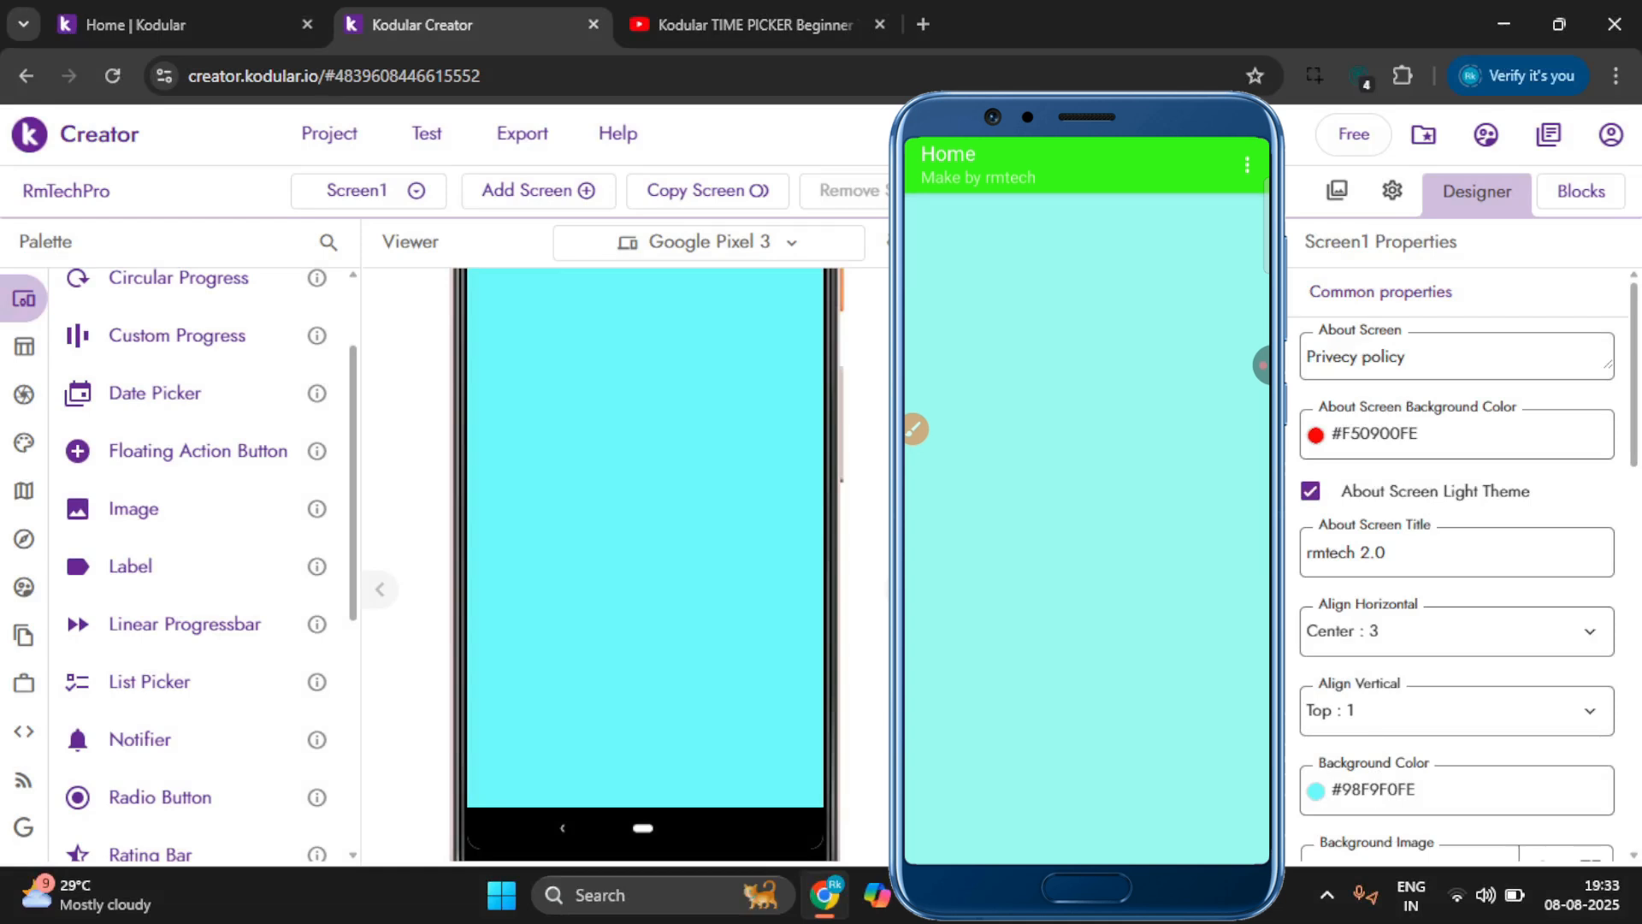
Add a State Progress Bar component to Screen1.
scroll(122, 723, down, 5)
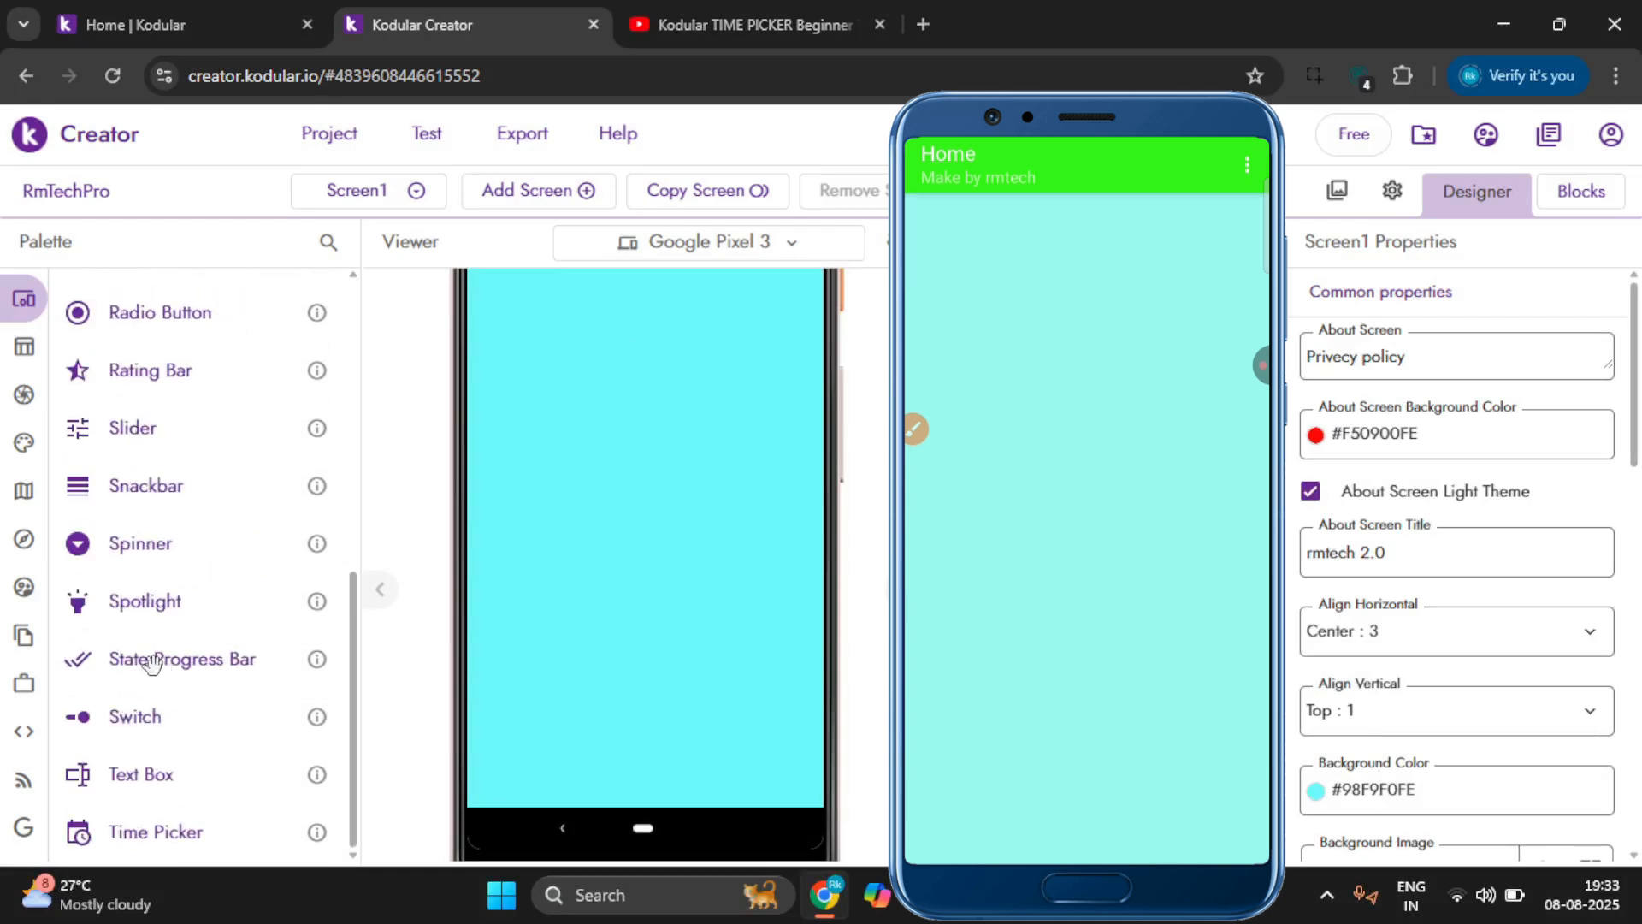
drag(152, 662, 613, 410)
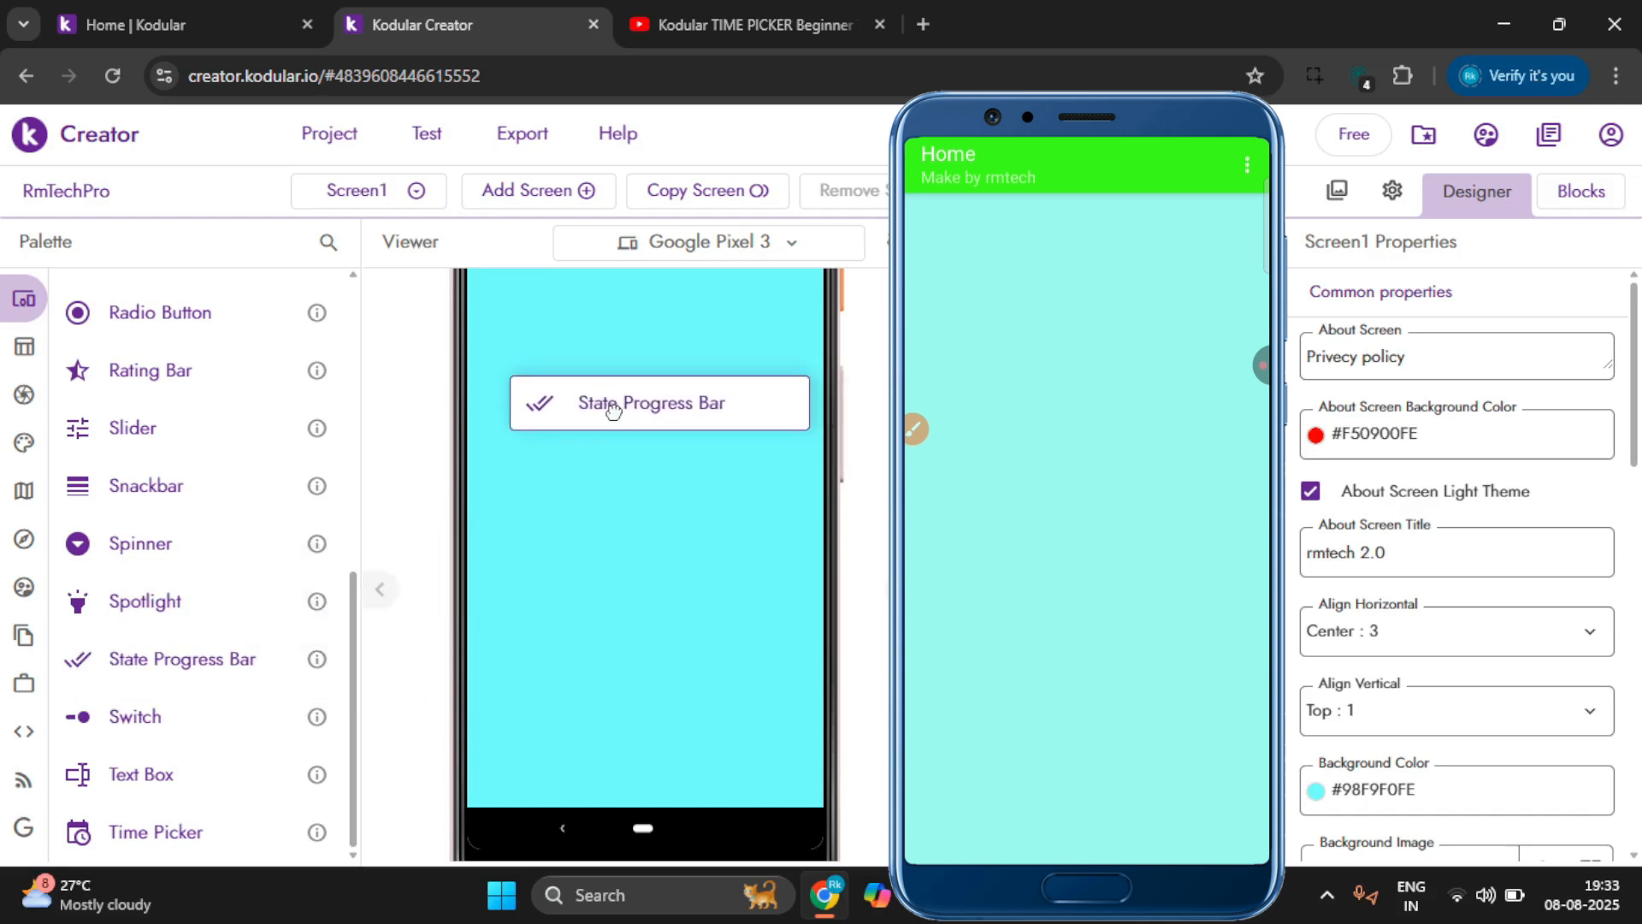
drag(614, 410, 614, 412)
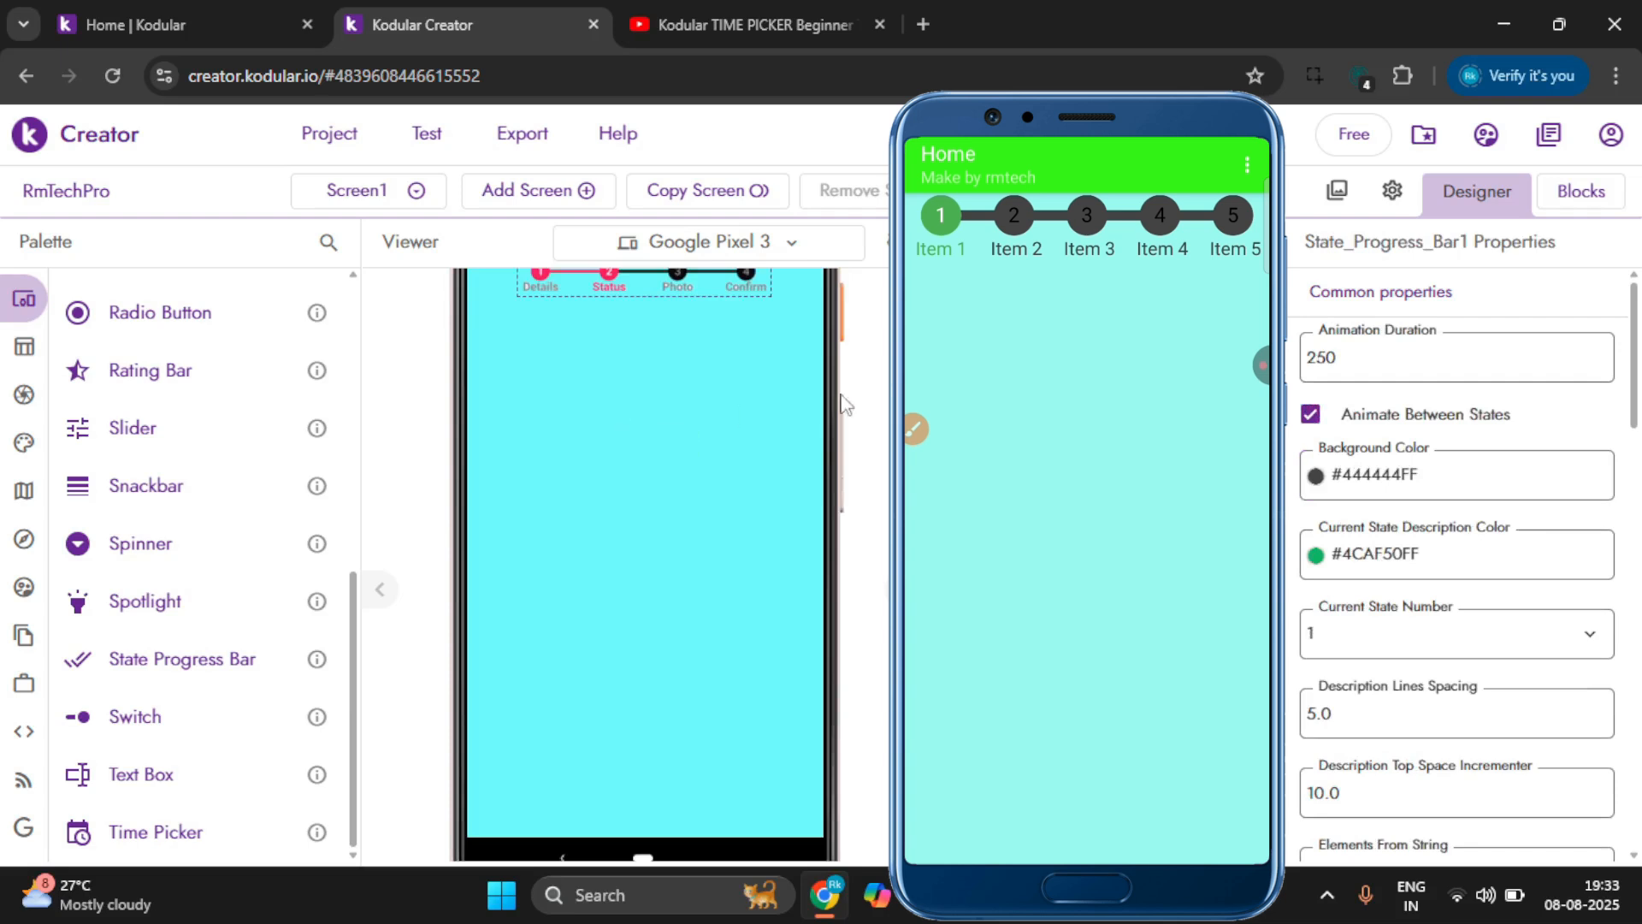
scroll(701, 445, up, 3)
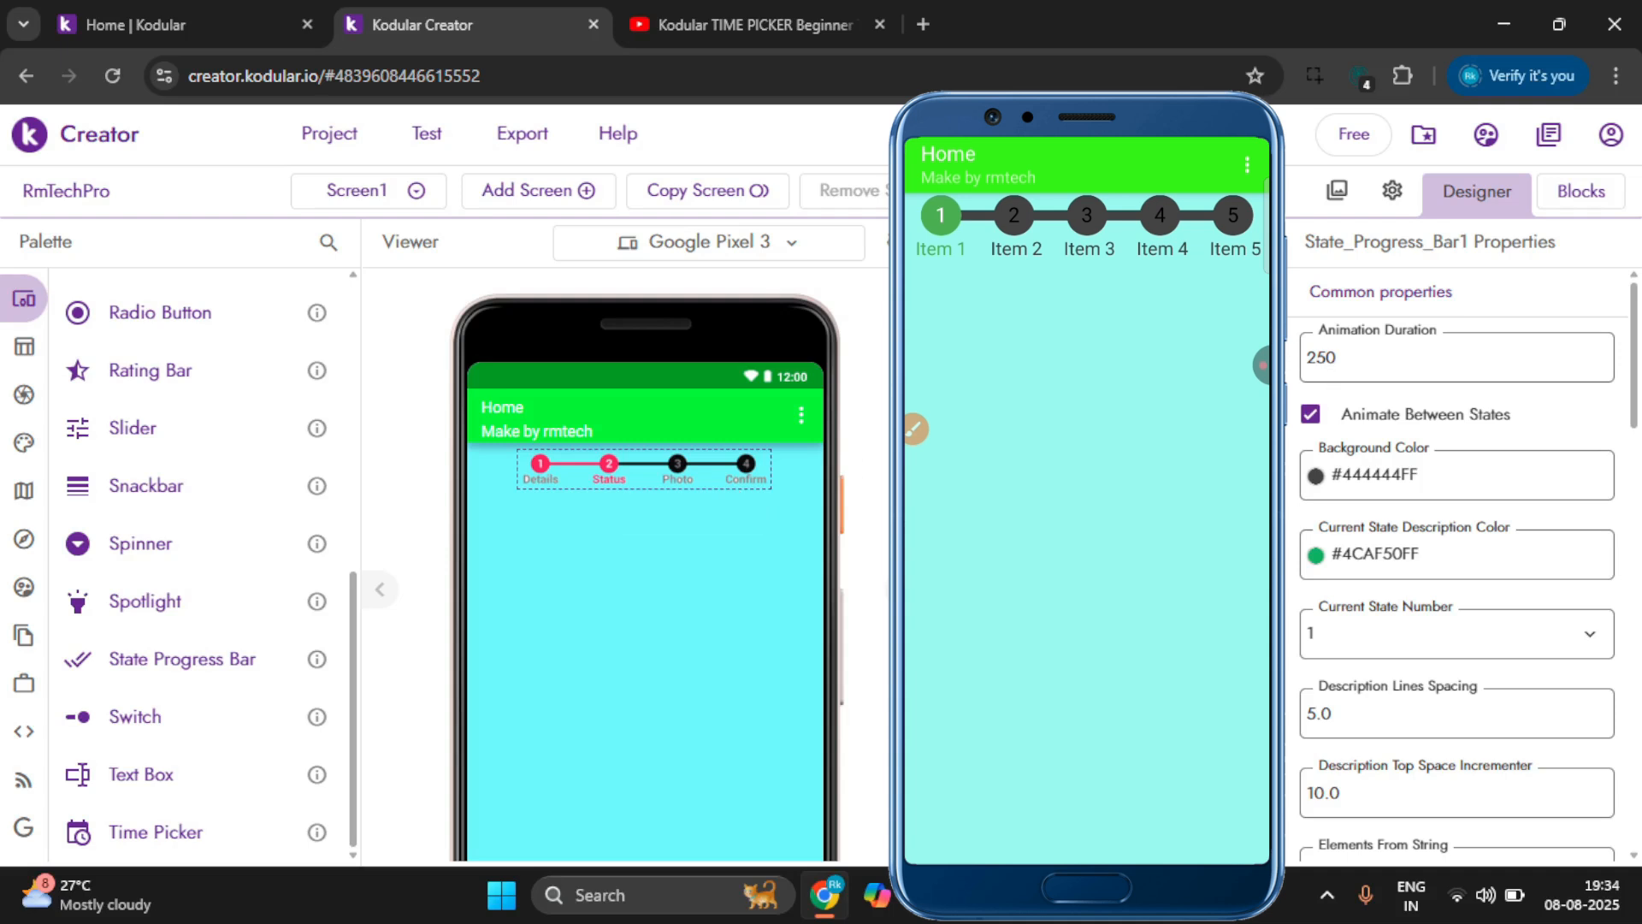
Set State_Progress_Bar1's Animation Duration to 500, keeping Animate Between States enabled.
drag(1356, 362, 1290, 376)
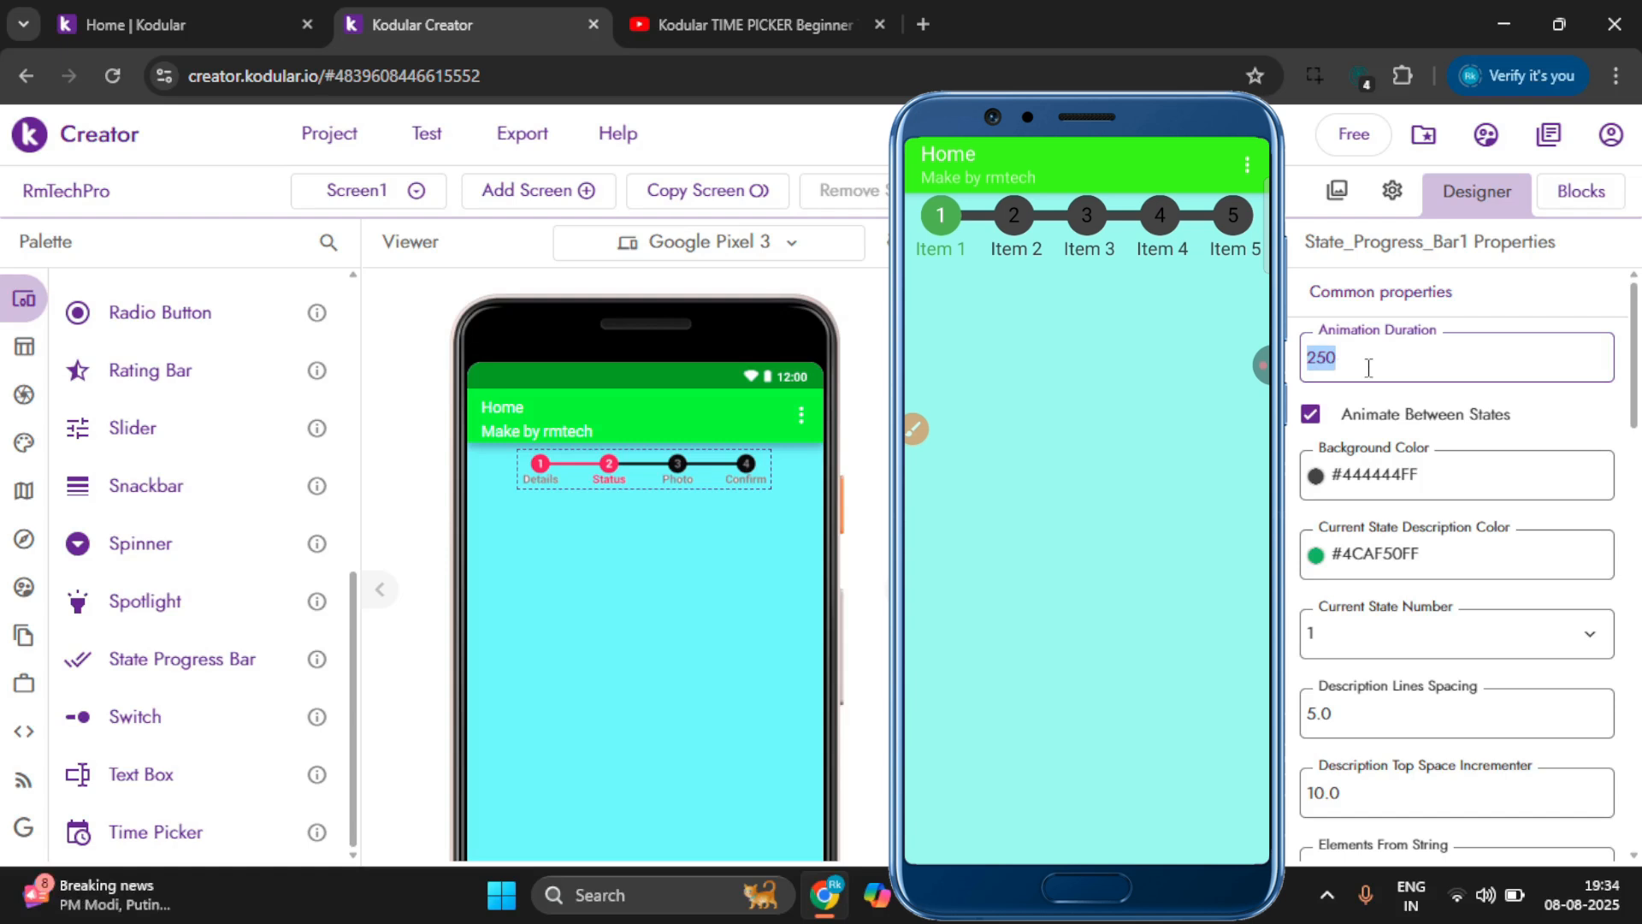
text(500)
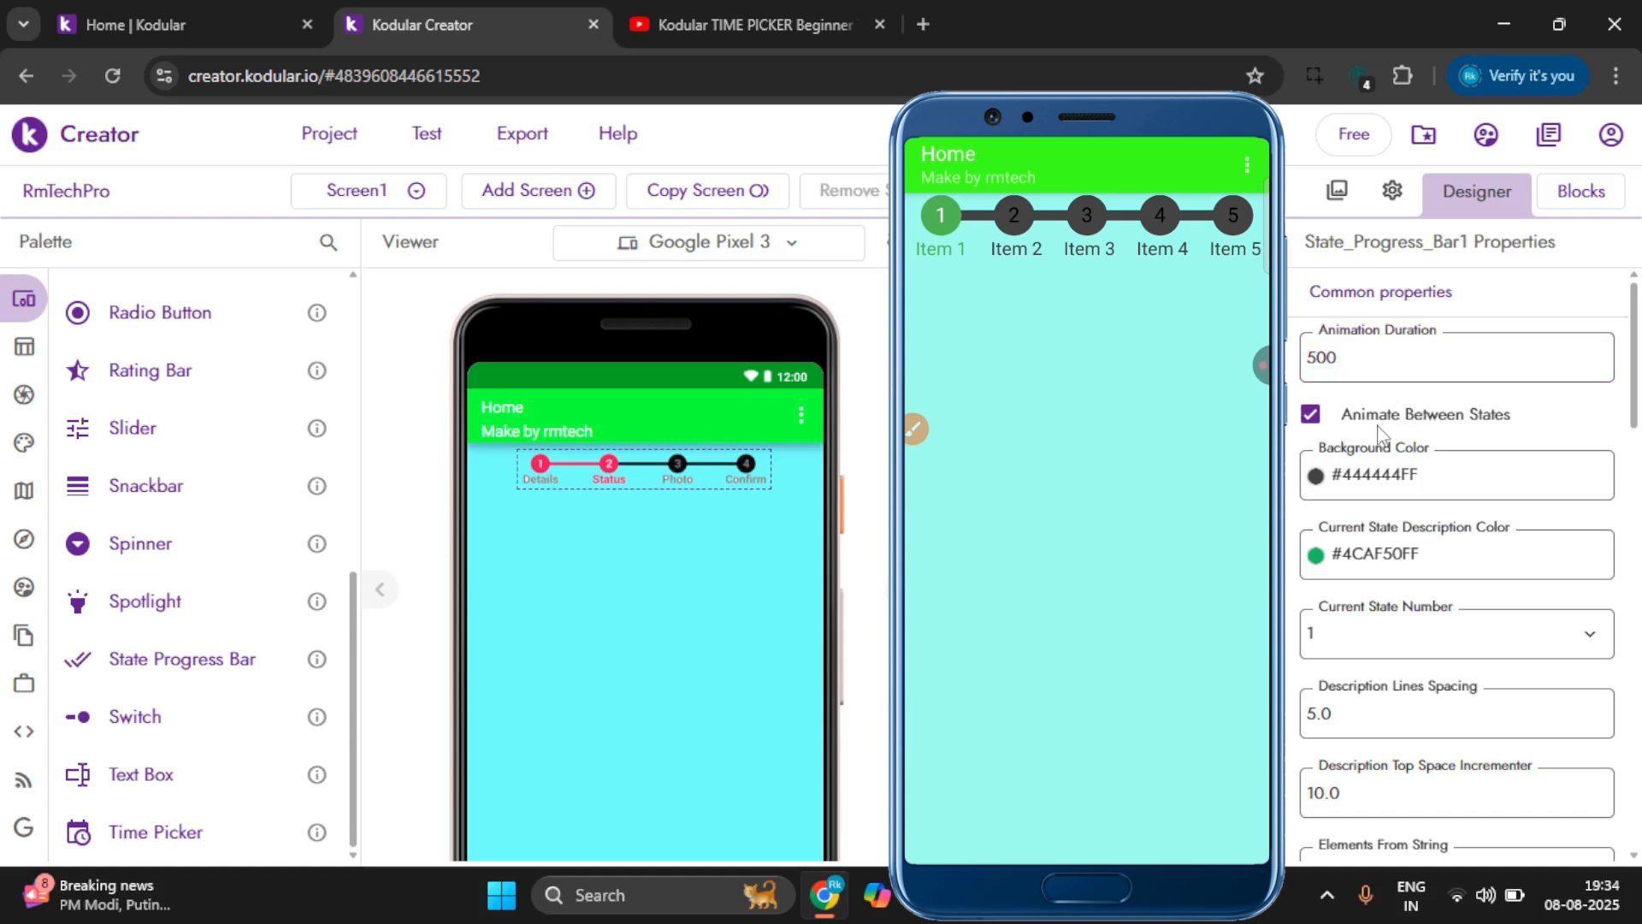
click(1421, 425)
click(1382, 423)
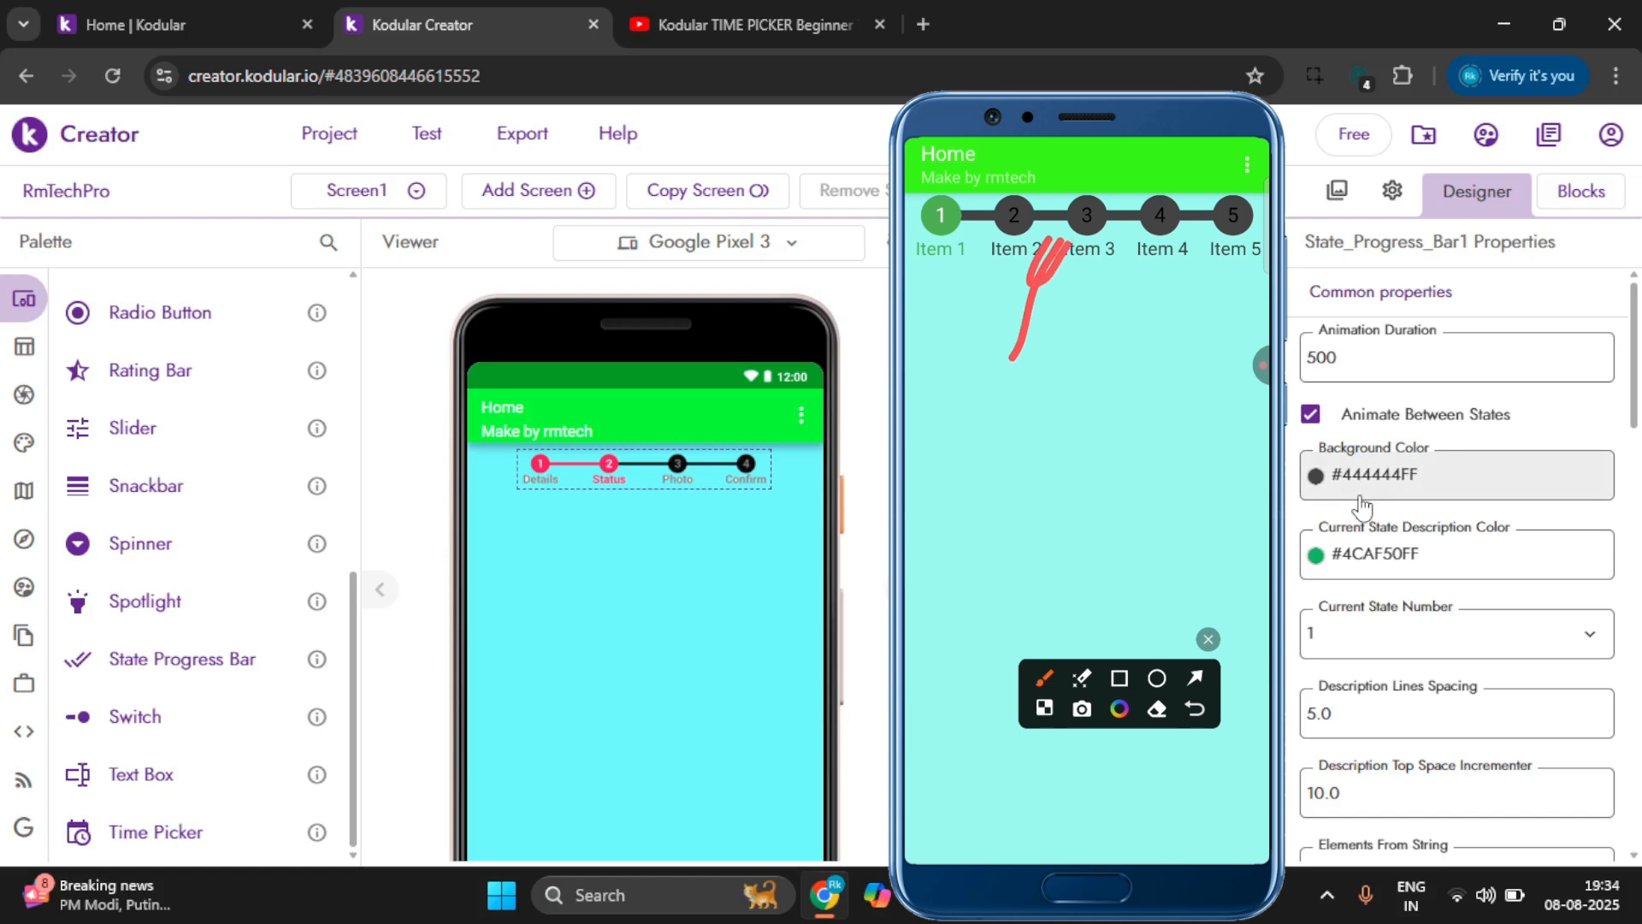
Pick the custom bright red #FC0A02FE as State_Progress_Bar1's Background Color.
click(1361, 508)
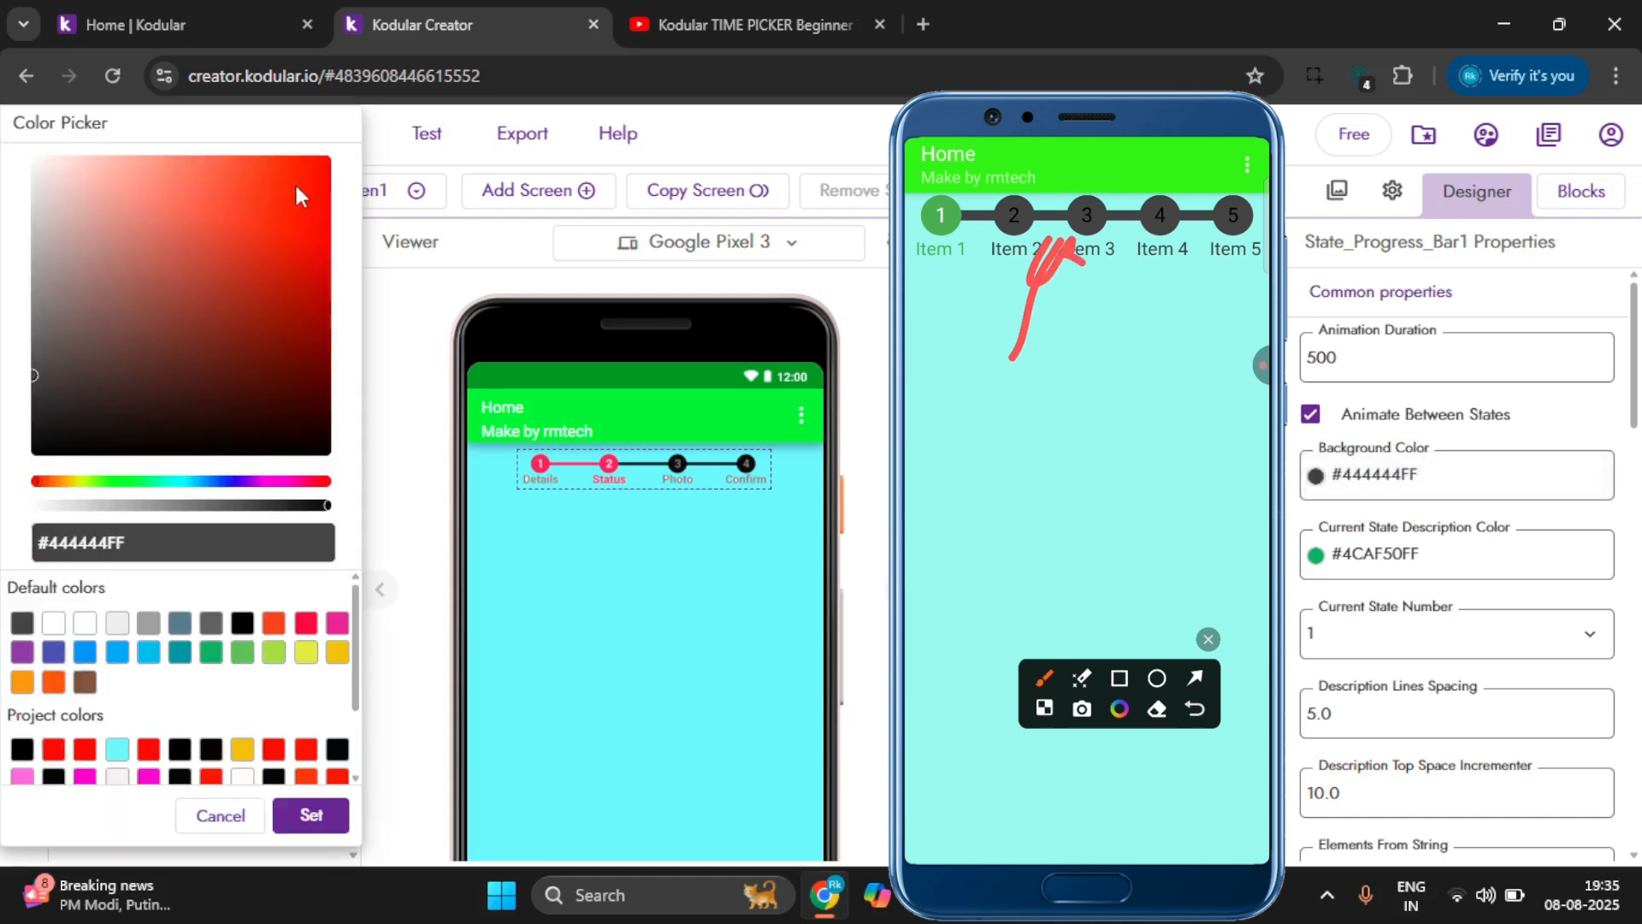
click(296, 187)
drag(296, 187, 327, 160)
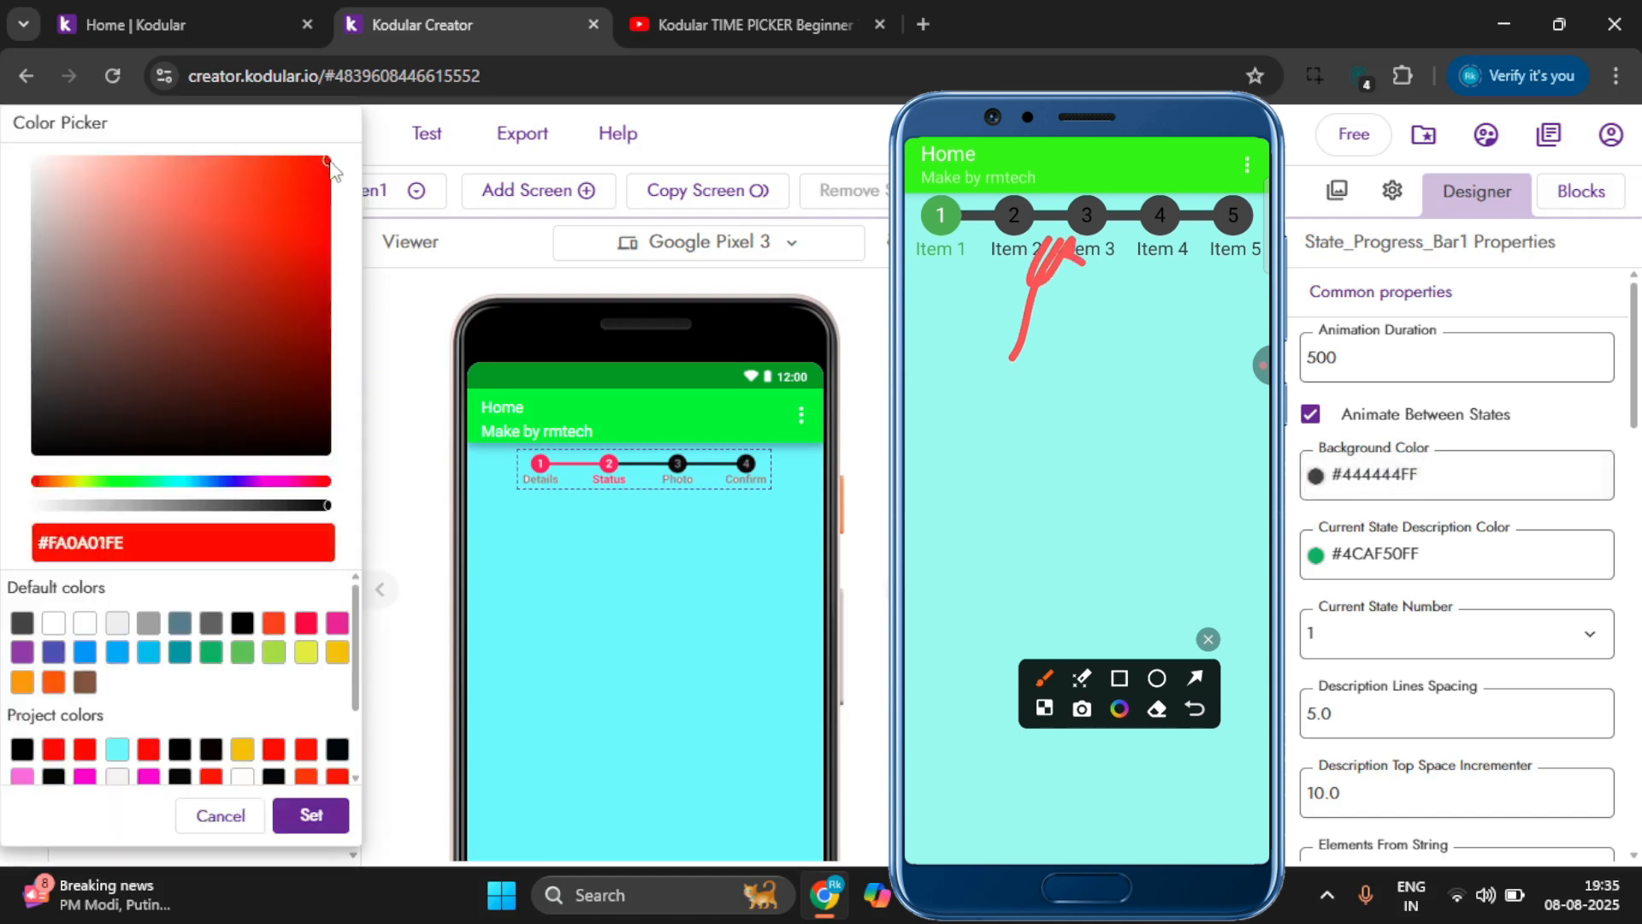
click(310, 823)
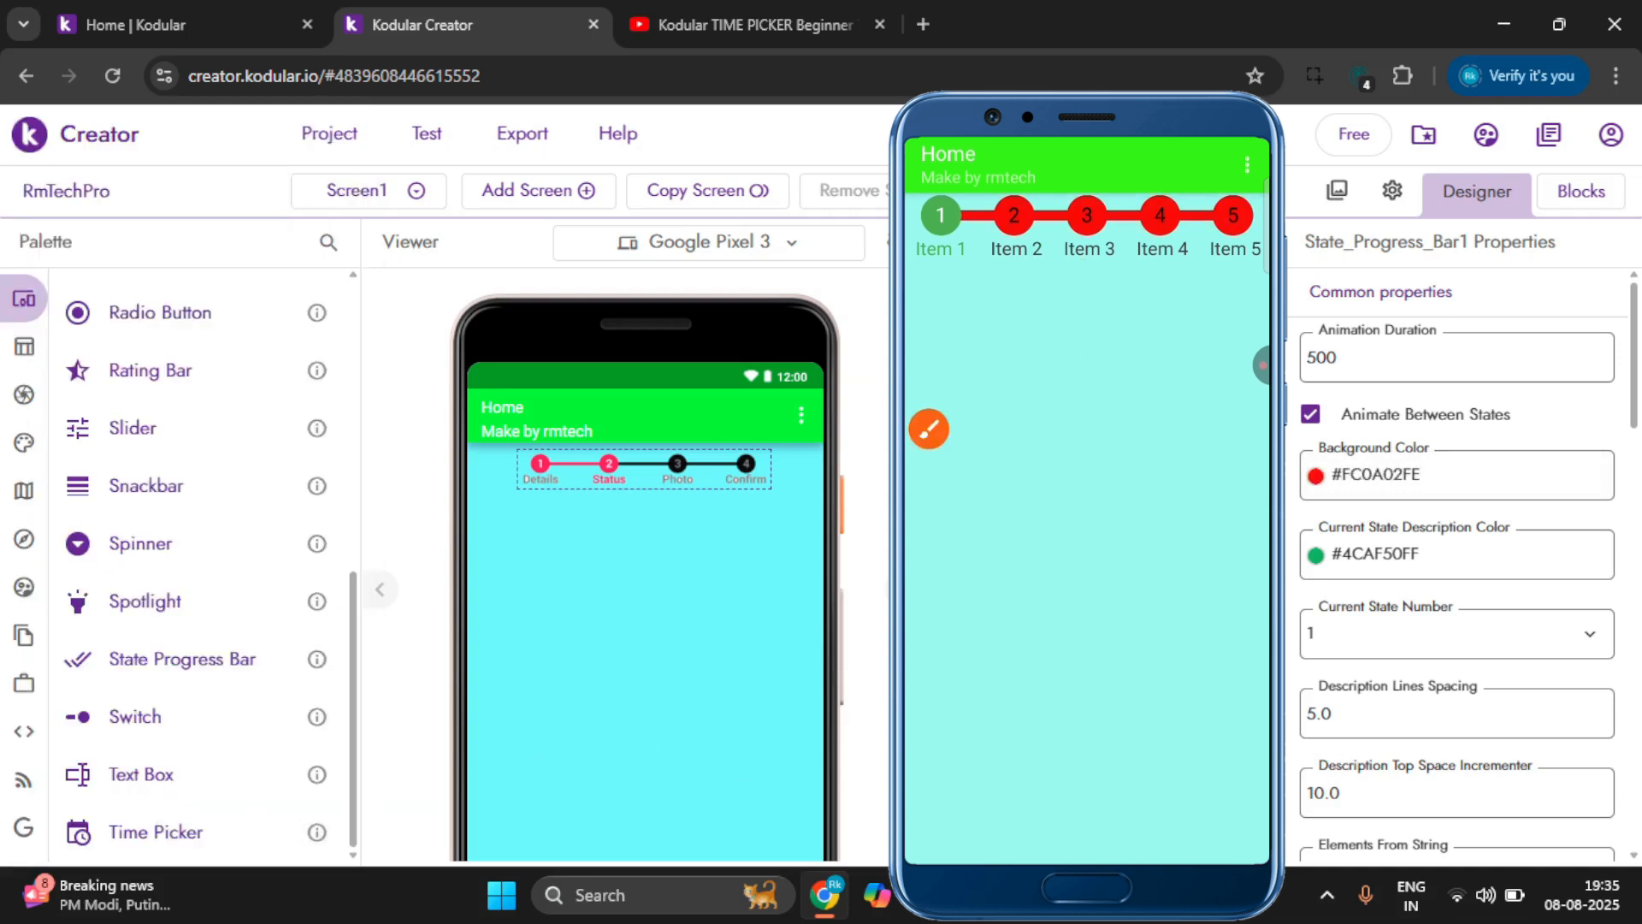
Set State_Progress_Bar1's Current State Description Color to the yellow #FDEE1AFE and its Current State Number to 3.
click(1360, 565)
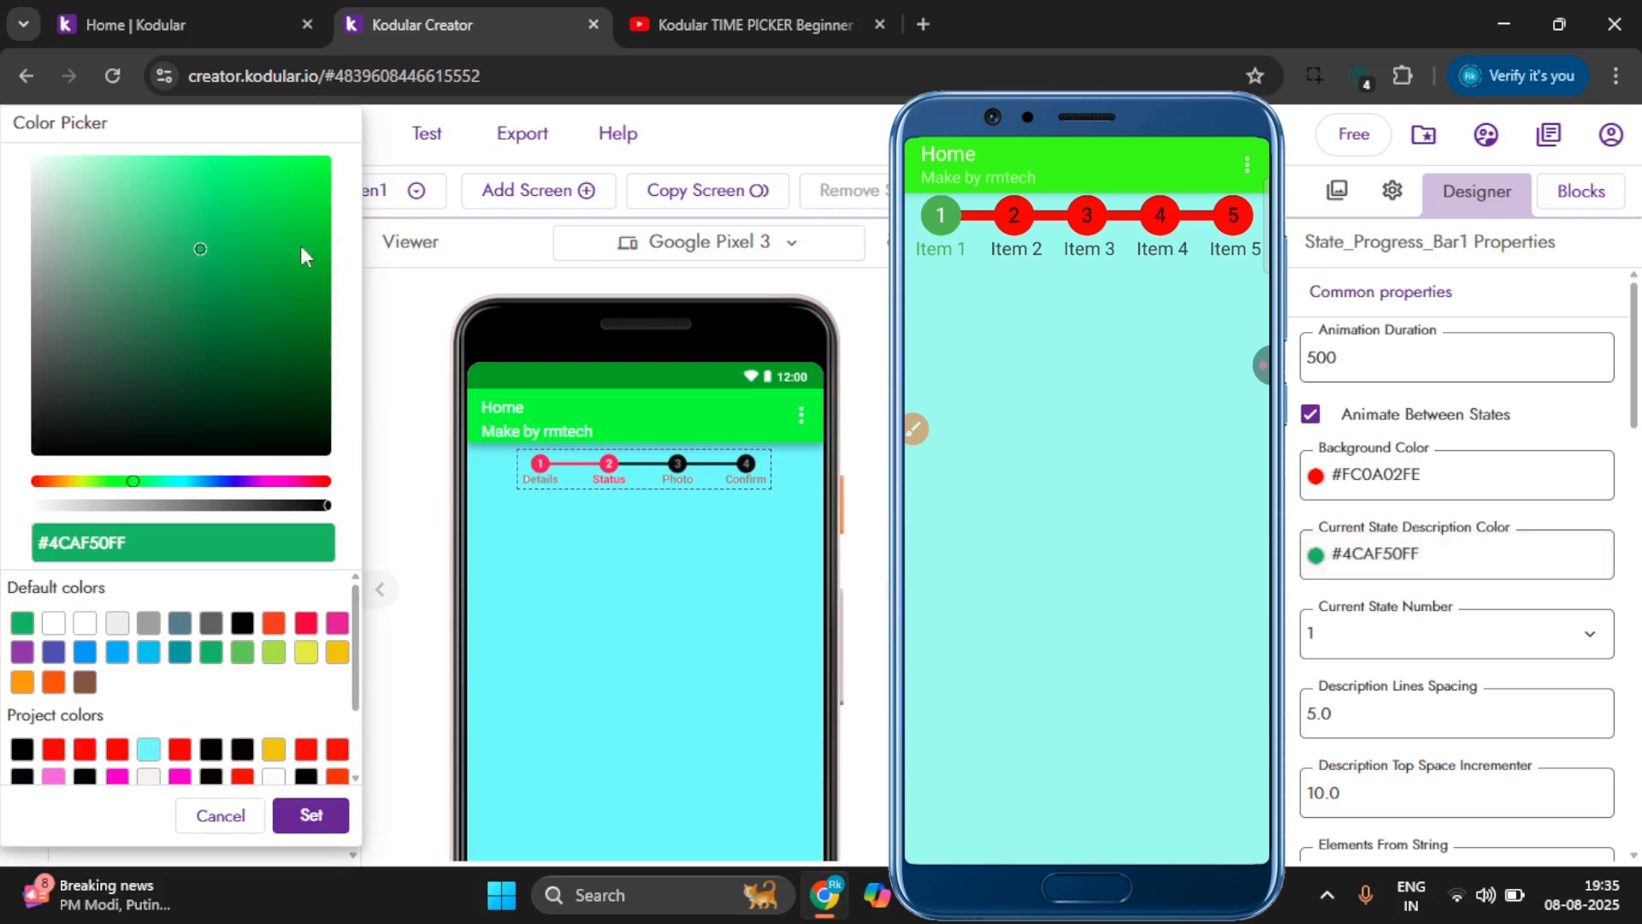
drag(96, 482, 77, 482)
click(300, 156)
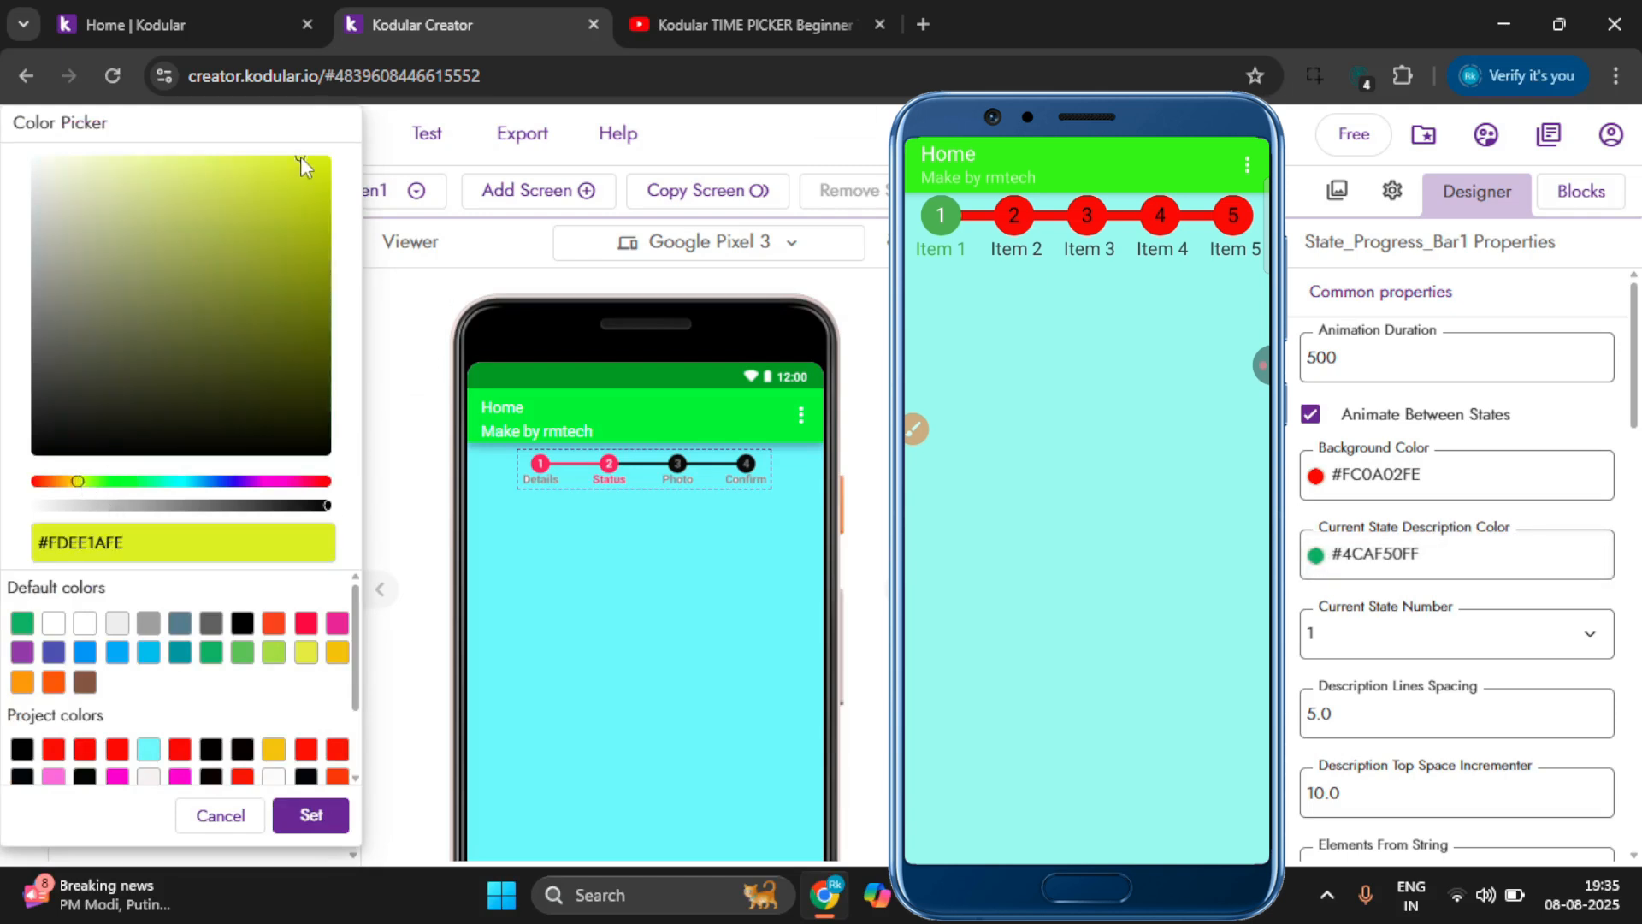
click(310, 815)
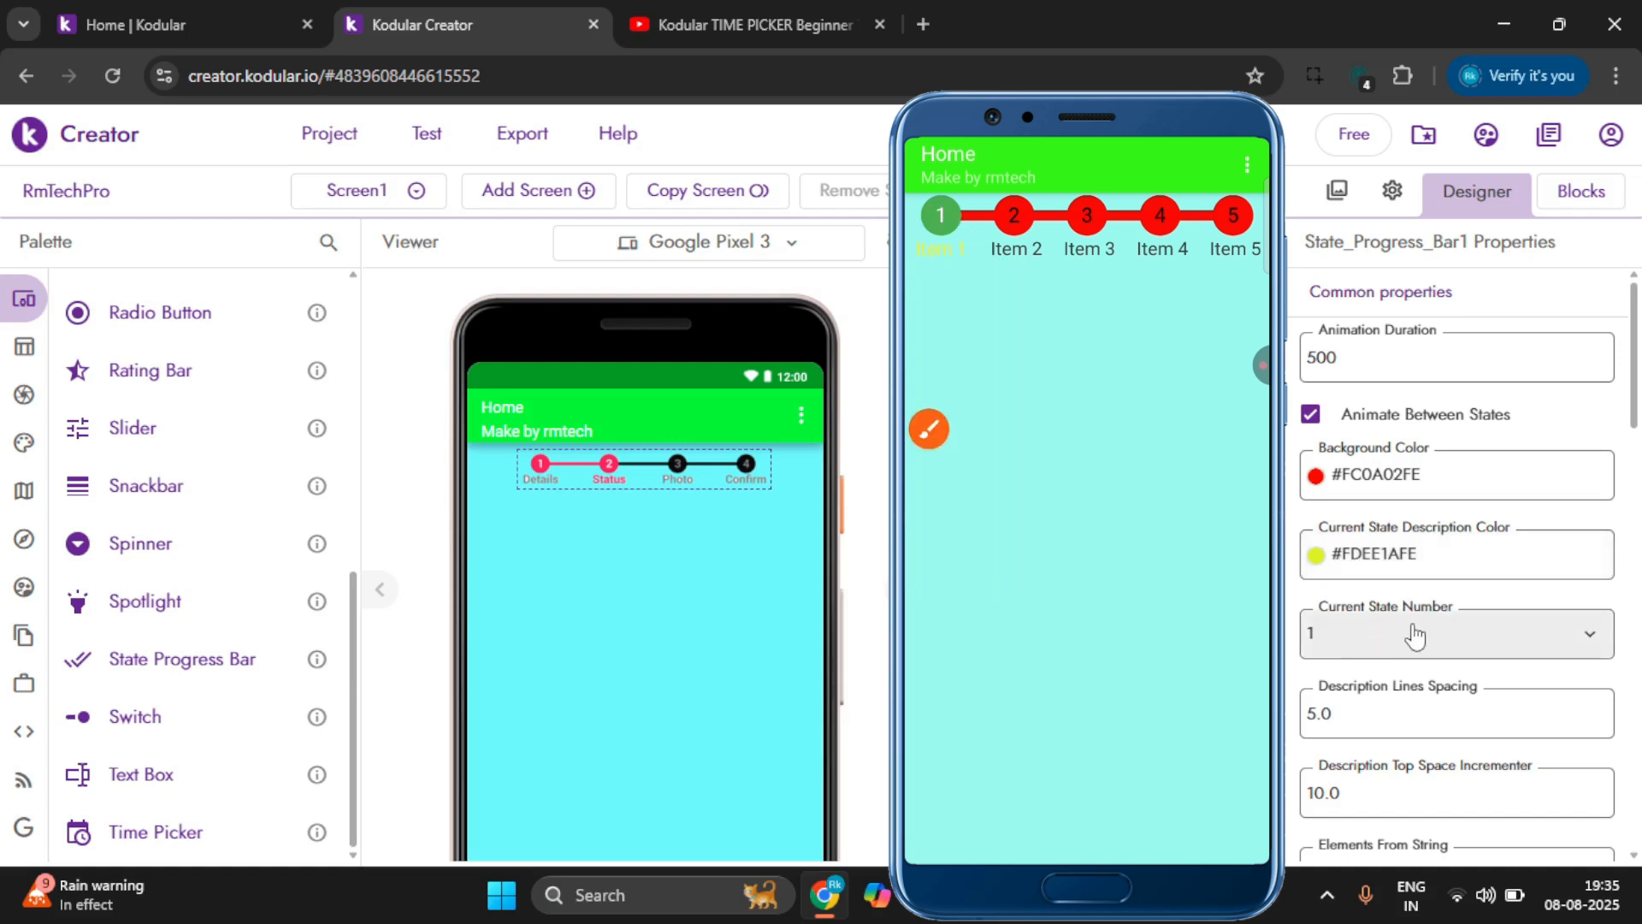
click(1318, 639)
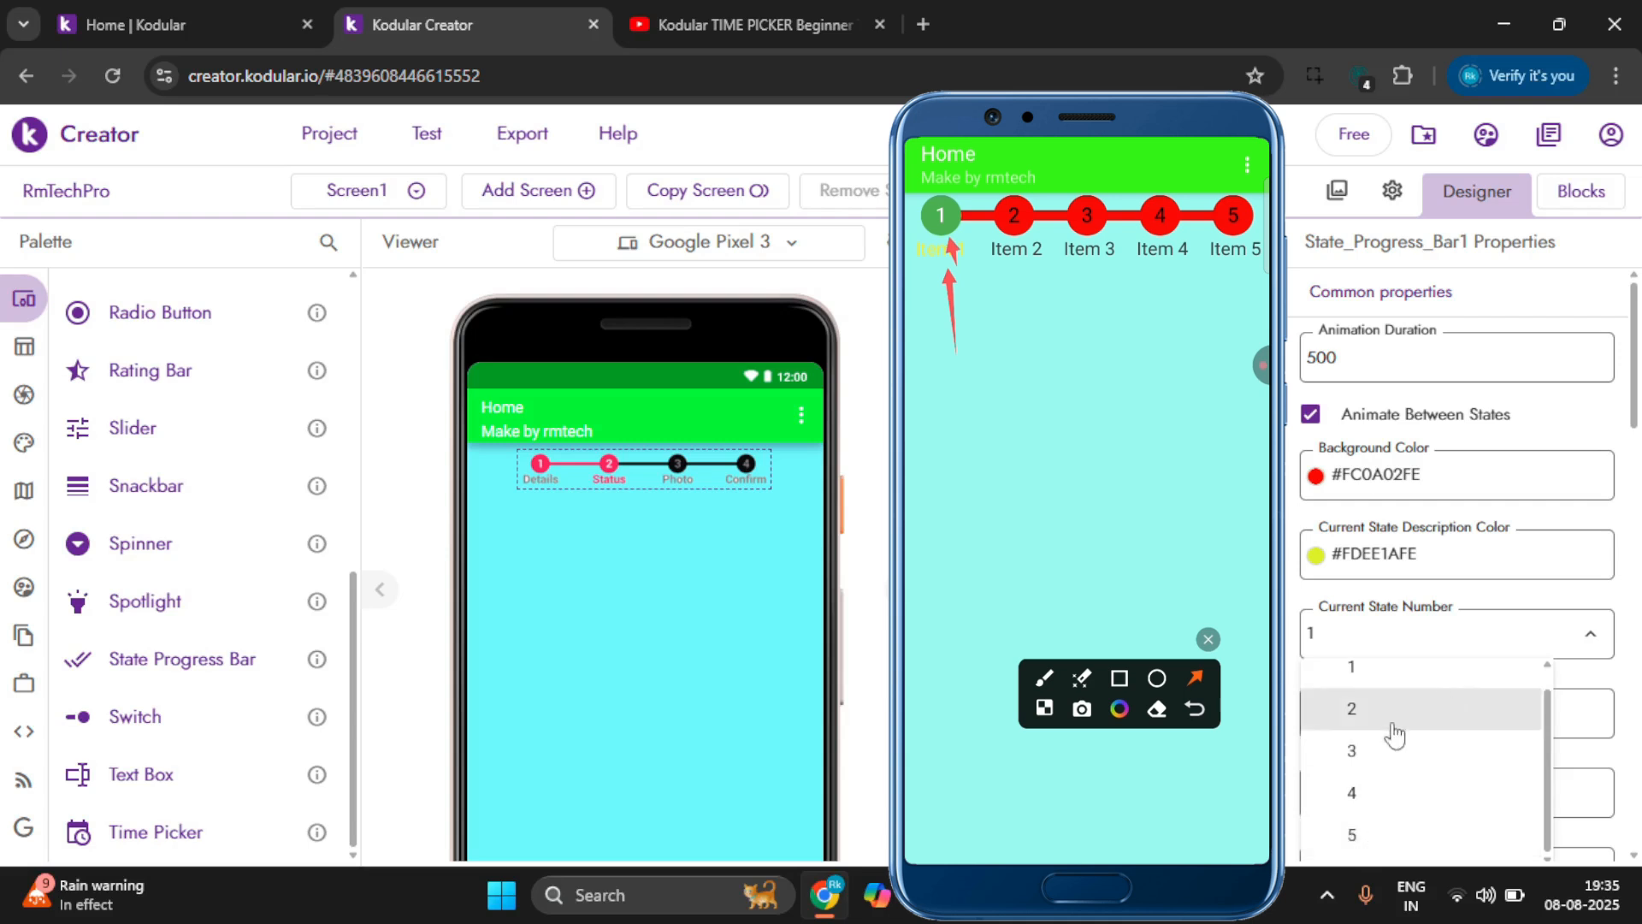
click(1354, 753)
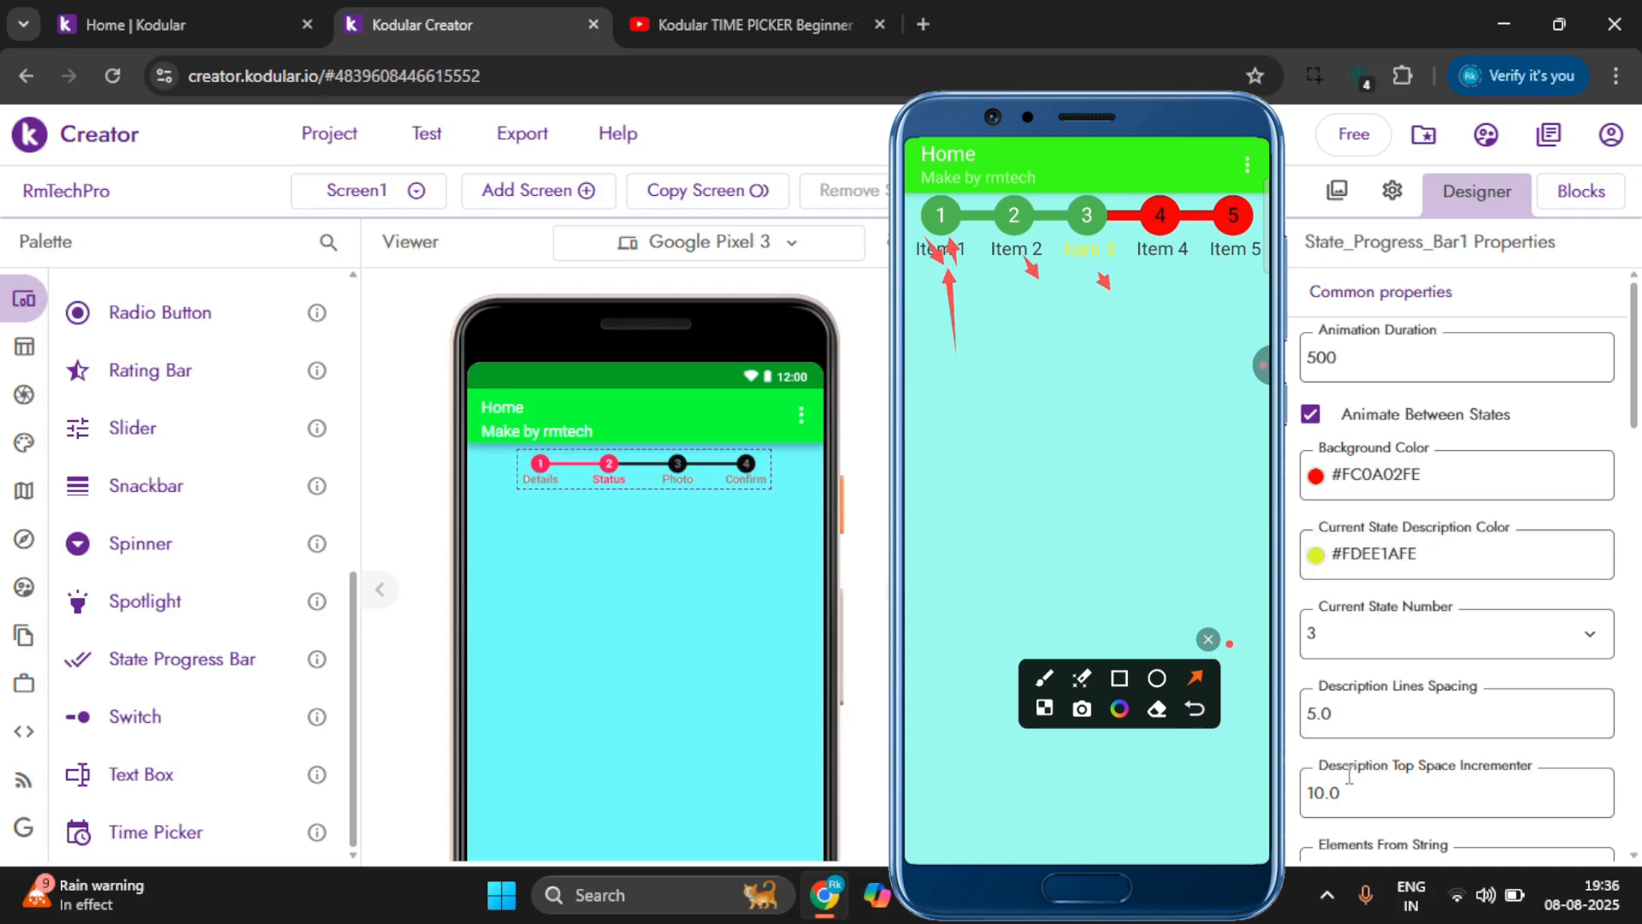
Set State_Progress_Bar1's Description Top Space Incrementer to 20, and increase it to 200.
scroll(1358, 783, down, 2)
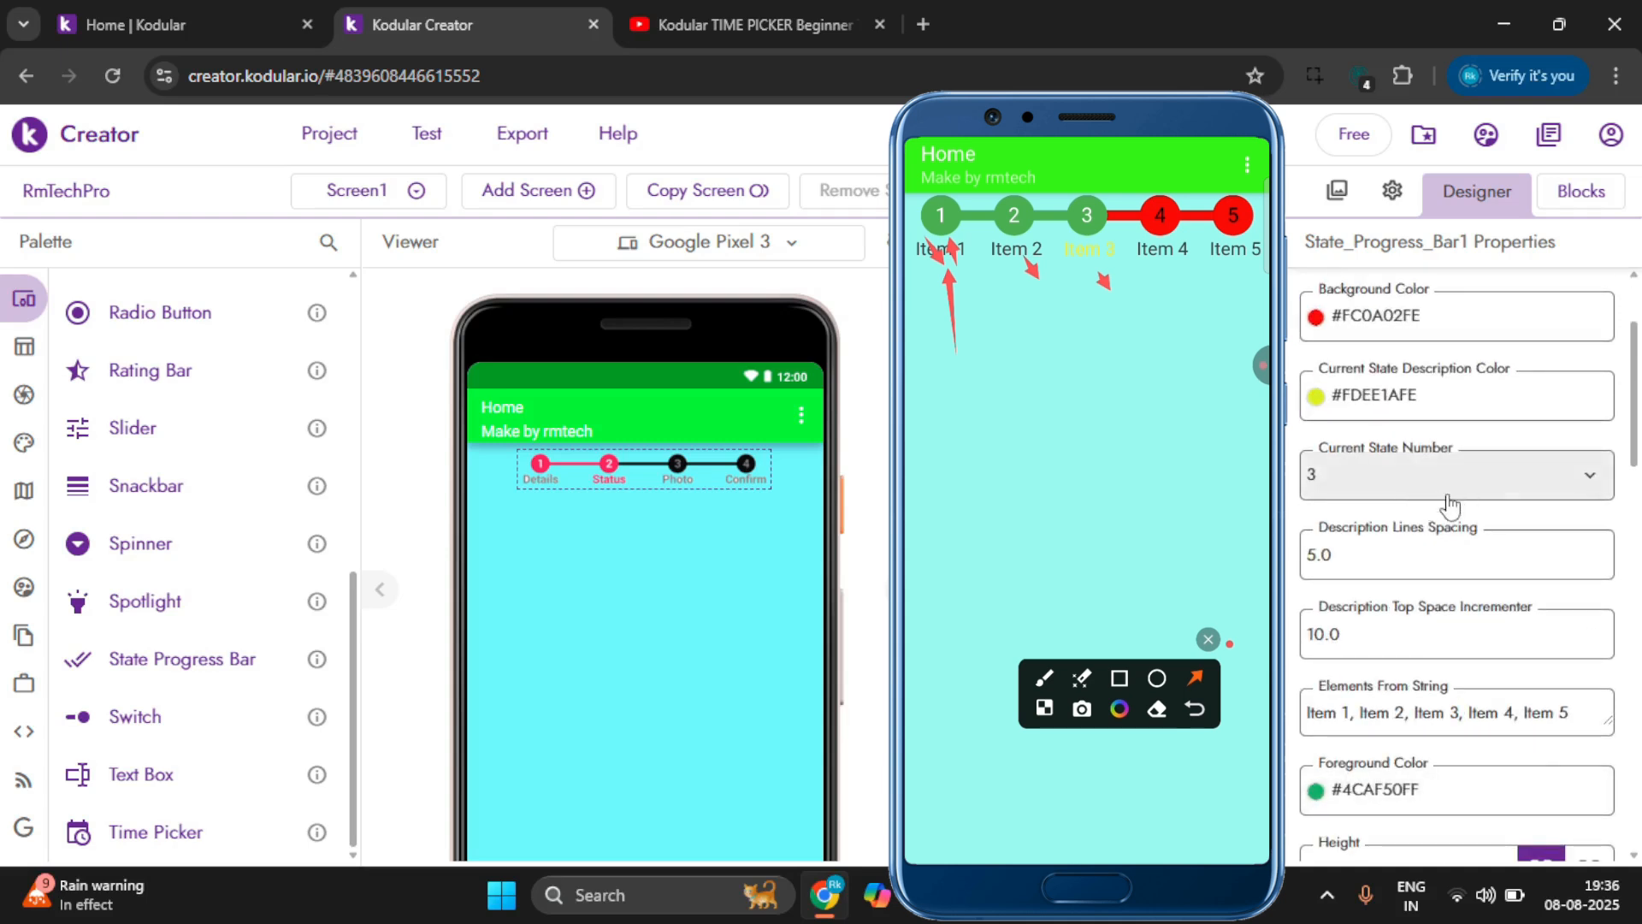
scroll(1424, 492, down, 1)
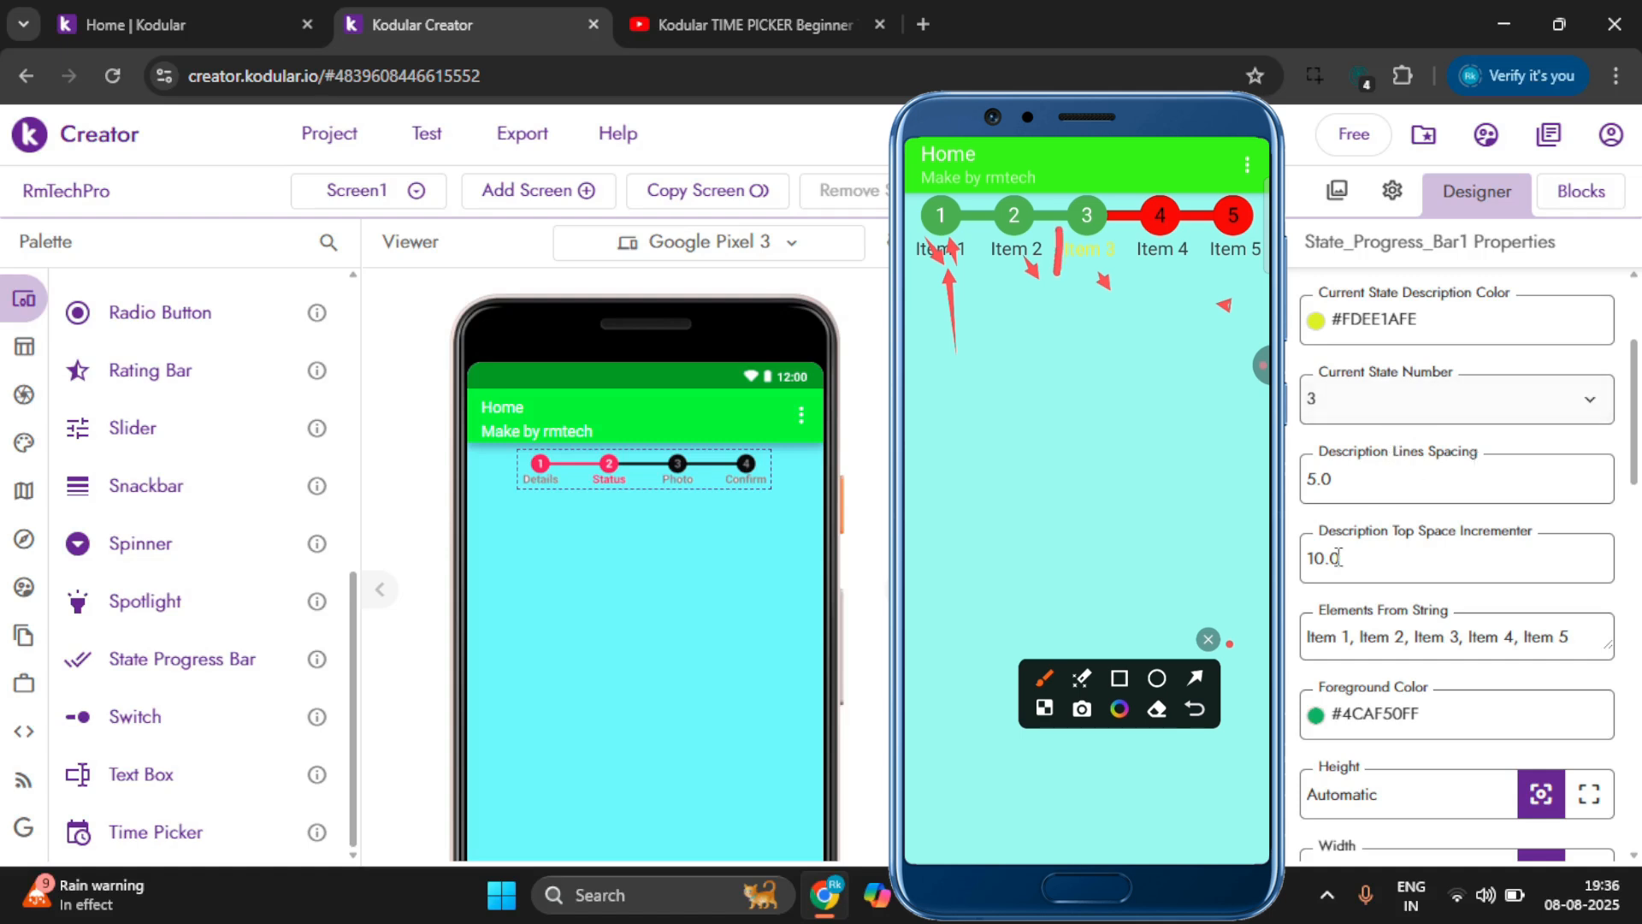
click(1366, 564)
text(20)
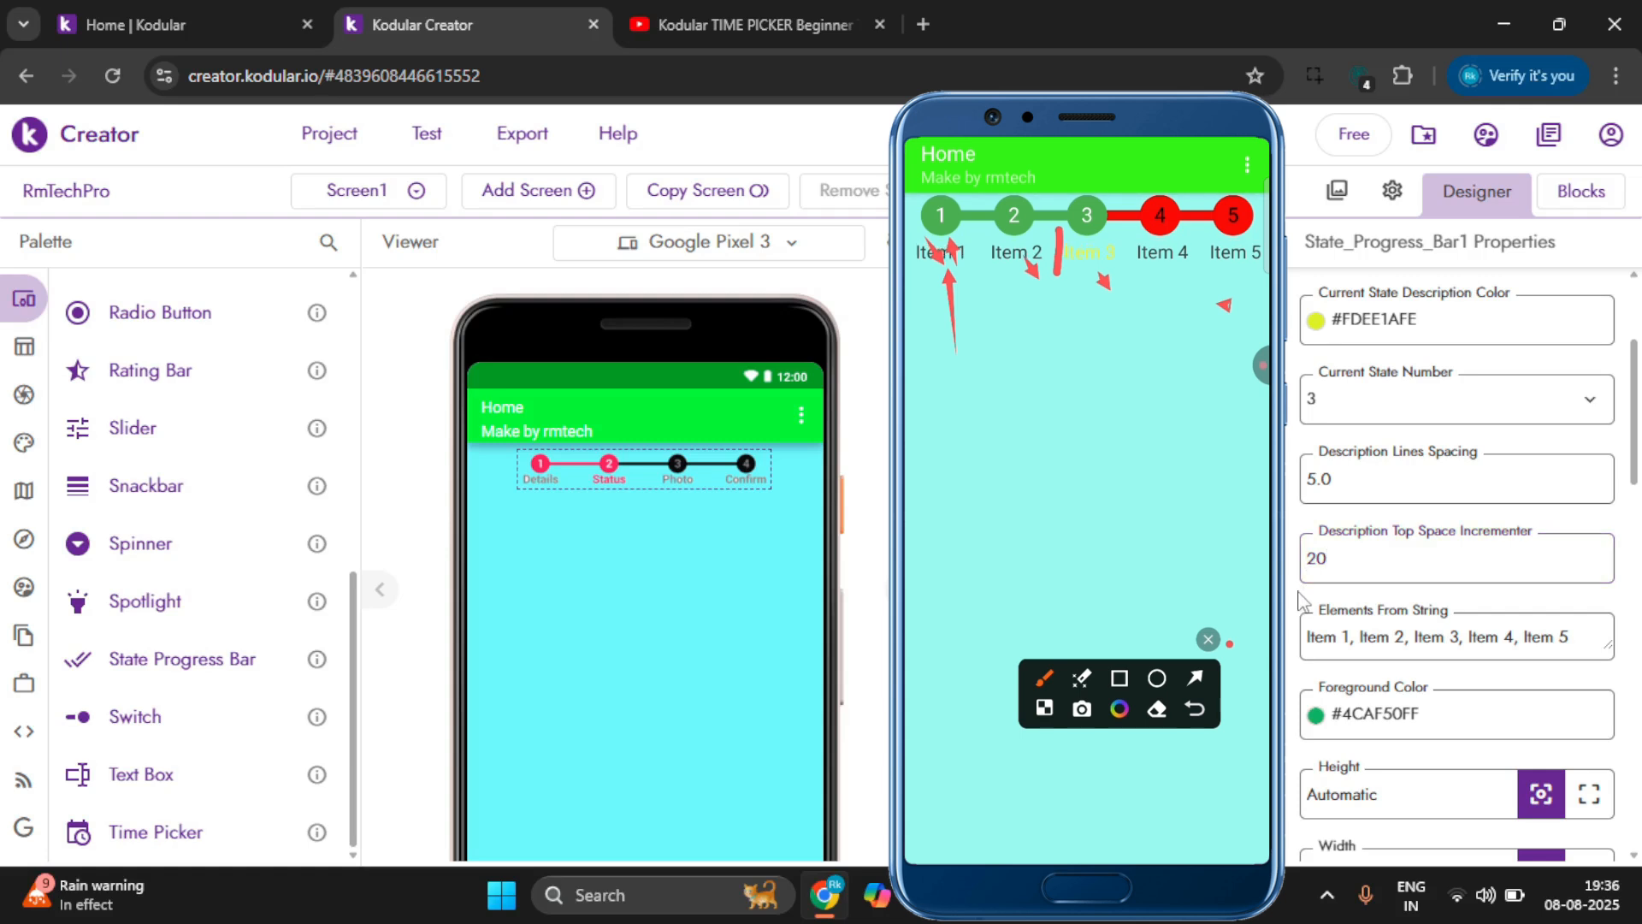
drag(1344, 569, 1319, 578)
text(00)
click(1299, 603)
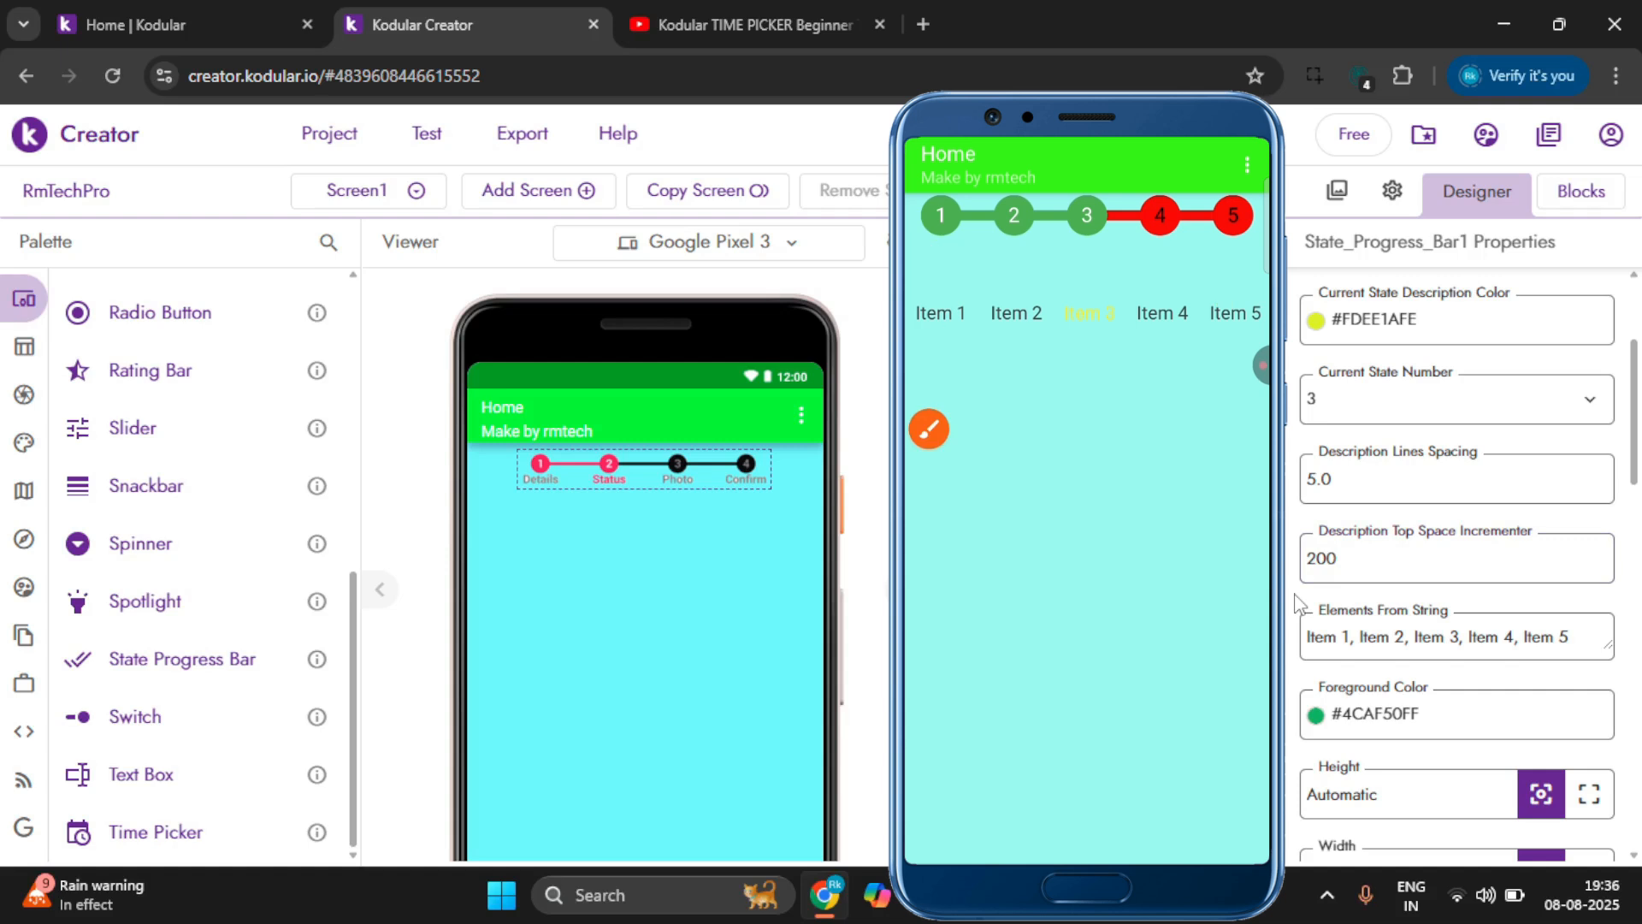
Reduce State_Progress_Bar1's Description Top Space Incrementer to 10.
click(1405, 567)
drag(1405, 567, 1297, 571)
text(10)
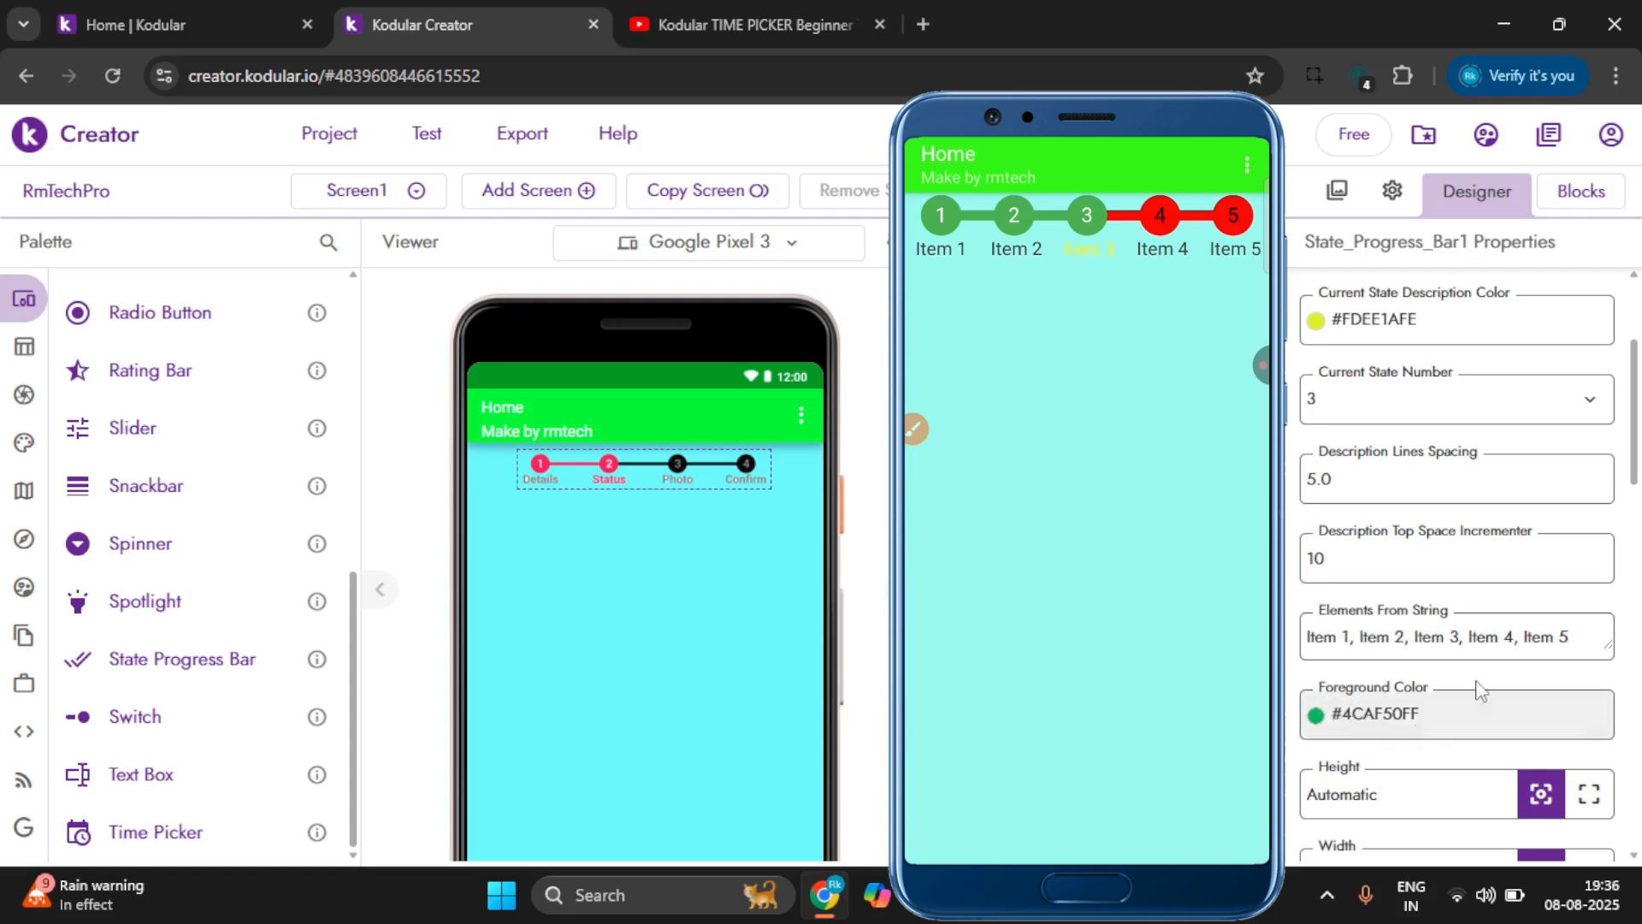
Replace State_Progress_Bar1's Elements From String with "signup, details, additional details, submit, aprooved".
click(1568, 635)
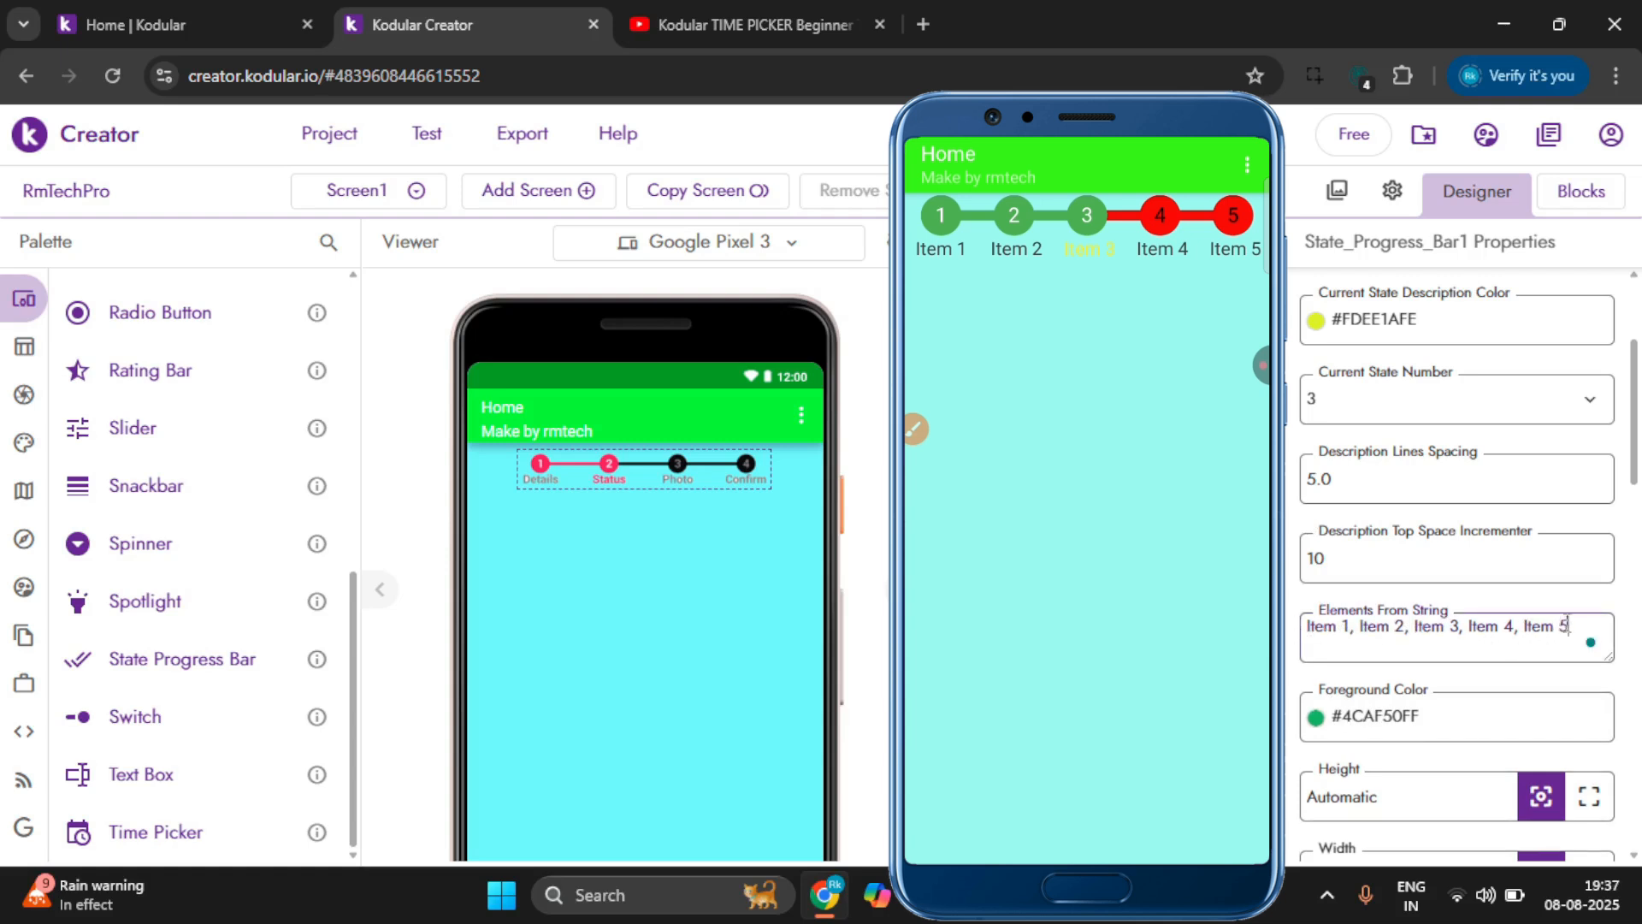
drag(1569, 630, 1306, 645)
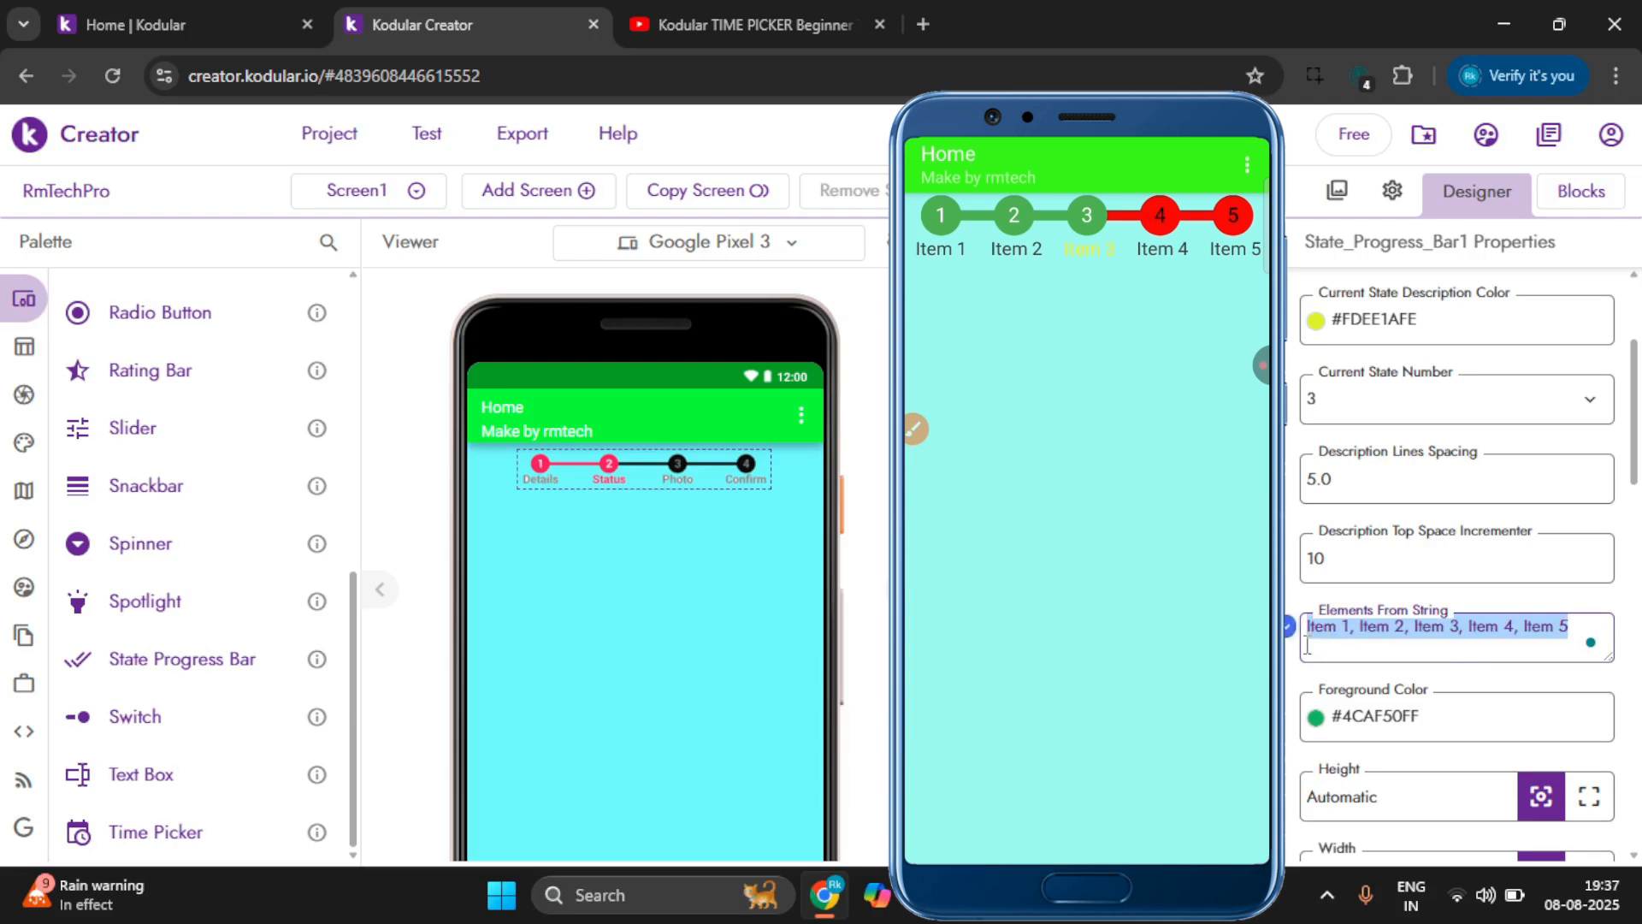
text(si)
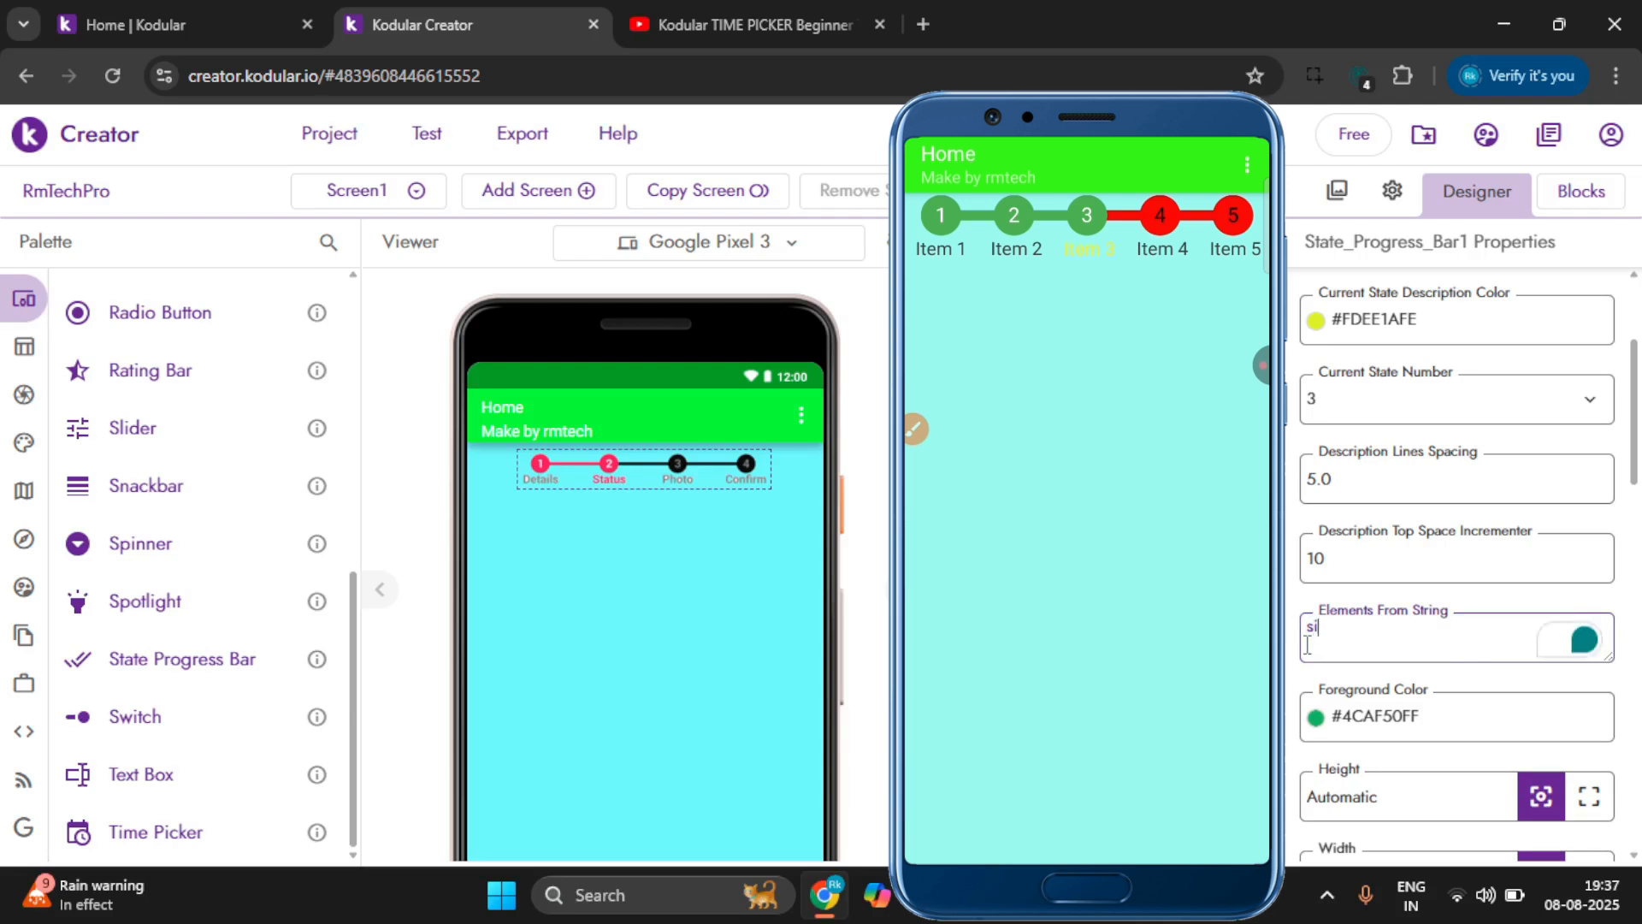
text(gnup)
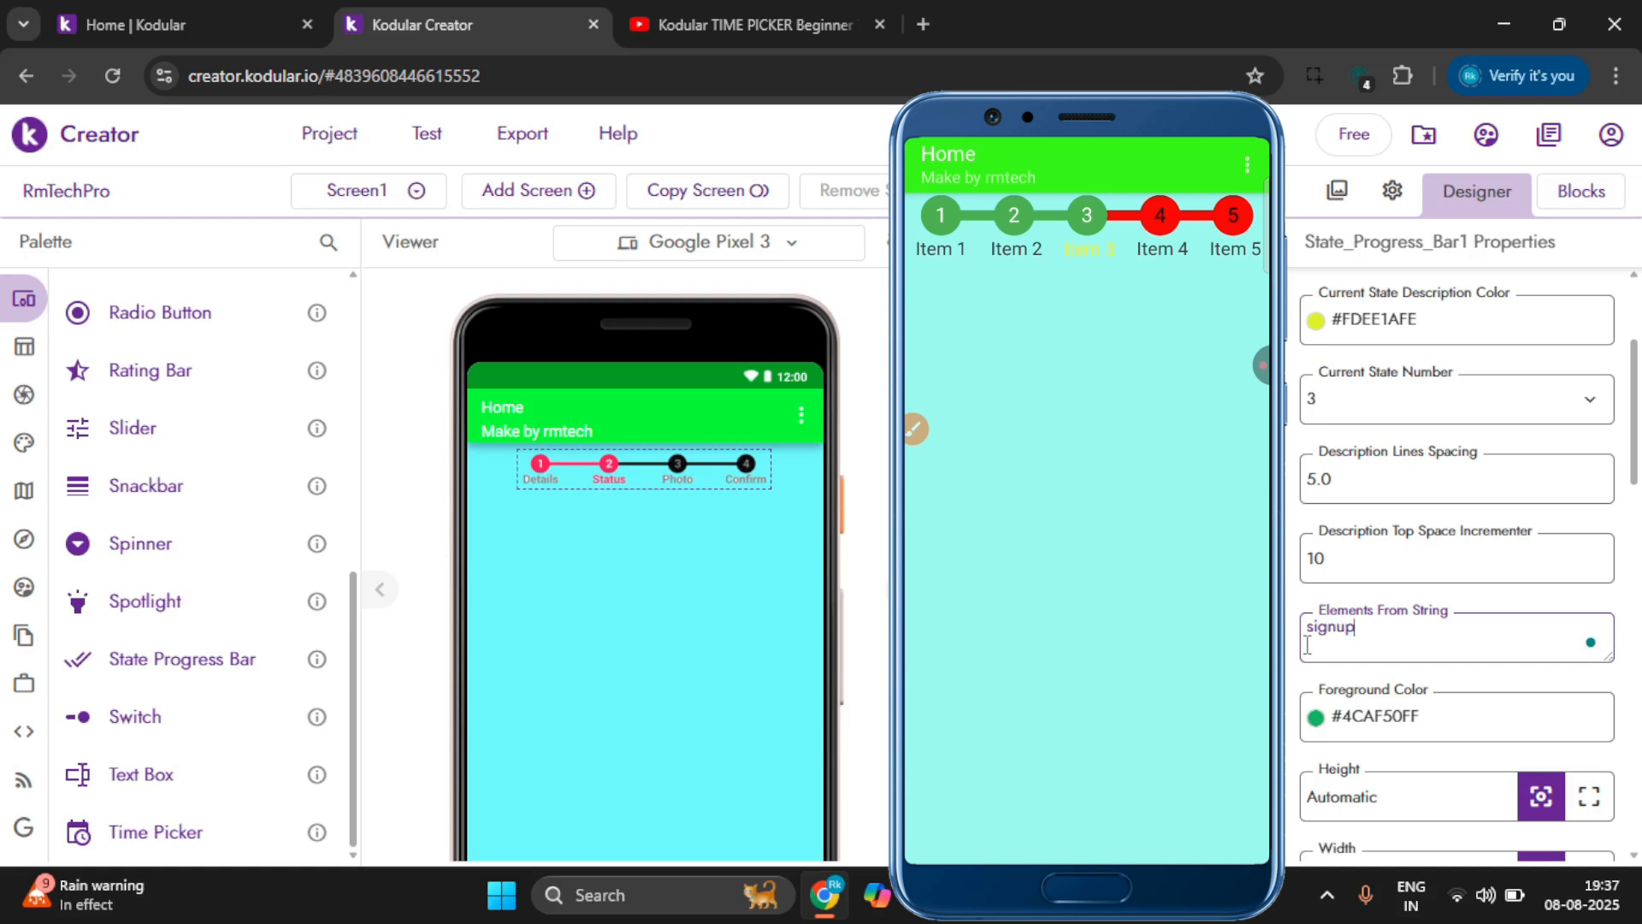
text(, )
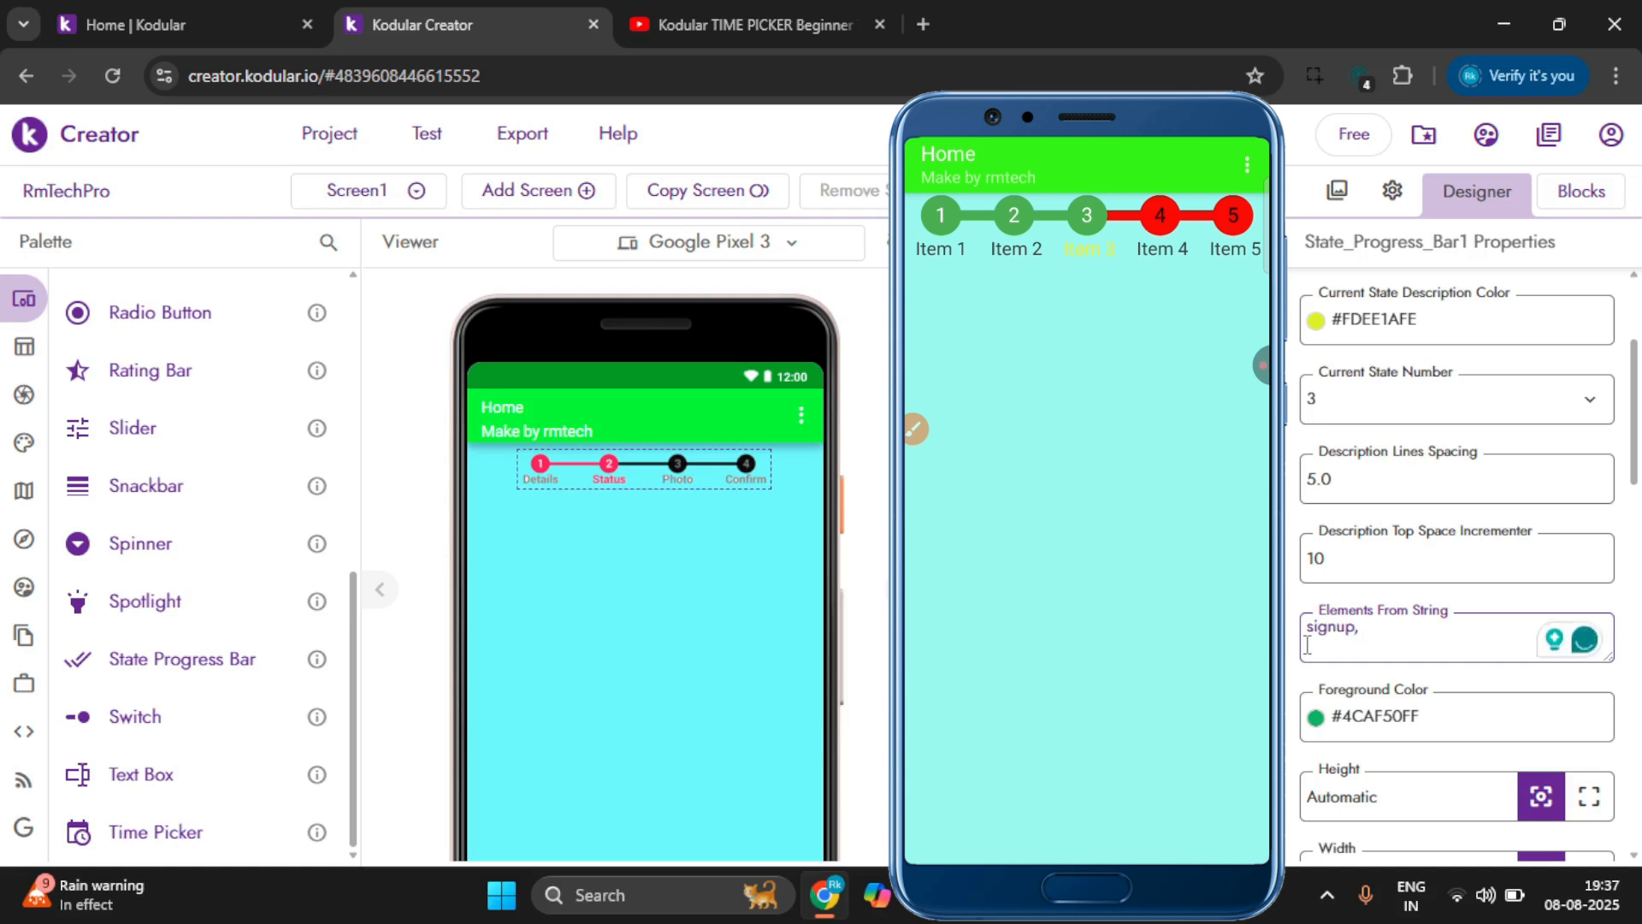
text(details)
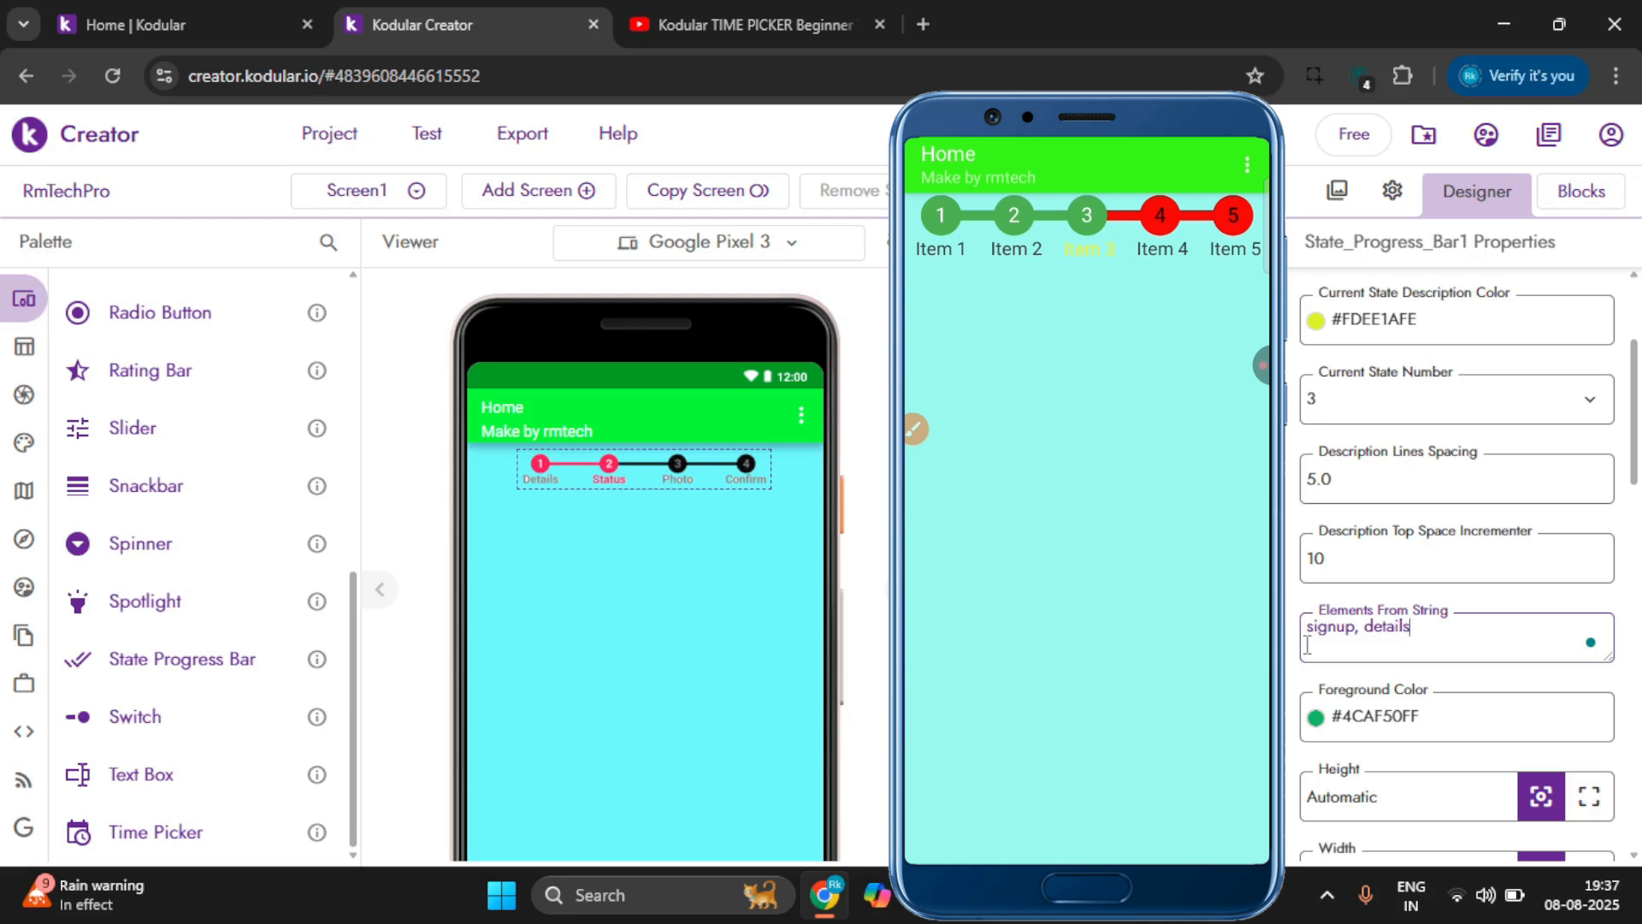
text(, )
text(addi)
text(tion)
text(al )
text(de)
text(s)
text(ails,)
text( sub)
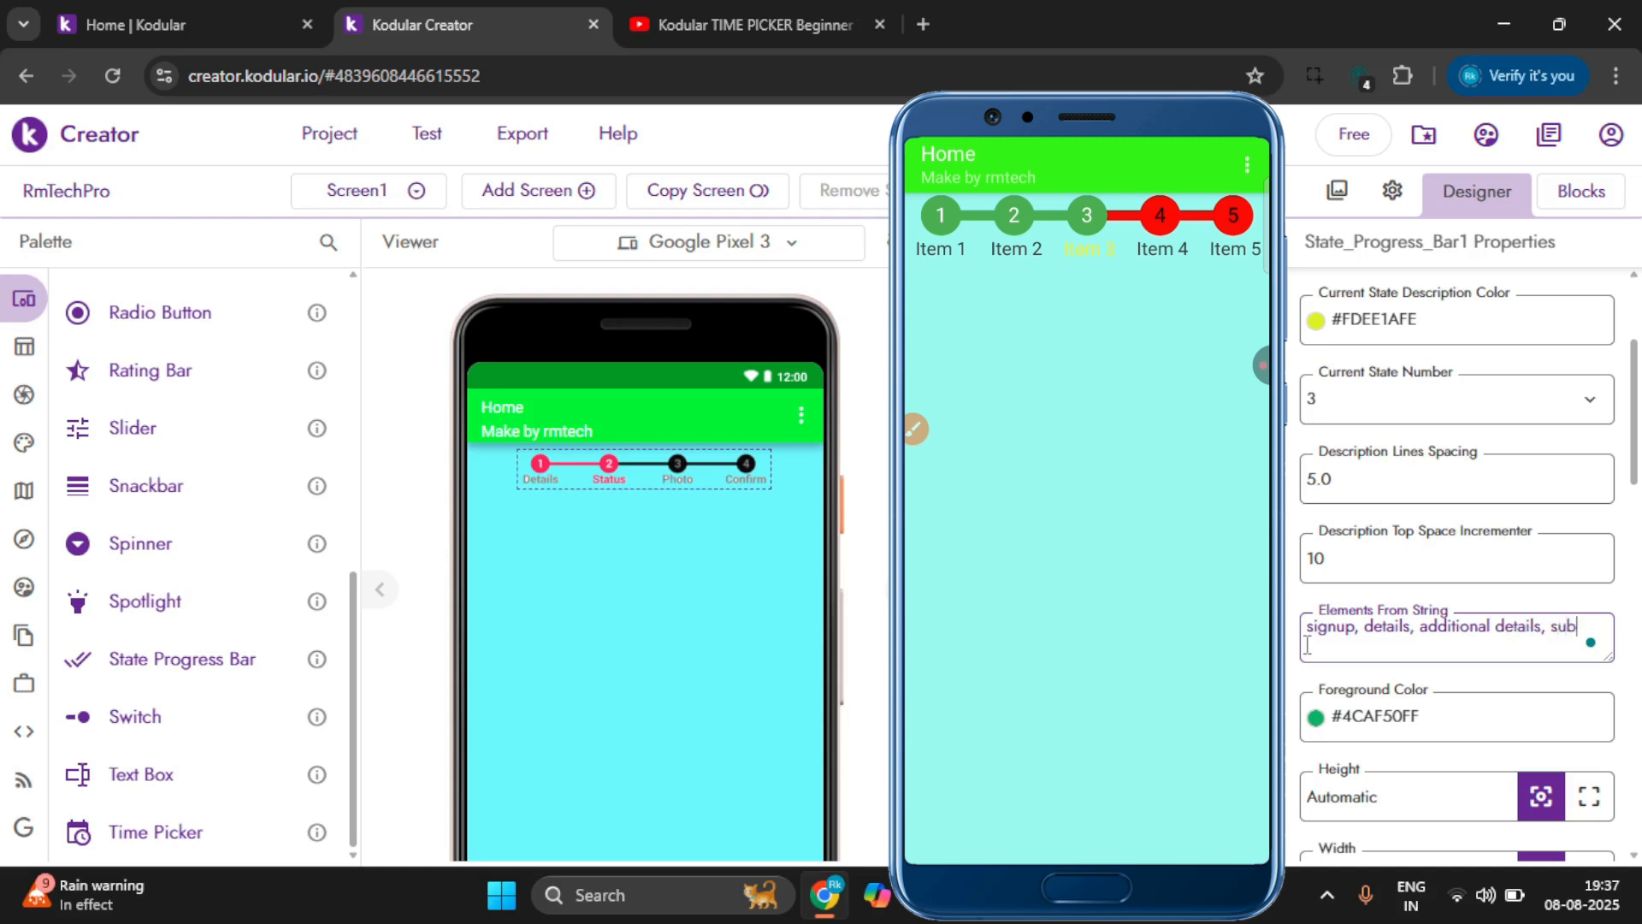
text(mit, a)
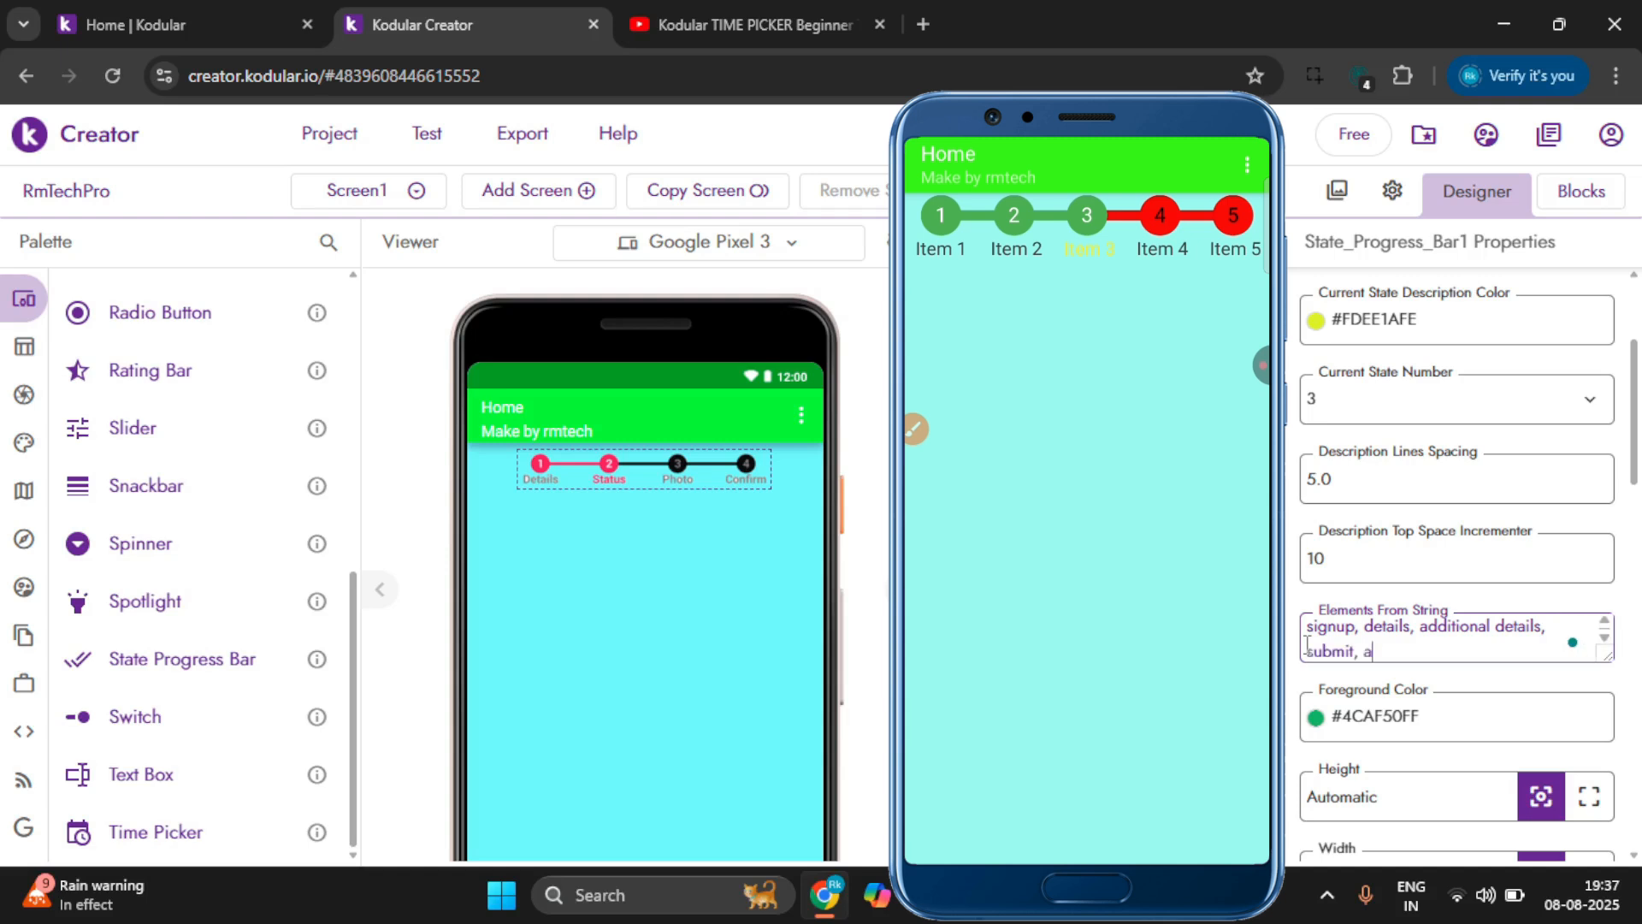
text(prooved)
click(1290, 675)
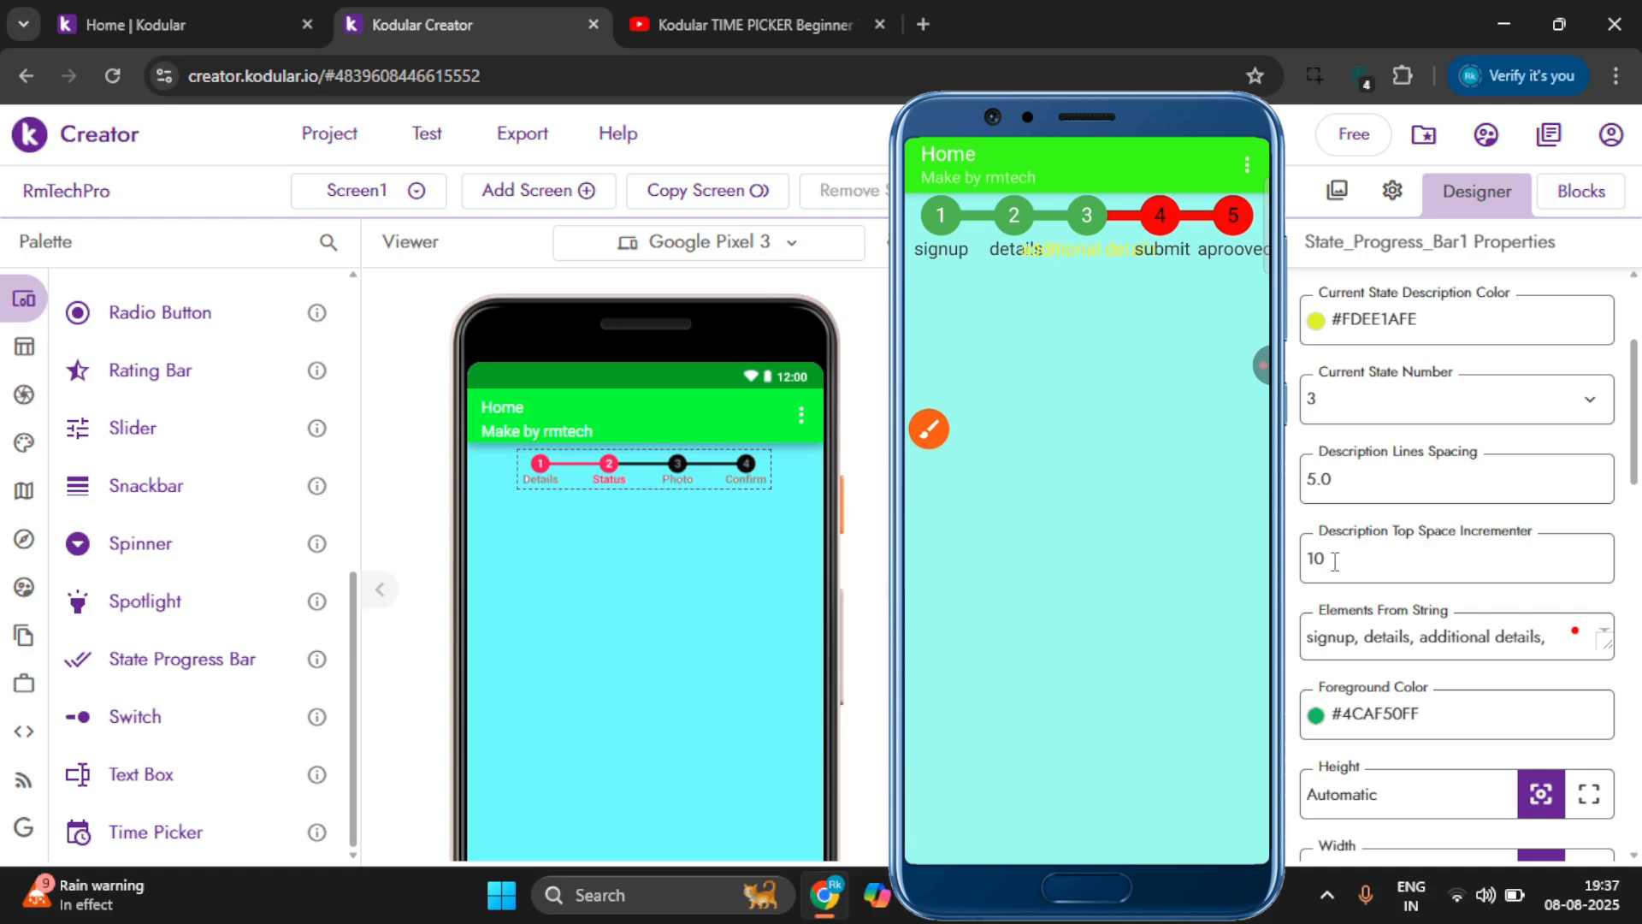
Pick the custom cyan #1CEDF1FE as State_Progress_Bar1's Foreground Color.
scroll(1360, 554, up, 3)
scroll(1359, 554, down, 4)
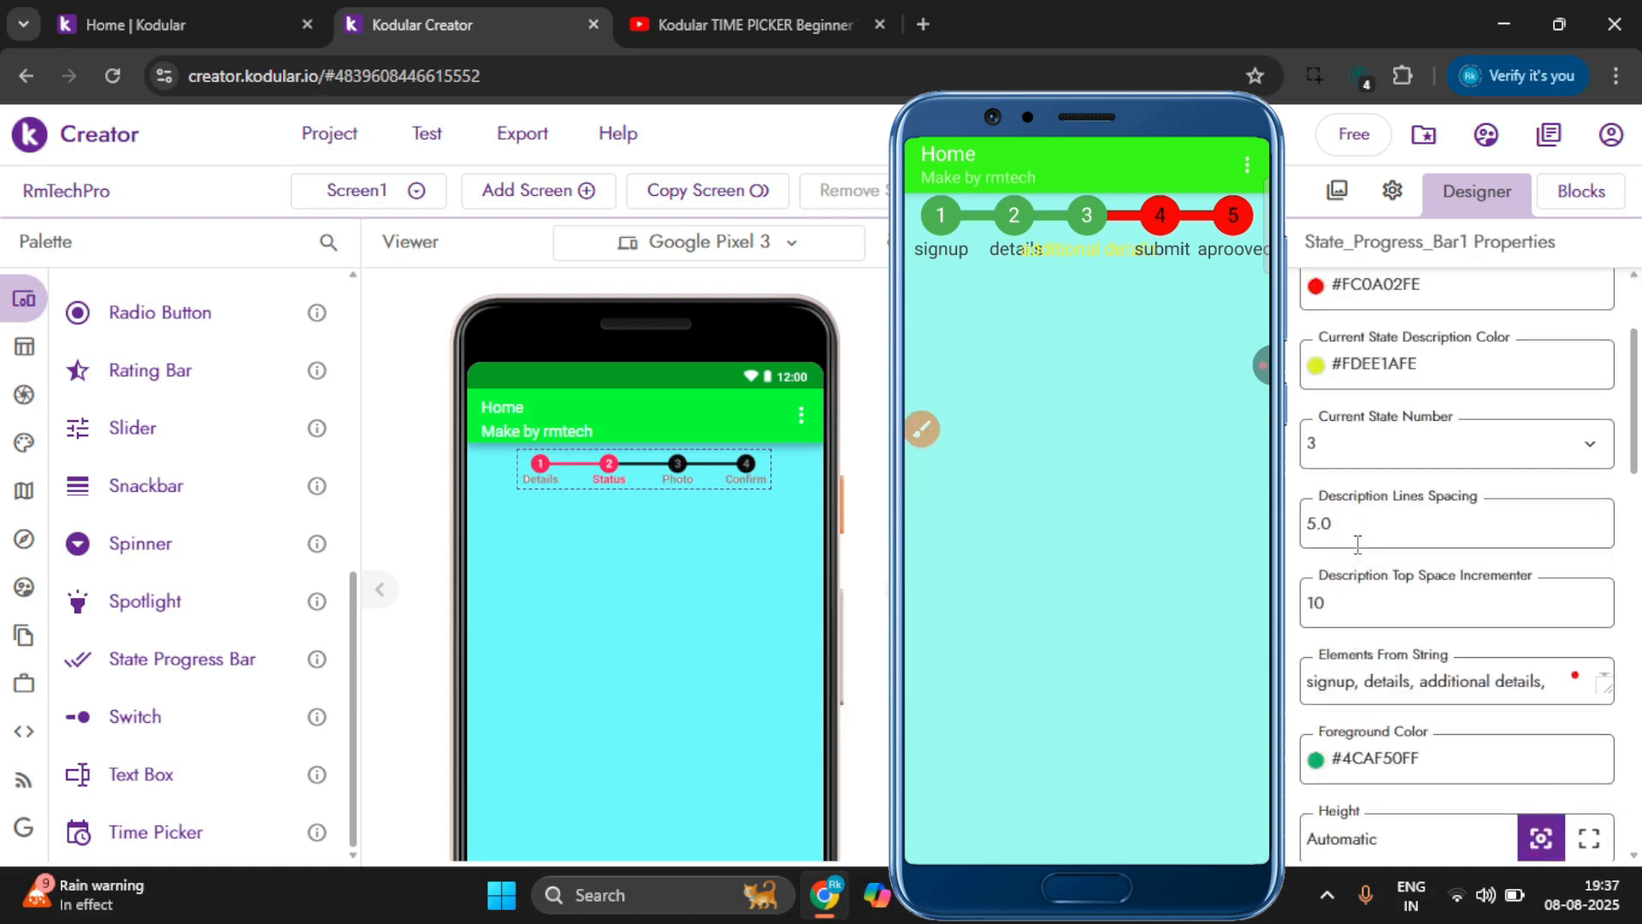
scroll(1357, 545, down, 2)
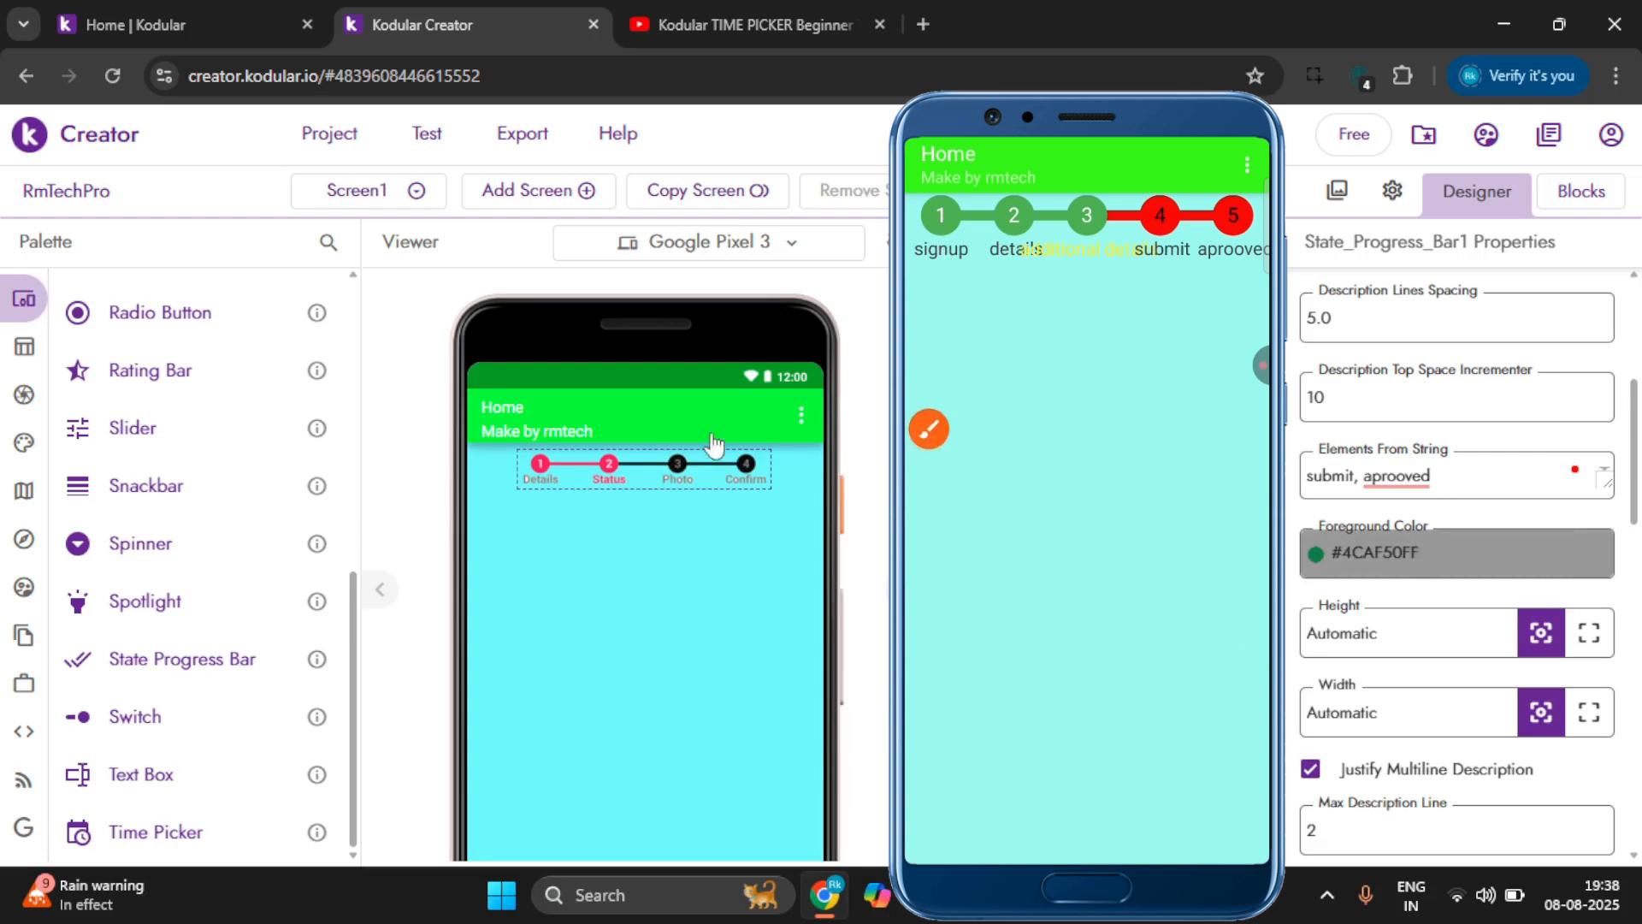
click(1420, 551)
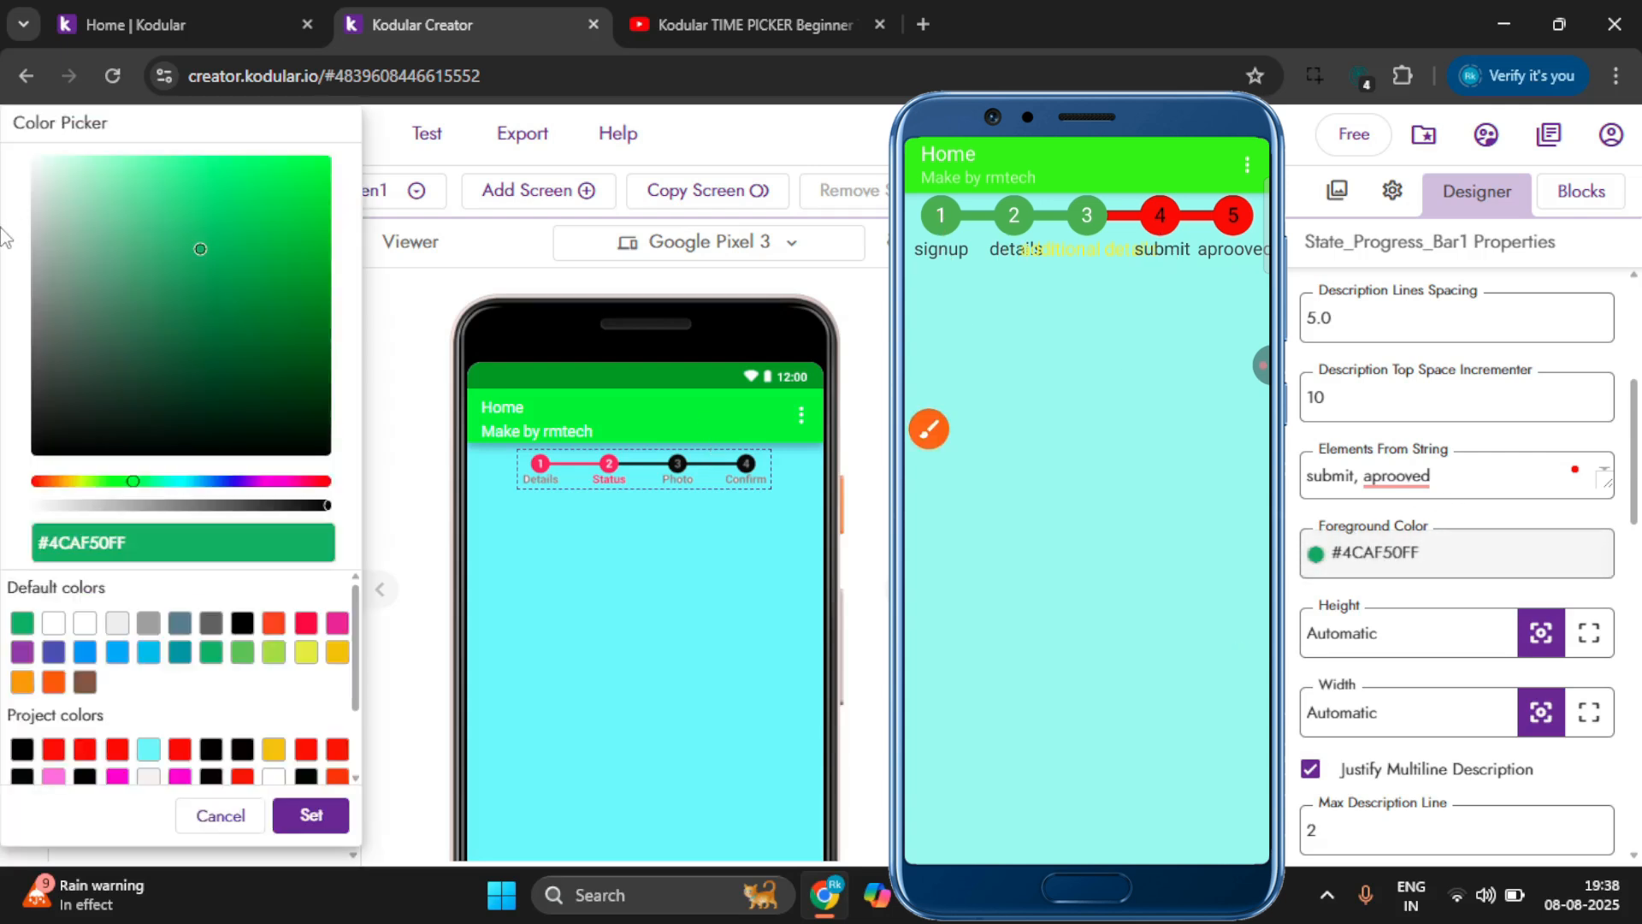
click(185, 483)
click(296, 171)
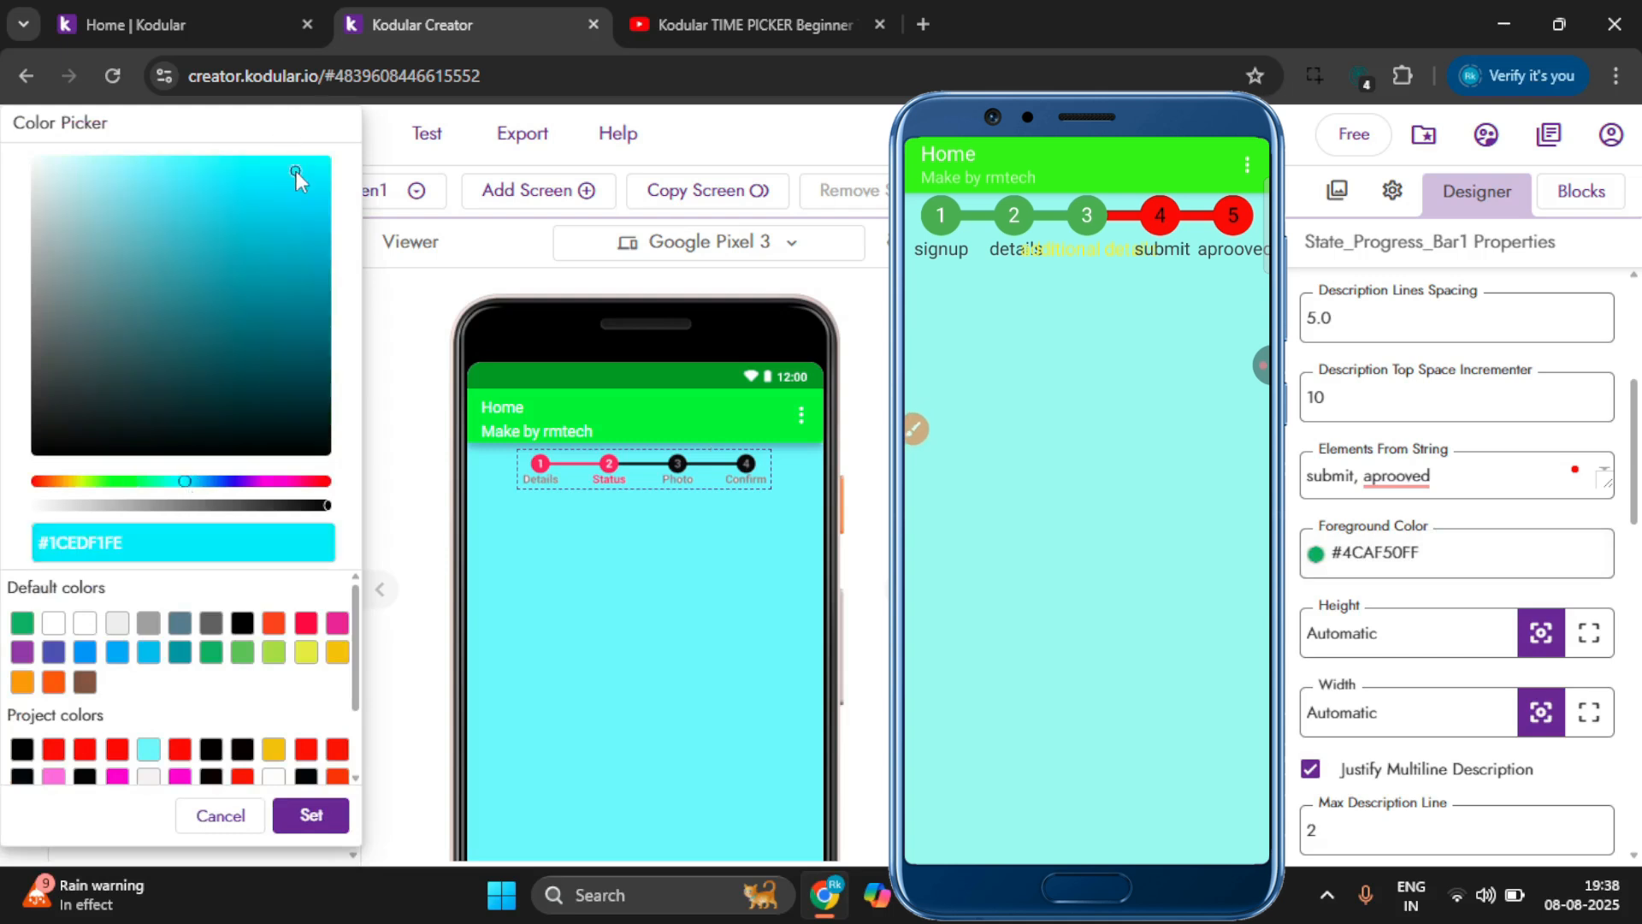
click(312, 815)
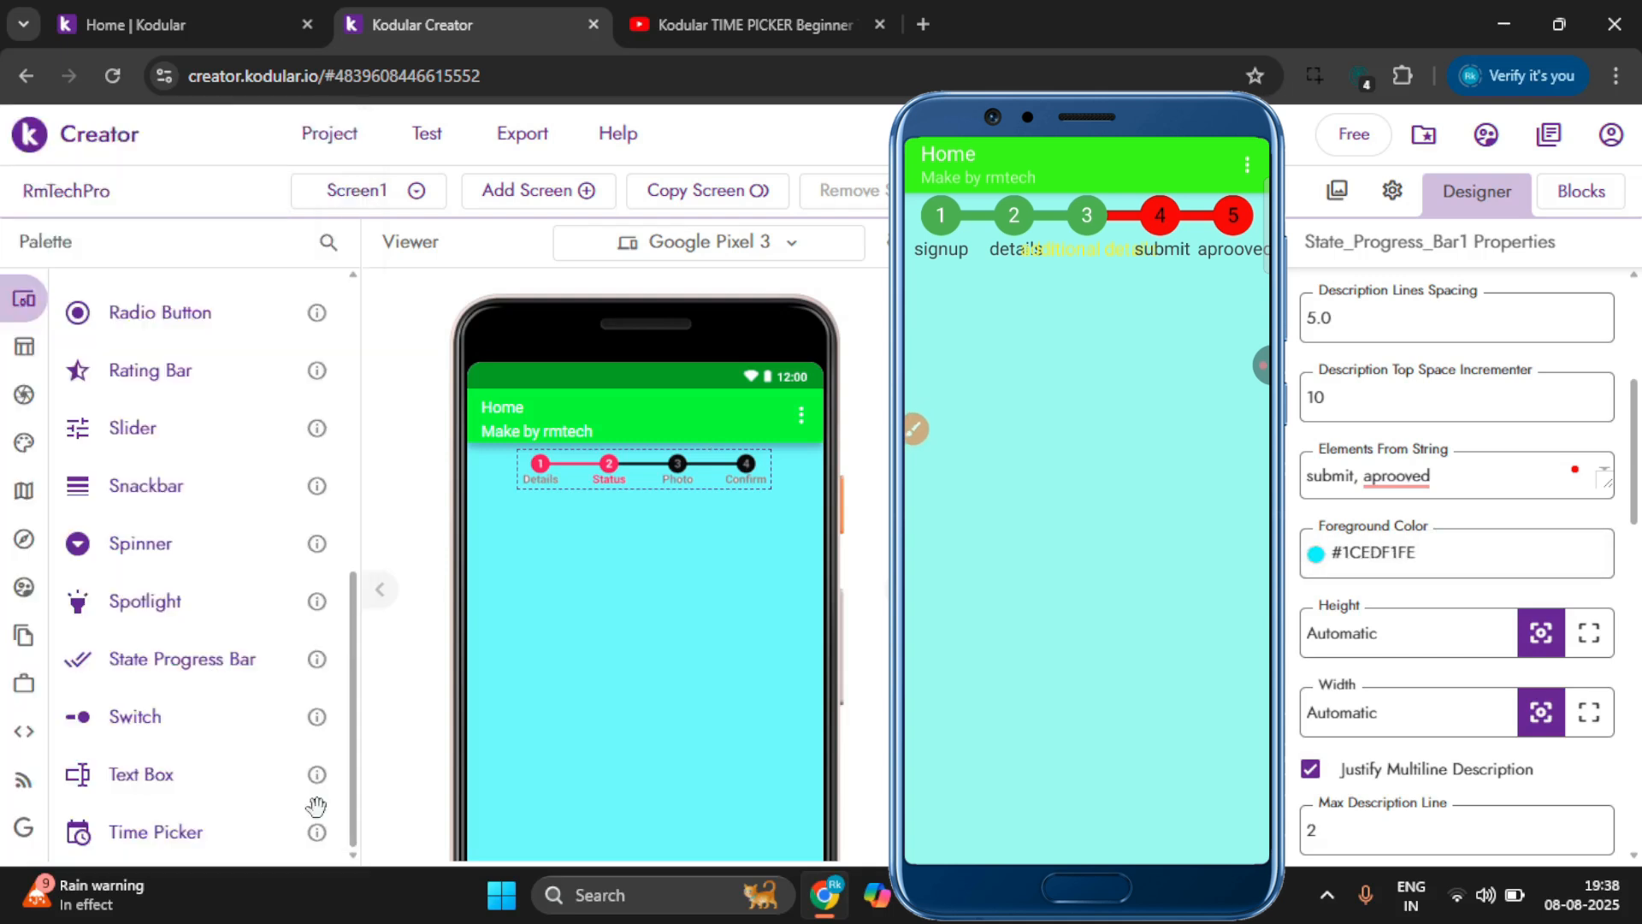
Try Fill parent for State_Progress_Bar1's Height and Width, returning each to Automatic.
scroll(1606, 417, down, 3)
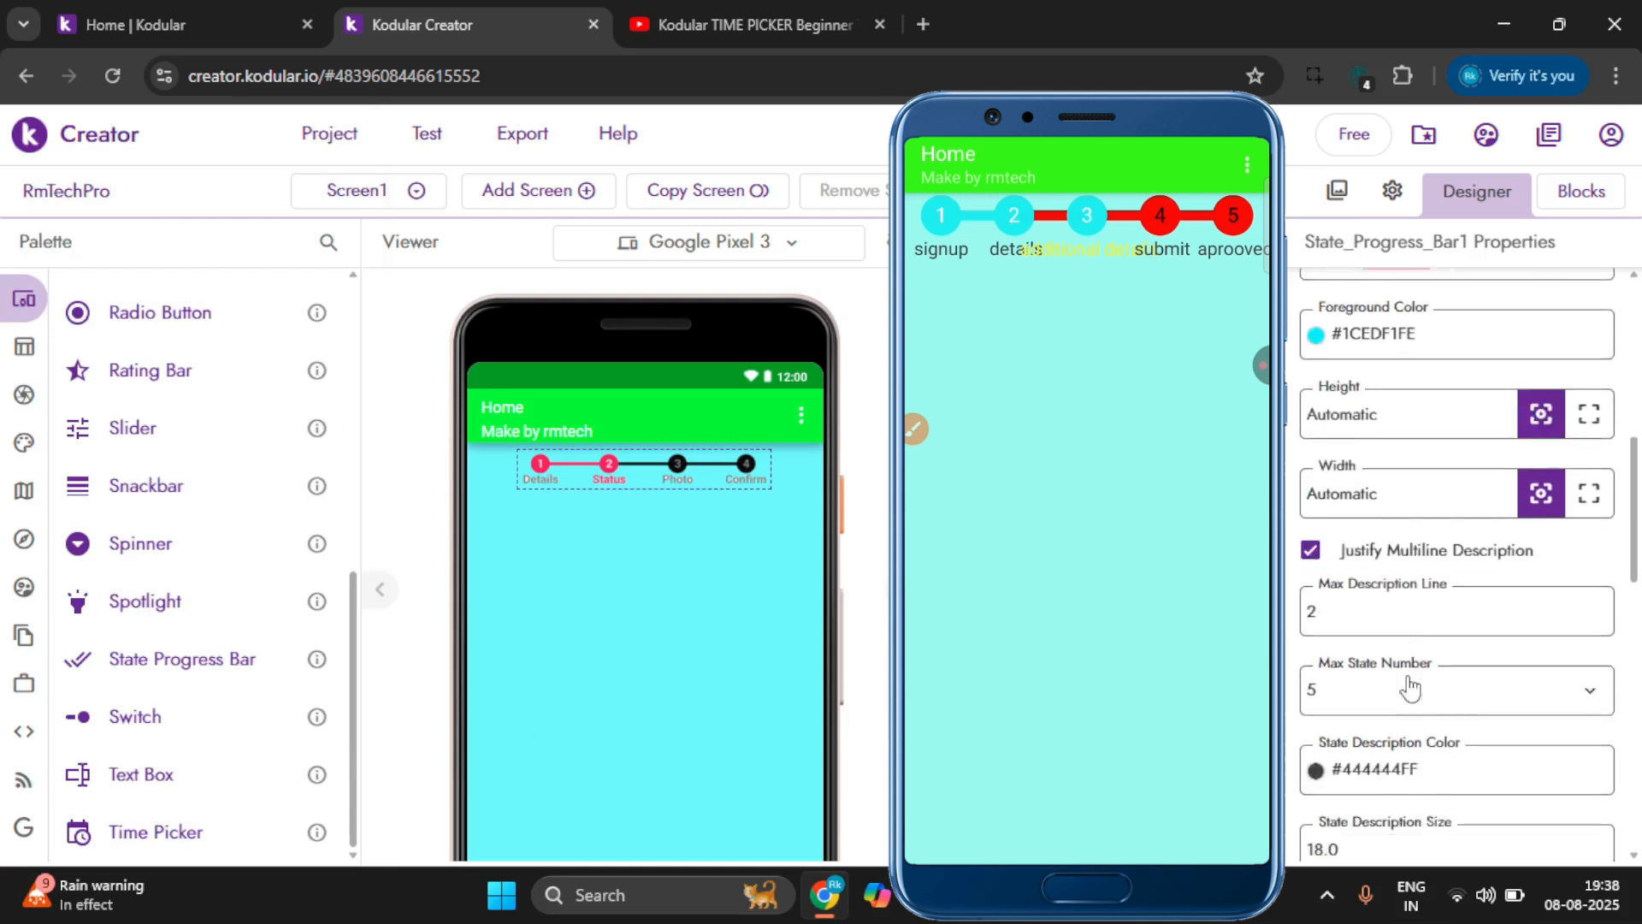
click(1591, 393)
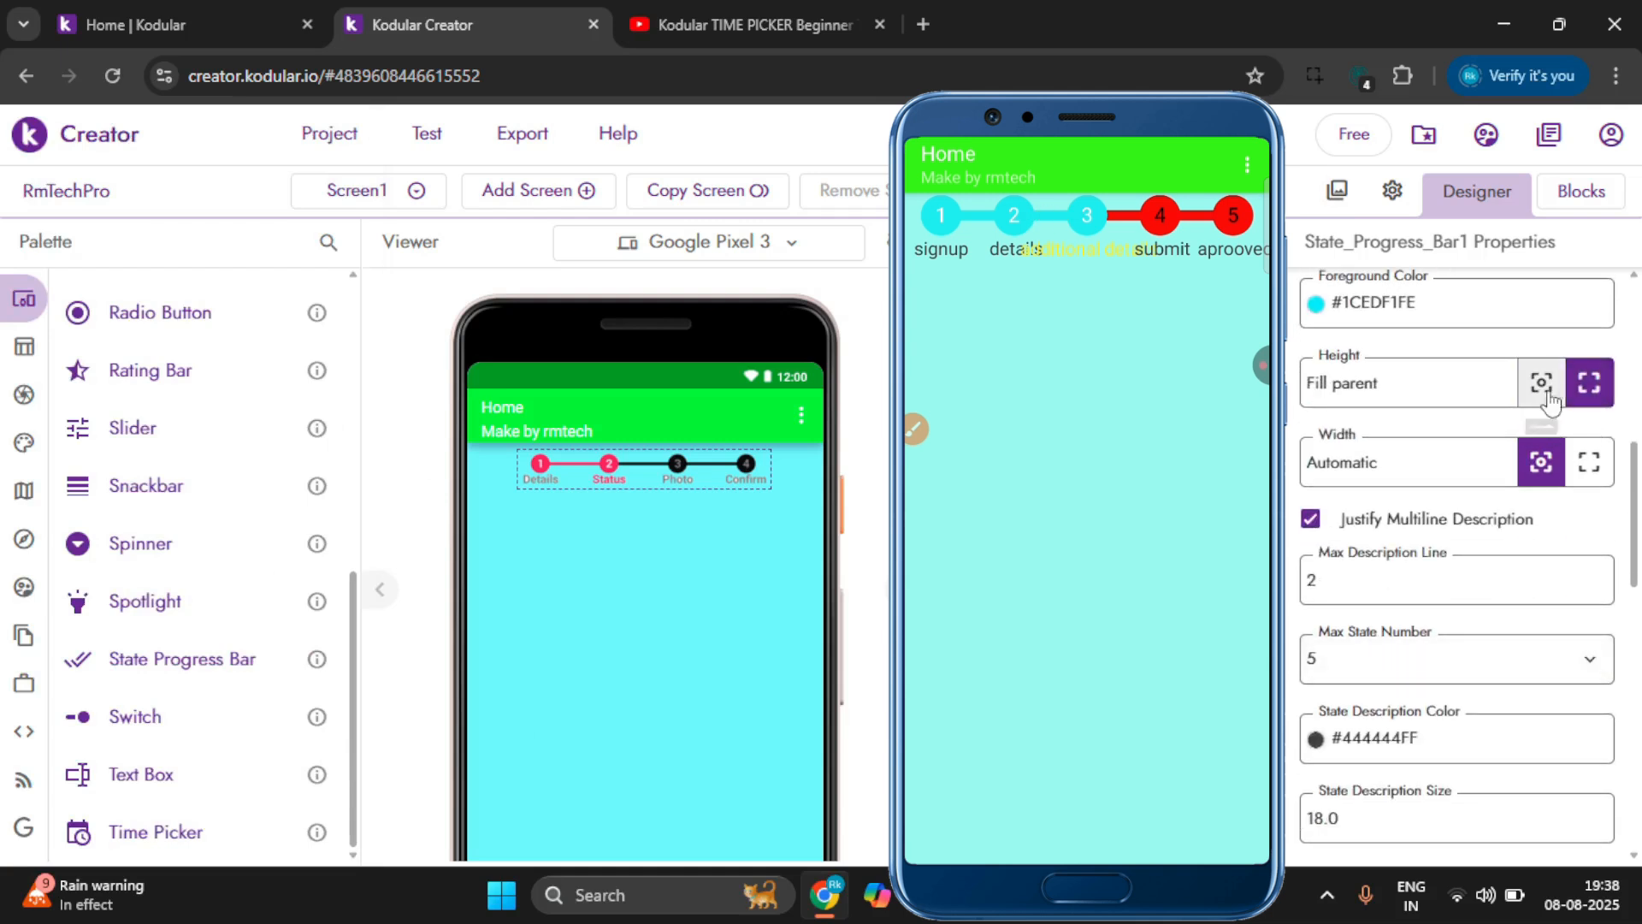
click(1557, 387)
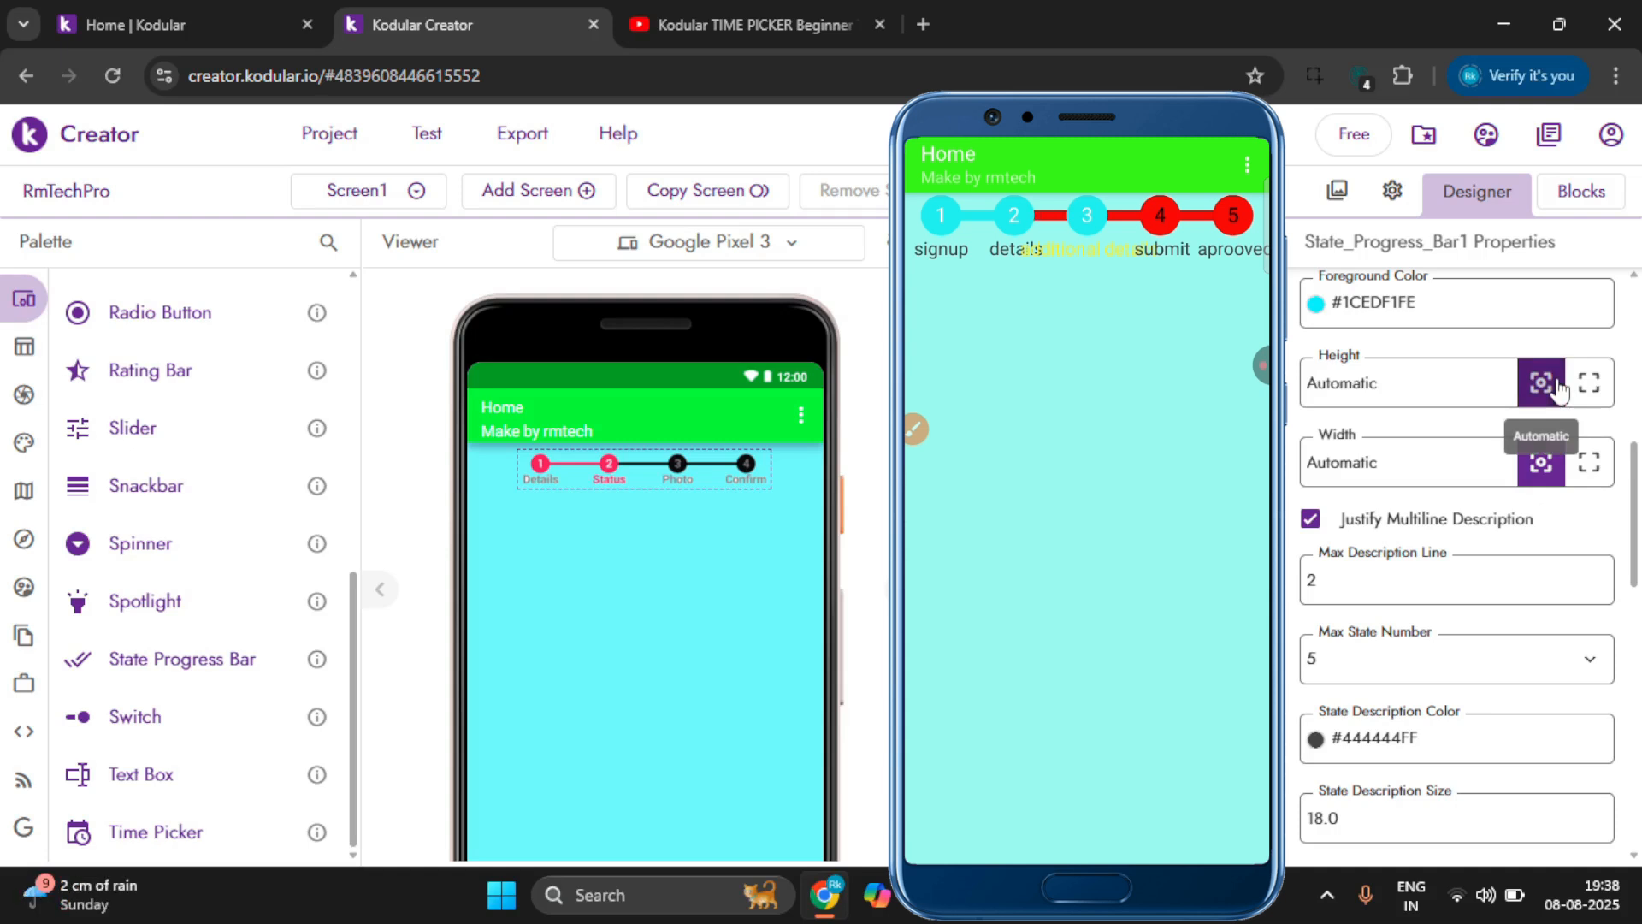
click(1588, 464)
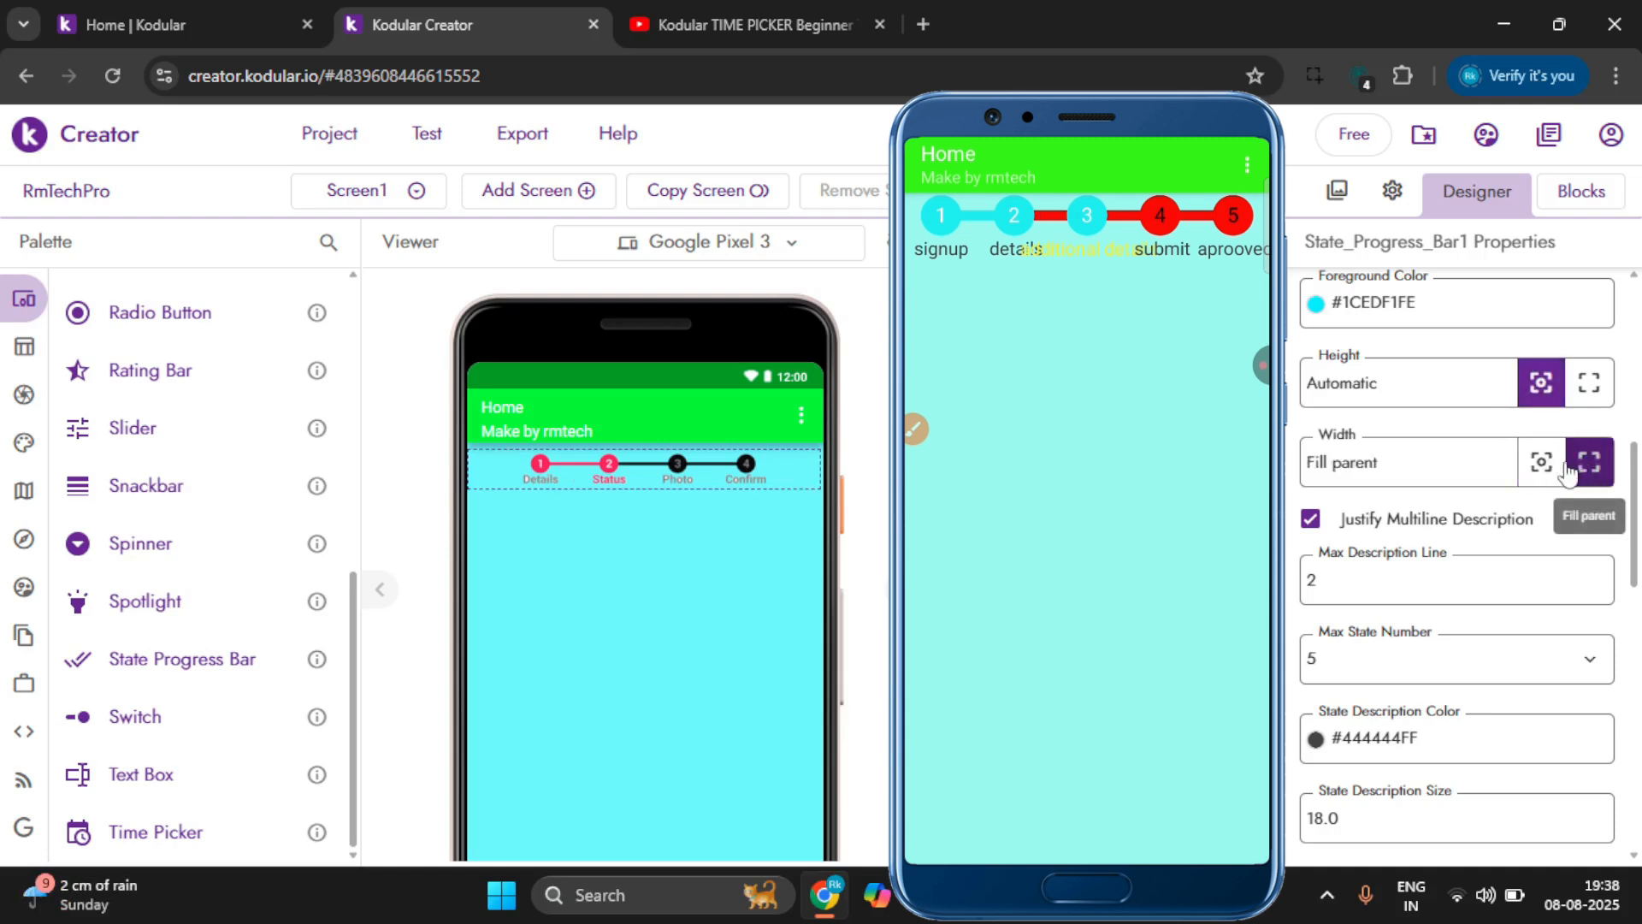
click(1543, 472)
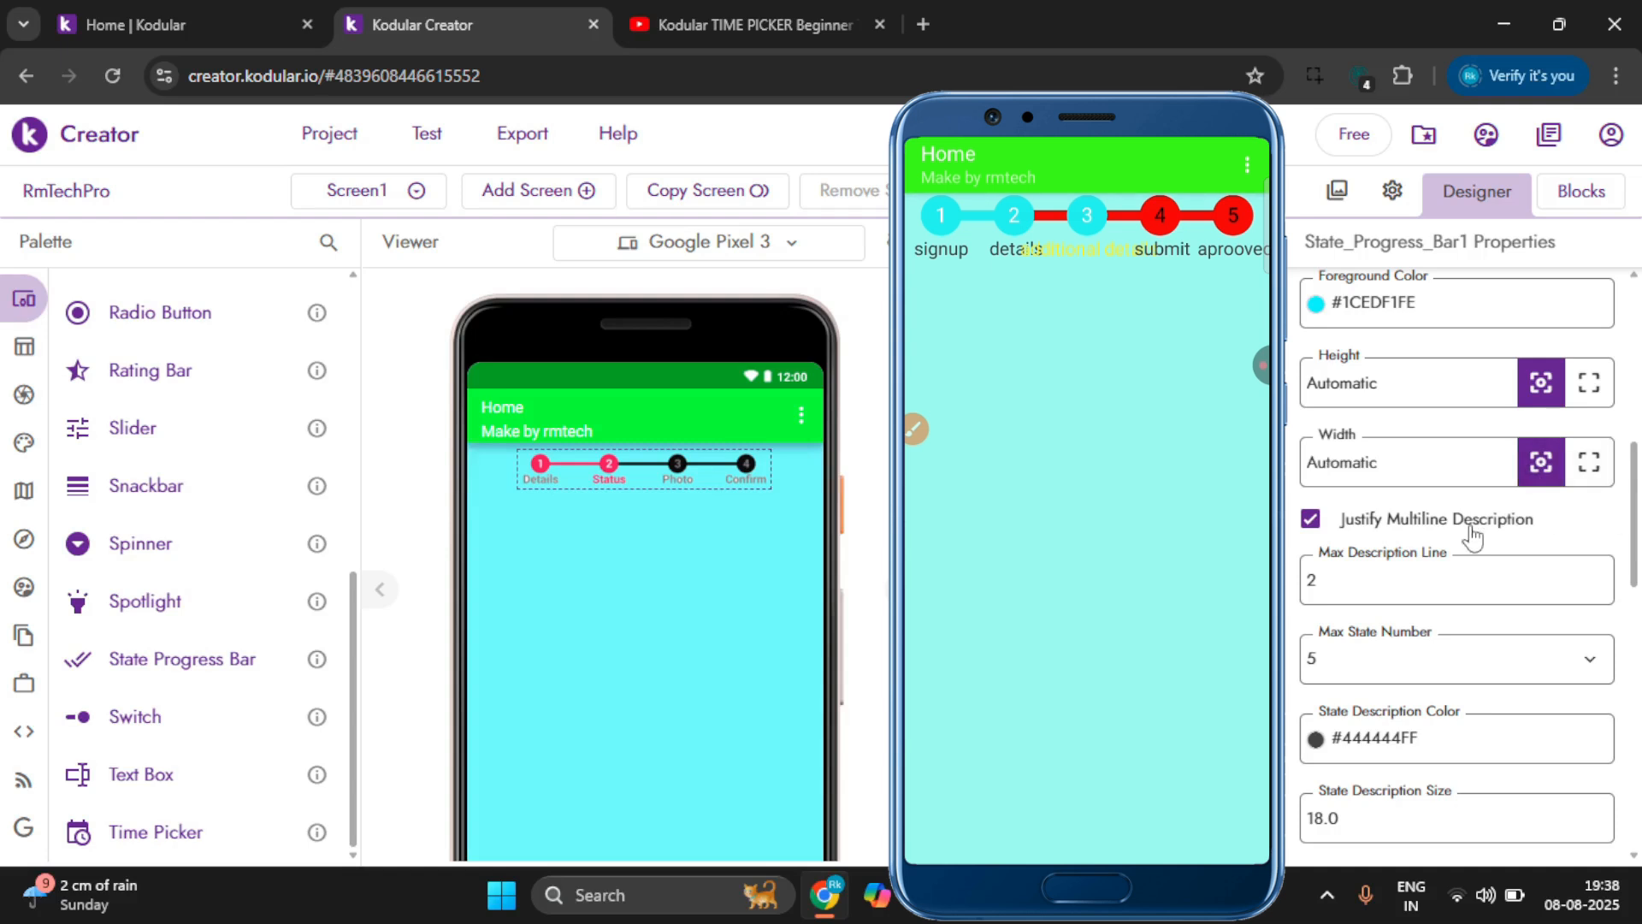
Set State_Progress_Bar1's Max Description Line to 5, and check the Max State Number options, keeping 5.
scroll(1469, 530, down, 1)
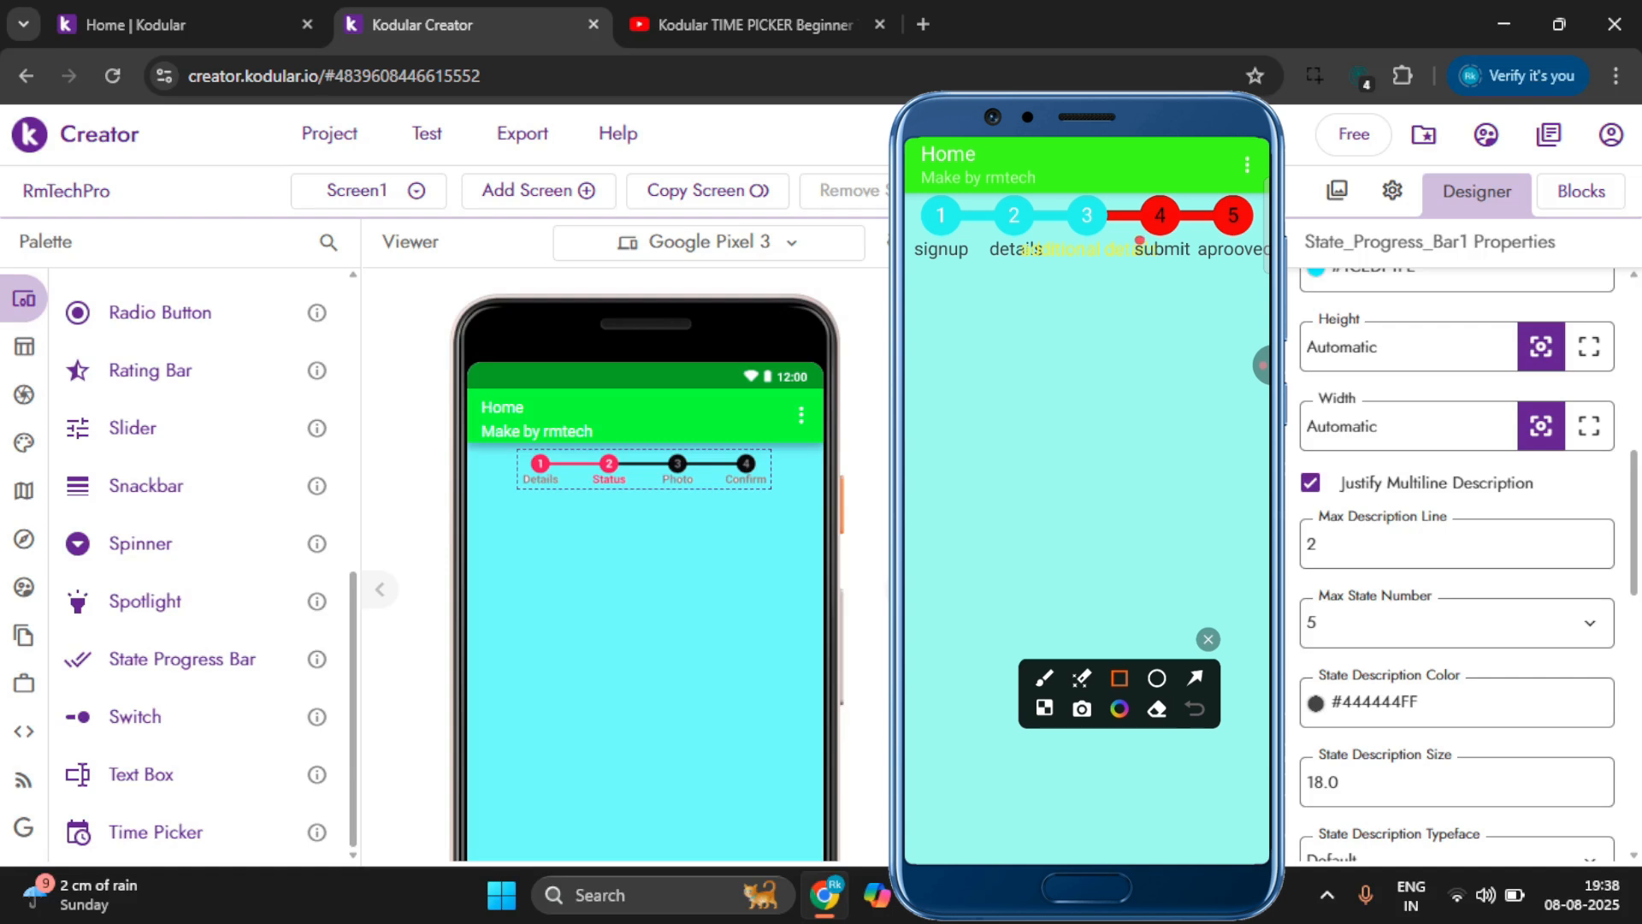
drag(1142, 238, 1011, 265)
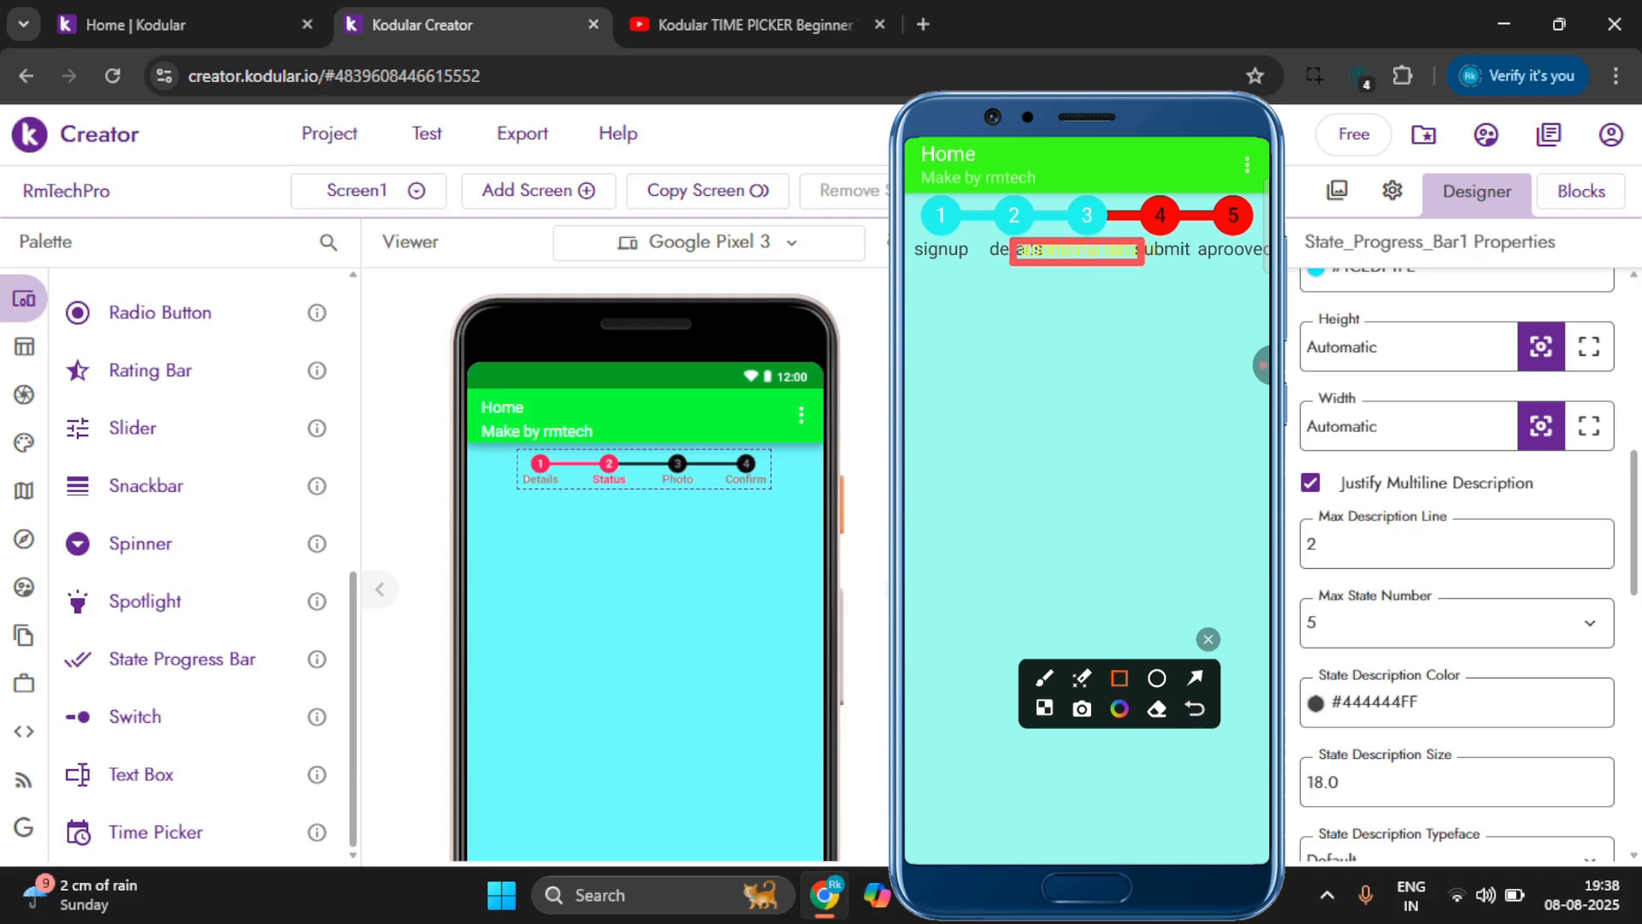
double_click(1338, 545)
text(5)
click(1356, 630)
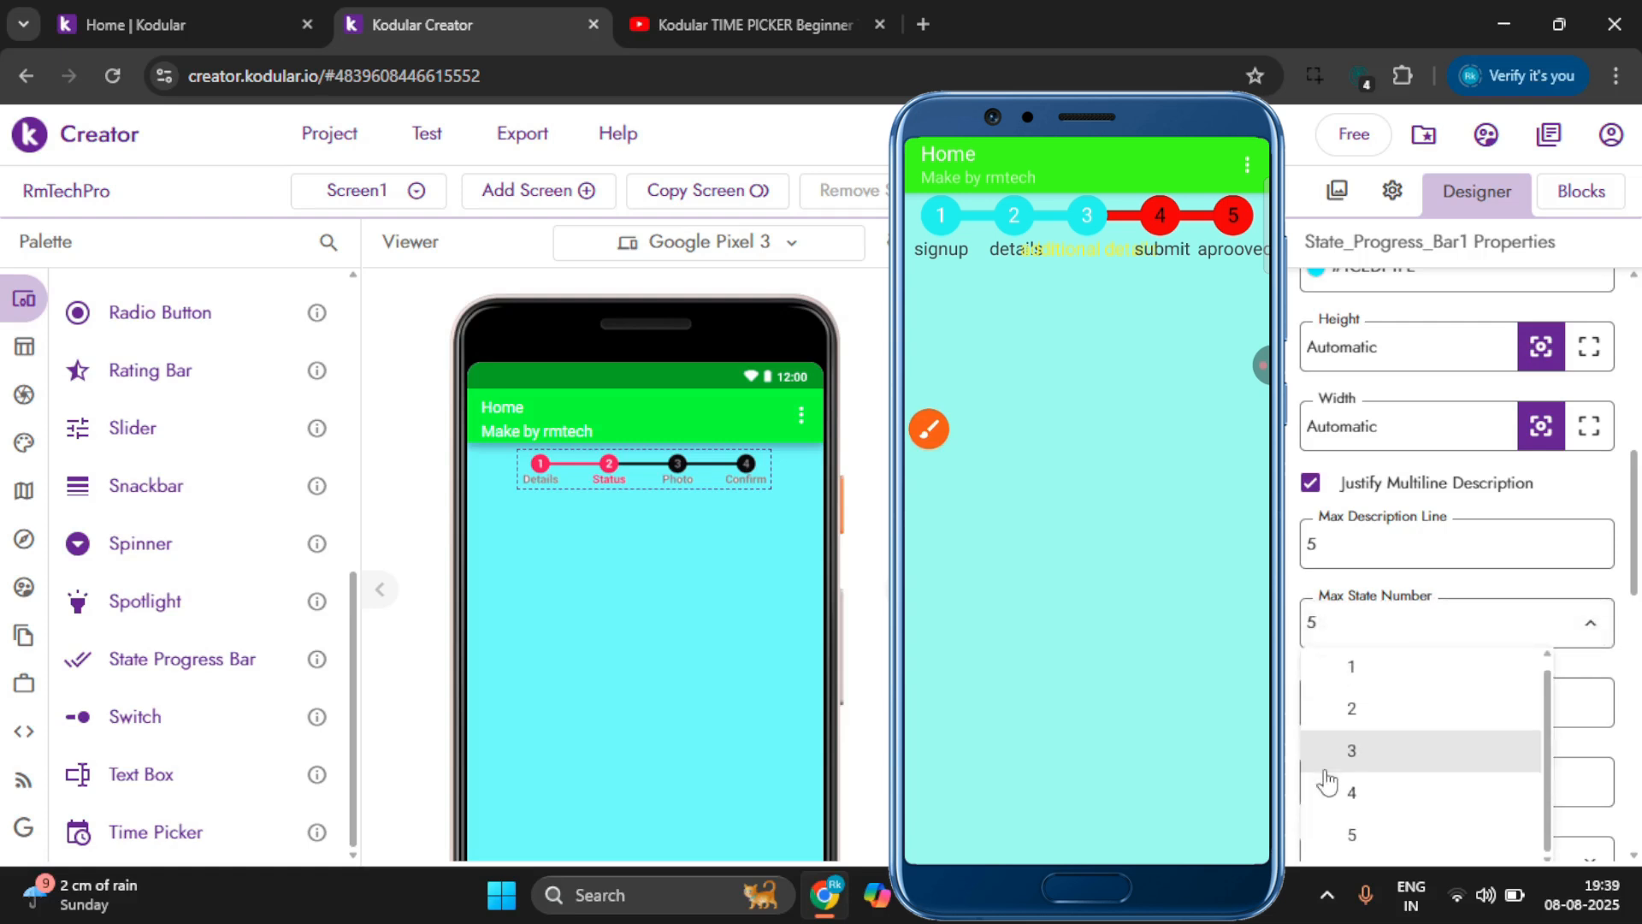
scroll(1323, 781, down, 2)
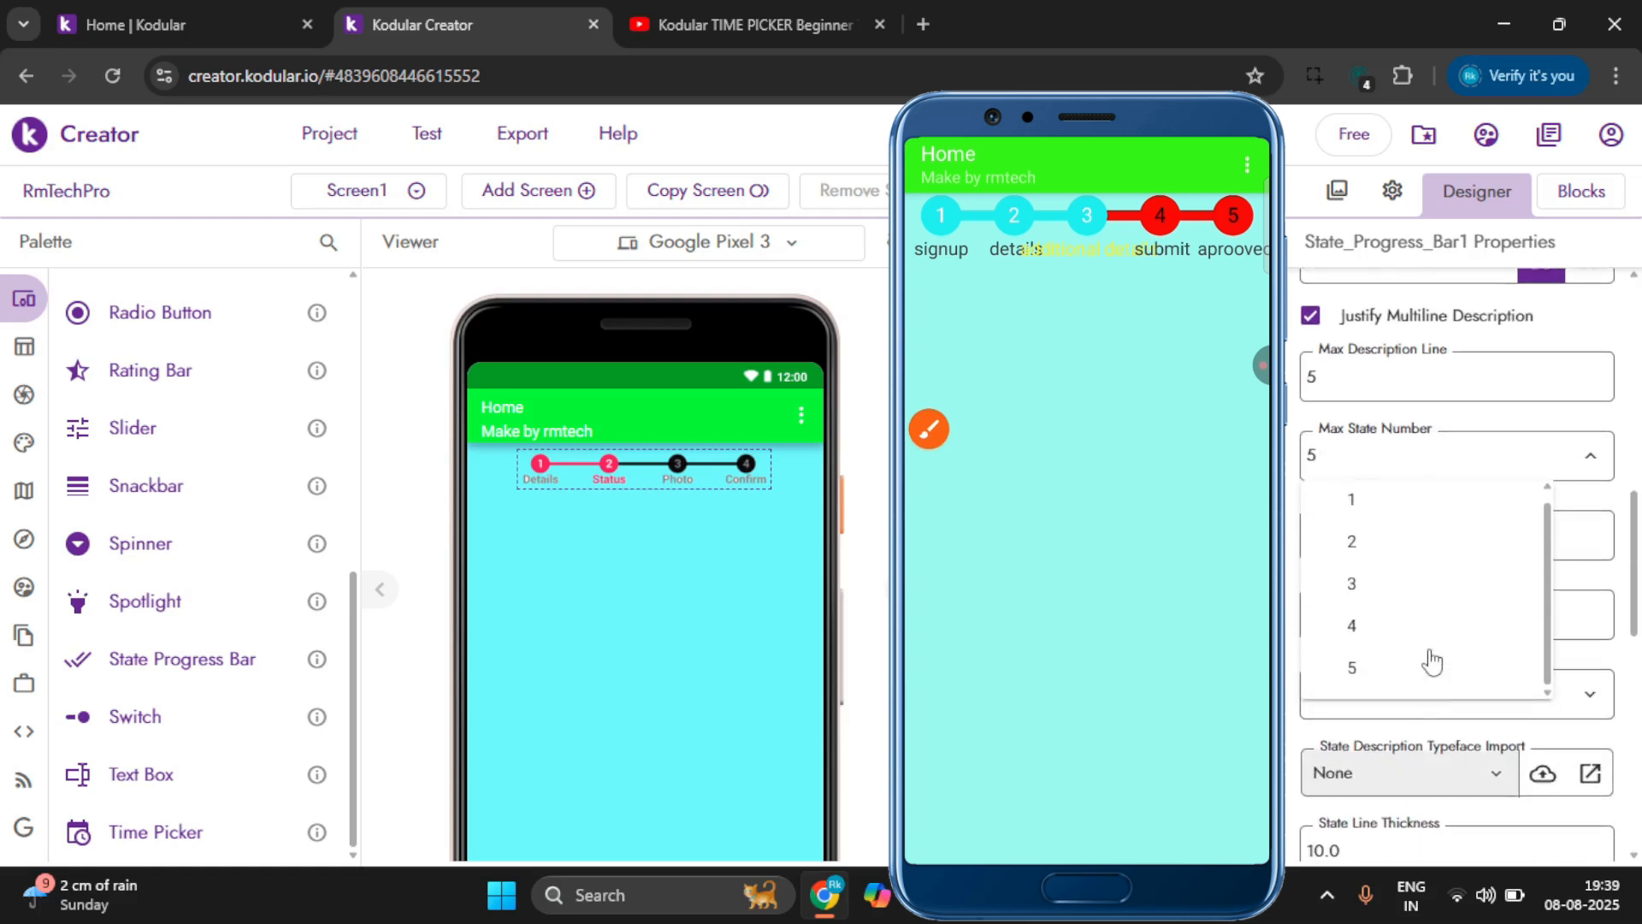
click(1319, 466)
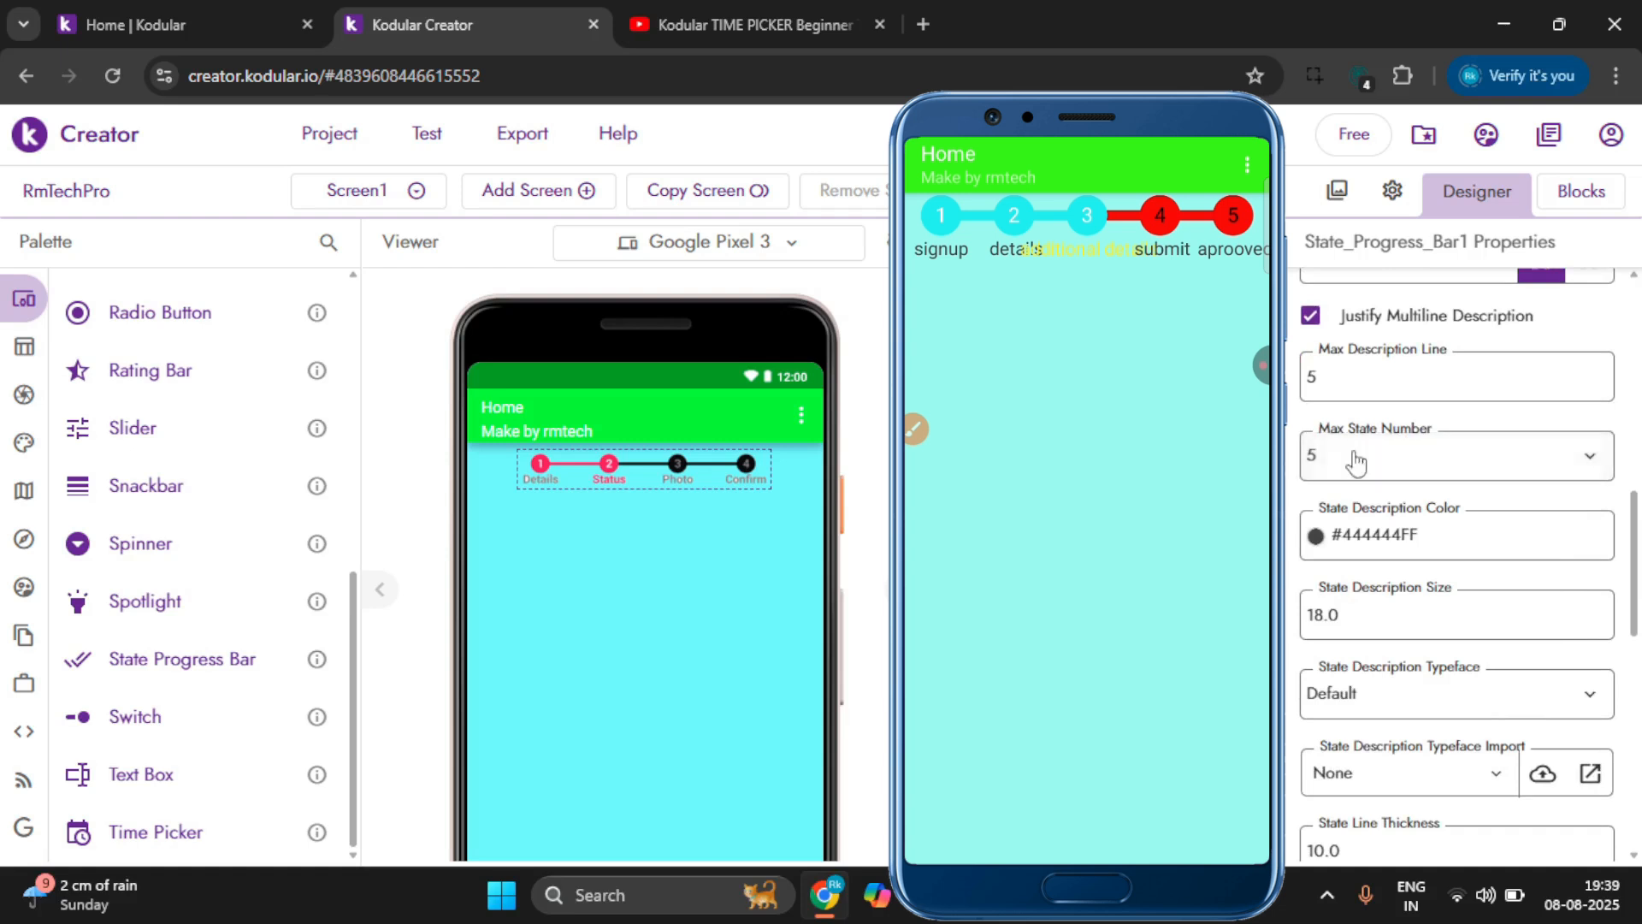
Pick the custom purple #680A9CFE as State_Progress_Bar1's State Description Color.
scroll(1358, 470, down, 1)
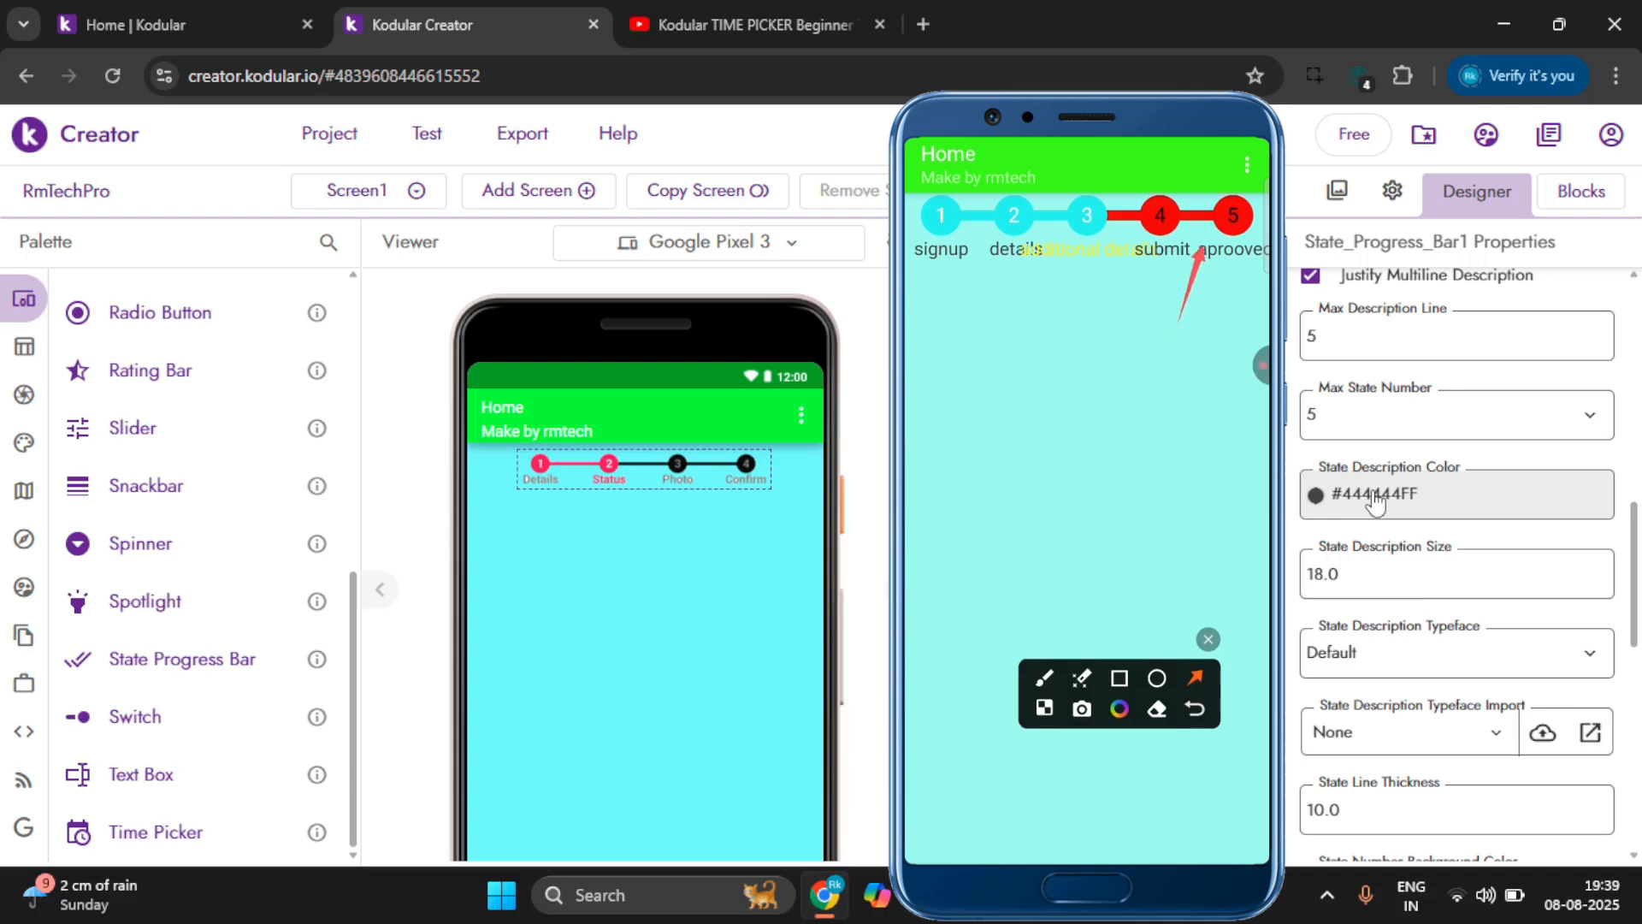
click(1374, 505)
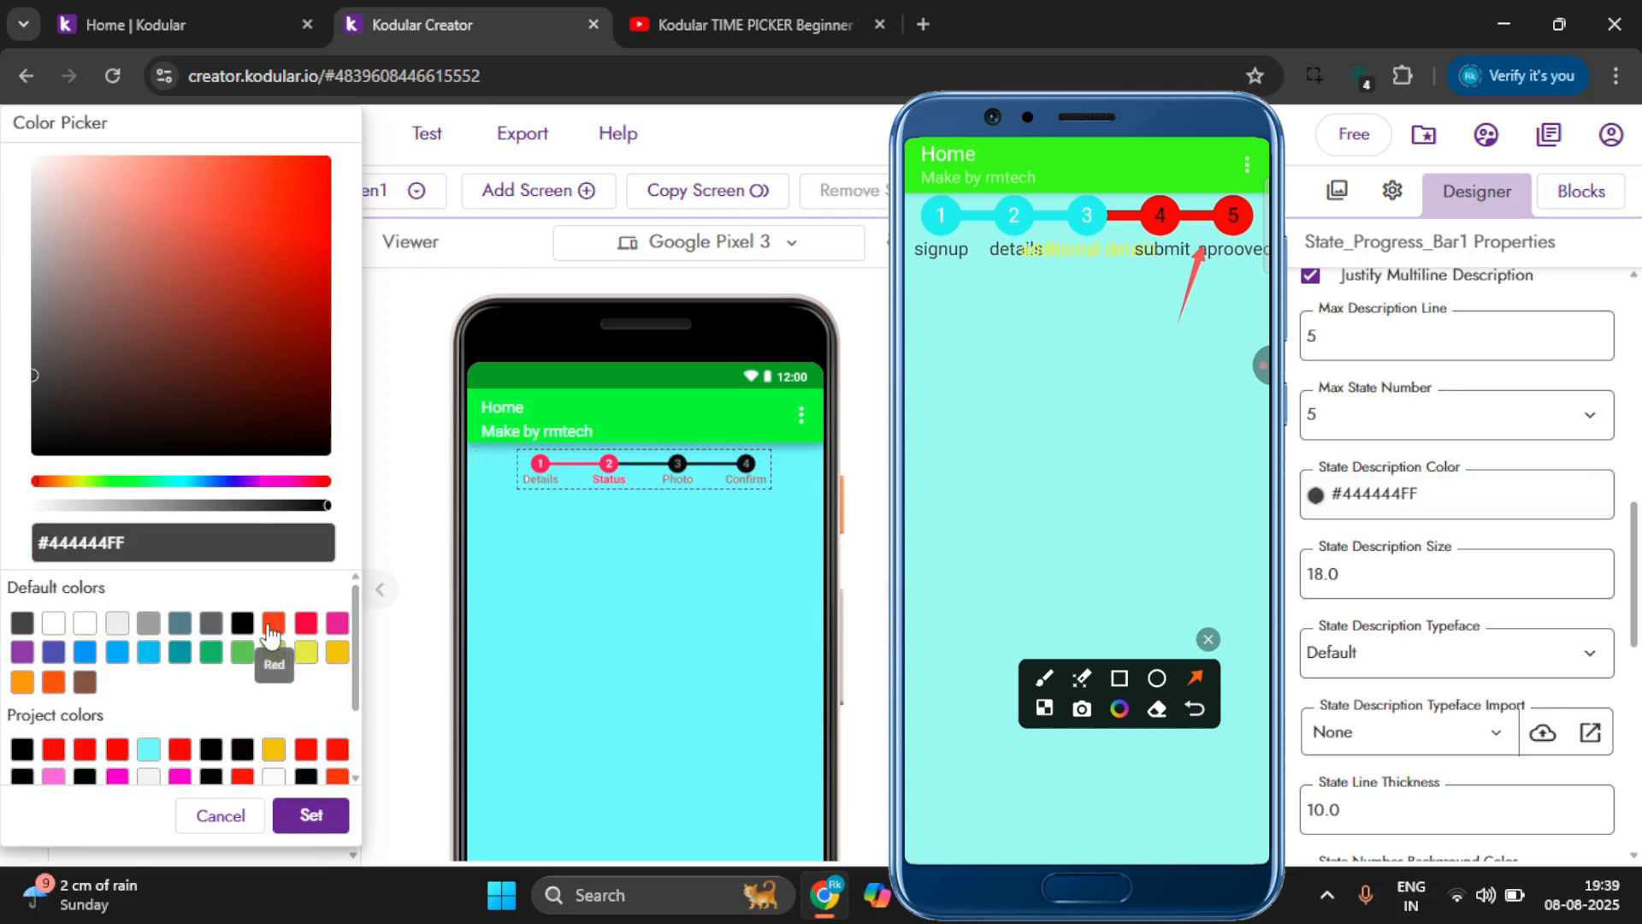
scroll(107, 769, down, 2)
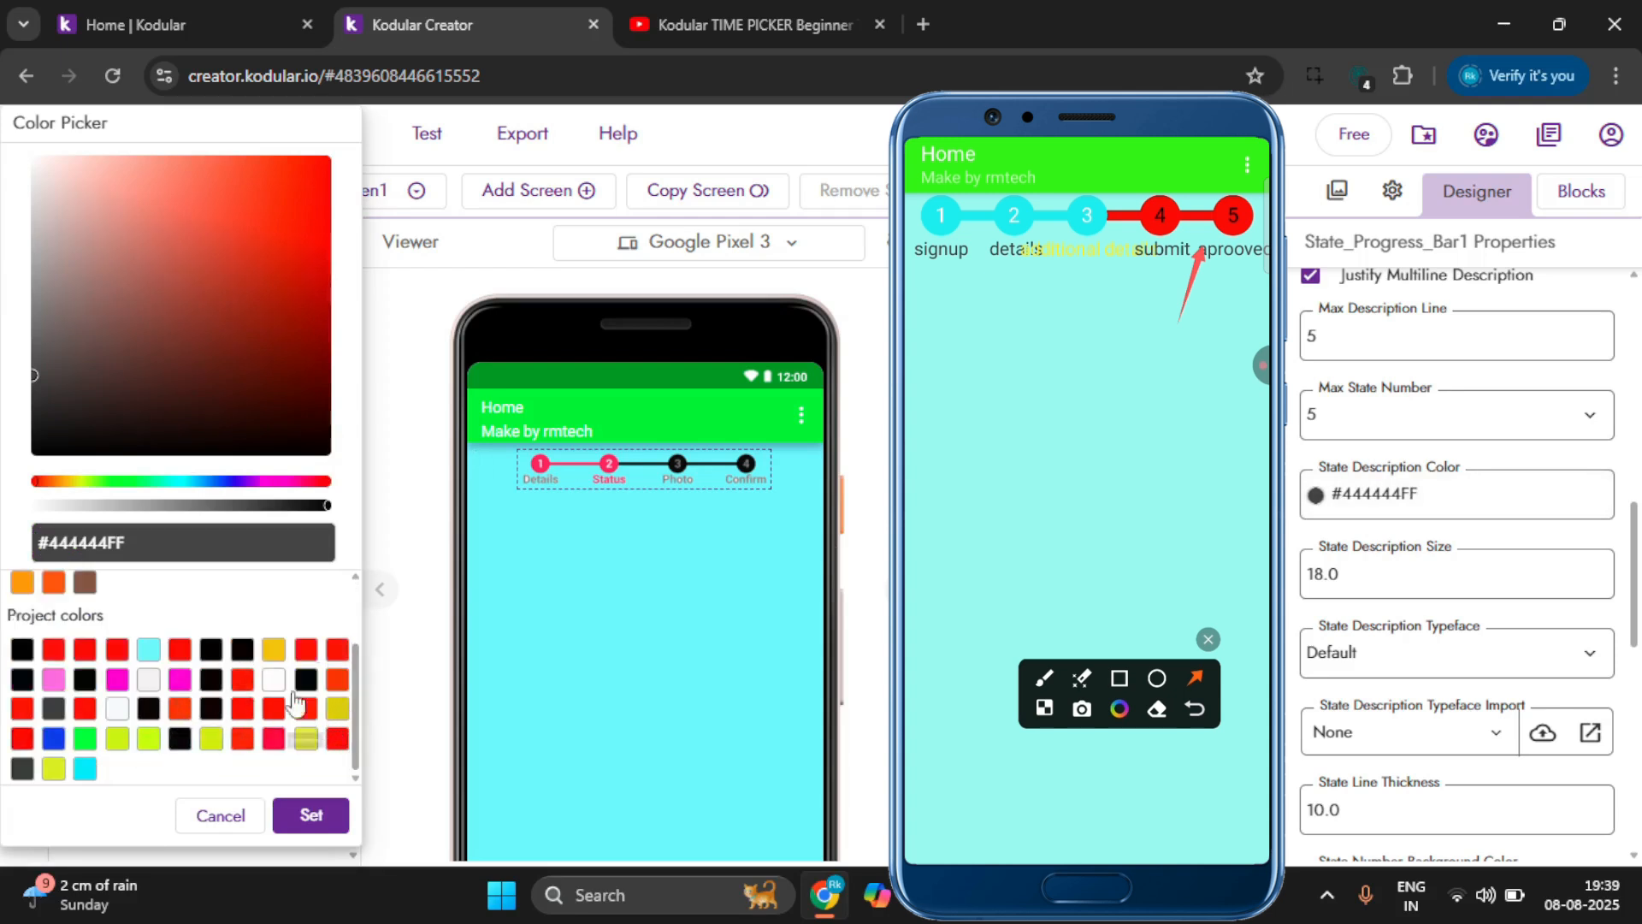
click(117, 679)
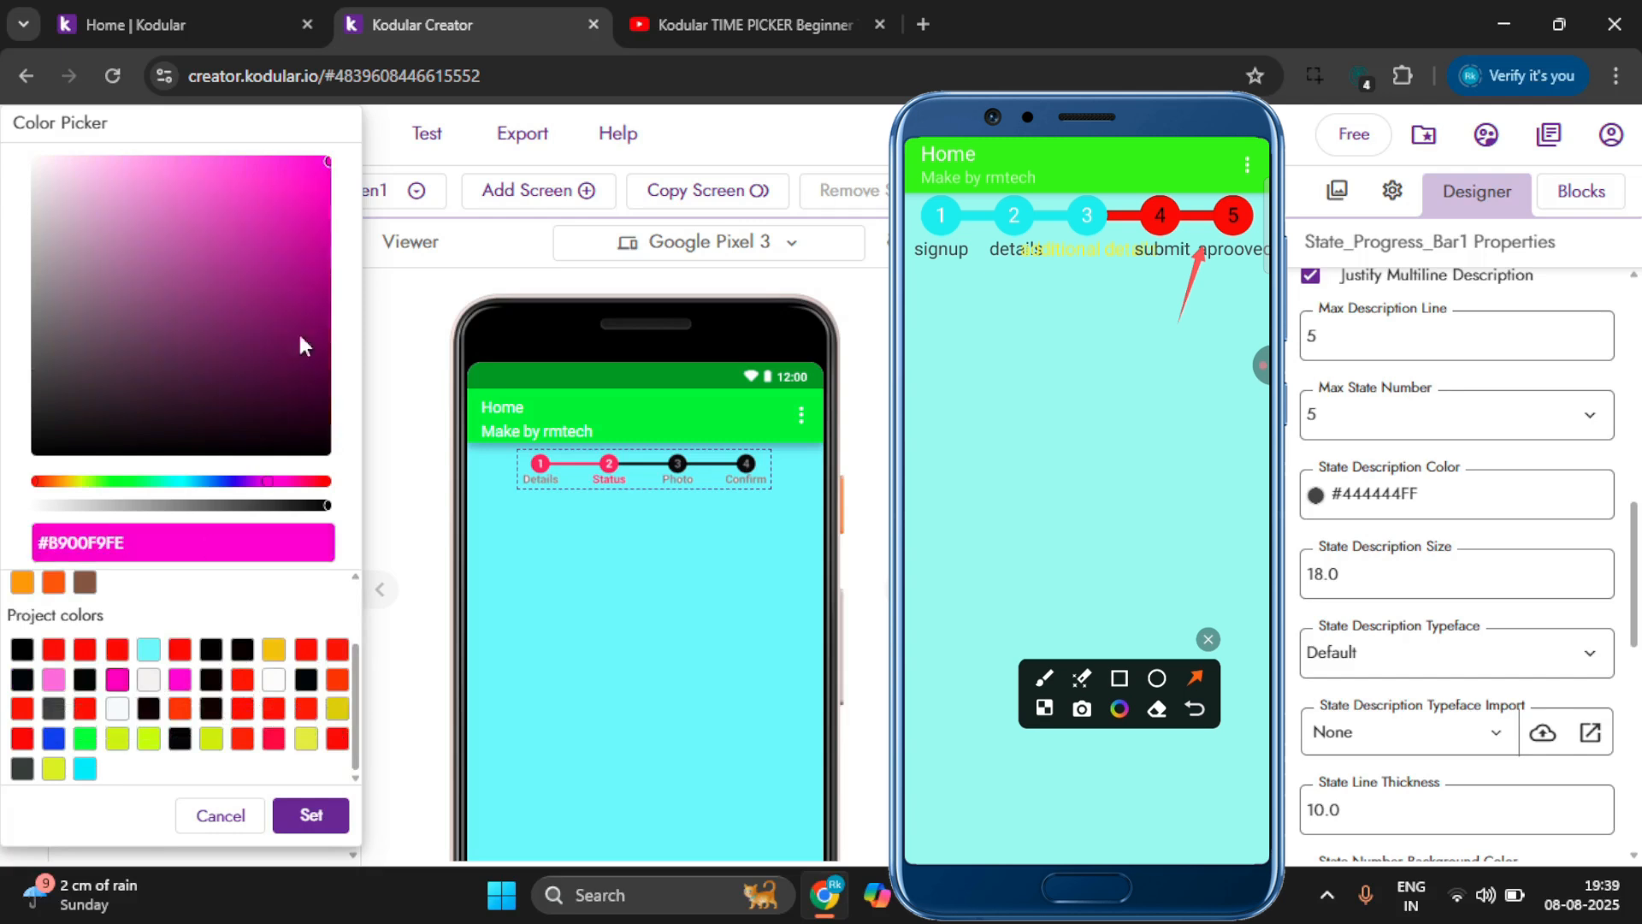
click(311, 272)
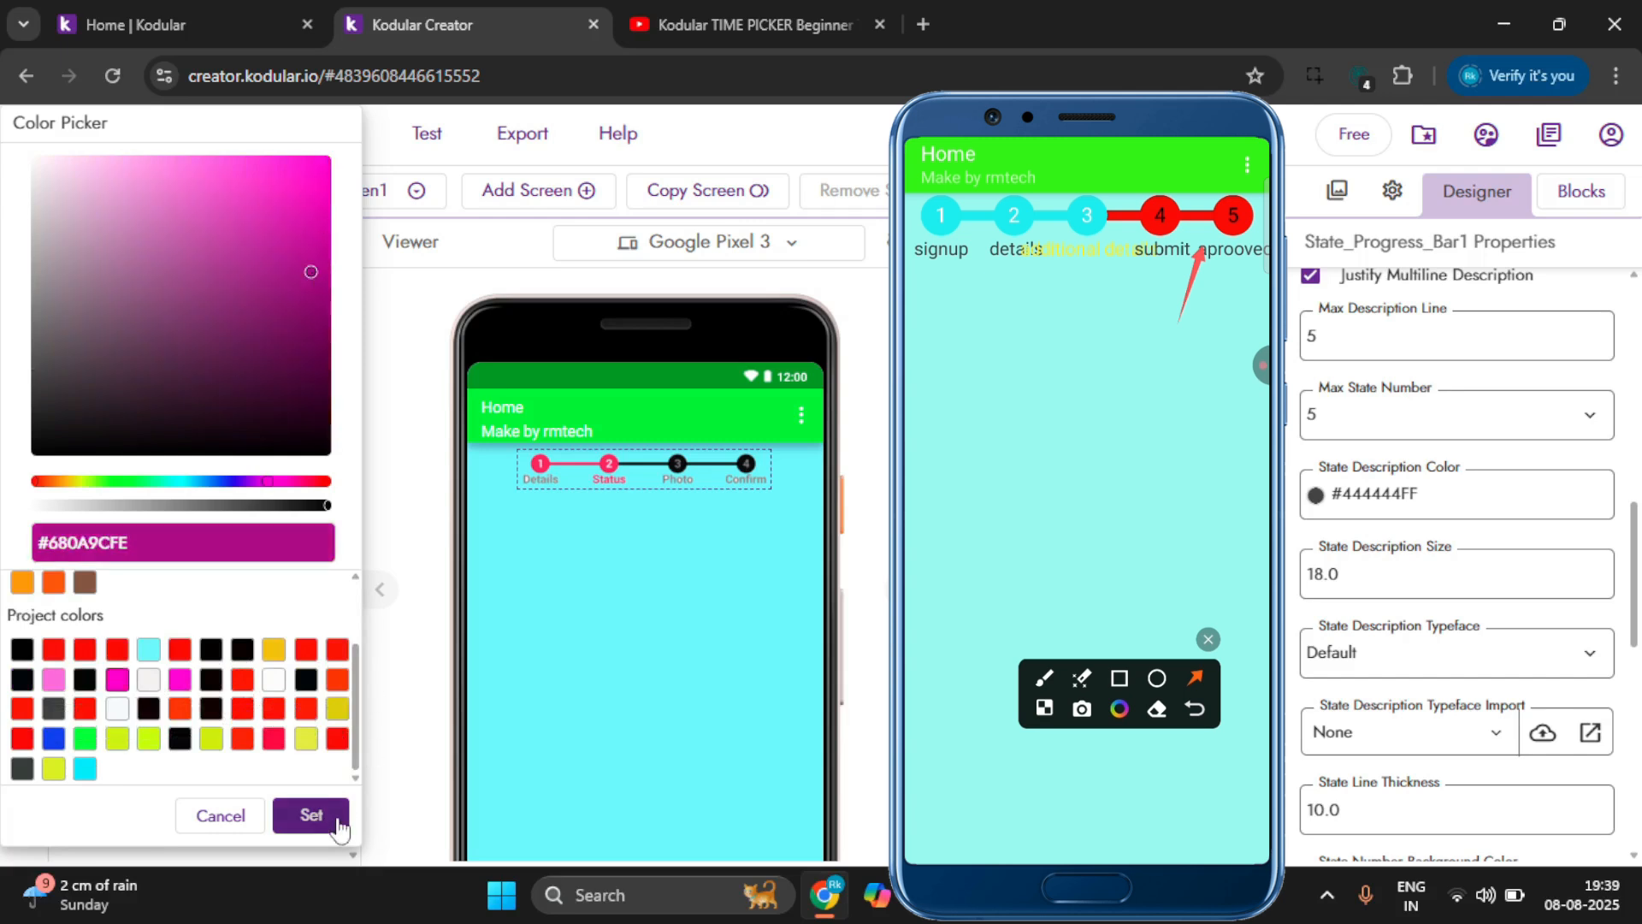
click(311, 815)
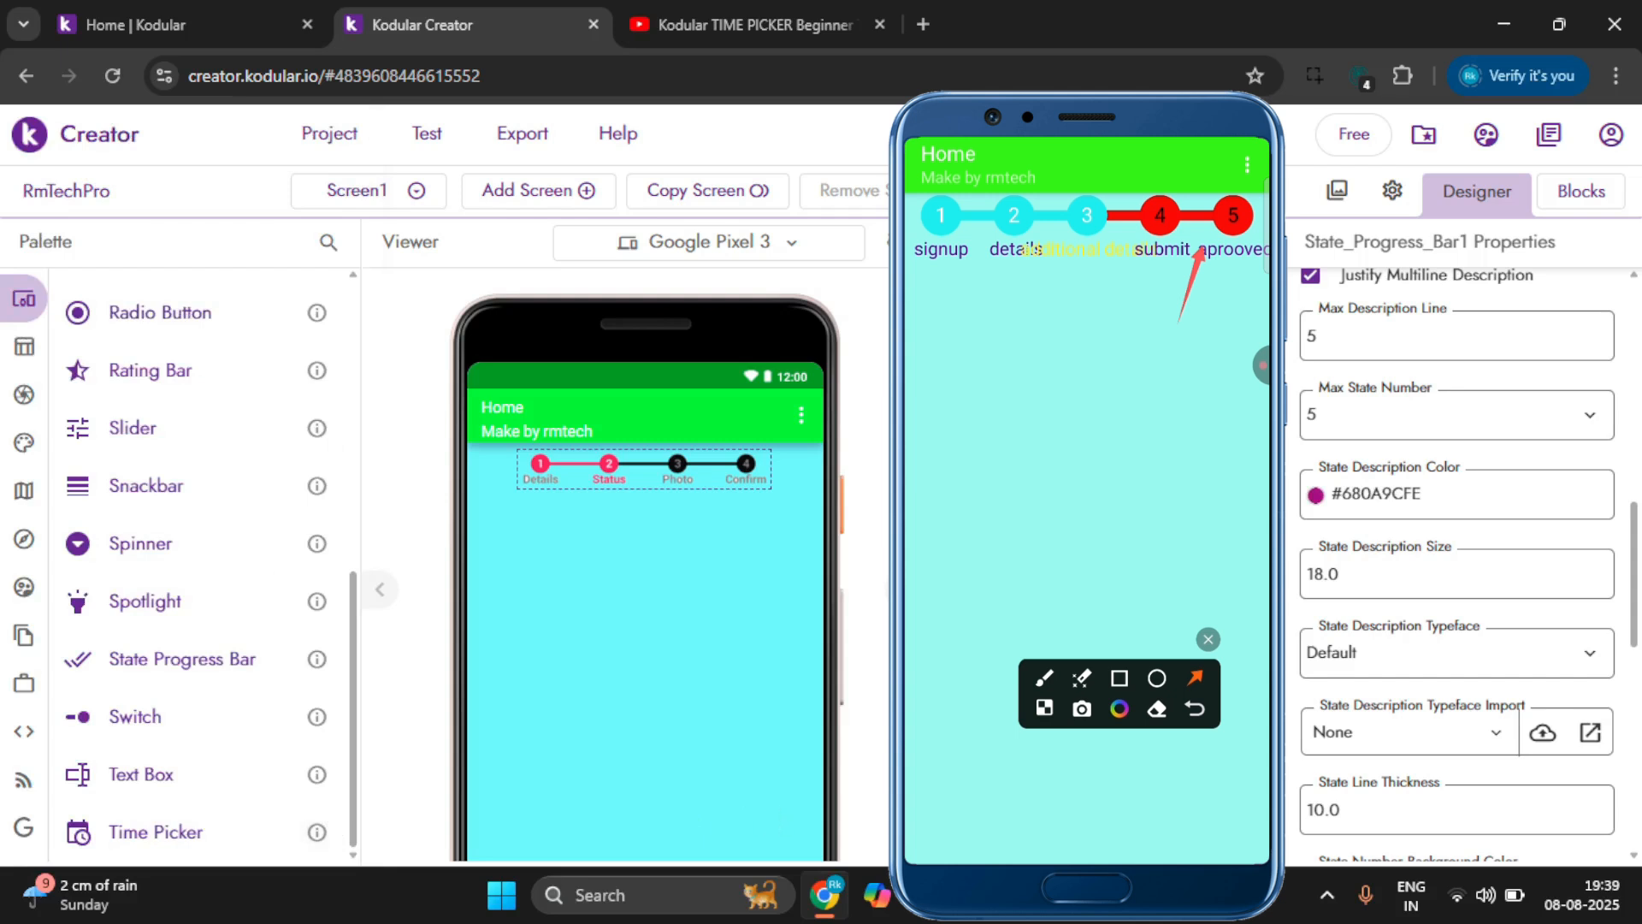
Set State_Progress_Bar1's State Description Size to 10.
double_click(1377, 584)
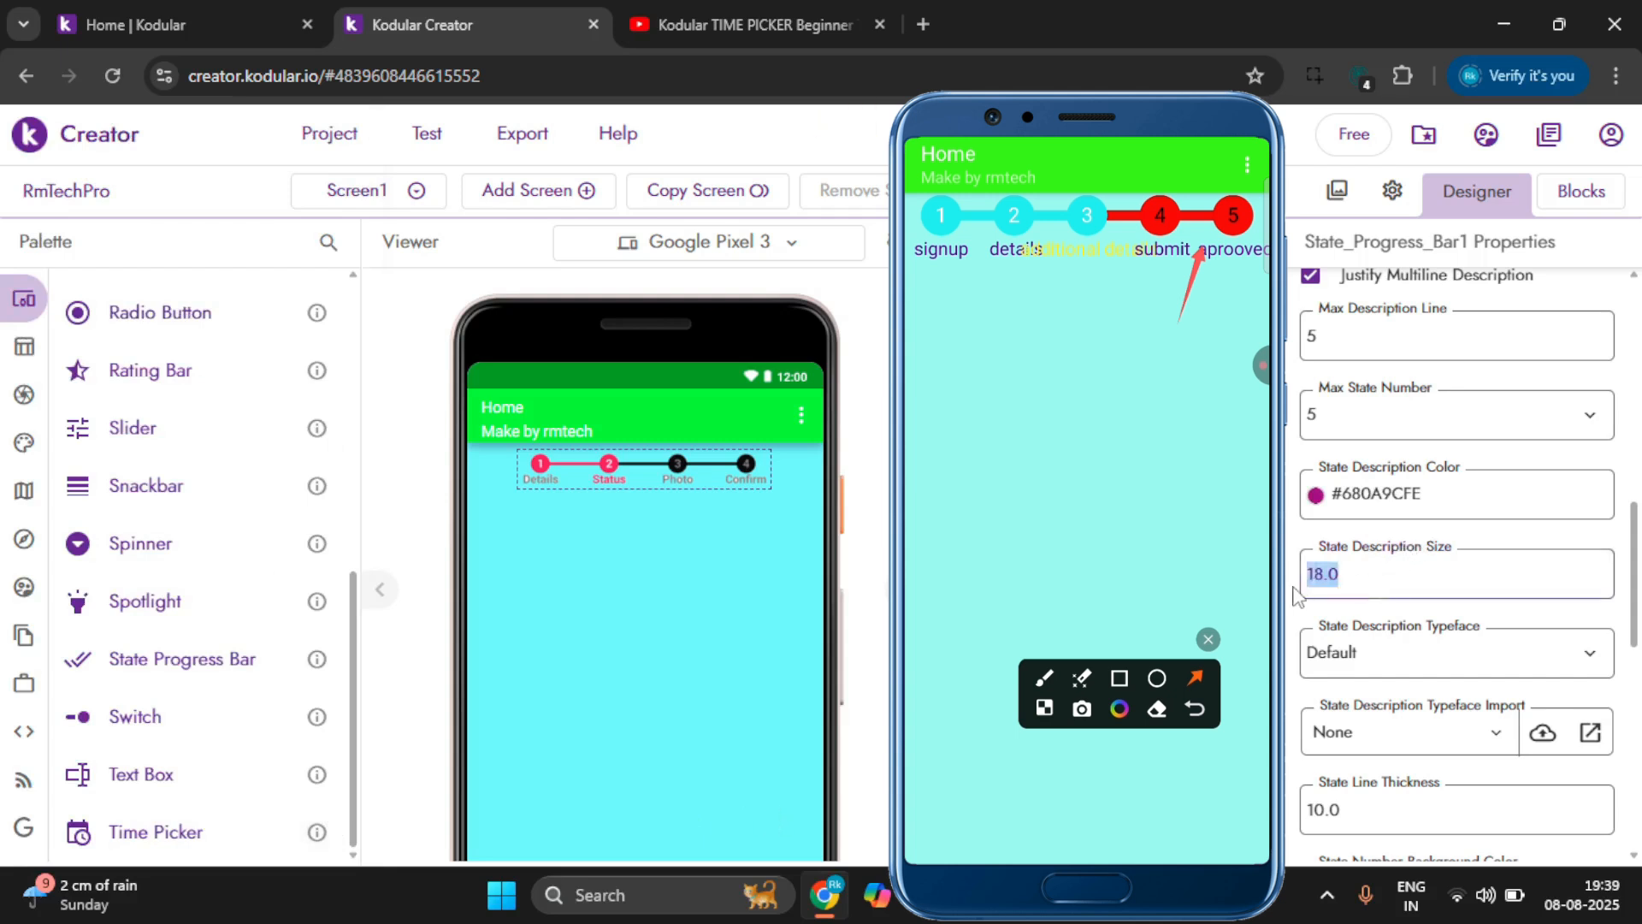
text(10)
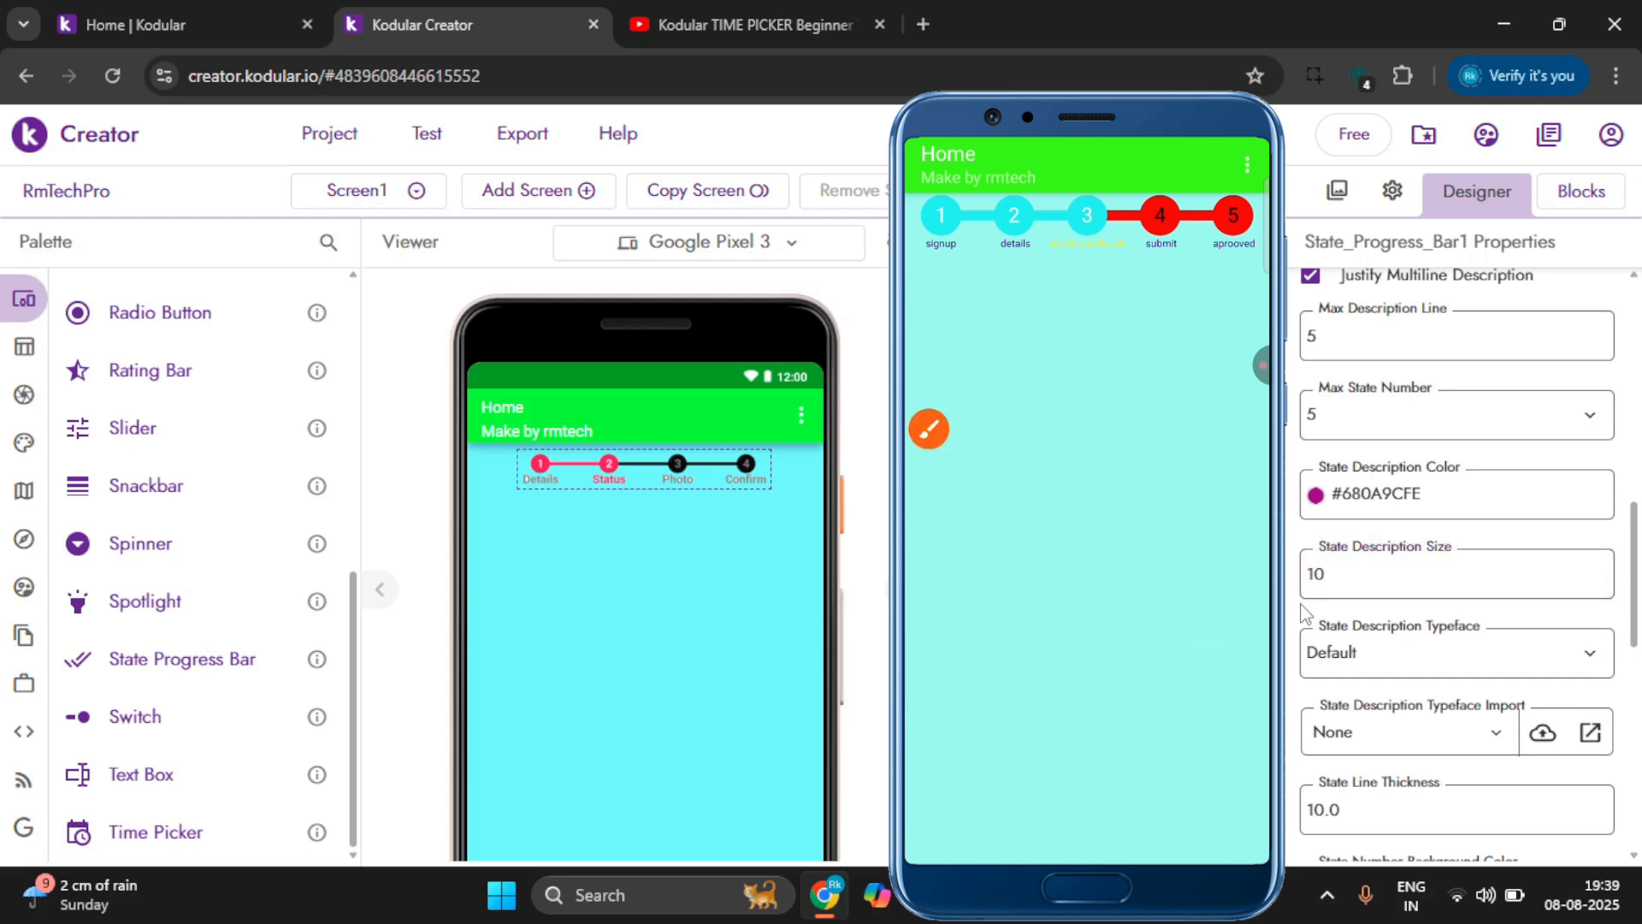
scroll(1367, 667, down, 1)
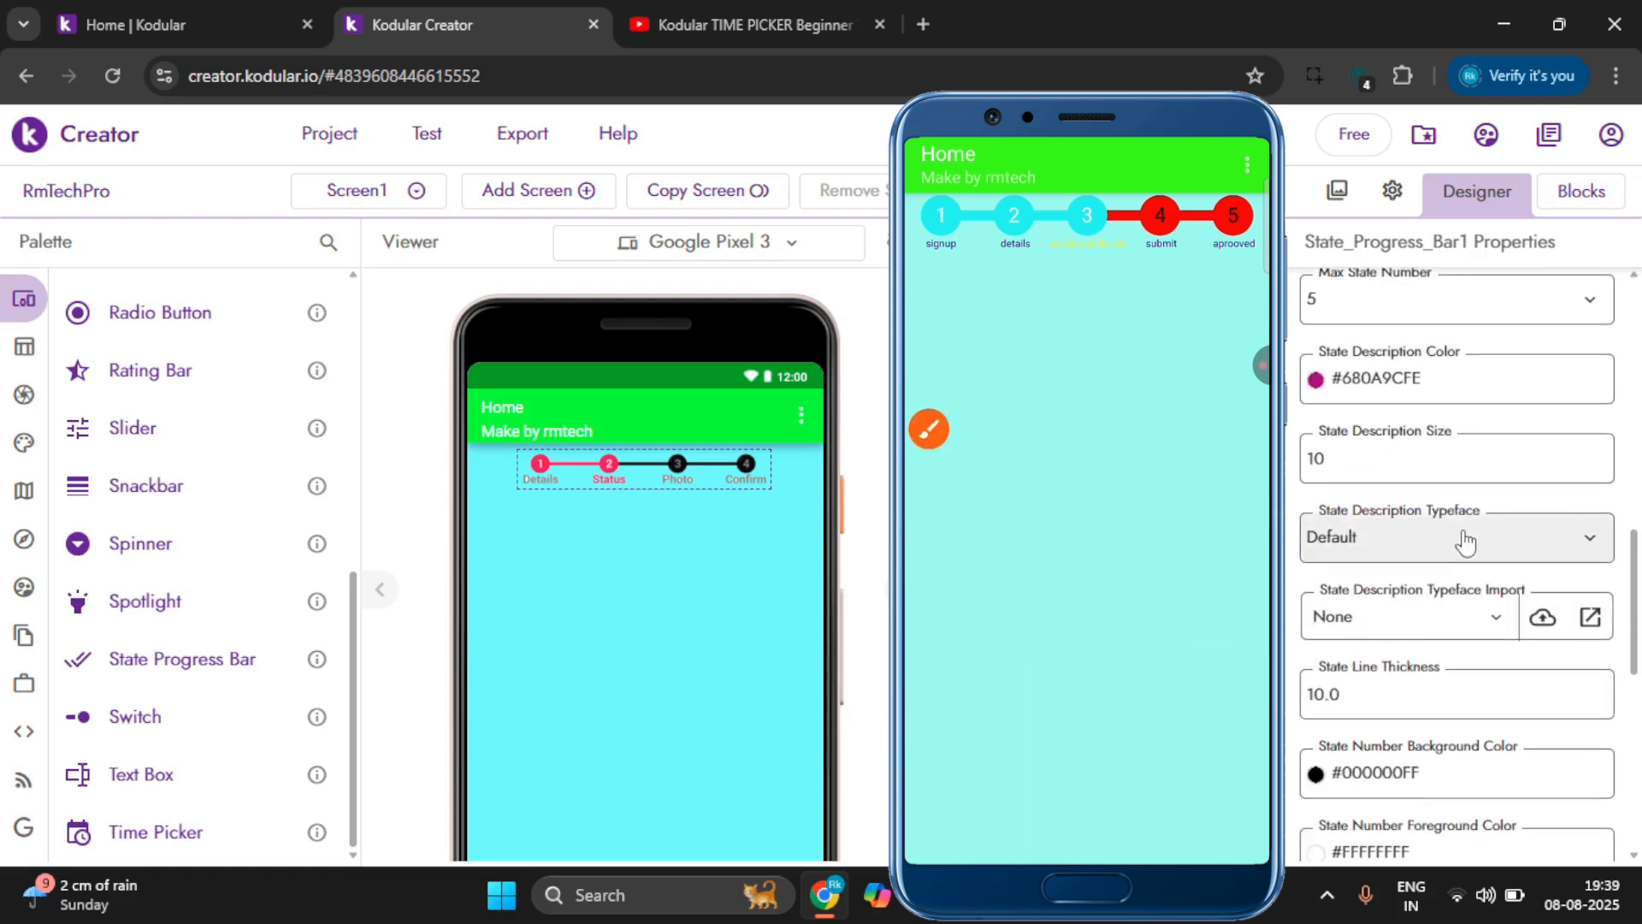
scroll(1441, 544, down, 1)
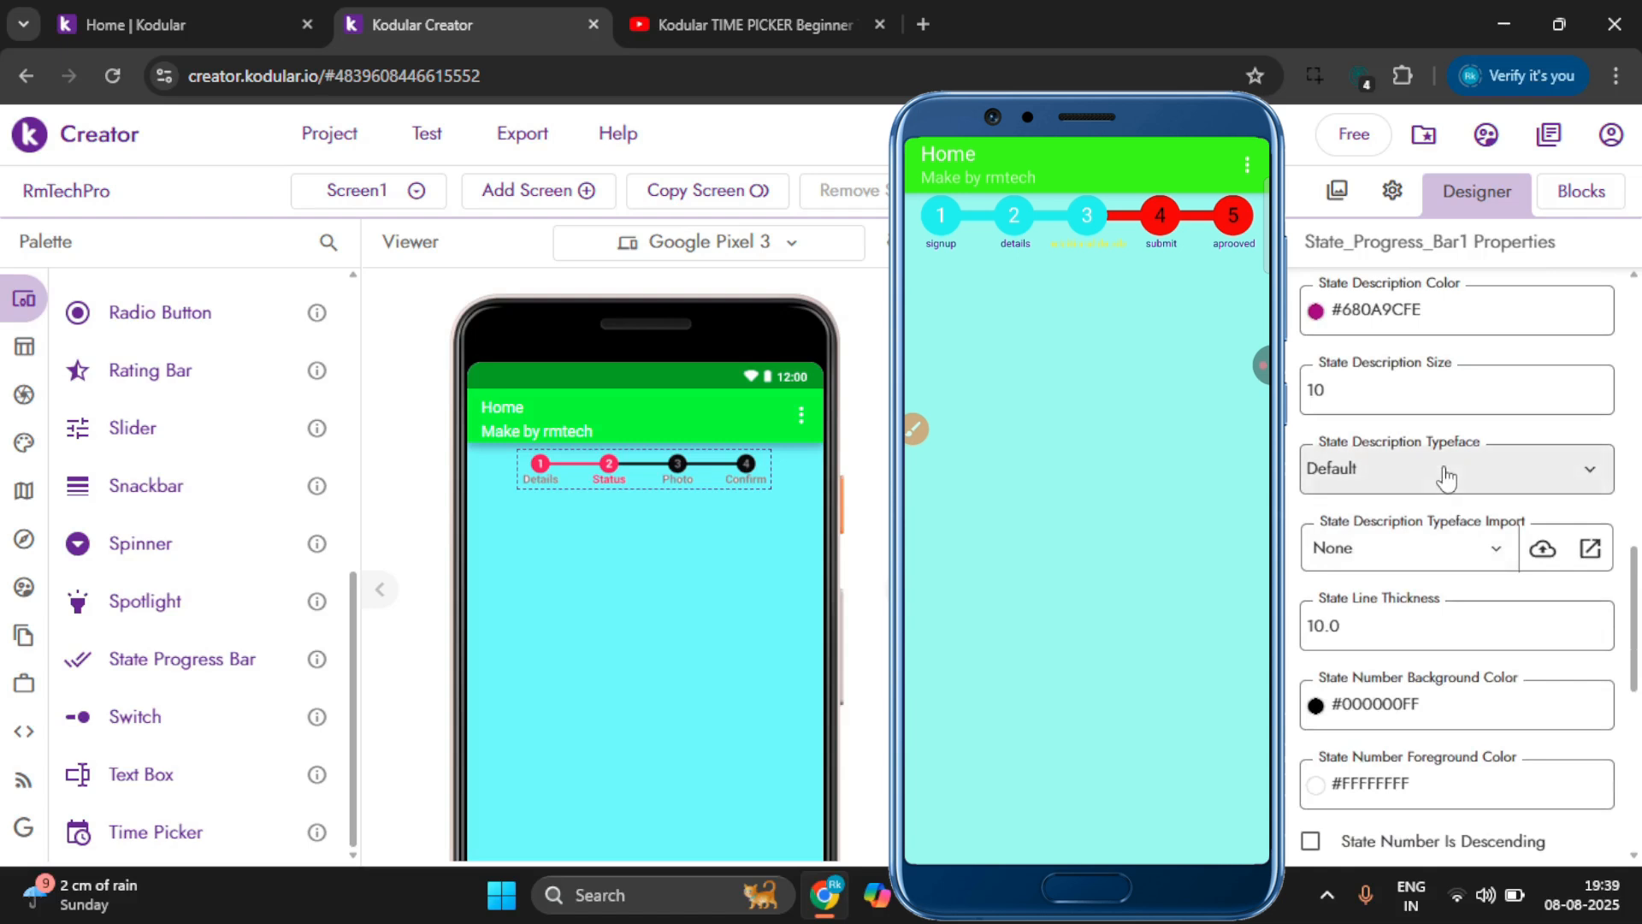
Try a State Line Thickness of 50 for State_Progress_Bar1, marking the connecting line with an arrow, and set the thickness to 5.
scroll(1445, 479, down, 1)
scroll(1454, 462, down, 1)
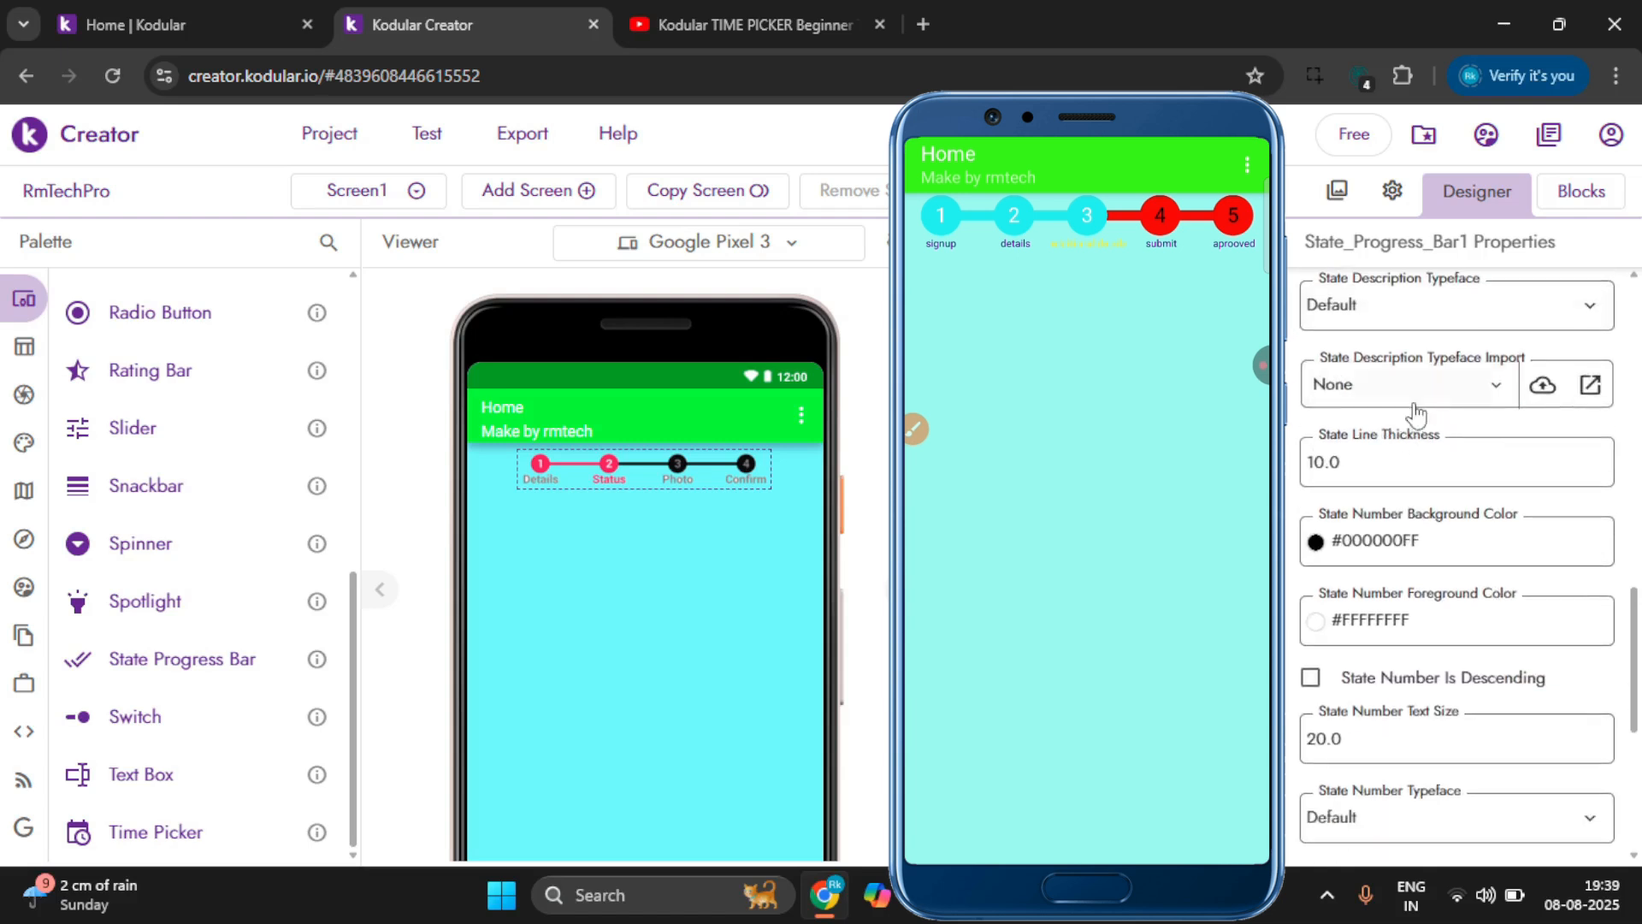
scroll(1415, 412, down, 1)
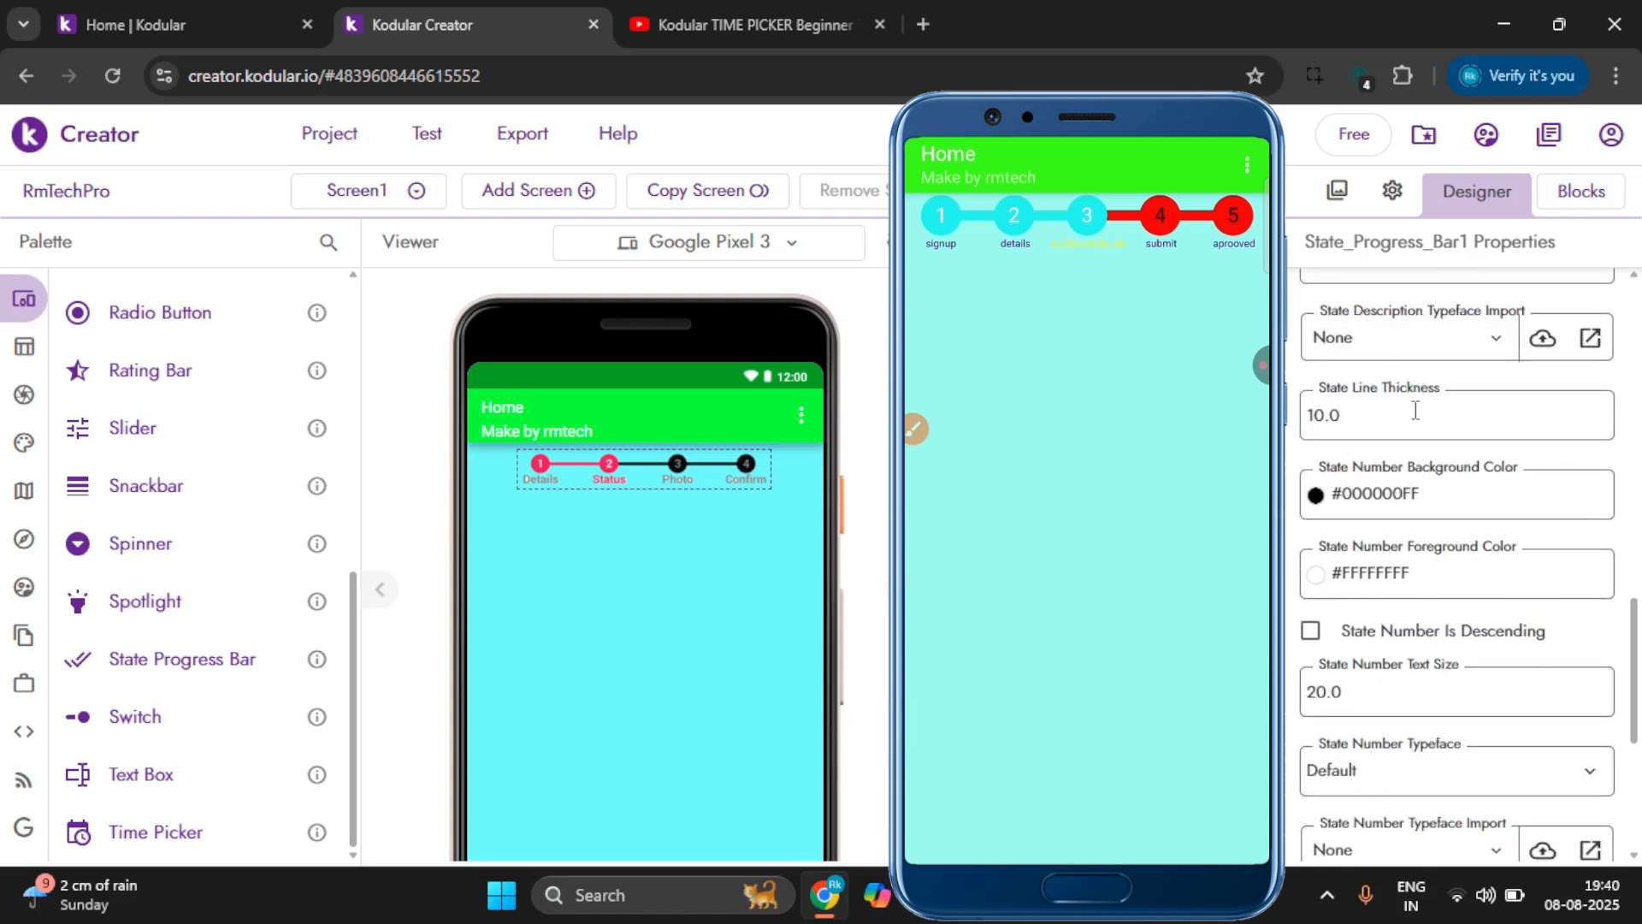
drag(1373, 419, 1297, 417)
text(50)
key(Return)
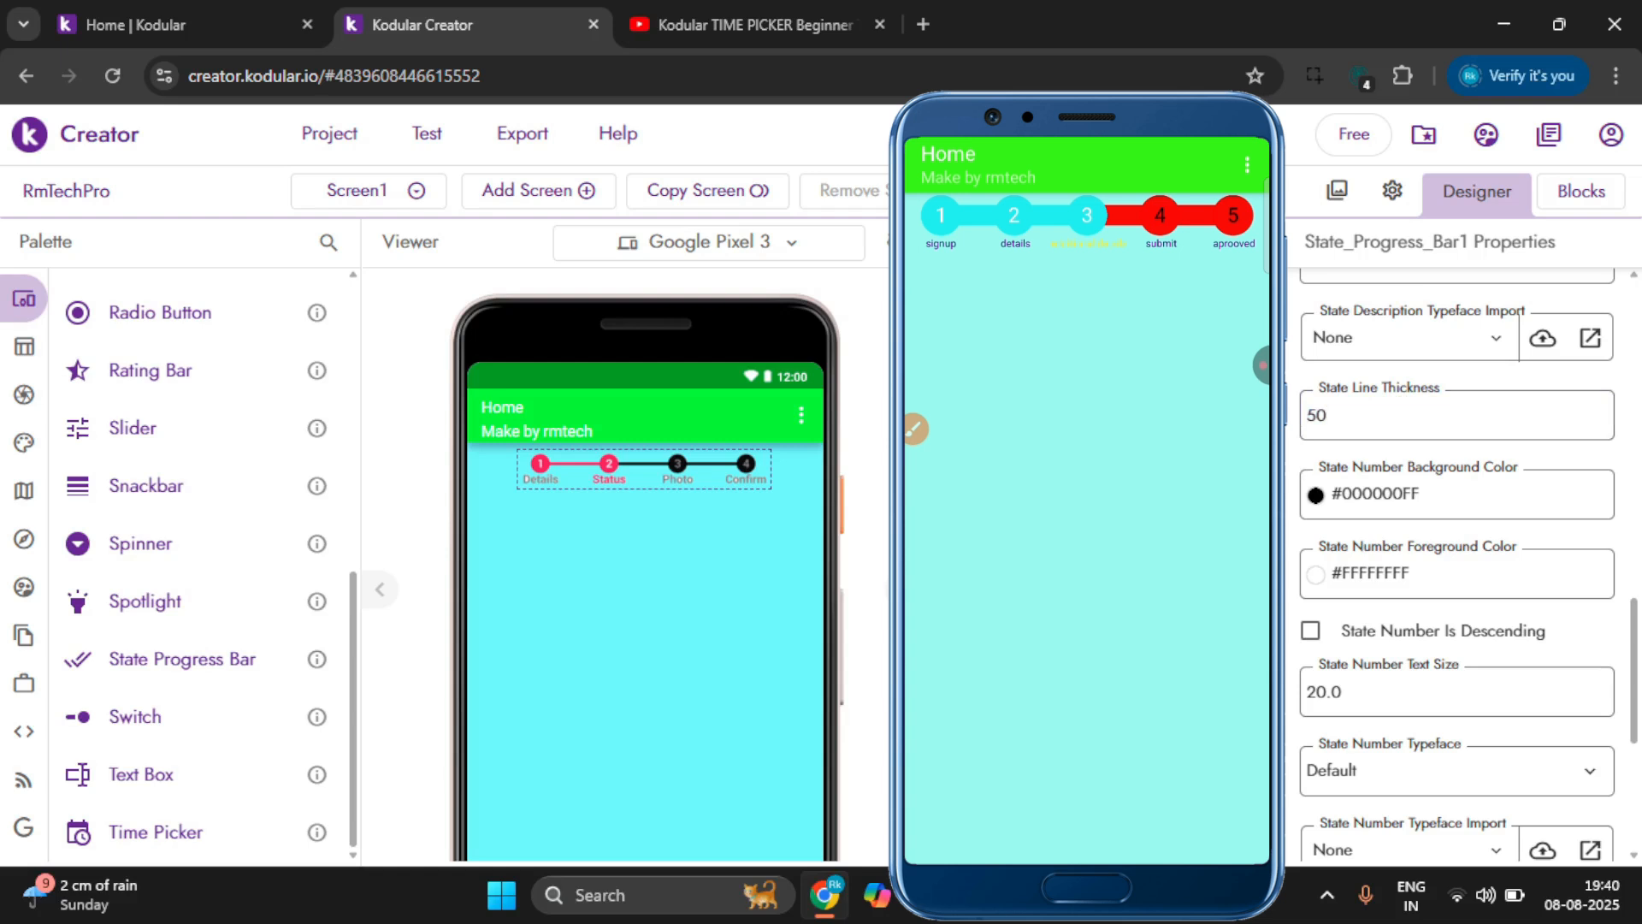
click(914, 428)
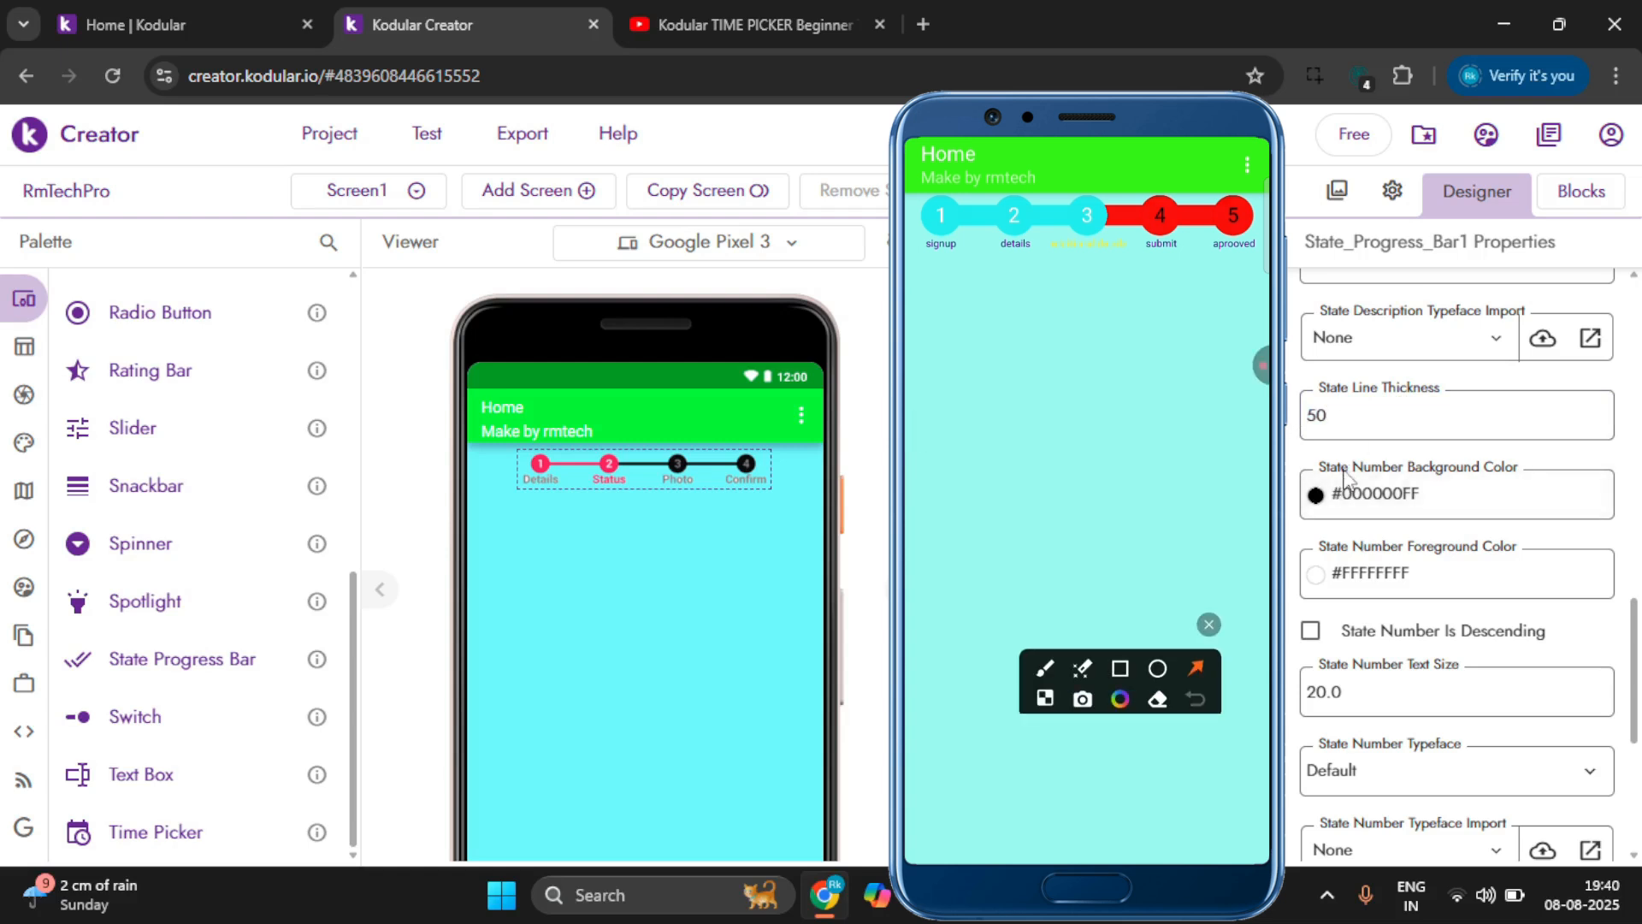
drag(982, 364, 979, 218)
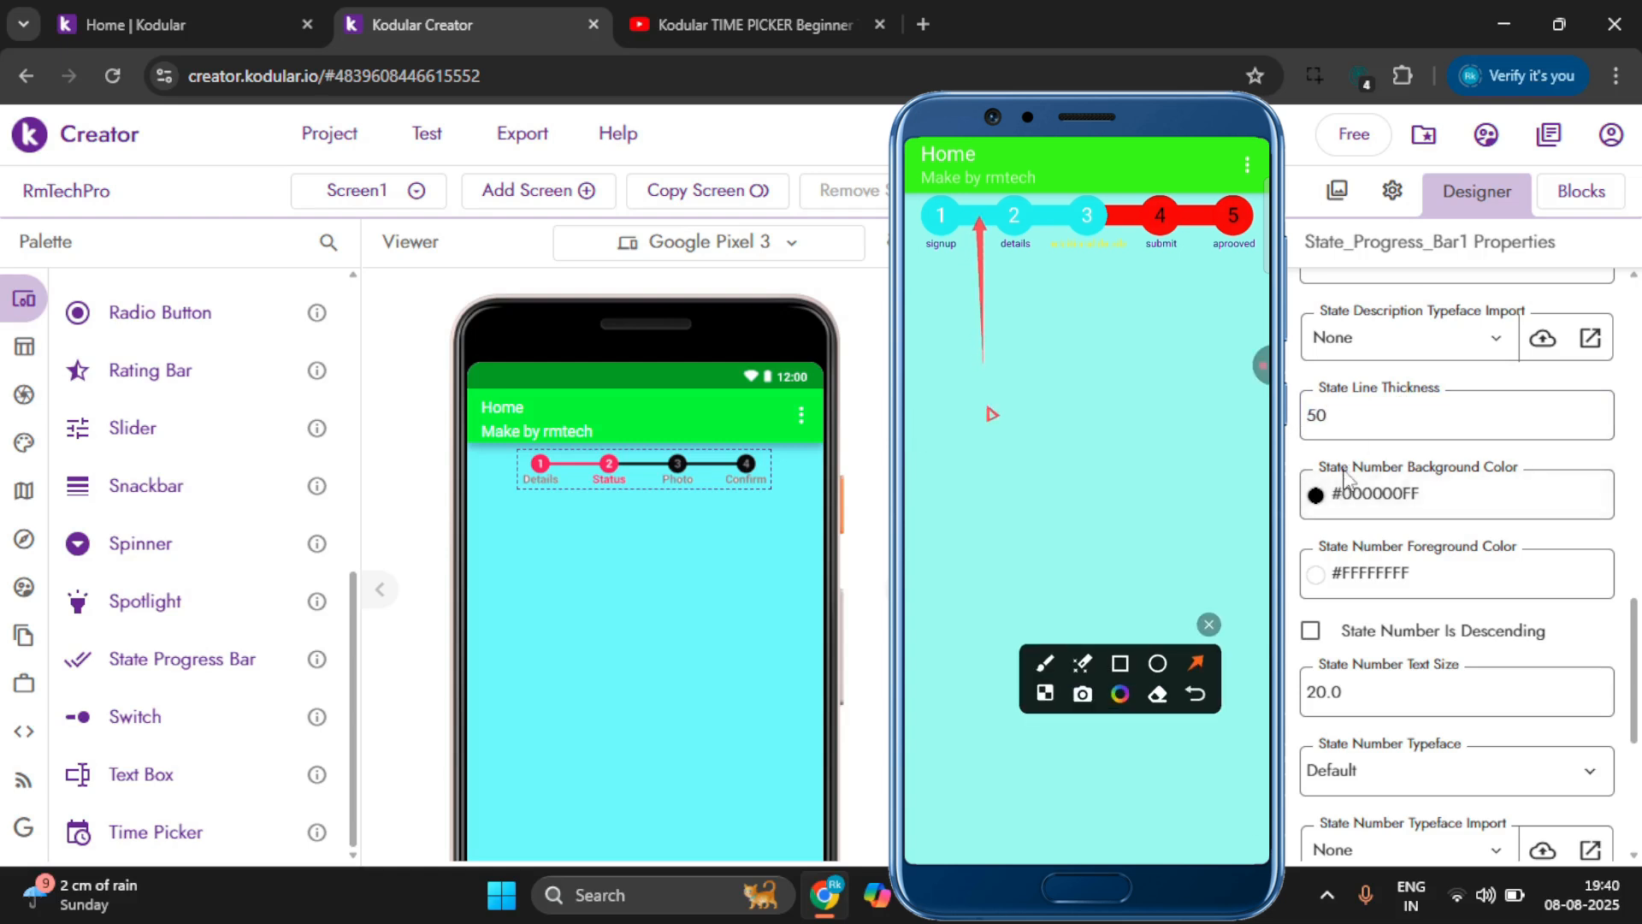
double_click(1324, 417)
text(5)
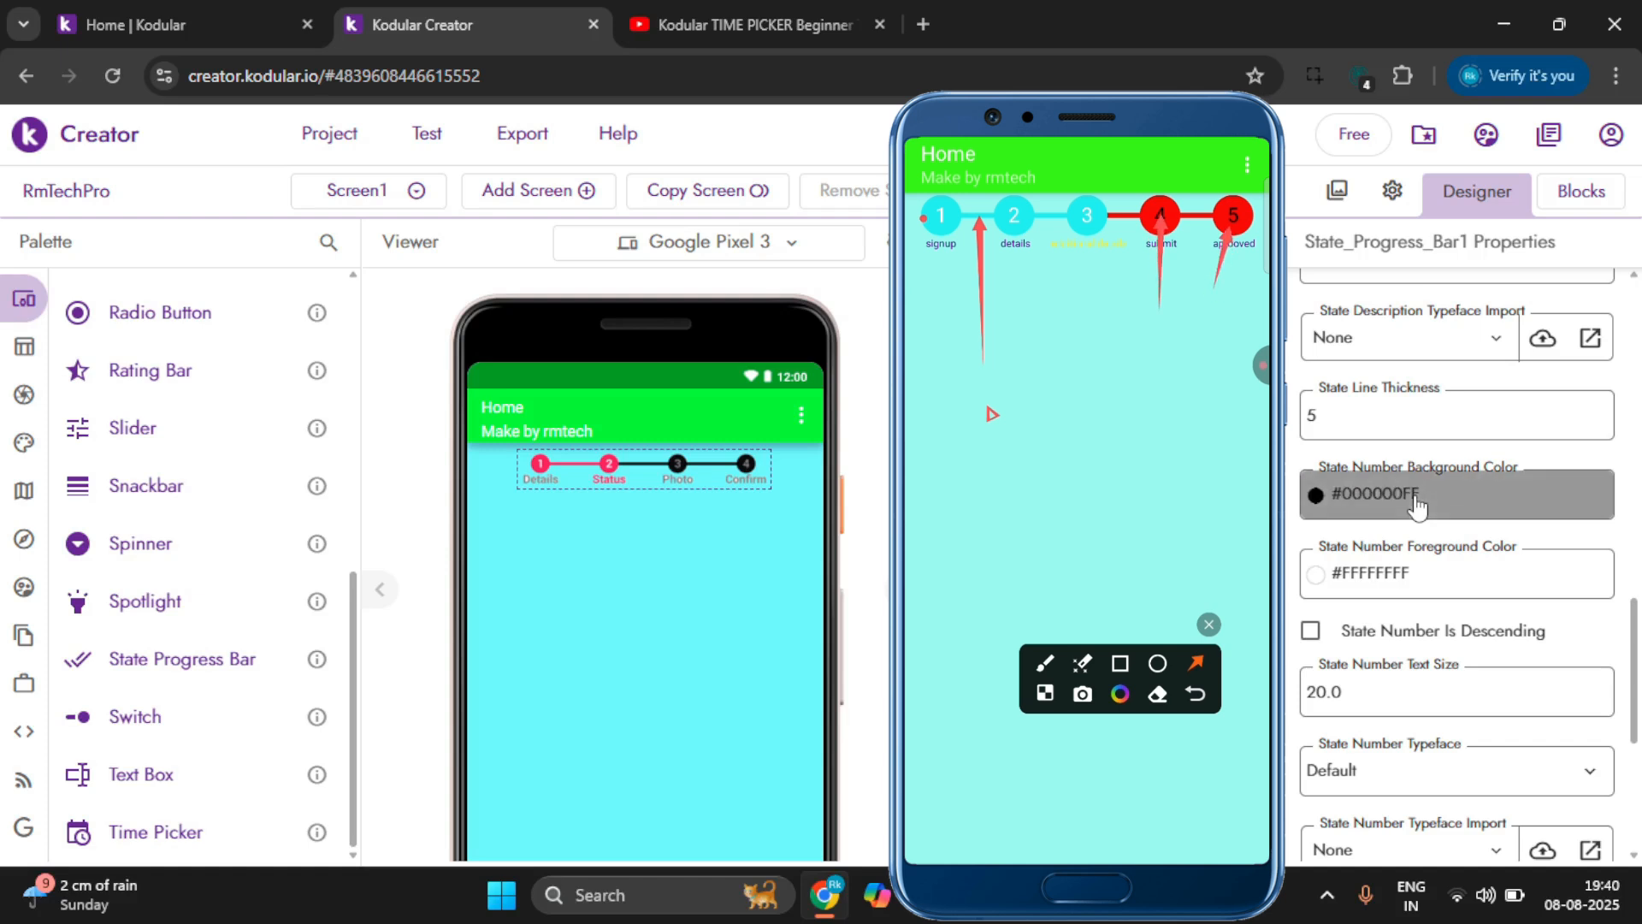
Set State_Progress_Bar1's State Number Background Color to #F5F3F3FE and its State Number Foreground Color to #060000FE.
click(1416, 505)
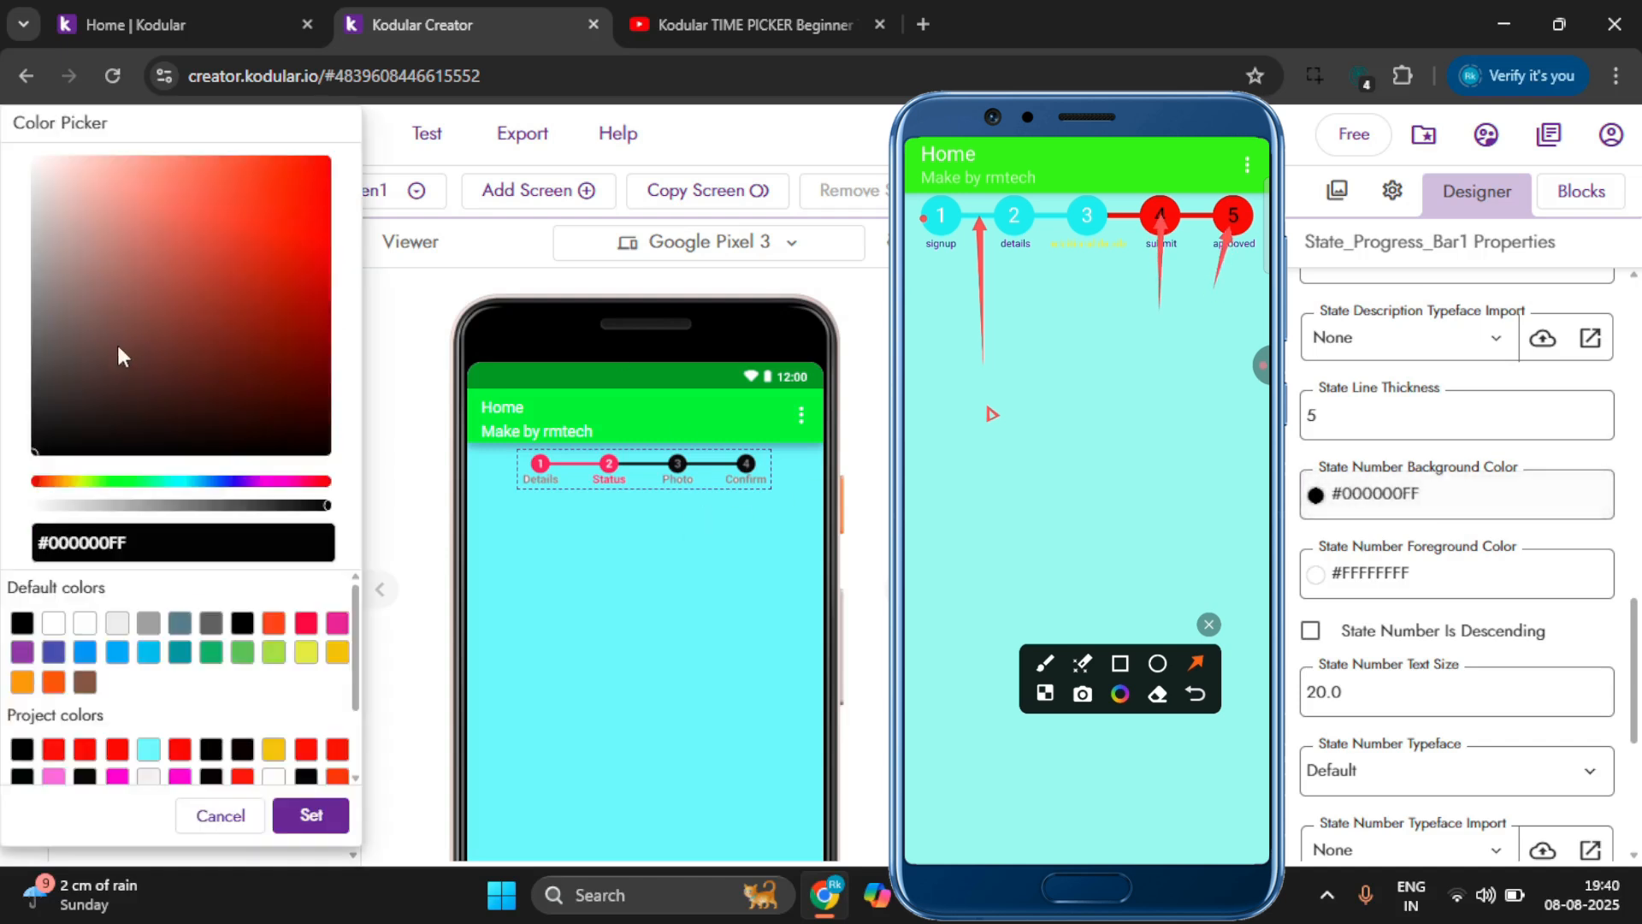
click(36, 167)
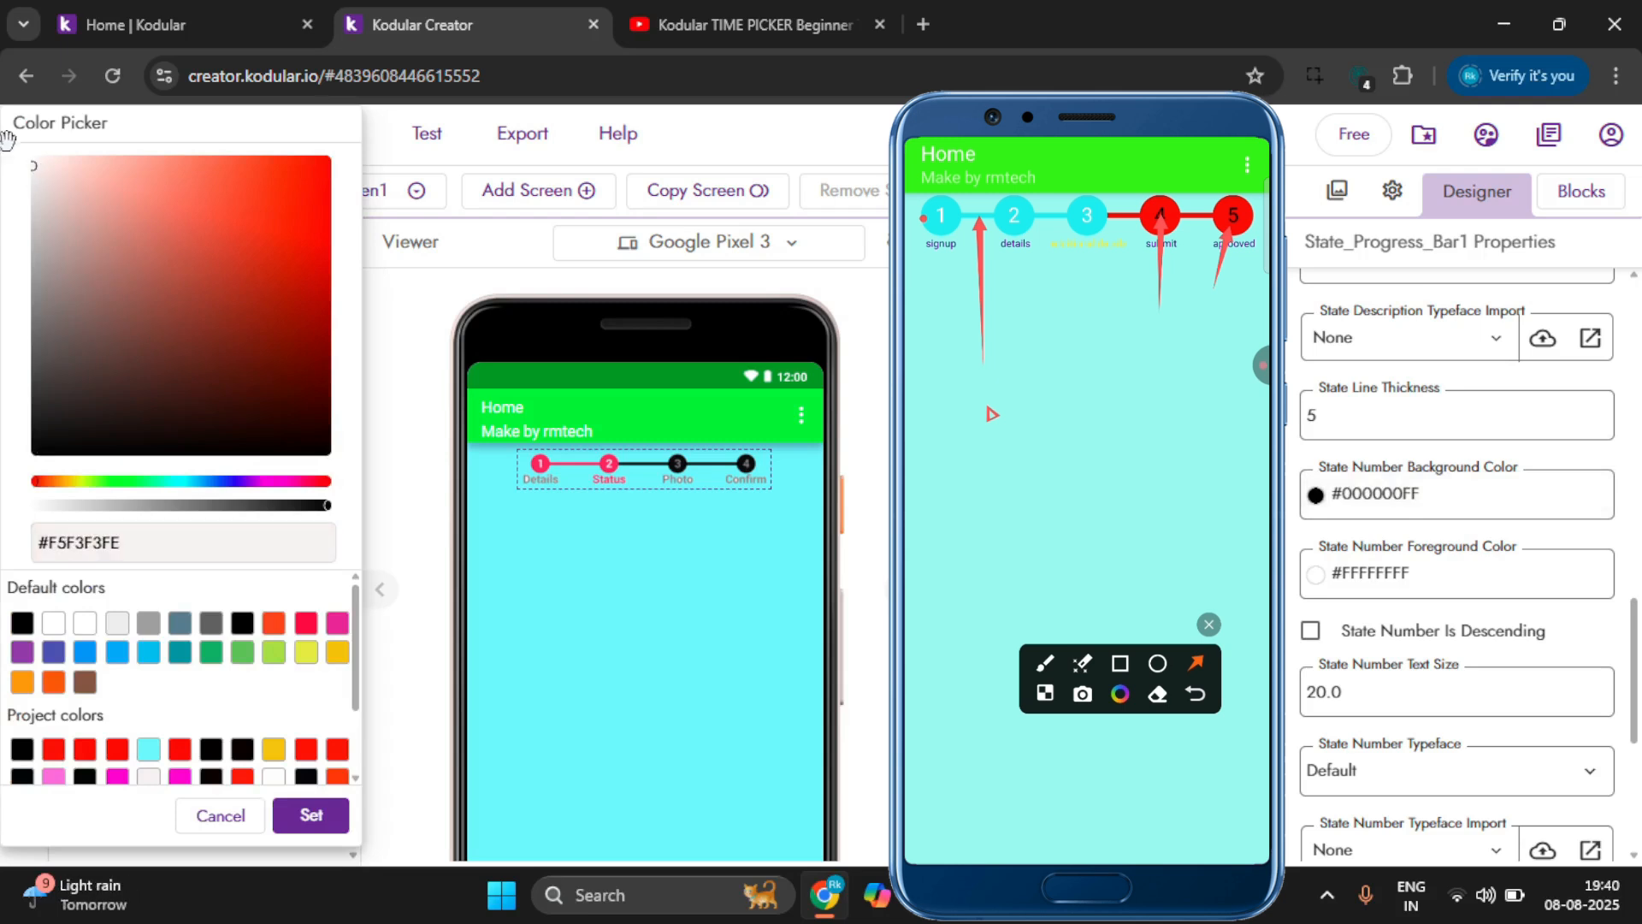
click(313, 813)
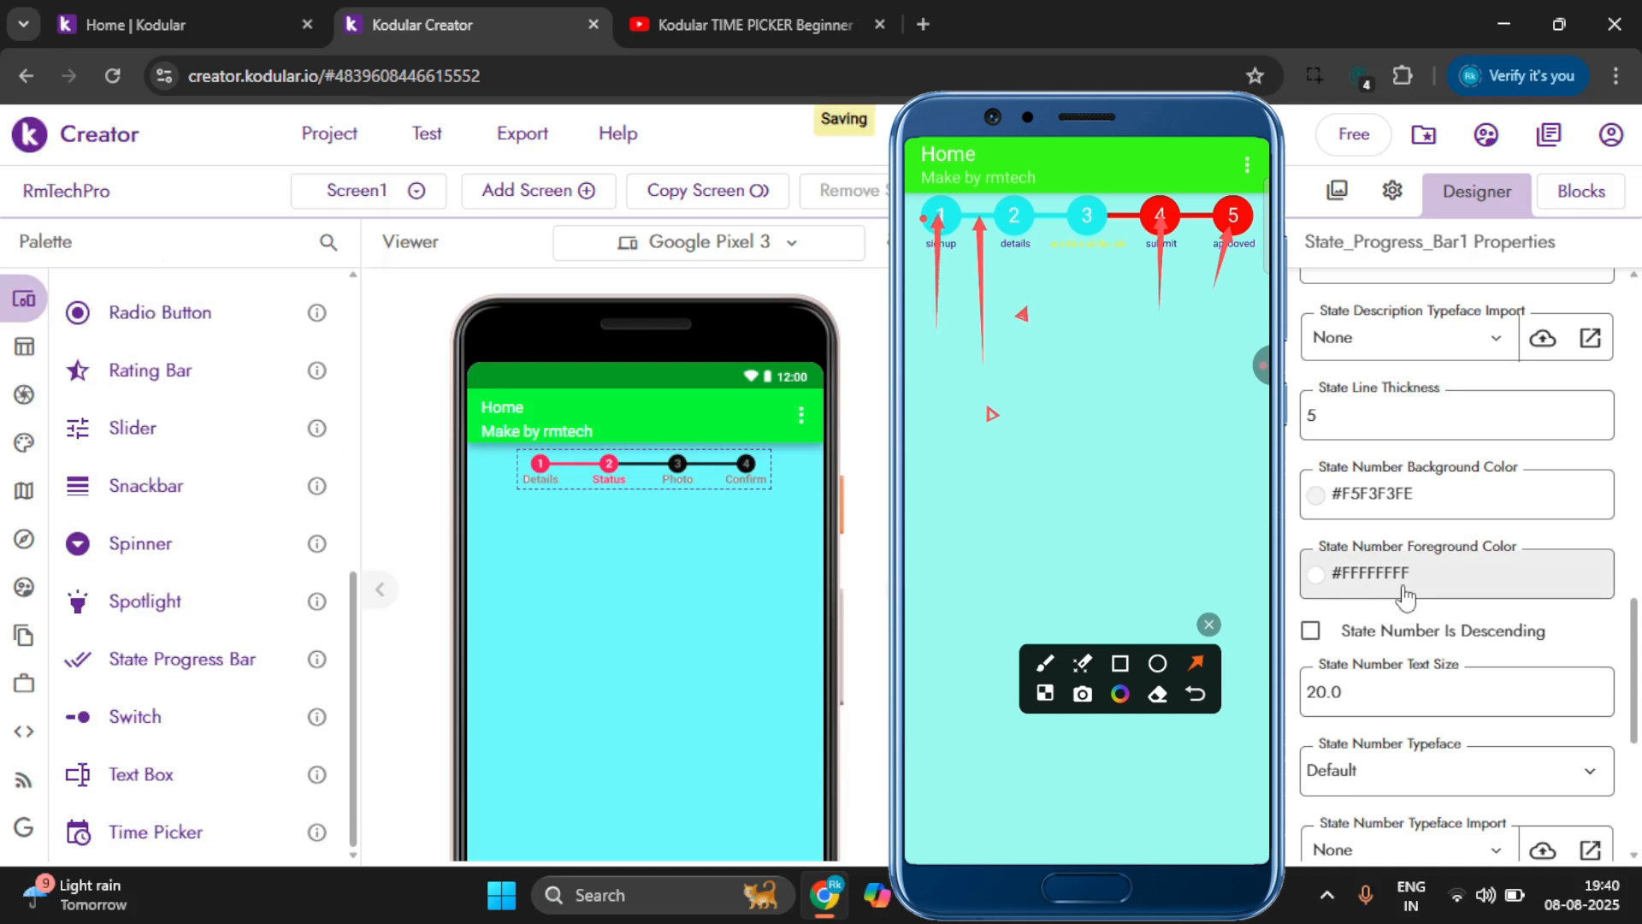
click(1405, 595)
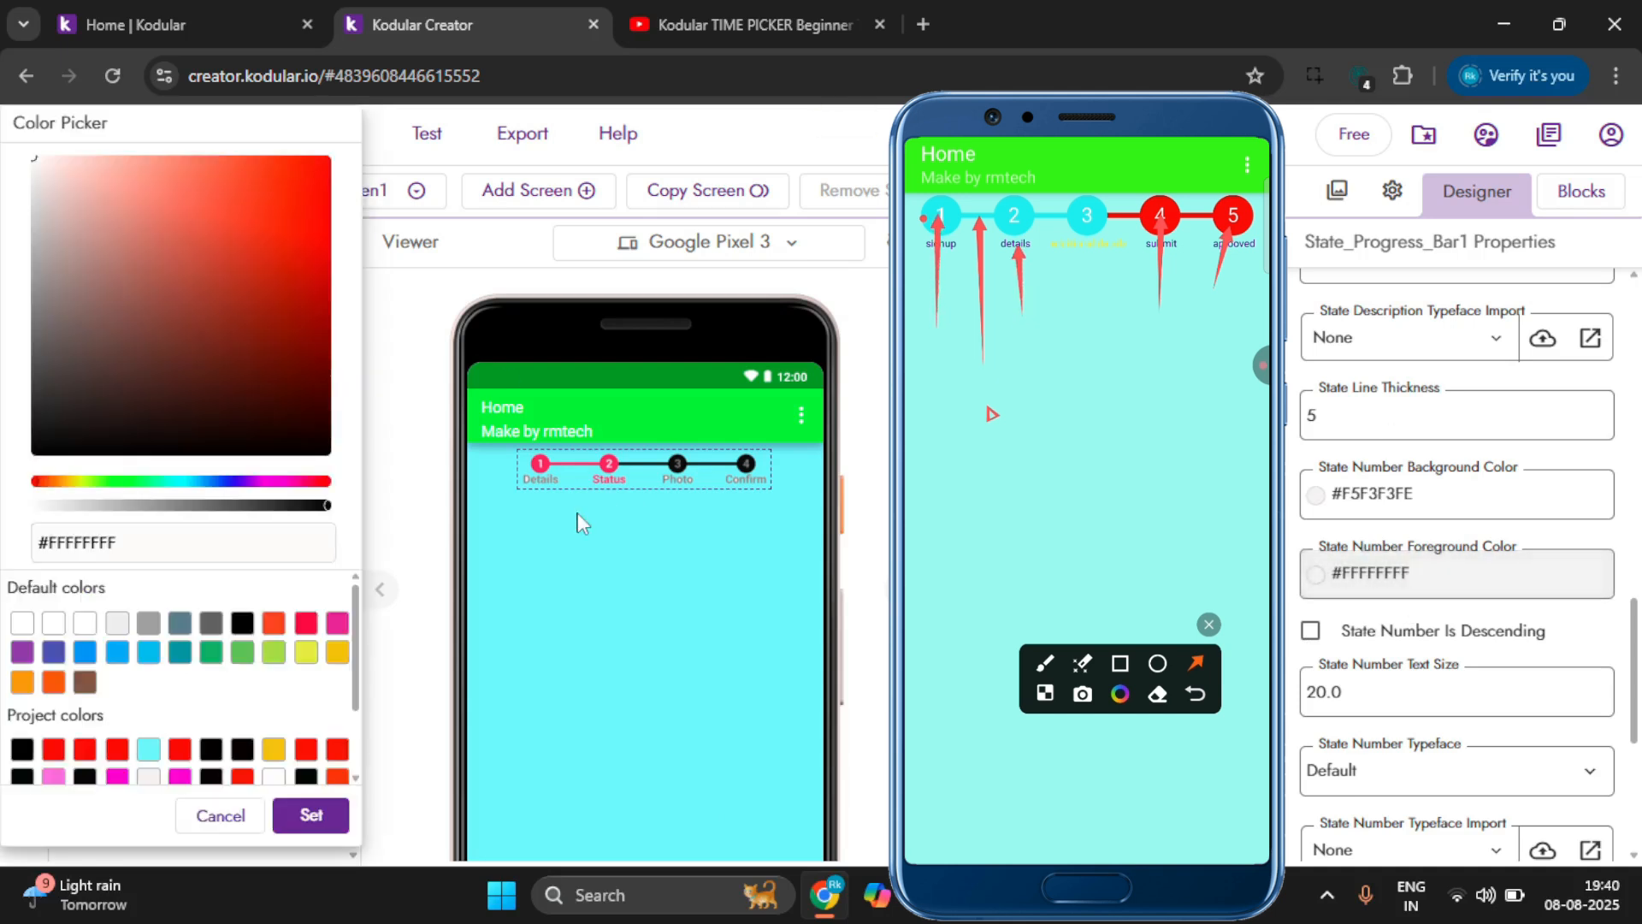
click(323, 447)
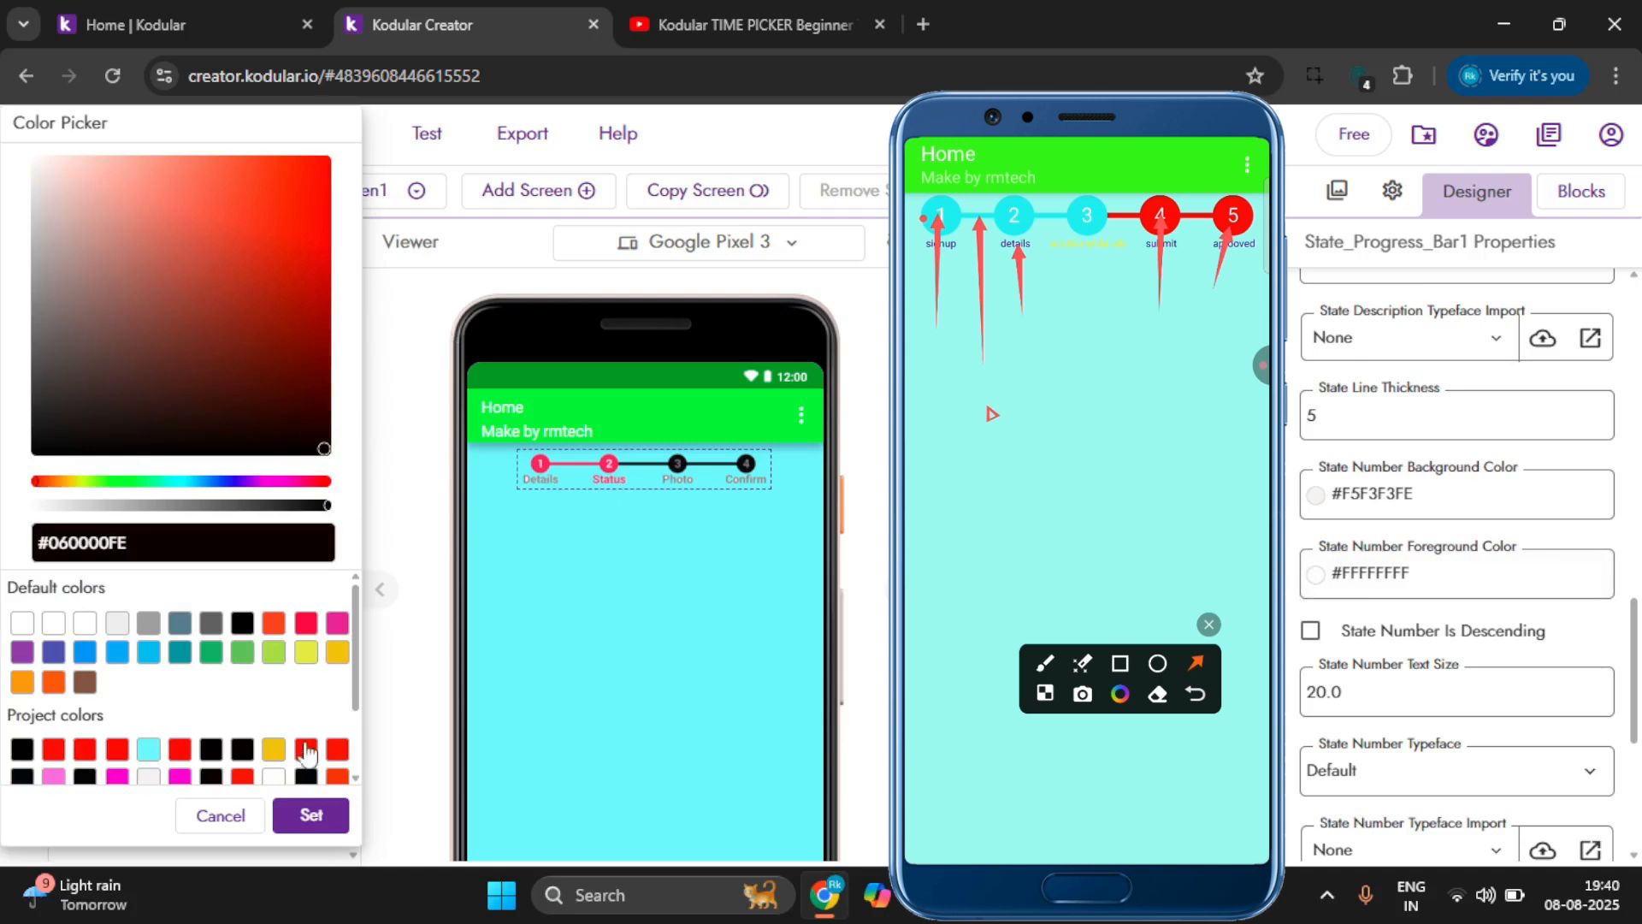
click(305, 815)
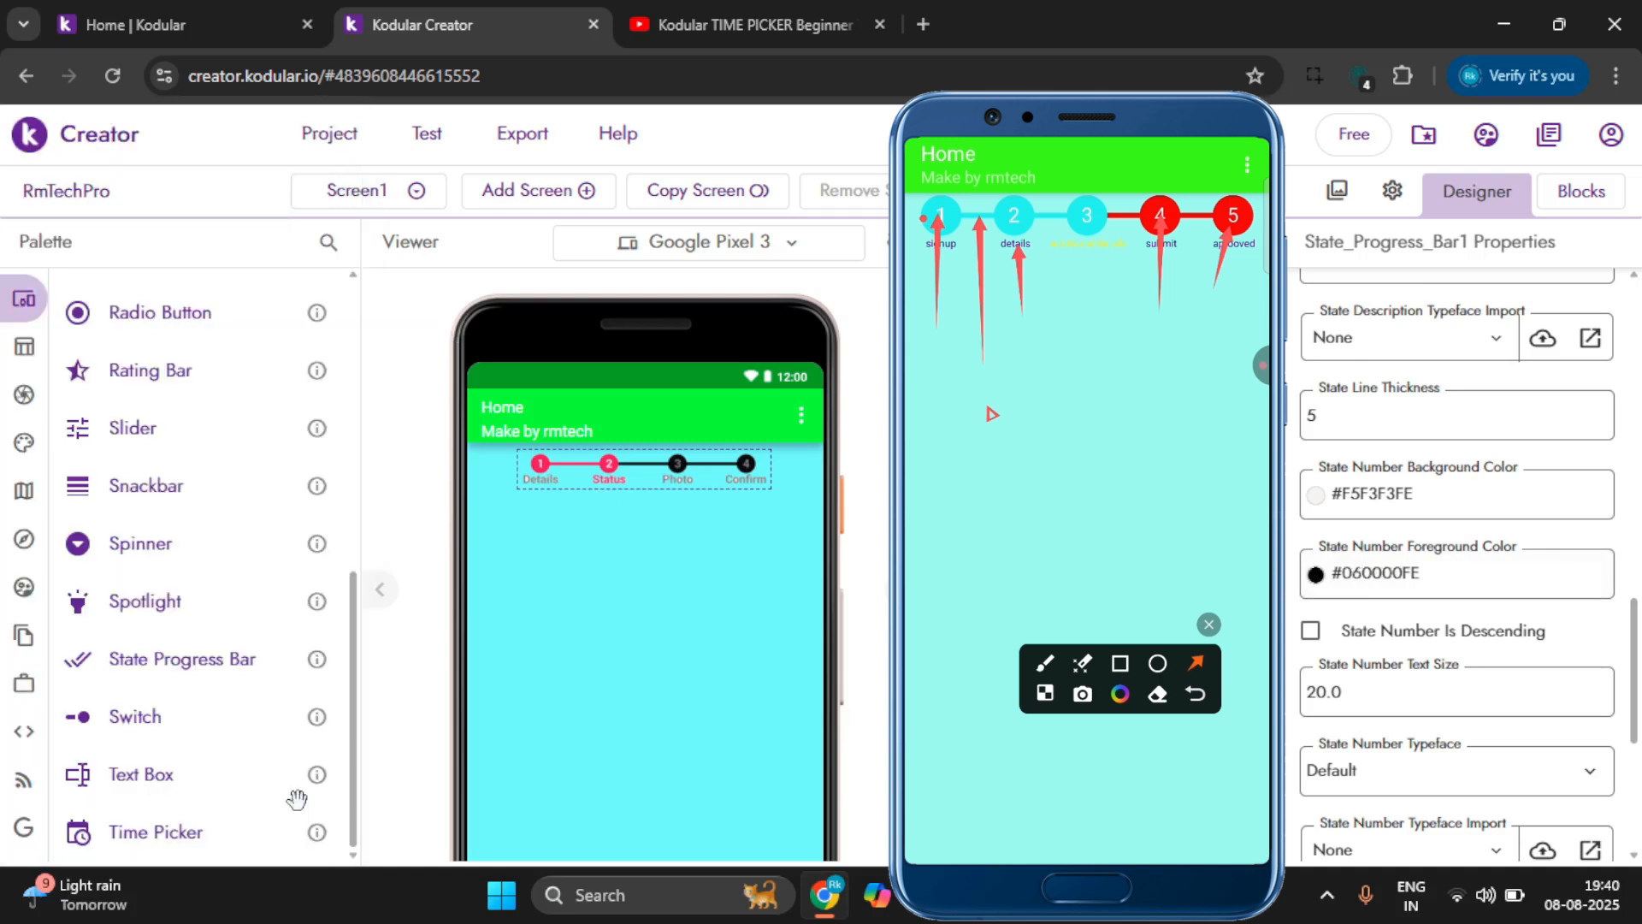
Try State Number Is Descending on State_Progress_Bar1 and turn it off again.
scroll(1364, 593, down, 1)
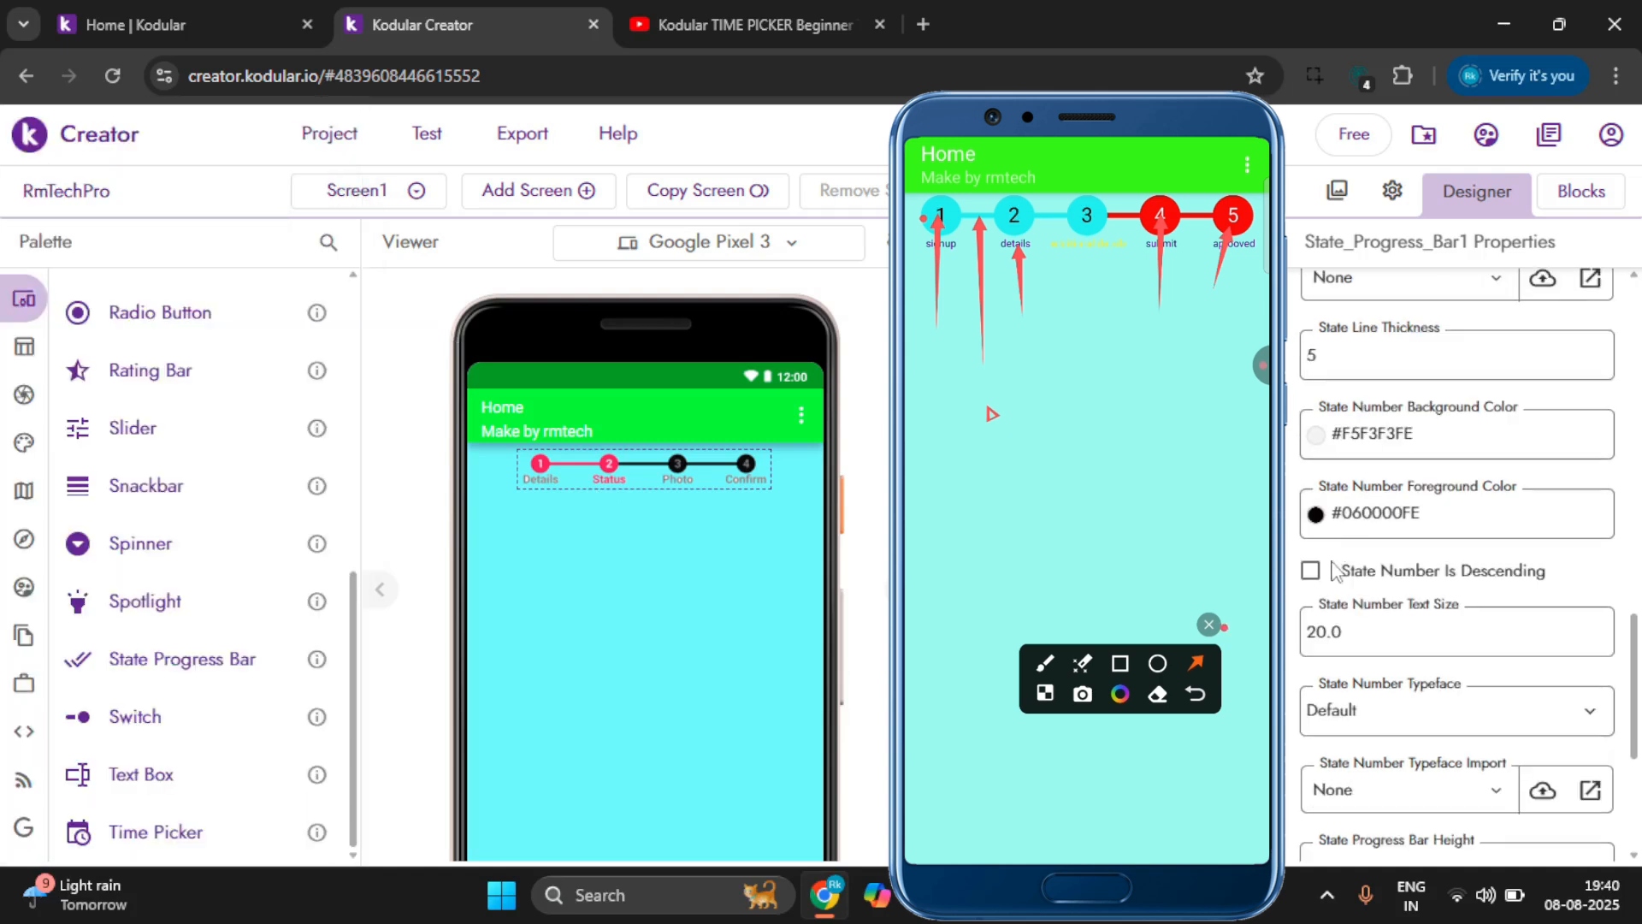
click(1412, 586)
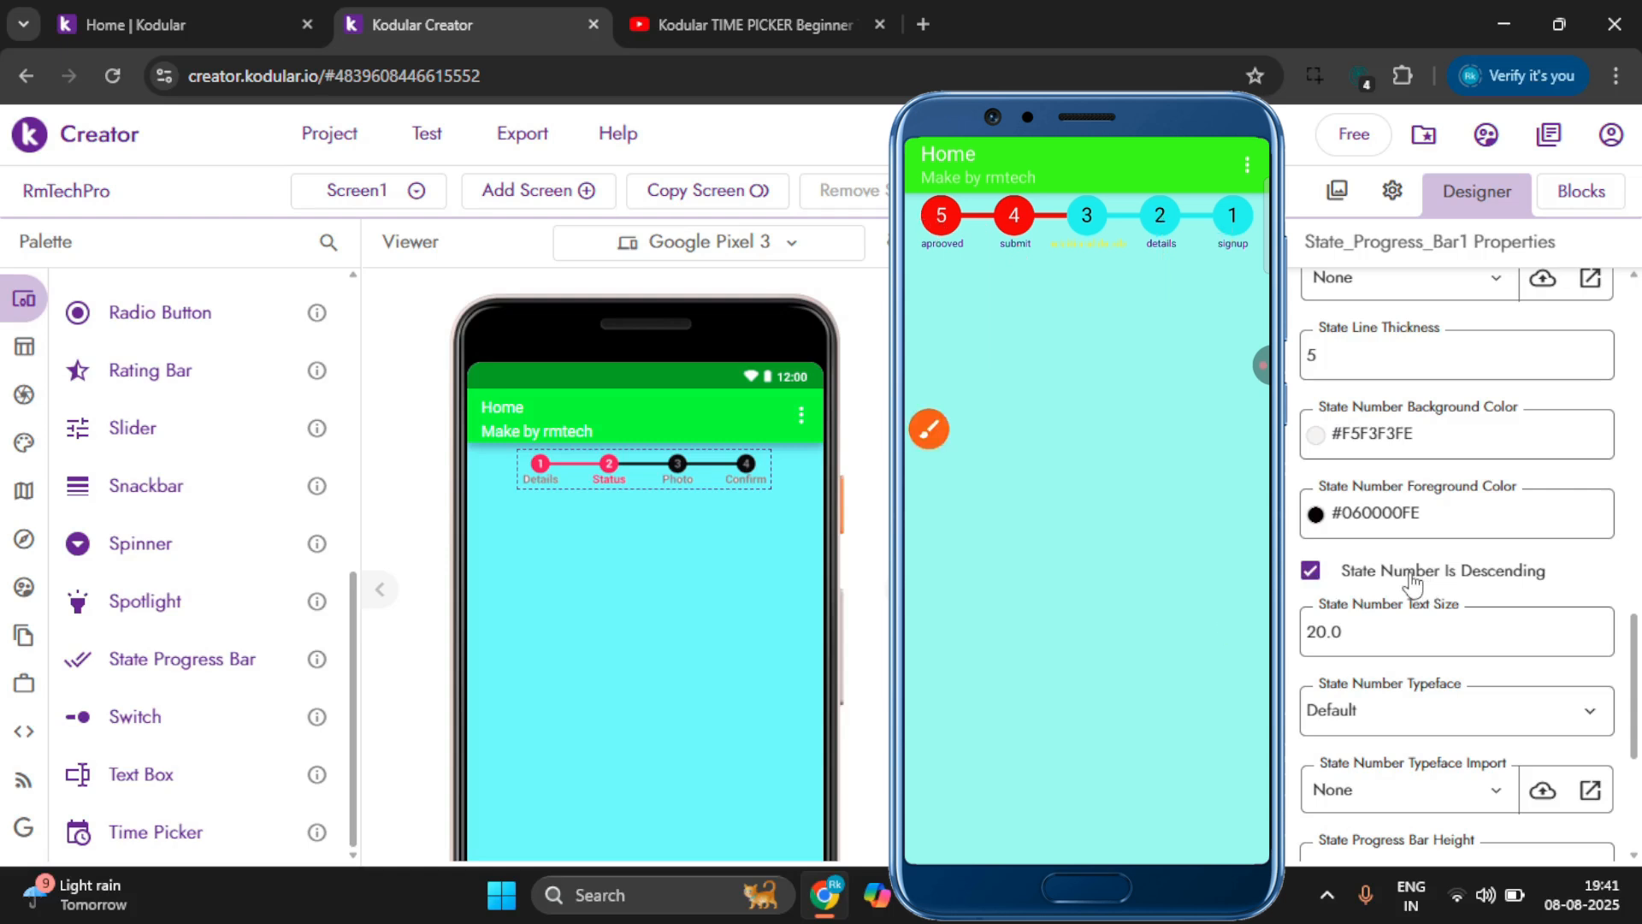
click(1413, 584)
Try a State Number Text Size of 50, reduce it to 10, and set the State Number Typeface to Serif.
scroll(1413, 584, down, 1)
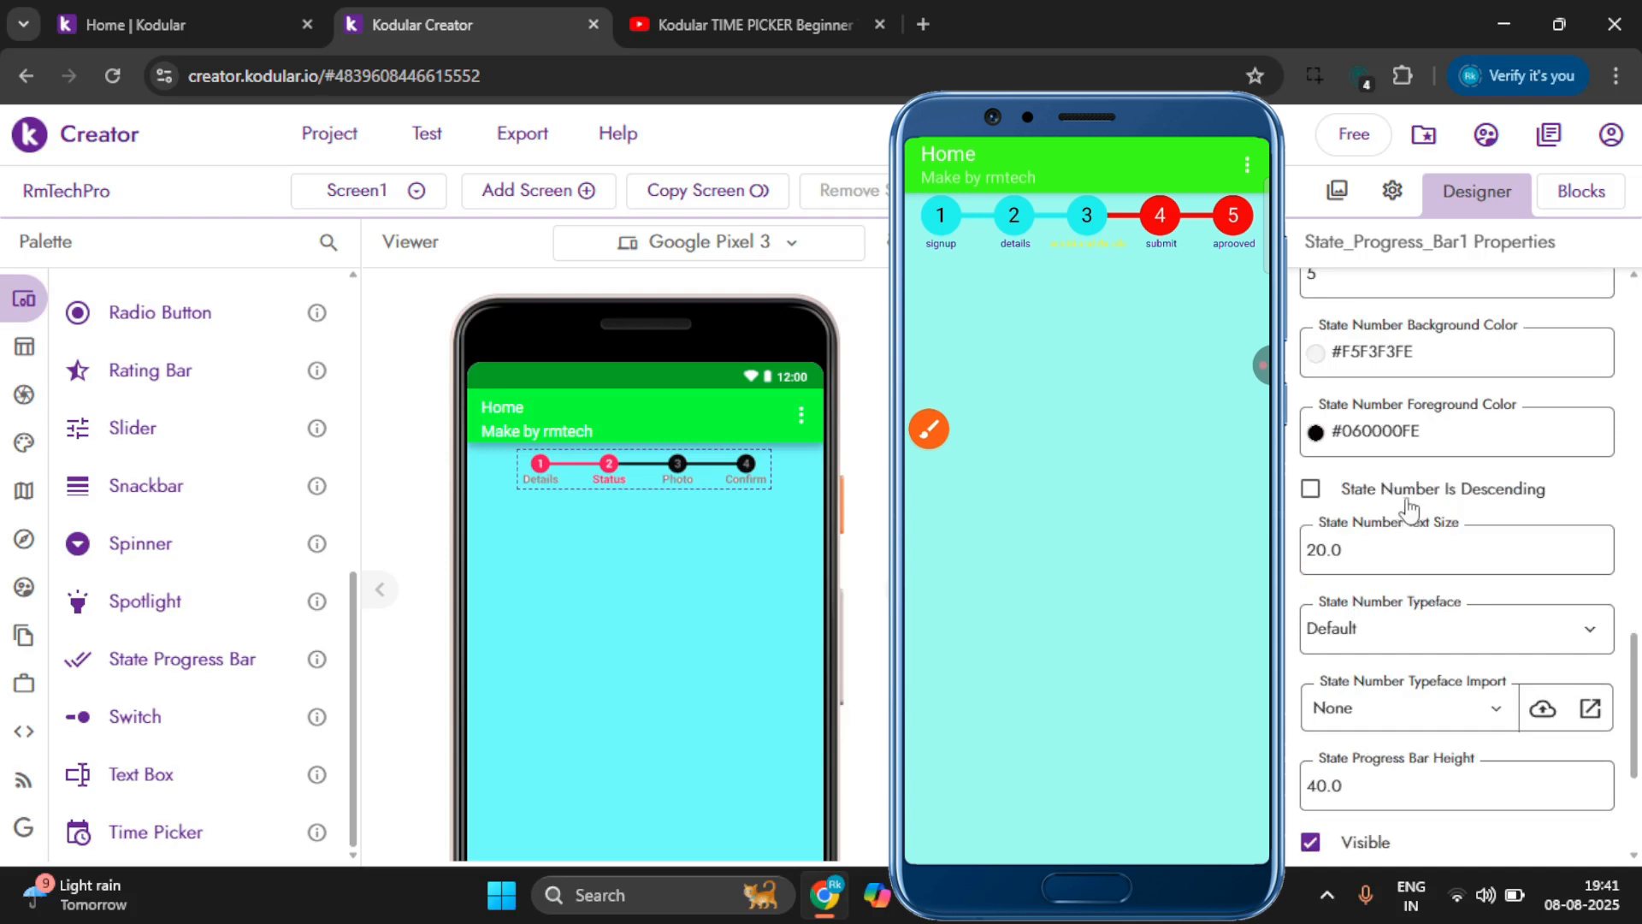
scroll(1409, 506, down, 1)
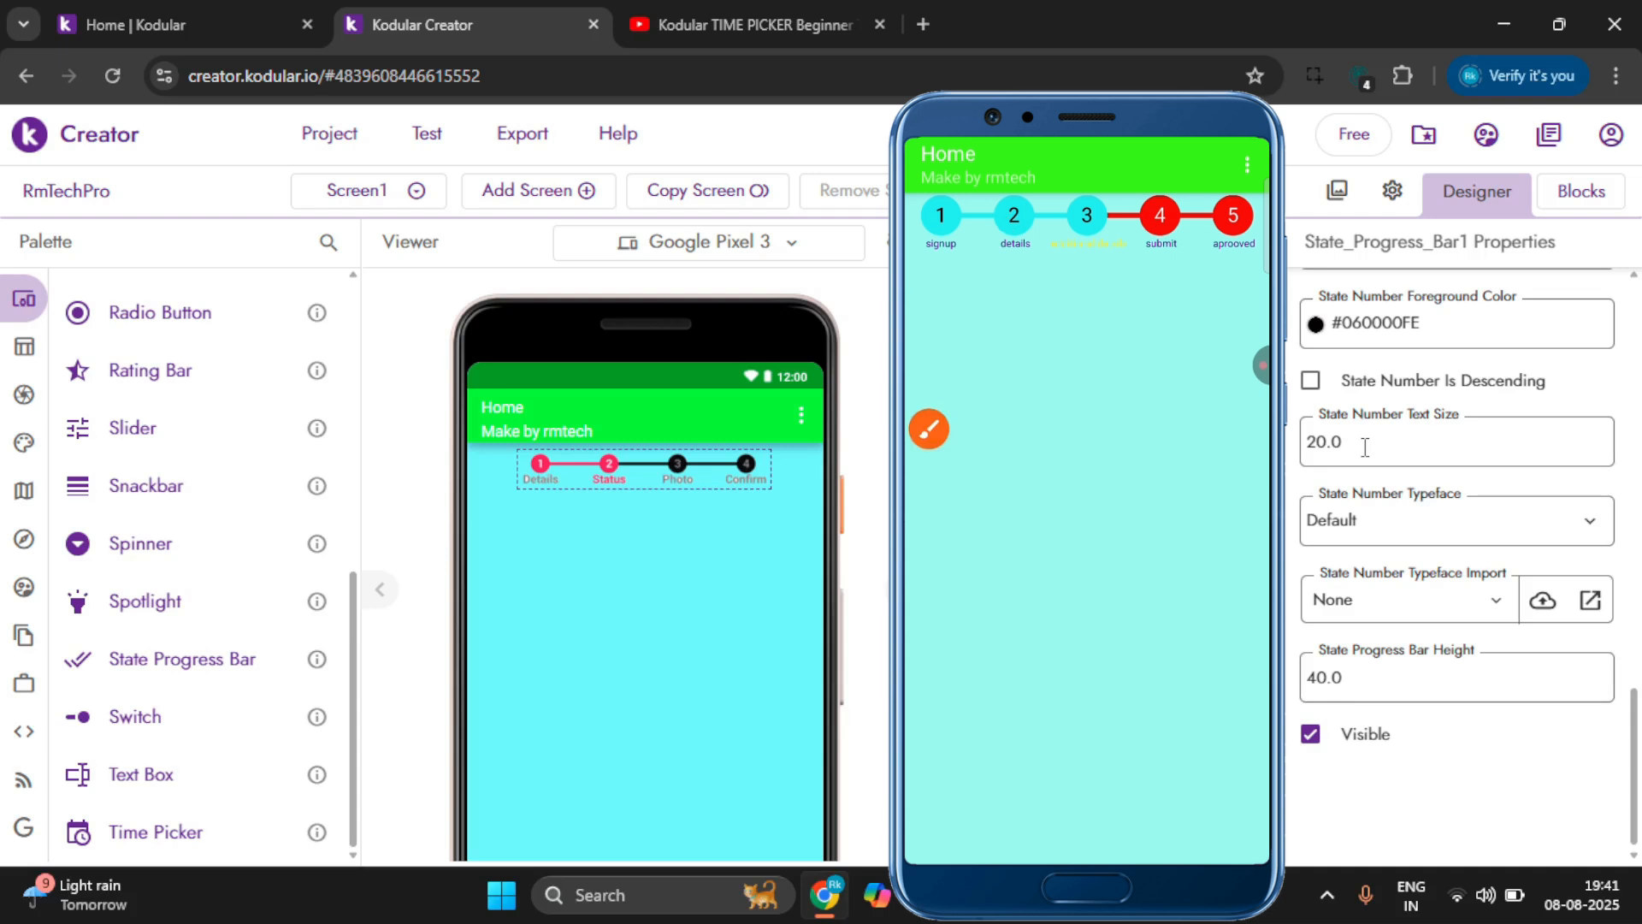
drag(1371, 446, 1305, 449)
text(50)
click(1295, 476)
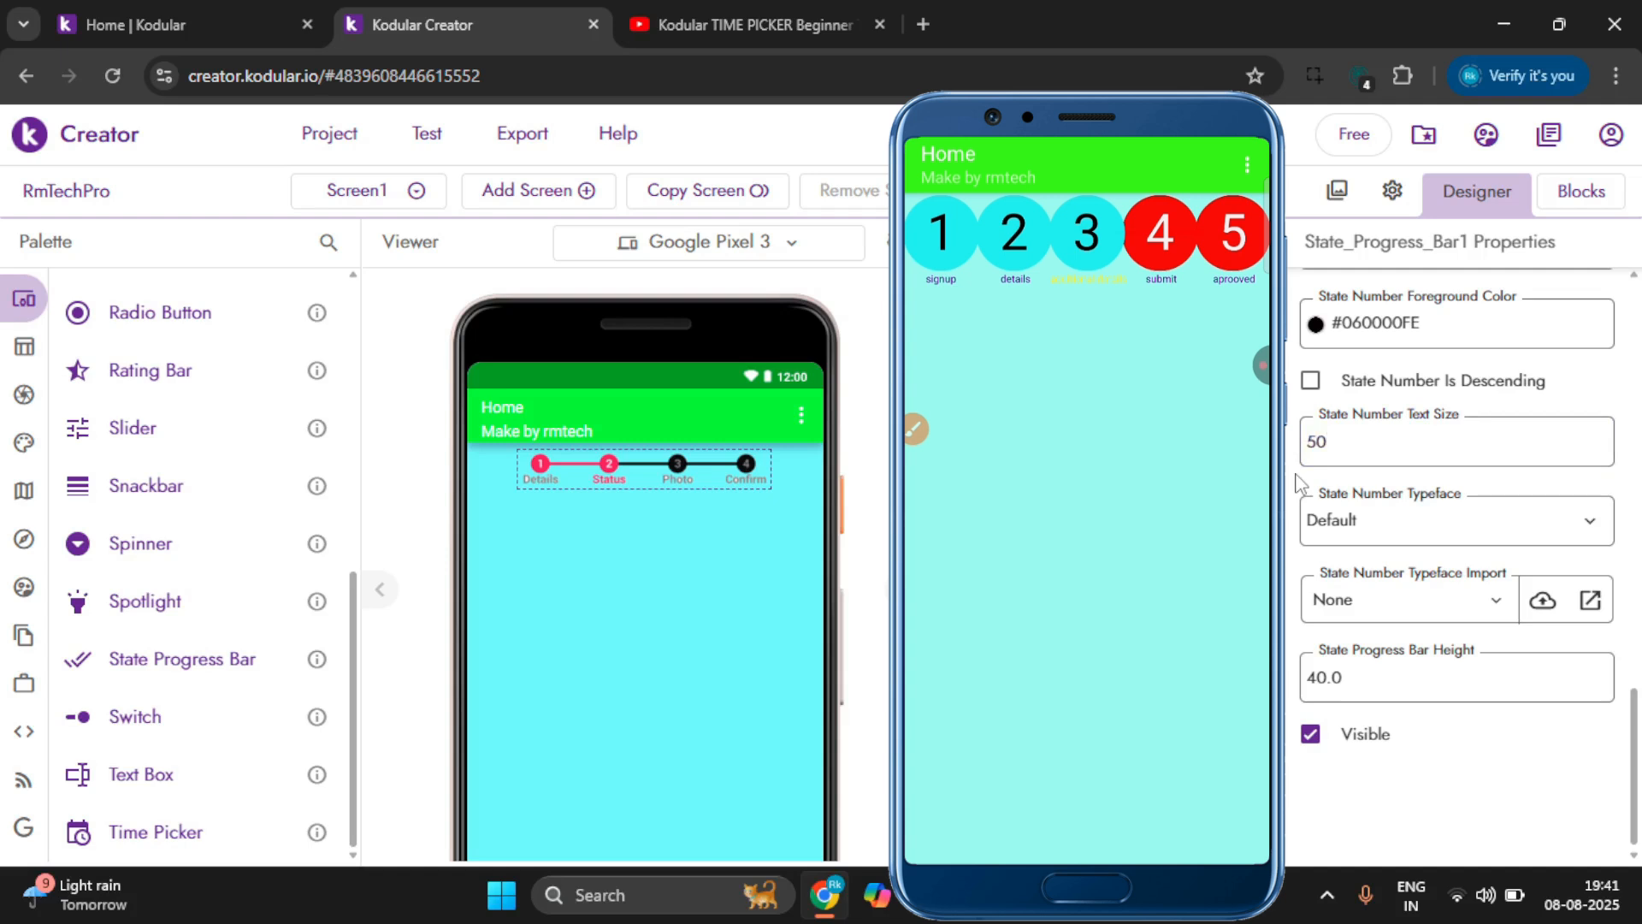
drag(1369, 445, 1287, 451)
text(10)
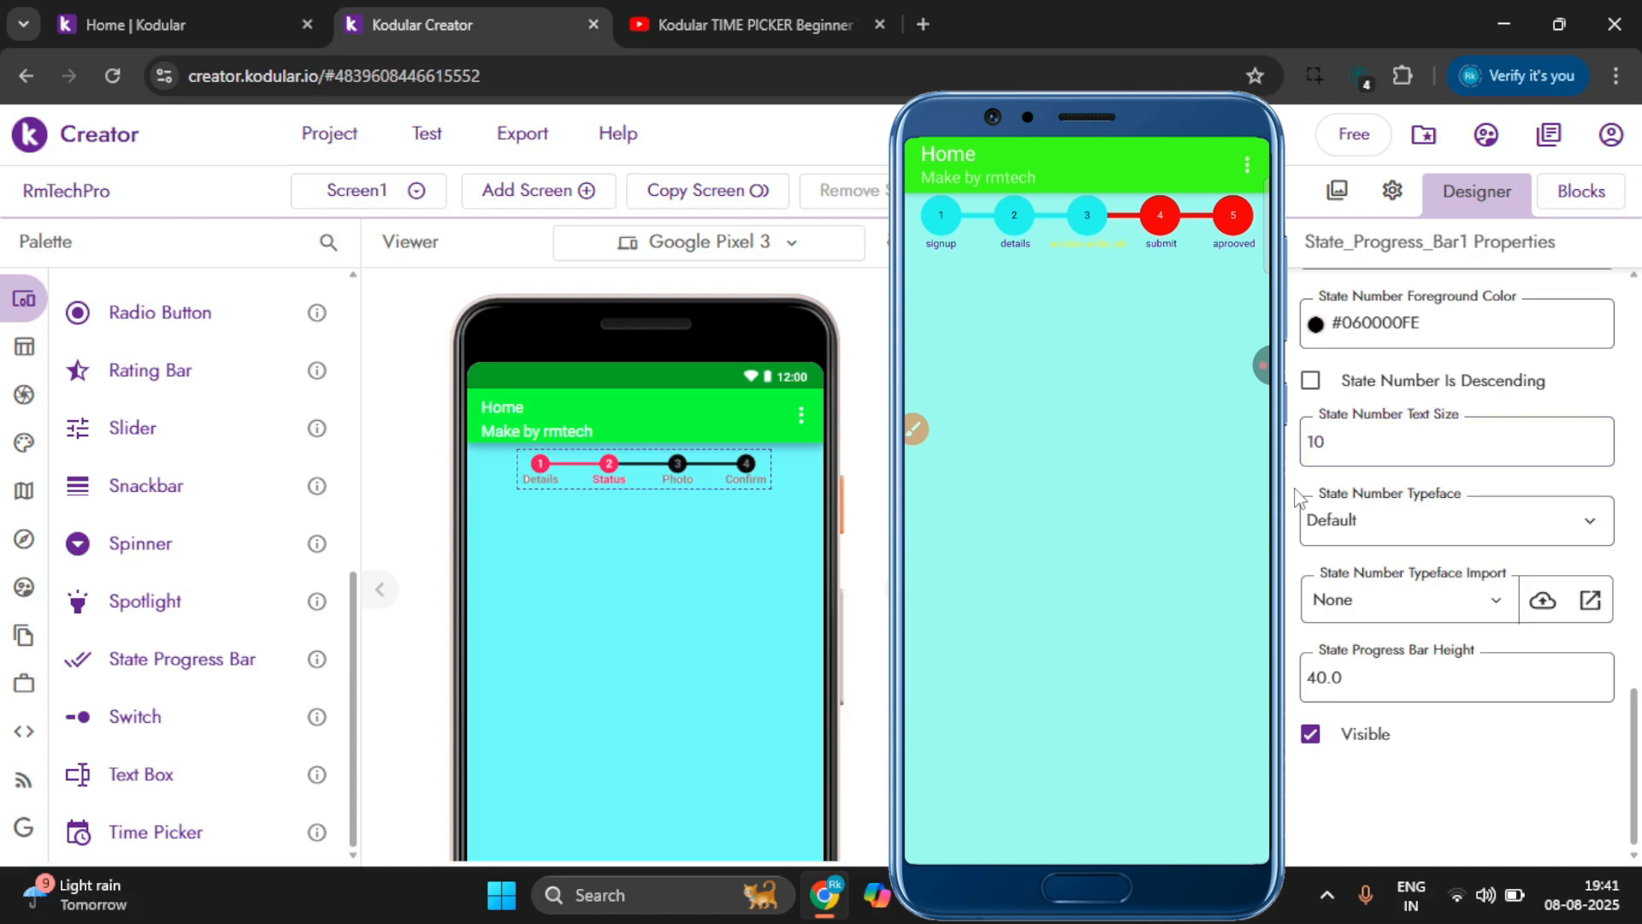
click(1412, 544)
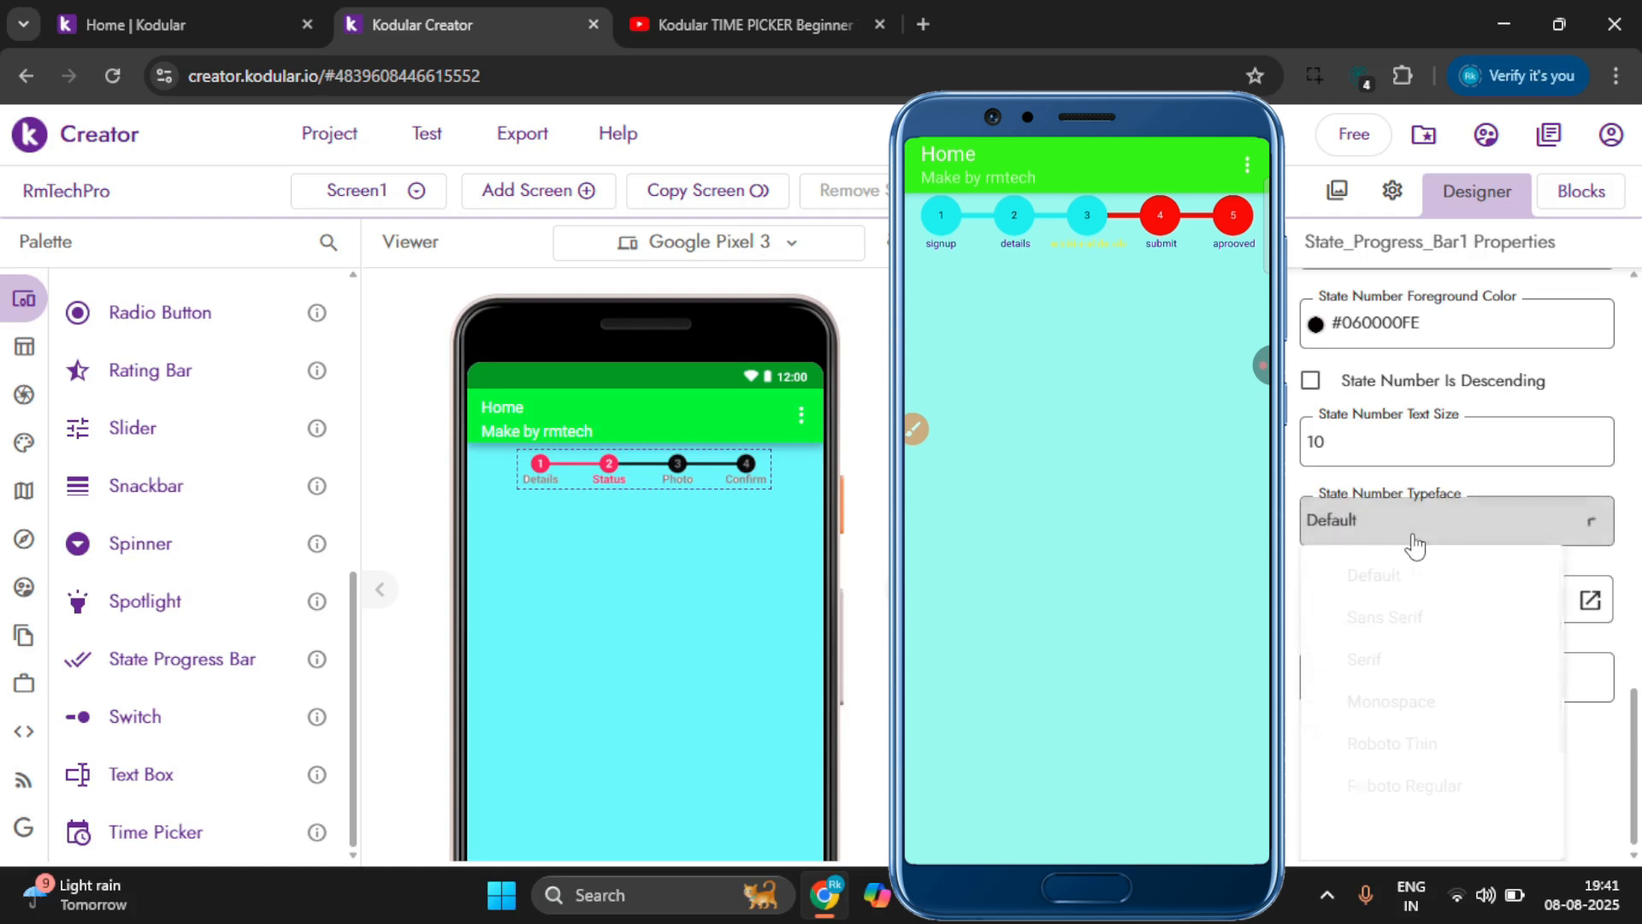
click(1360, 671)
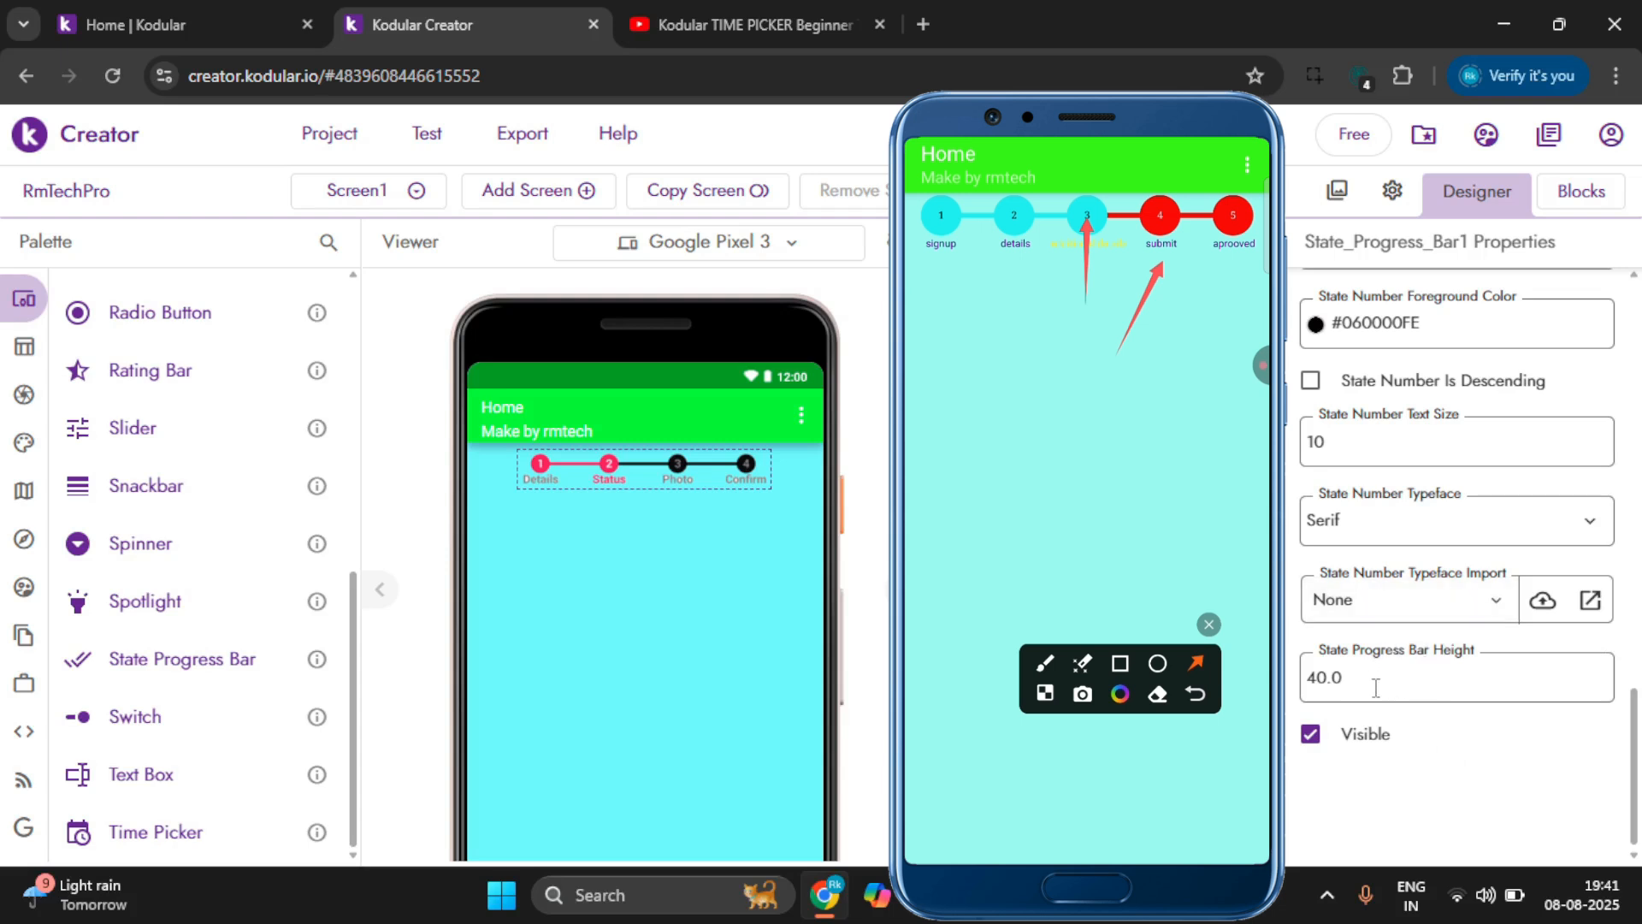
Try a State Progress Bar Height of 100 and return it to 40.
drag(1376, 689, 1286, 682)
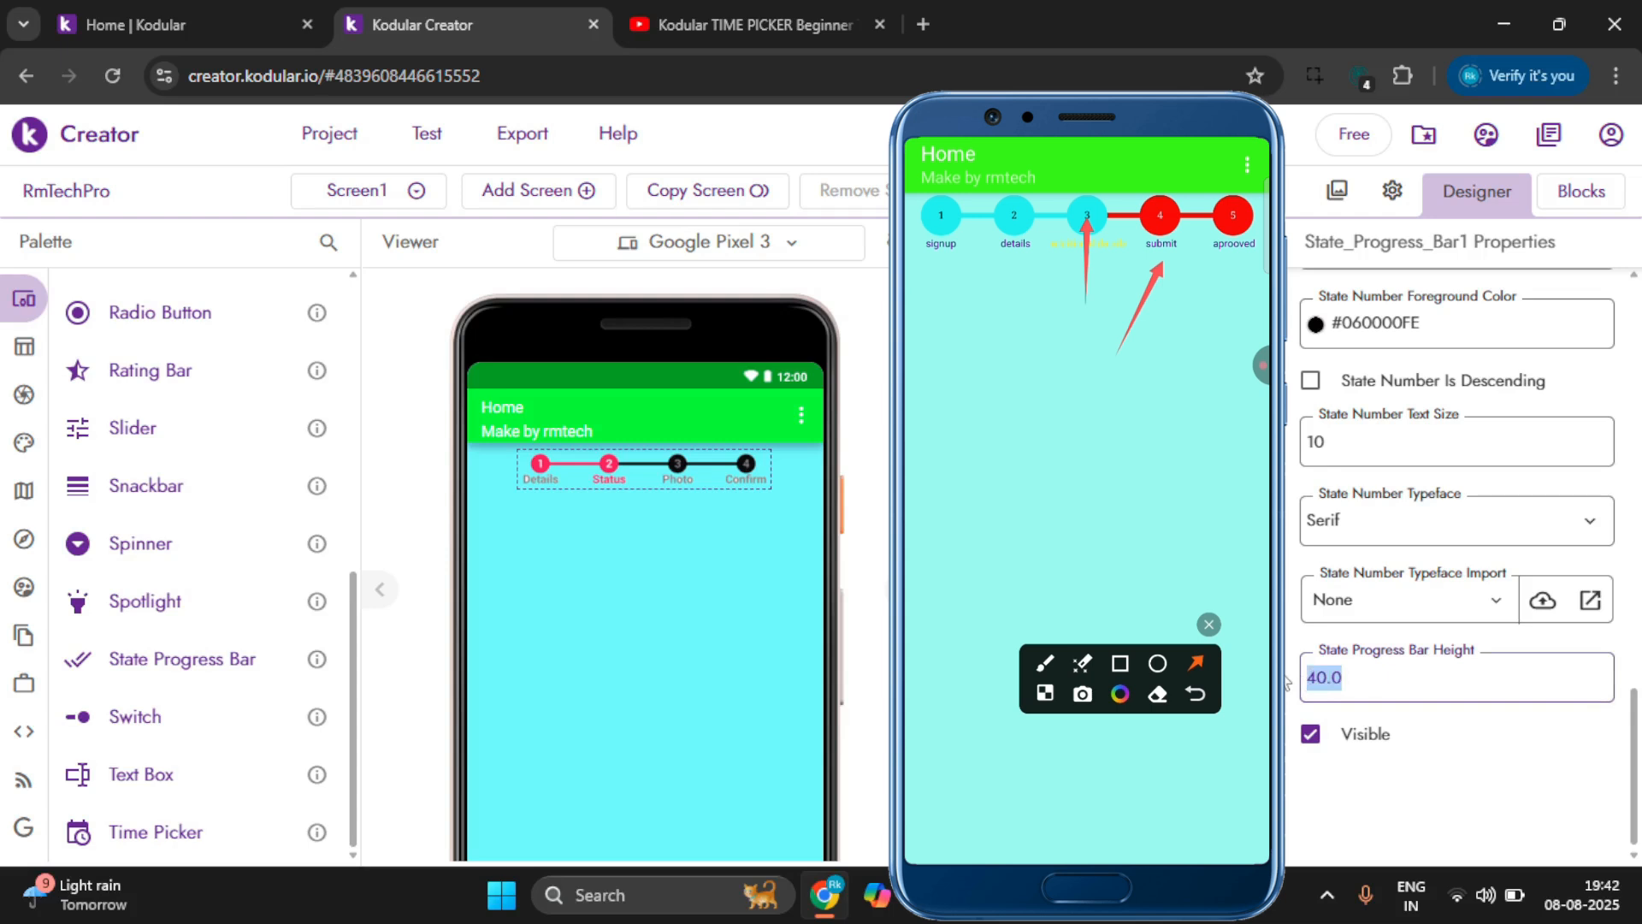
text(100)
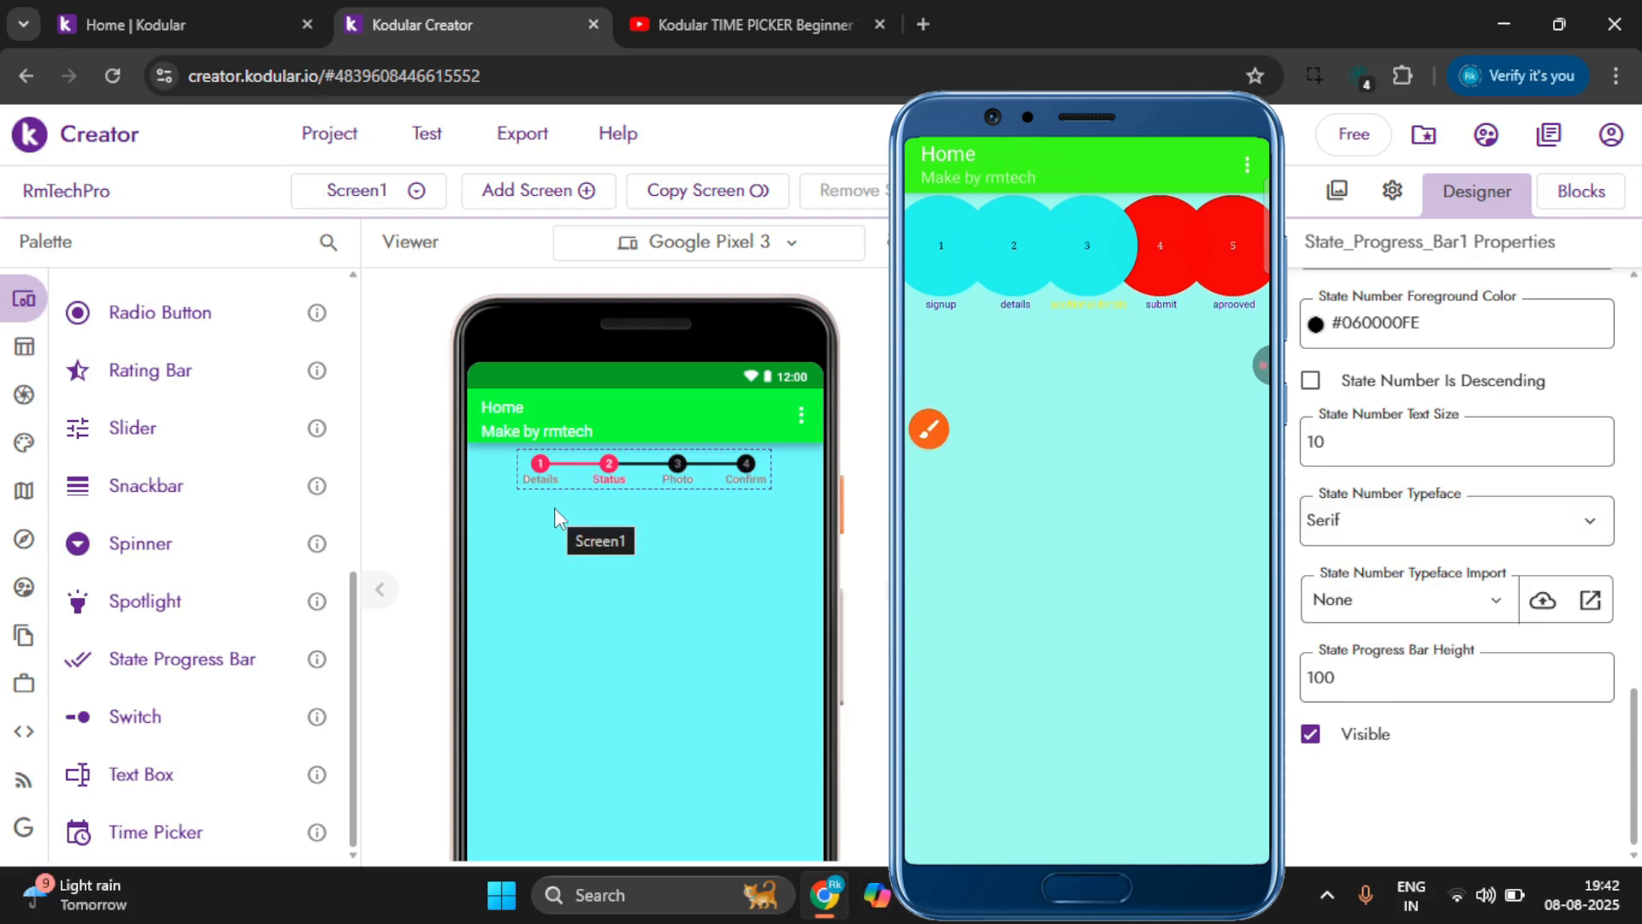
double_click(1394, 682)
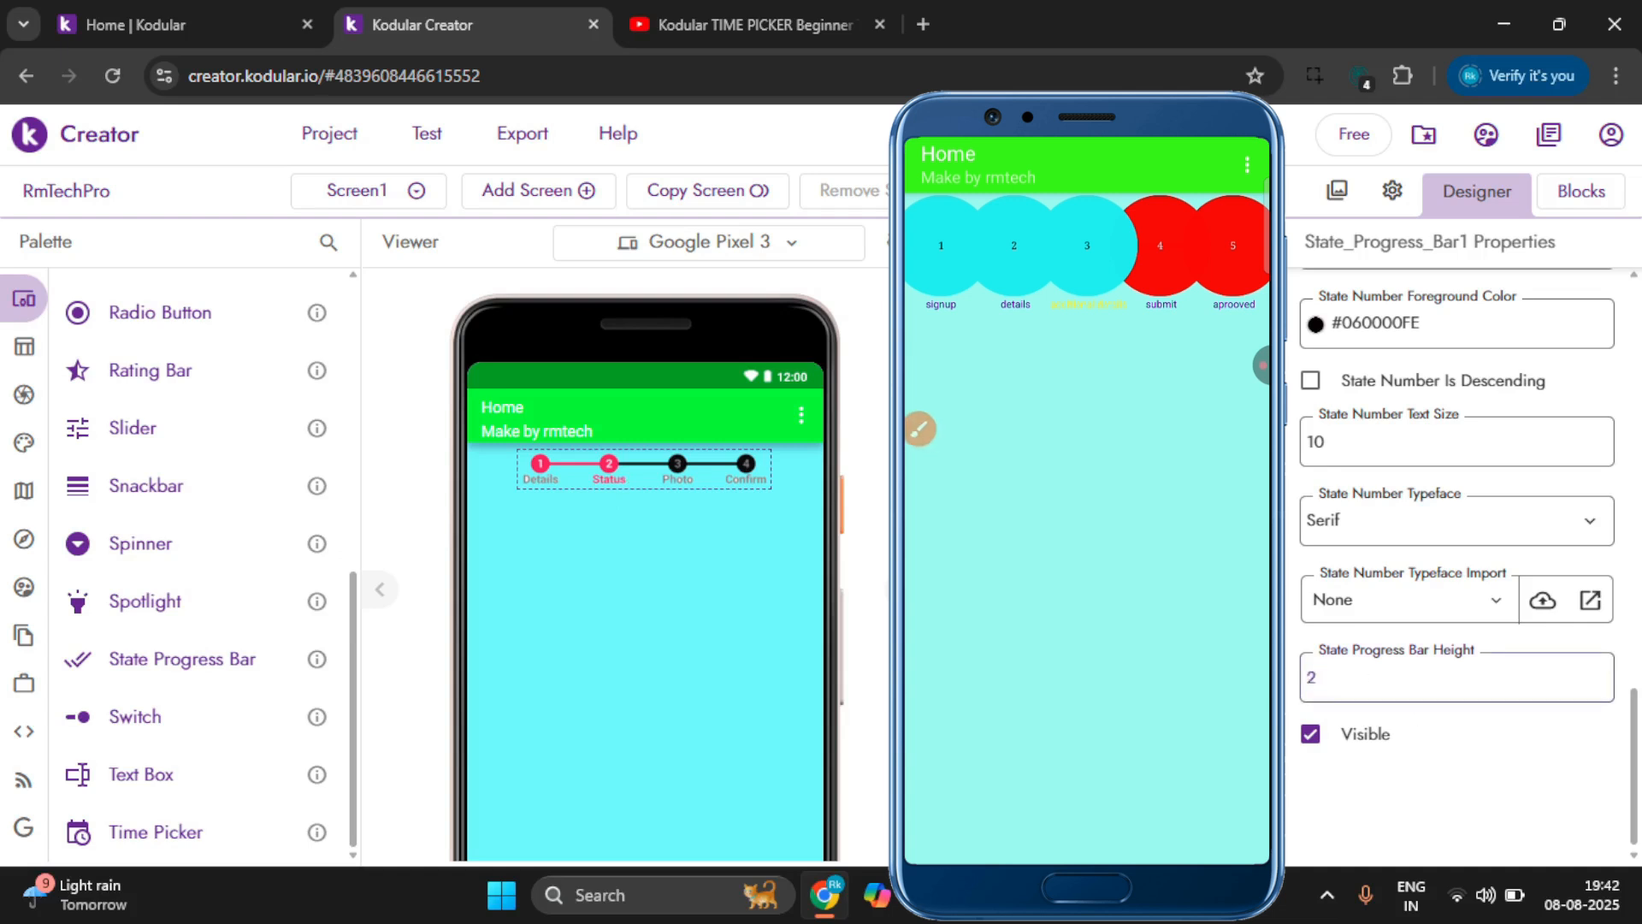
key(BackSpace)
text(40)
click(1302, 635)
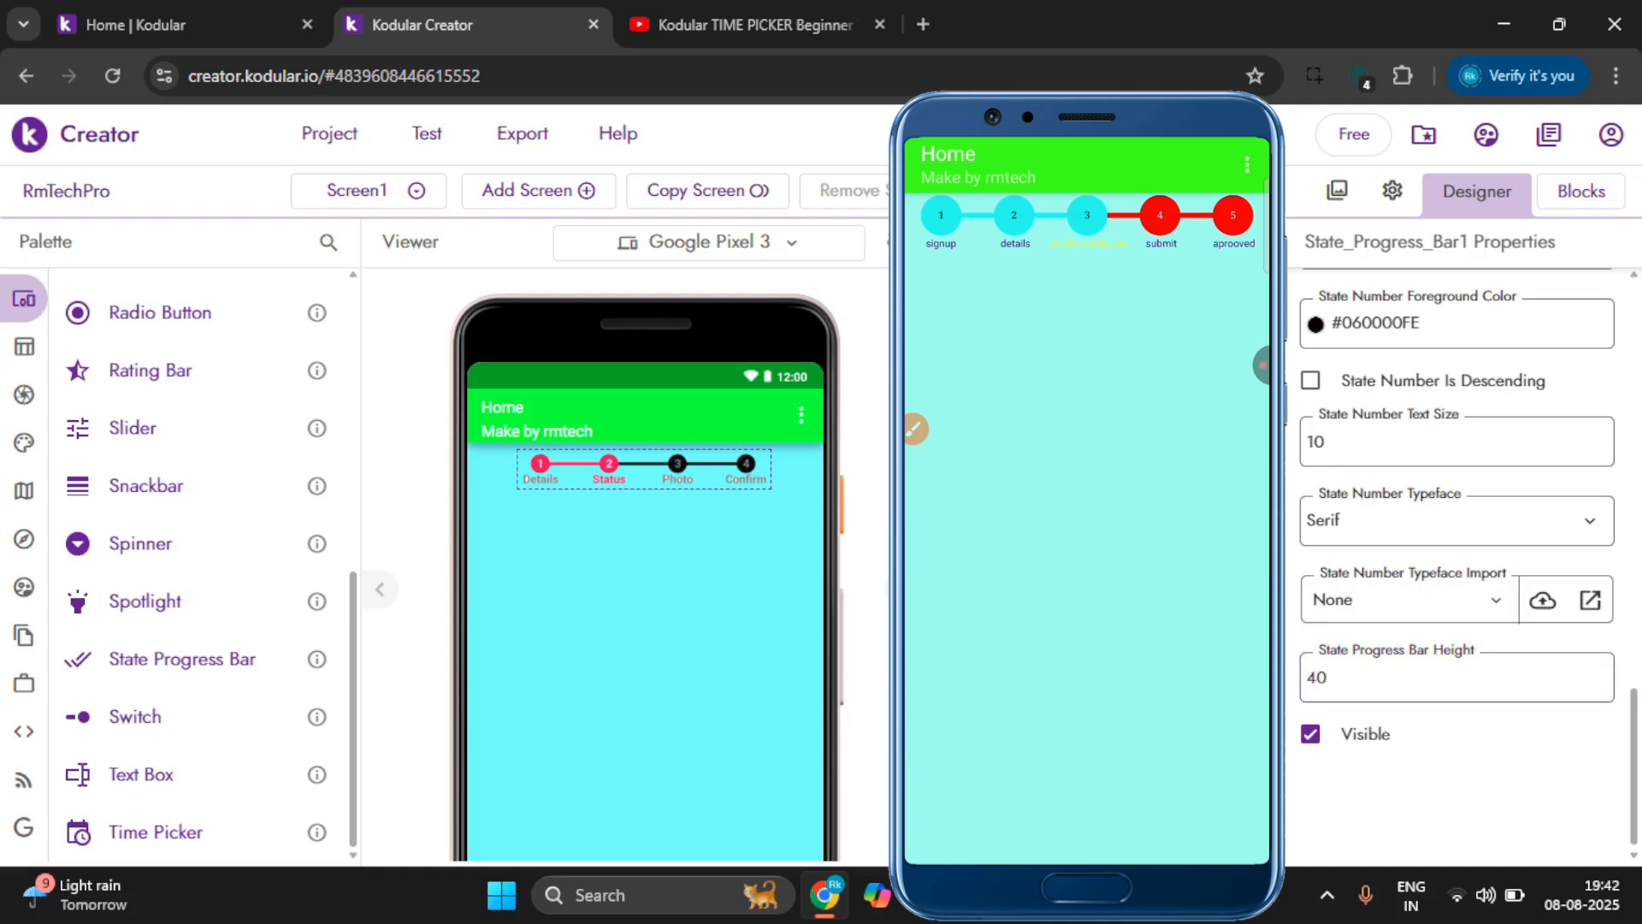
Set State_Progress_Bar1's State Progress Bar Height to 20.
drag(1339, 678, 1289, 687)
text(1)
key(BackSpace)
text(20)
click(1303, 647)
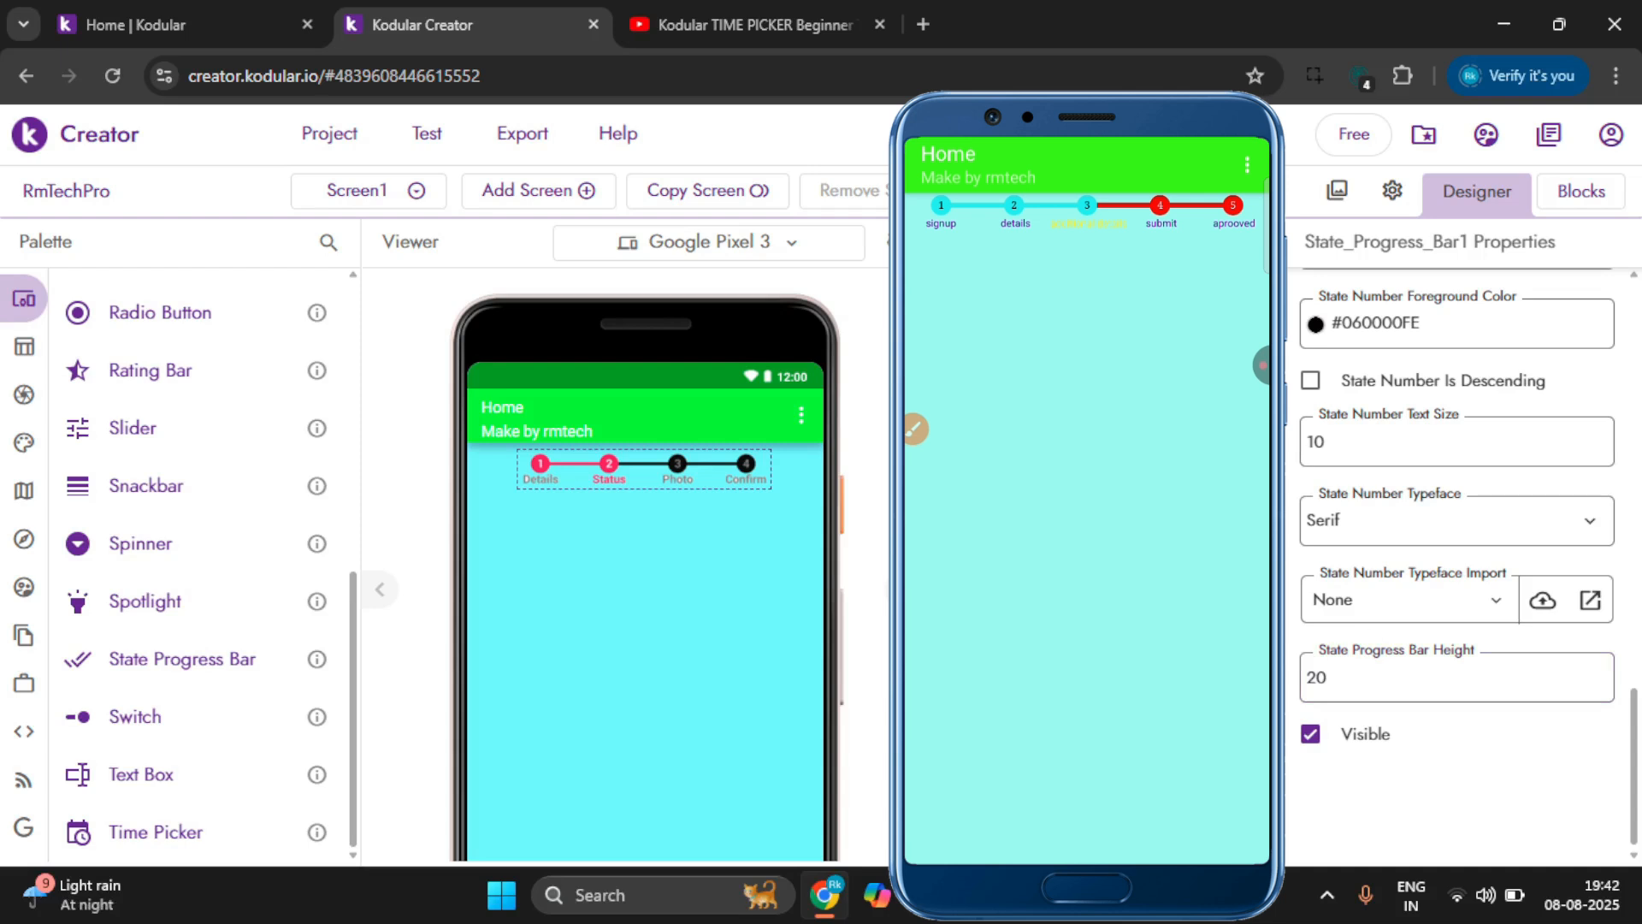
Delete State_Progress_Bar1 from Screen1 and add a Switch component in its place.
scroll(1493, 445, up, 10)
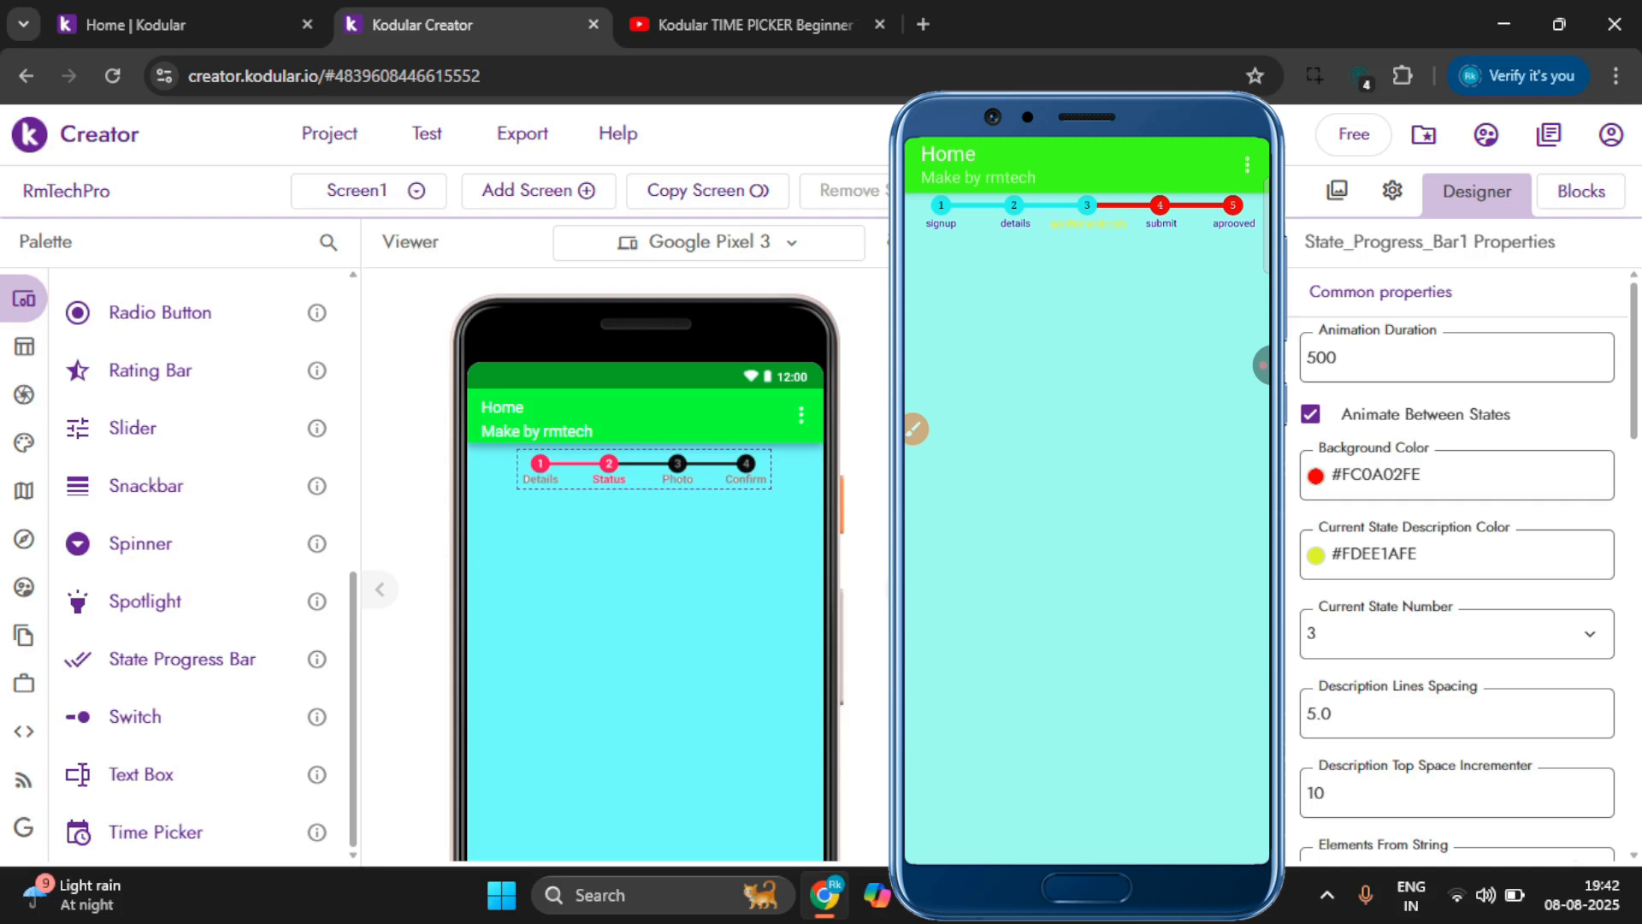
key(Delete)
key(Return)
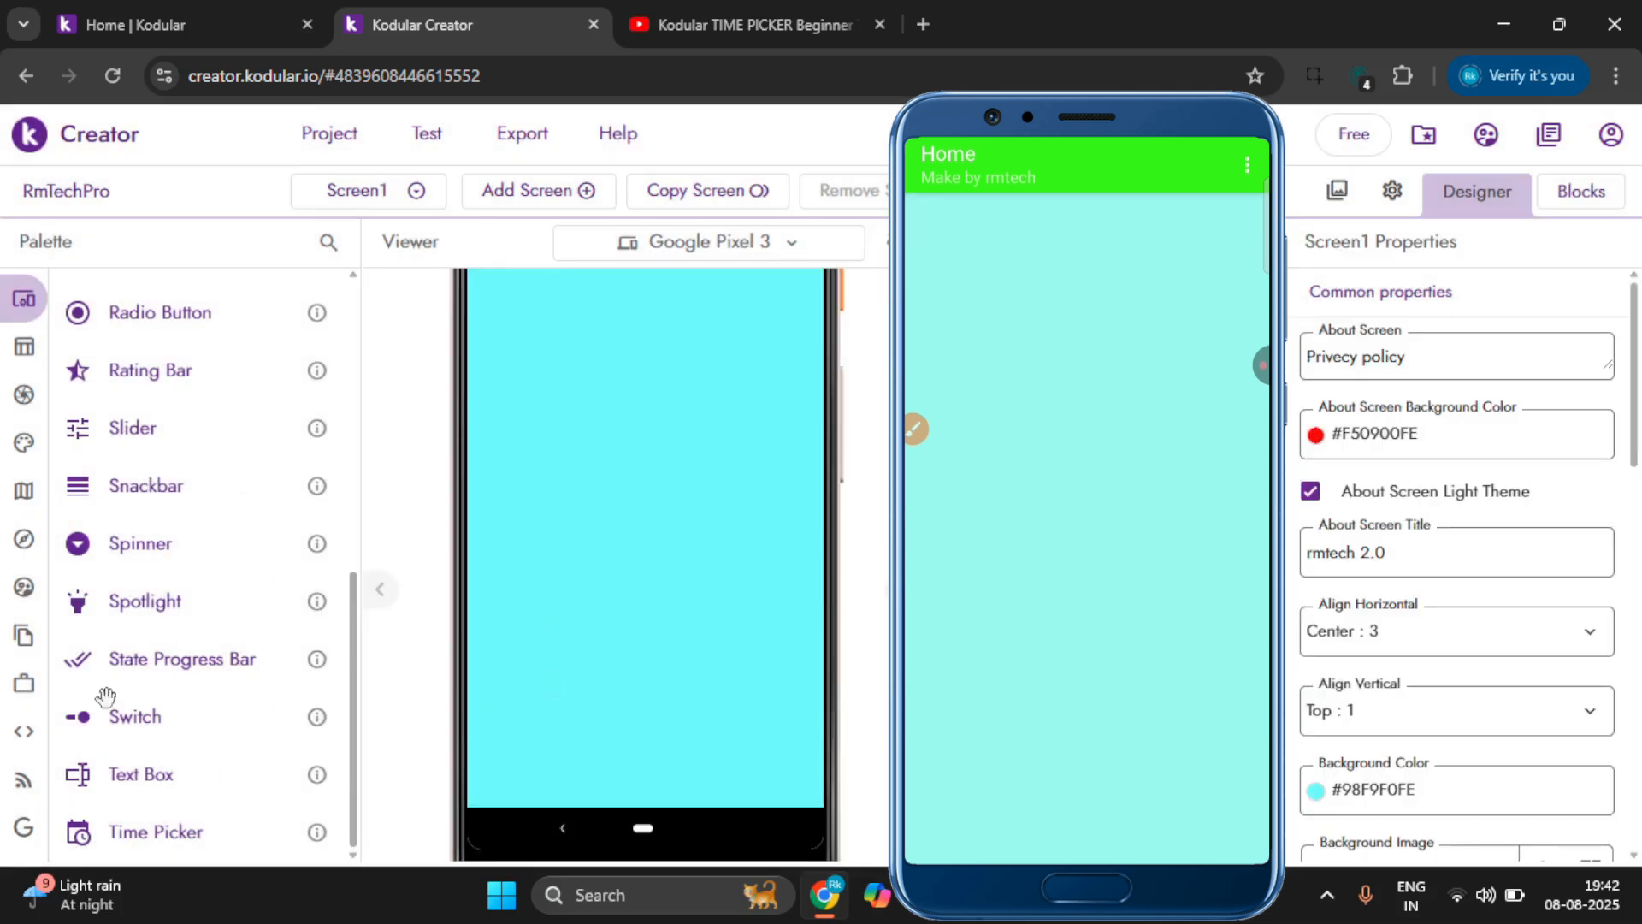
drag(128, 715, 637, 496)
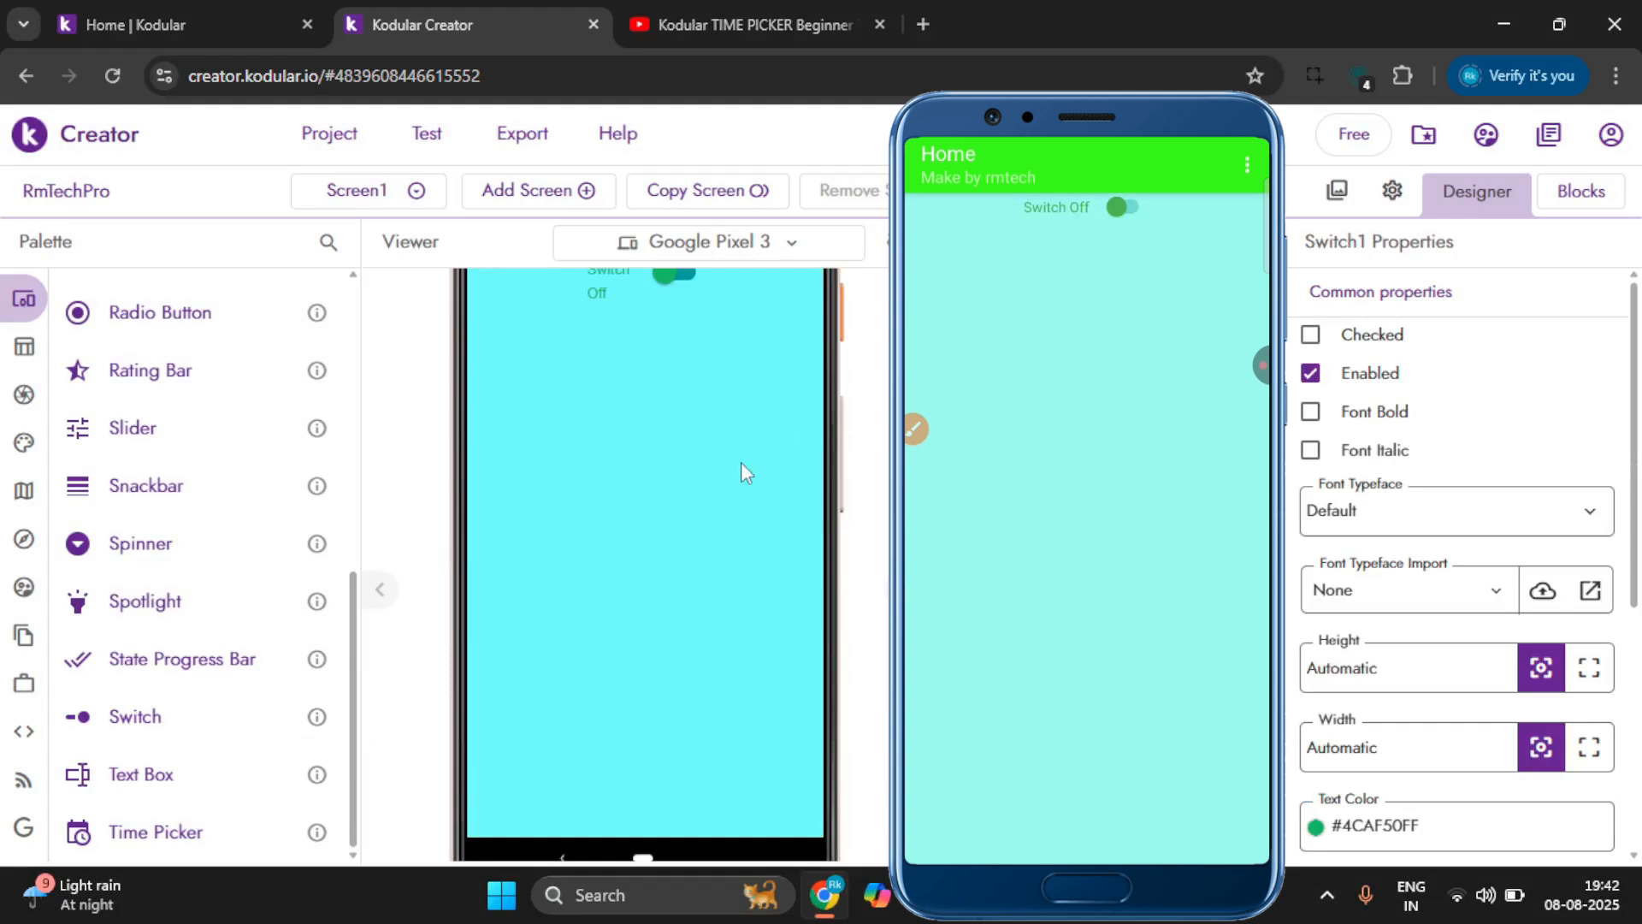
scroll(740, 462, up, 3)
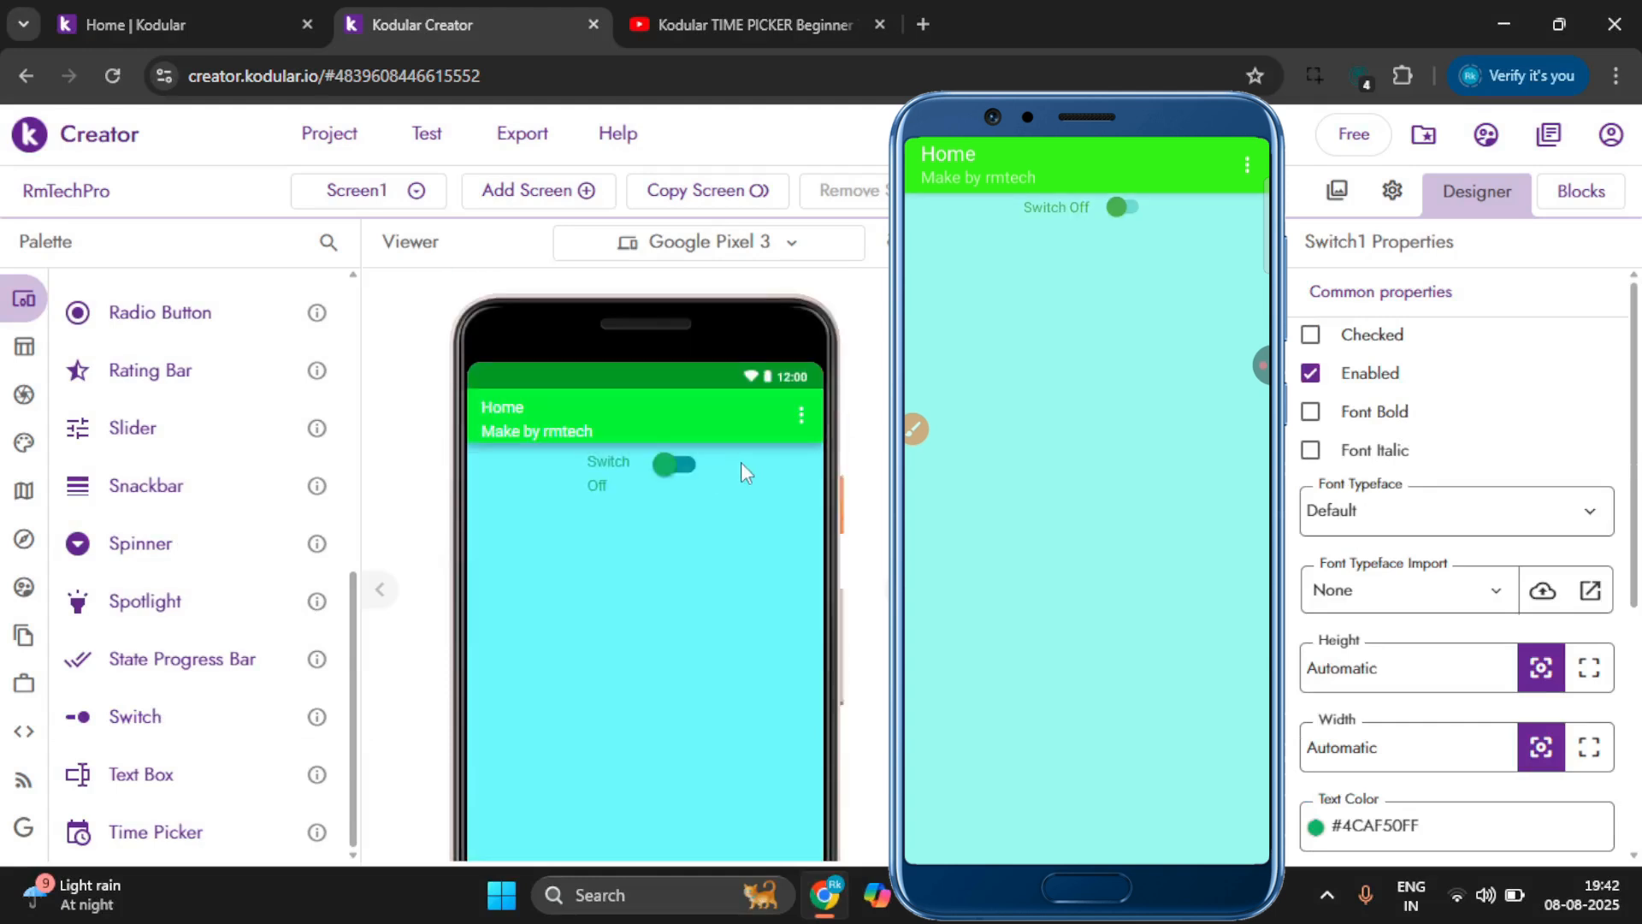
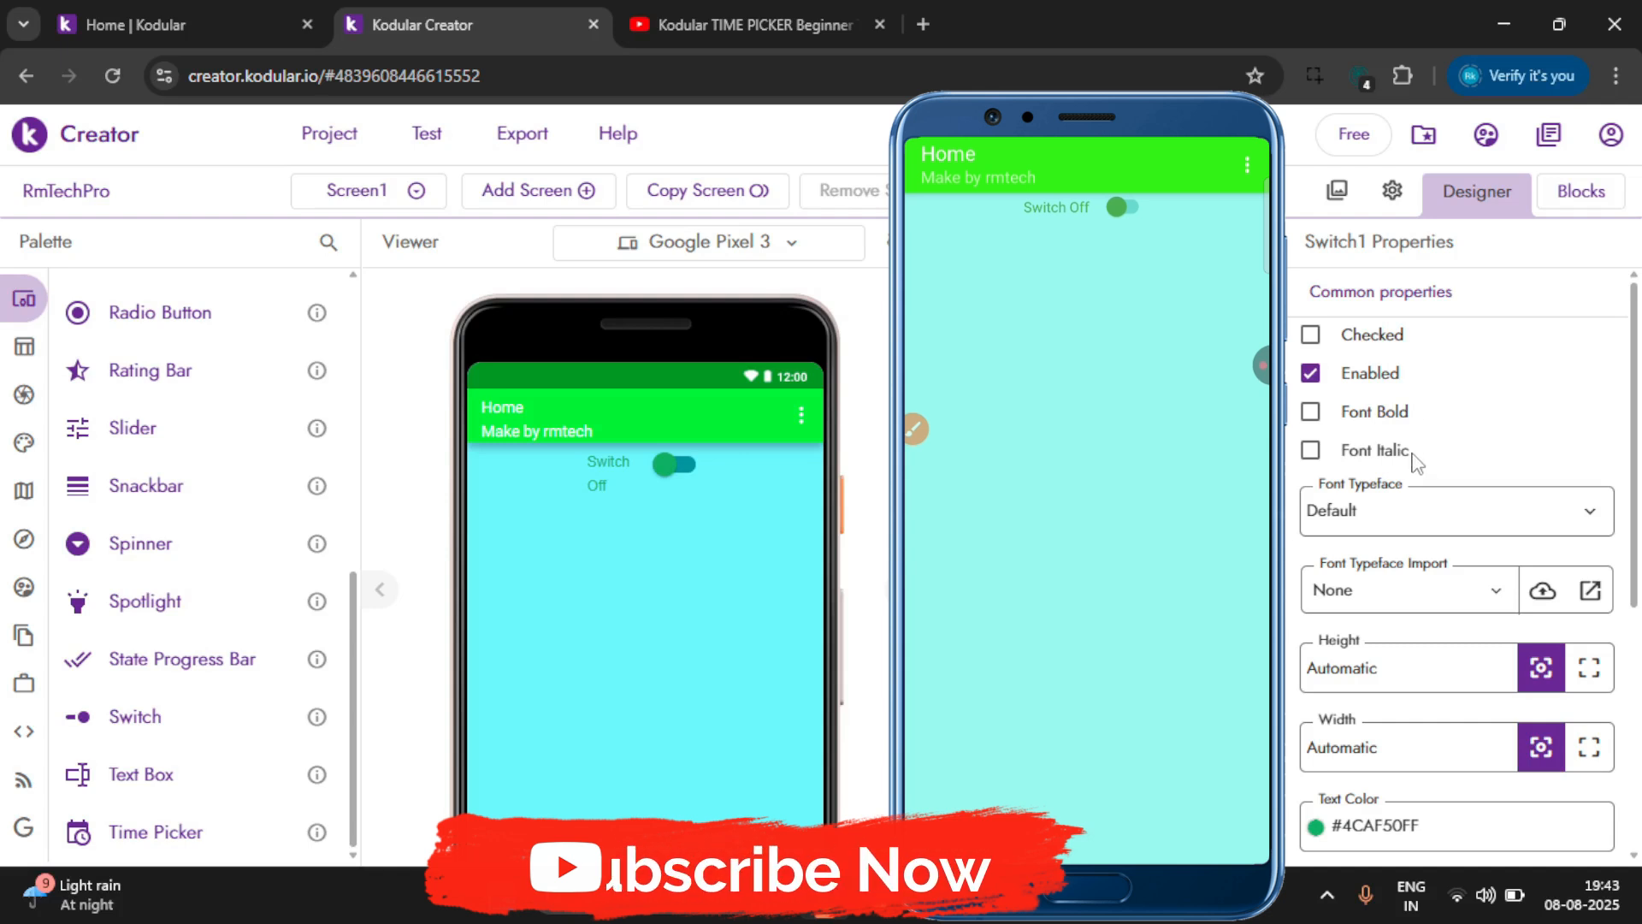
Try toggling Switch1's Checked and Enabled properties, returning each to its original setting.
click(1391, 344)
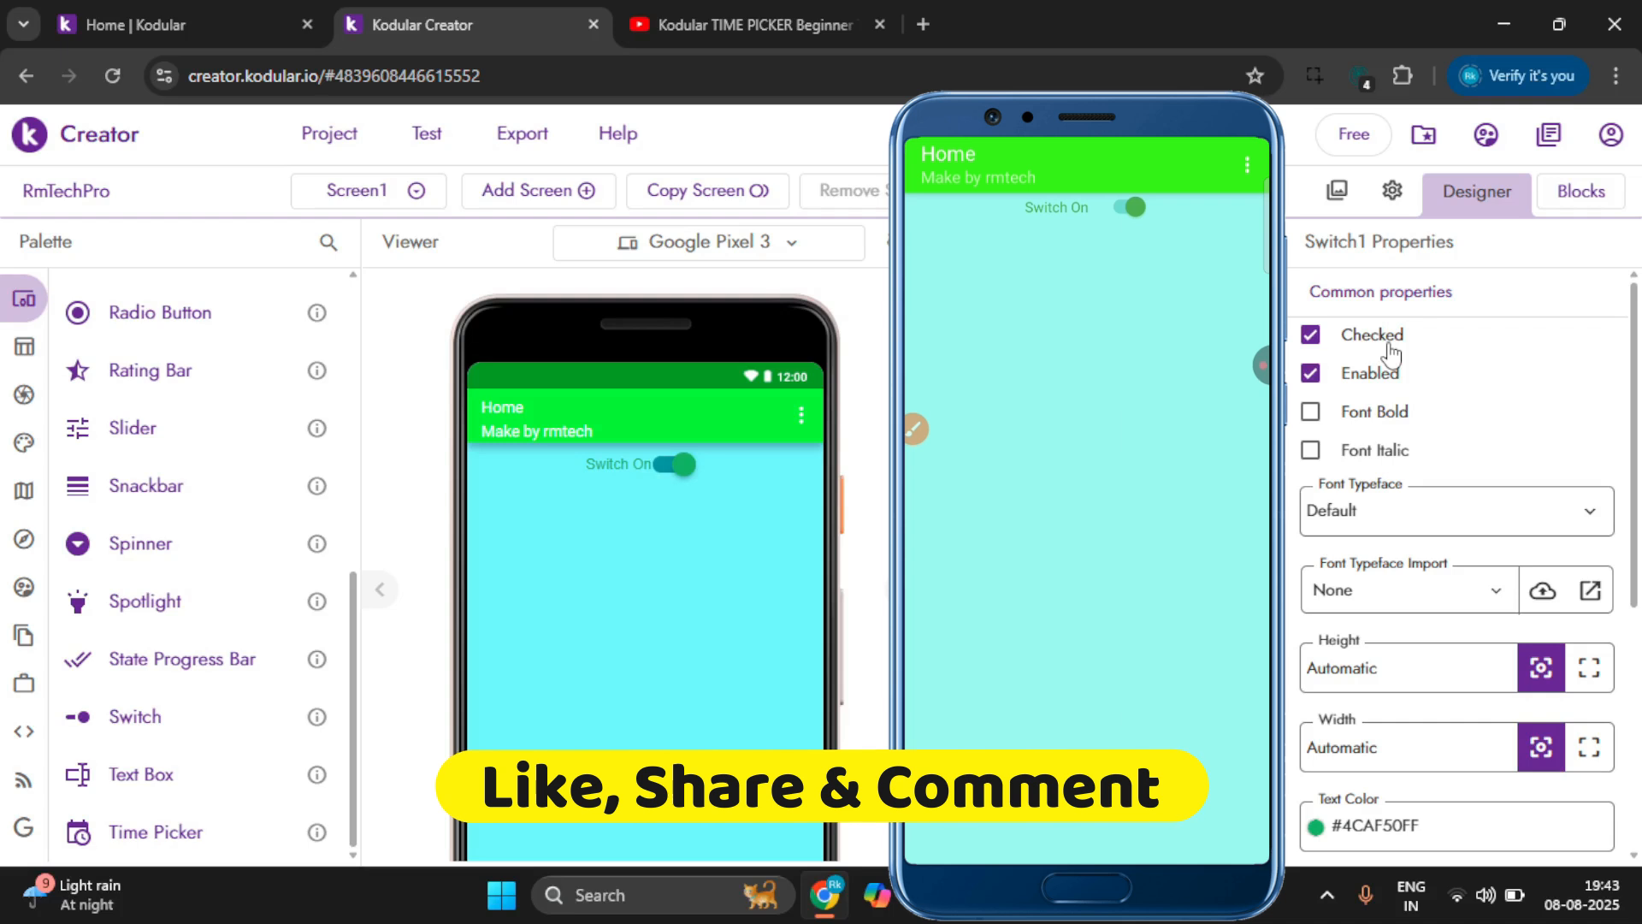
click(1390, 346)
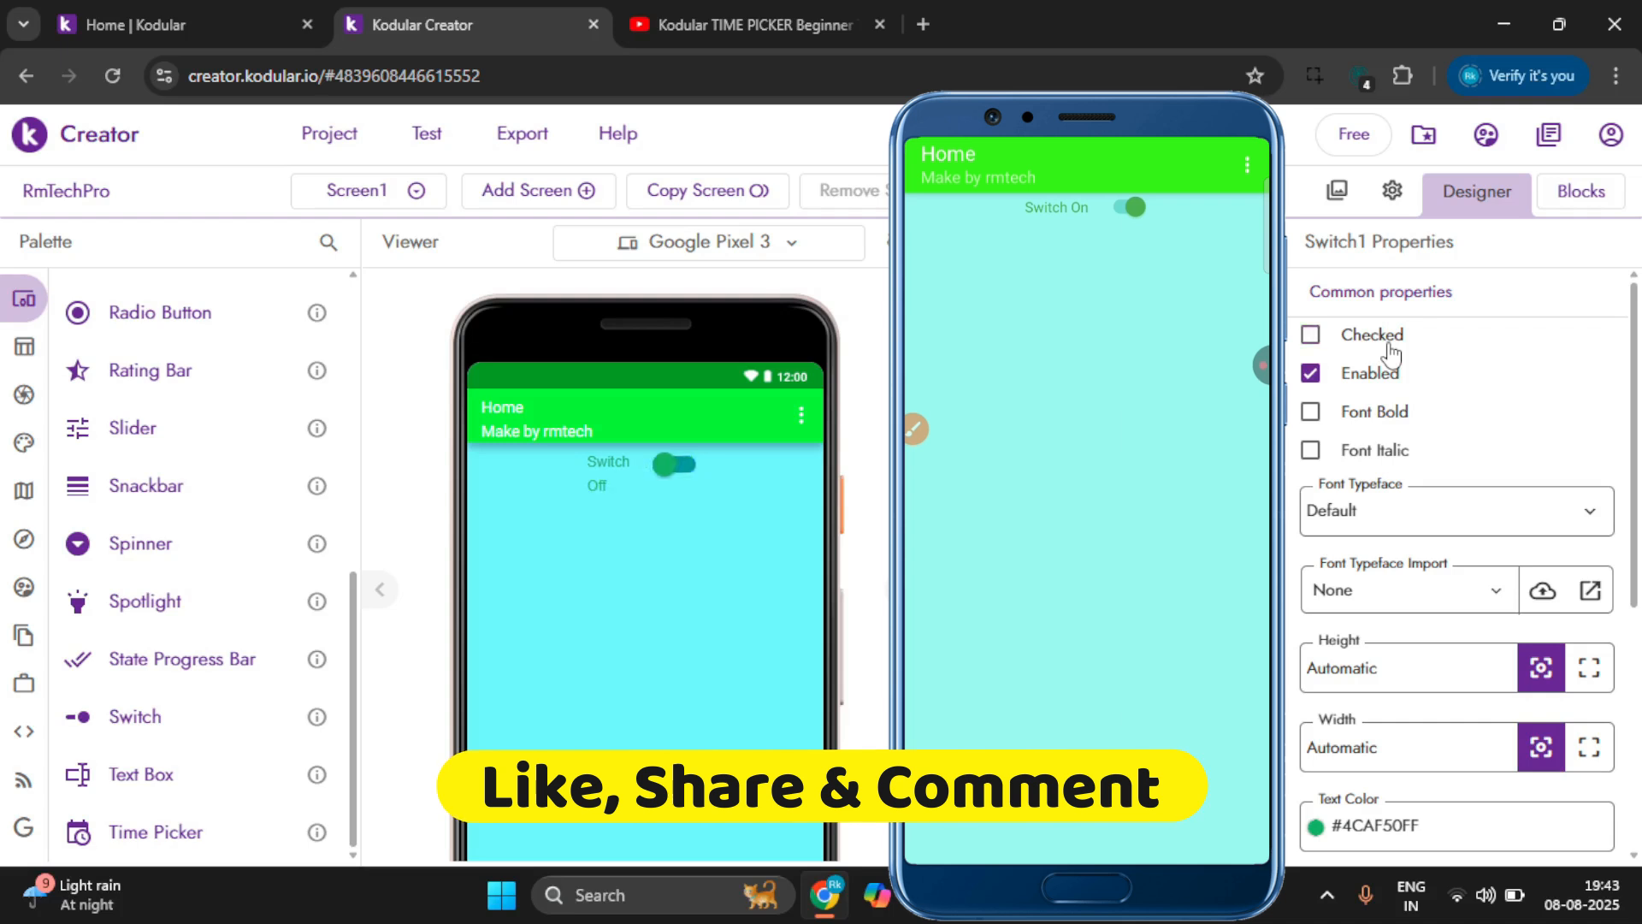
click(1344, 379)
click(1348, 379)
Turn on Font Bold for Switch1 and look through its typeface, size and text properties.
click(1385, 421)
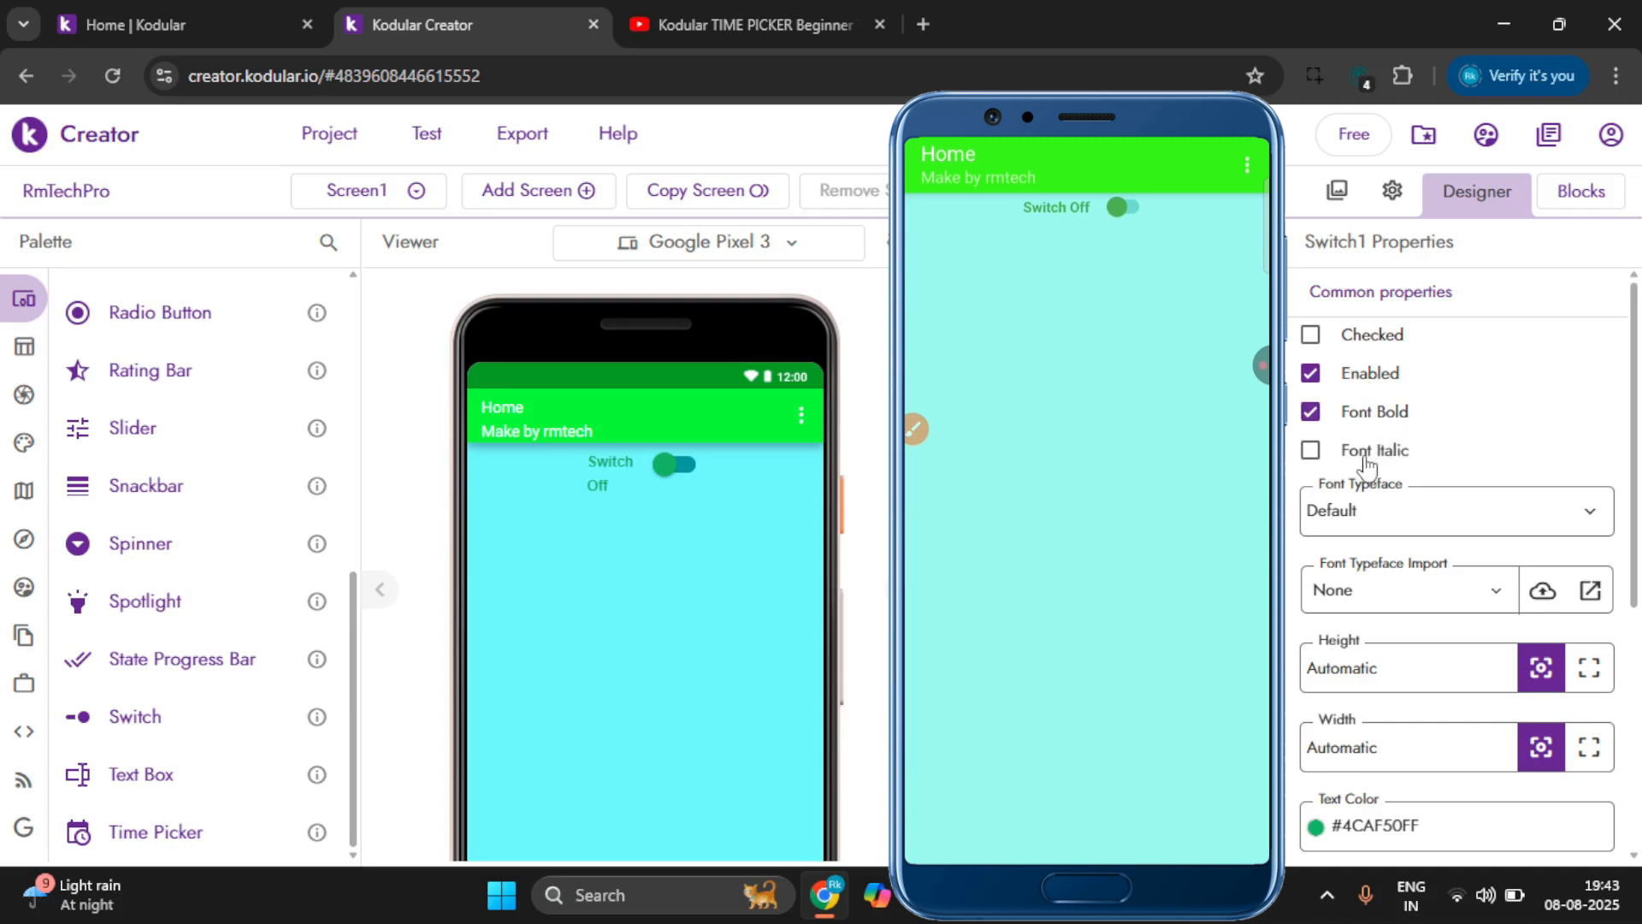
scroll(1372, 466, down, 1)
scroll(1376, 469, down, 2)
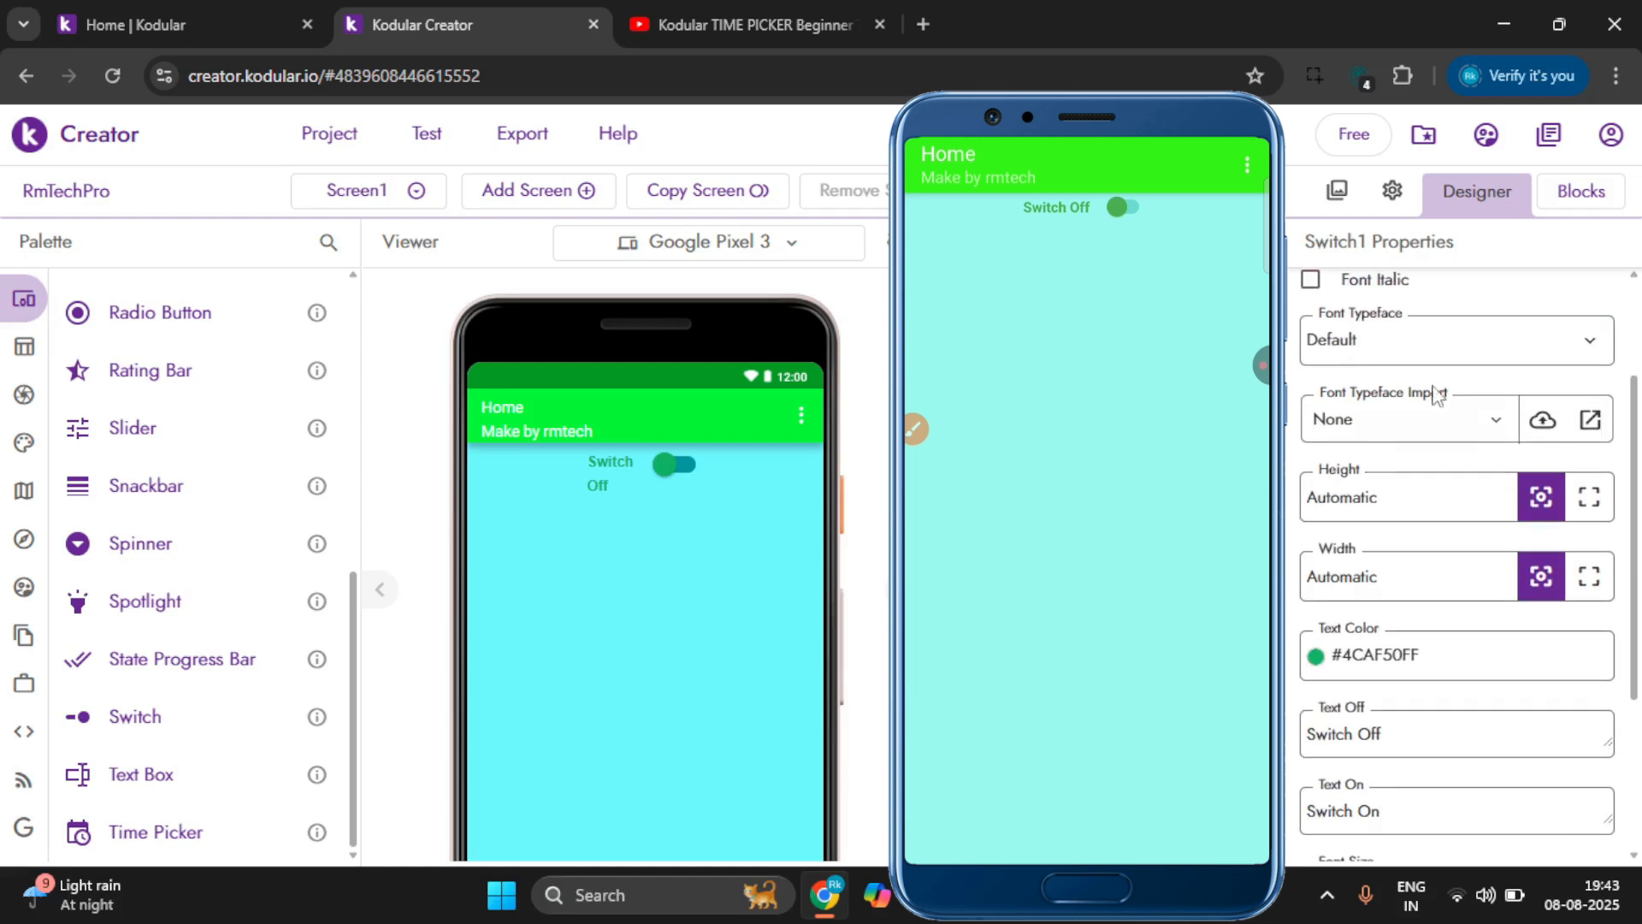
scroll(1392, 441, down, 1)
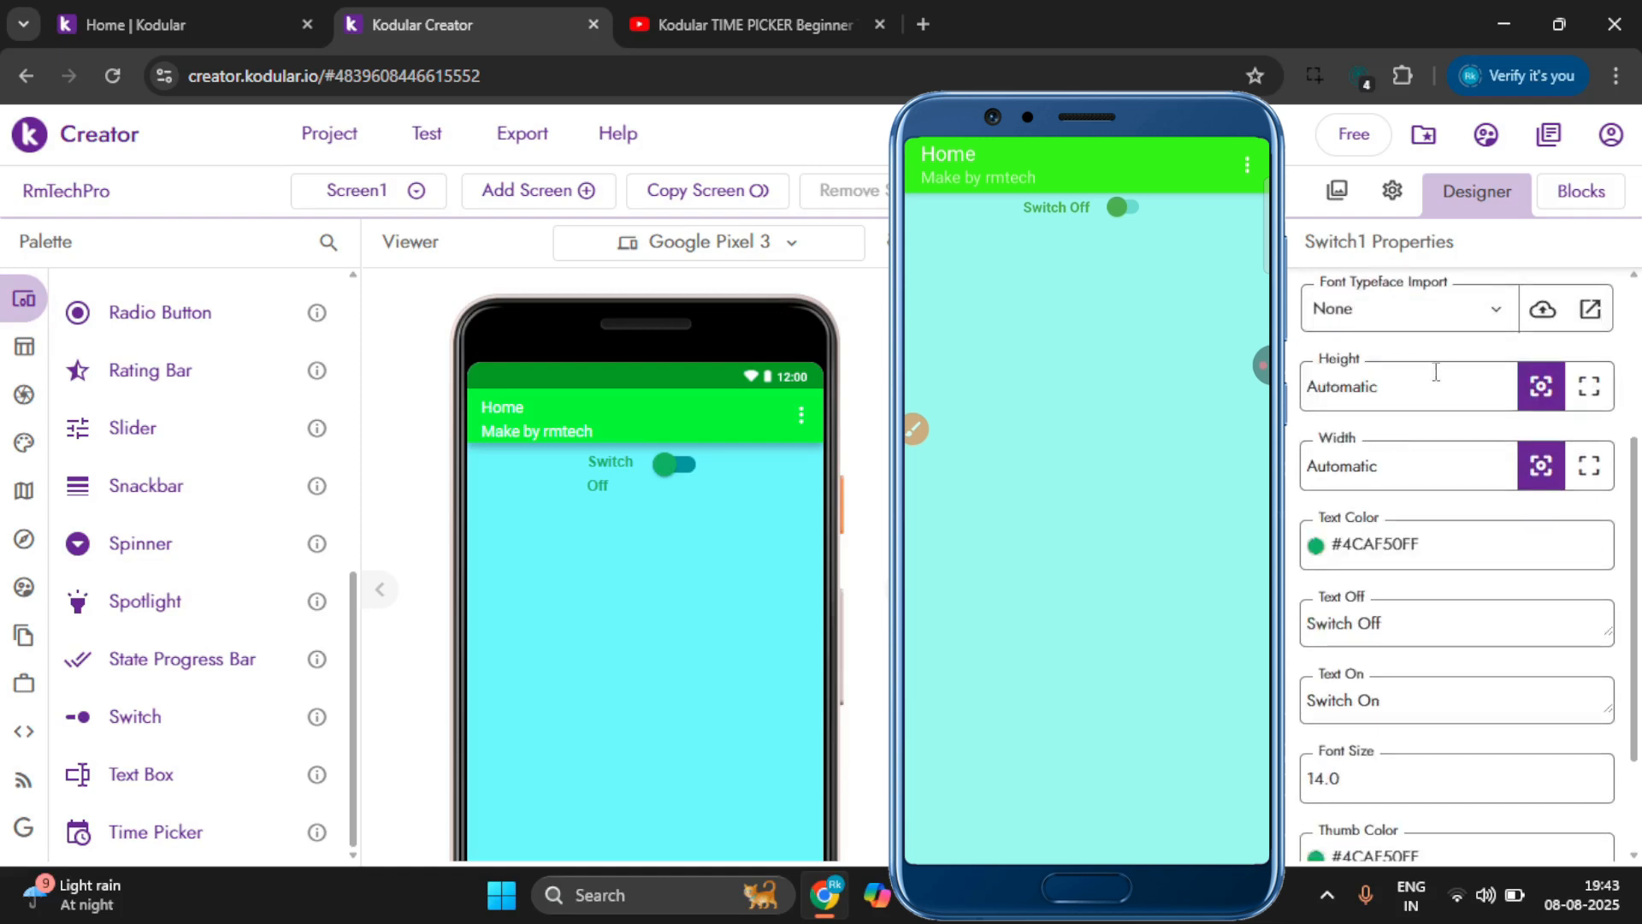
Set Switch1's height to Fill parent, and try Fill parent for its width before returning it to Automatic.
scroll(1400, 396, down, 1)
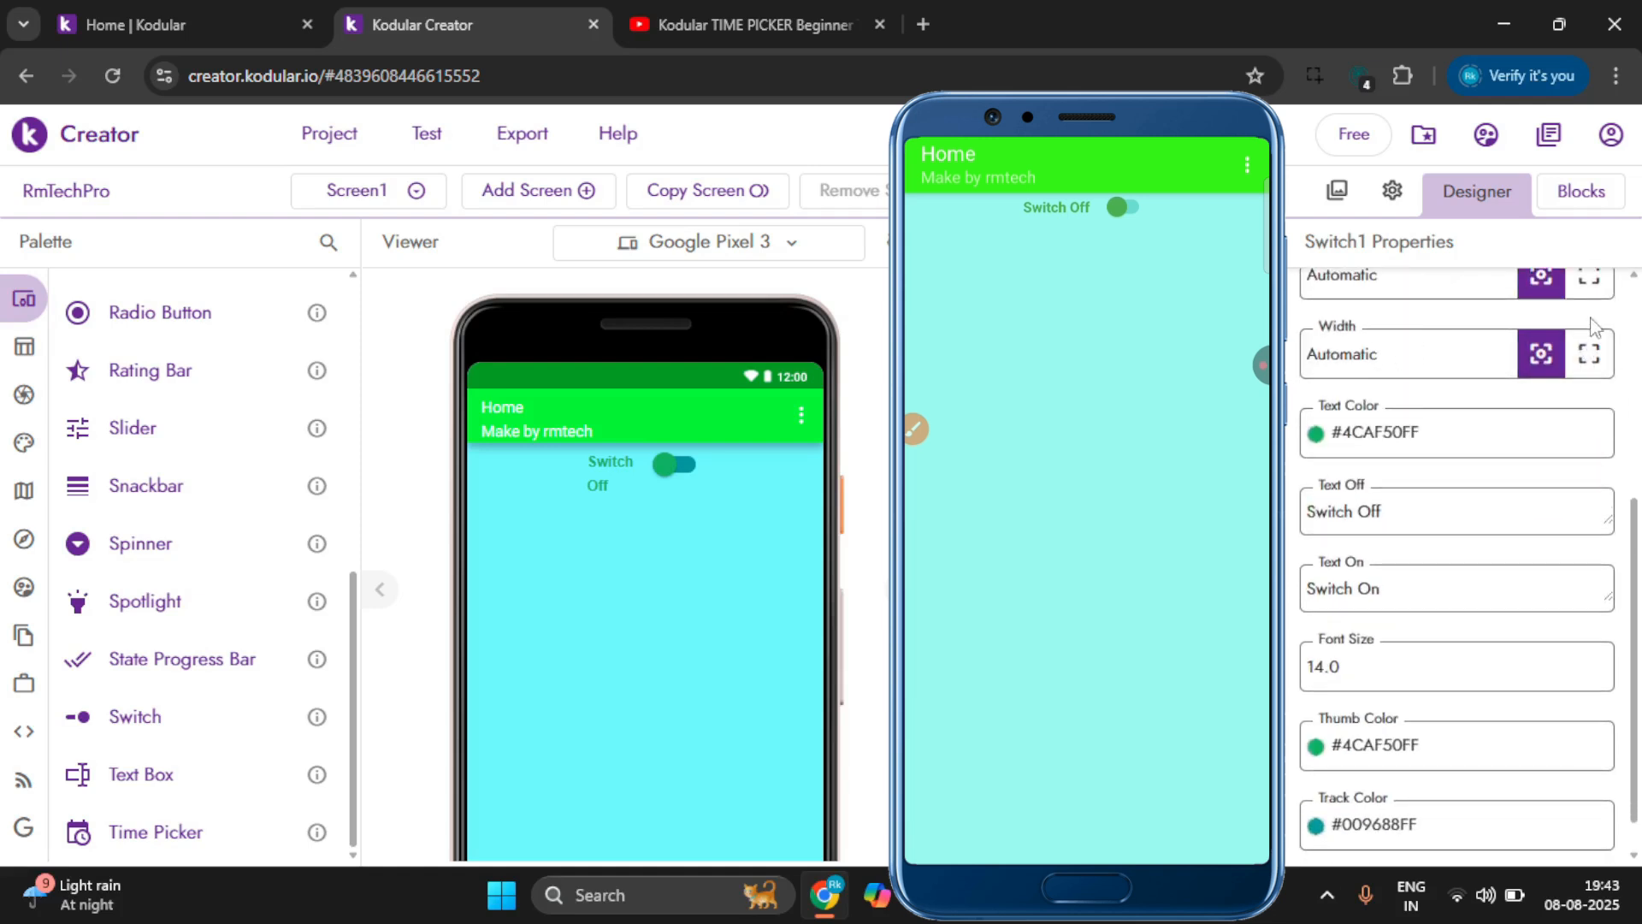
click(1599, 289)
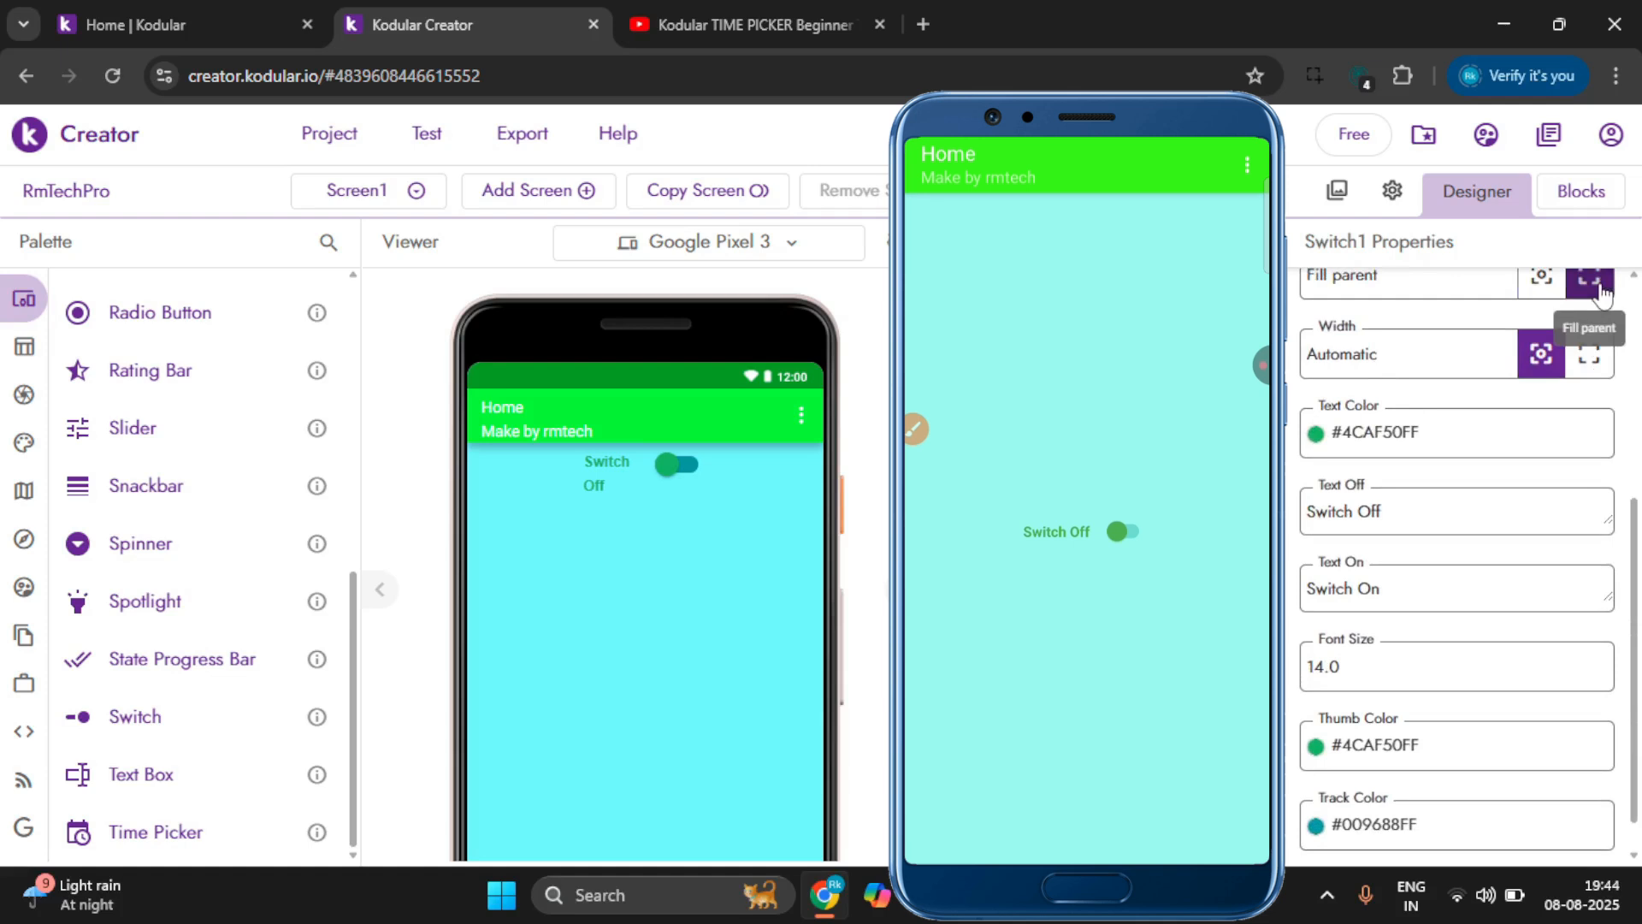
click(1603, 351)
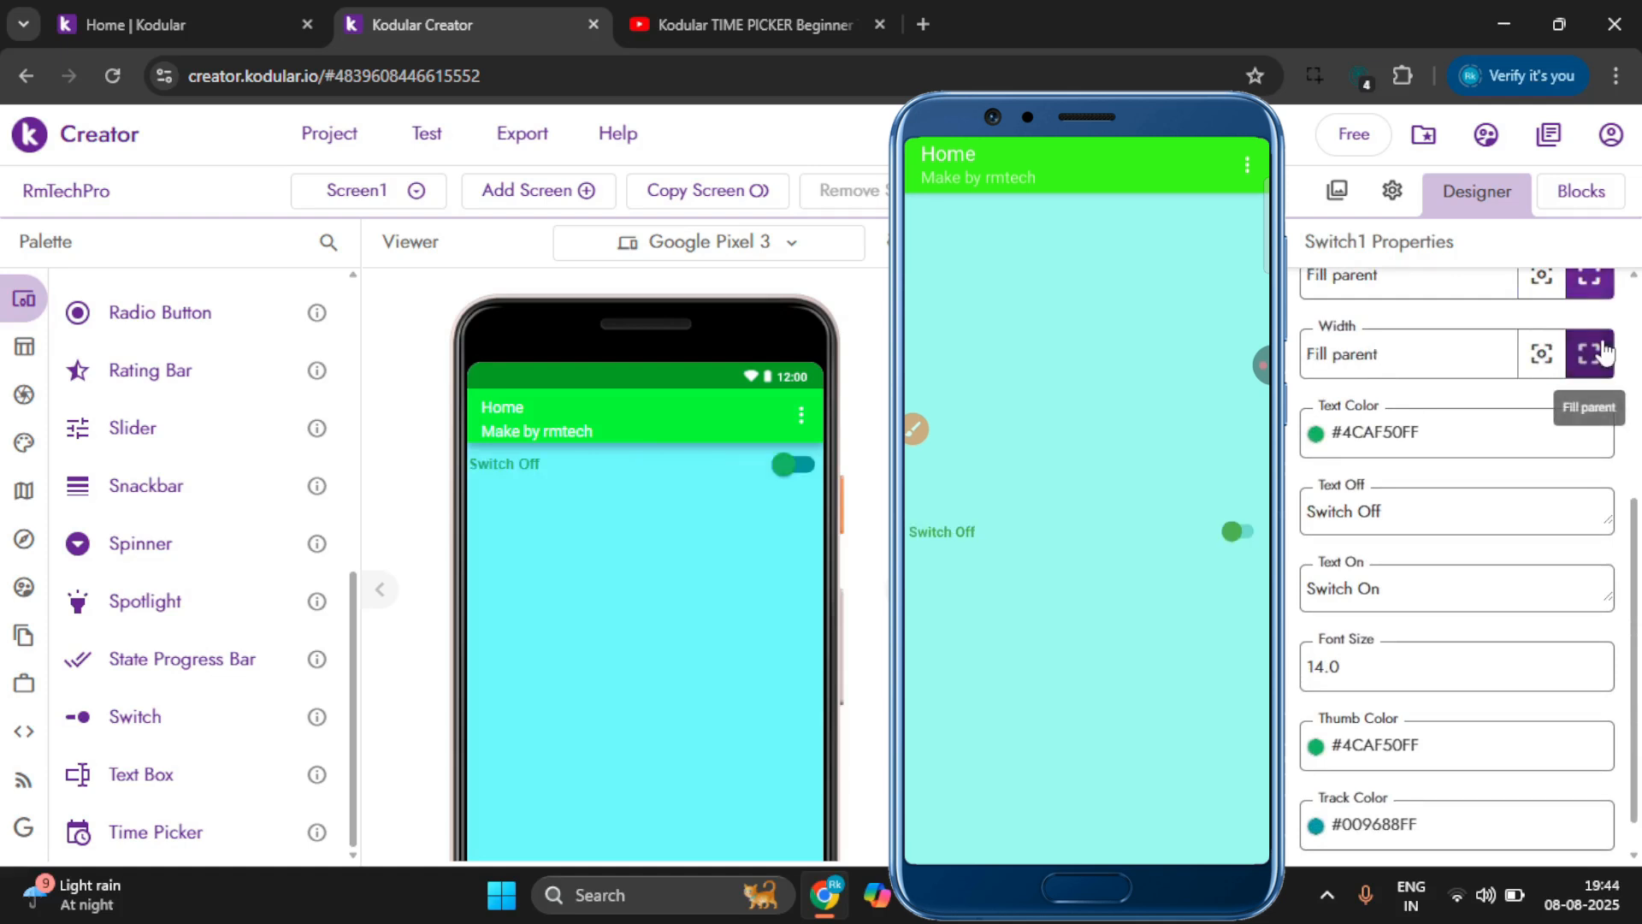
click(1546, 354)
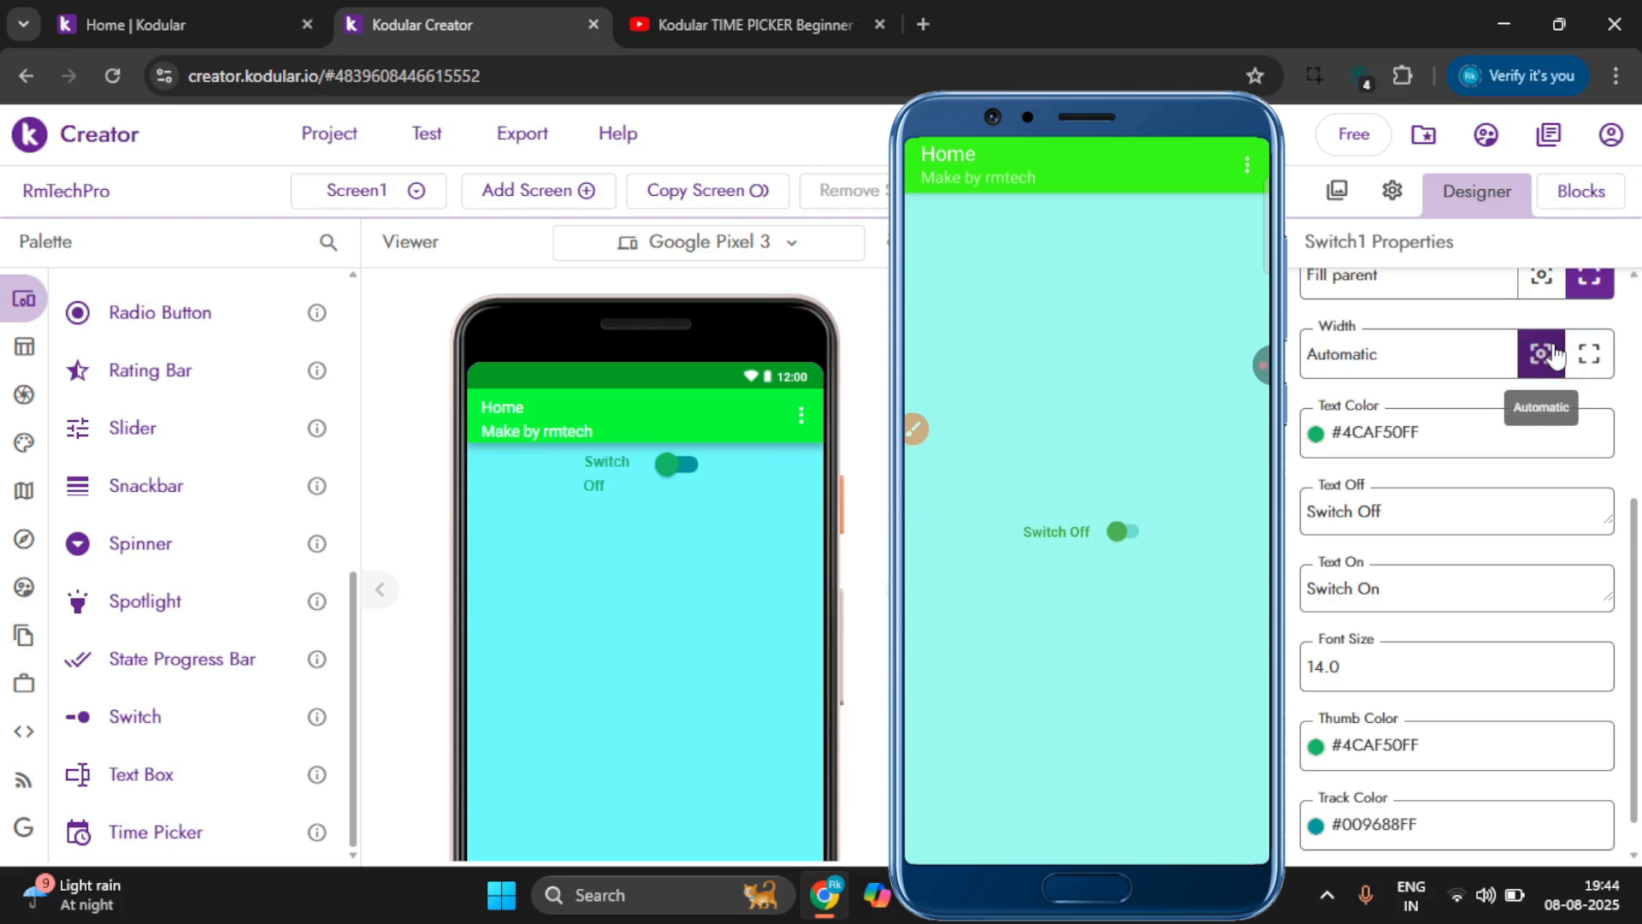
Change Switch1's text color to black, #000100FE.
scroll(1488, 432, down, 1)
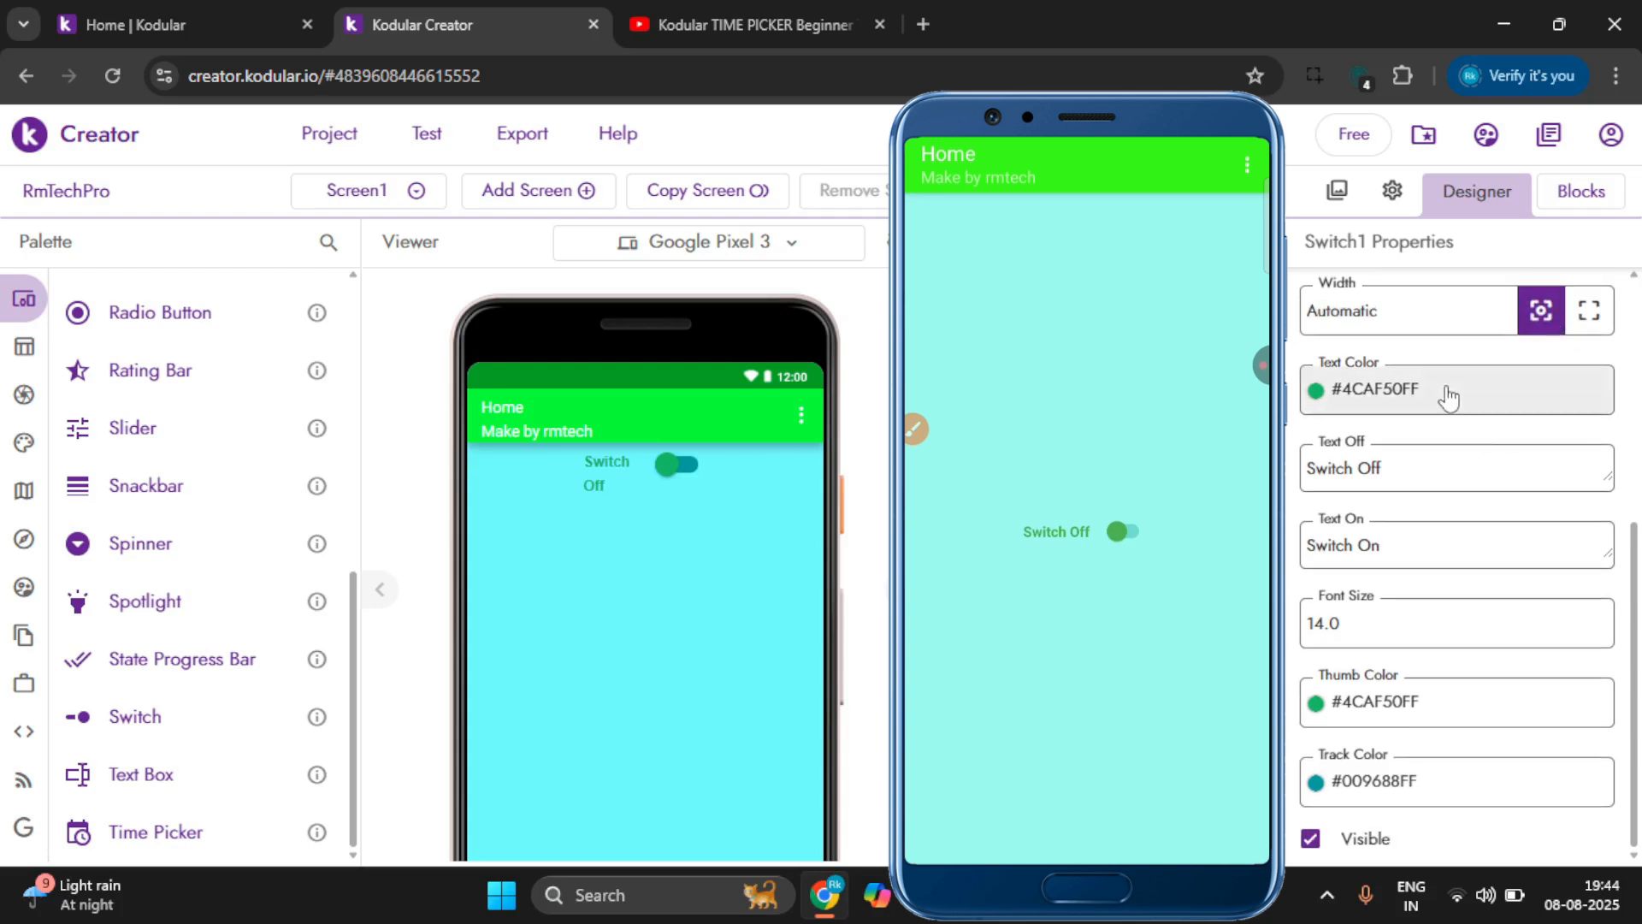
click(1381, 392)
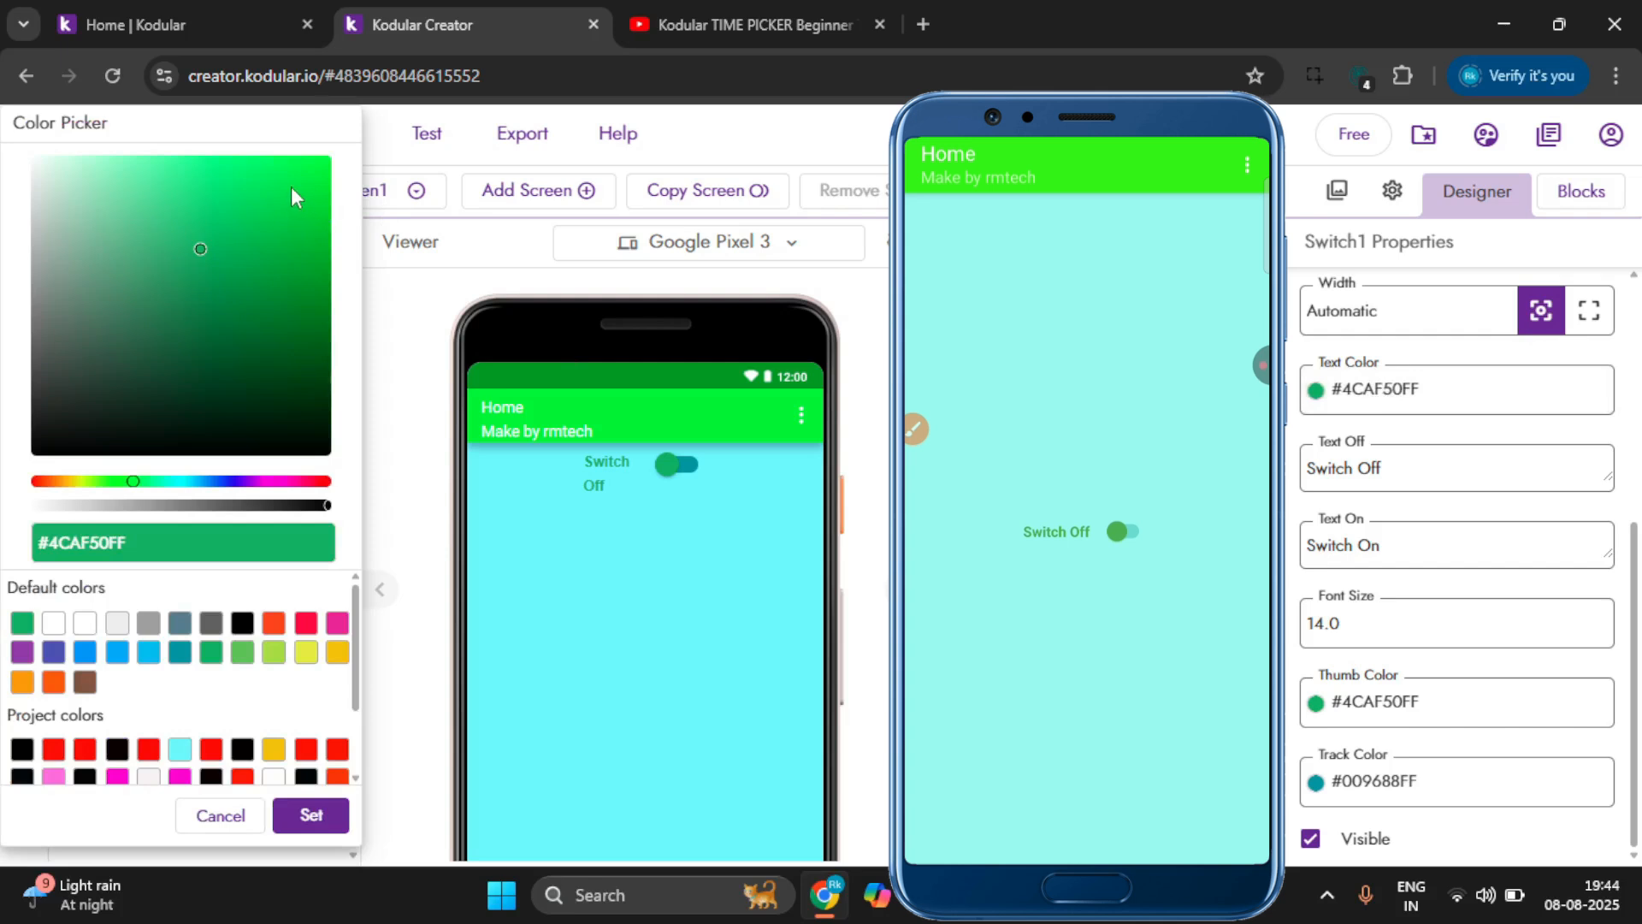
drag(285, 444, 329, 454)
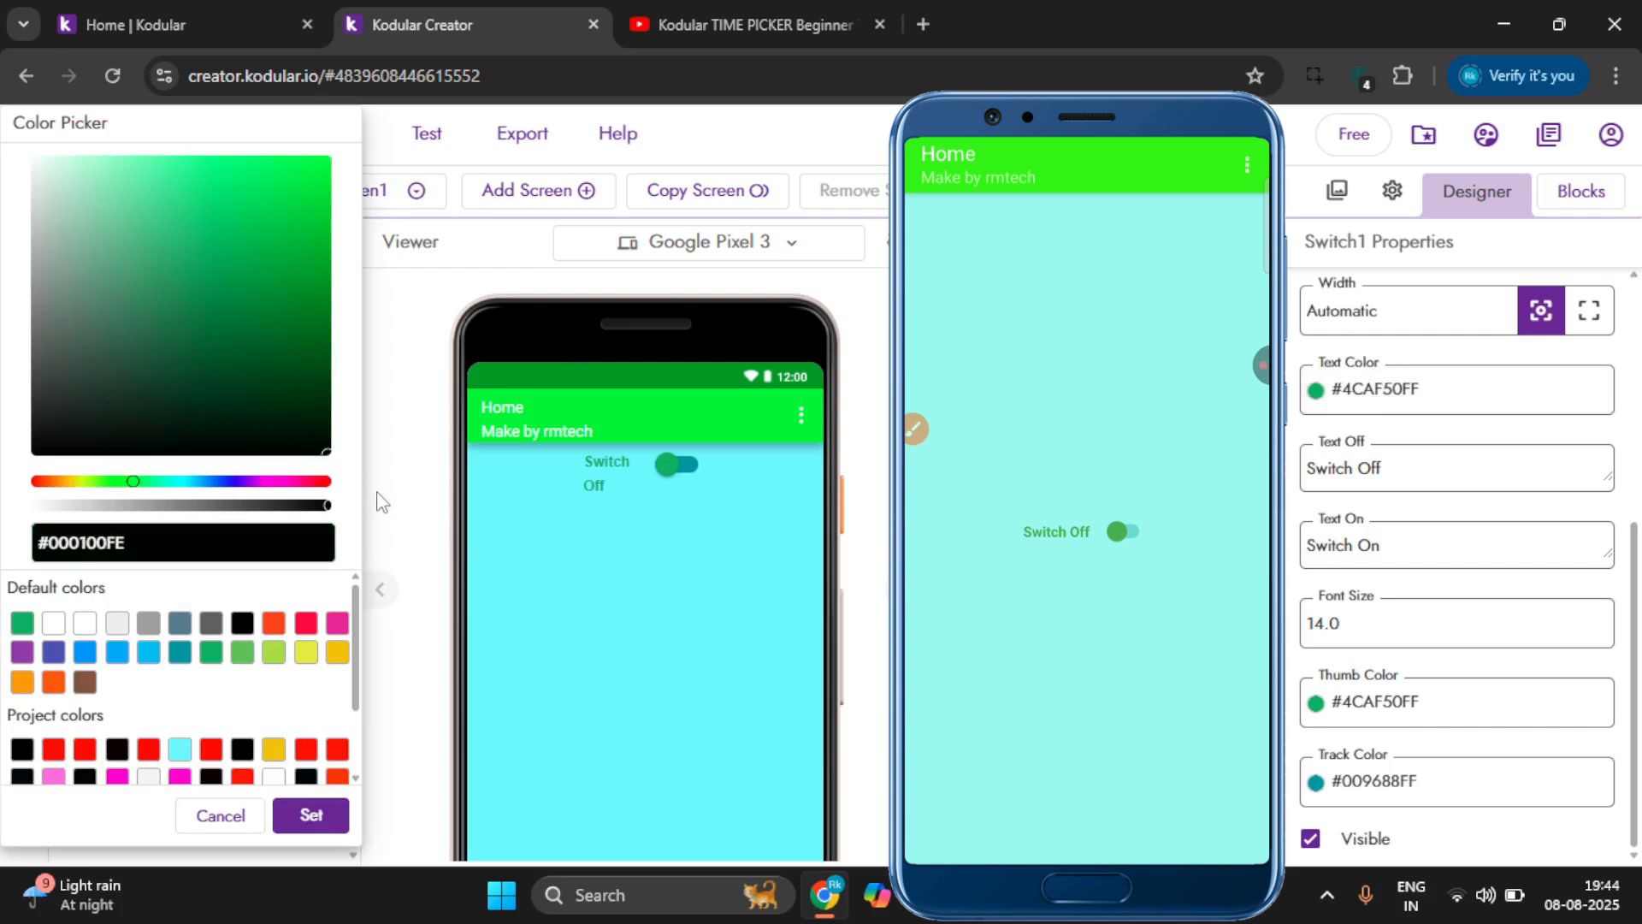
click(311, 815)
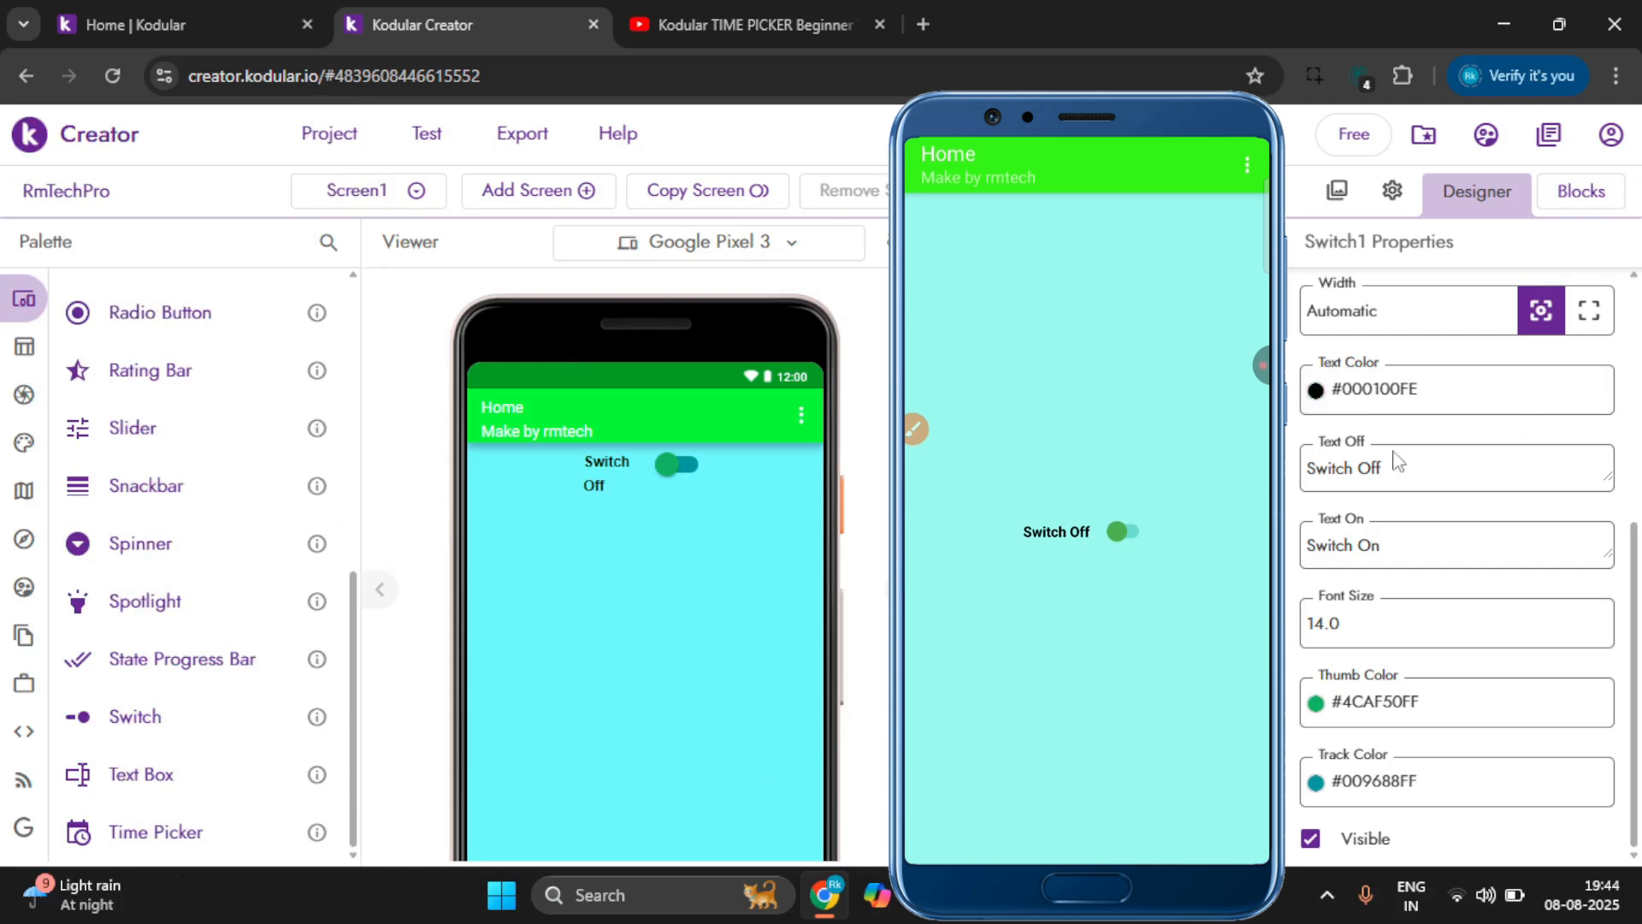
Set Switch1's Text Off to "Dark Thame" and its Text On to "Light Thame".
drag(1386, 472, 1304, 466)
text(Da)
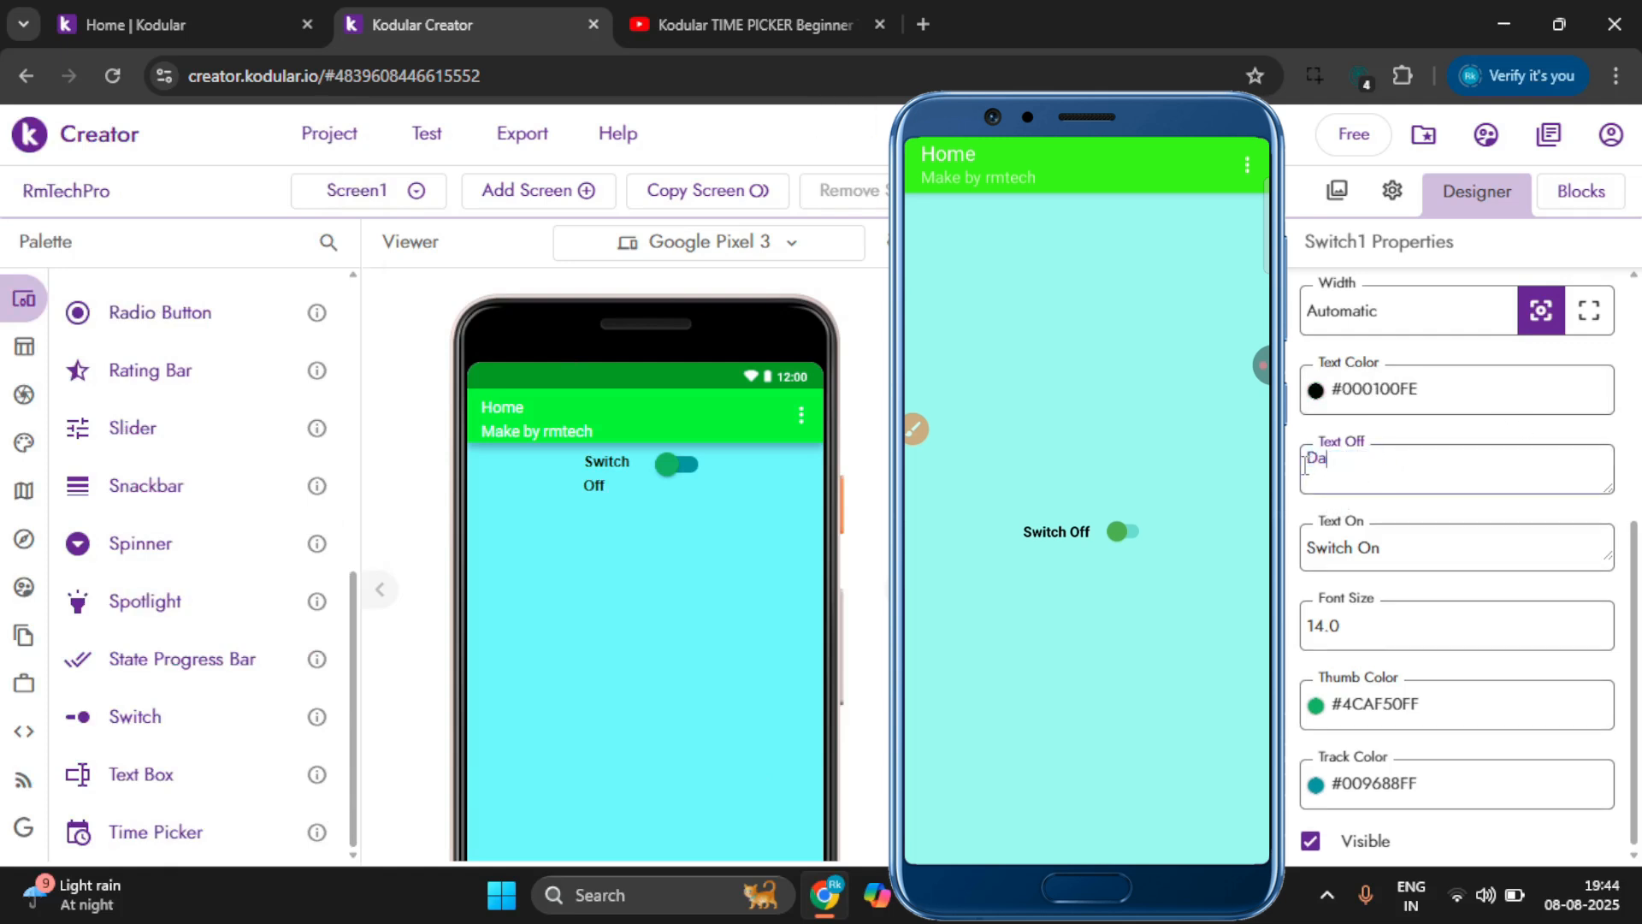
text(rk Thame)
double_click(1389, 550)
key(ctrl+a)
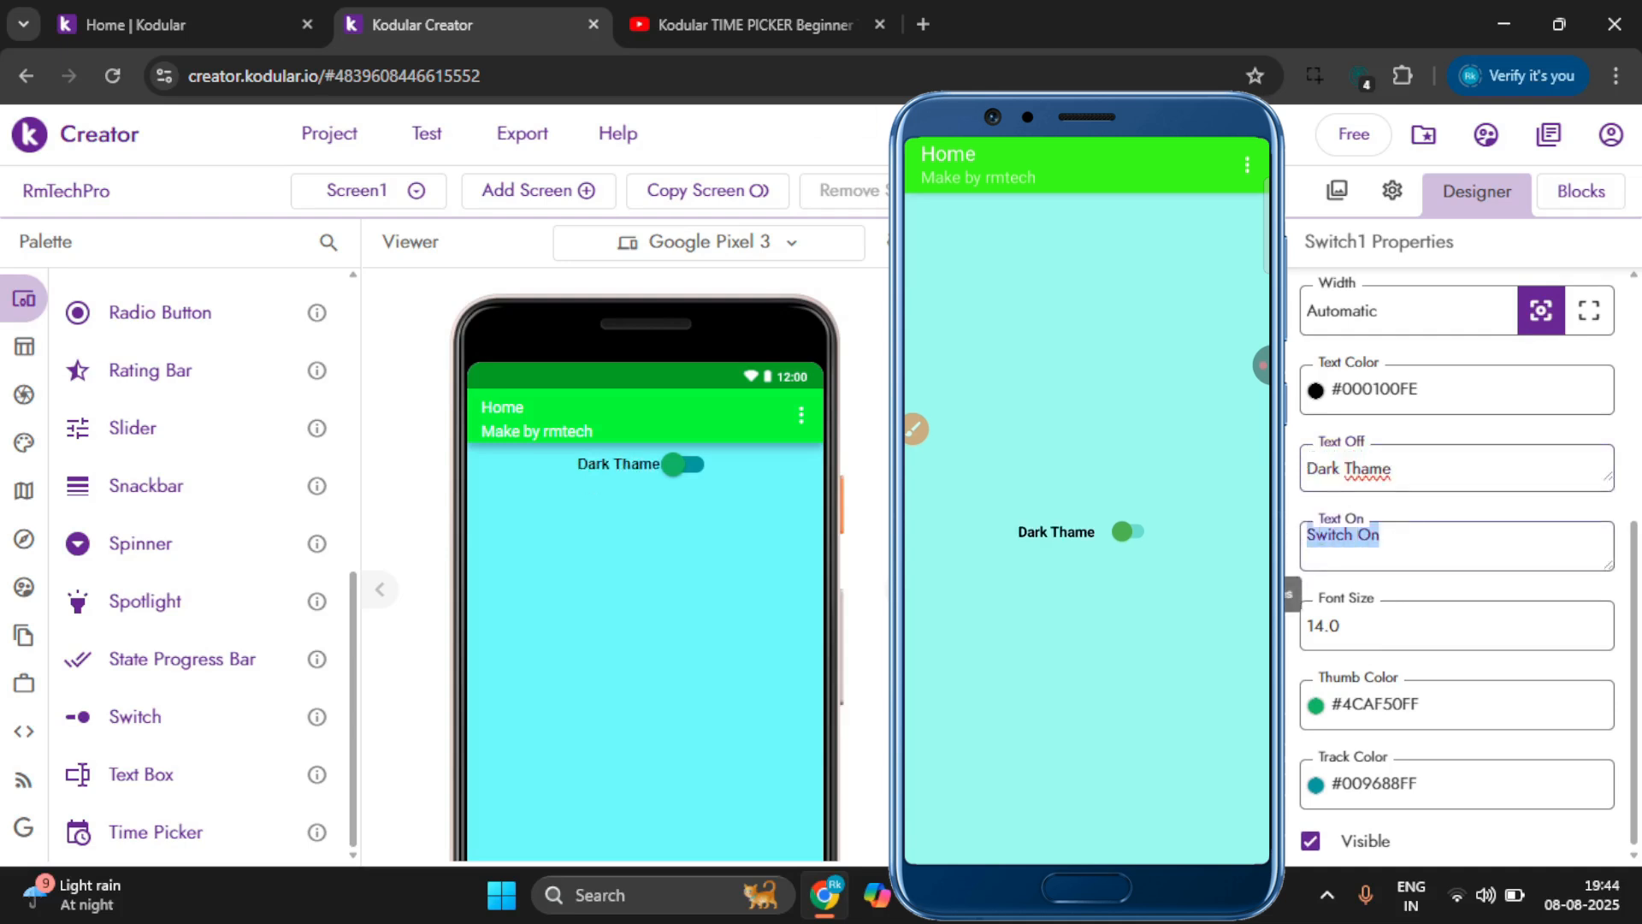
text(Light)
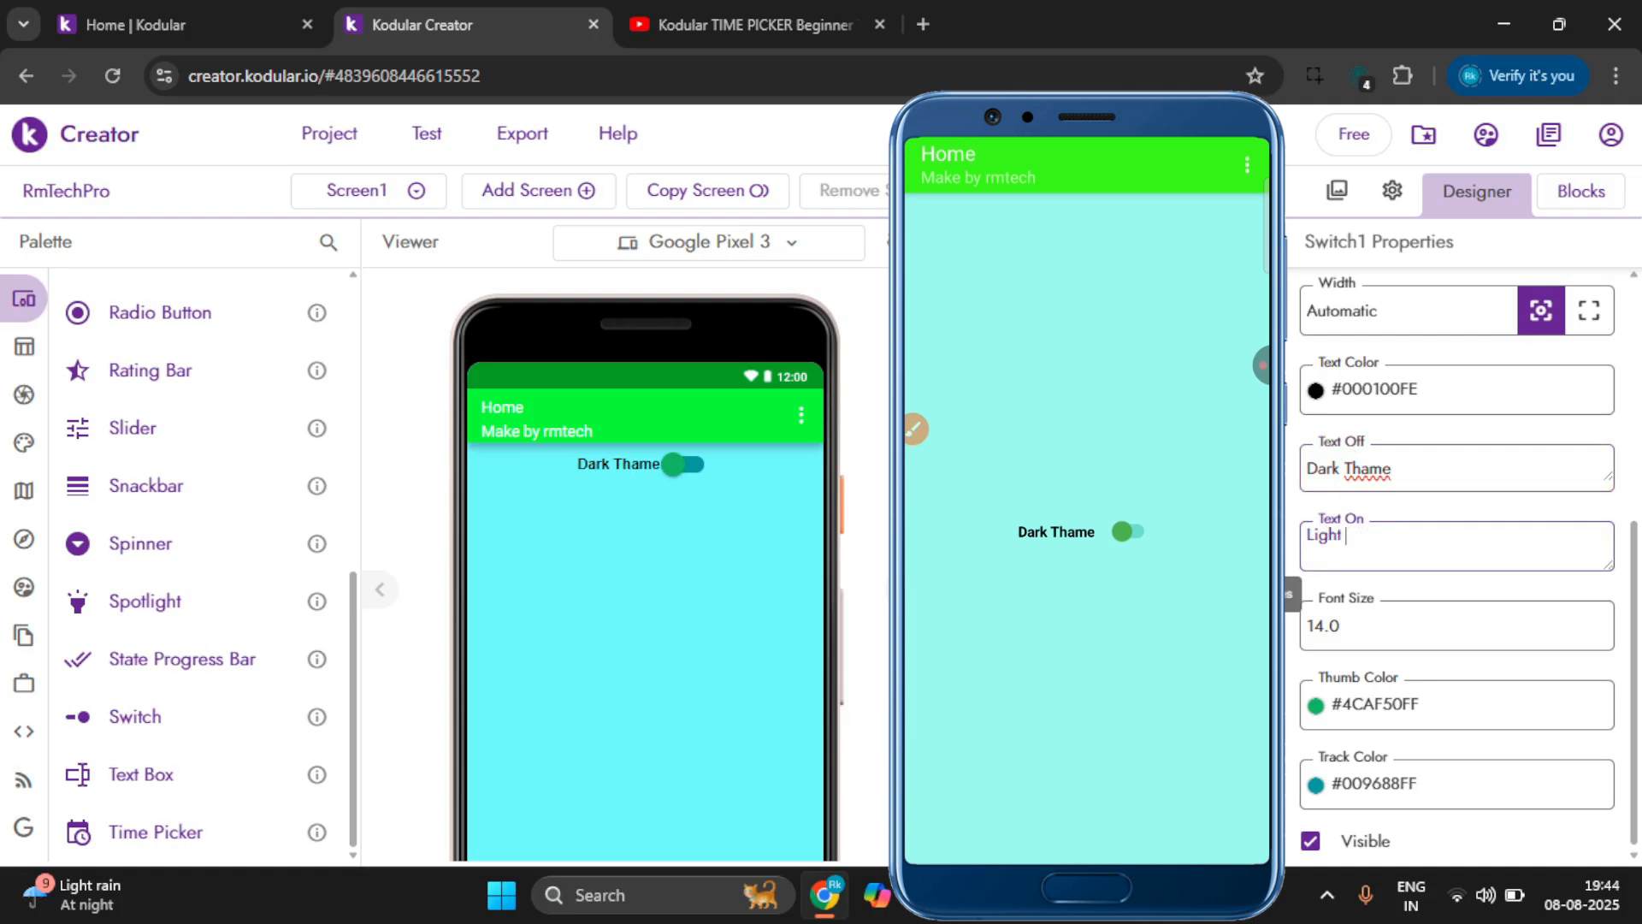
text( Thame)
click(1296, 587)
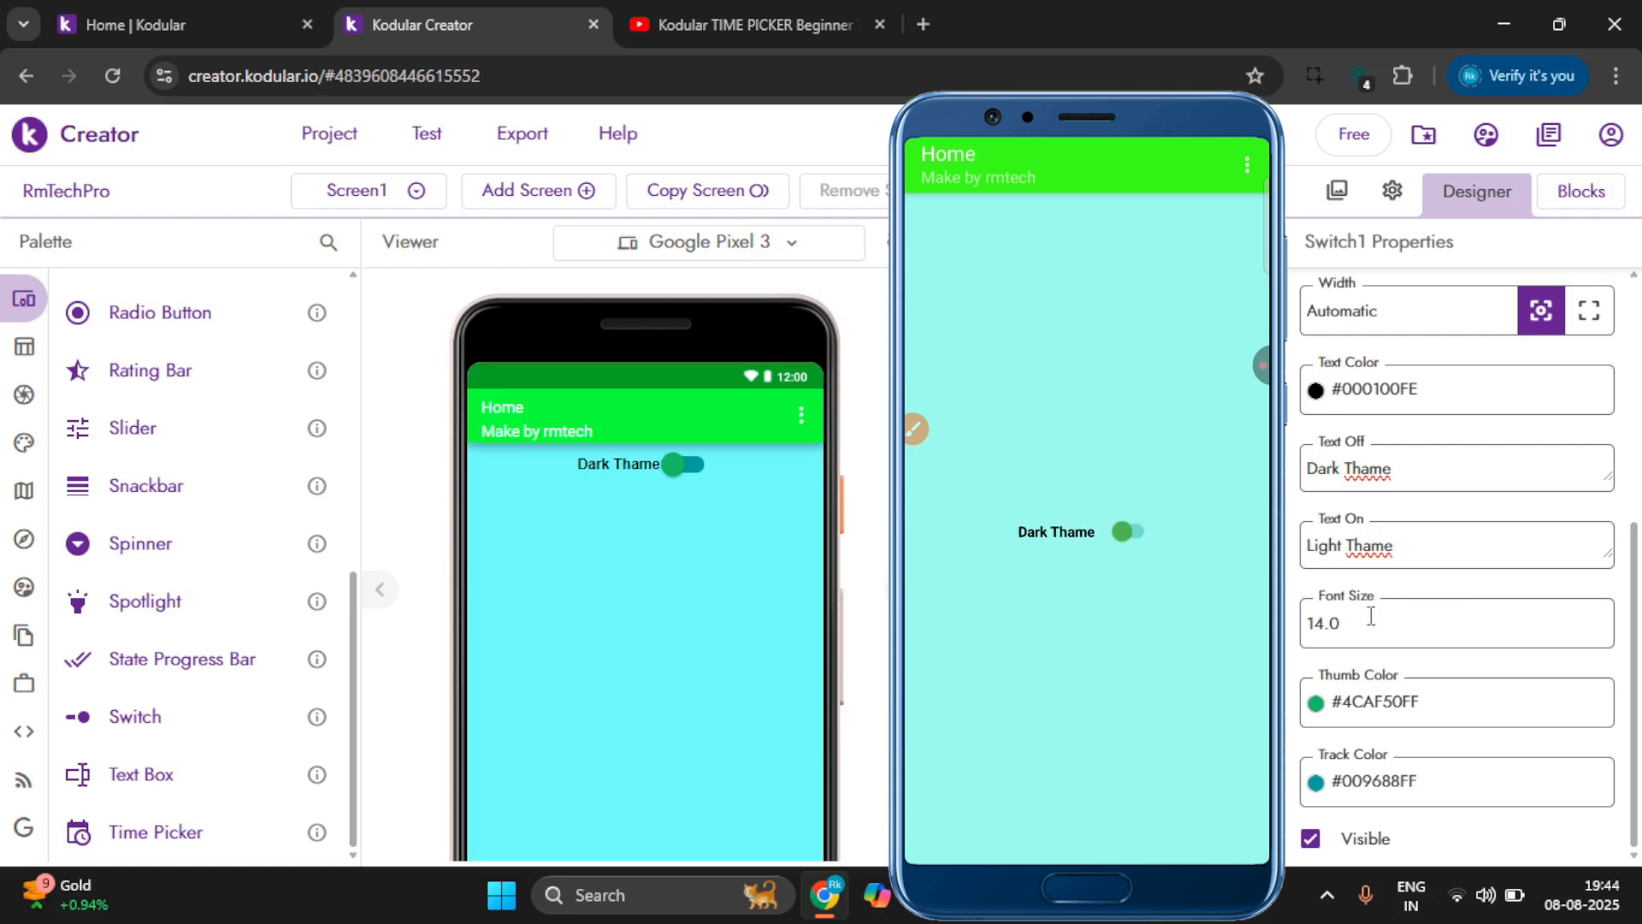
Set Switch1's font size to 25 and its thumb color to red, #E01105FE.
drag(1364, 619, 1310, 616)
text(25)
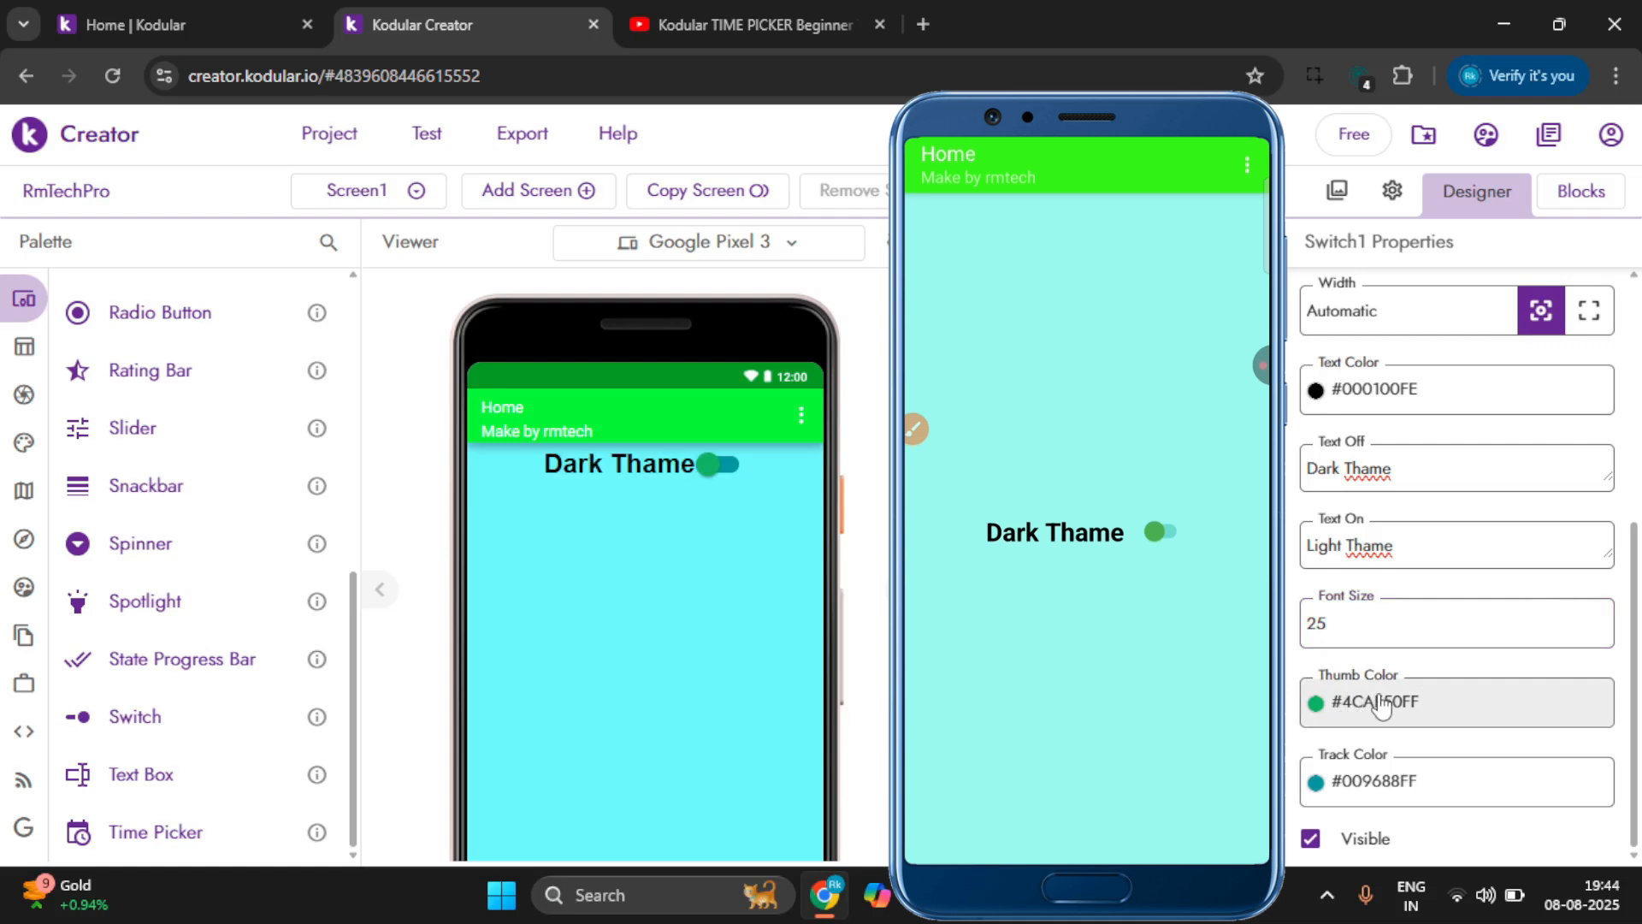
click(1381, 706)
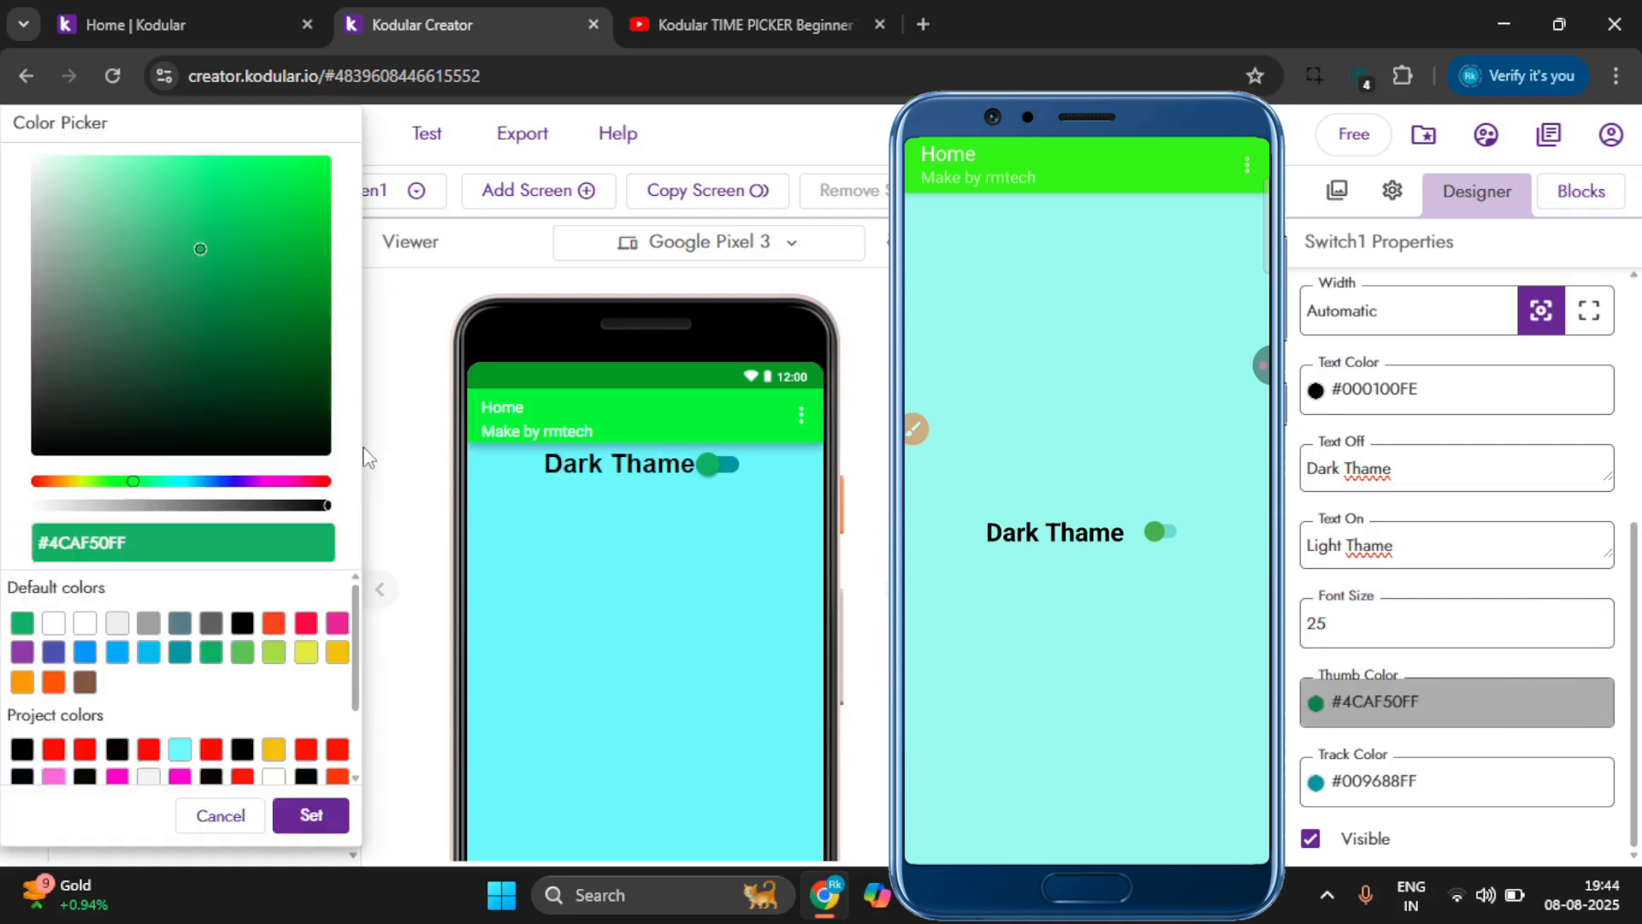
drag(50, 481, 28, 485)
click(326, 192)
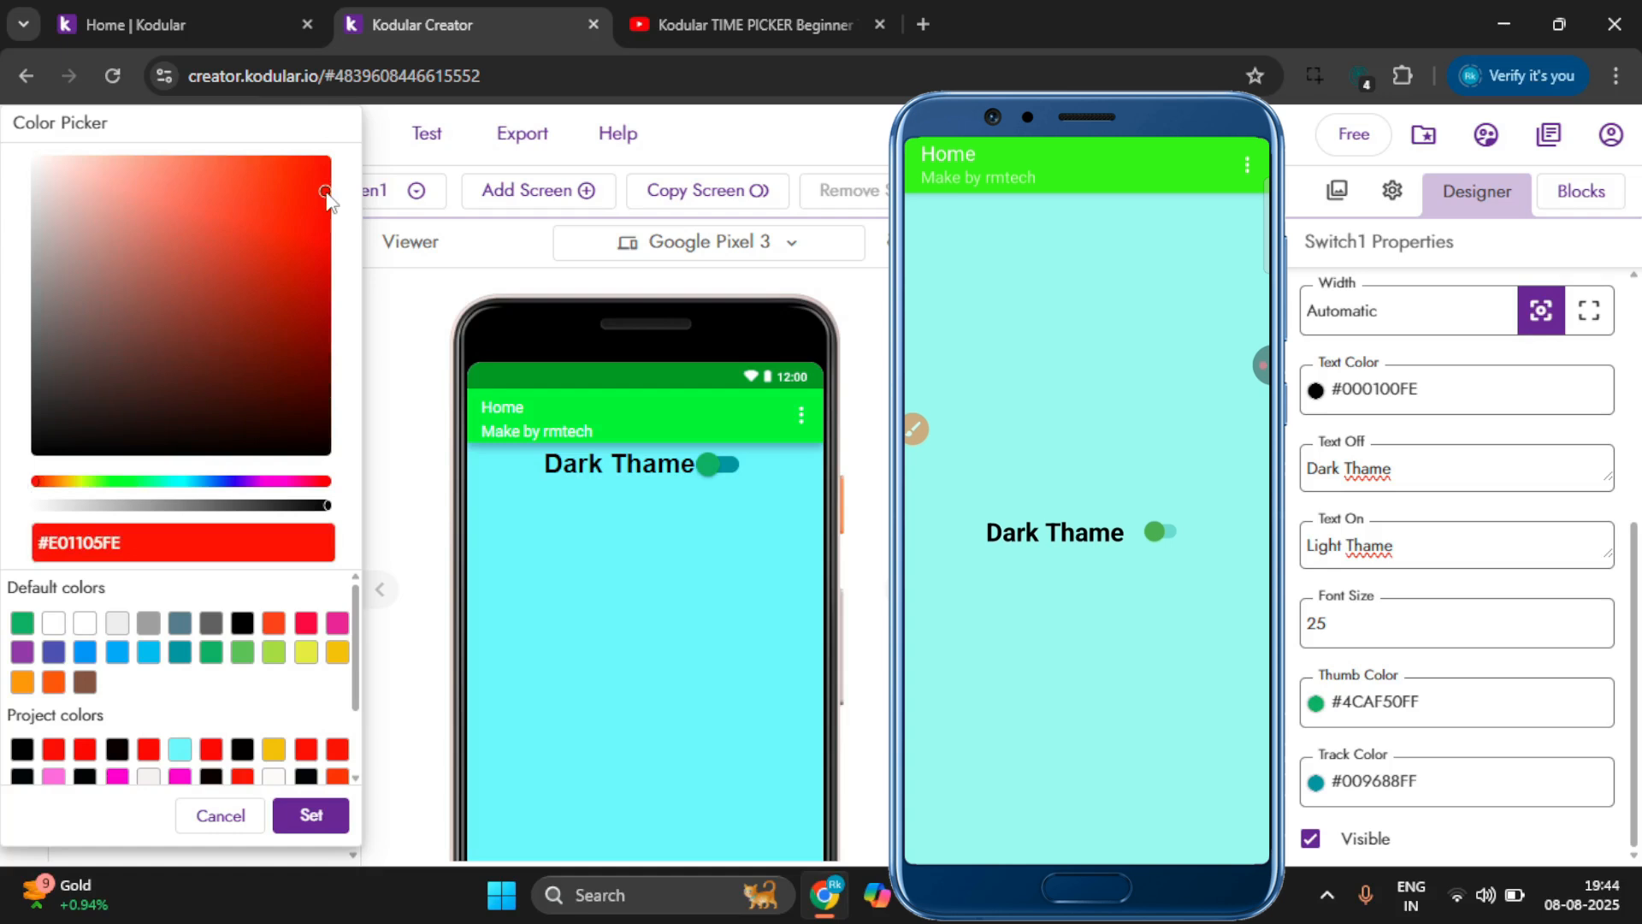
click(307, 812)
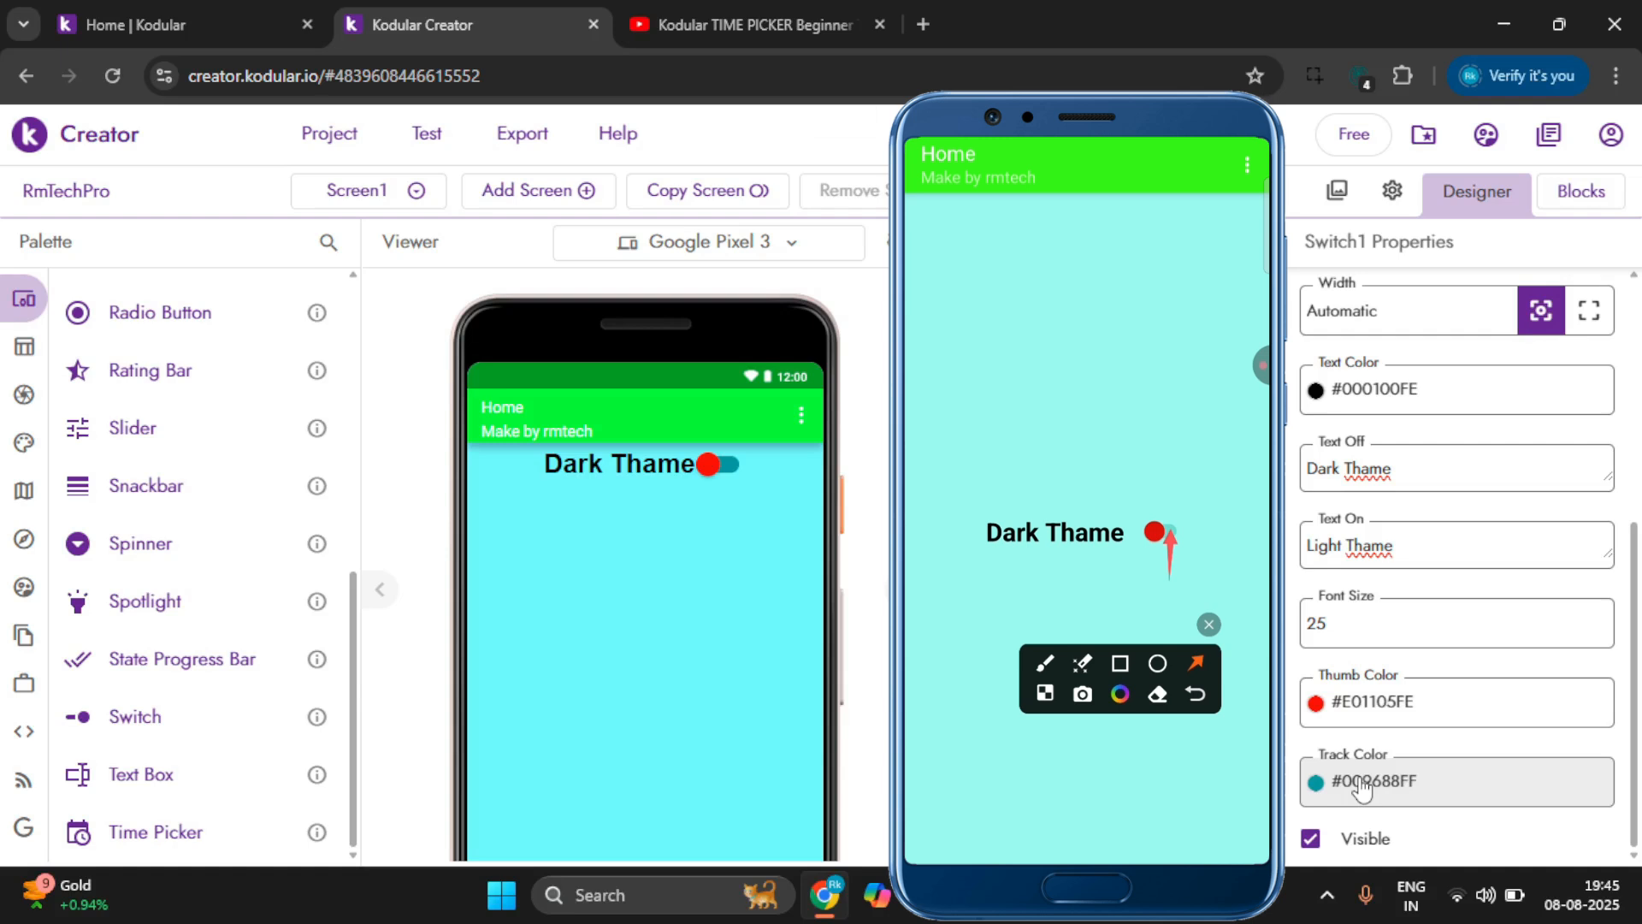
Change Switch1's track color to magenta, #C814F1FE.
click(1362, 789)
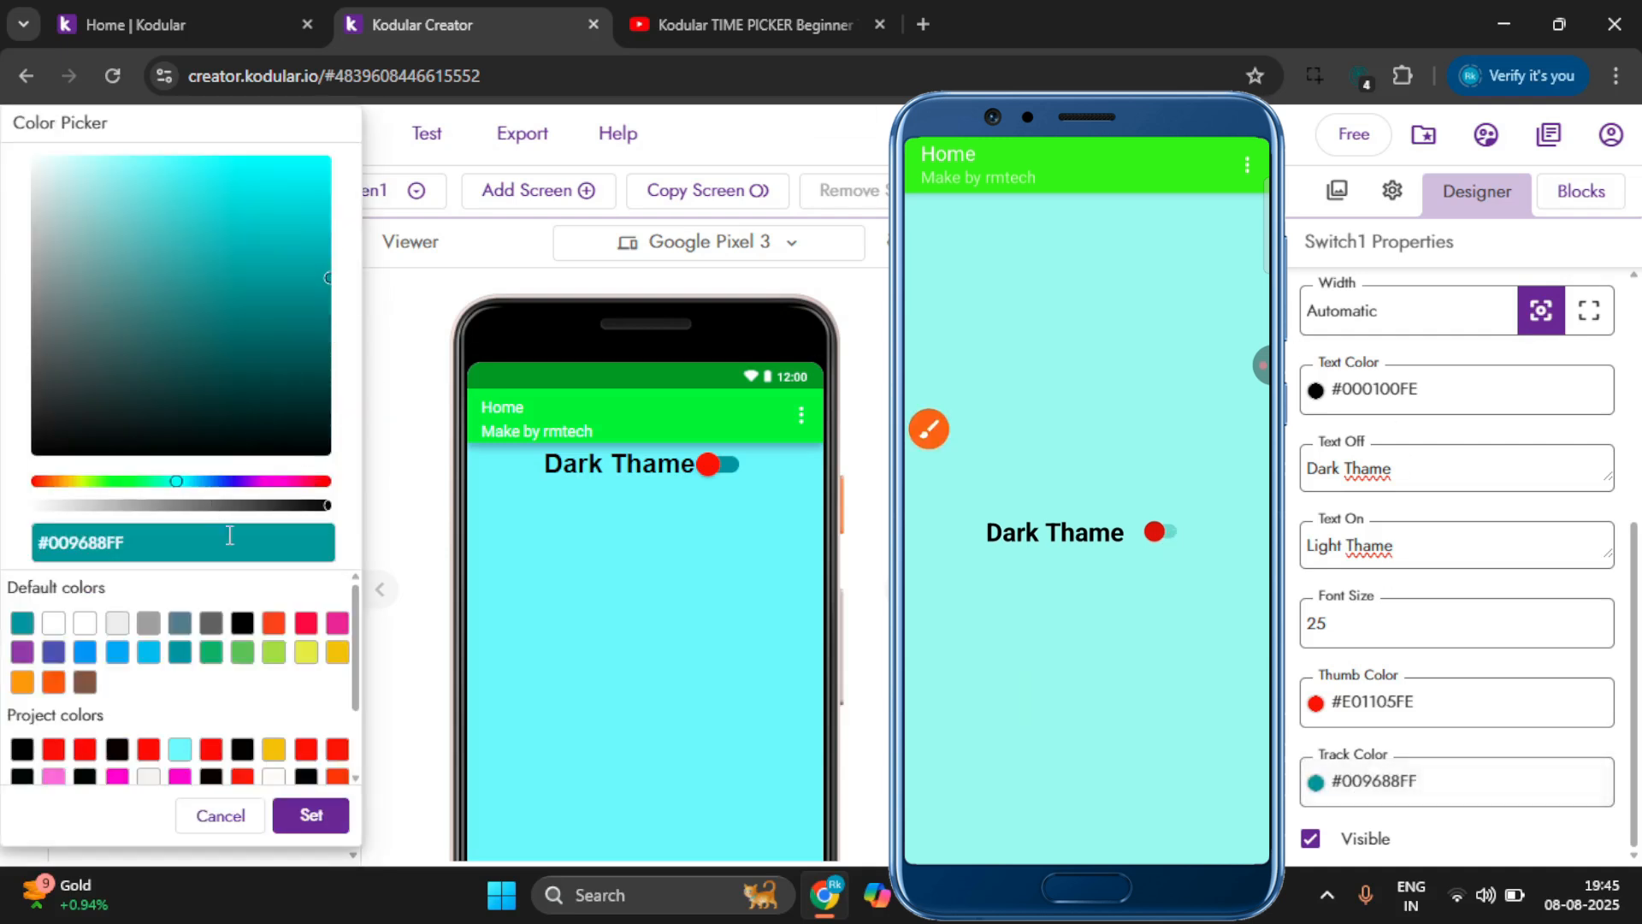
click(281, 481)
click(306, 172)
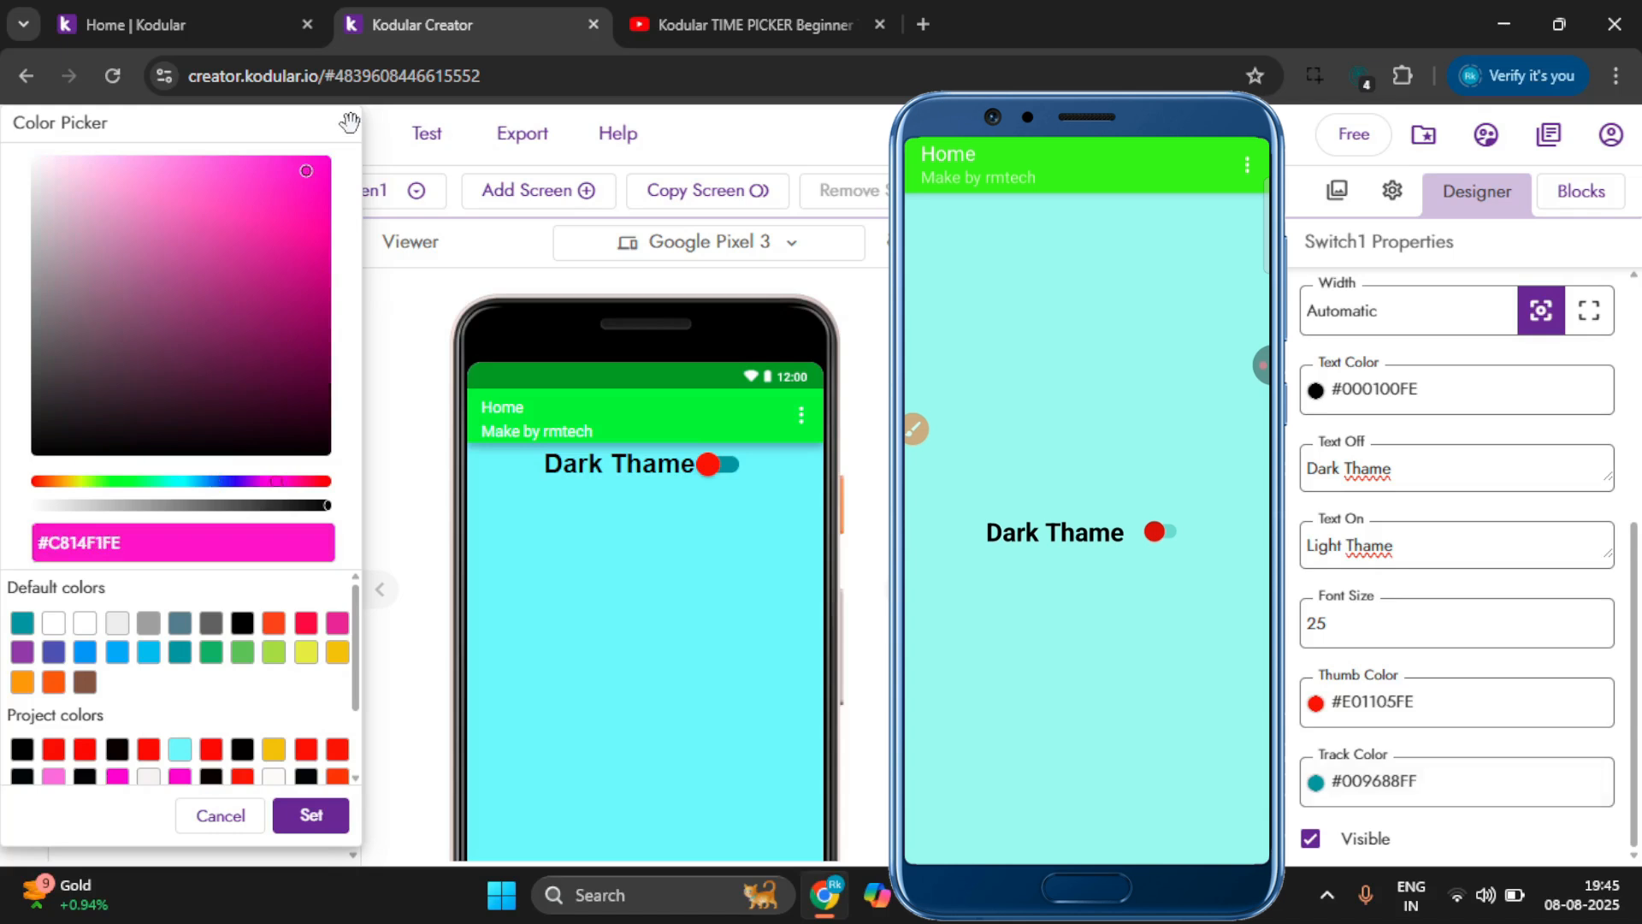
click(311, 815)
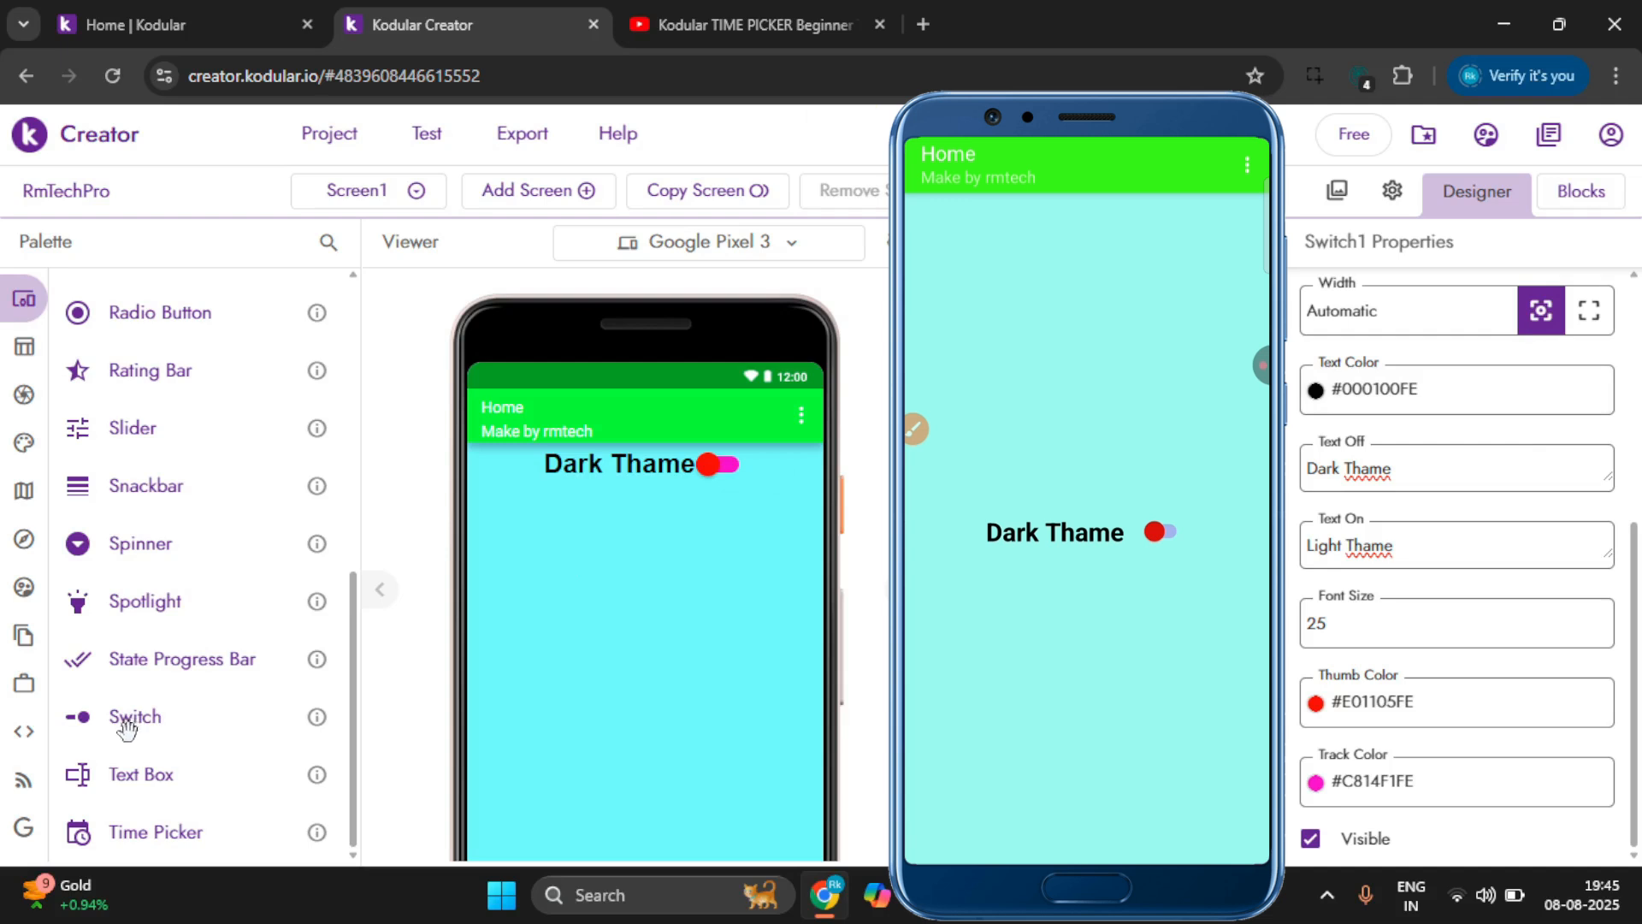
Turn off Switch1's Visible property and add a Text Box component to Screen1.
click(1310, 838)
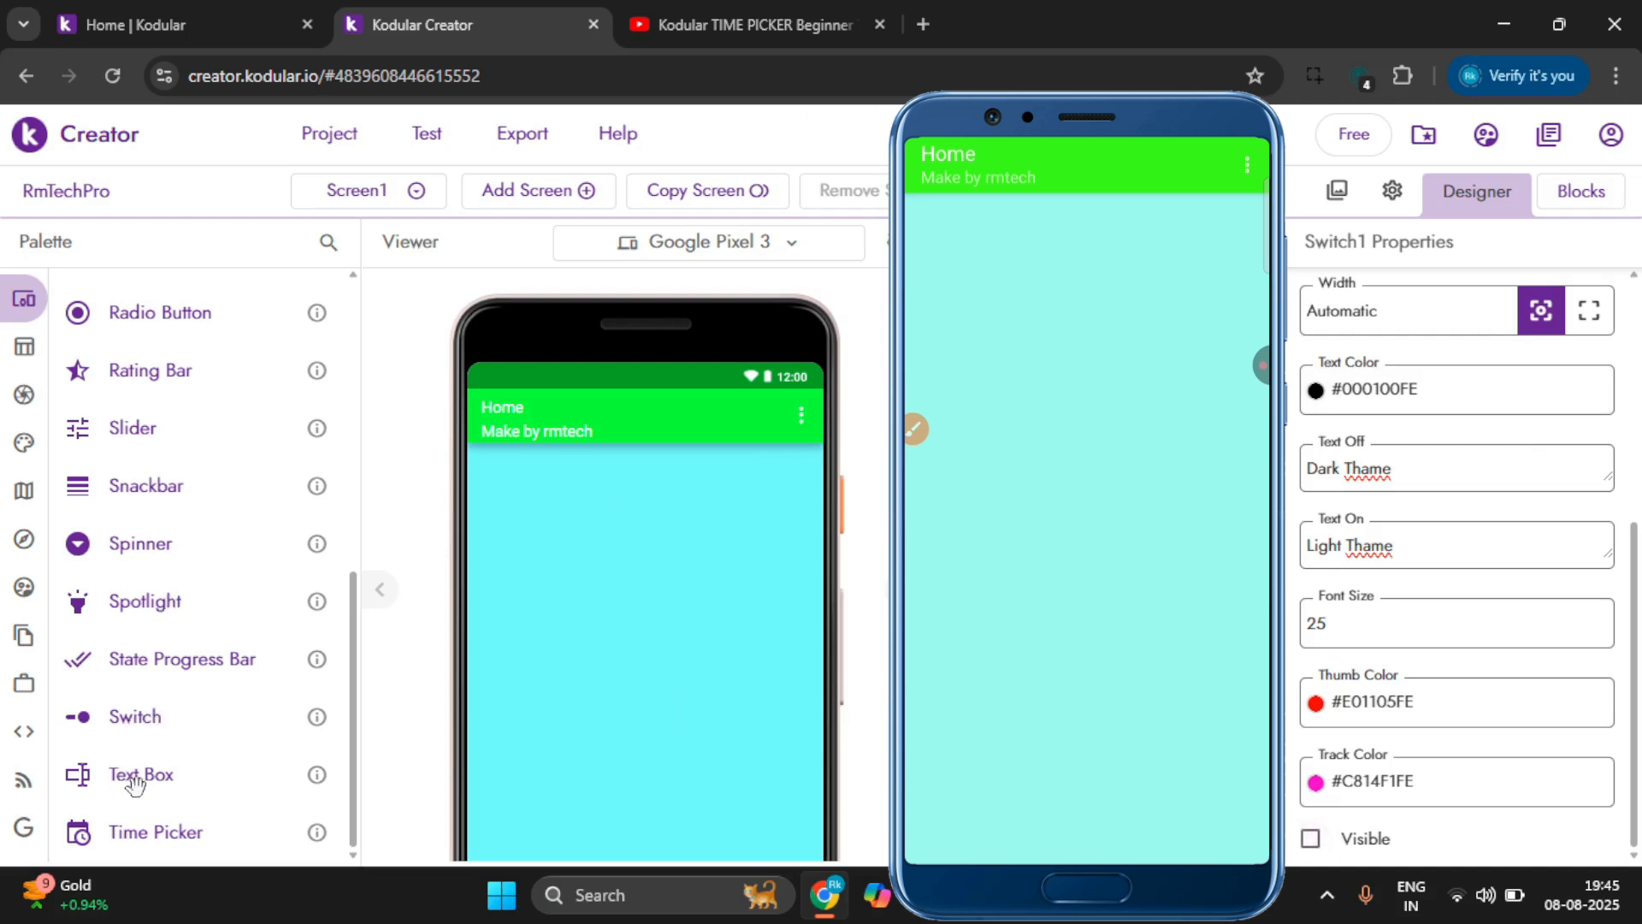
drag(136, 791, 689, 541)
scroll(674, 531, down, 3)
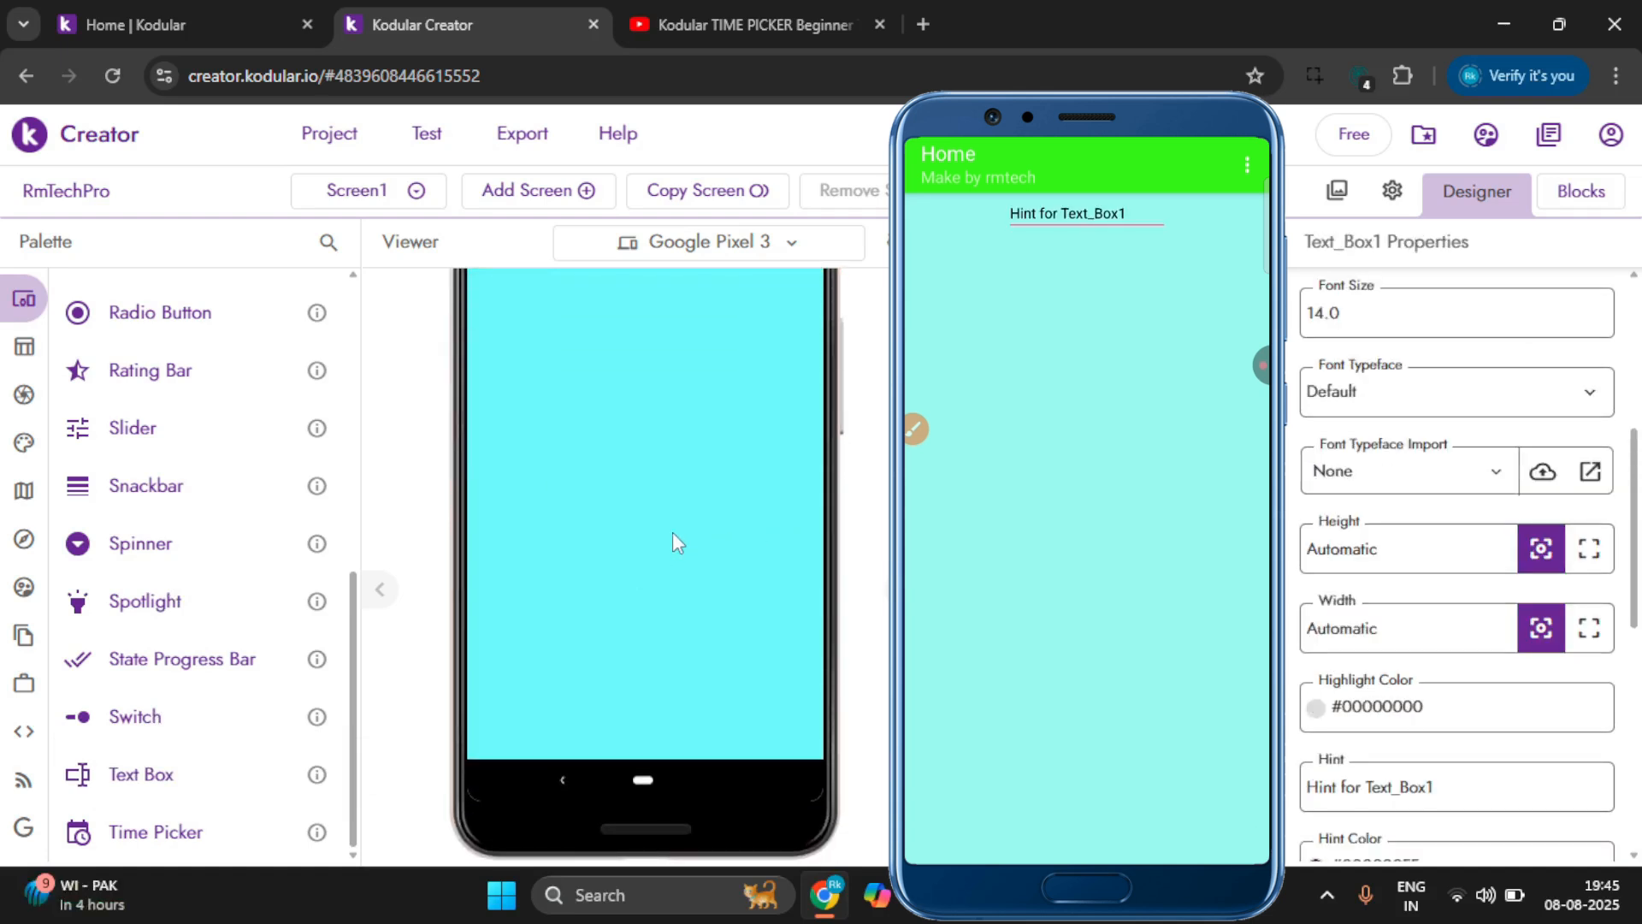
scroll(673, 533, up, 3)
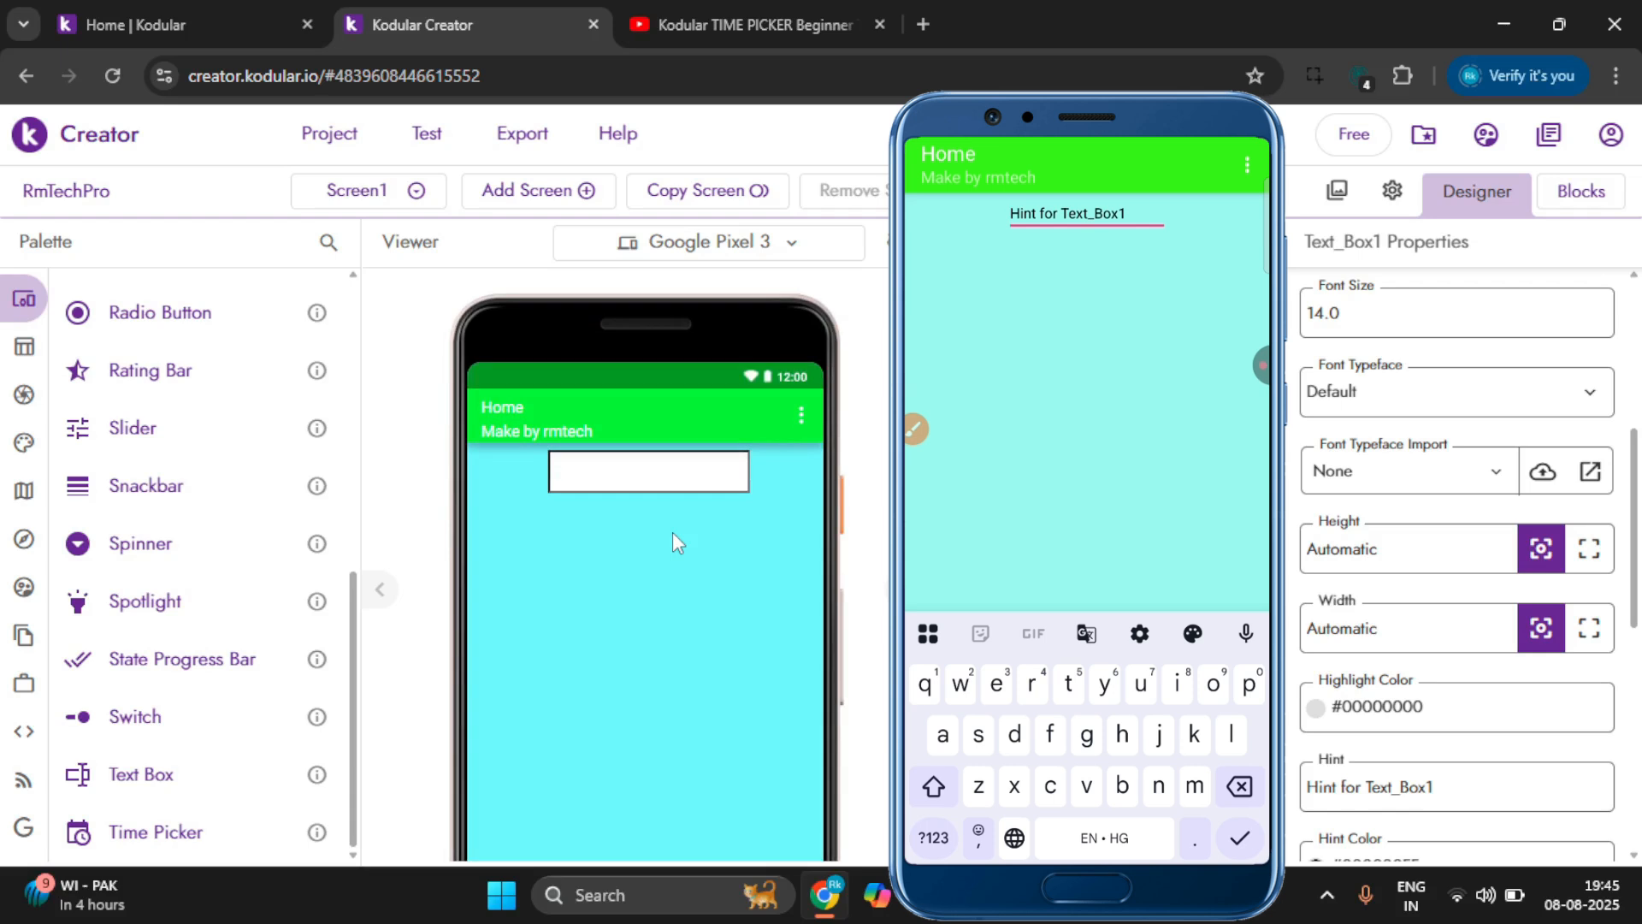
Set Text_Box1's background color to a nearly opaque red, #FE1008F0.
scroll(1470, 419, up, 5)
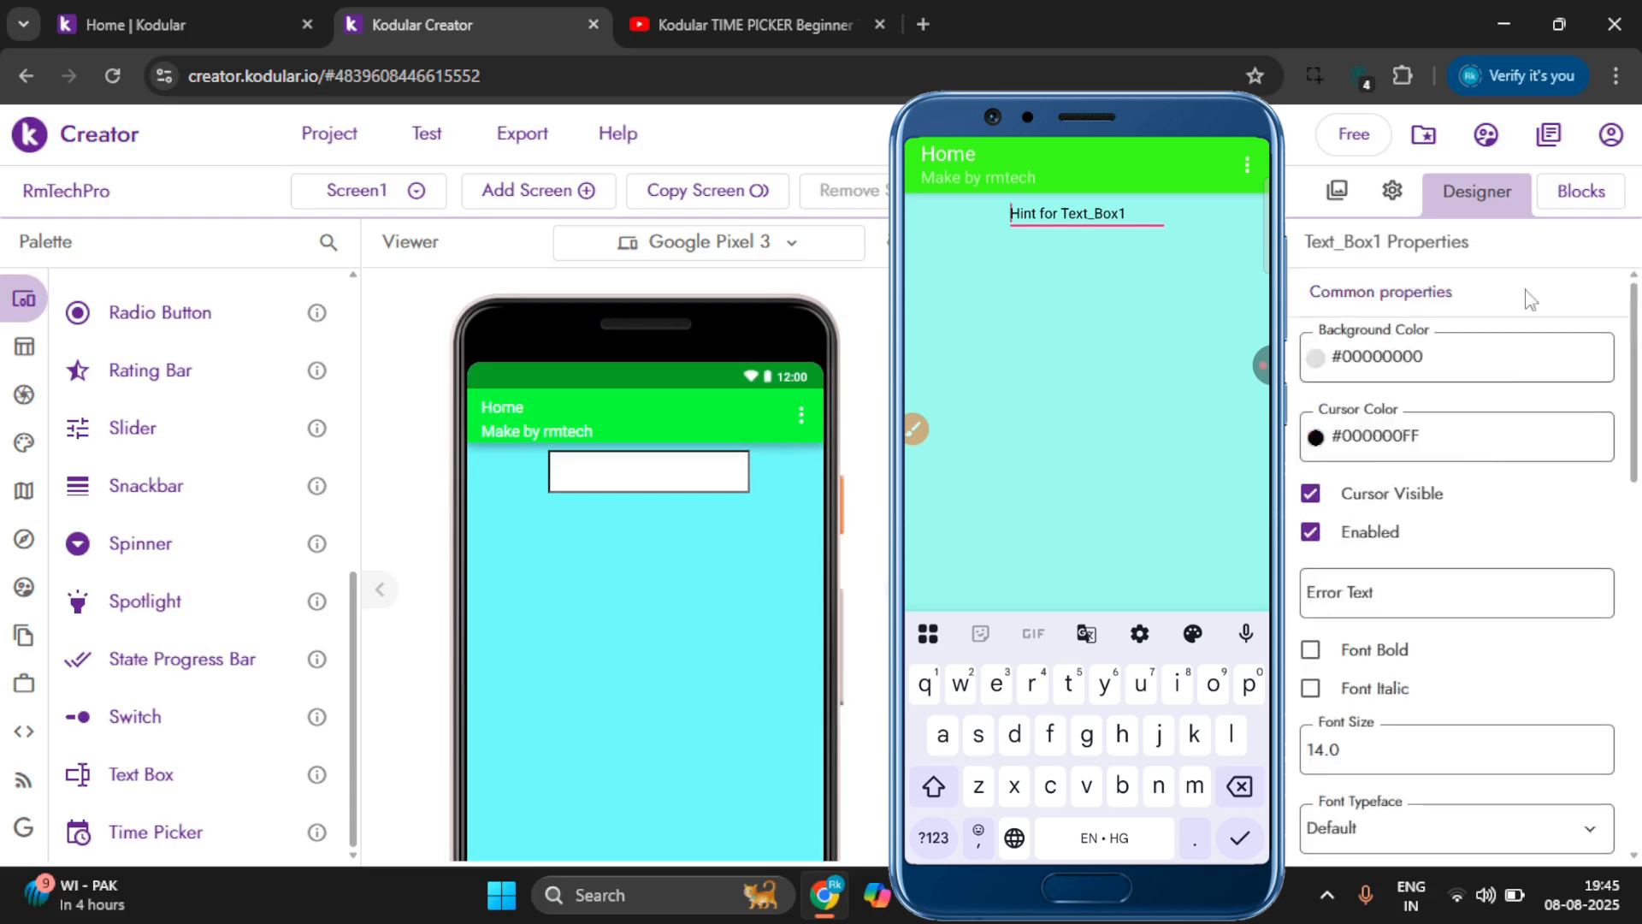
click(1399, 368)
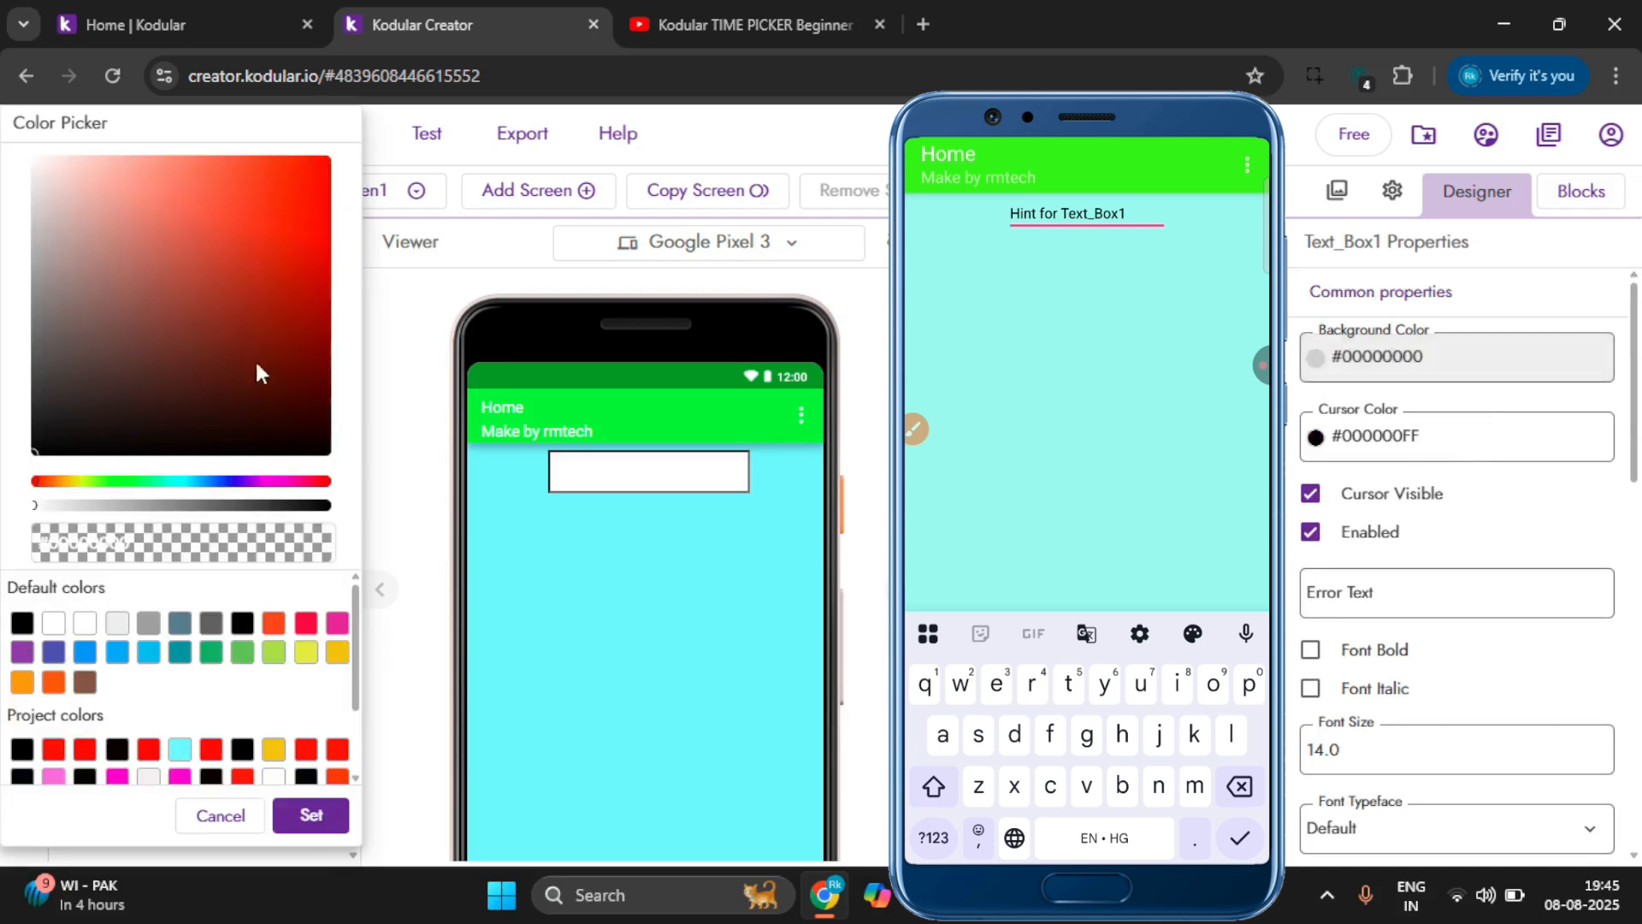
drag(299, 181, 323, 159)
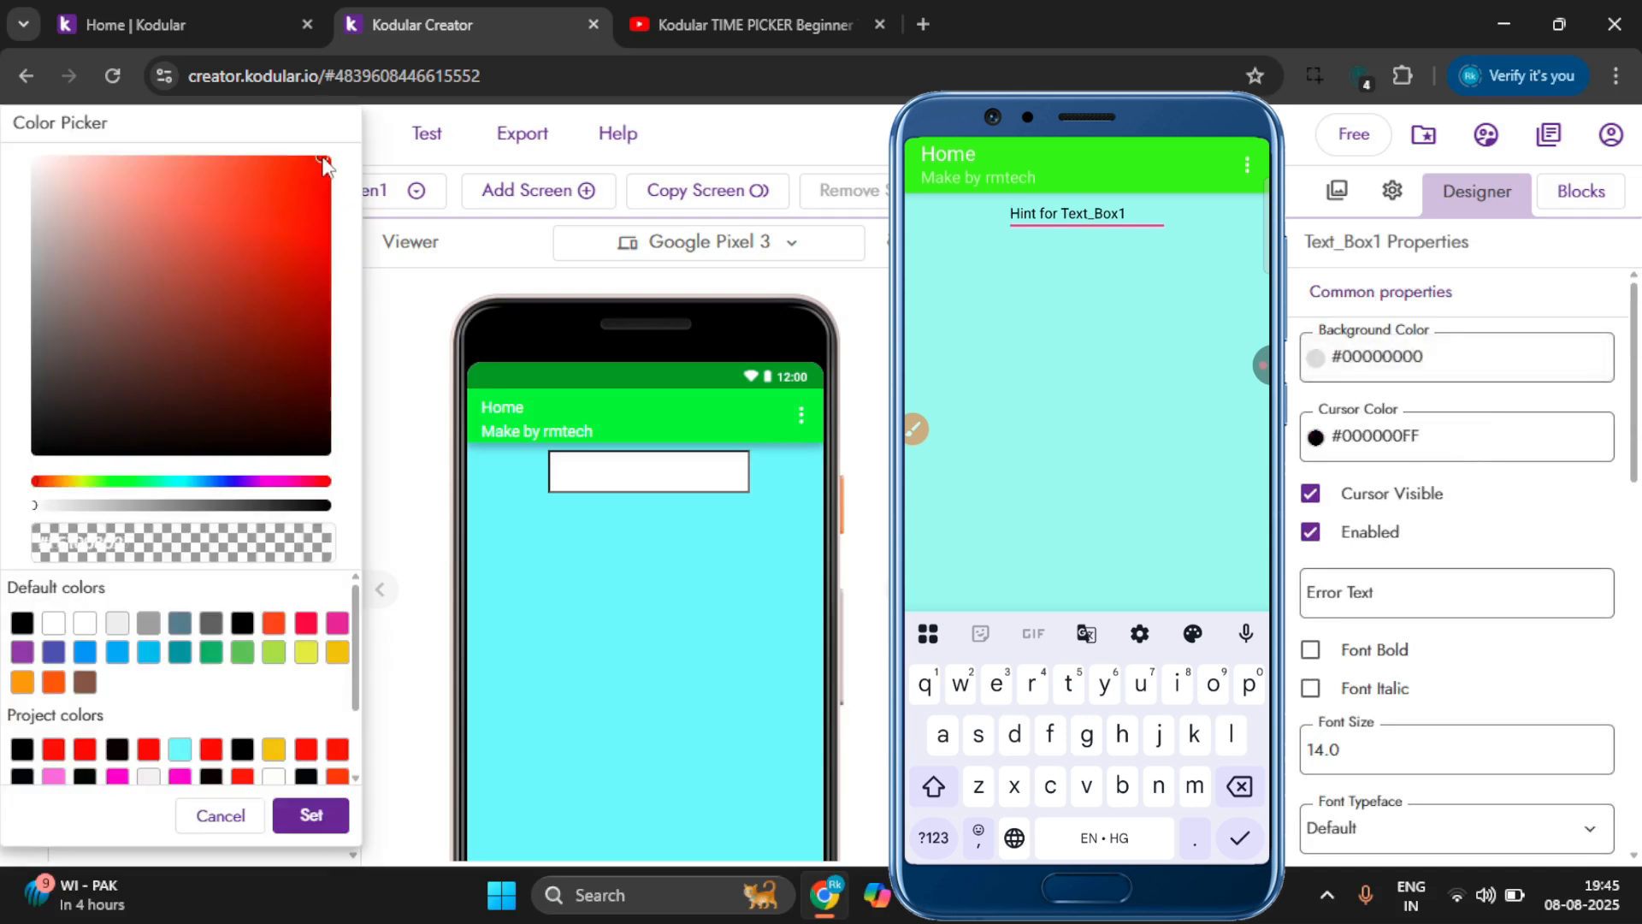
click(178, 505)
drag(248, 505, 314, 506)
click(313, 818)
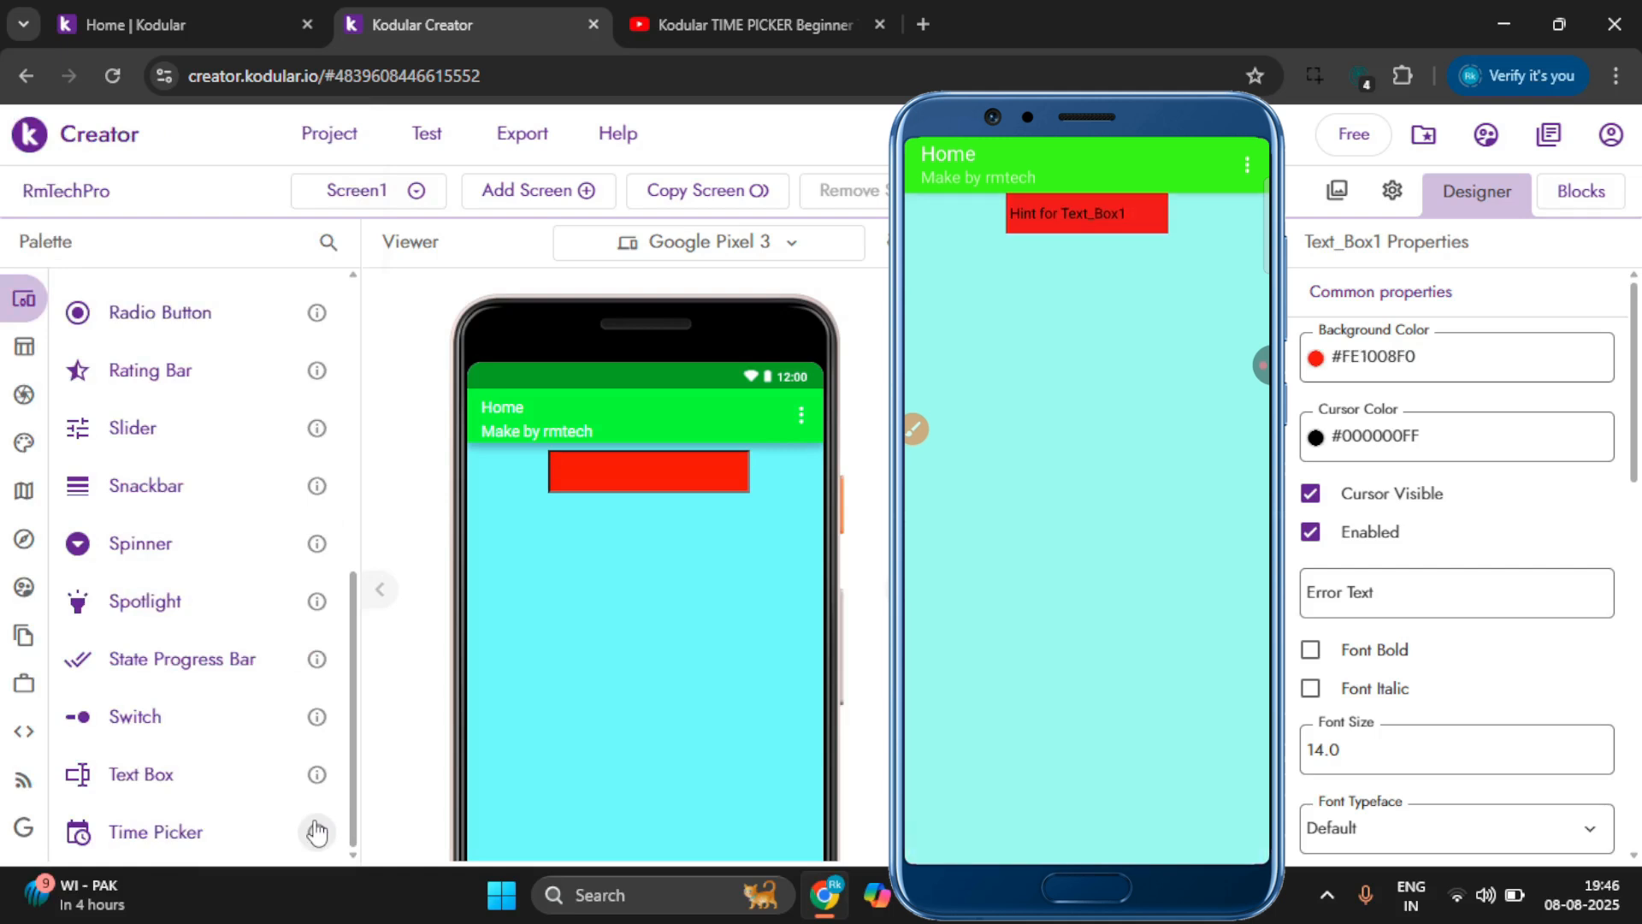
Lower the opacity of Text_Box1's background color until it is almost transparent, #FE100802.
click(1389, 364)
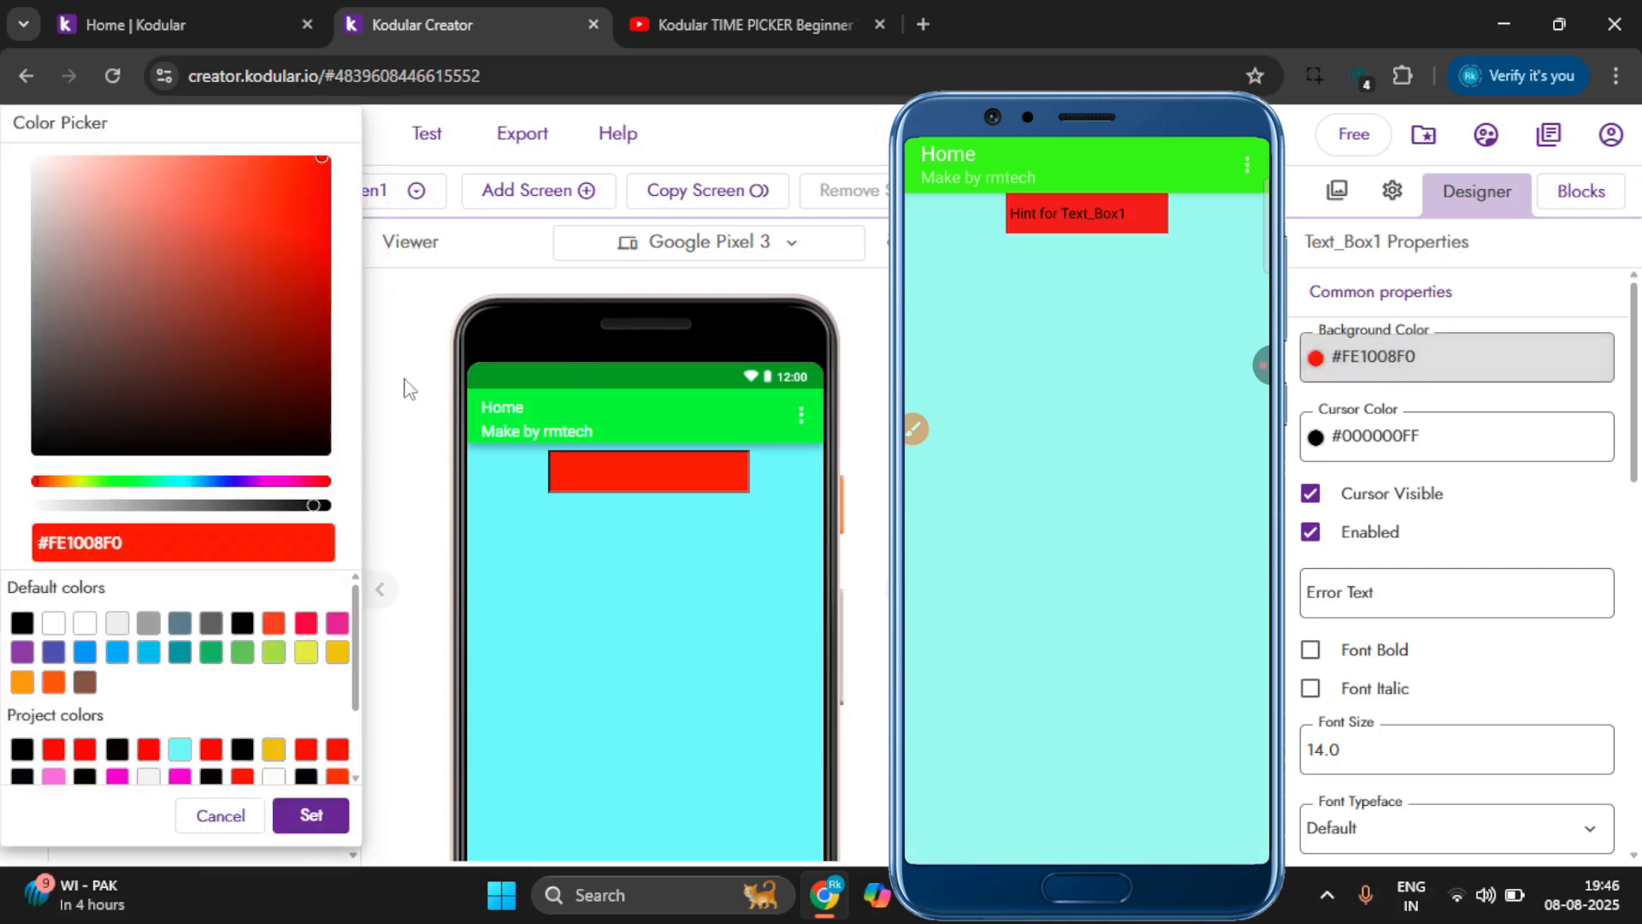
drag(96, 506, 24, 517)
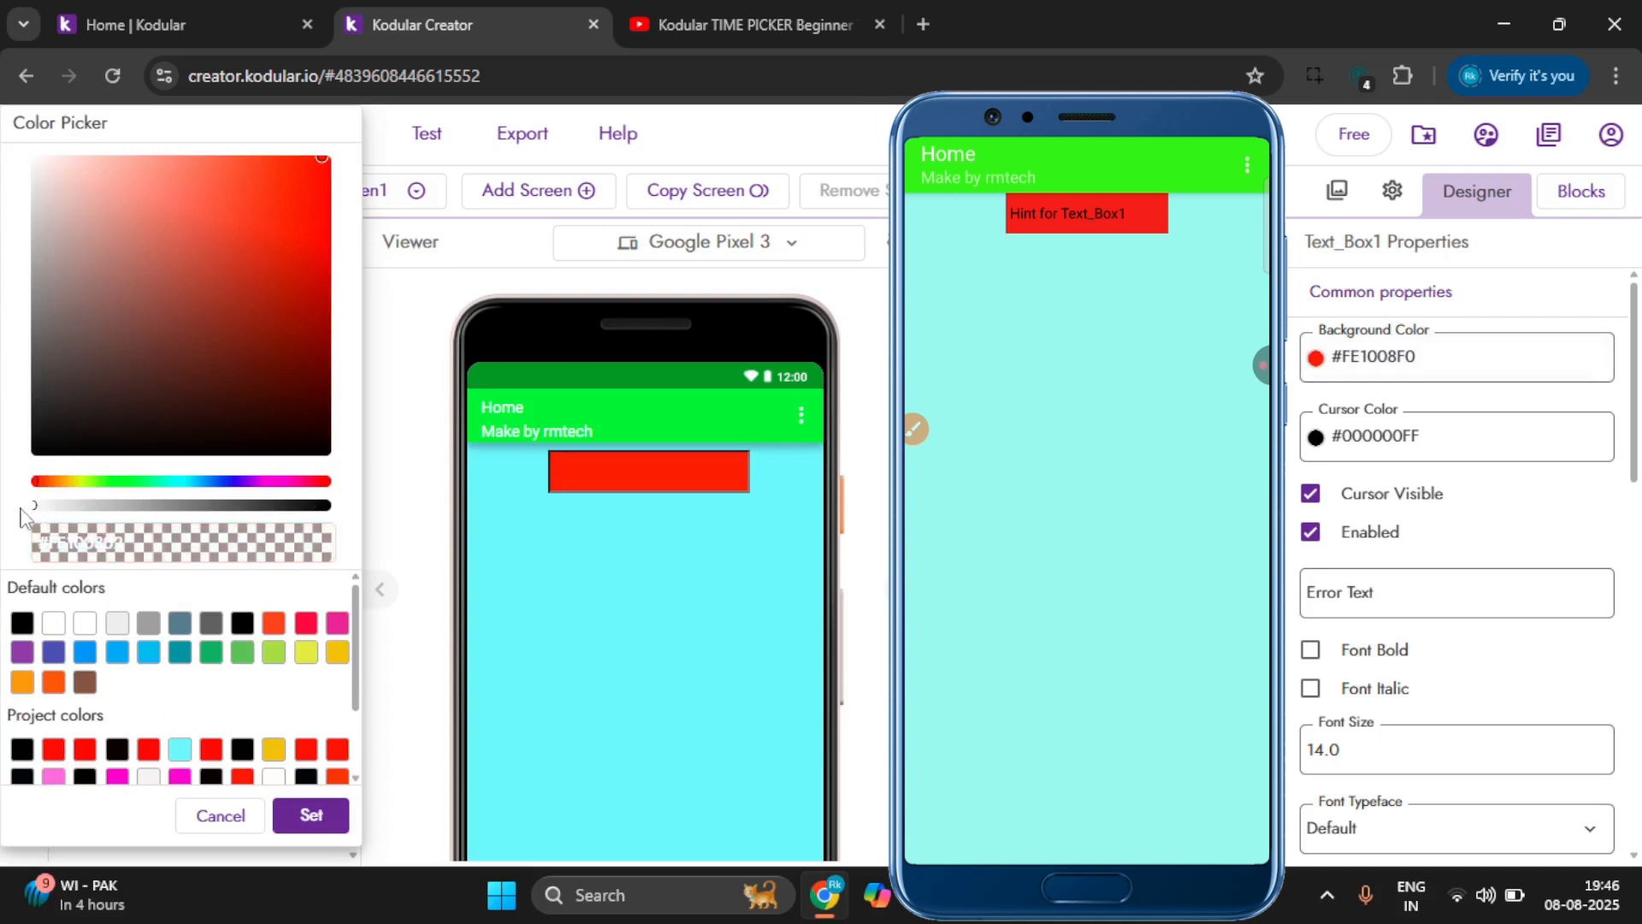
click(295, 813)
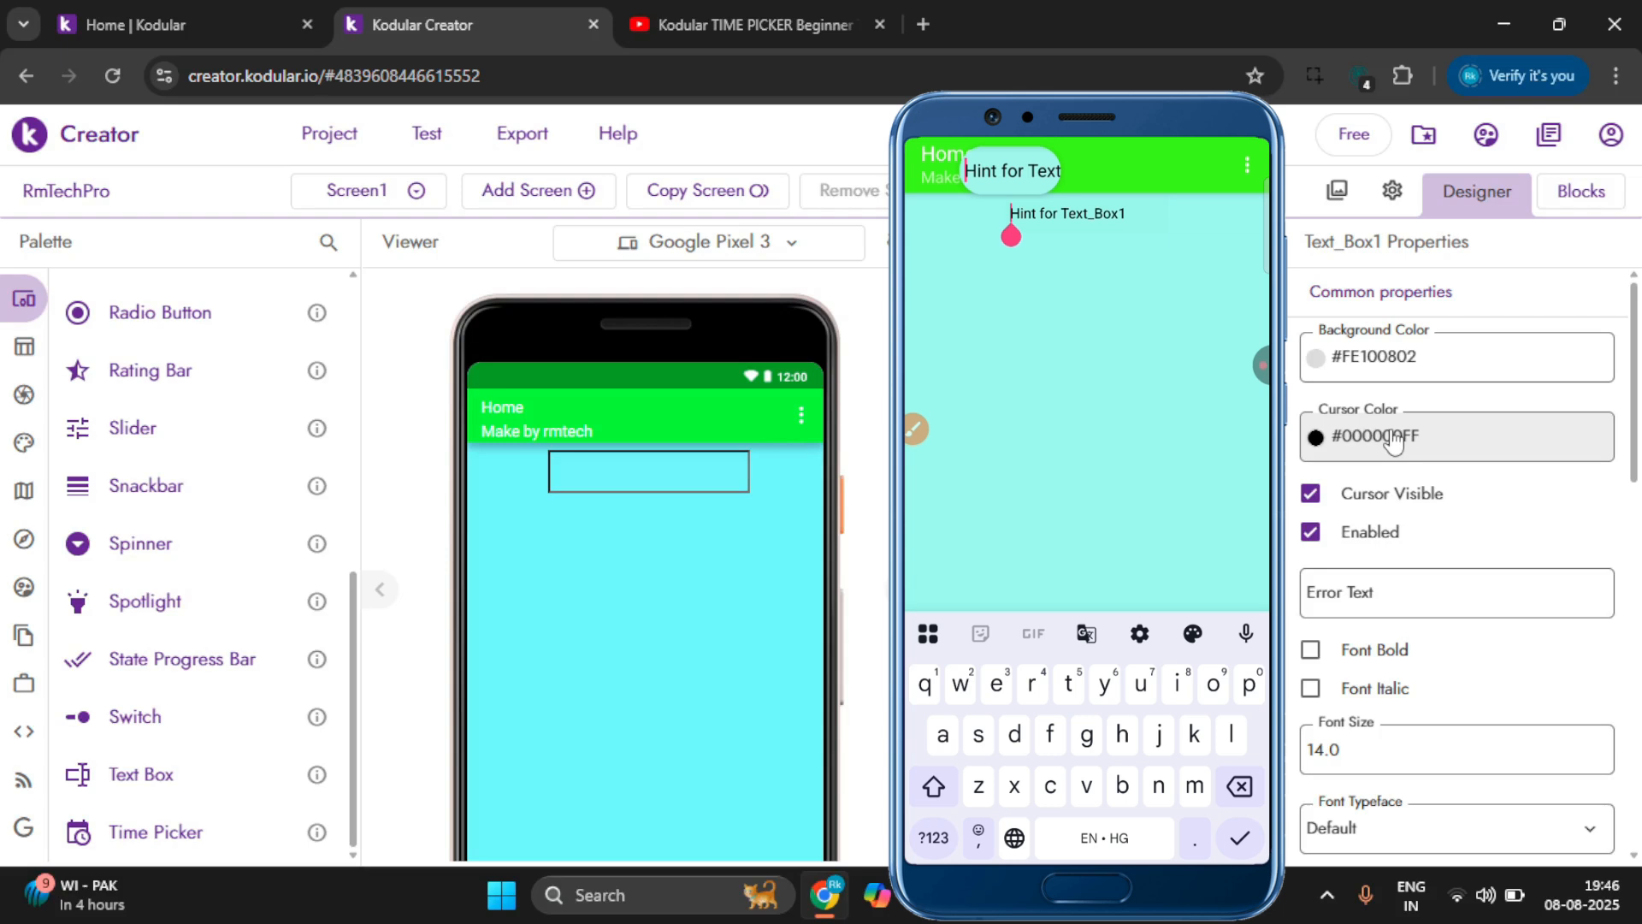
Change Text_Box1's cursor color to red, #FE0A01FE.
click(1394, 438)
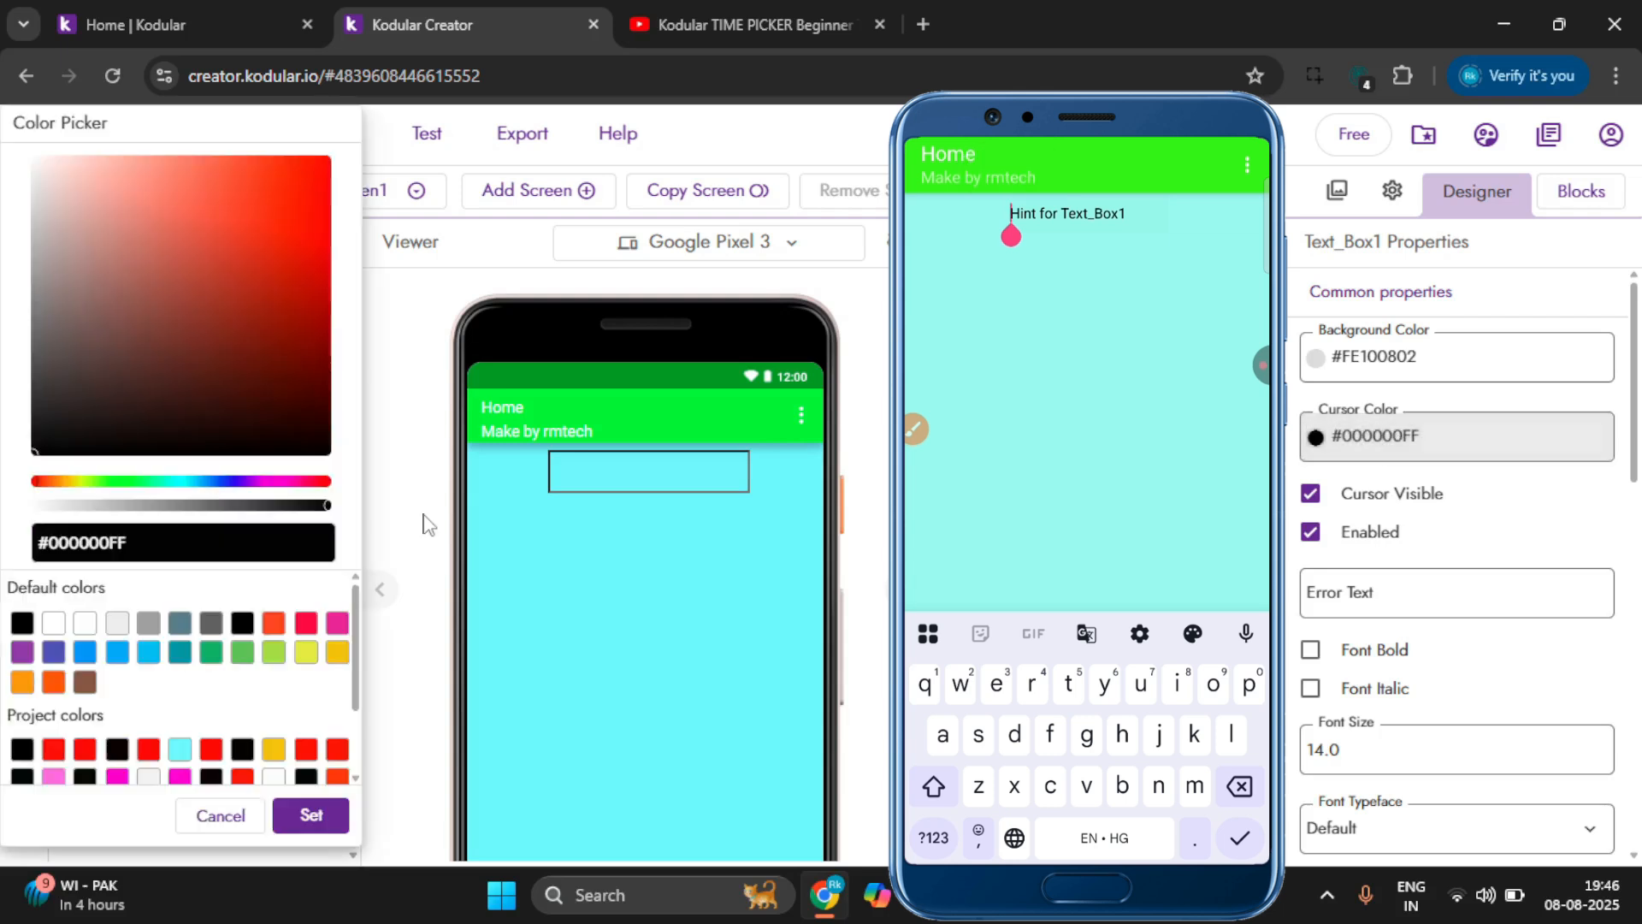
click(328, 165)
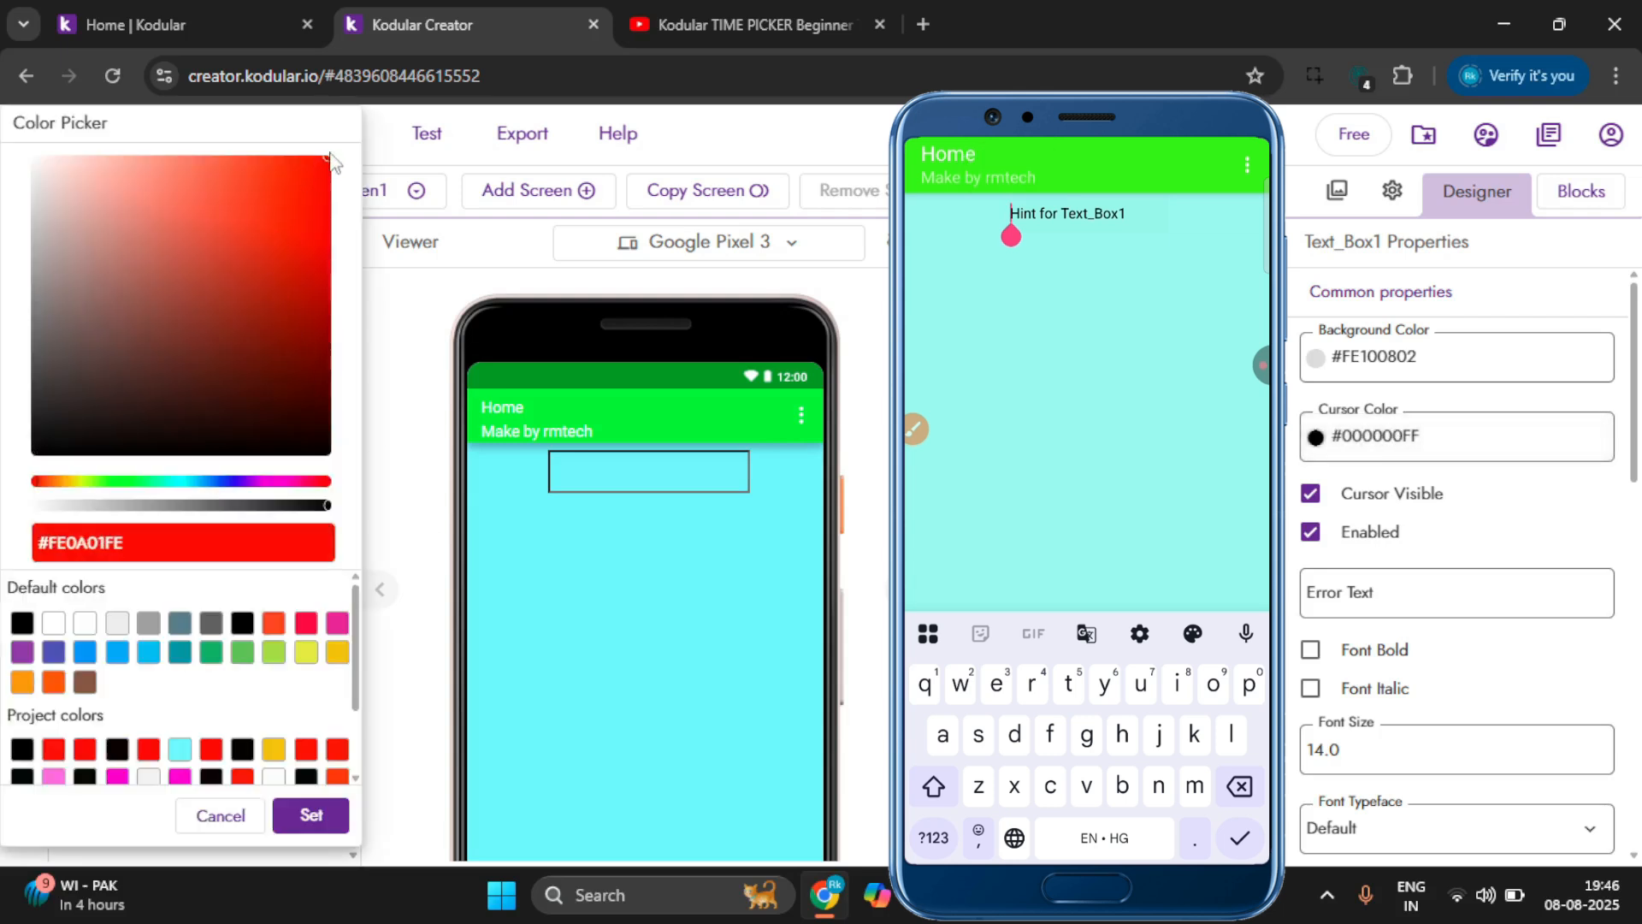
click(322, 814)
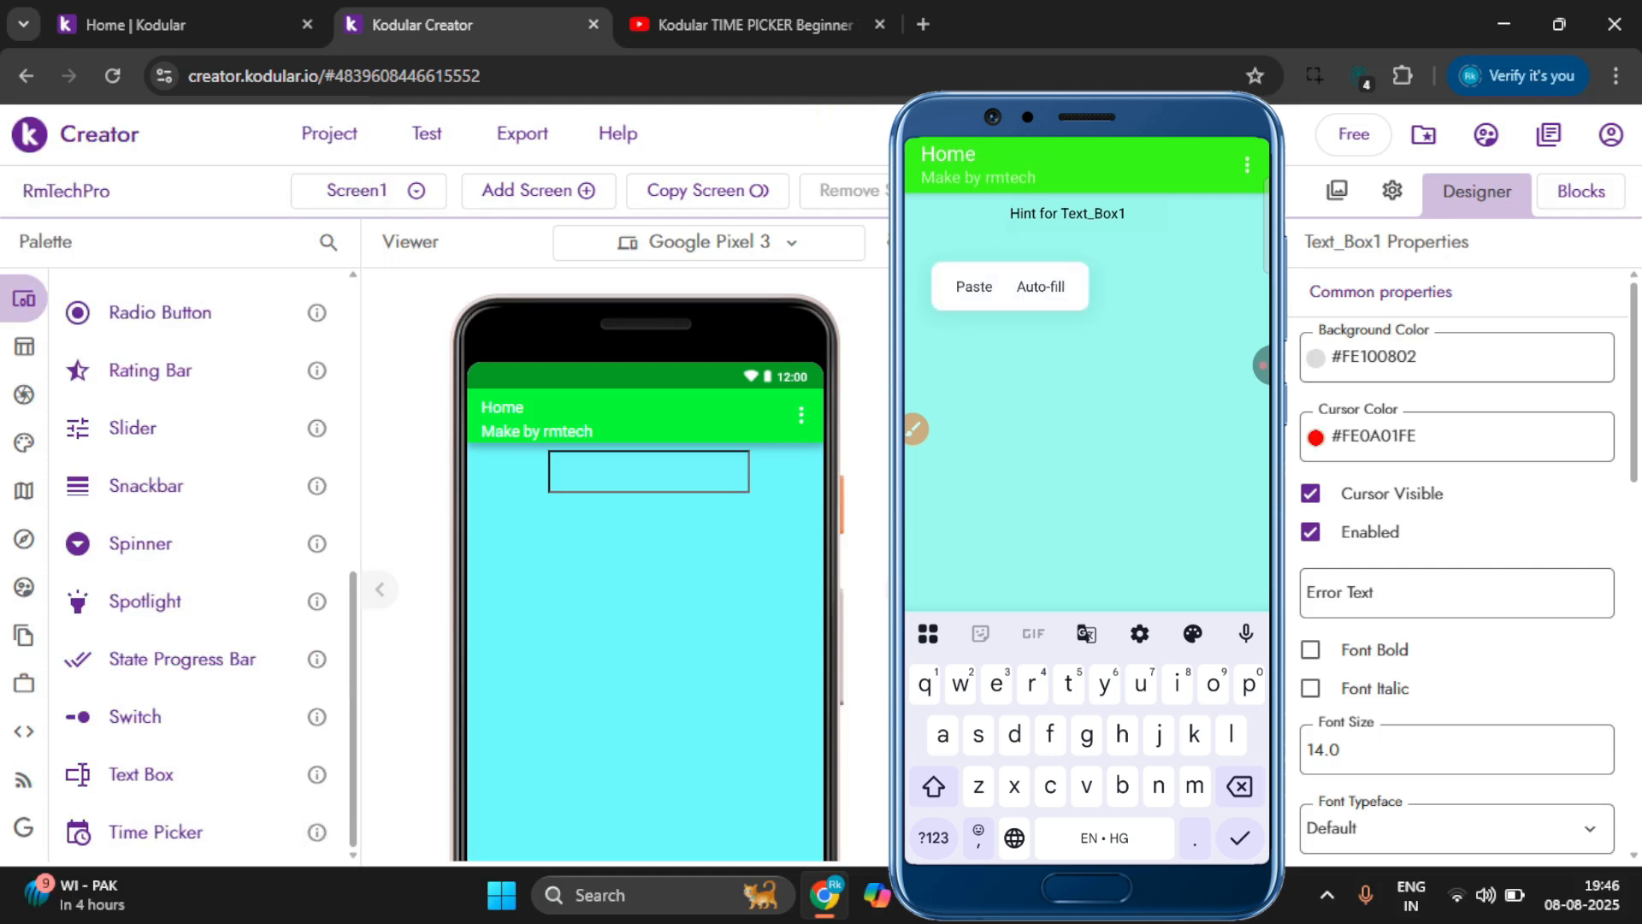
Reapply Text_Box1's red cursor color and turn off its Cursor Visible property.
click(1437, 453)
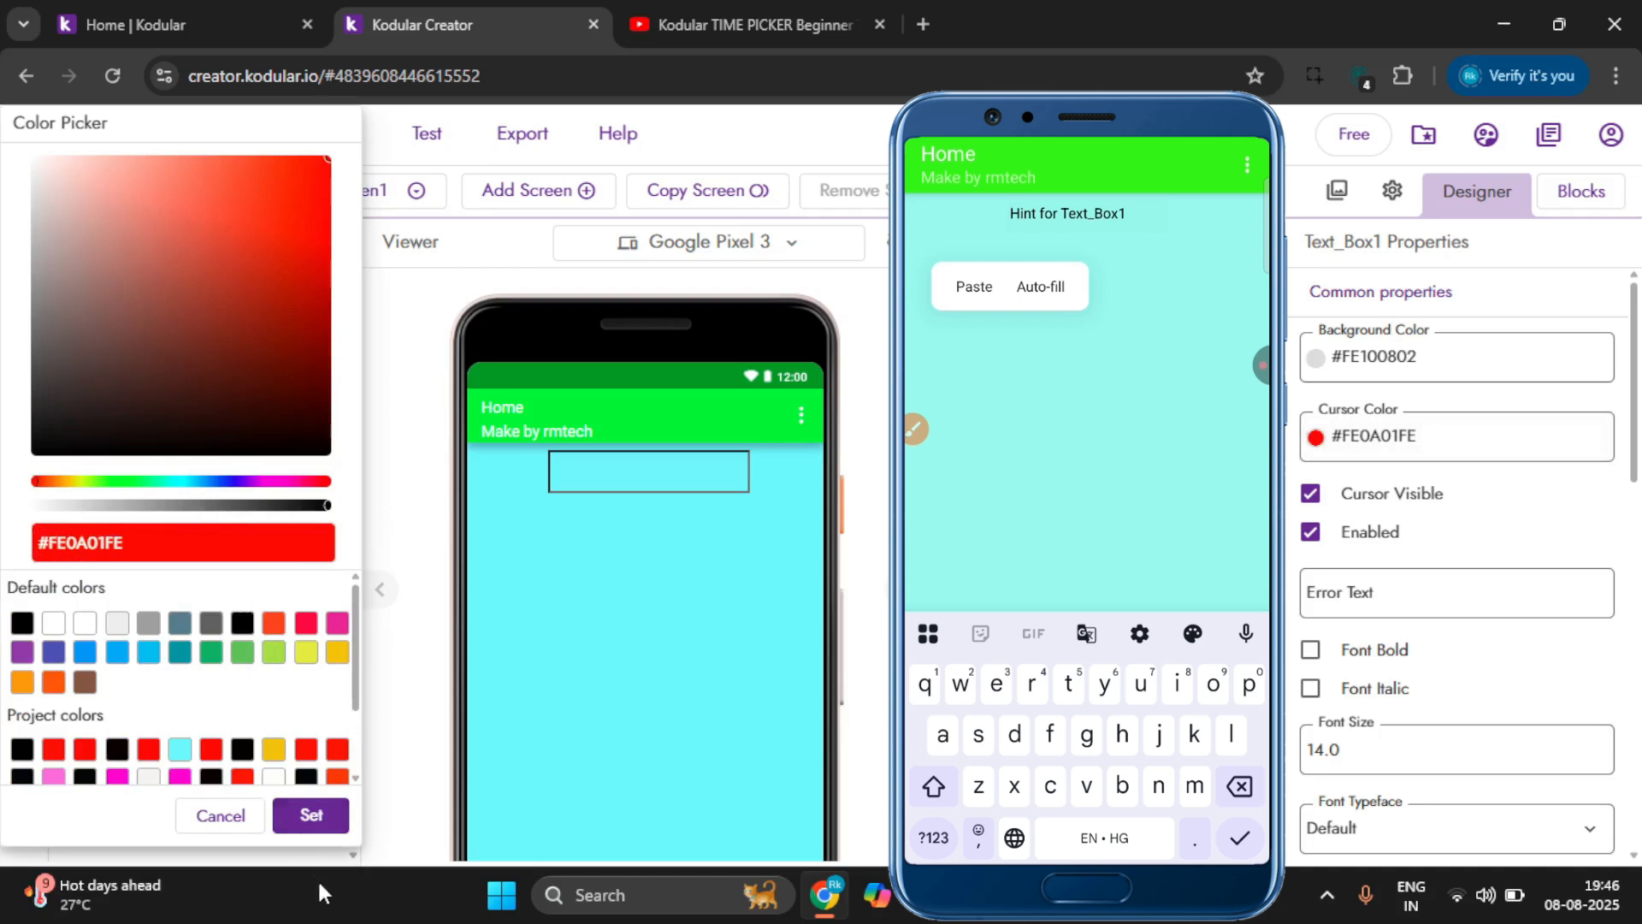
click(309, 815)
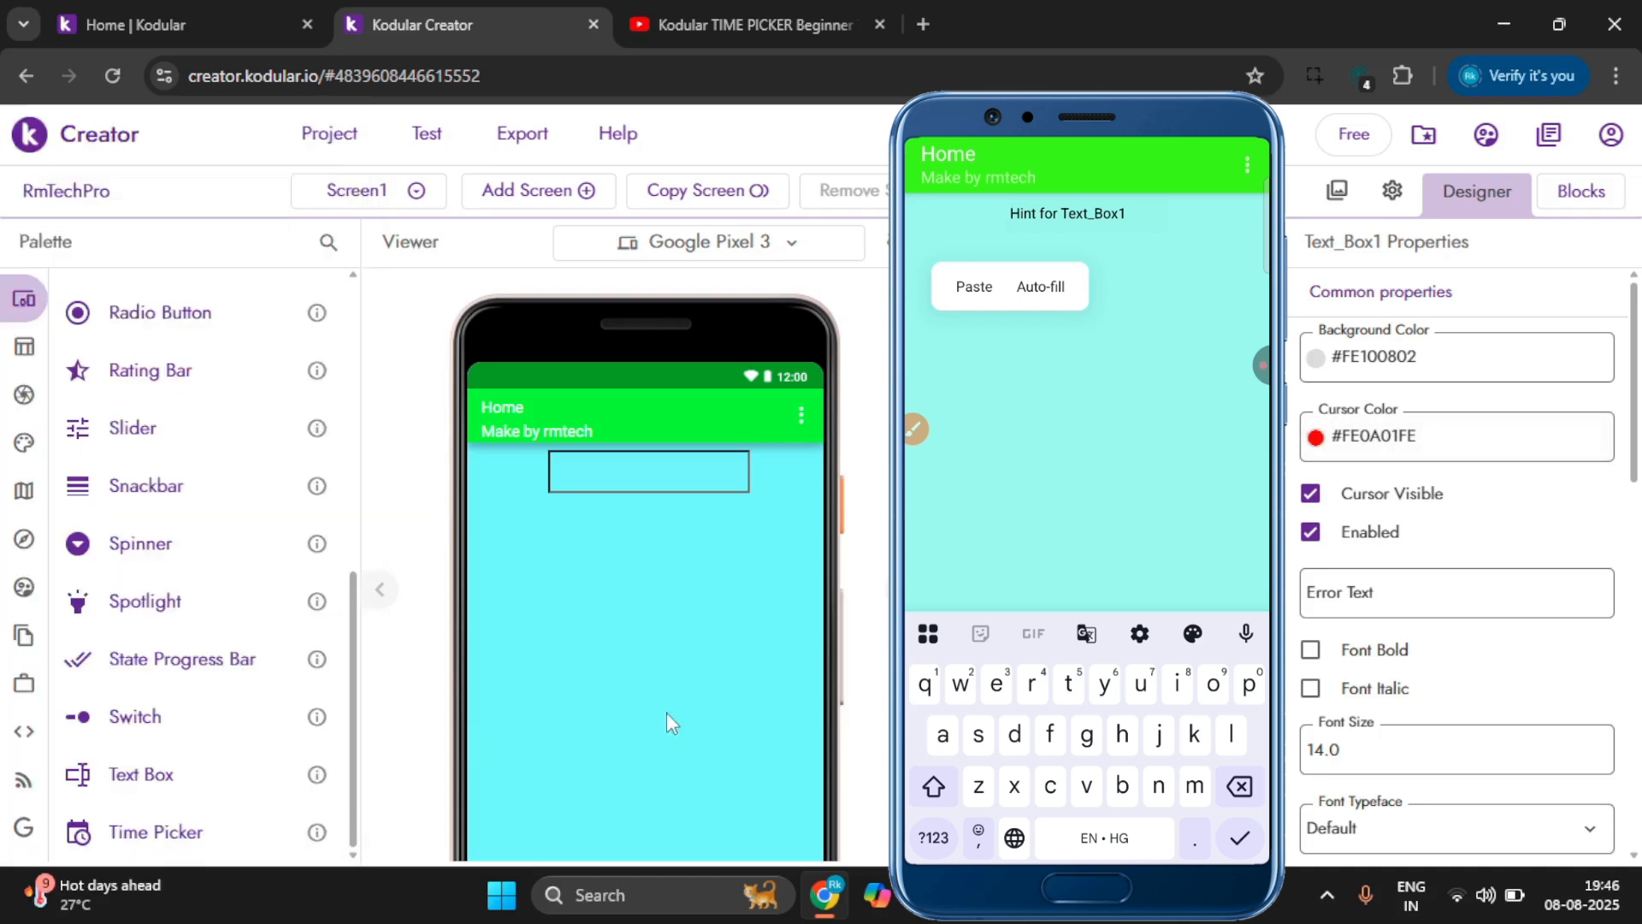
click(1397, 506)
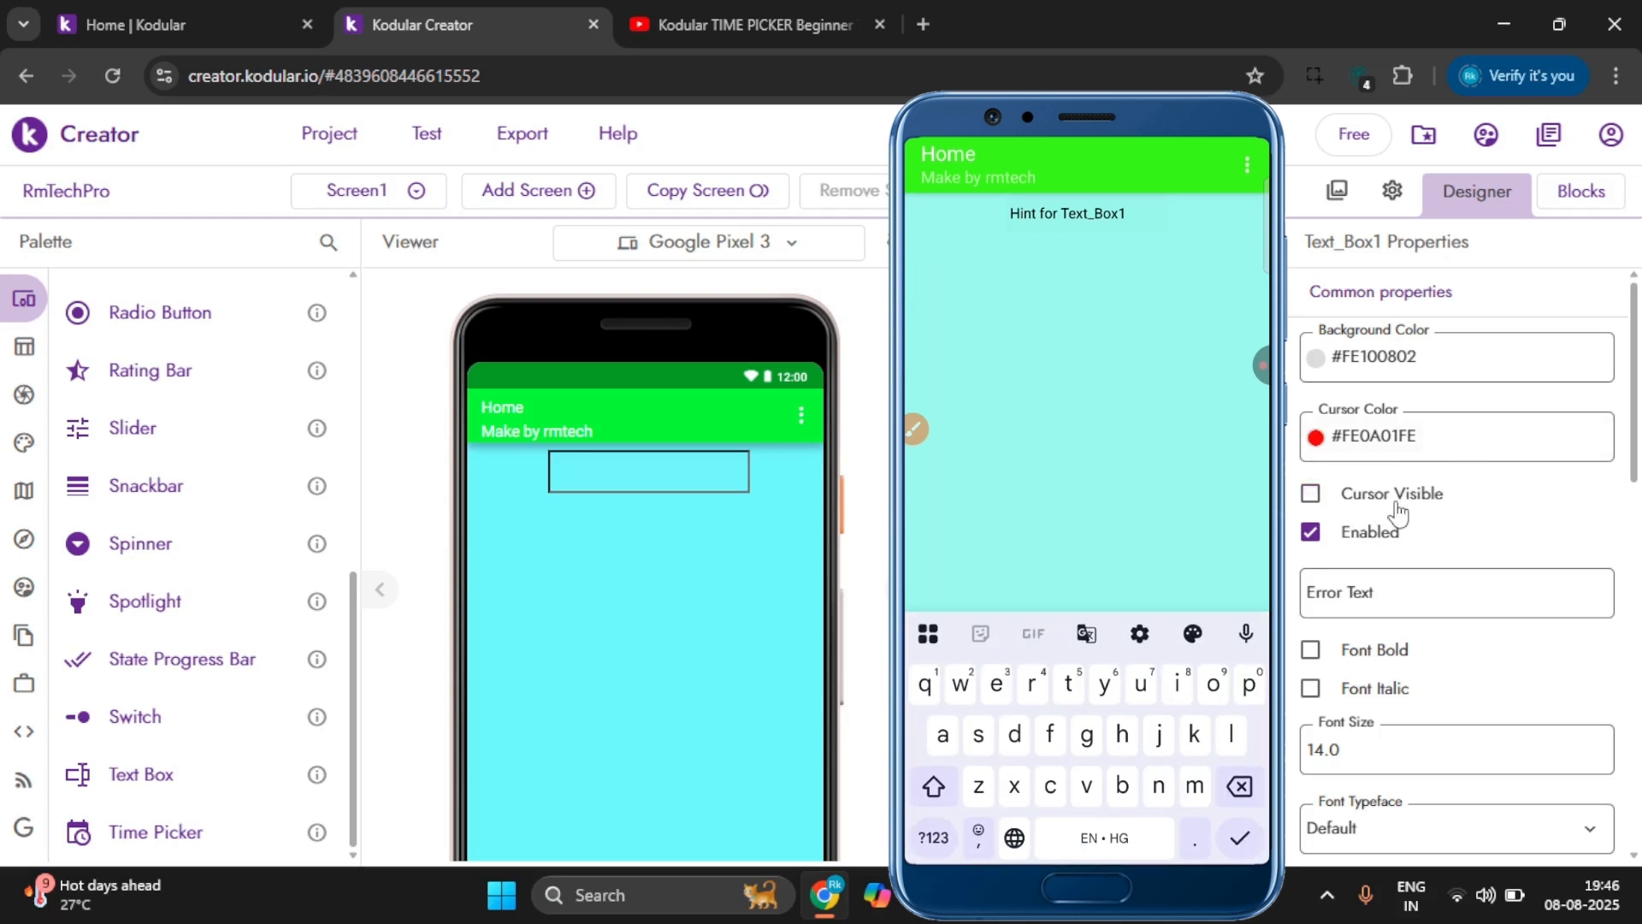
Turn Text_Box1's Cursor Visible property back on and set its cursor color to near-black, #020000FE.
click(1397, 507)
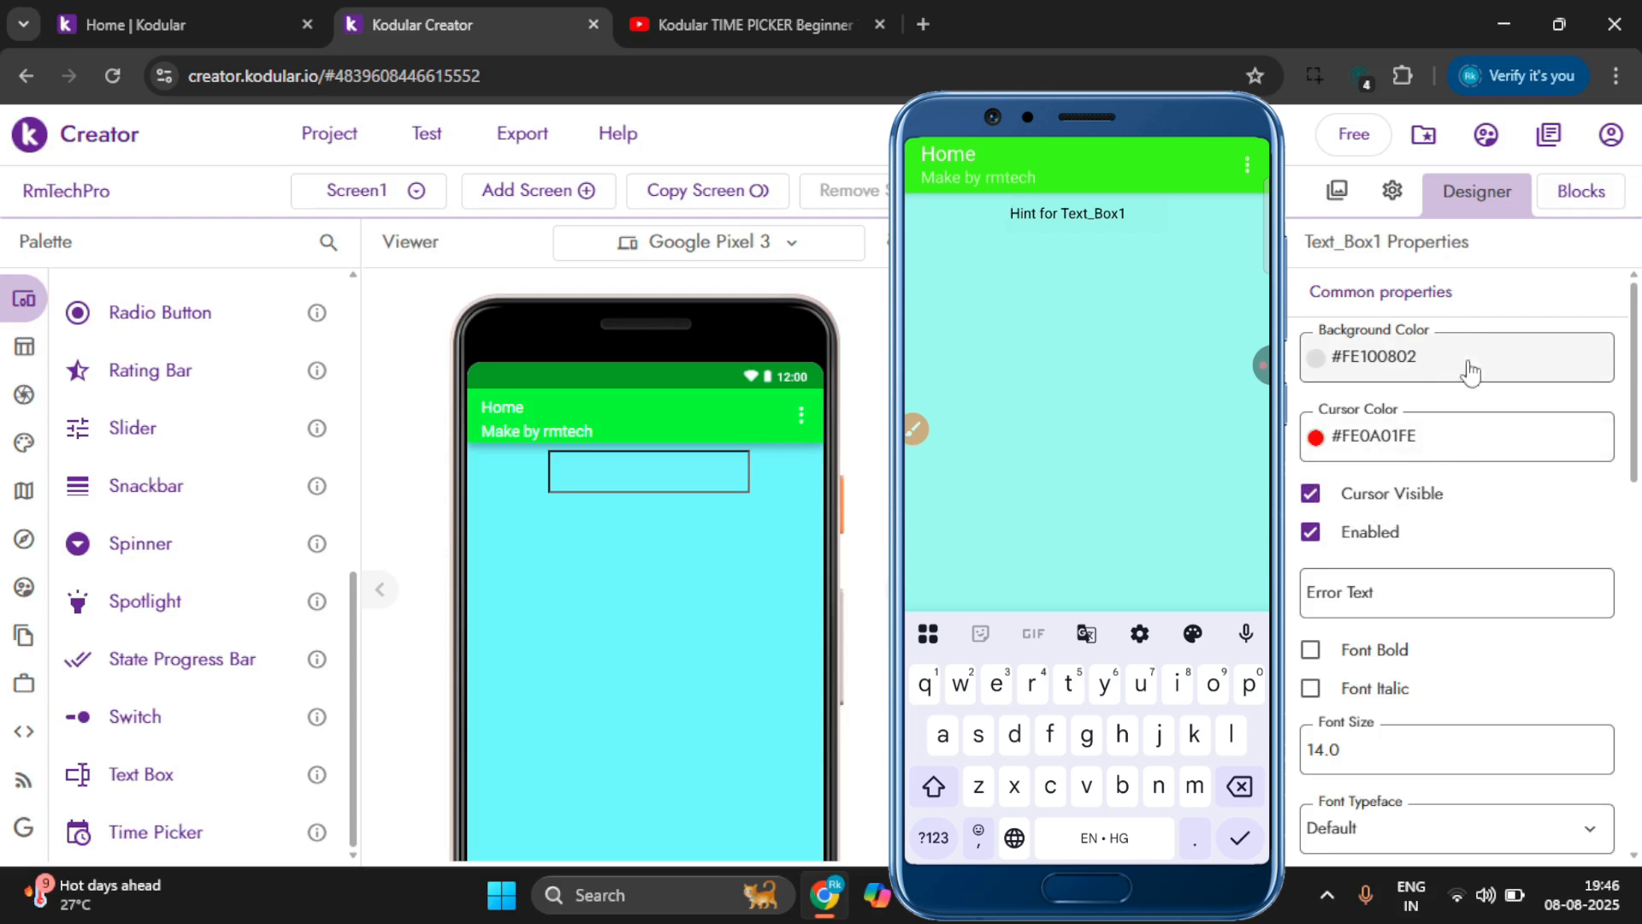
click(1377, 453)
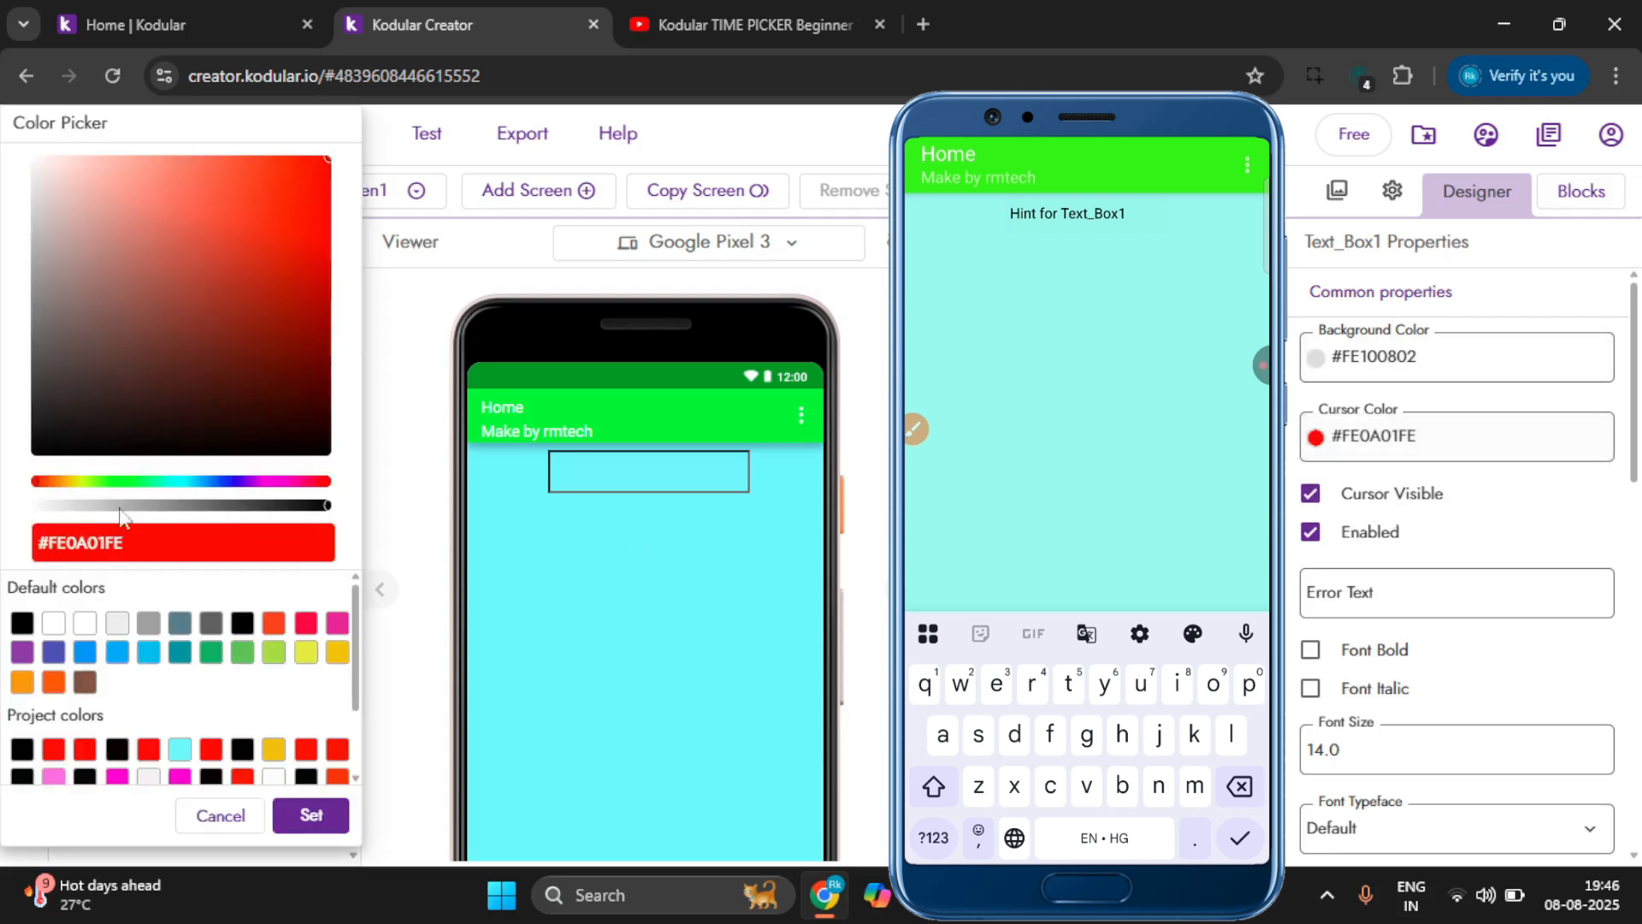
click(324, 452)
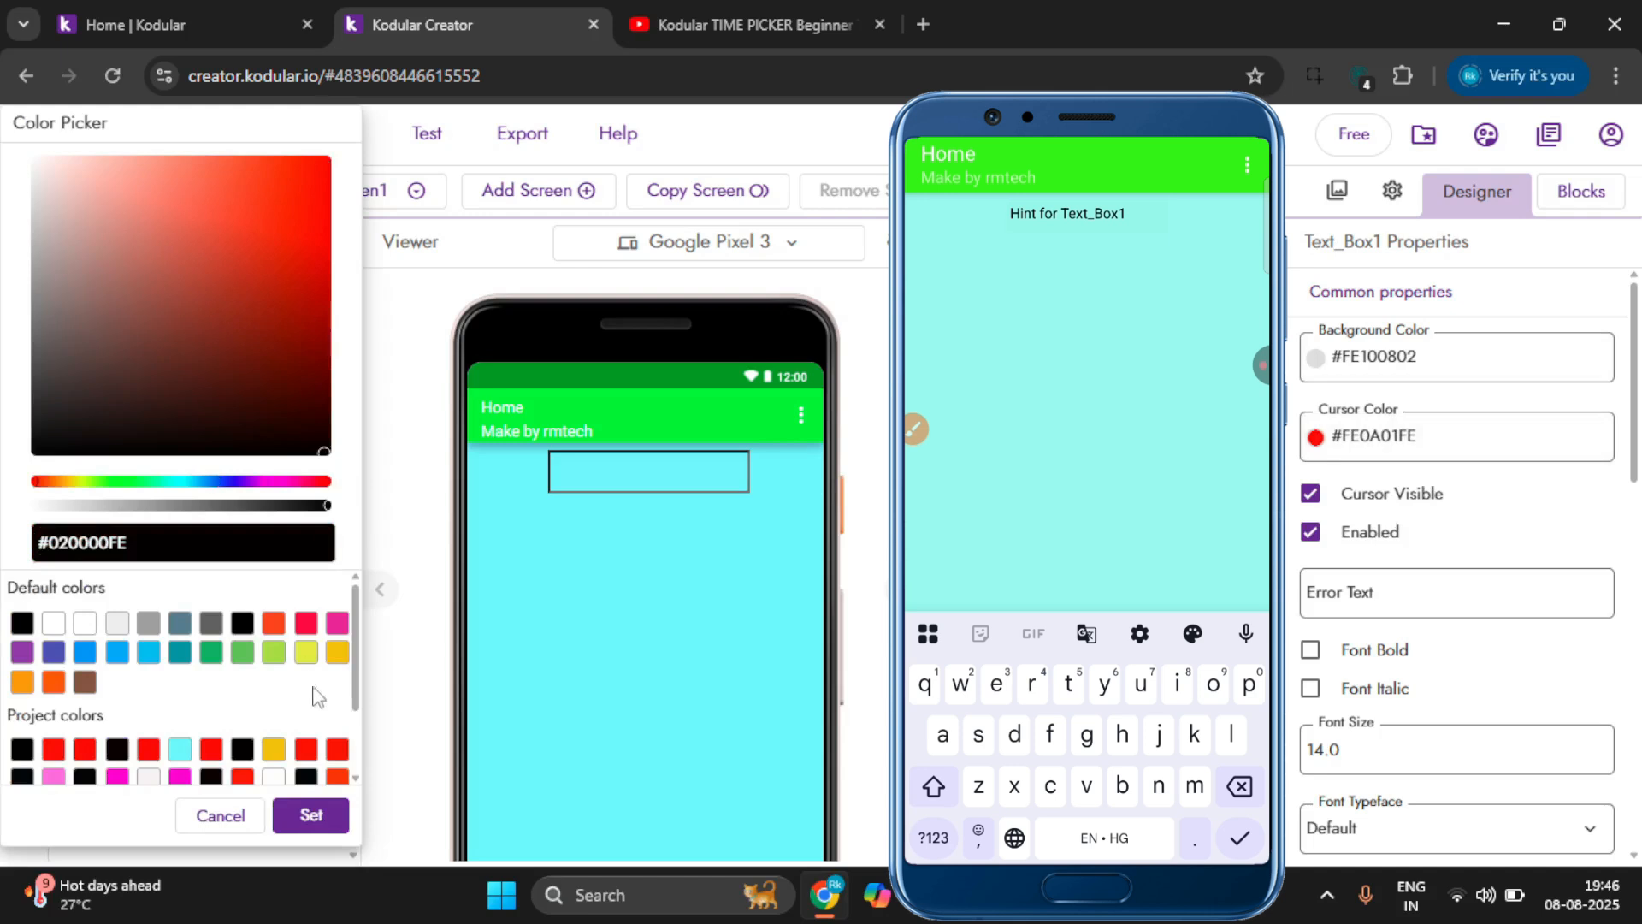
click(306, 823)
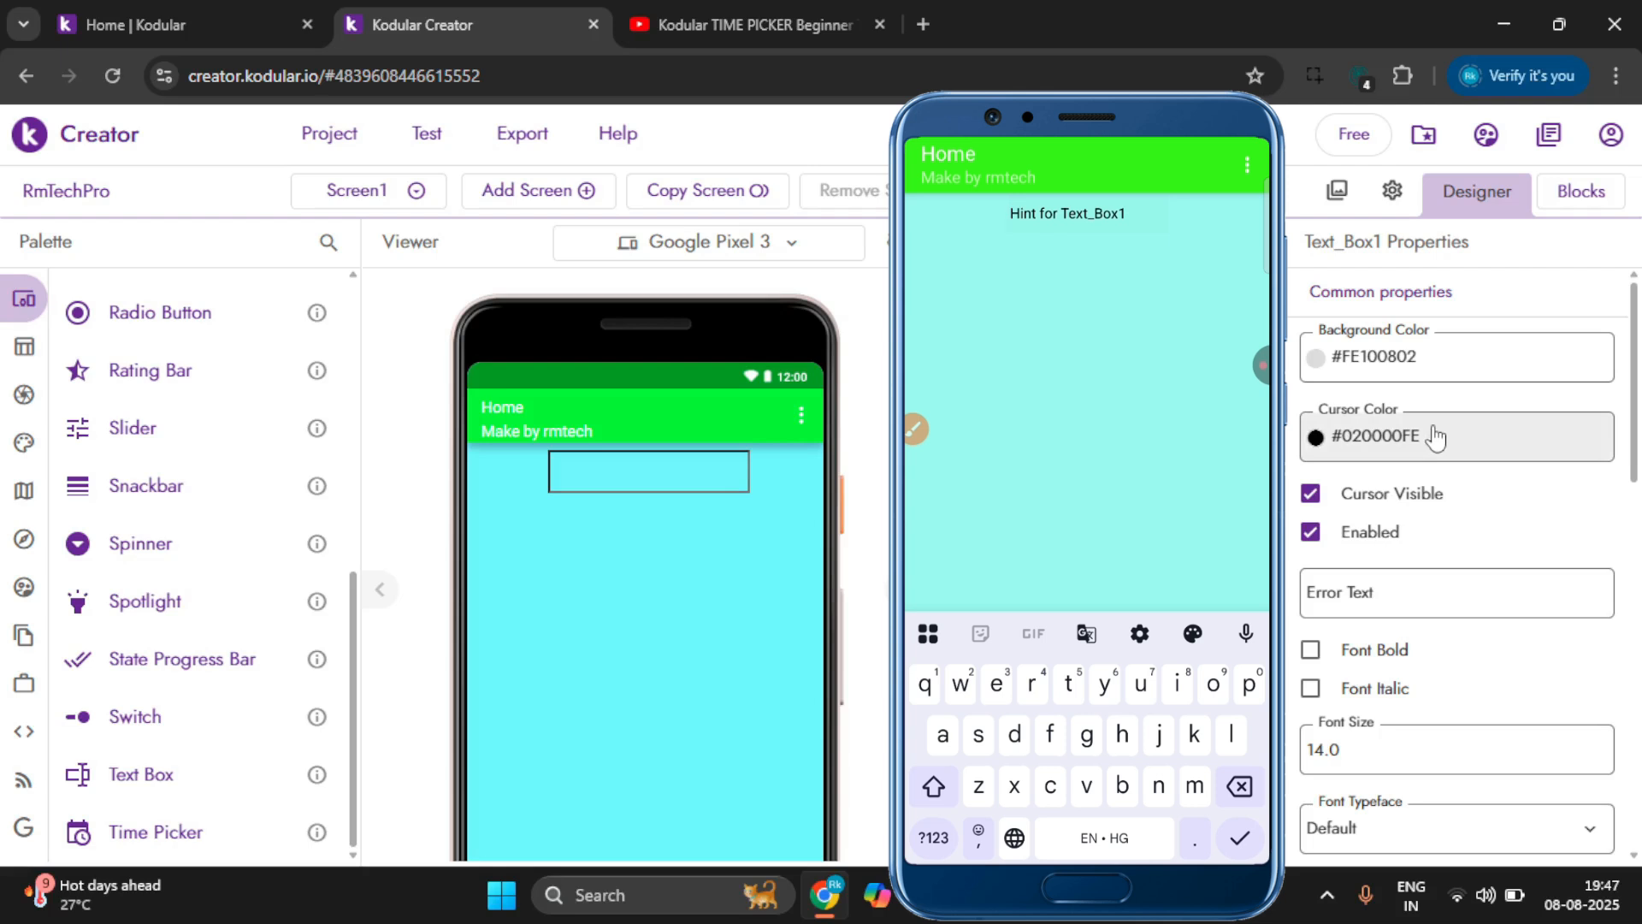
Change Text_Box1's cursor color to red, #DA0F08FE.
click(1392, 440)
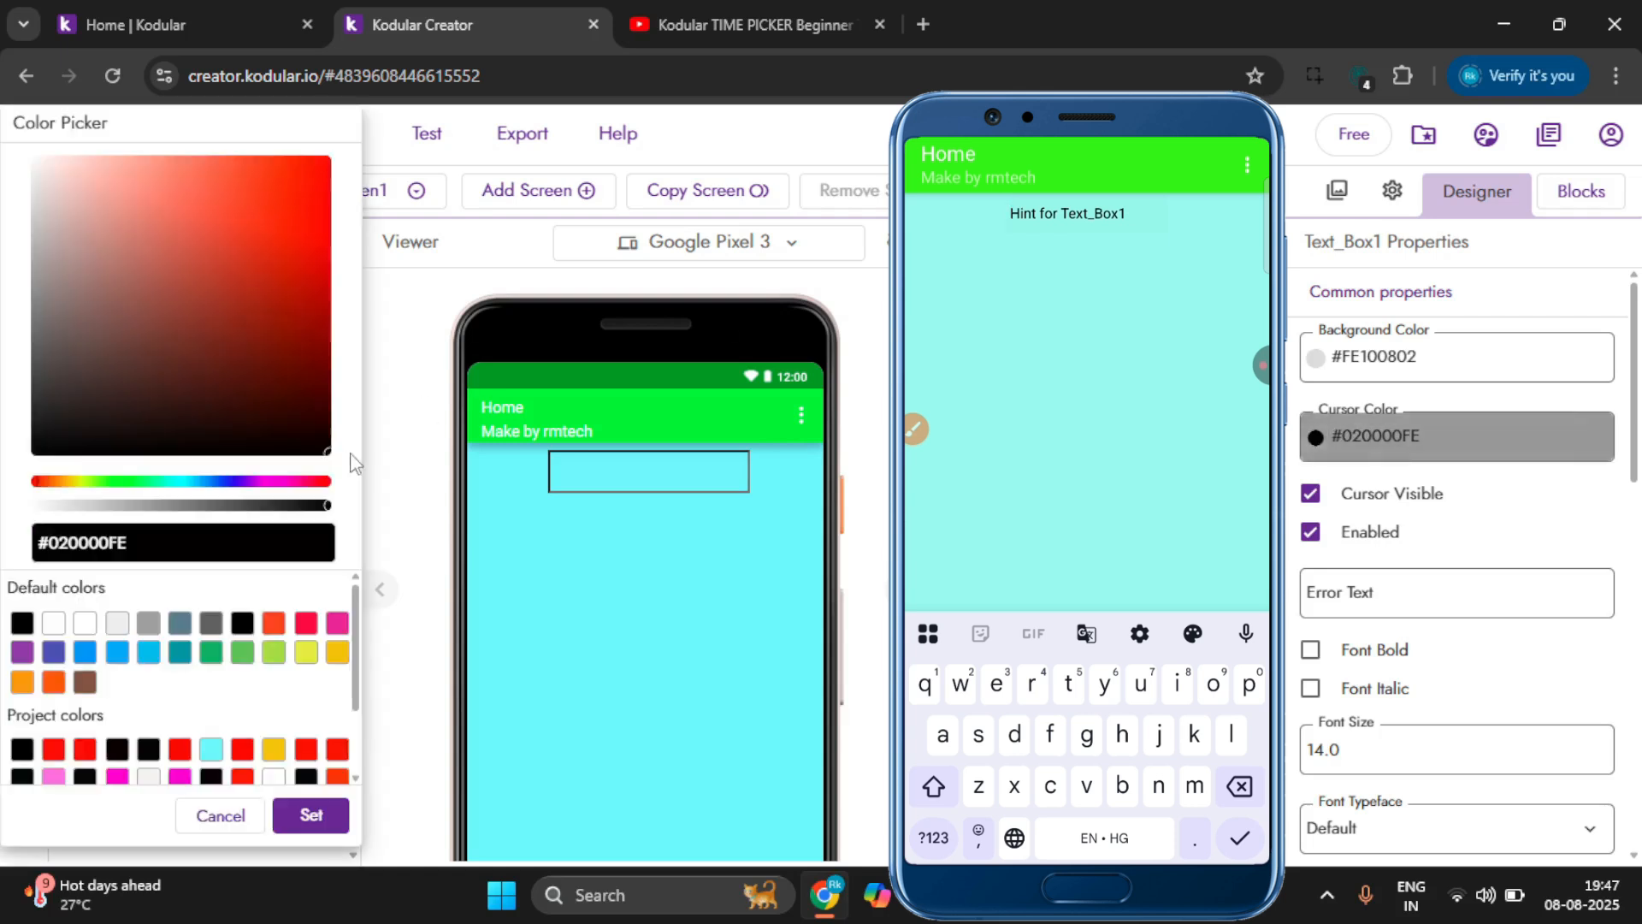
click(321, 198)
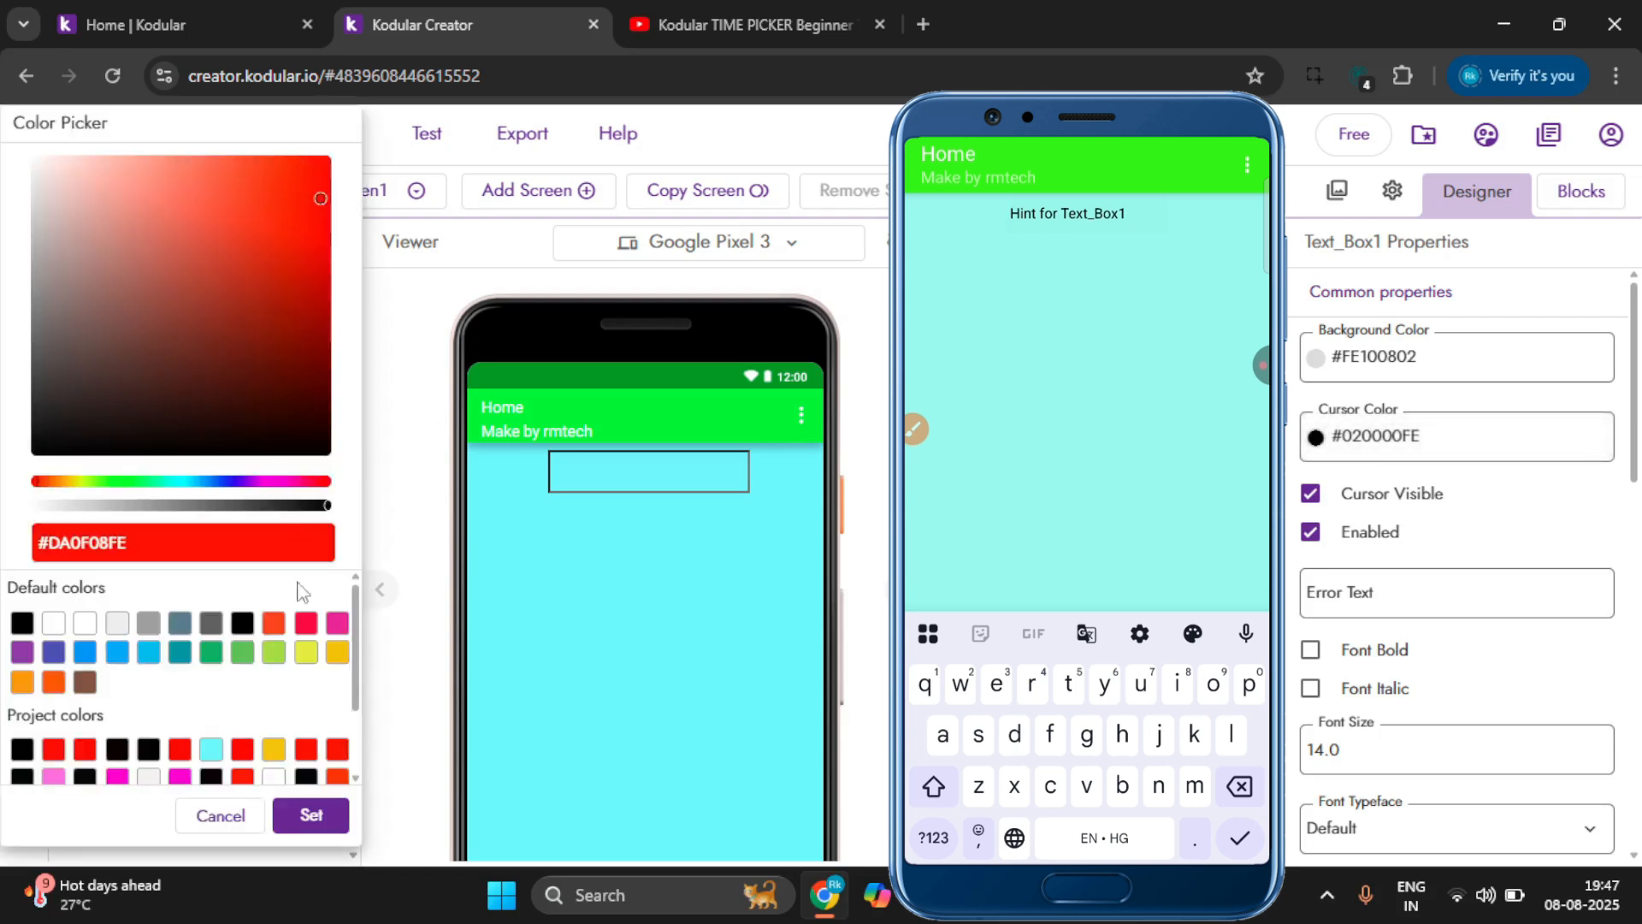
click(311, 817)
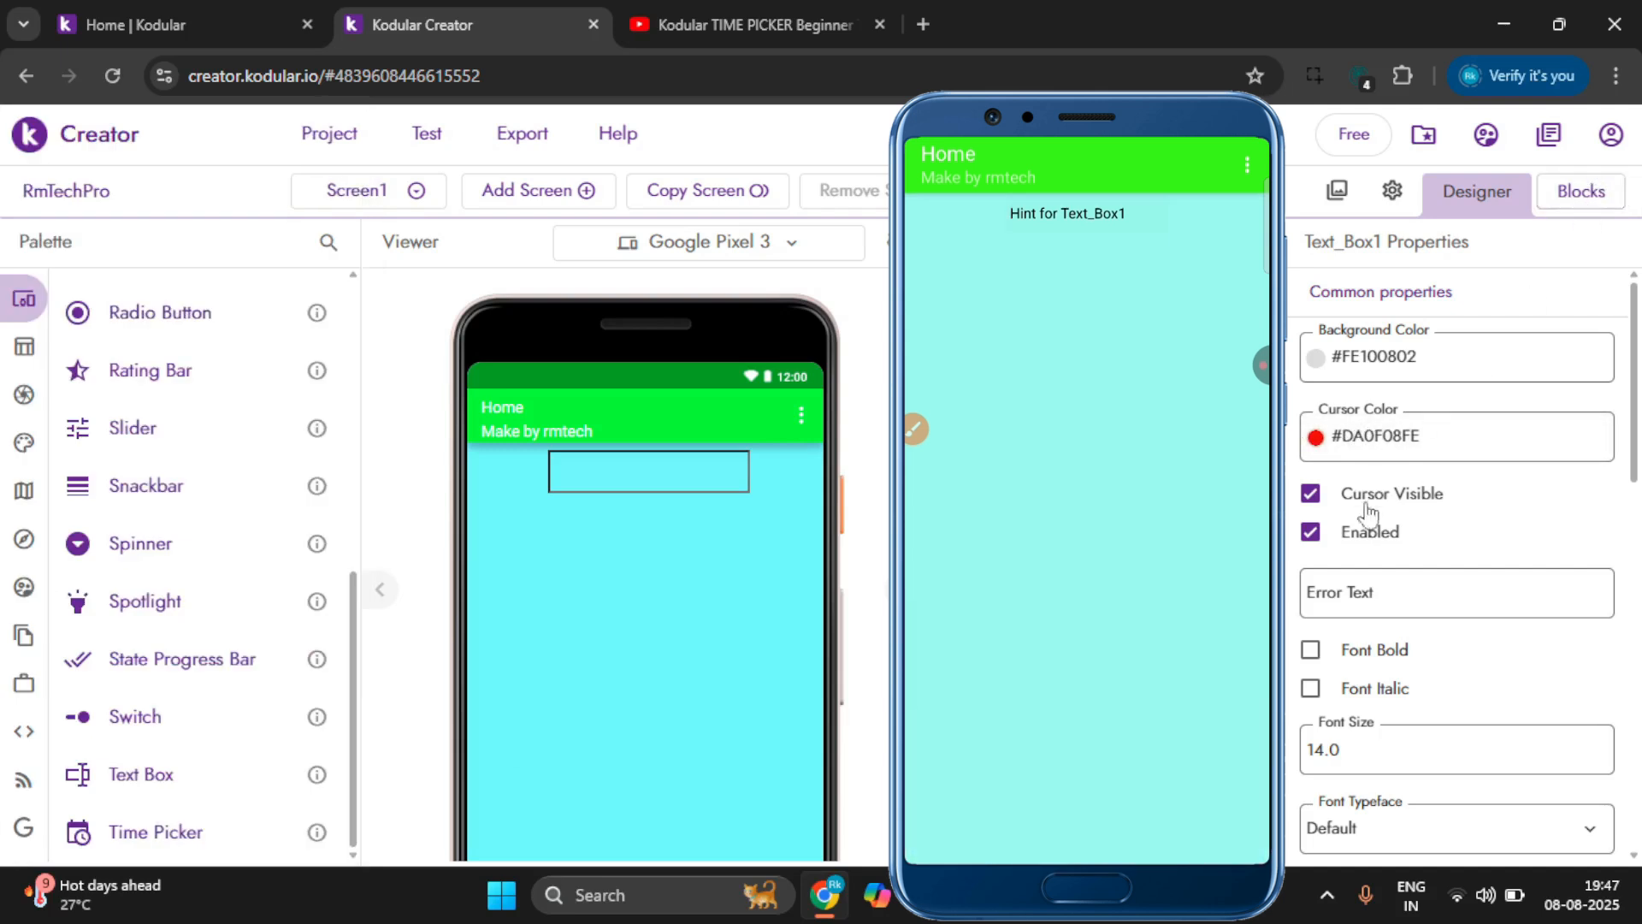
Turn Text_Box1's Enabled property off and back on.
scroll(1354, 575, down, 1)
scroll(1352, 573, down, 1)
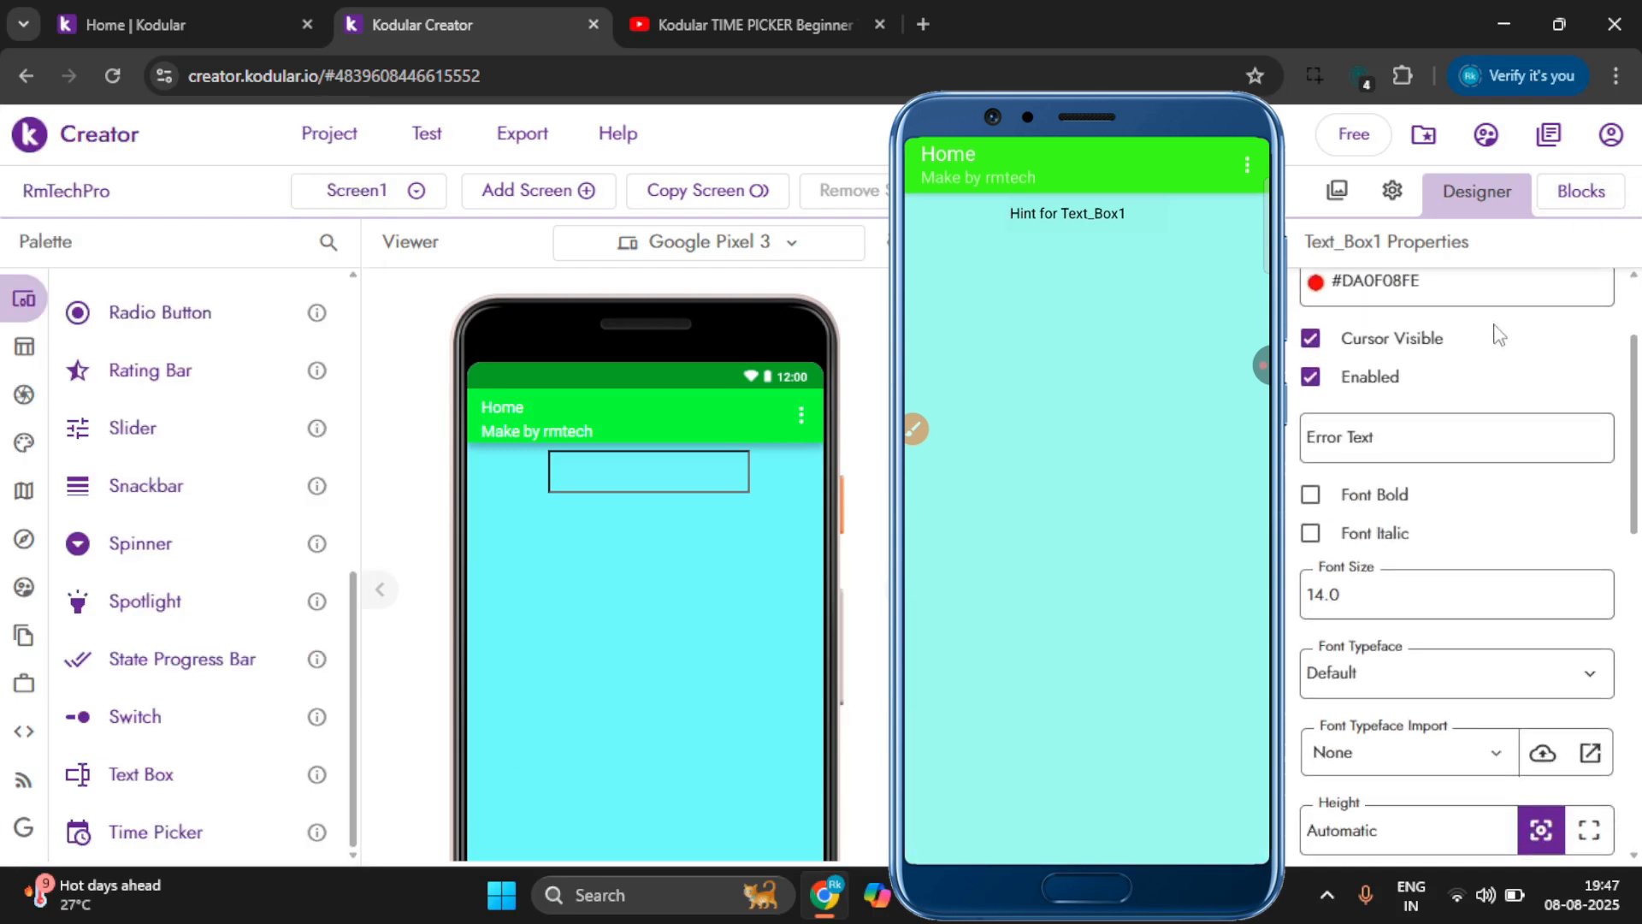
click(1358, 384)
click(1358, 385)
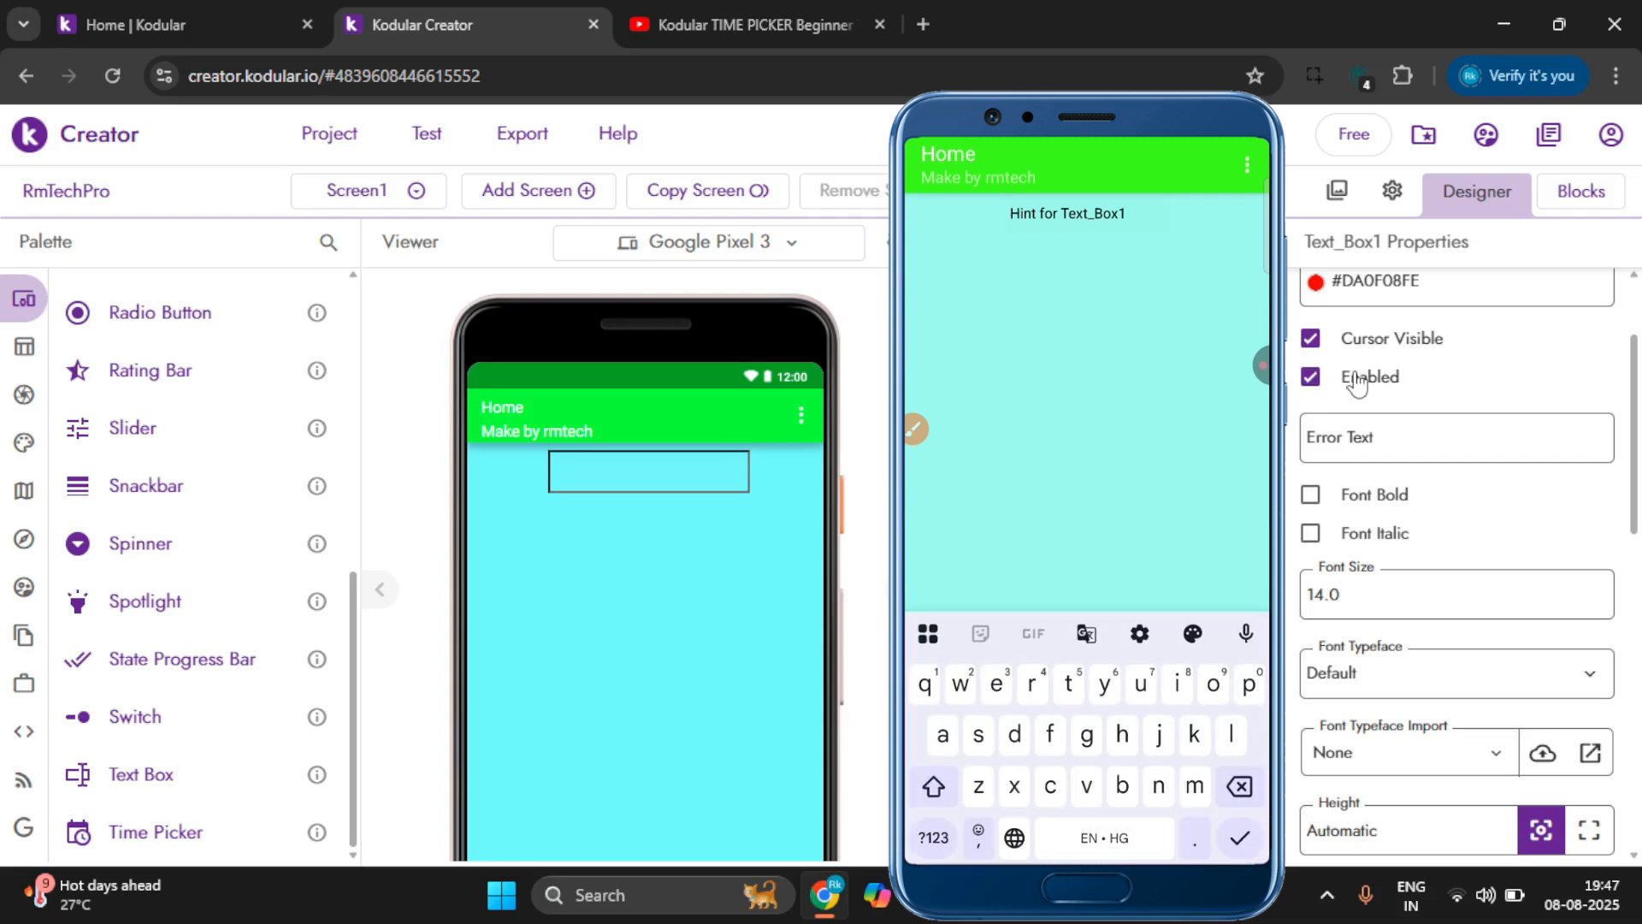
Try the sample text "gwtjt" in the text box on the test device, then clear it.
scroll(1397, 522, down, 2)
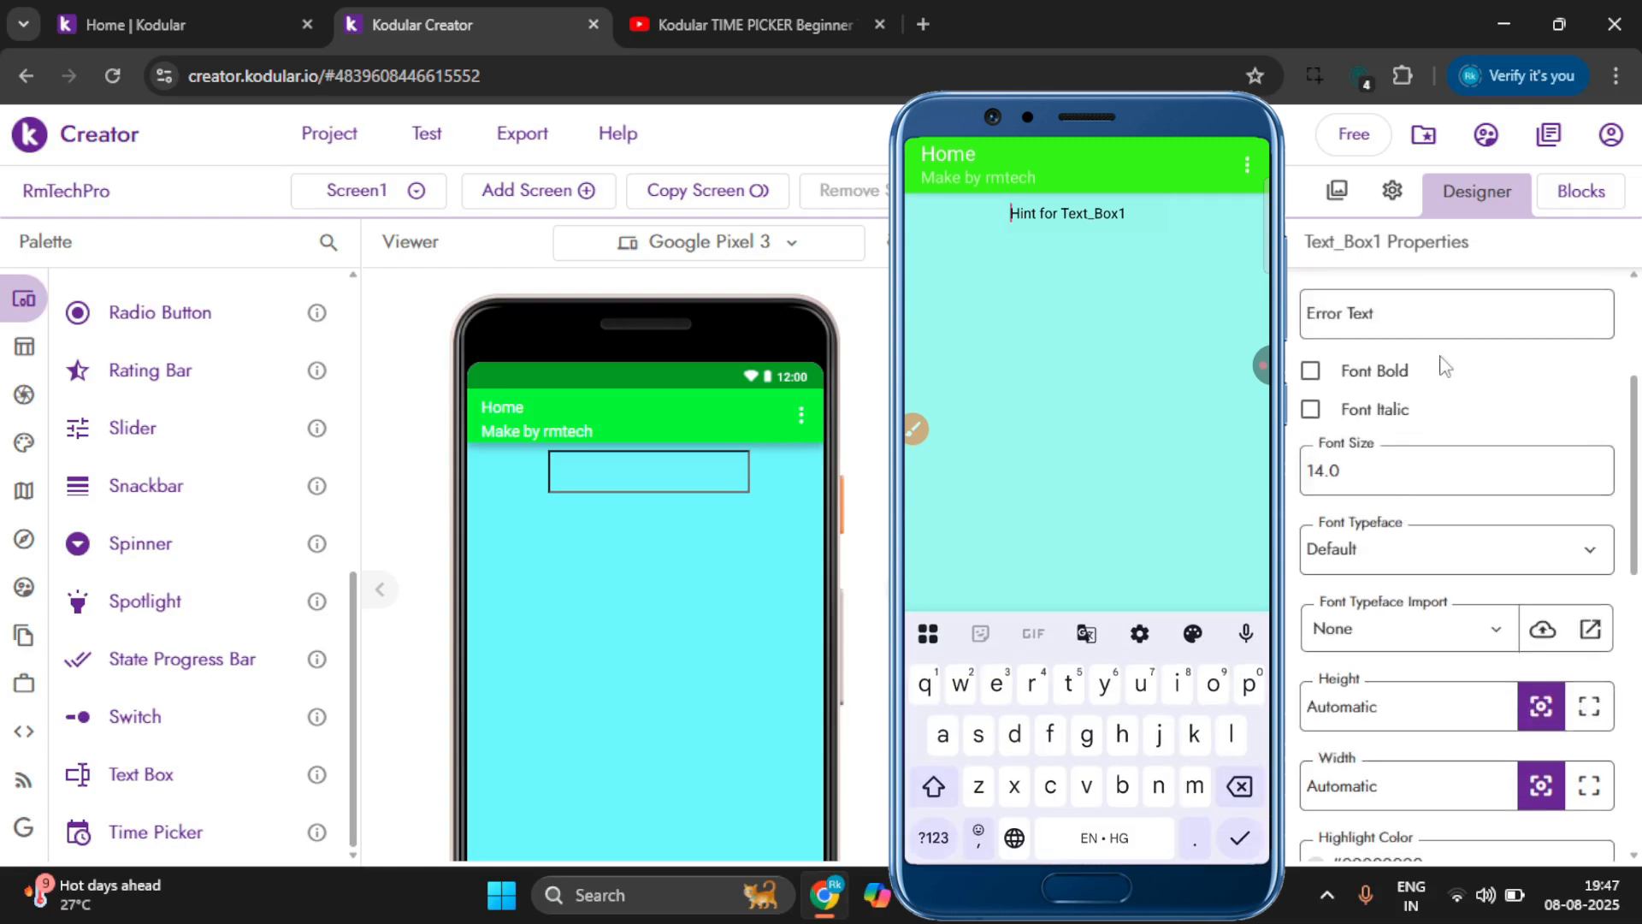
click(1389, 322)
text(gwtjt)
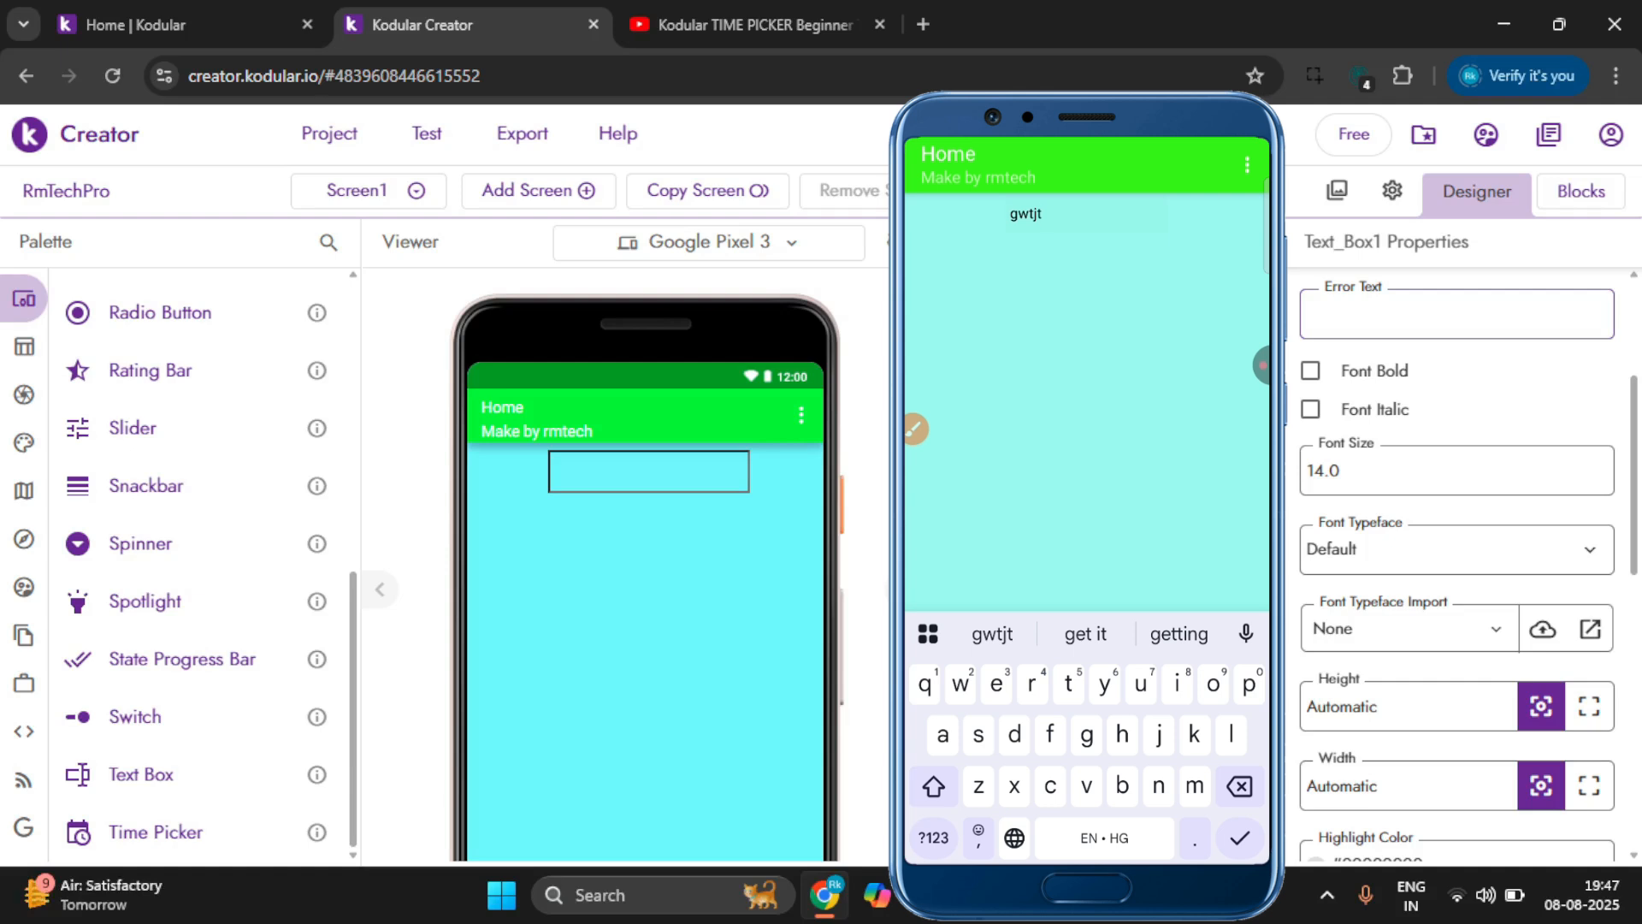
key(BackSpace)
key(BackSpace)
key(BackSpace)
key(BackSpace)
key(BackSpace)
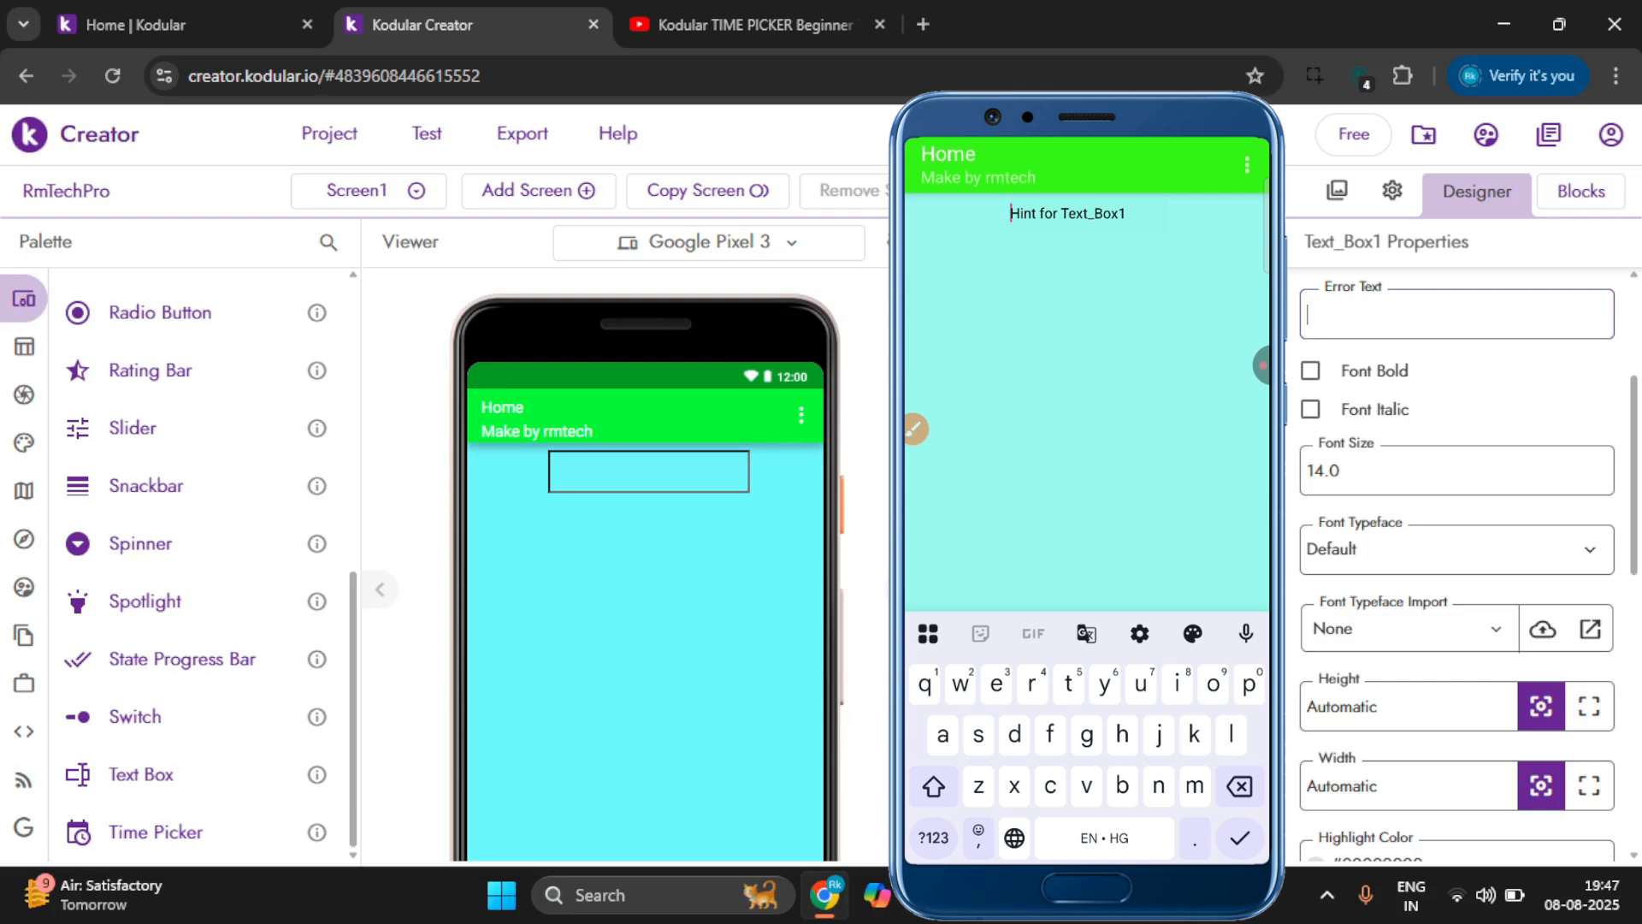
Set Text_Box1's Error Text to "Fill In" and turn on Font Bold.
text(Fill In)
click(1308, 366)
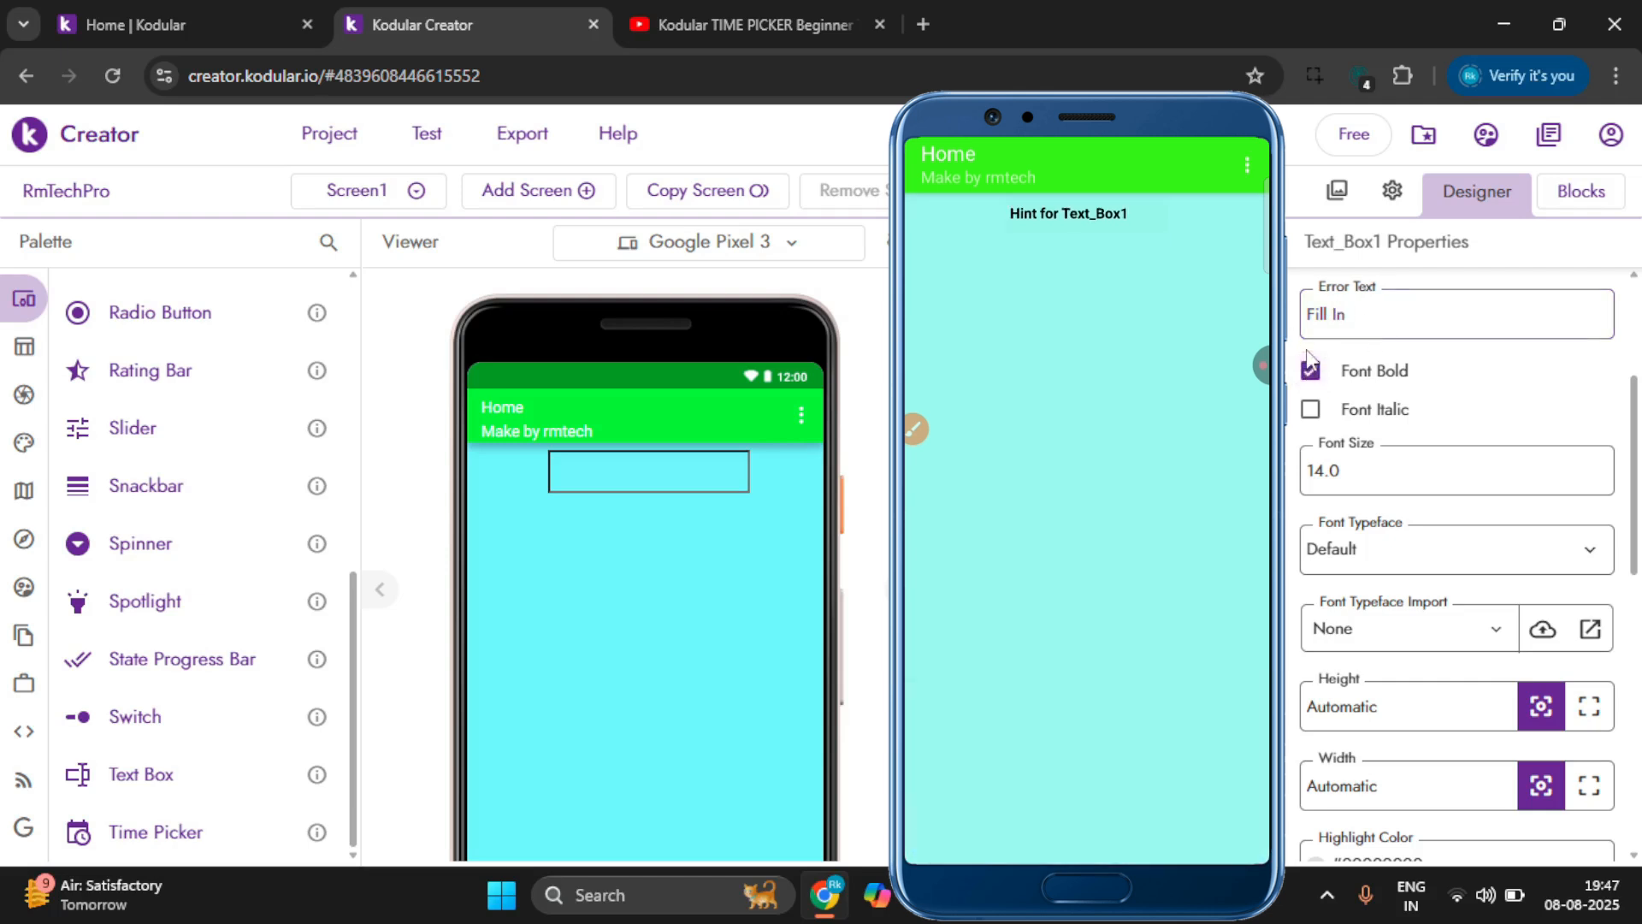
Test the bold font with the text "ngg" in the device's text box and erase it again.
text(ngg)
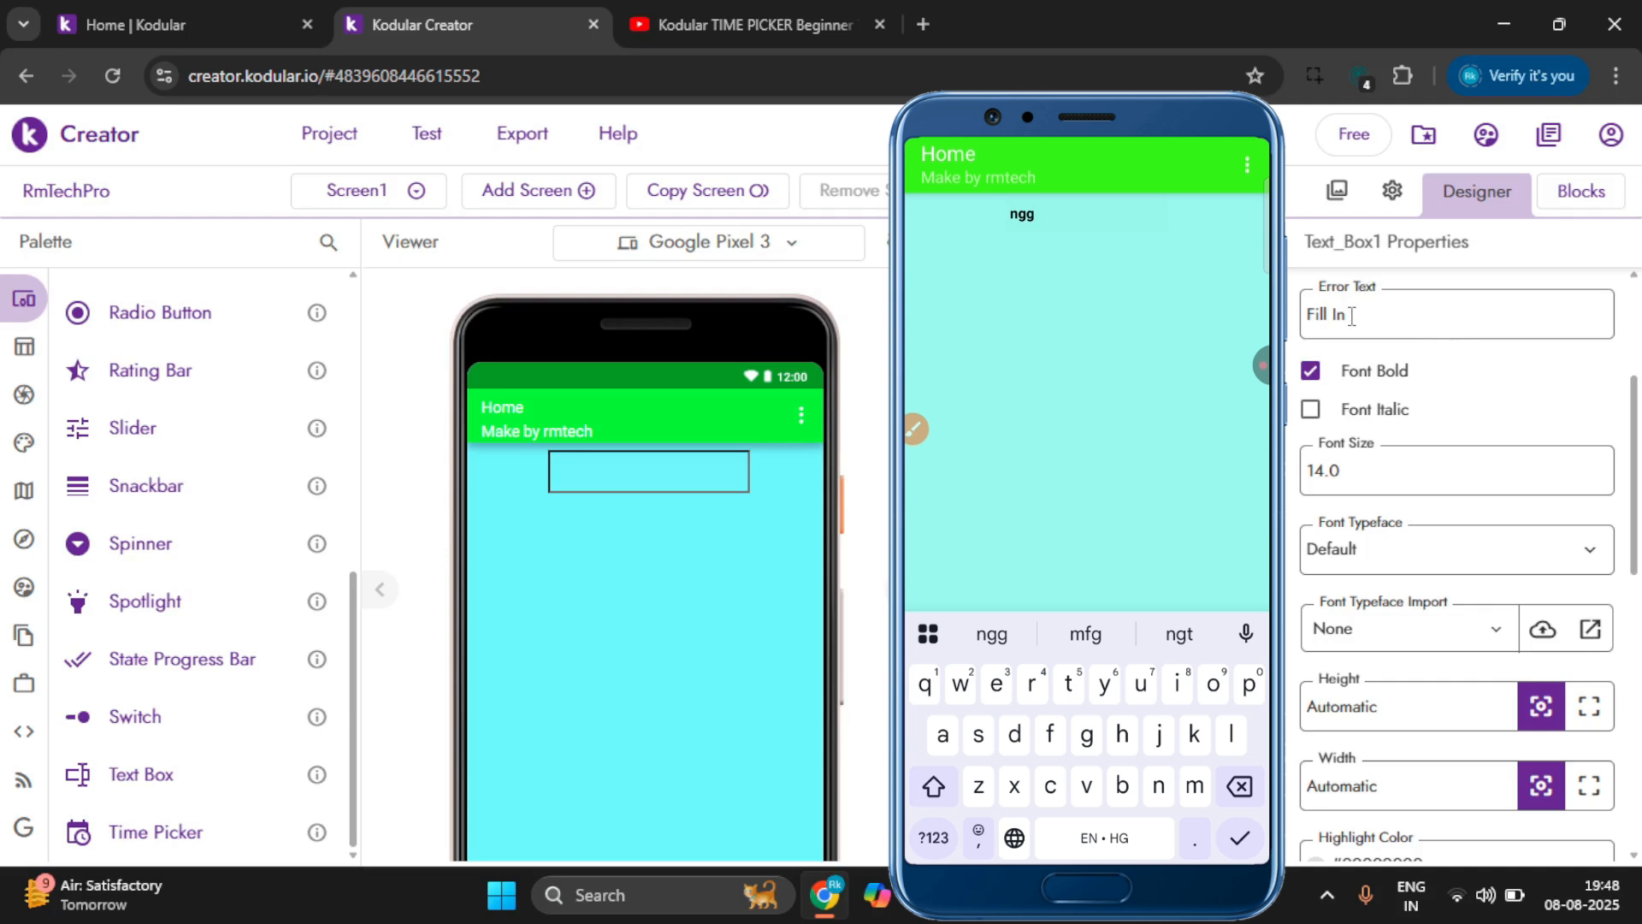
key(BackSpace)
key(BackSpace)
key(BackSpace)
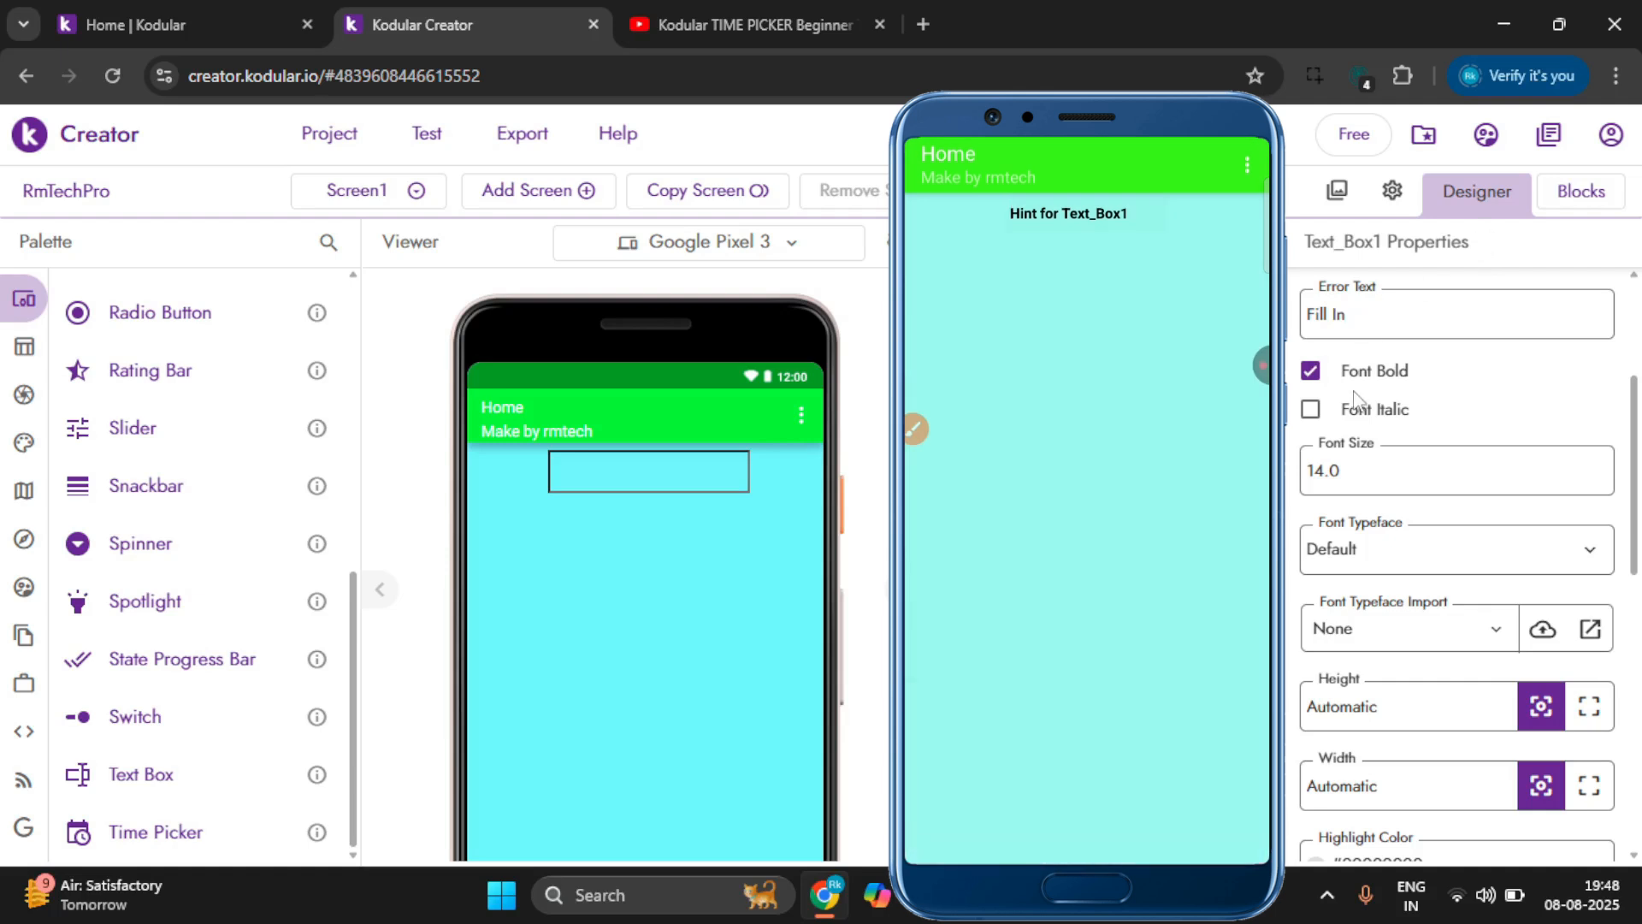
Set Text_Box1's font size to 25.
scroll(1357, 416, down, 1)
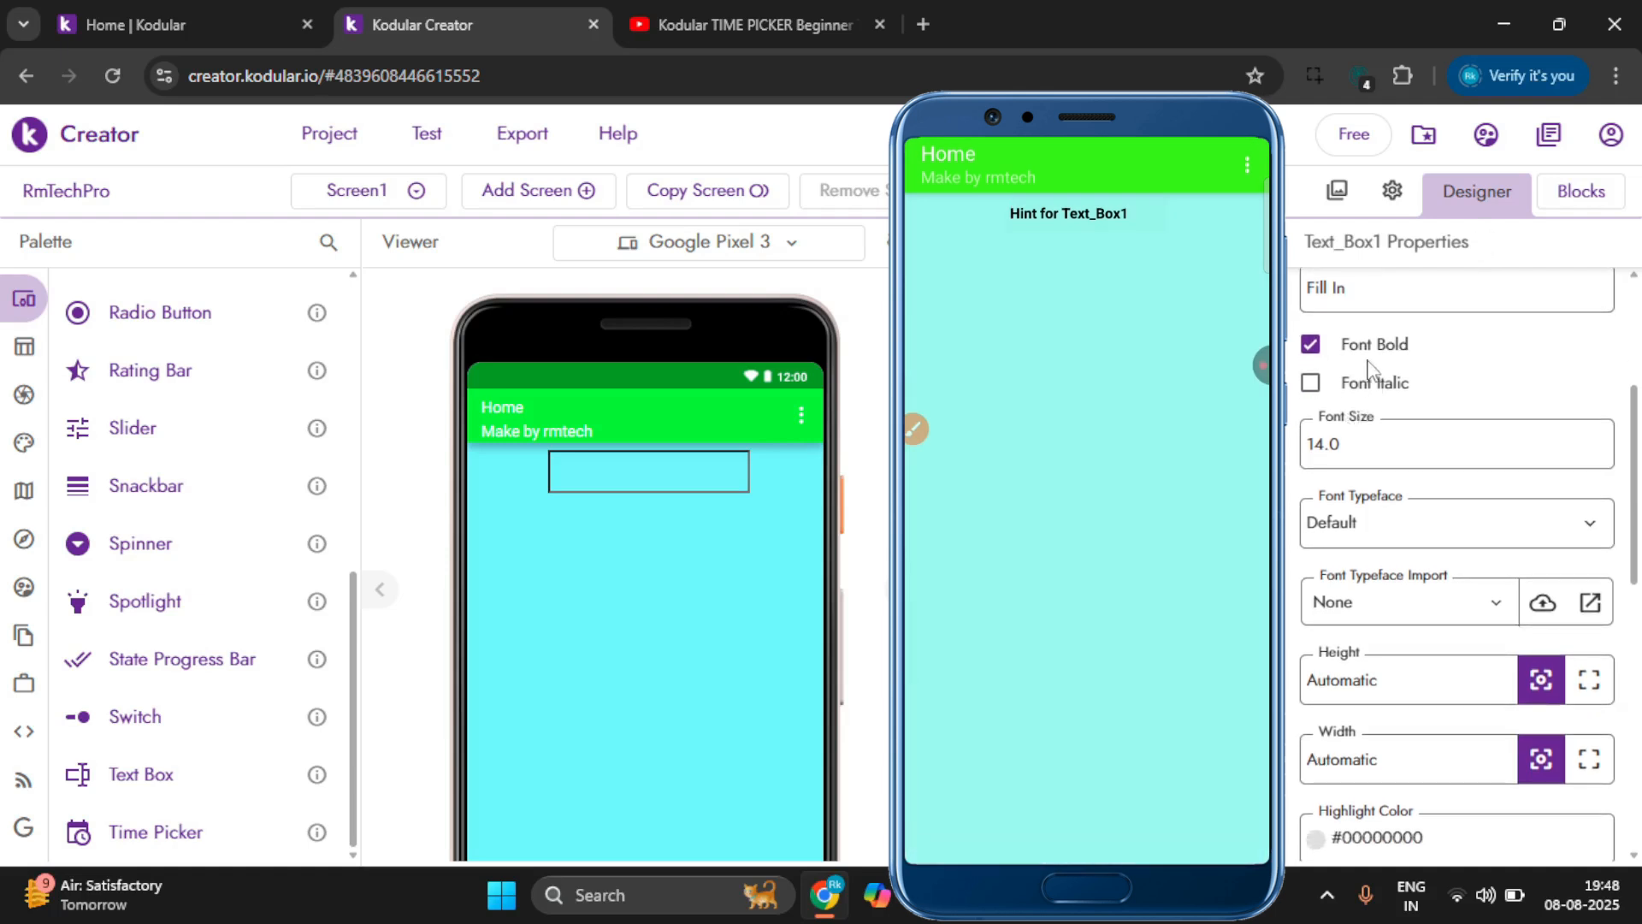
scroll(1356, 417, down, 1)
click(1356, 416)
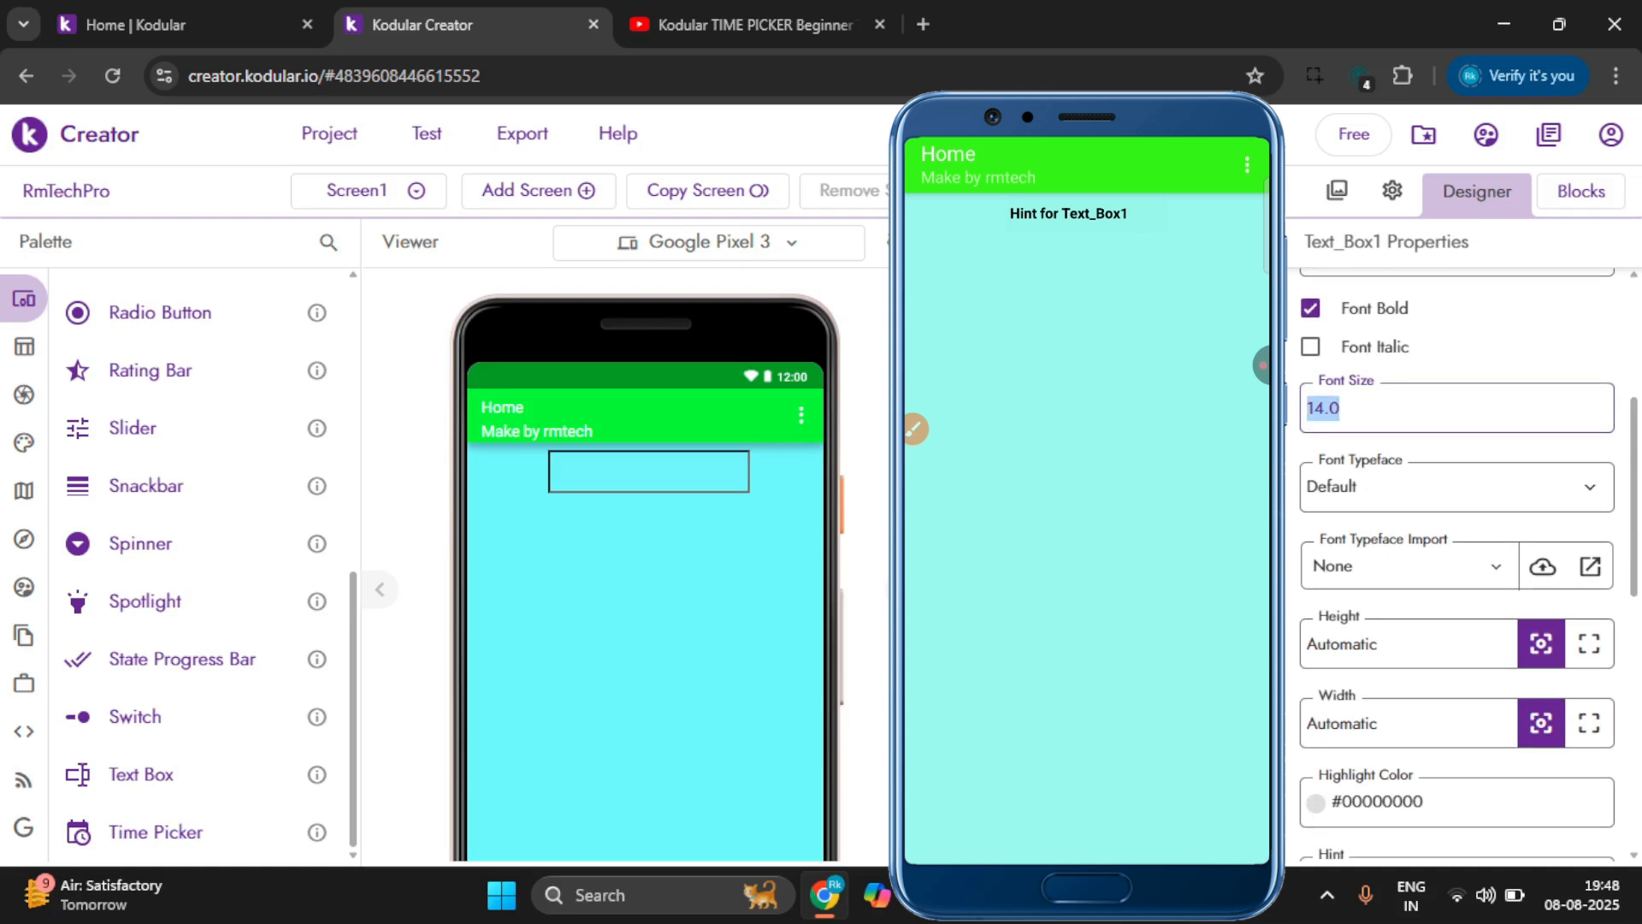
text(25)
click(1292, 445)
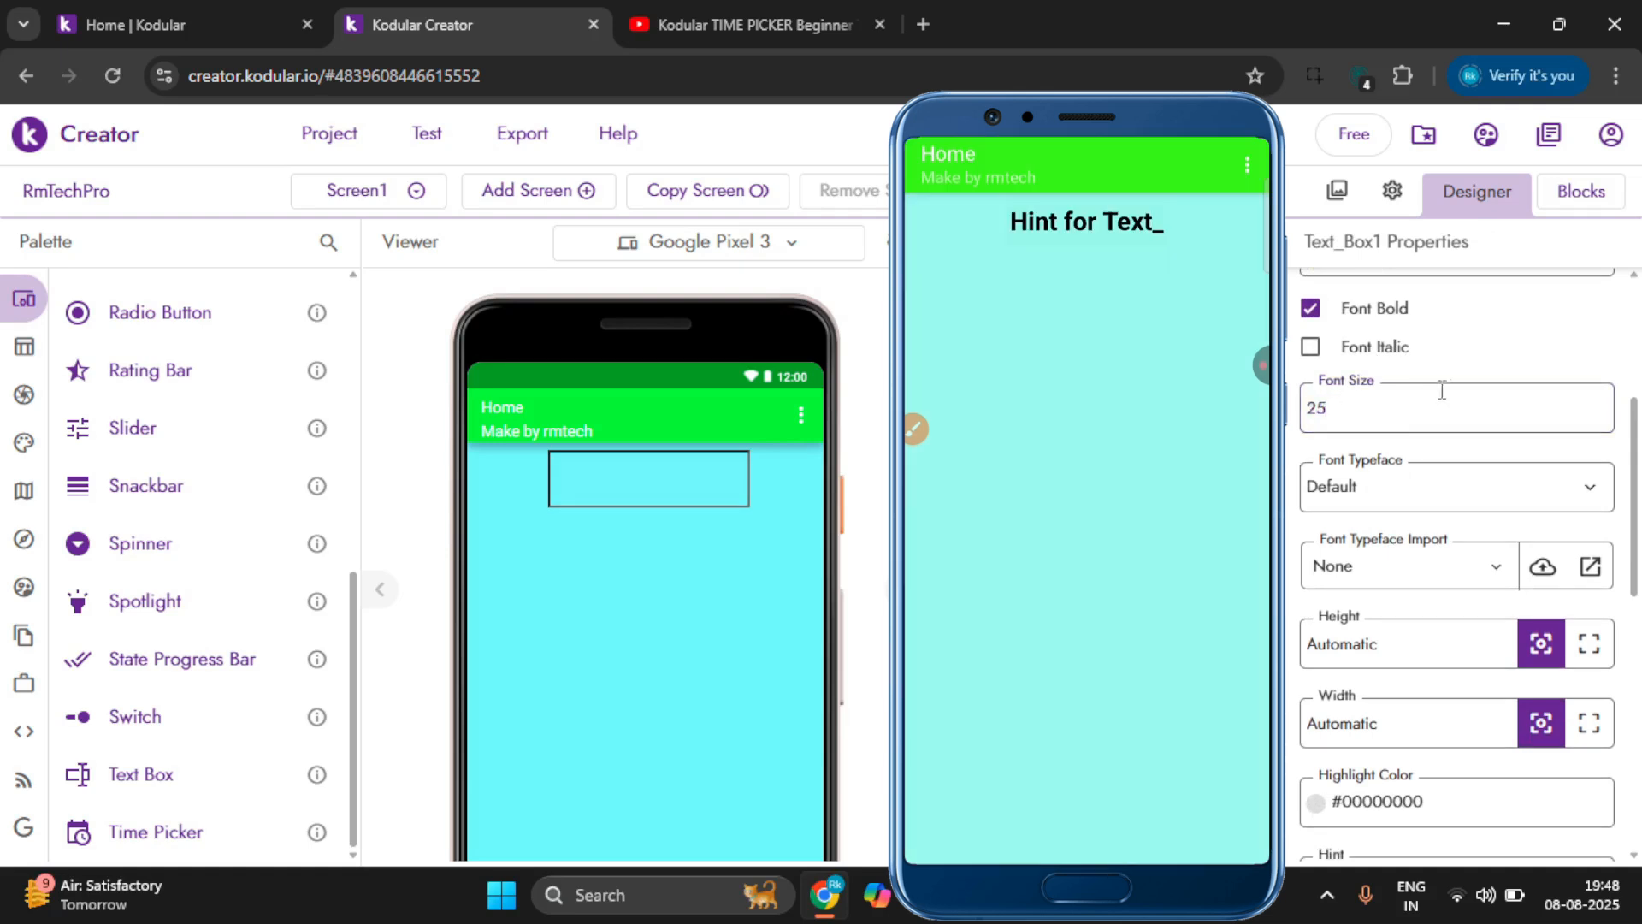
Set Text_Box1's height to Fill parent, and try a Fill parent width before returning it to Automatic.
scroll(1386, 496, down, 1)
scroll(1387, 503, down, 1)
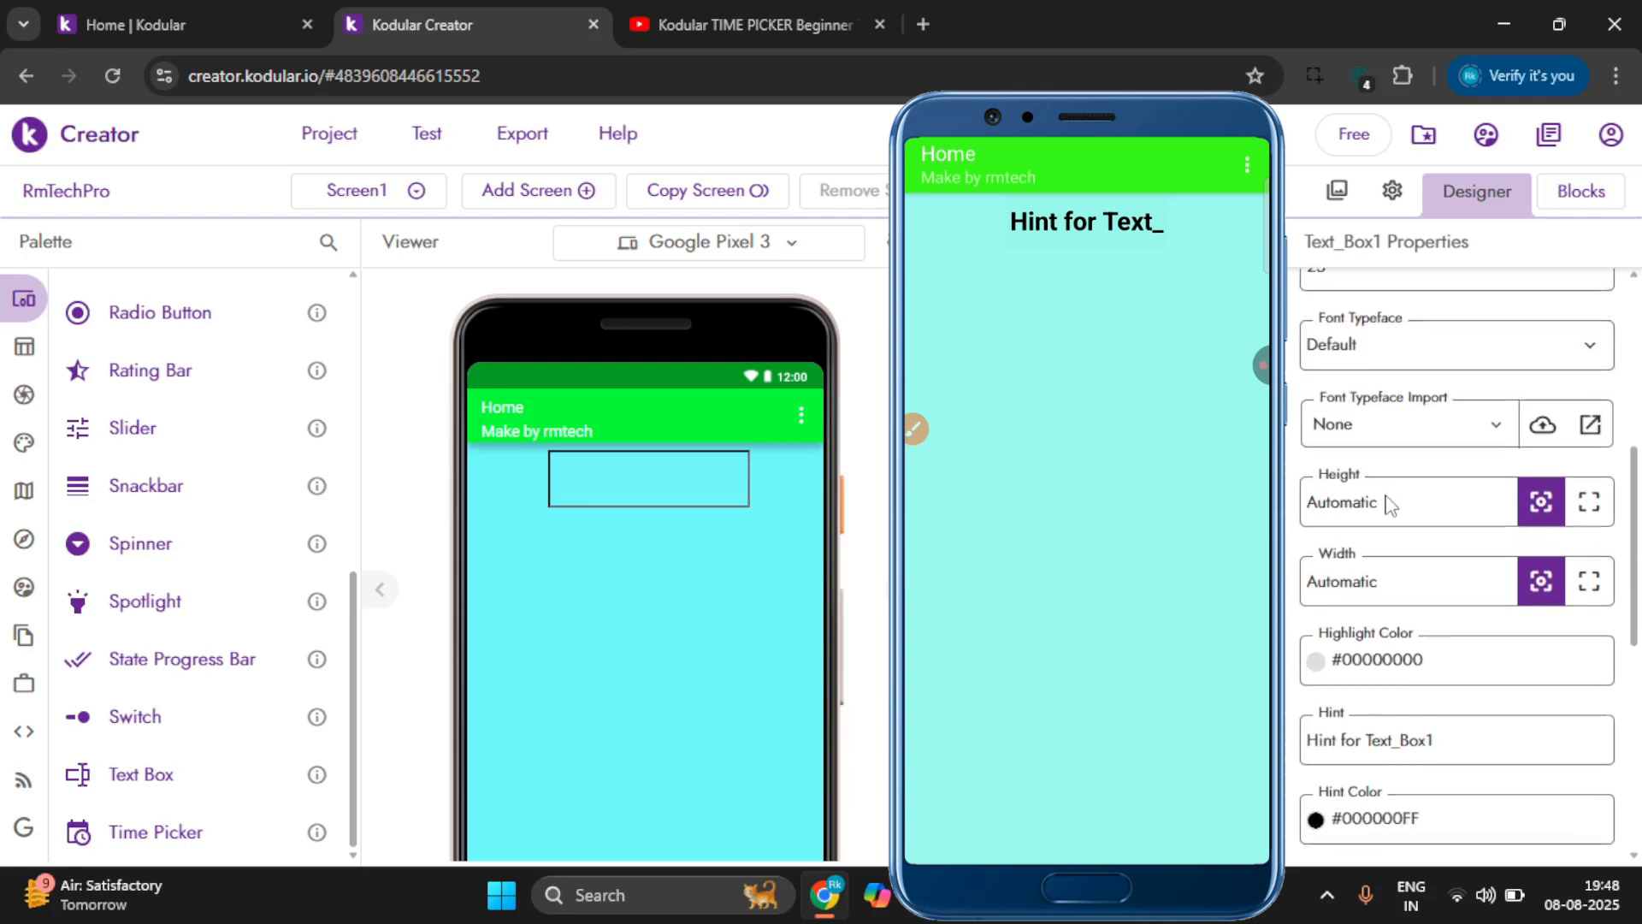
scroll(1387, 494, up, 5)
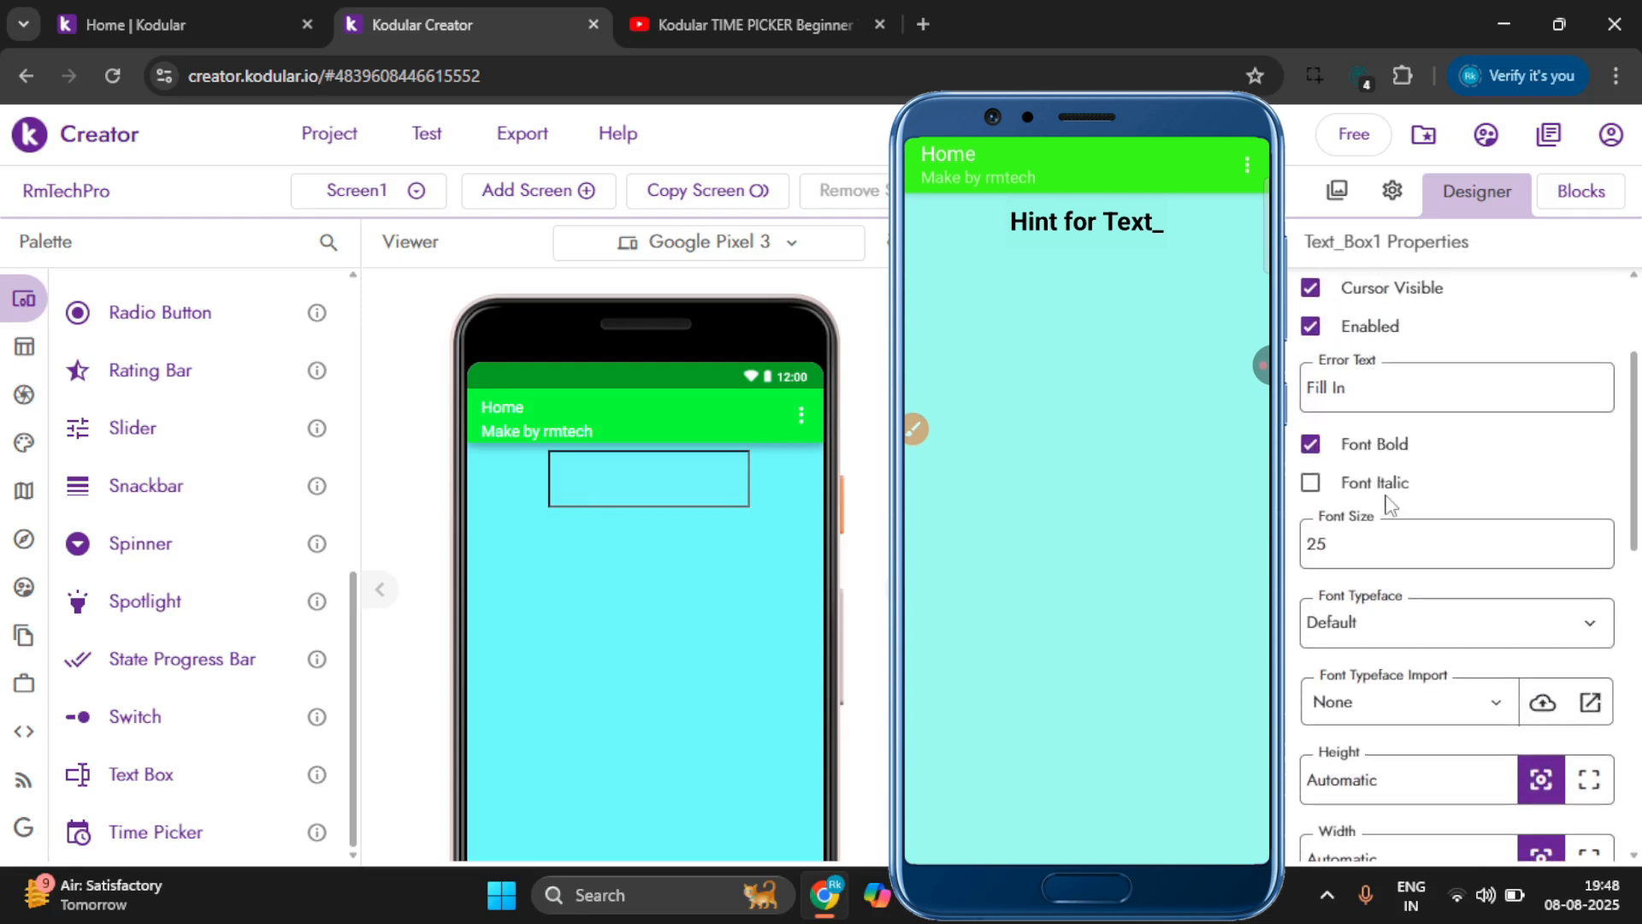
scroll(1389, 484, down, 1)
scroll(1389, 485, down, 1)
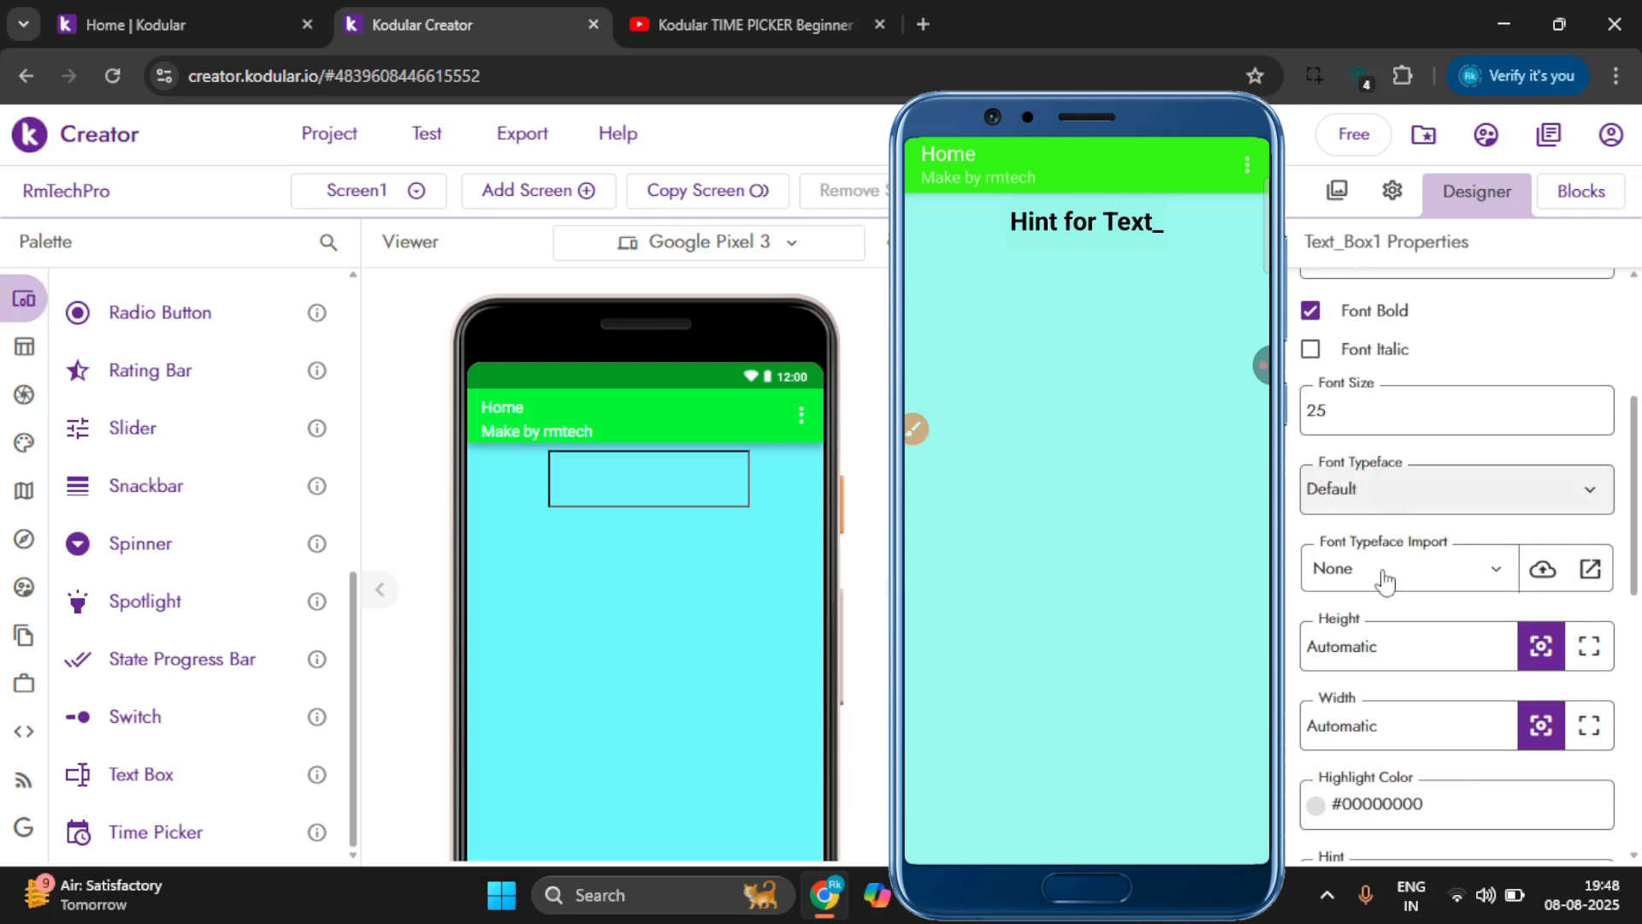
scroll(1377, 513, down, 3)
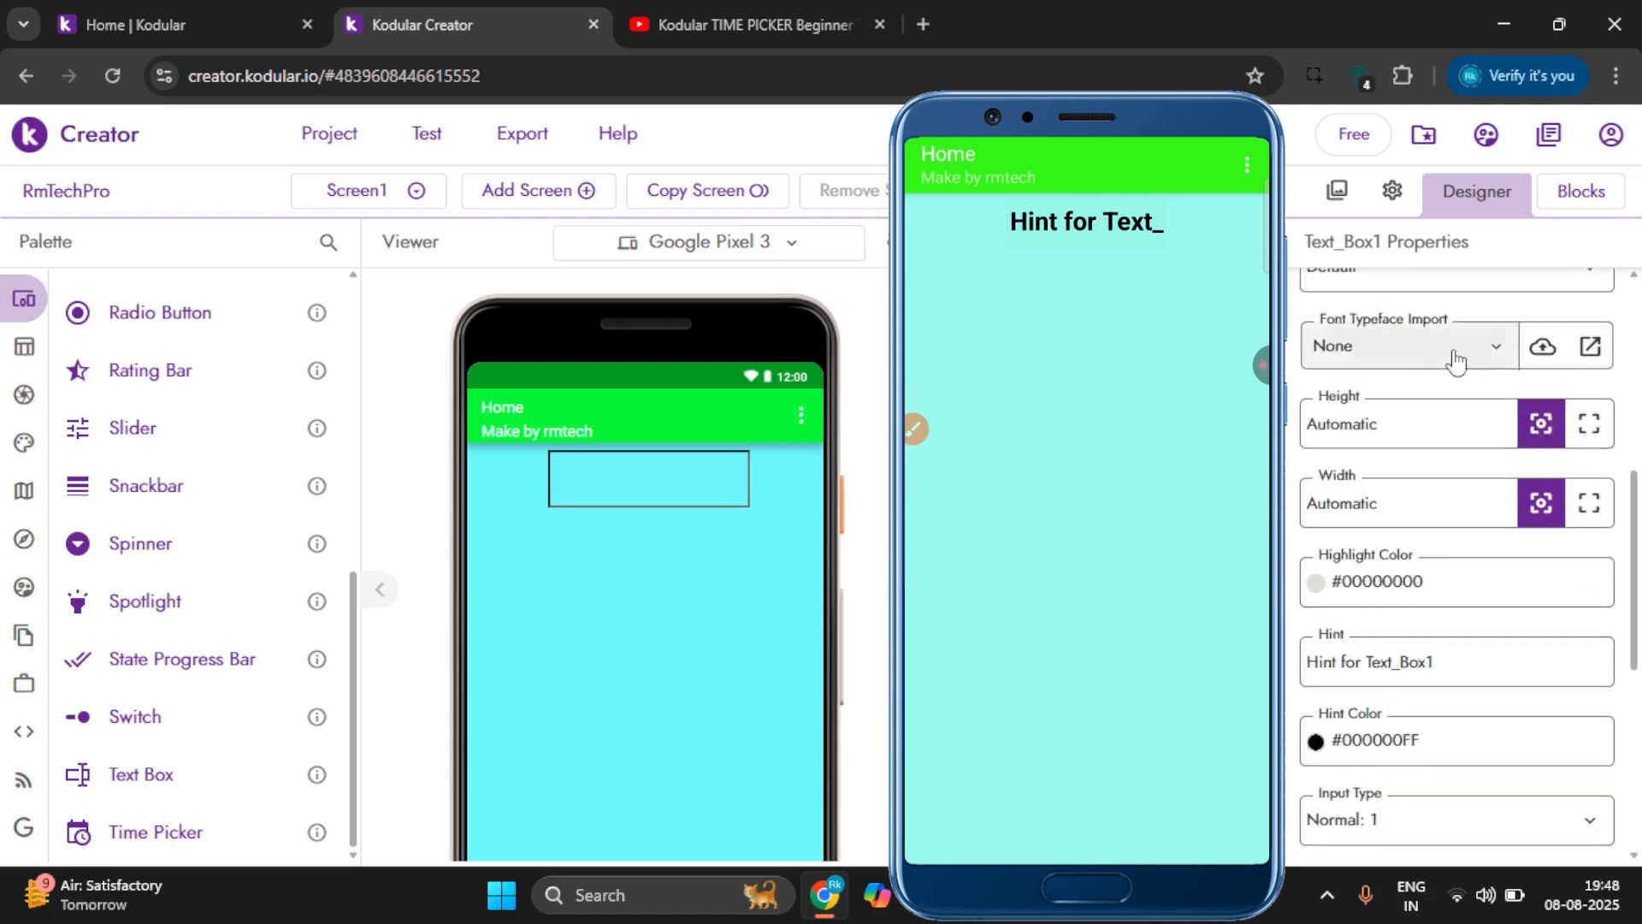
scroll(1369, 453, down, 2)
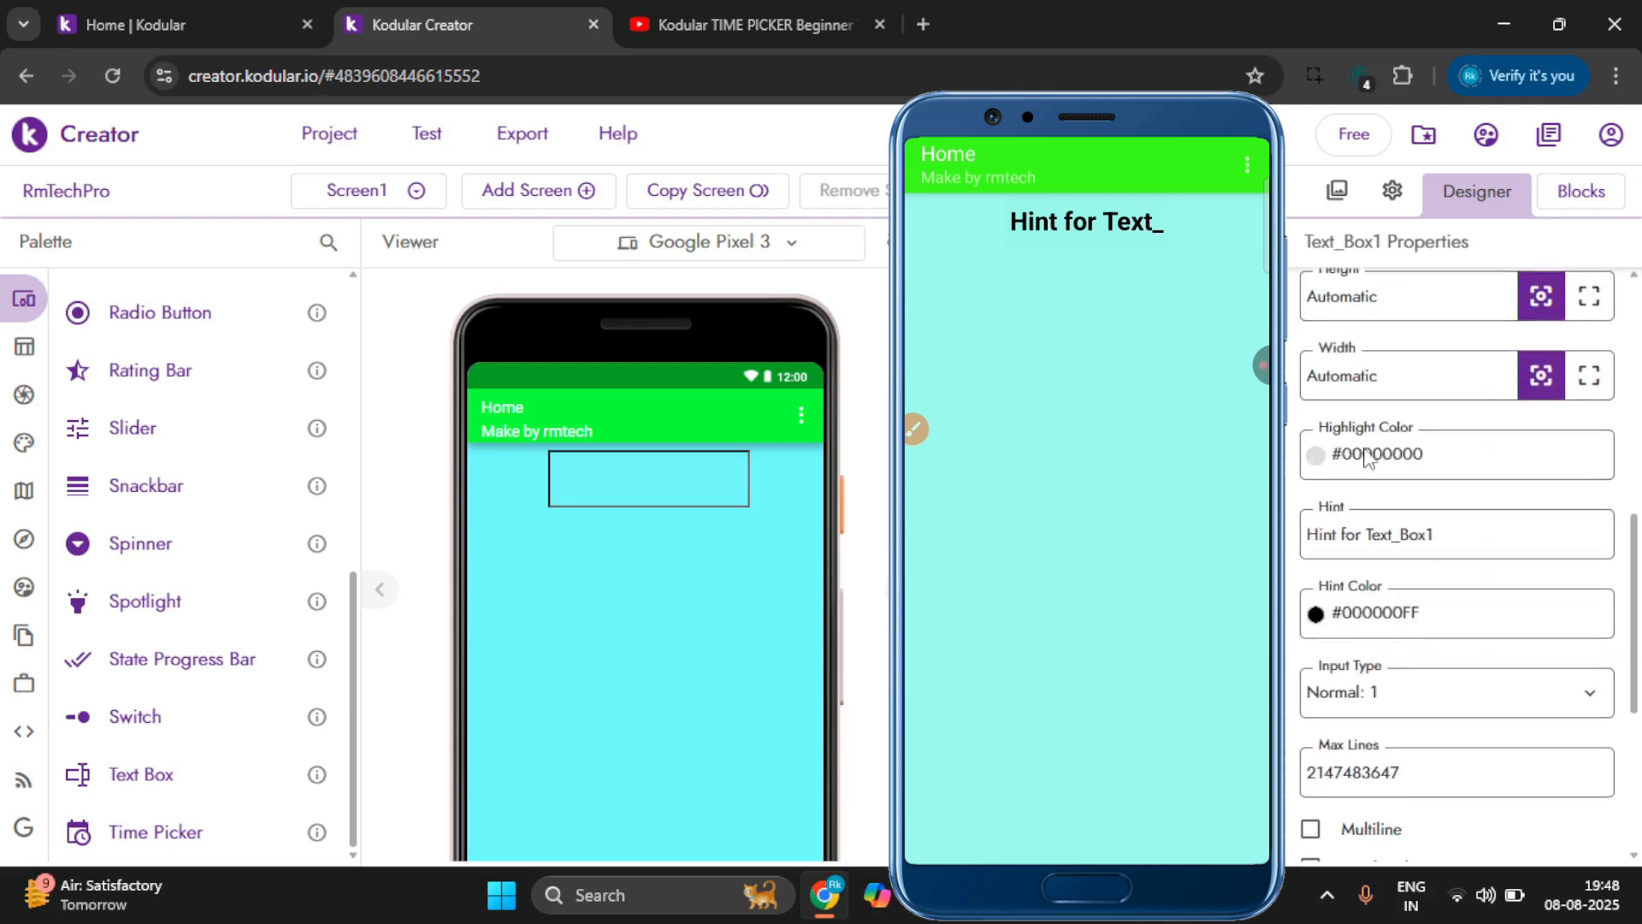
click(1589, 299)
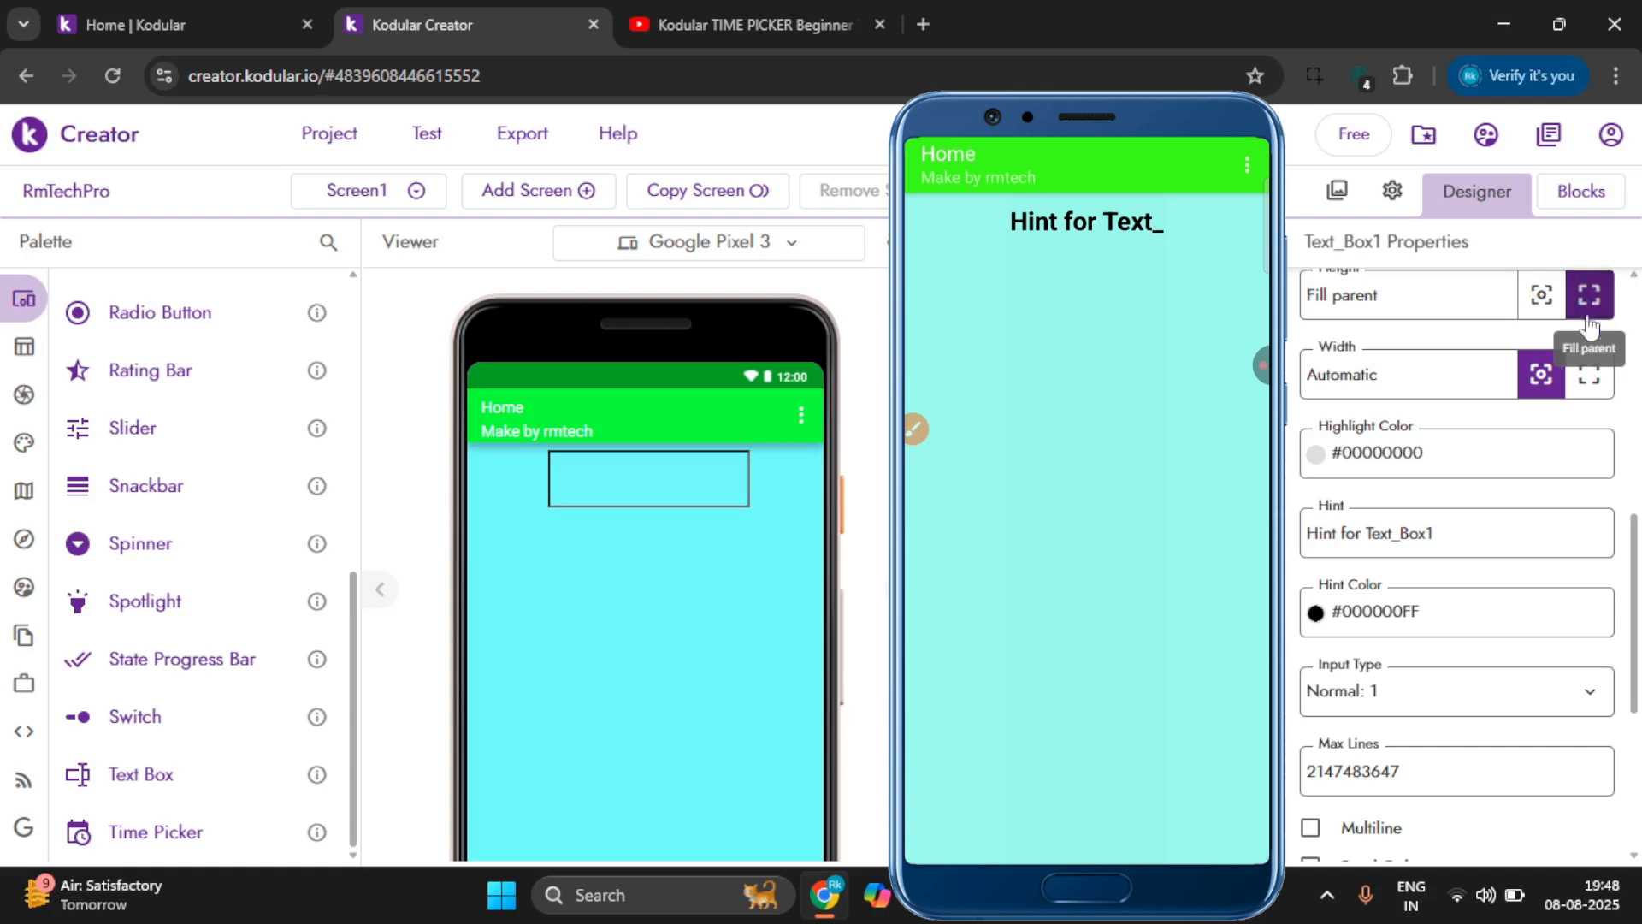
click(1589, 378)
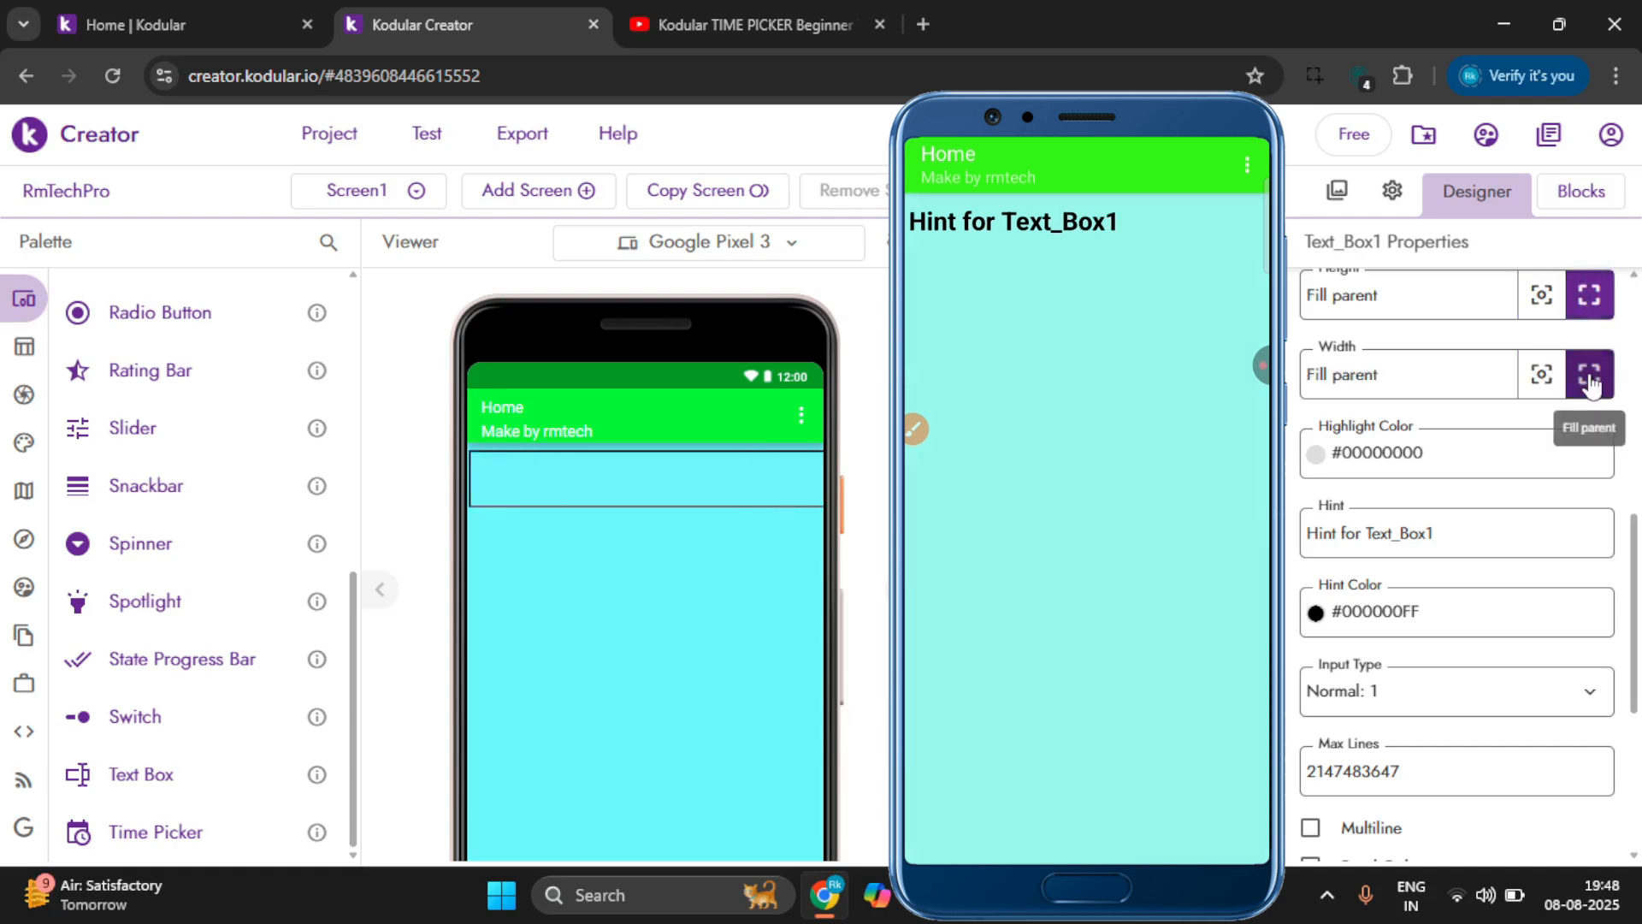
click(1547, 381)
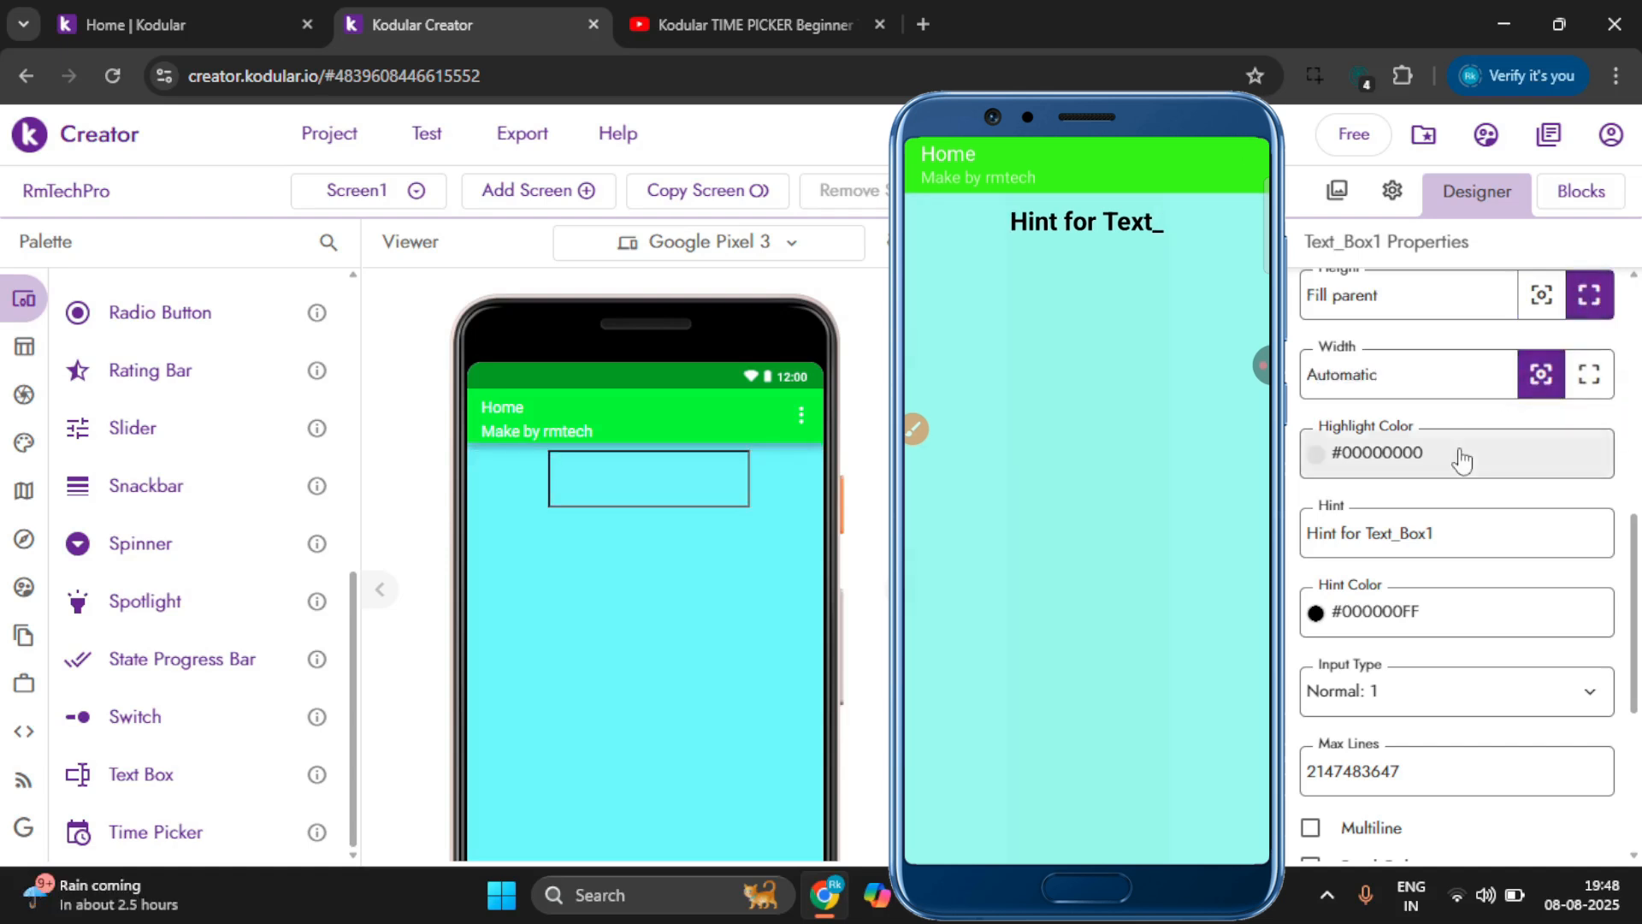
Set Text_Box1's highlight color to semi-transparent green, #57F605B1, and test it by selecting the text "mfgkgk" on the device.
scroll(1459, 453, down, 1)
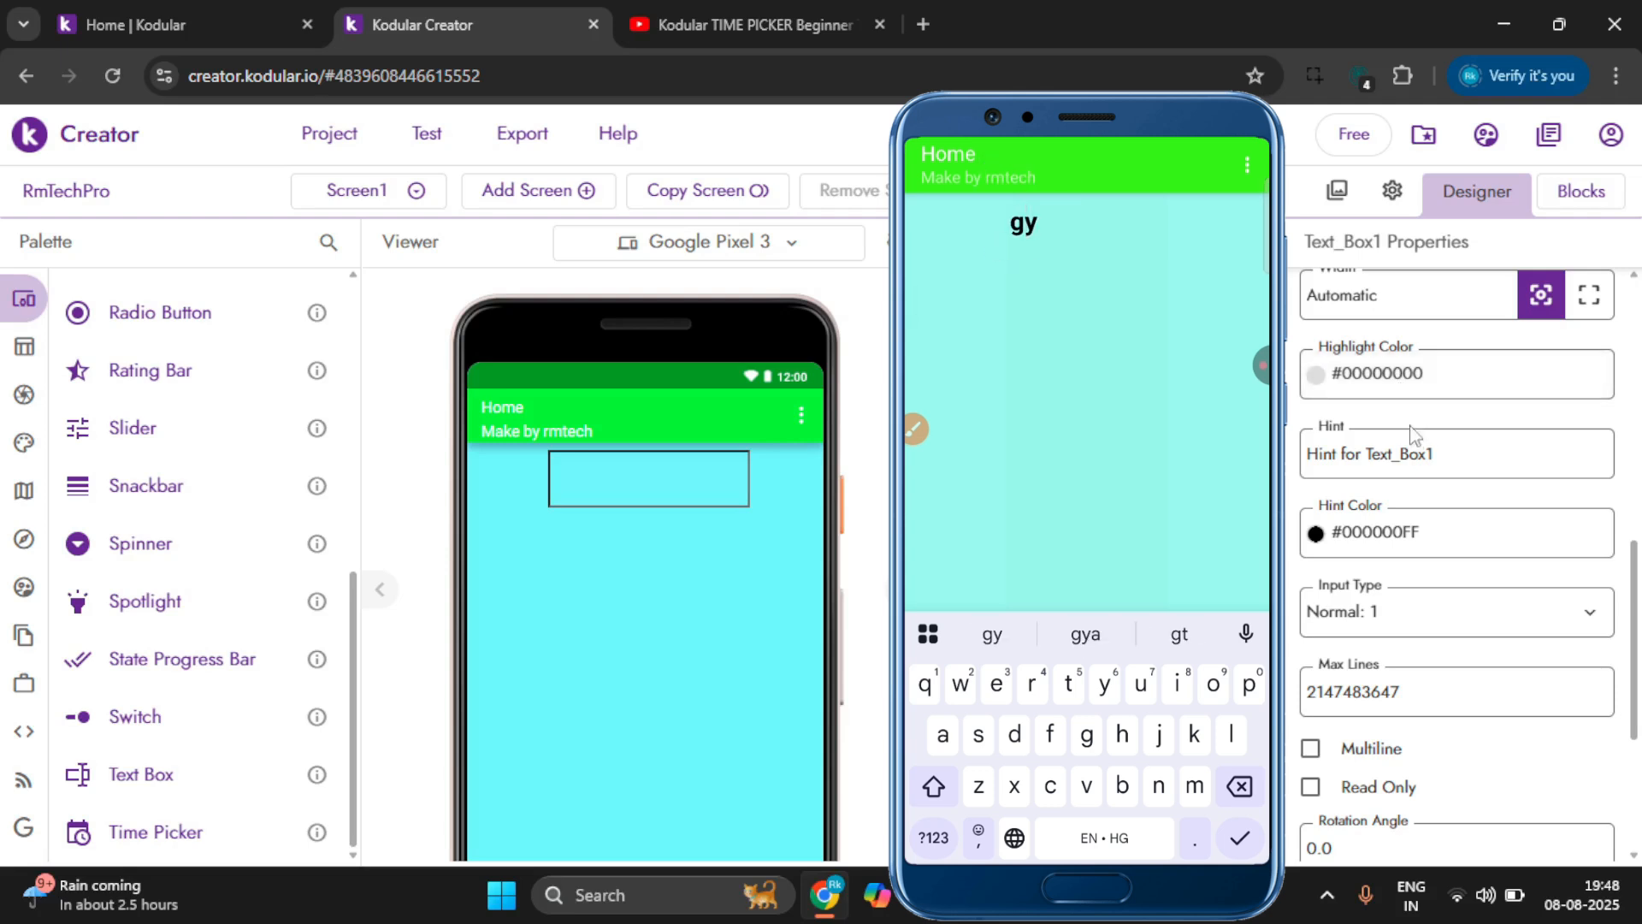
click(1403, 385)
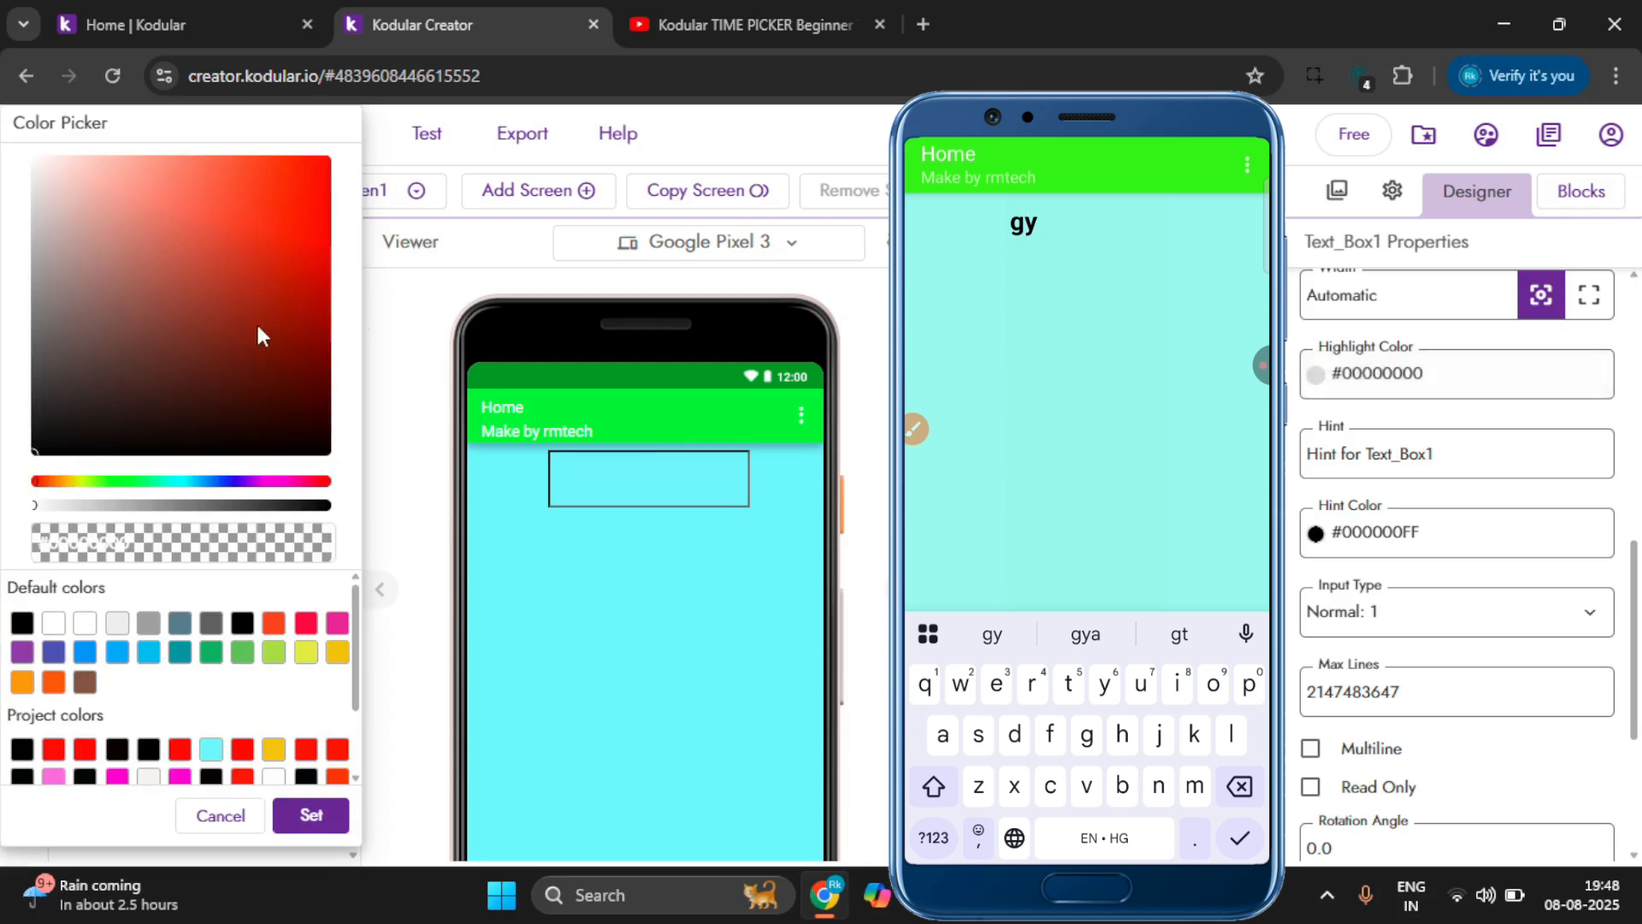
drag(298, 186, 325, 164)
click(116, 481)
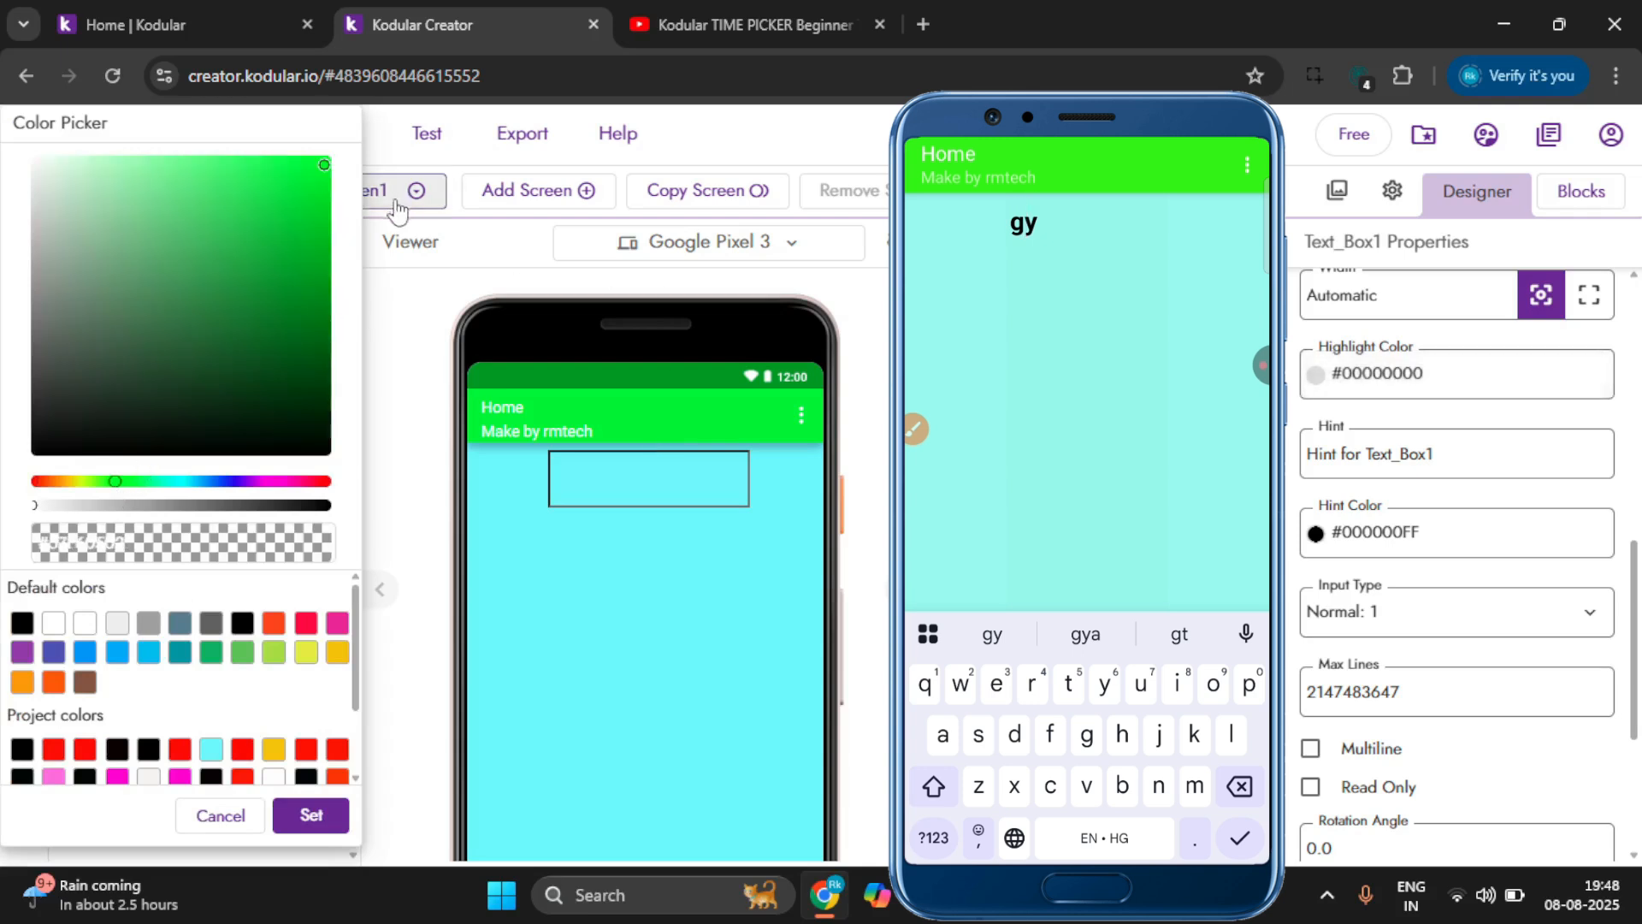
click(174, 504)
click(239, 504)
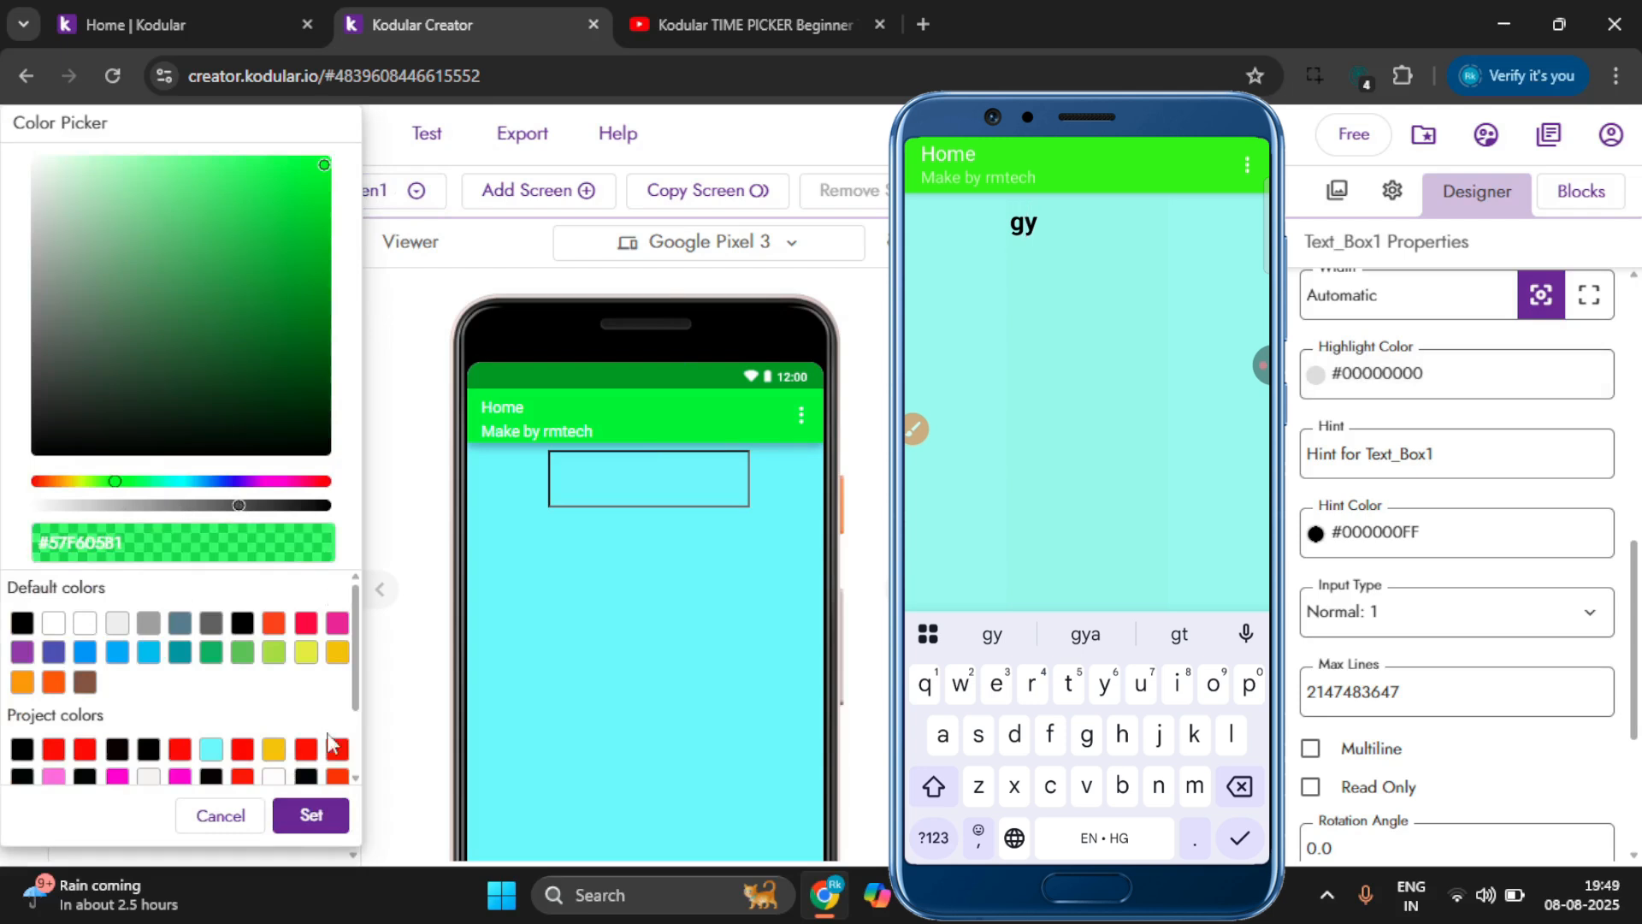
click(310, 815)
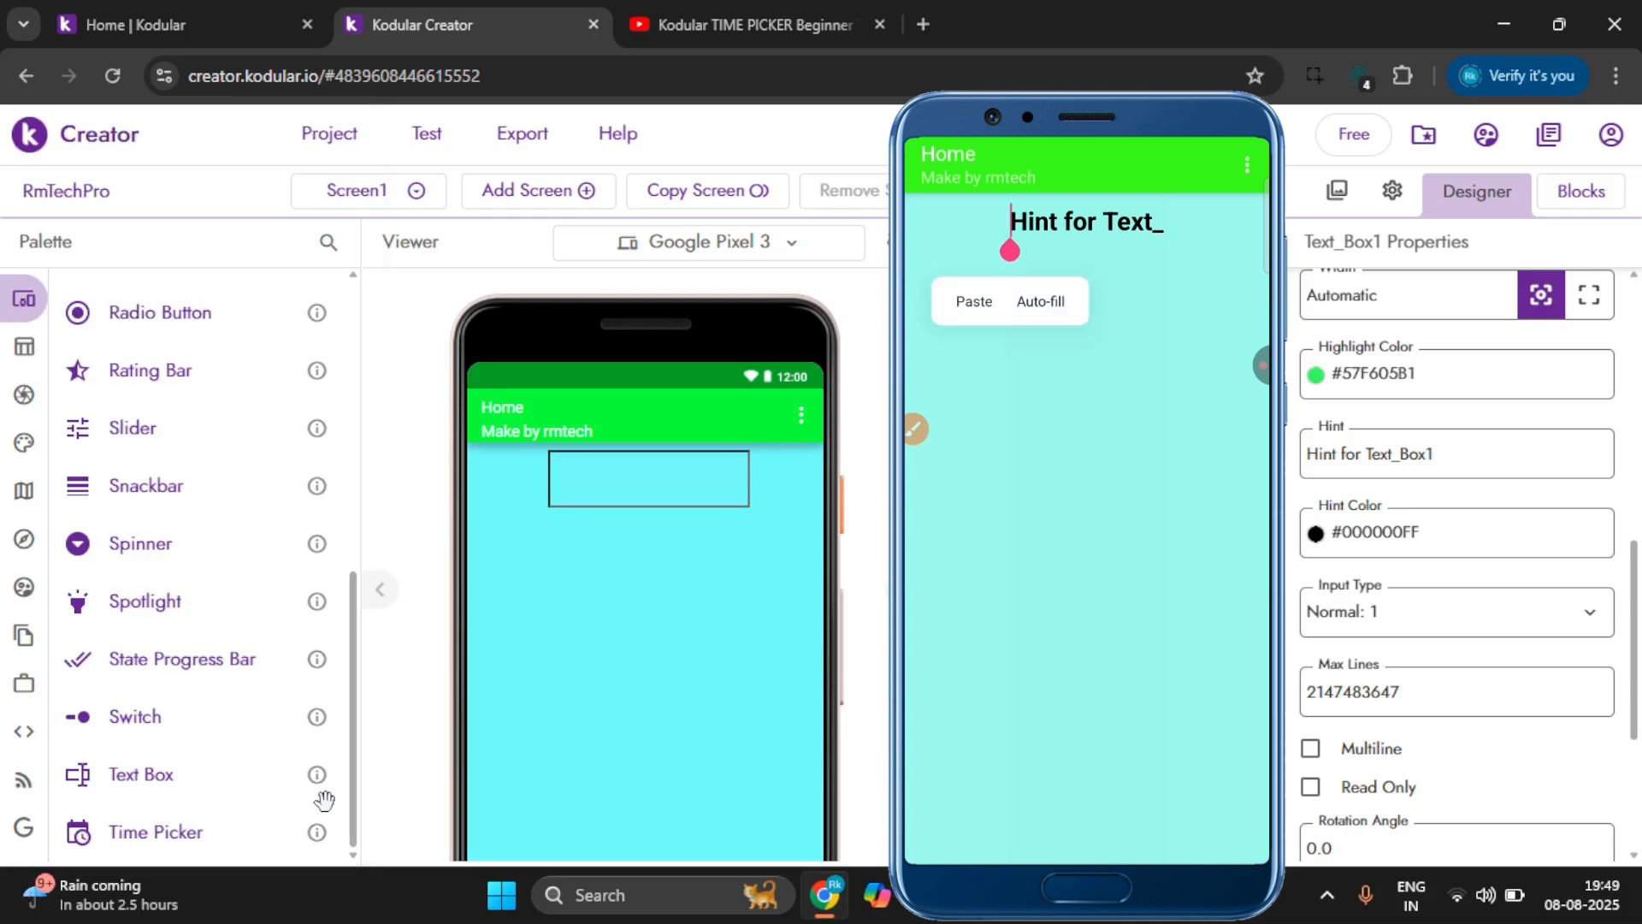
text(mfgkgk)
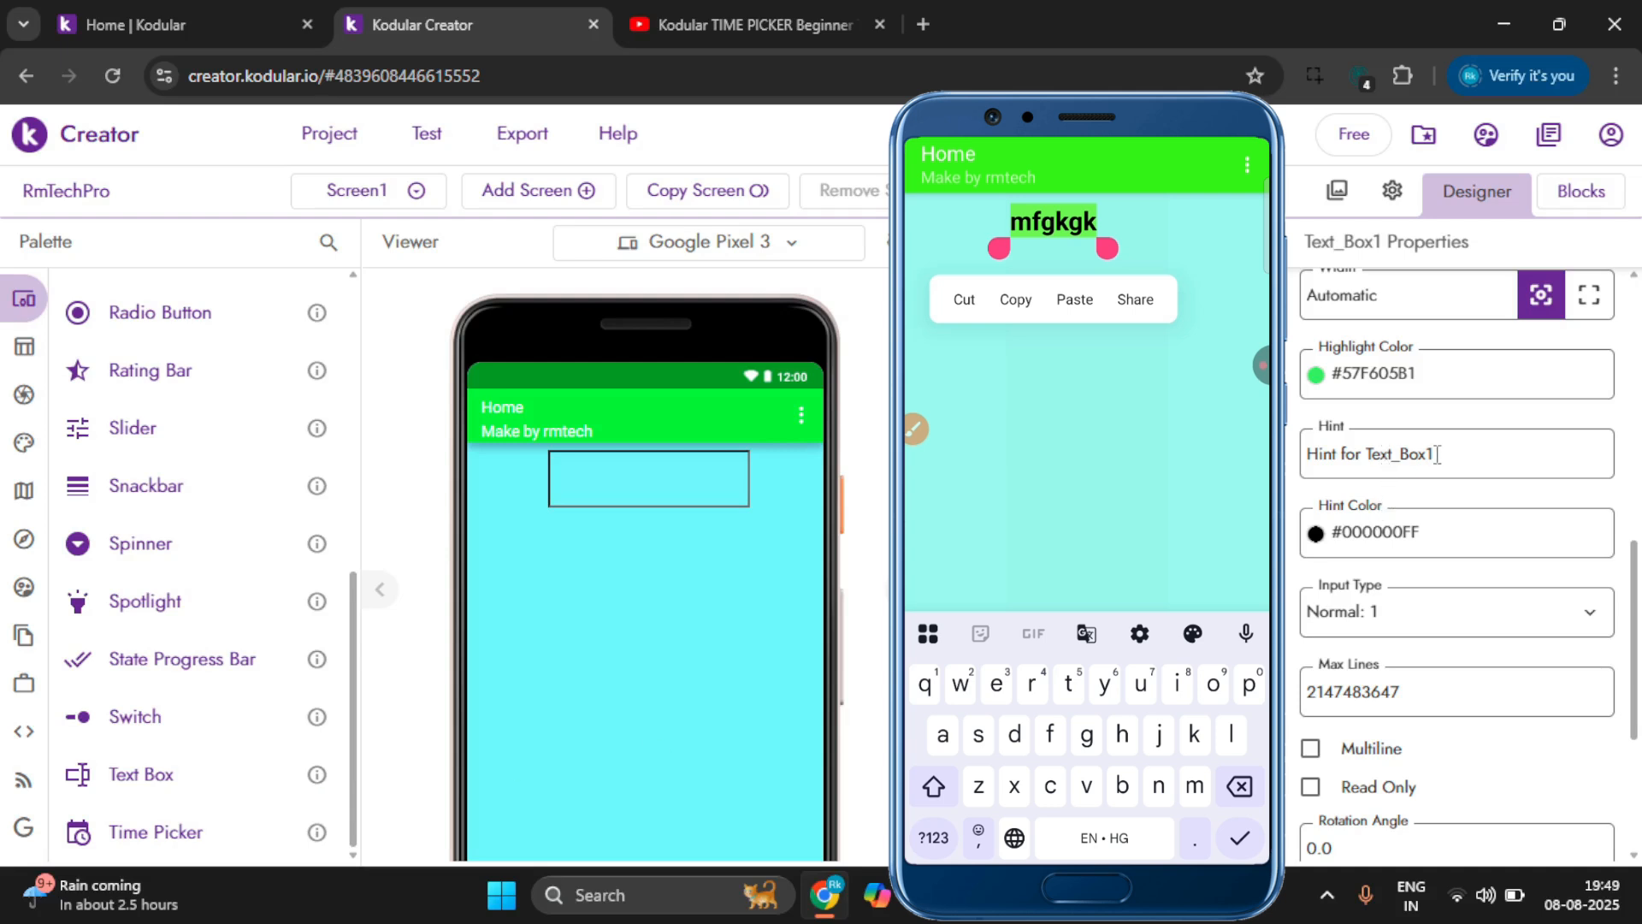
Replace Text_Box1's hint with "Product name".
drag(1438, 455, 1289, 462)
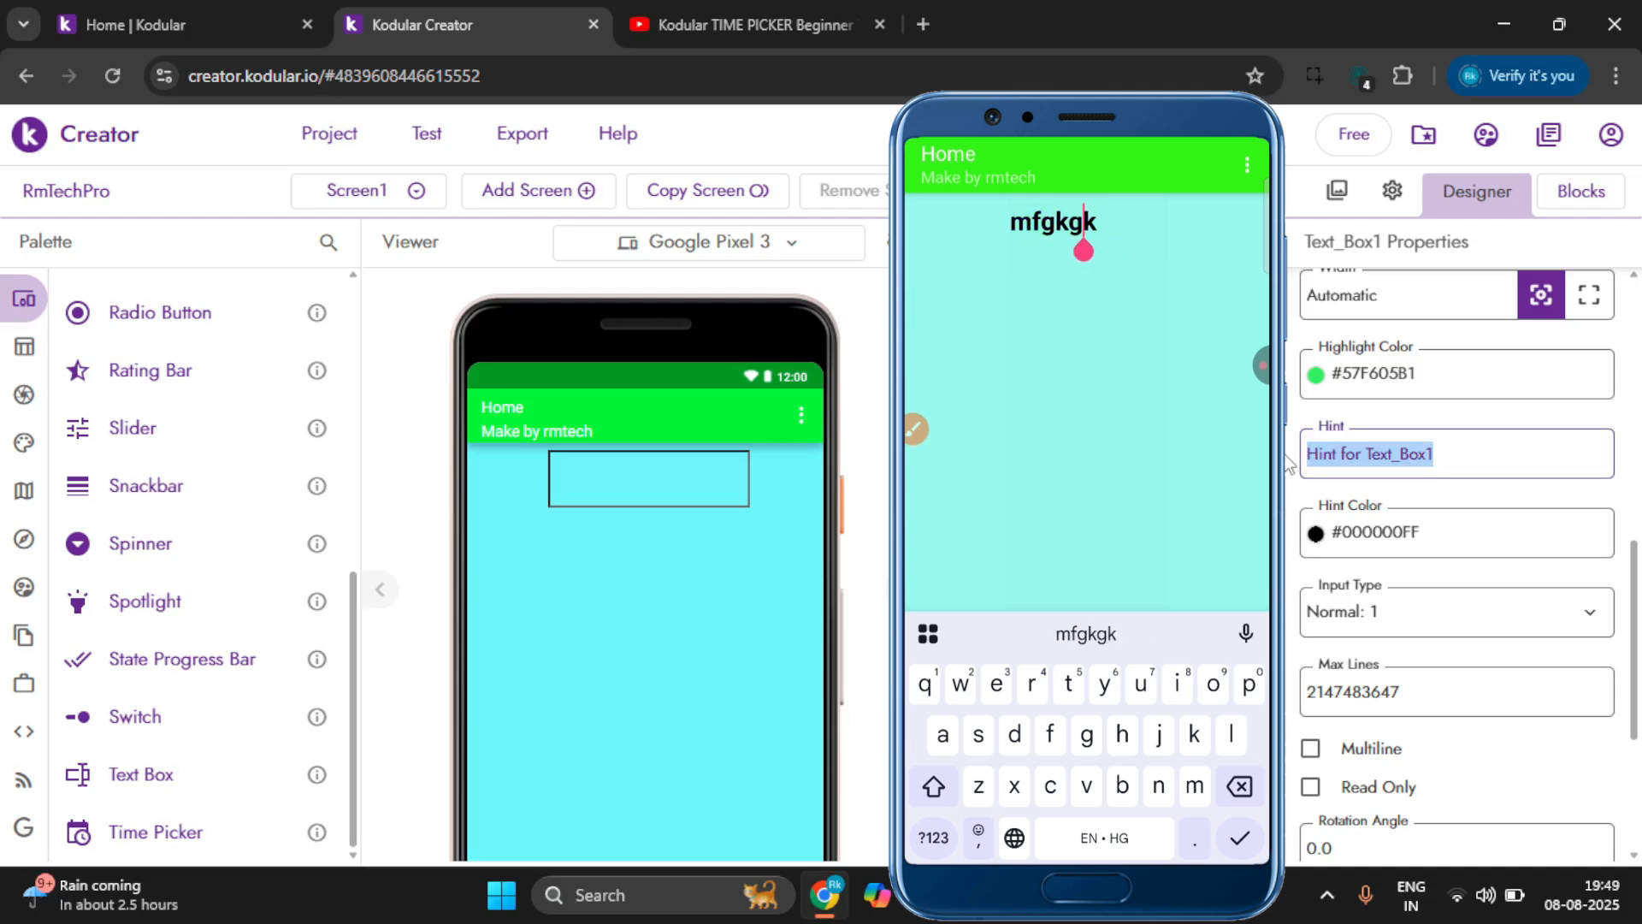
text(P)
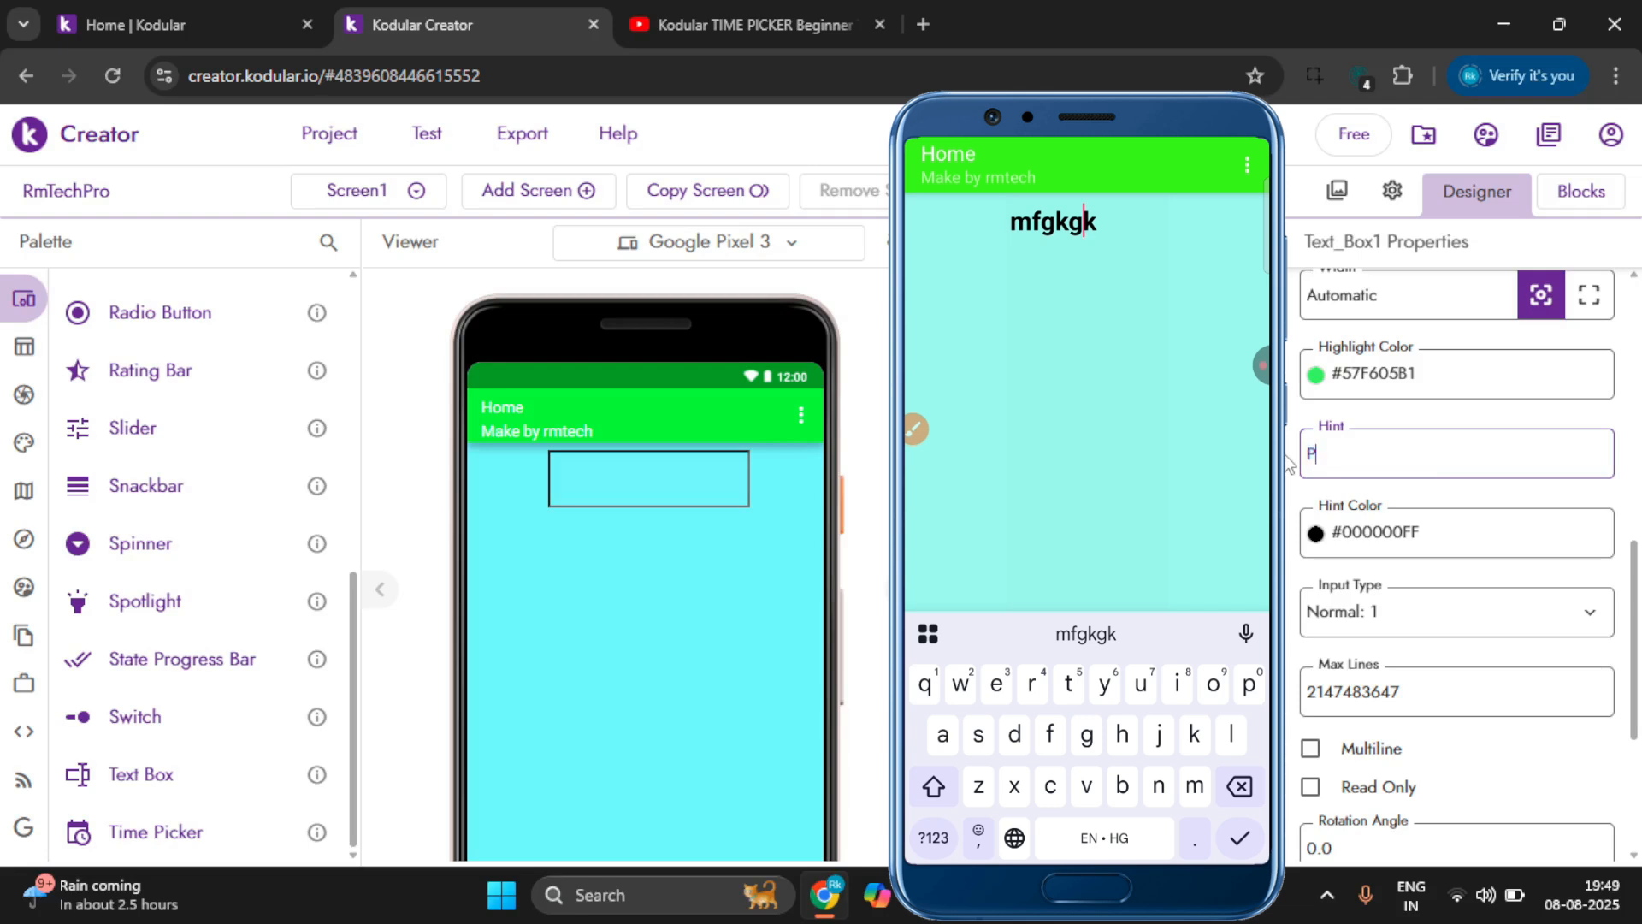
text(roduct name)
click(1384, 427)
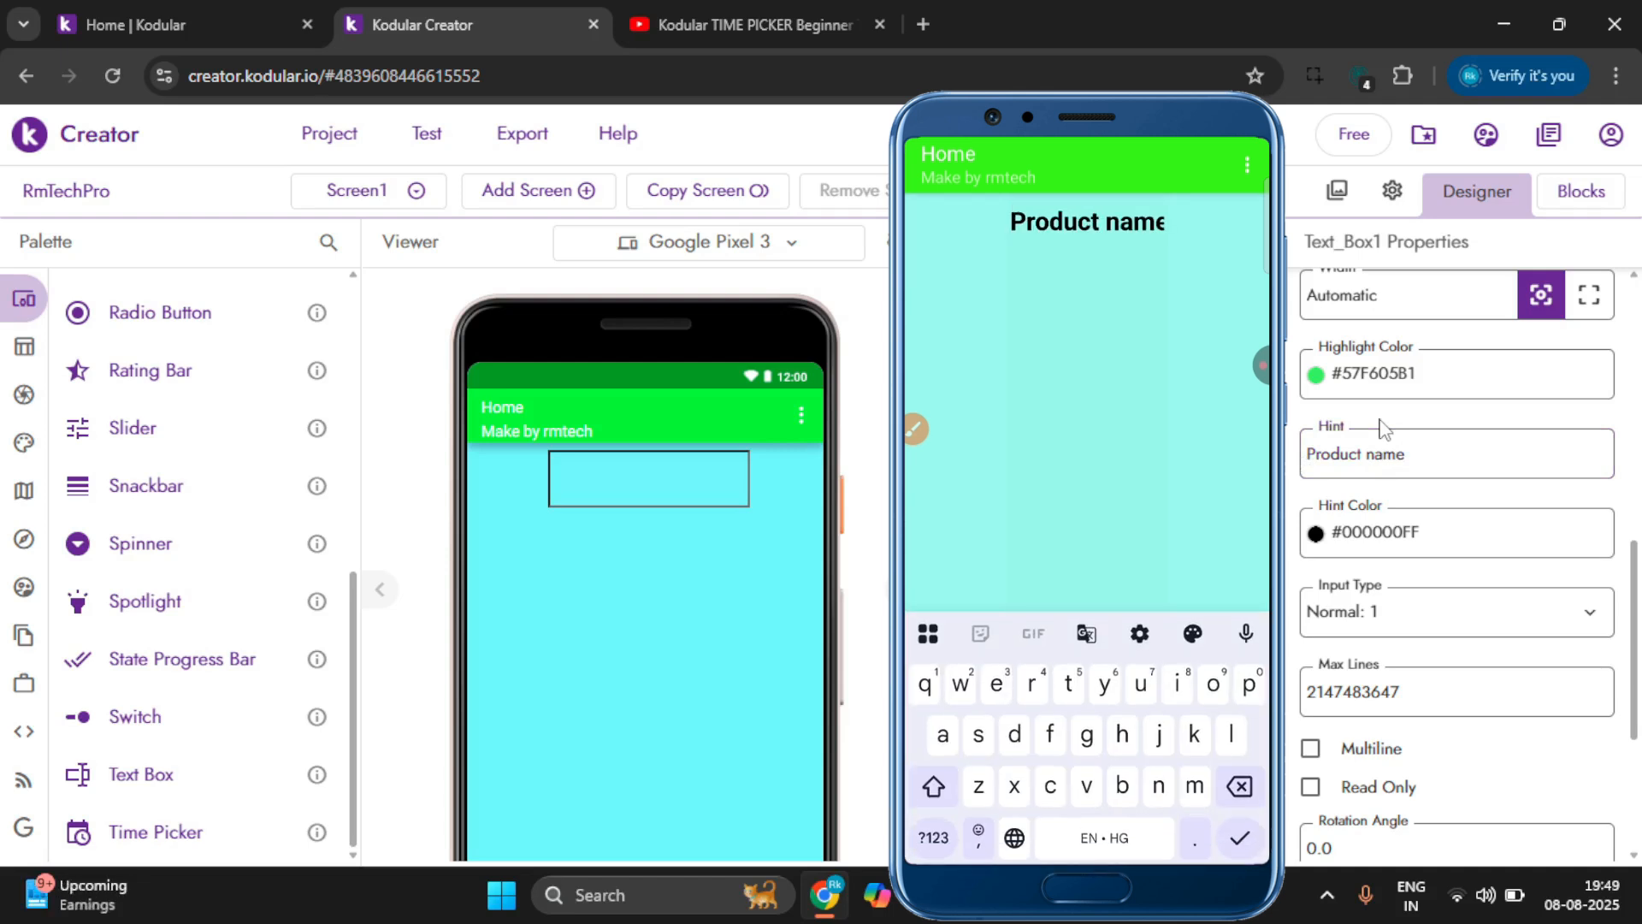
Return Text_Box1's height to Automatic.
scroll(1568, 359, up, 2)
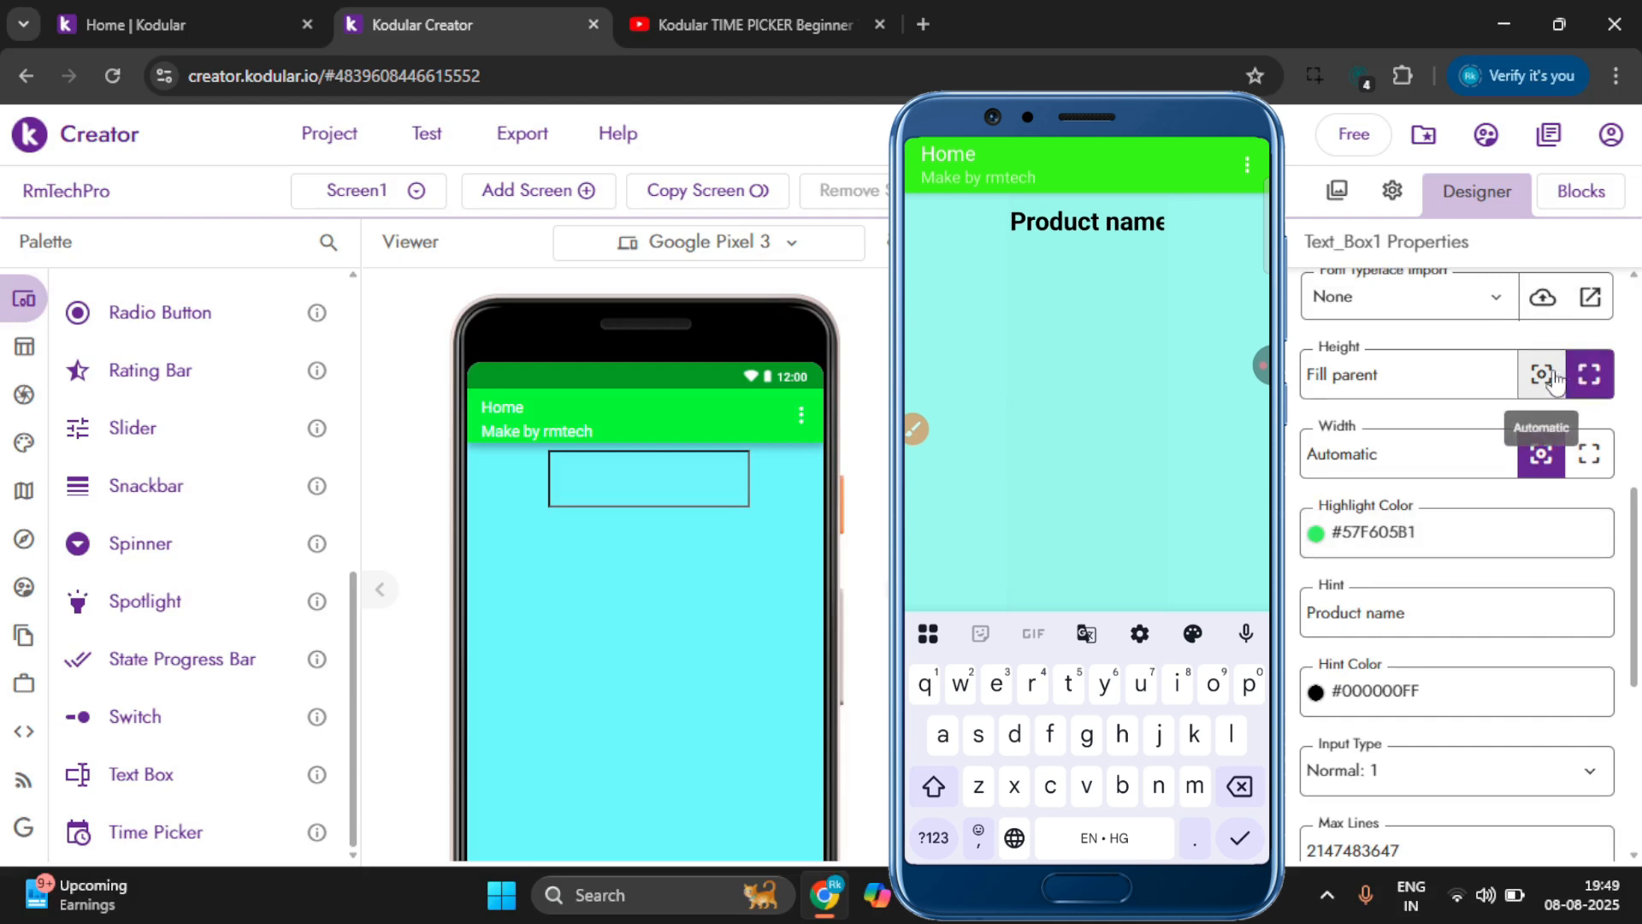
click(1552, 378)
scroll(1387, 572, down, 2)
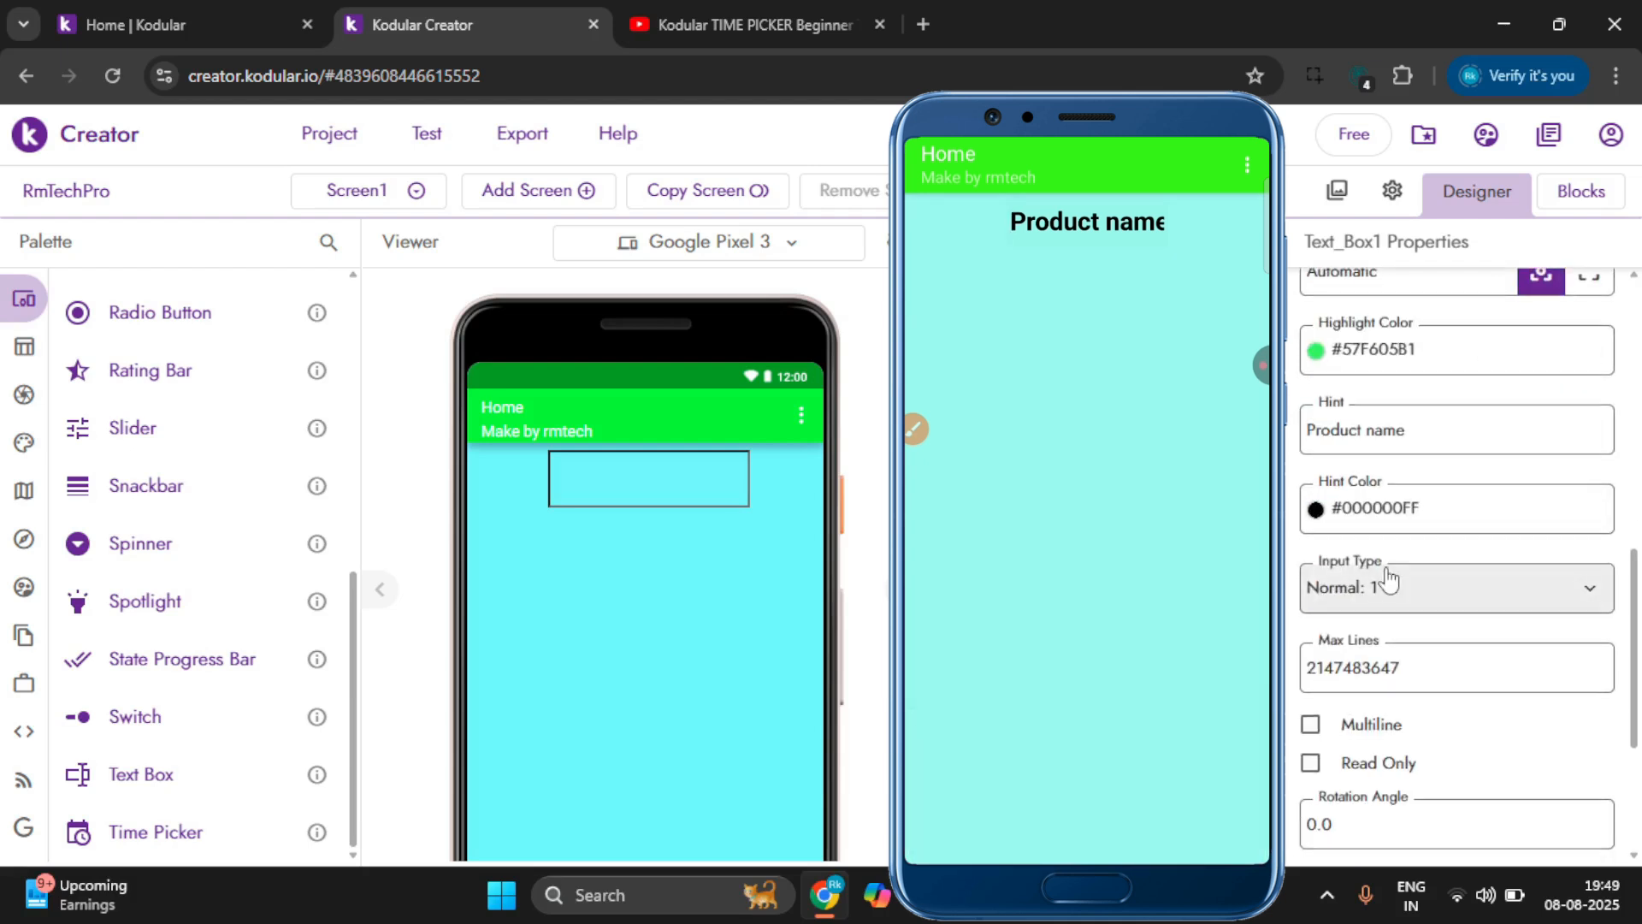
Set Text_Box1's hint color to red, #FF0D05FE.
scroll(1387, 580, down, 1)
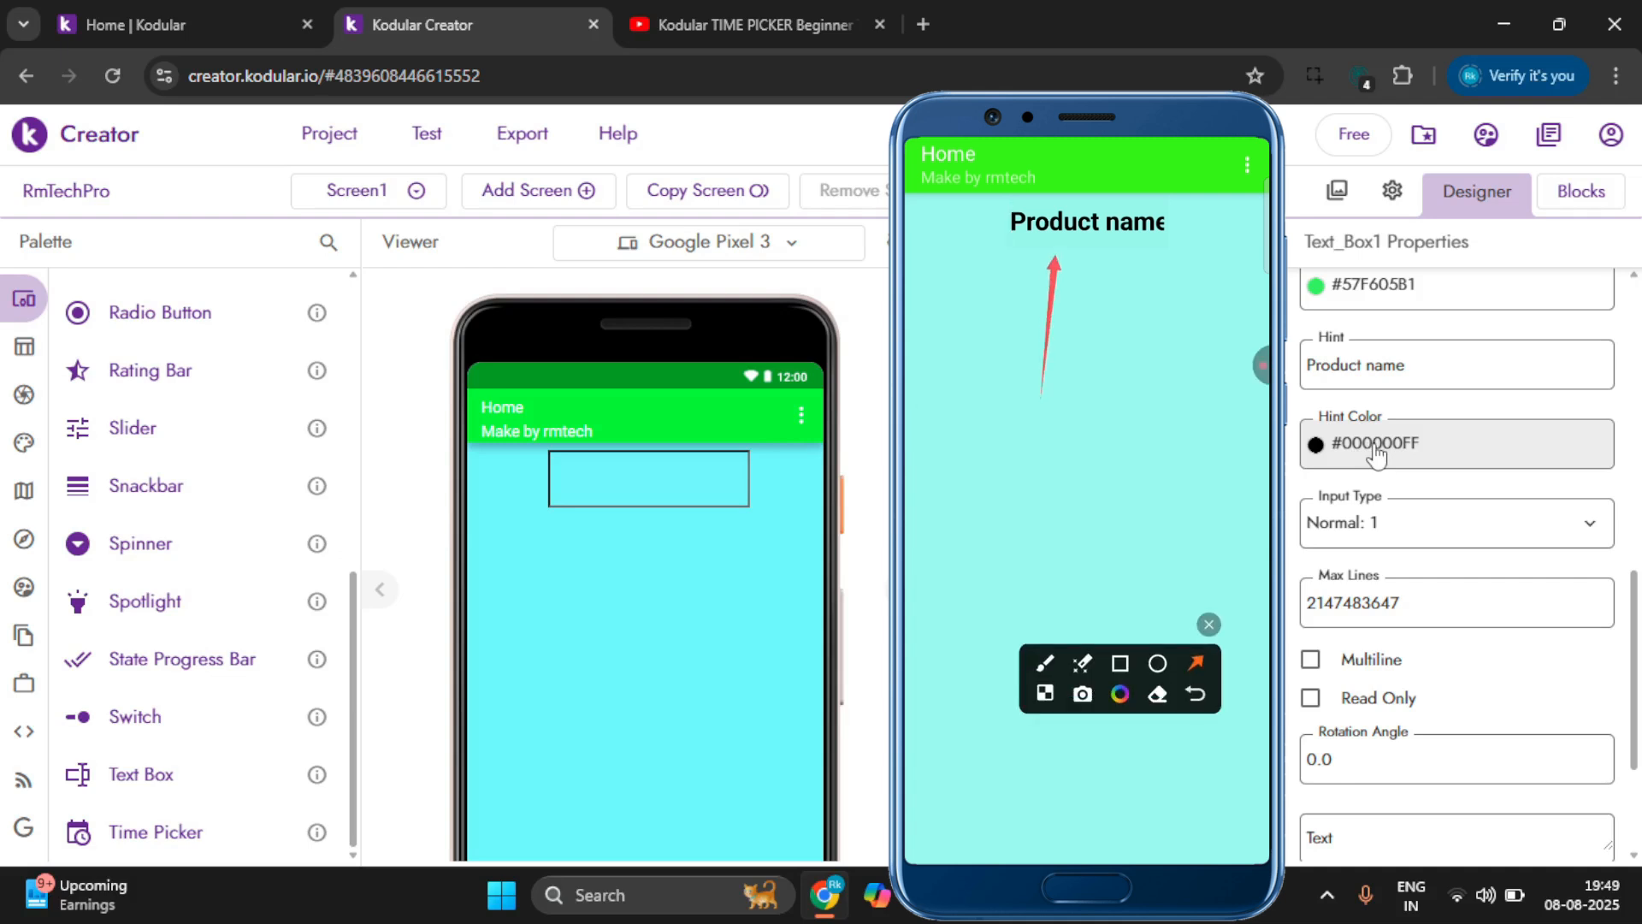
click(1376, 454)
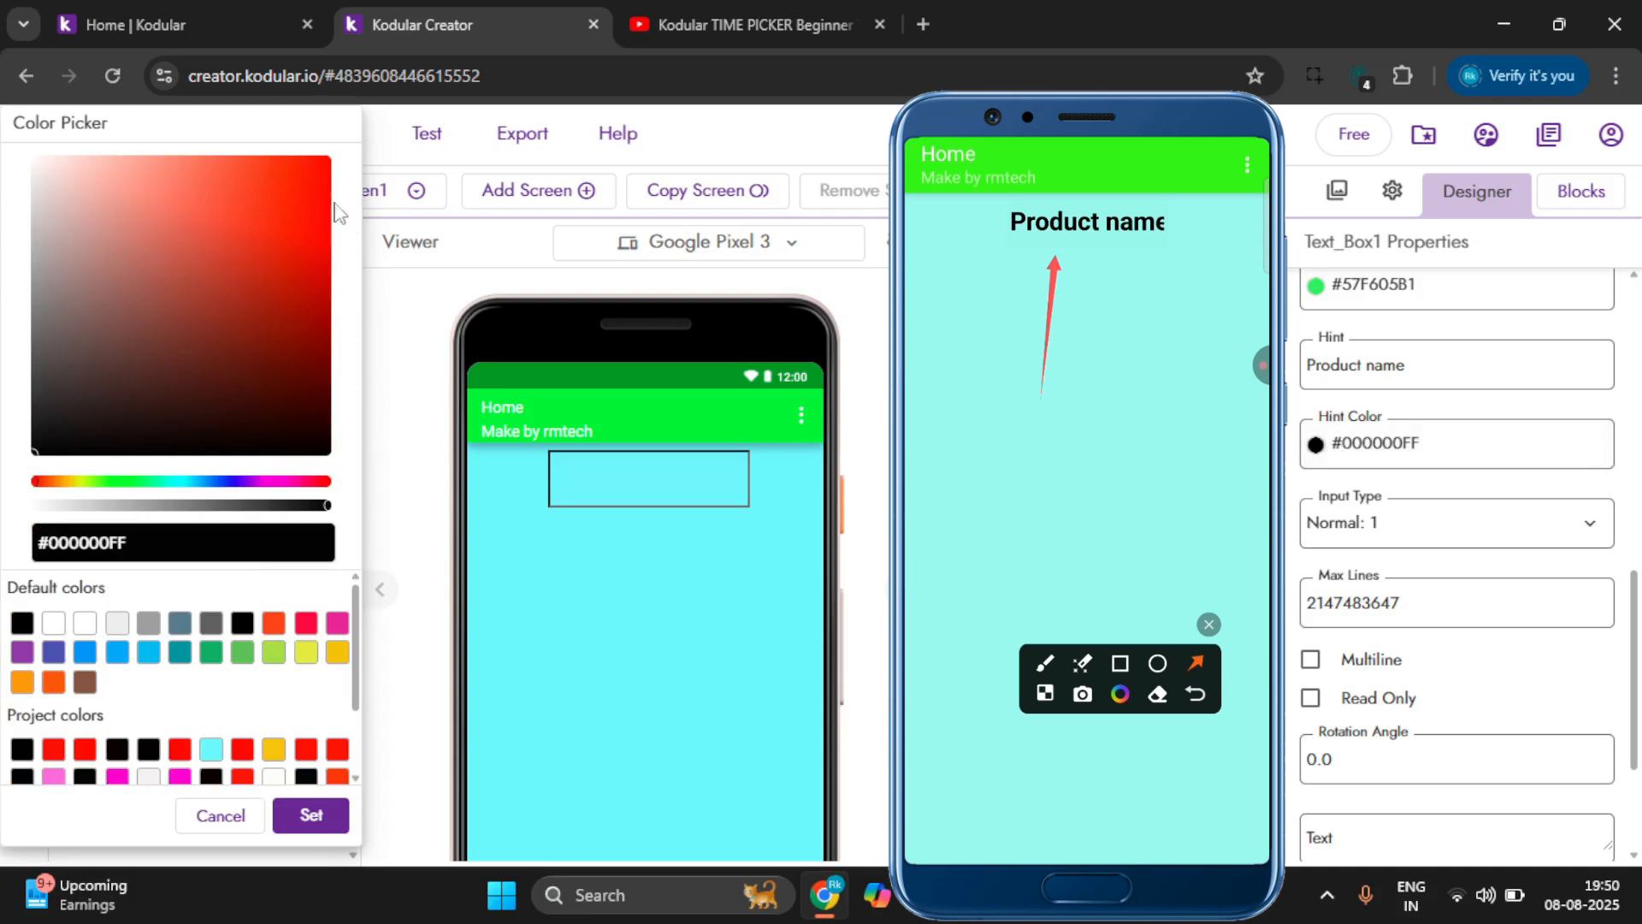
click(326, 159)
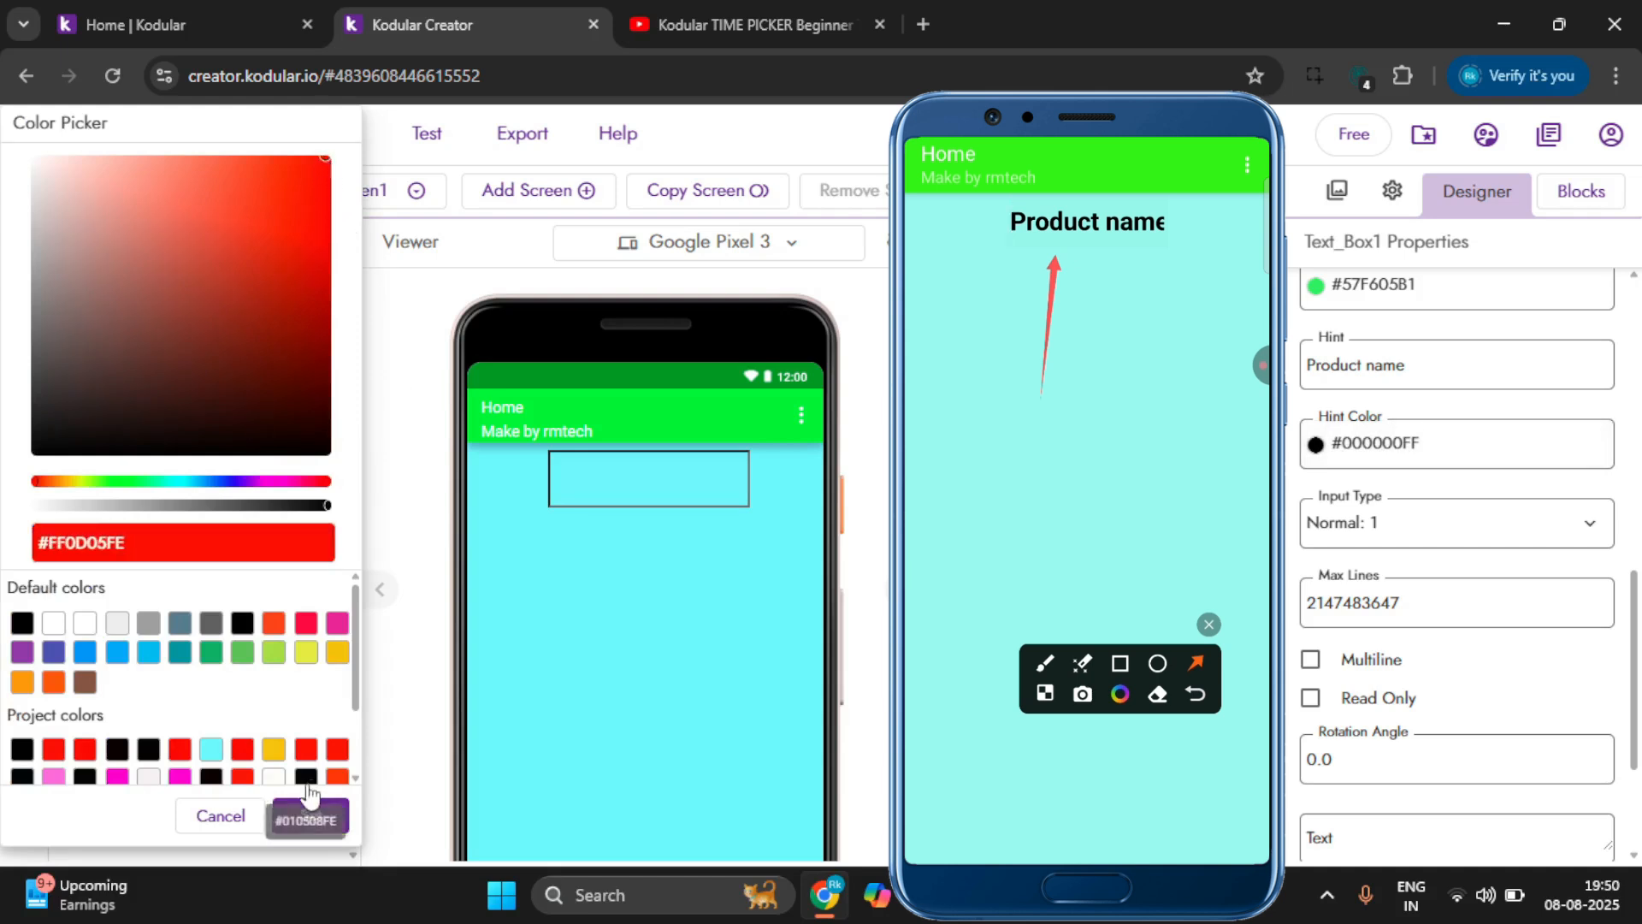
click(305, 815)
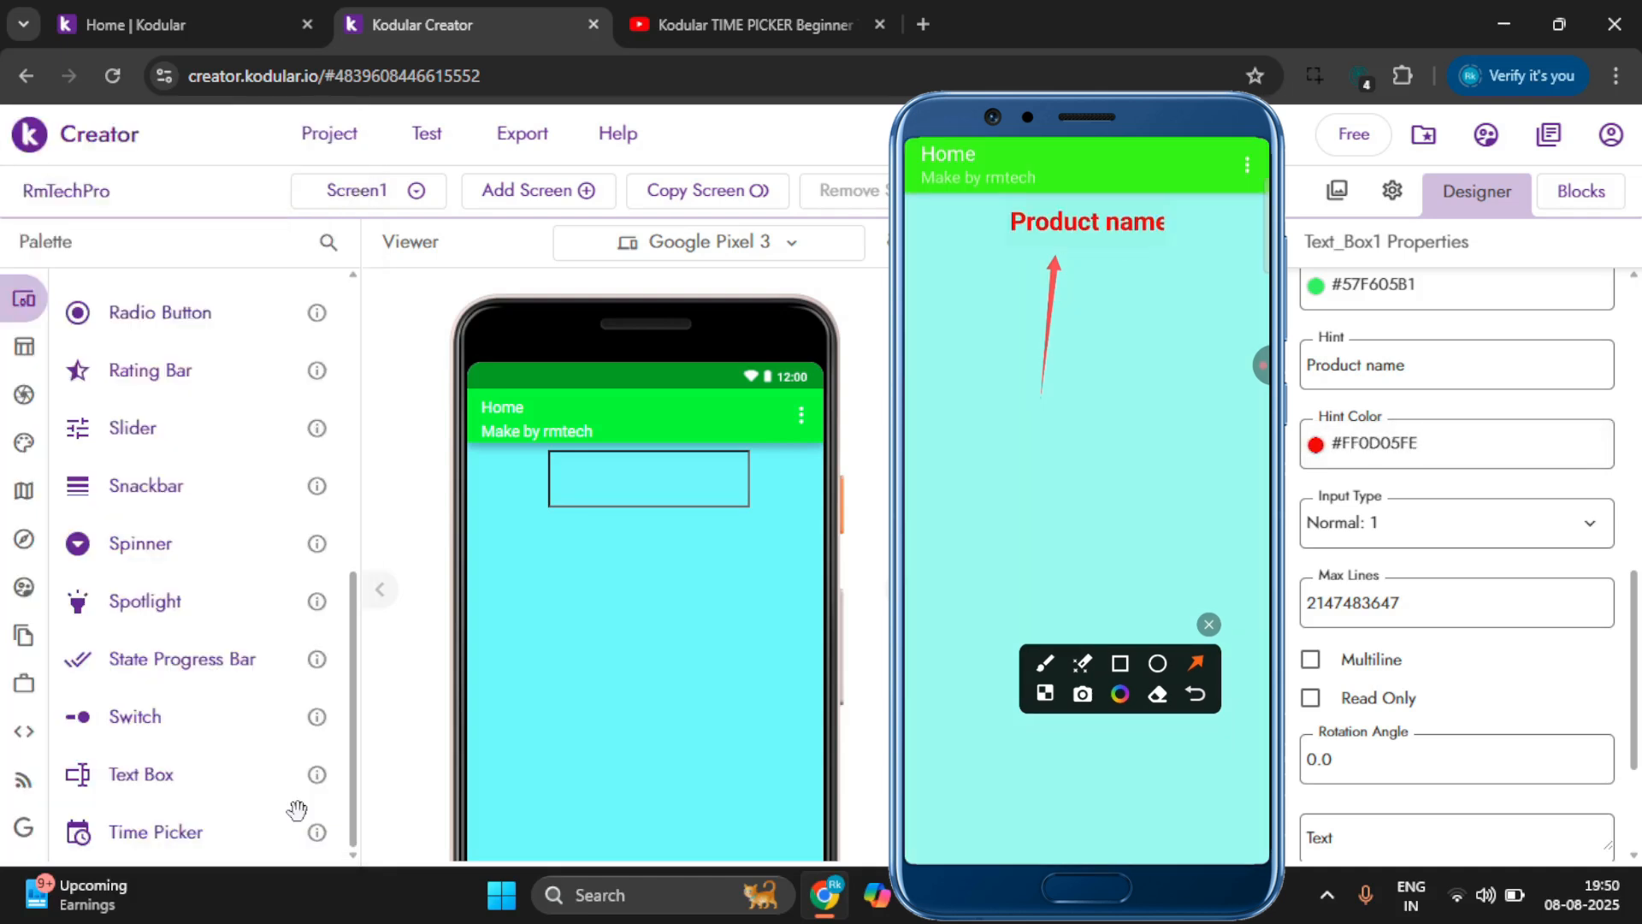
Try the Password: 2 input type on Text_Box1, followed by Email: 4.
click(1389, 530)
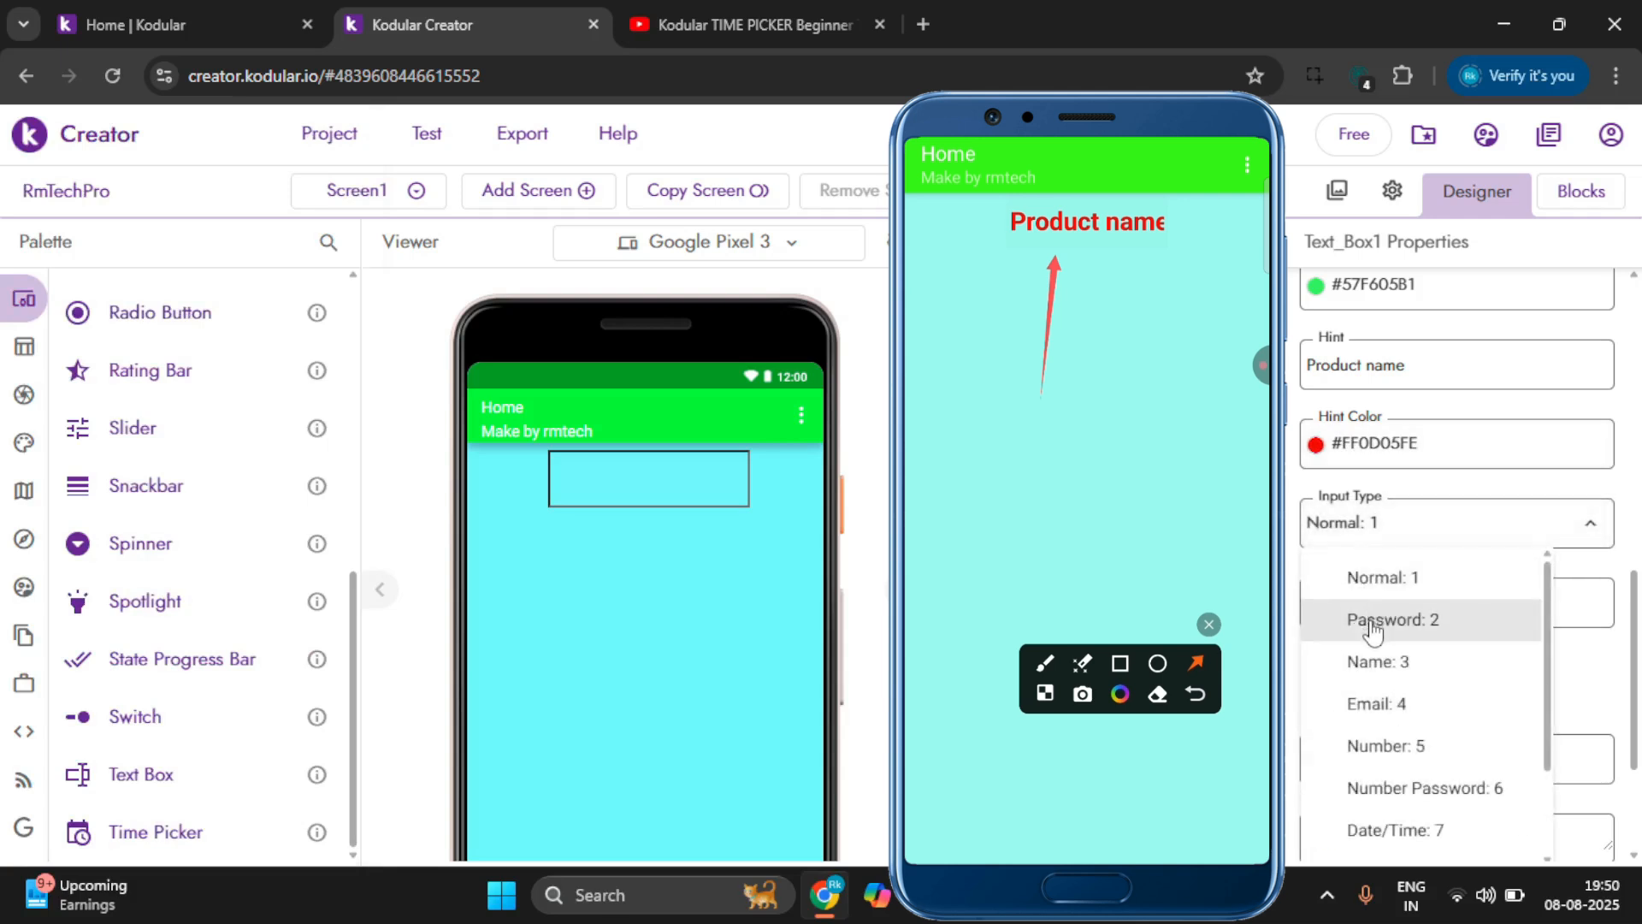
click(1434, 536)
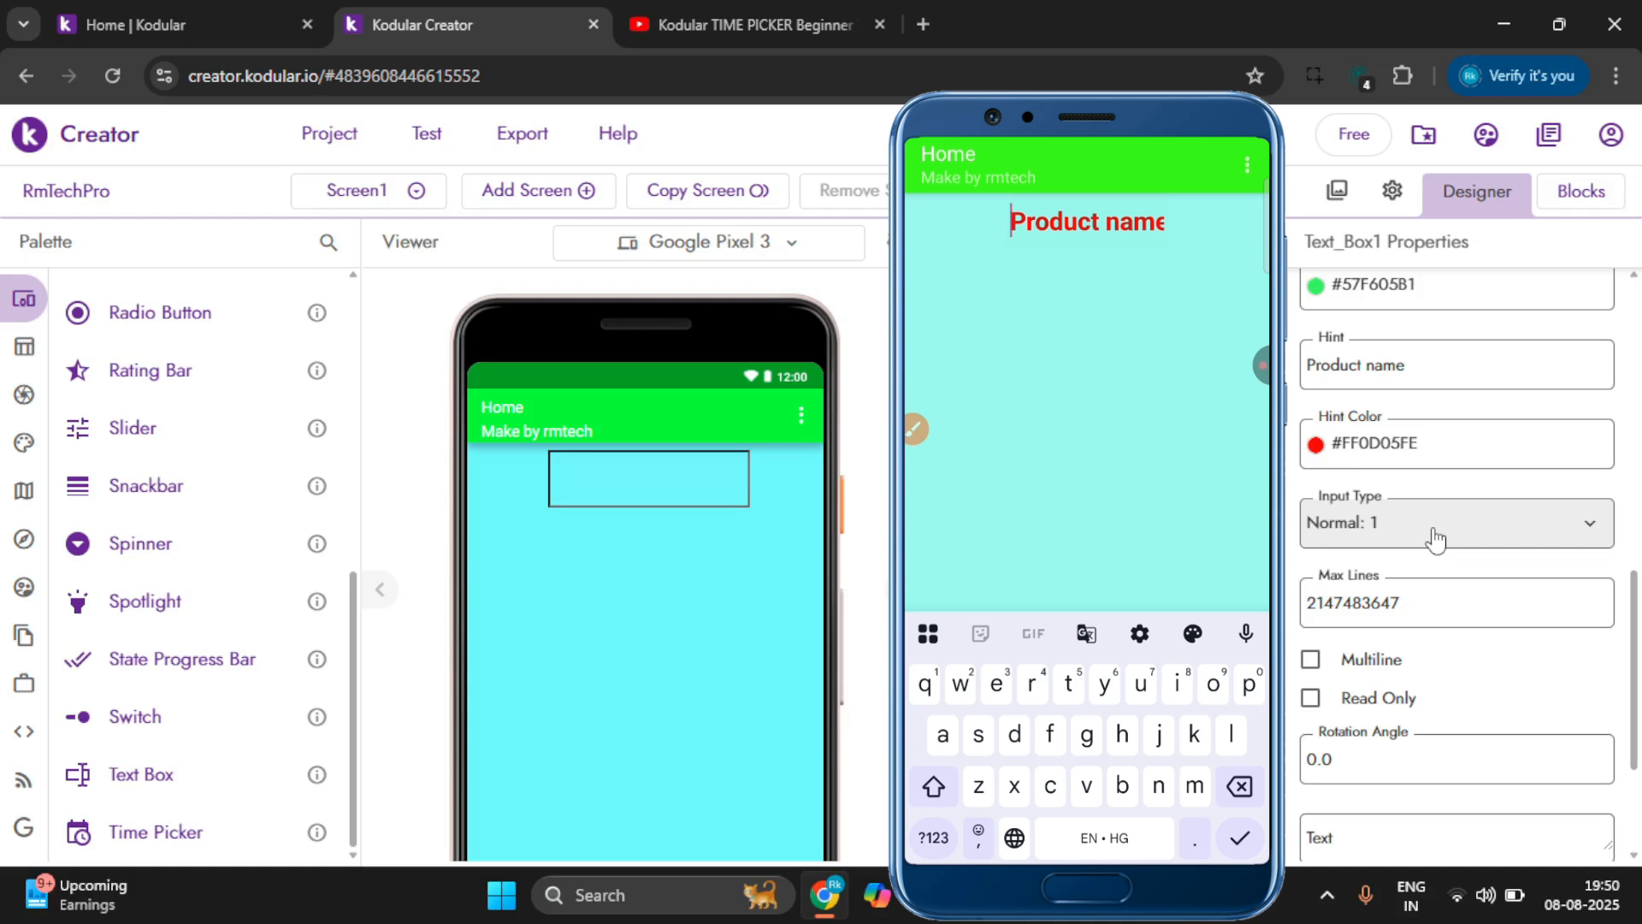
click(1436, 538)
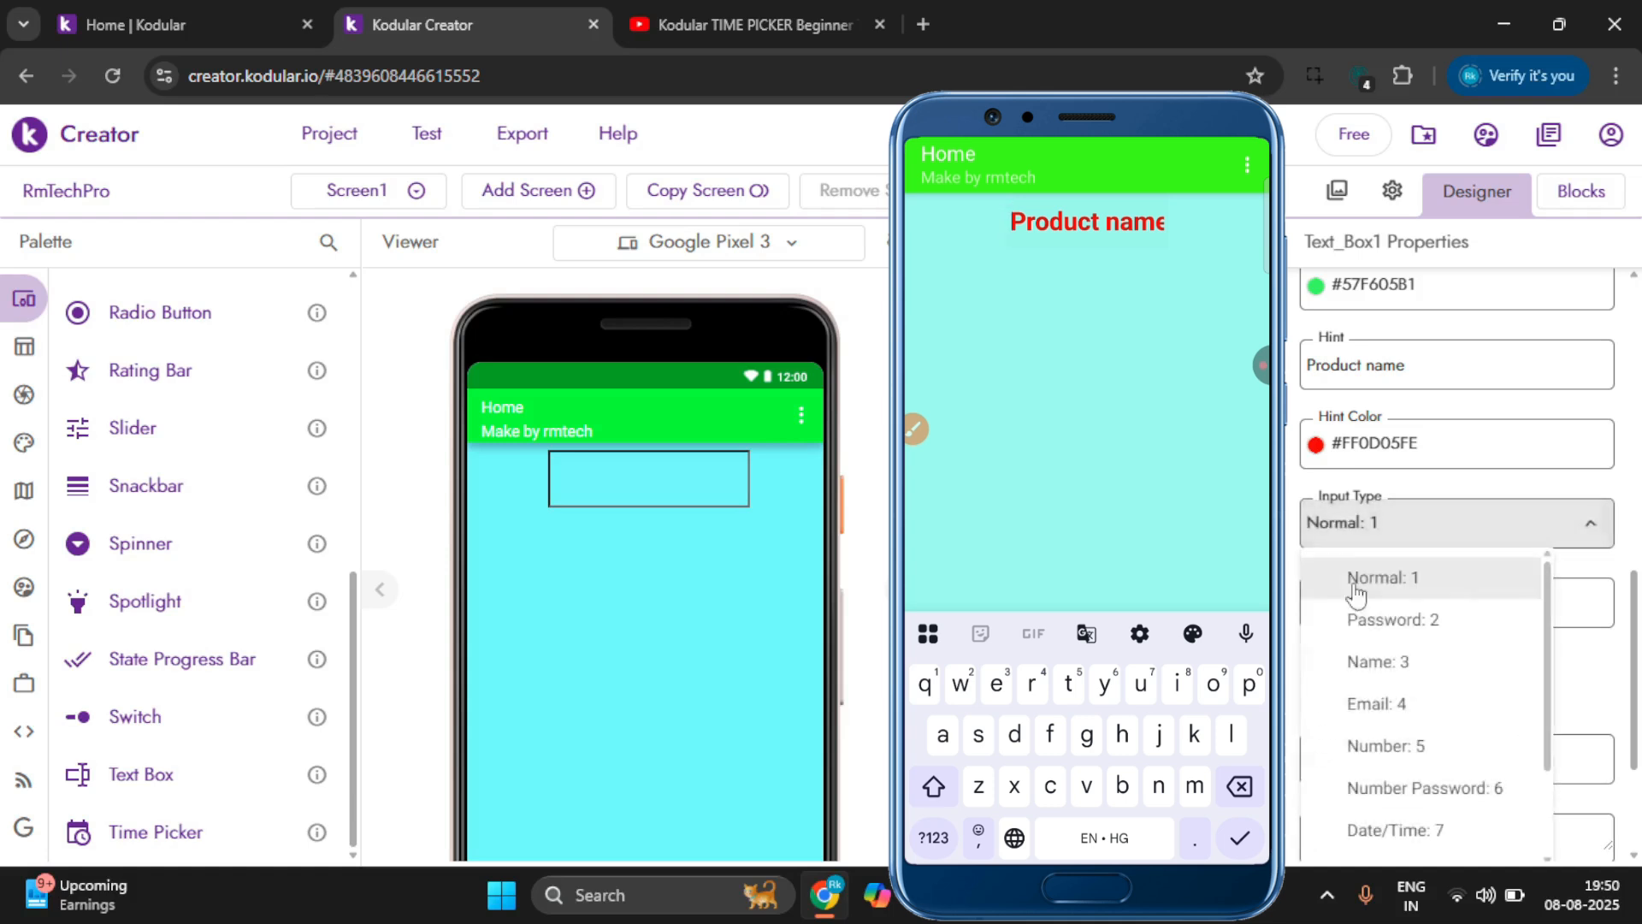
click(1394, 620)
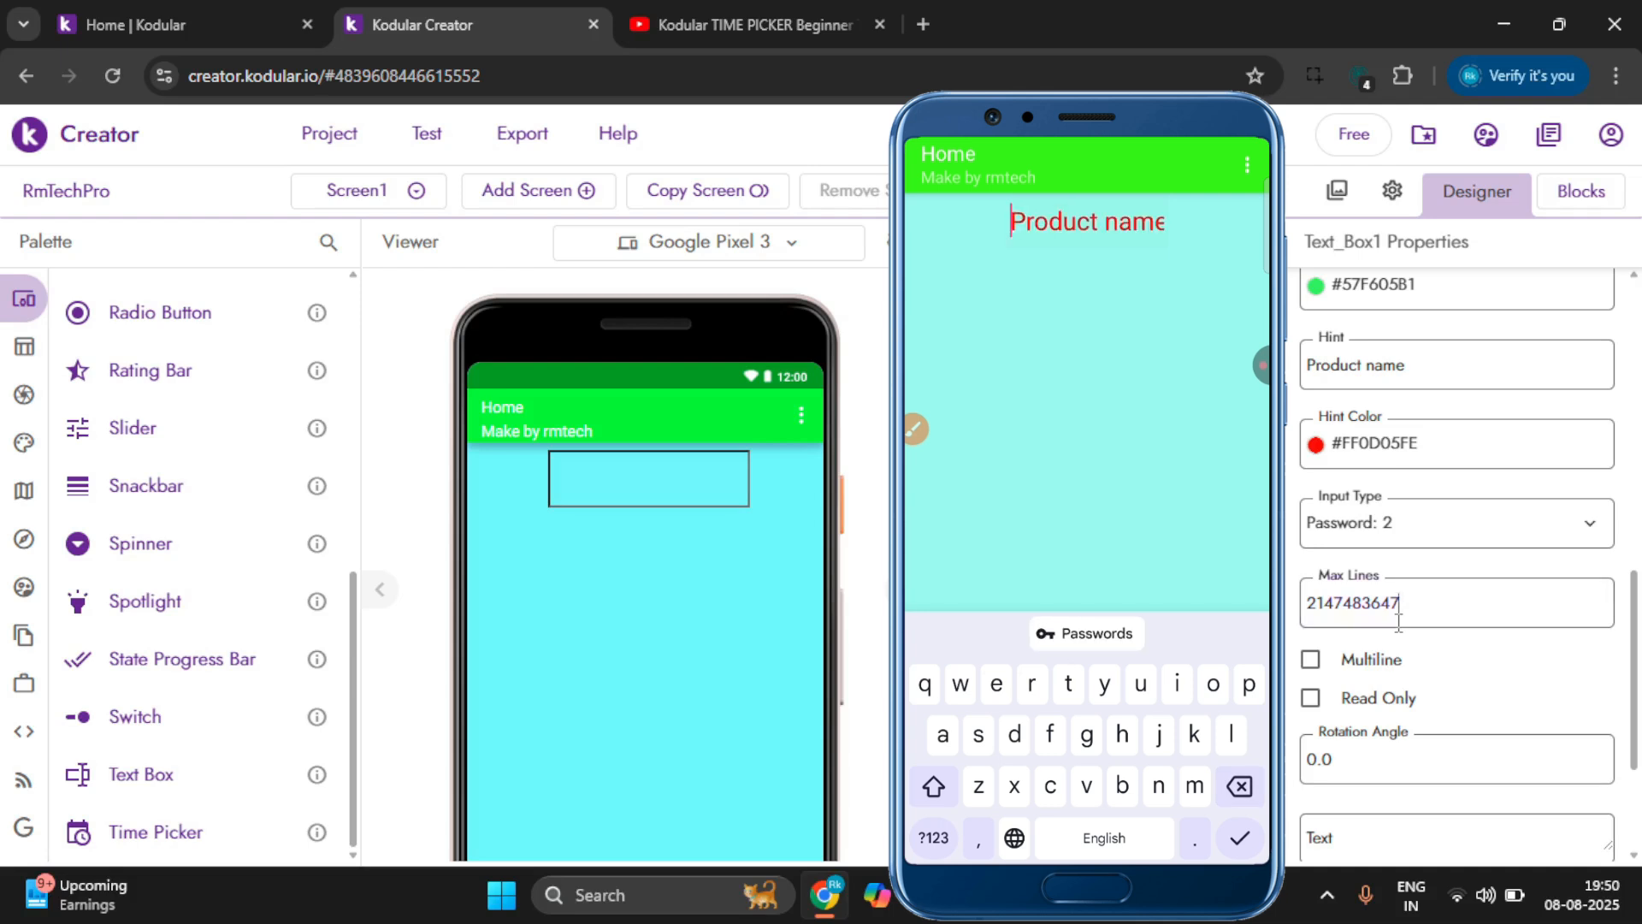
click(1428, 552)
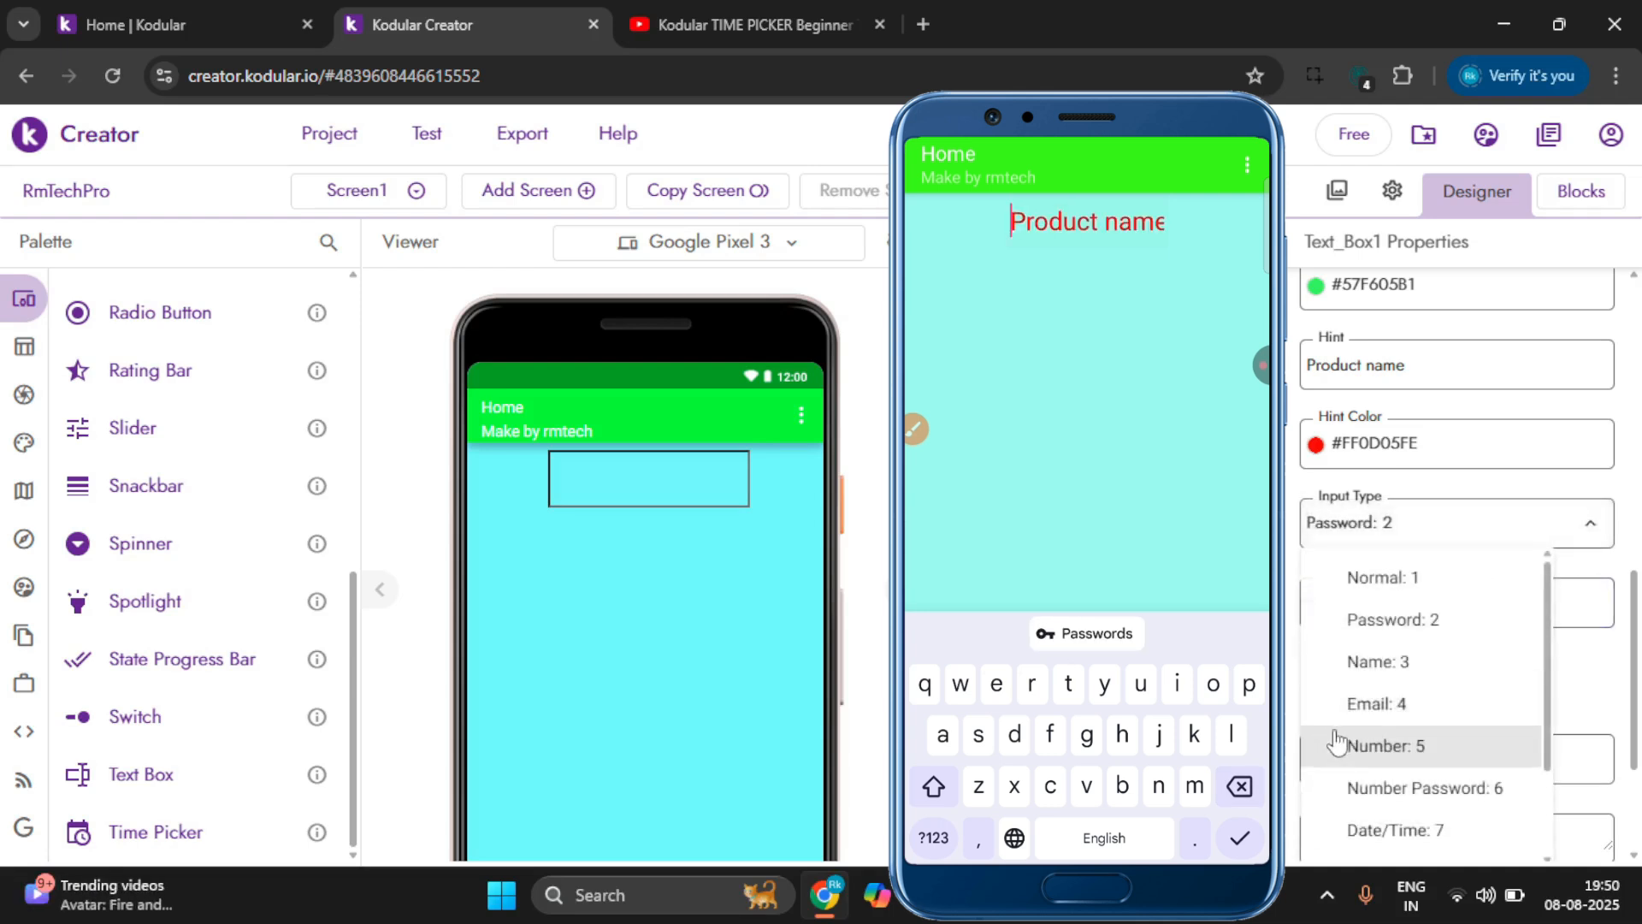
click(1380, 706)
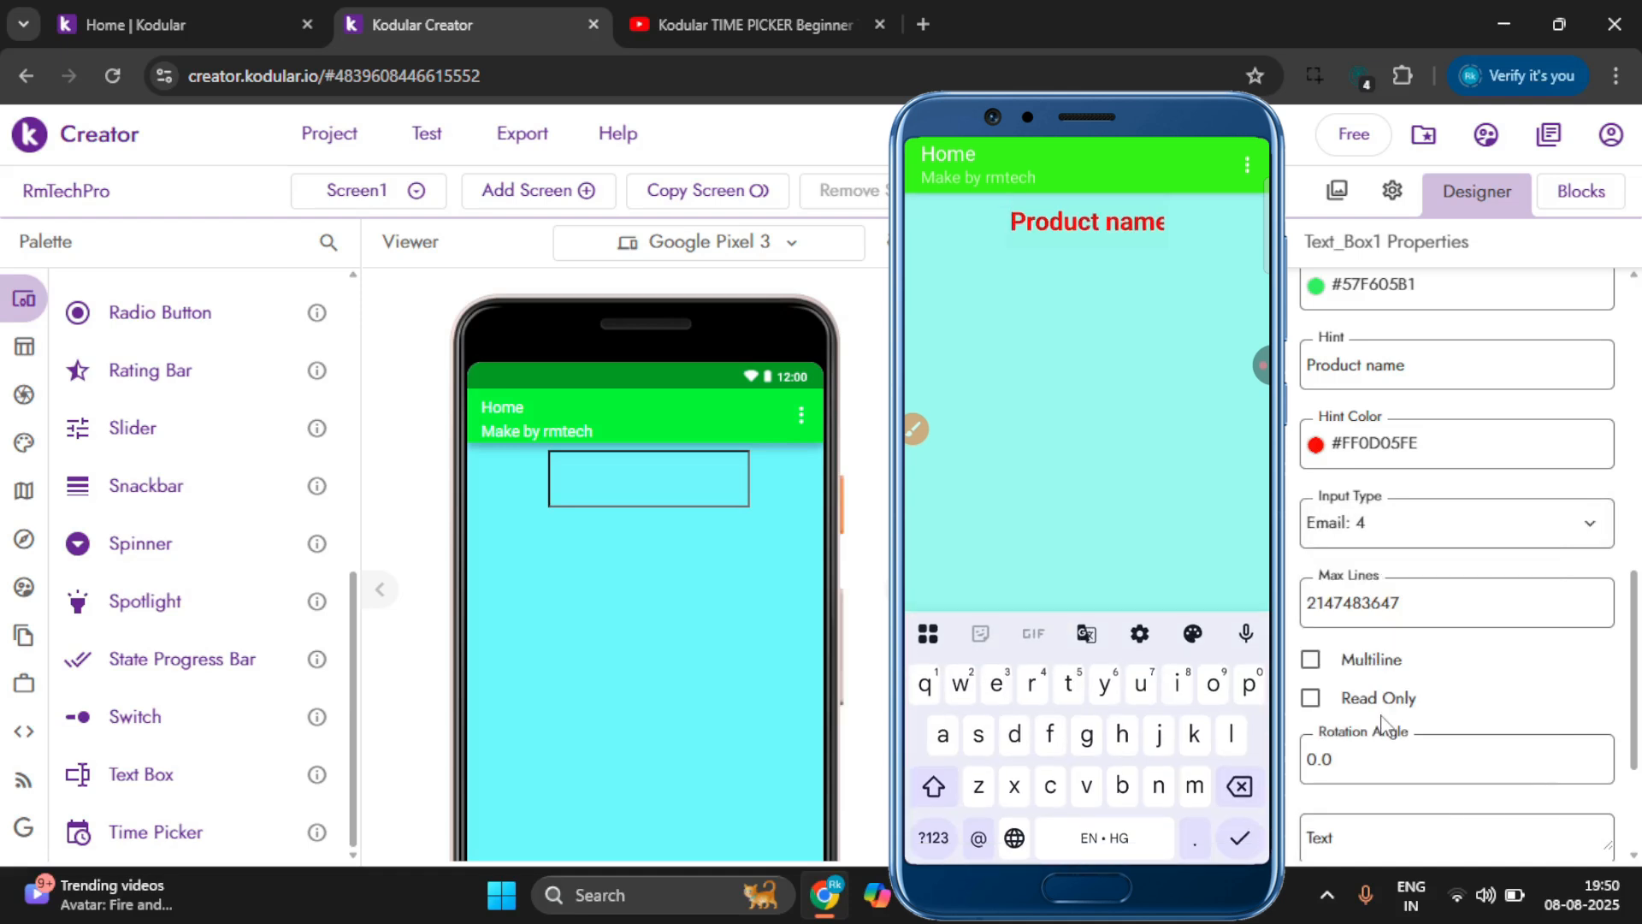
Try the Number: 5 input type on Text_Box1, testing it on the device with 4546626 and clearing that entry.
click(1406, 520)
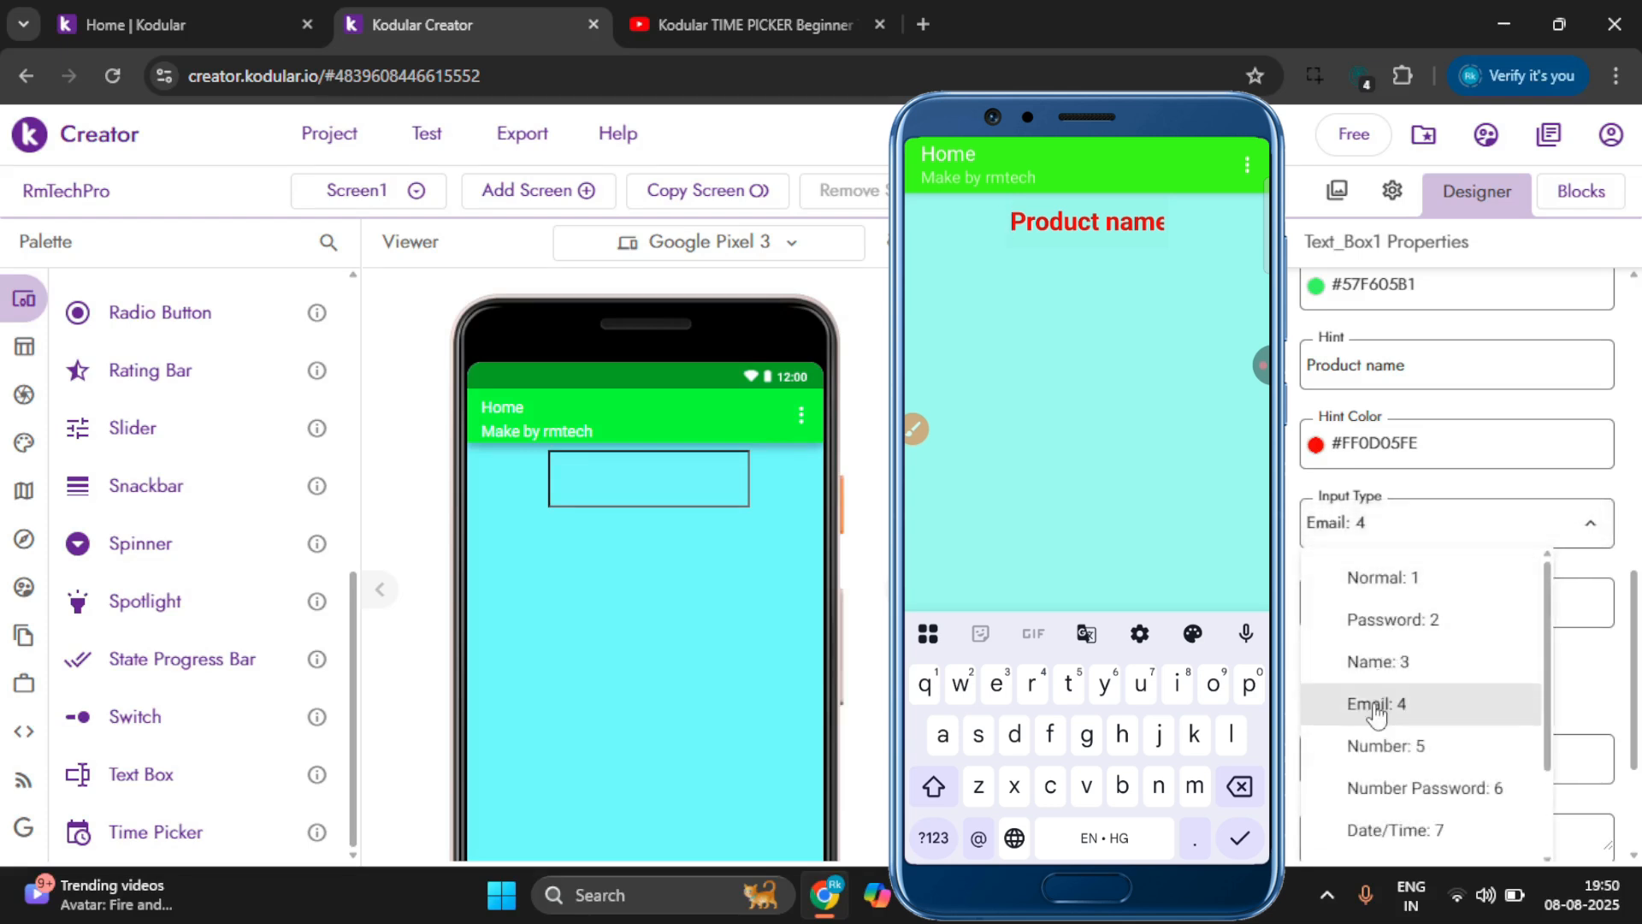
click(1374, 745)
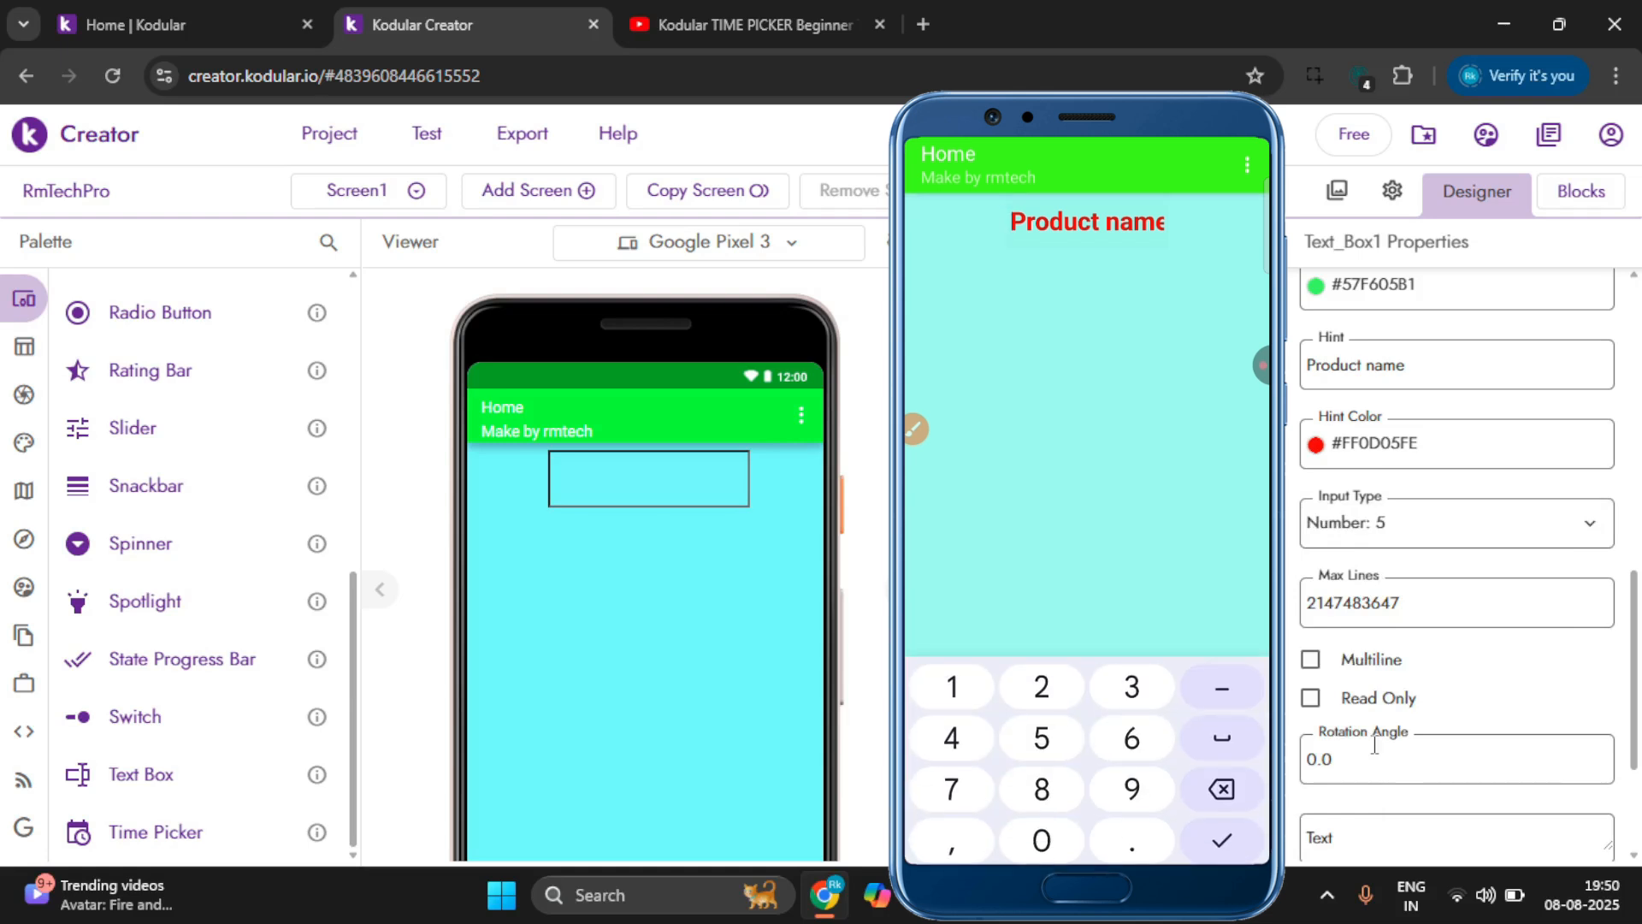
text(4546626)
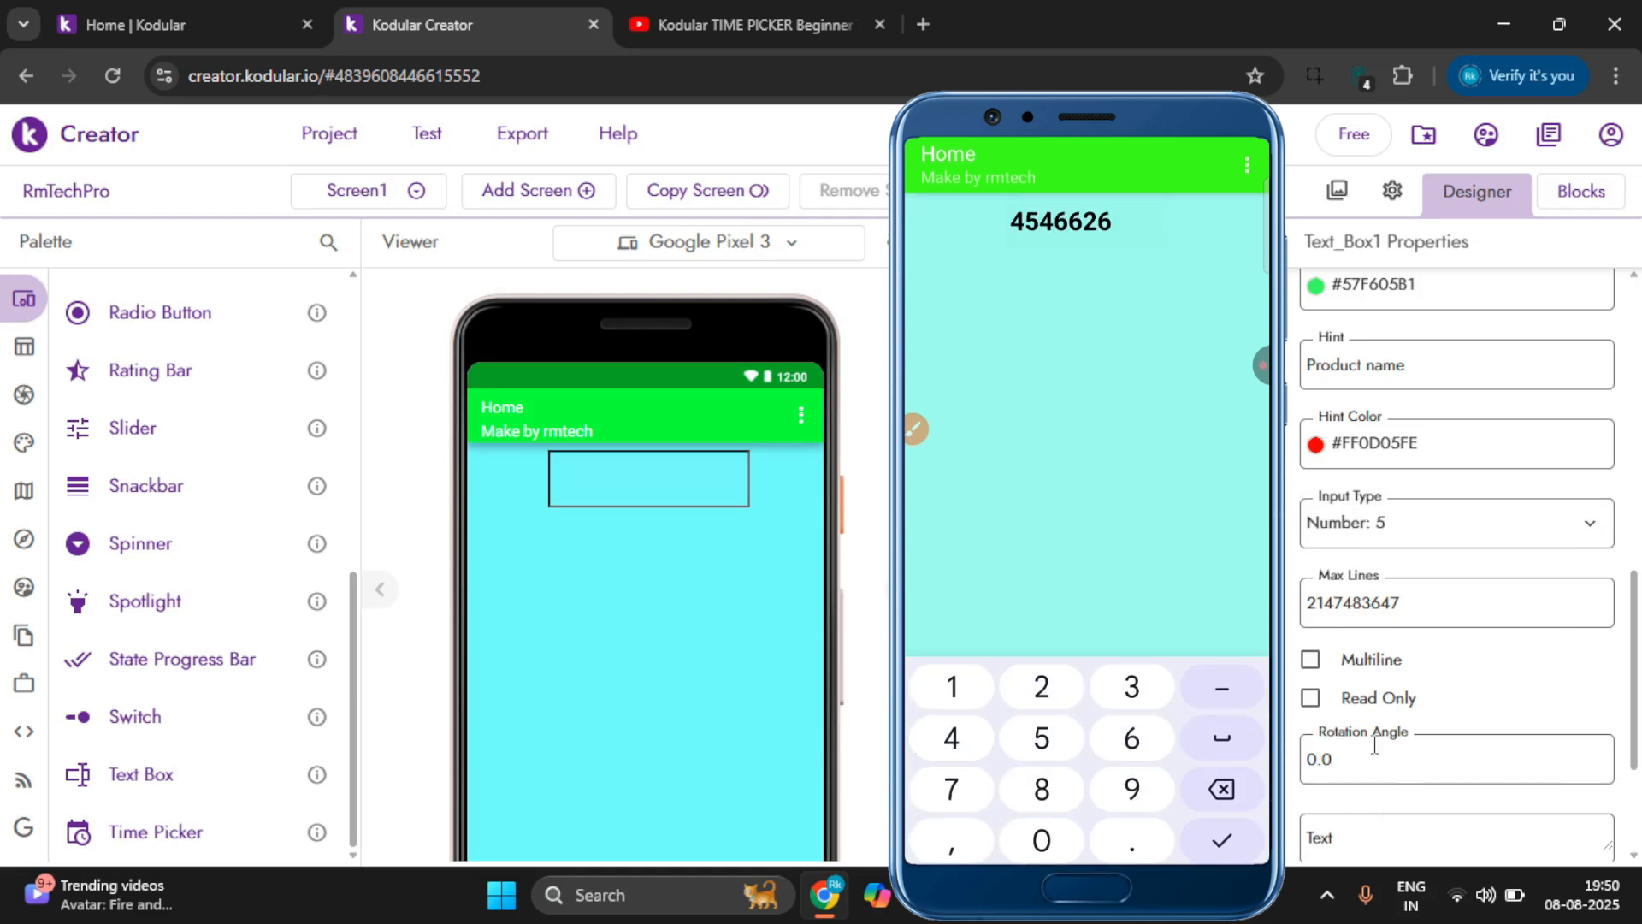
key(BackSpace)
key(BackSpace)
key(BackSpace)
key(BackSpace)
key(BackSpace)
key(BackSpace)
key(BackSpace)
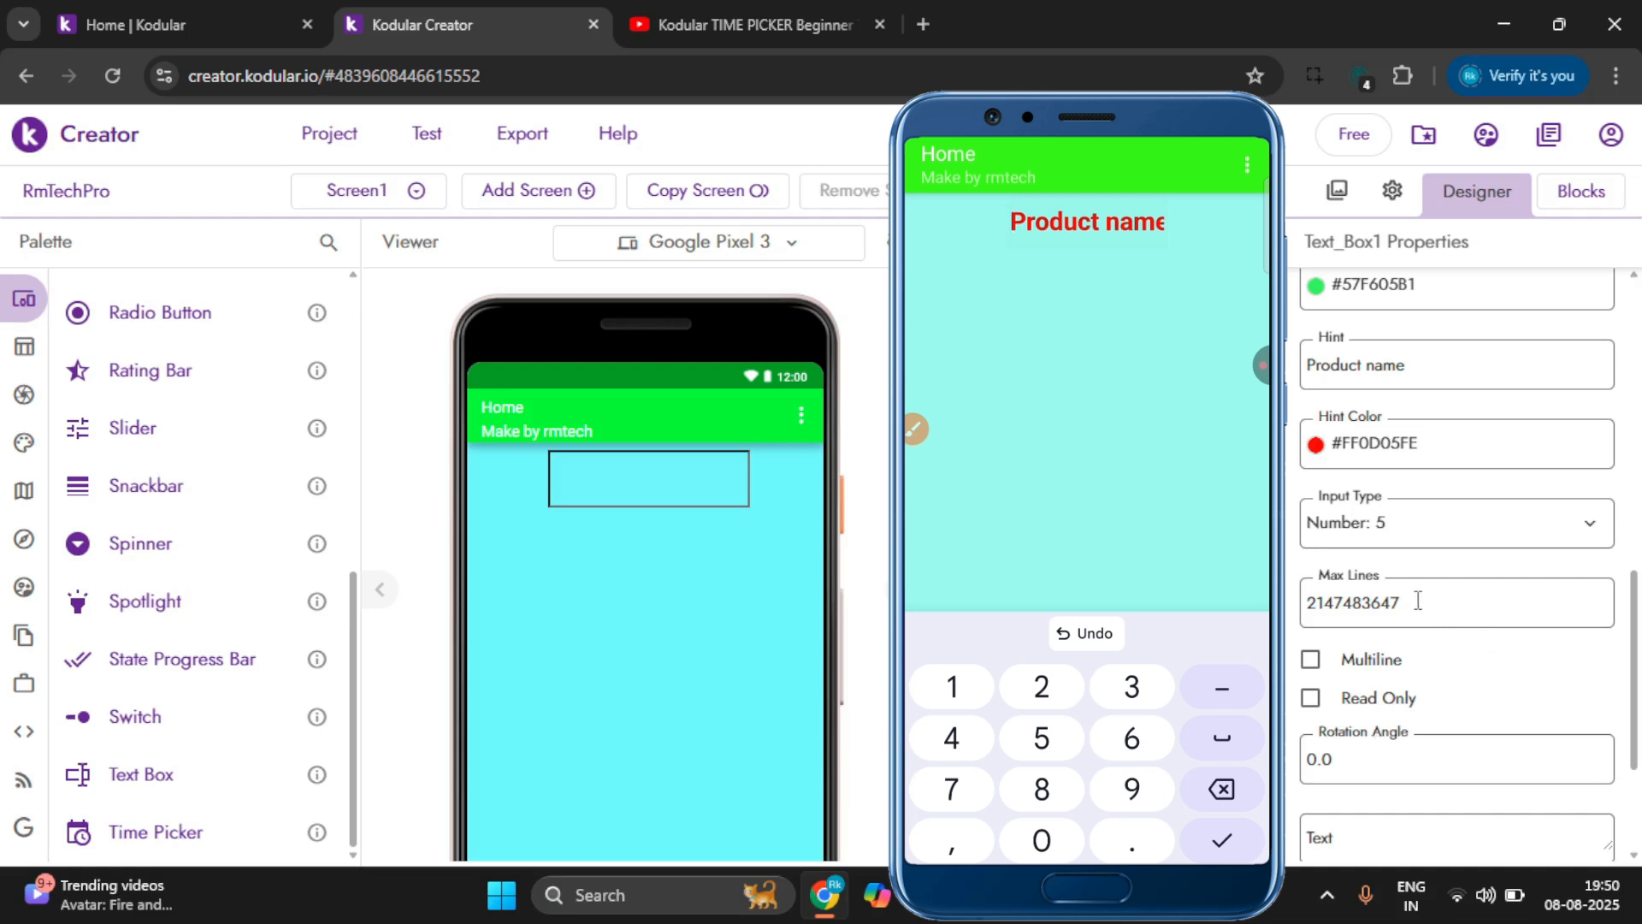
Set Text_Box1's input type to Date/Time: 7 and test it on the device with 45152663/8963363.
click(1389, 536)
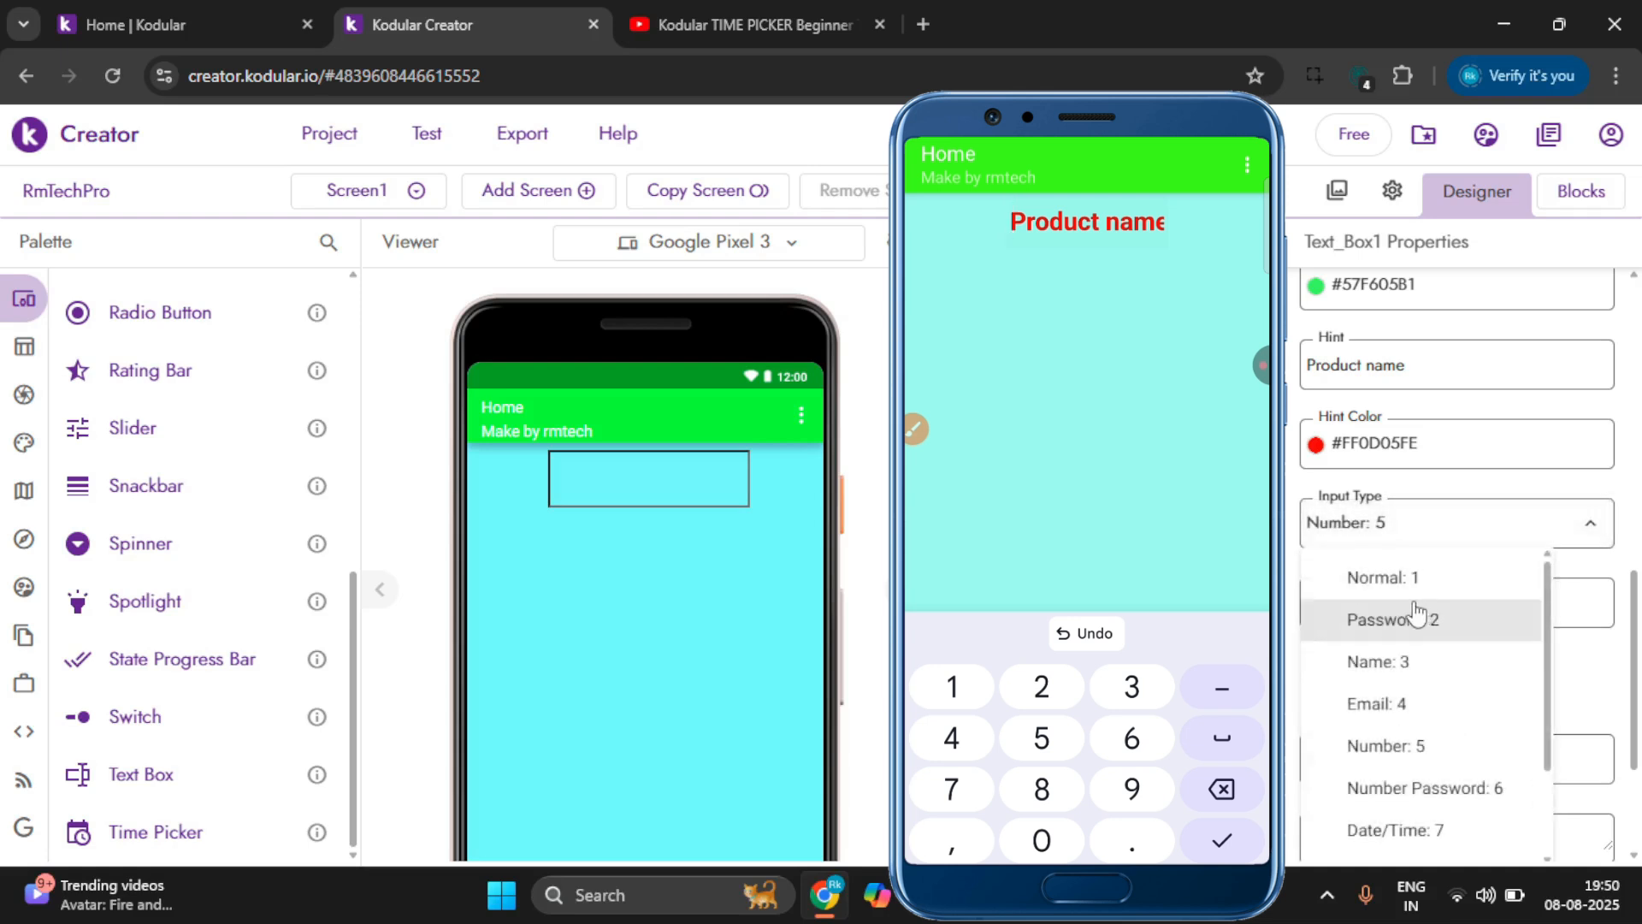
click(1419, 616)
scroll(1360, 671, down, 5)
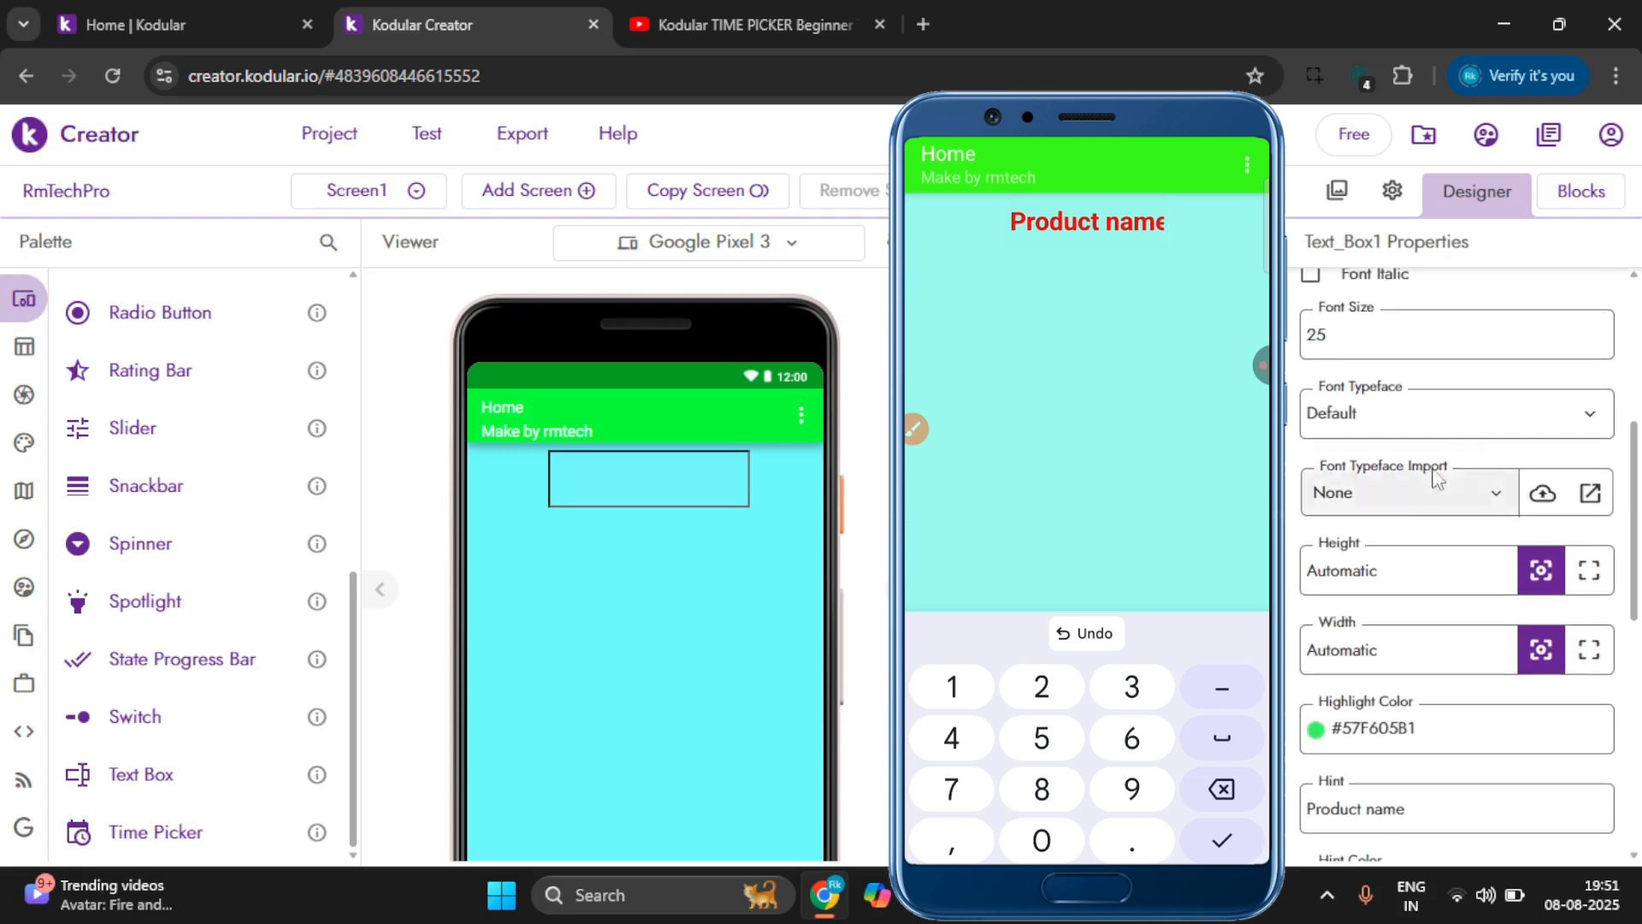
scroll(1351, 664, down, 2)
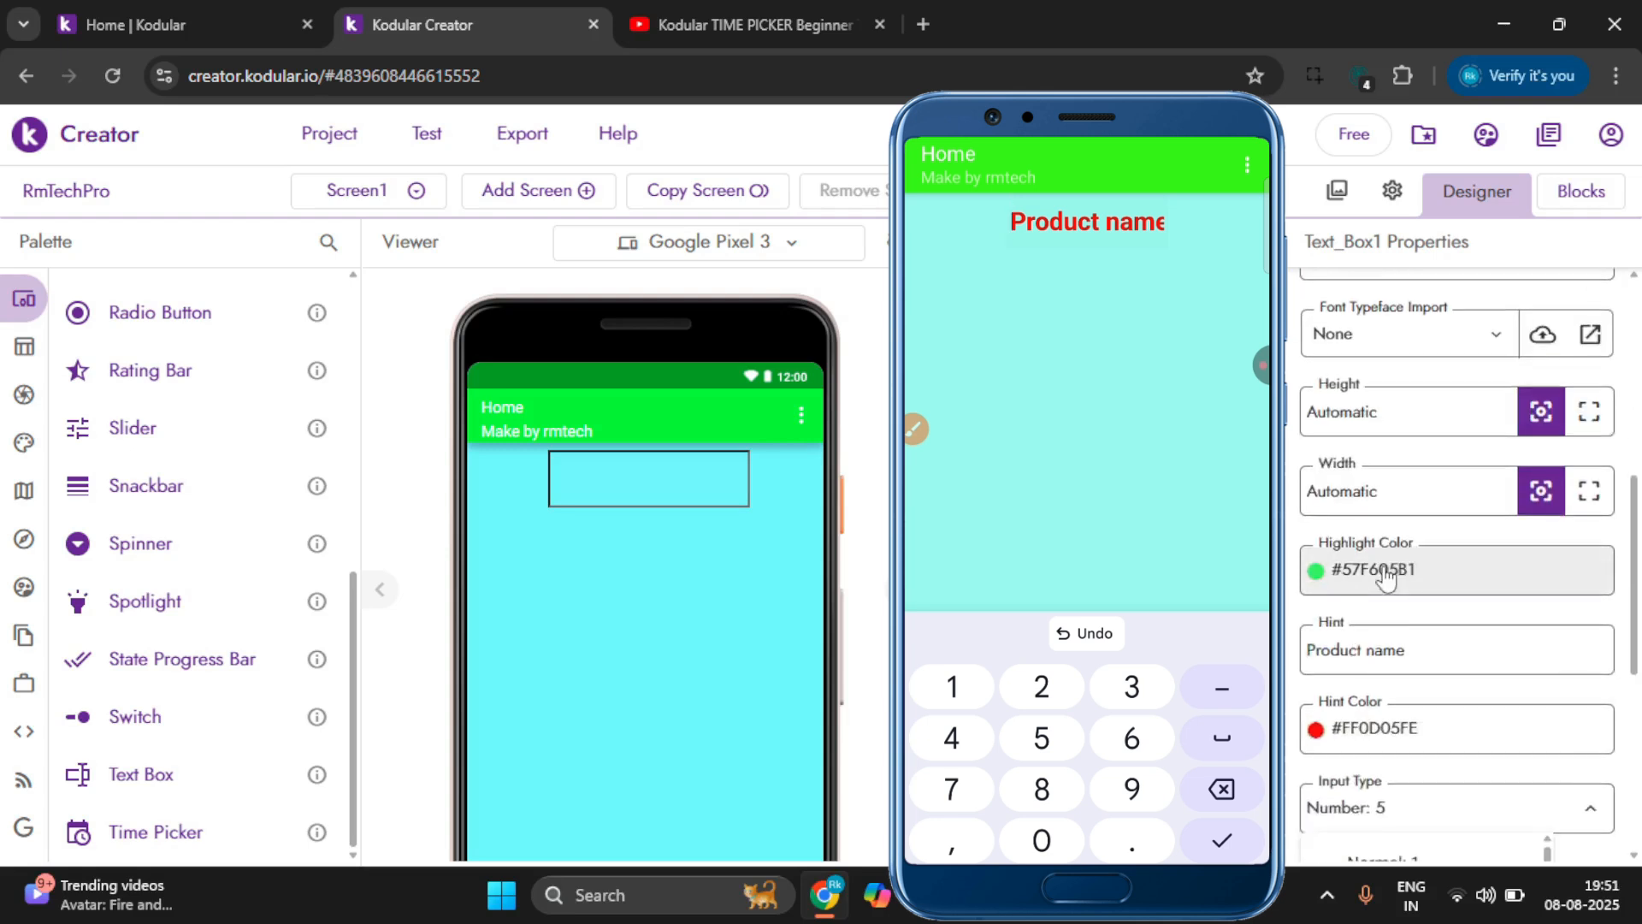
scroll(1385, 573, down, 3)
scroll(1385, 694, down, 2)
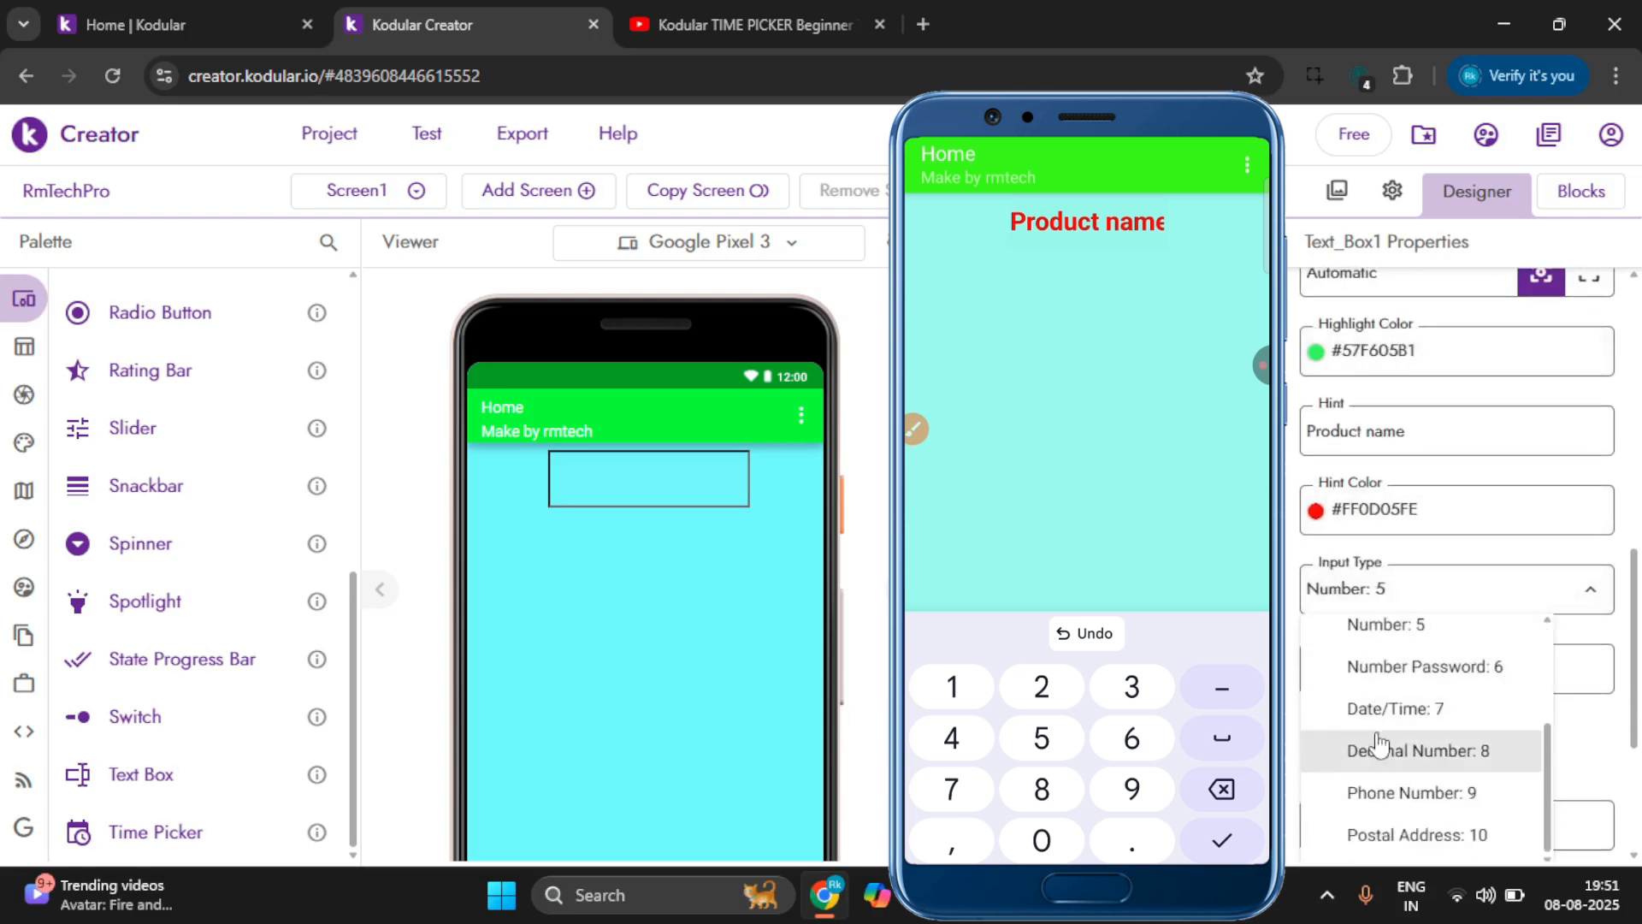
click(1392, 727)
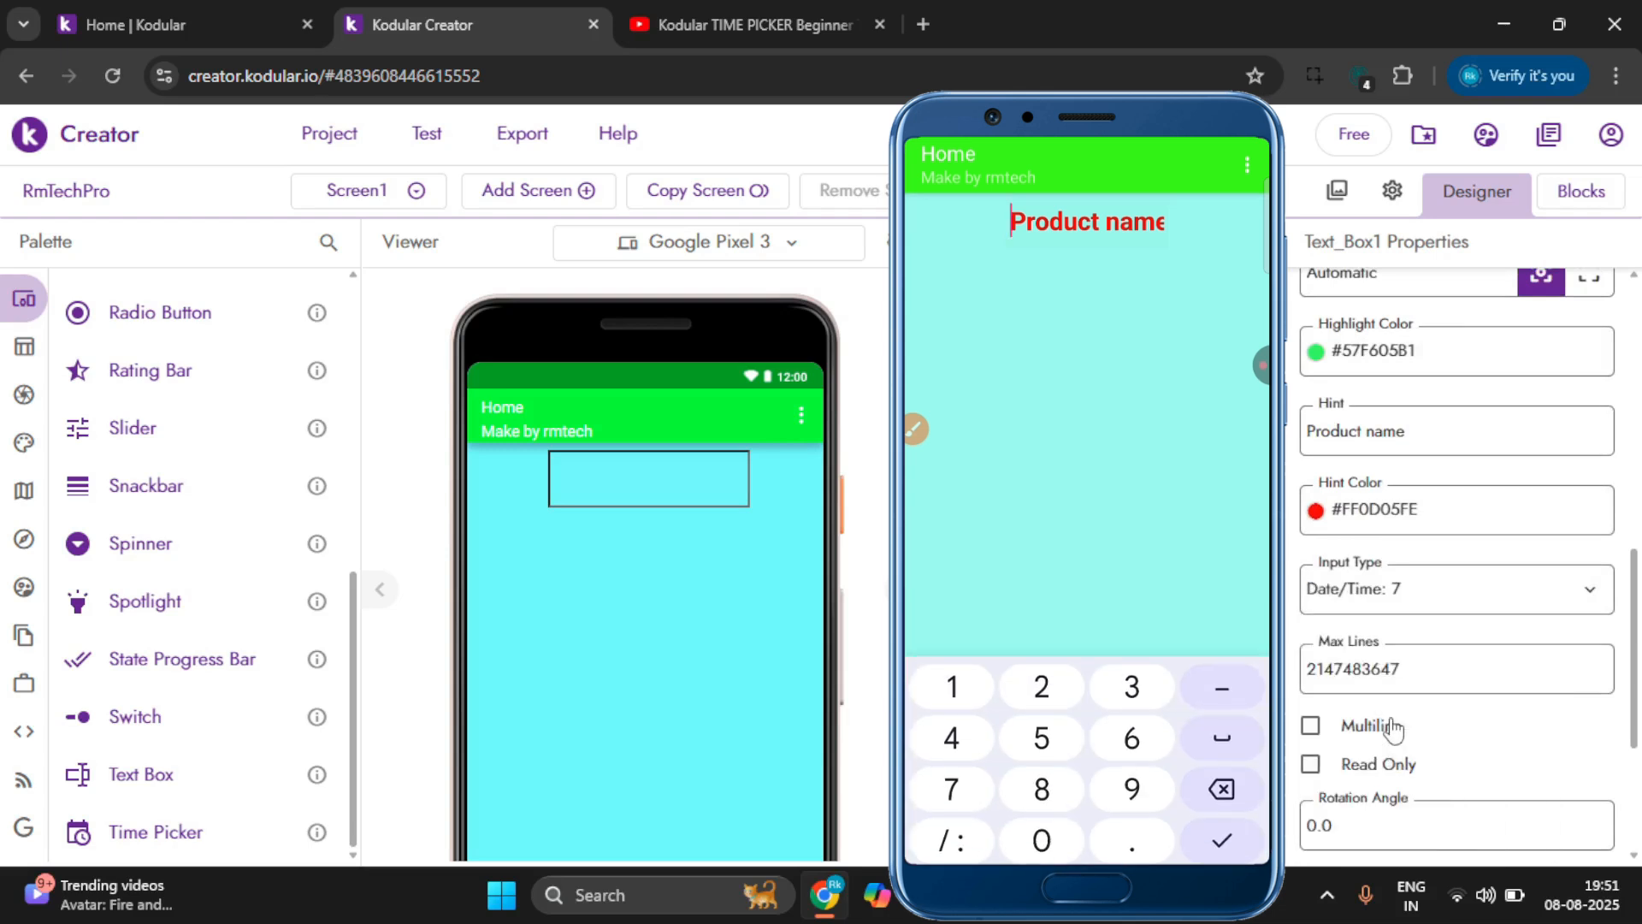
text(45152663)
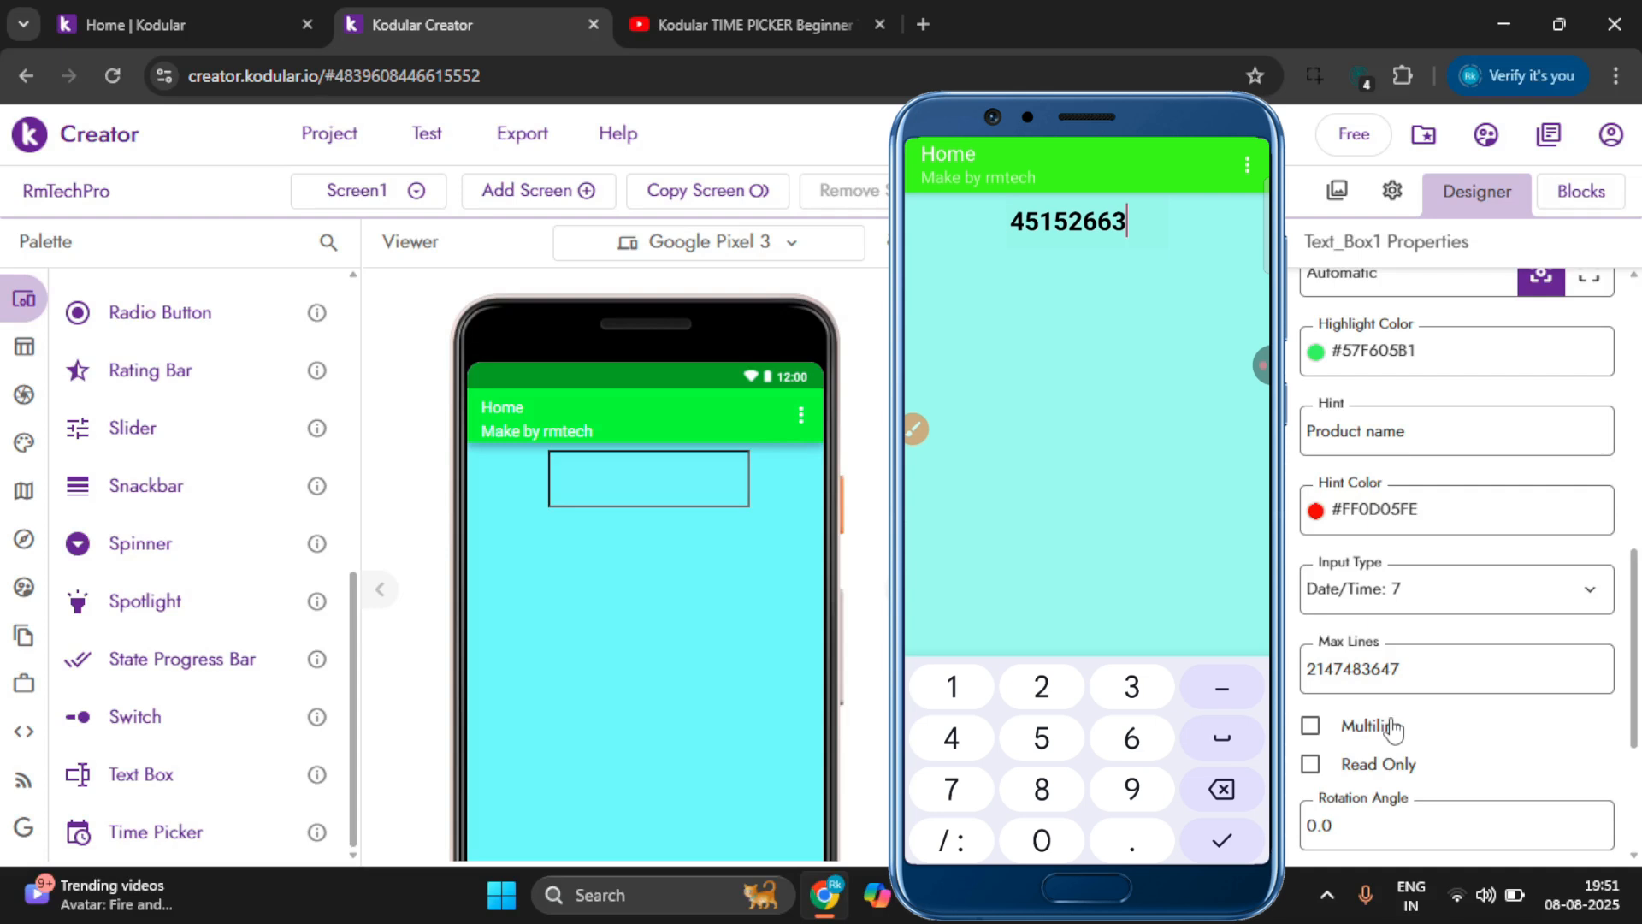
text(/8963363)
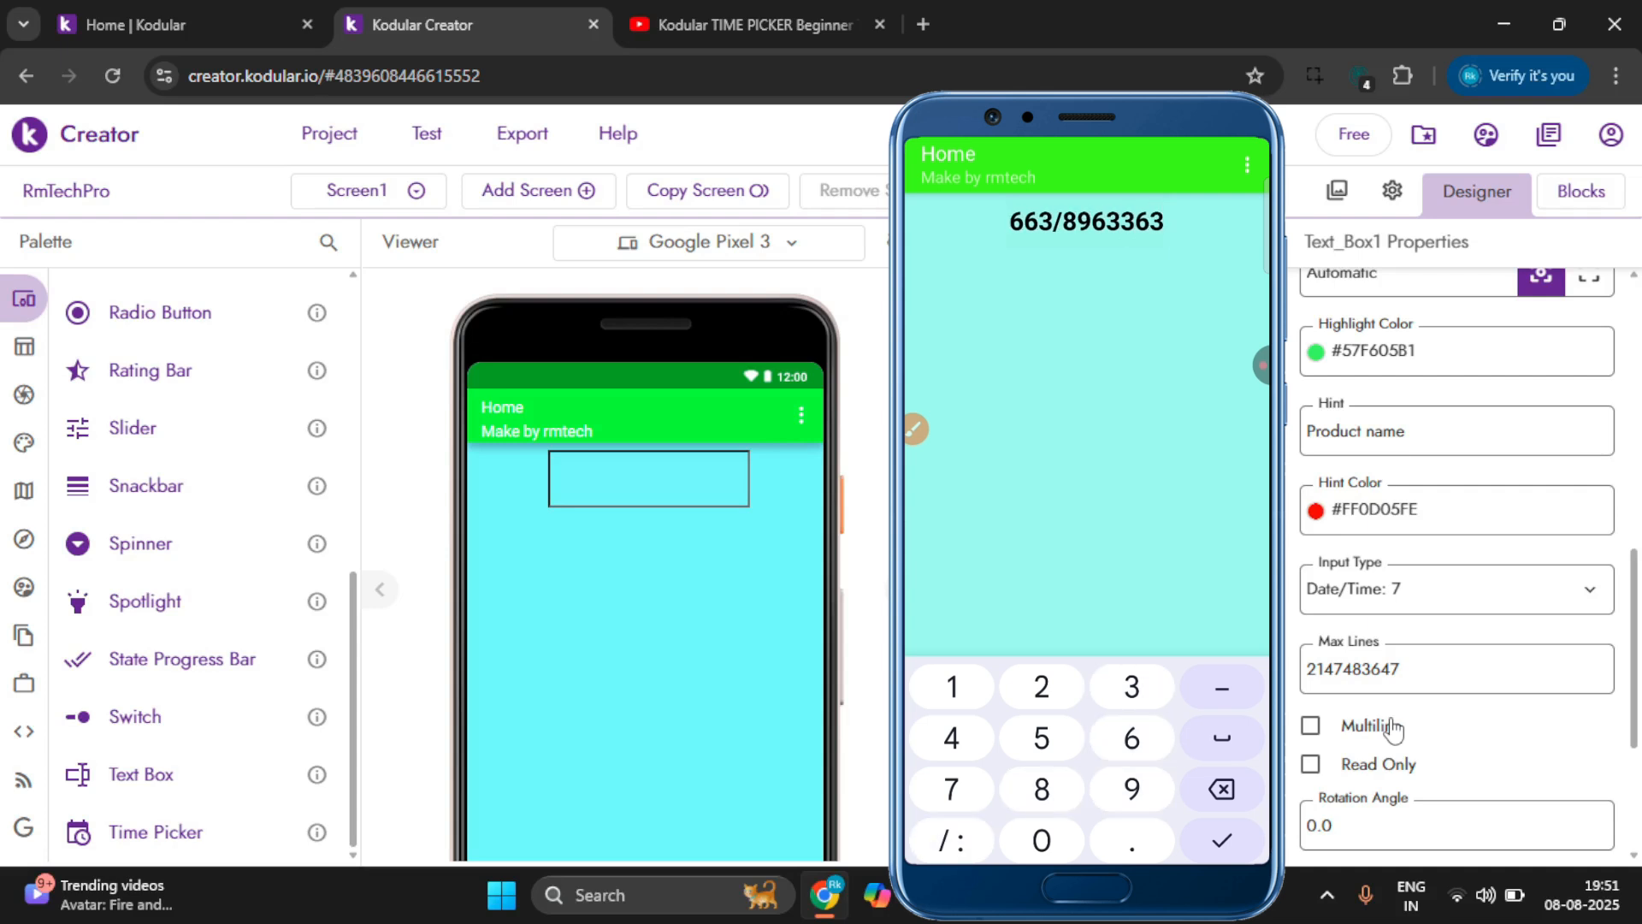
key(Return)
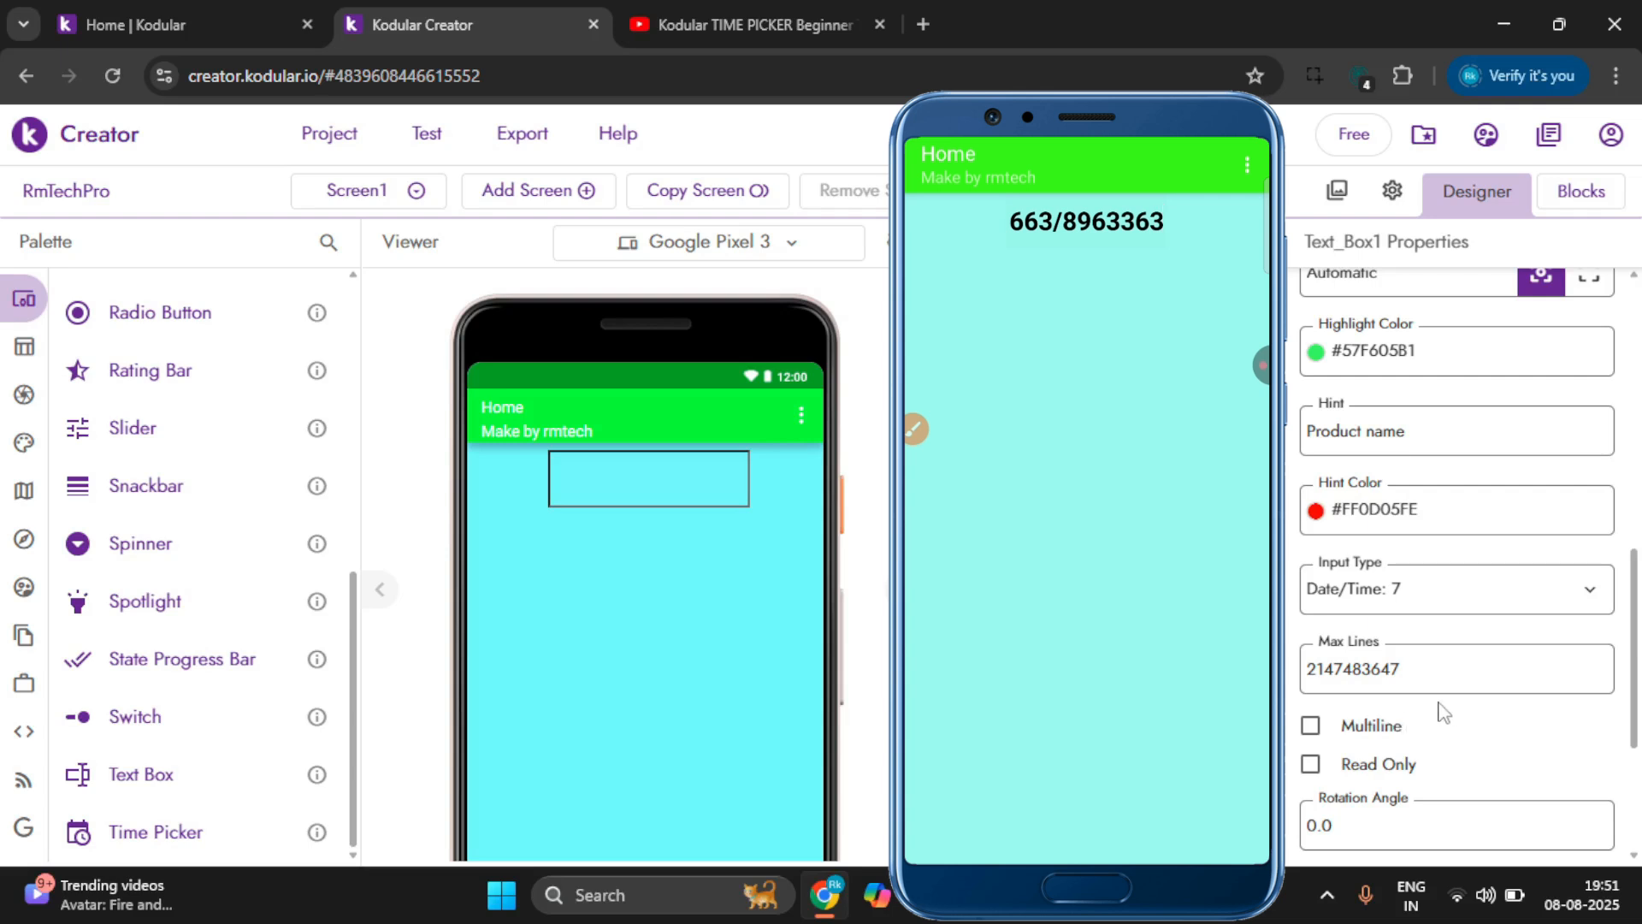
scroll(1336, 517, down, 2)
double_click(1422, 535)
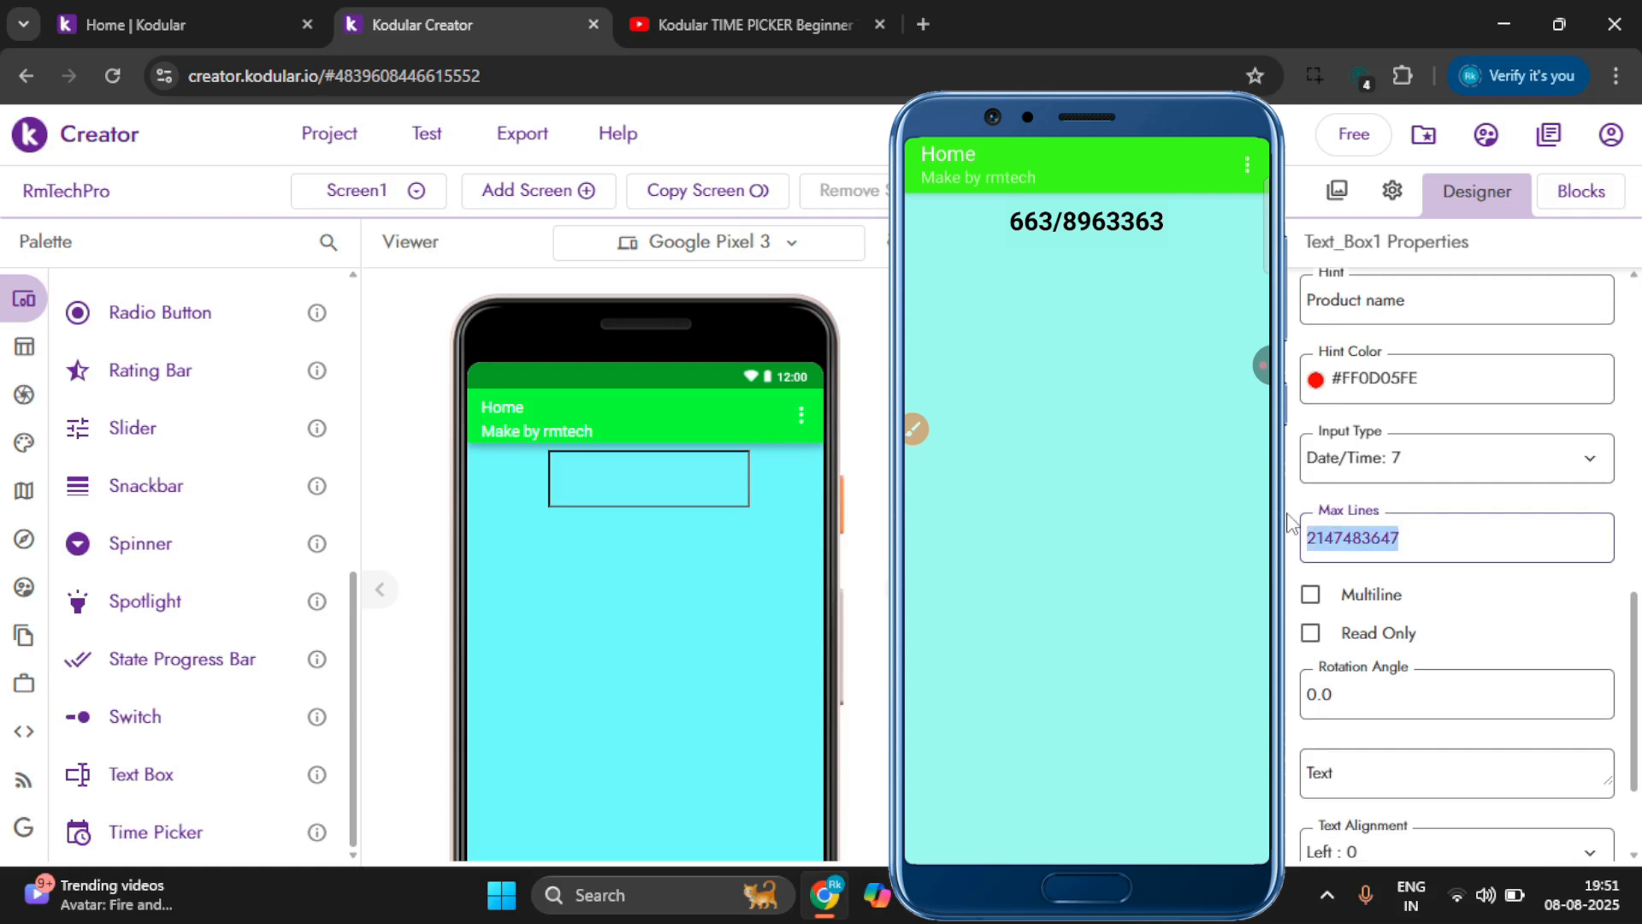
click(1401, 541)
text(367656746)
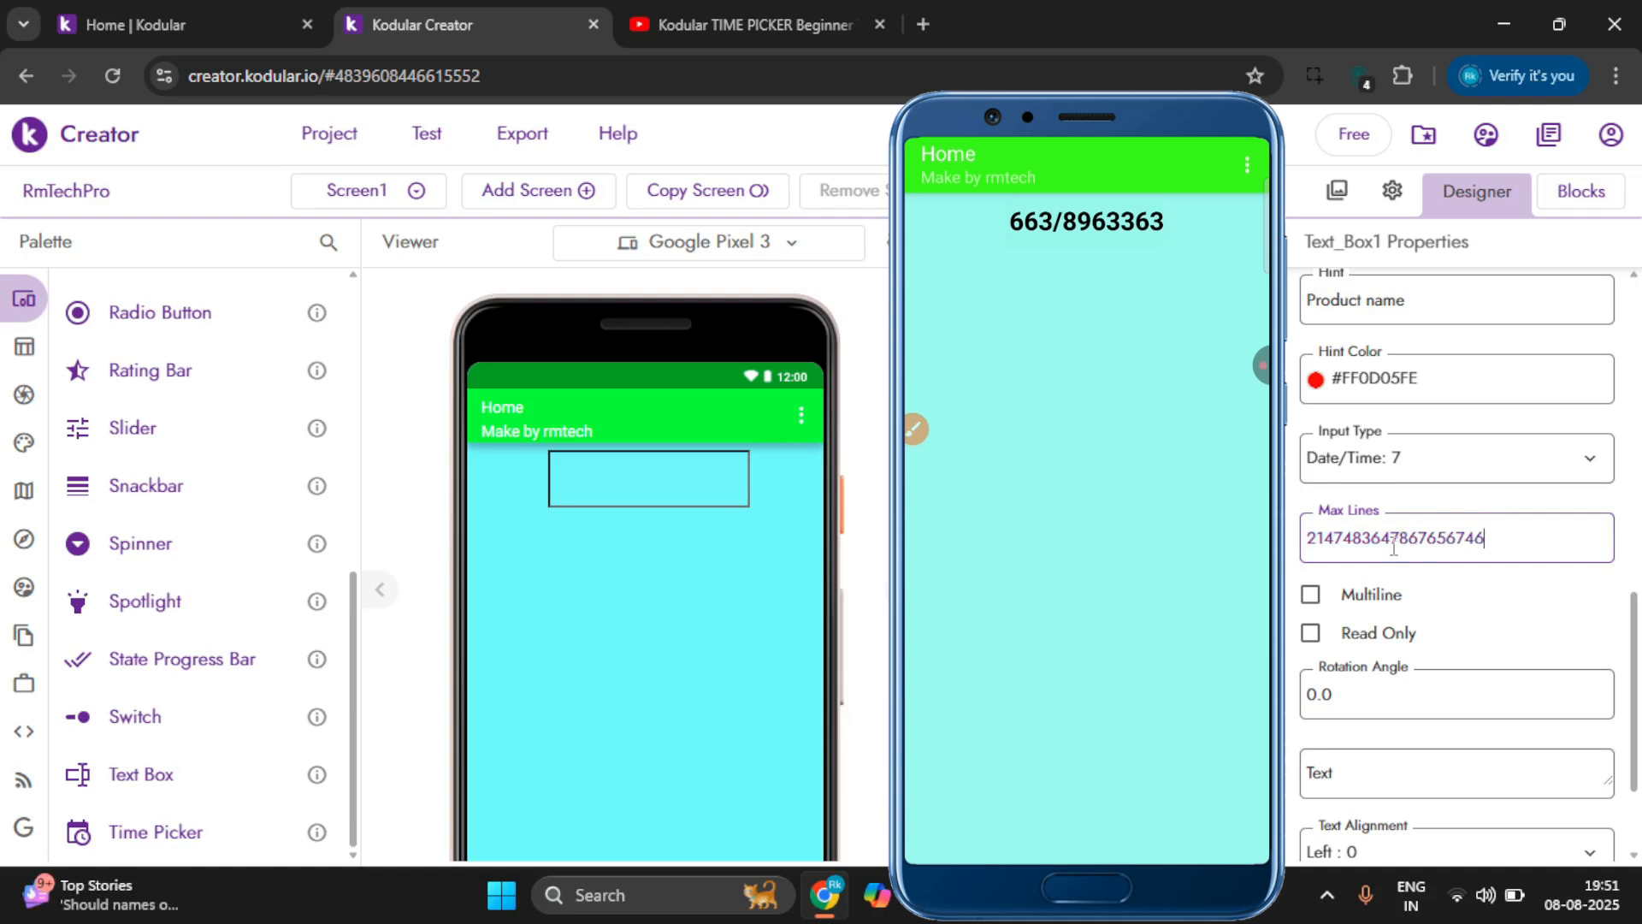
click(1346, 599)
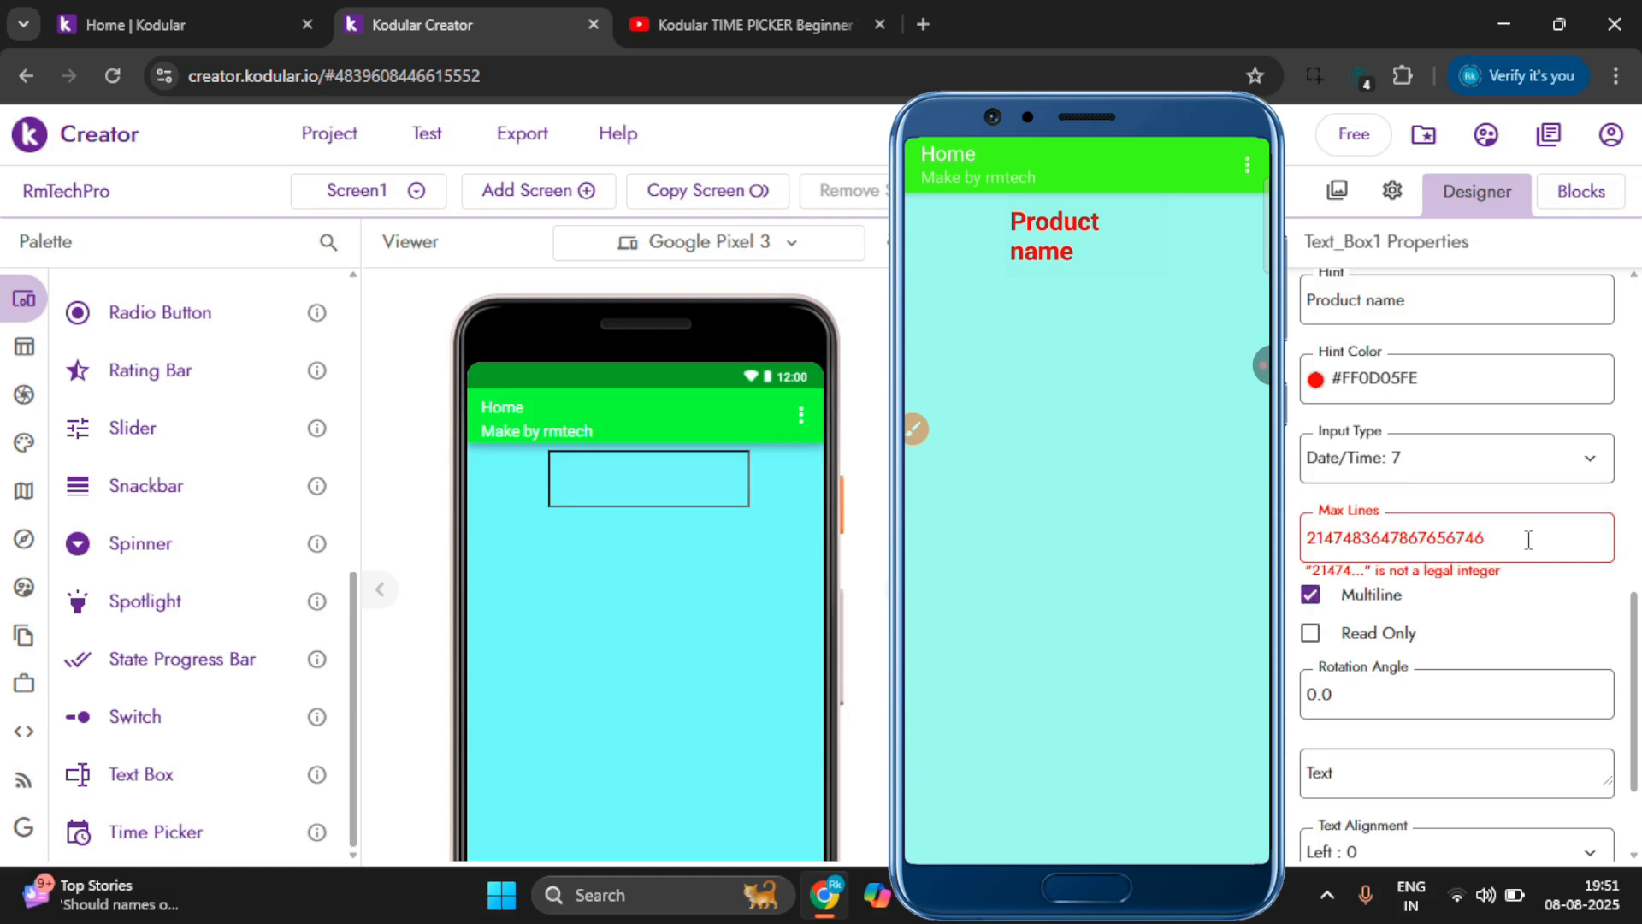
Clear the whole Max Lines value of Text_Box1.
drag(1525, 540, 1400, 522)
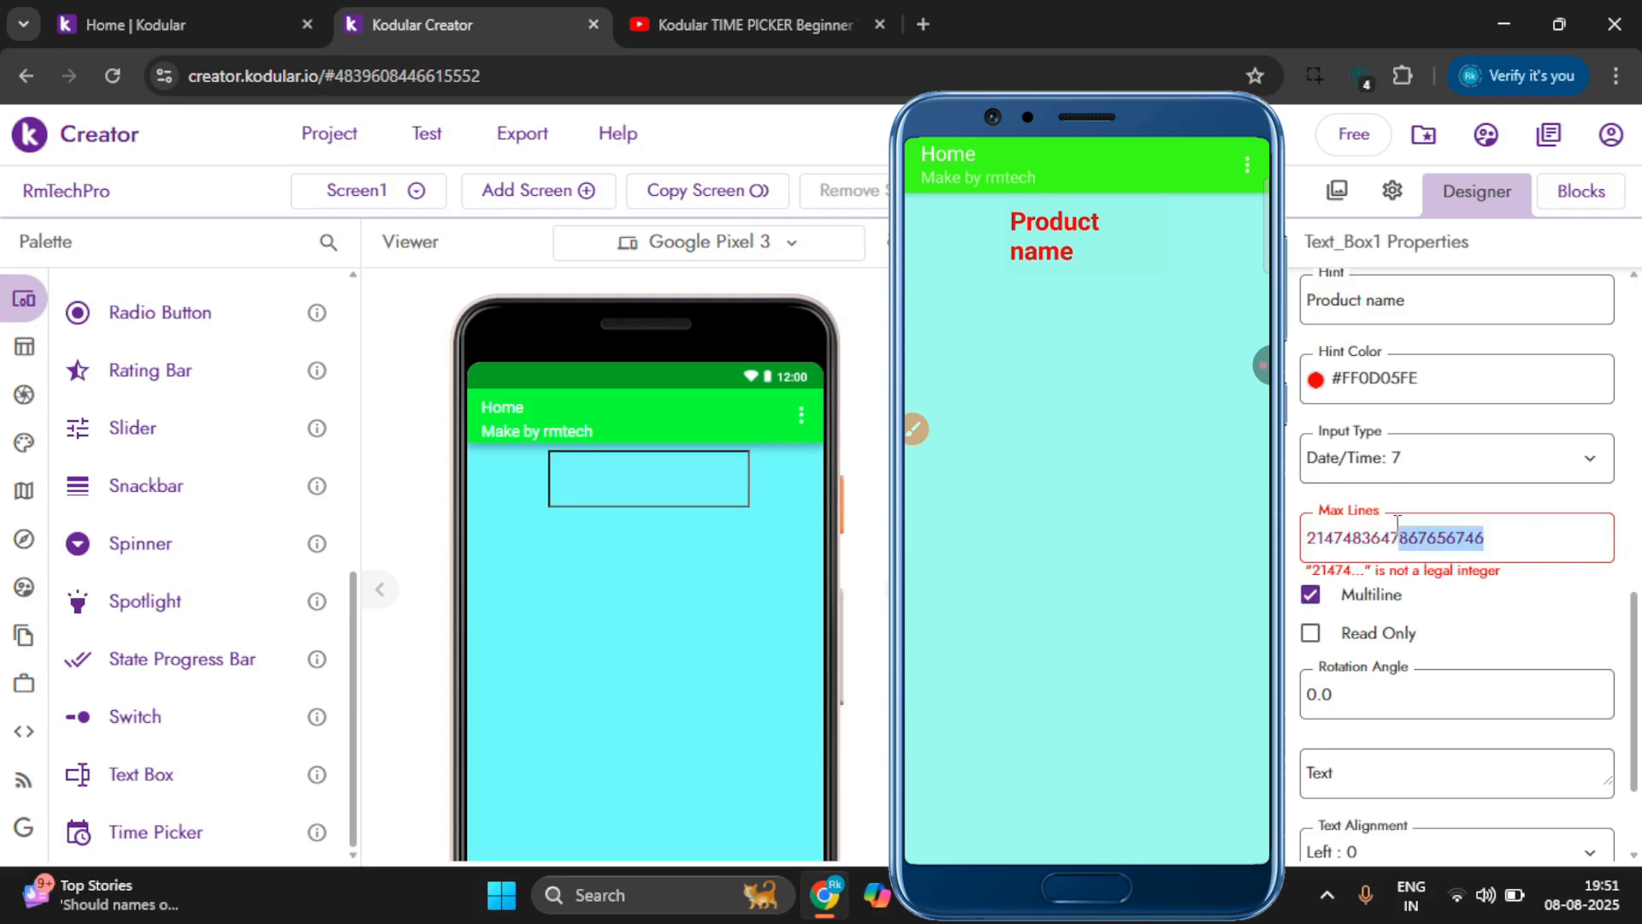
key(BackSpace)
key(BackSpace)
key(BackSpace)
key(BackSpace)
key(BackSpace)
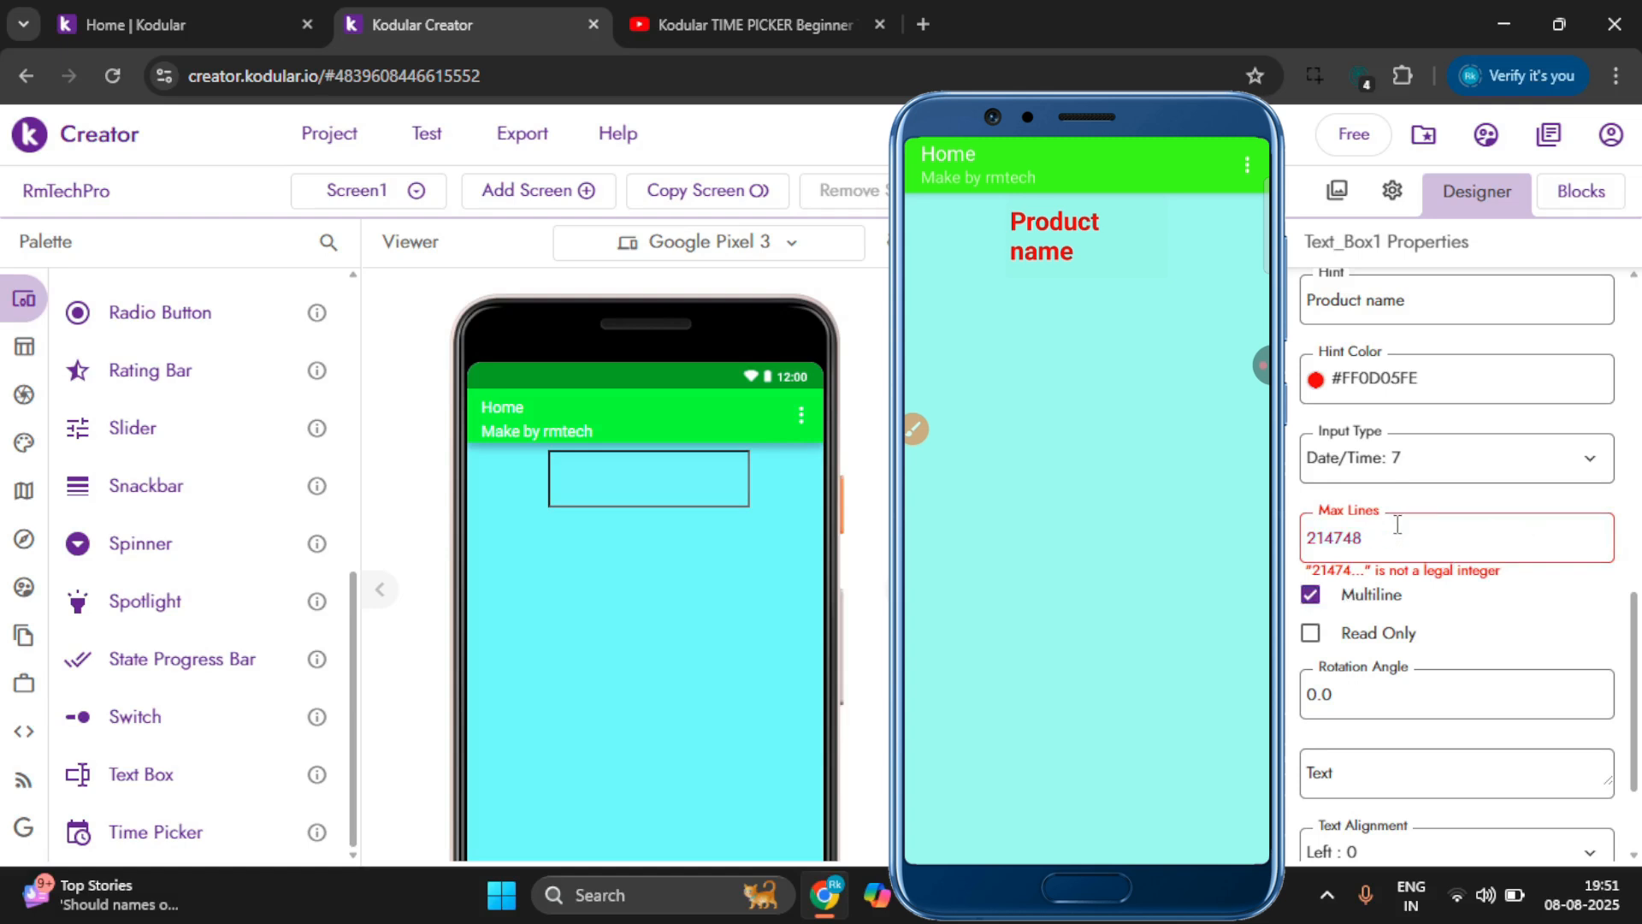
key(BackSpace)
key(BackSpace)
key(BackSpace)
key(BackSpace)
key(BackSpace)
click(1448, 501)
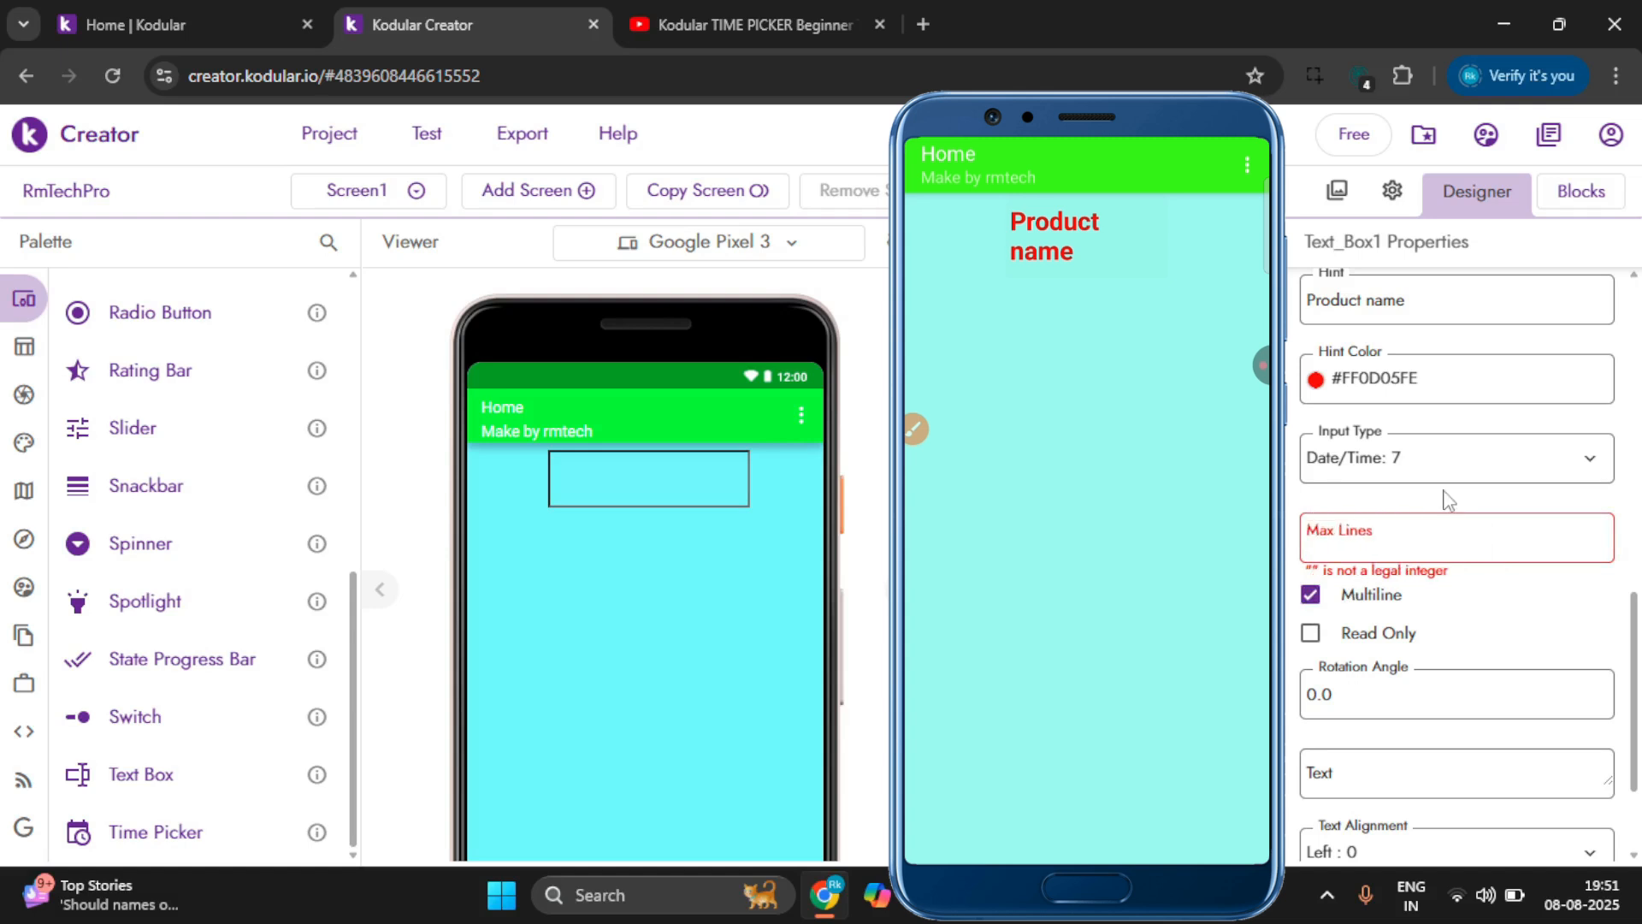
Turn off Multiline for Text_Box1 and set its Max Lines to 55554545.
click(1310, 593)
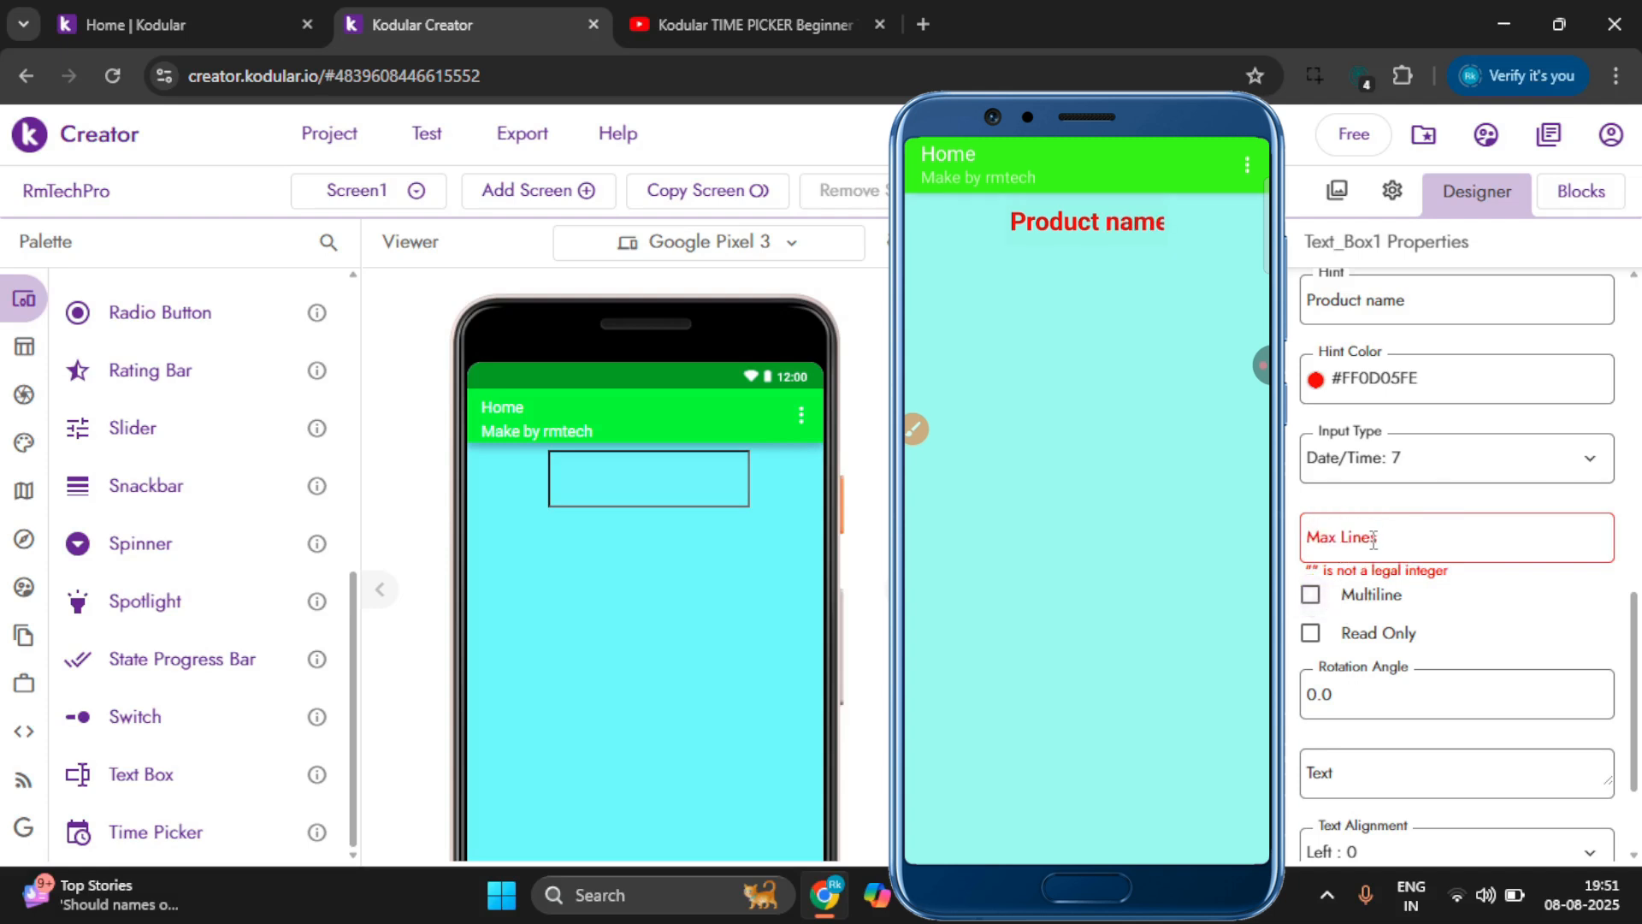
click(1372, 539)
text(55)
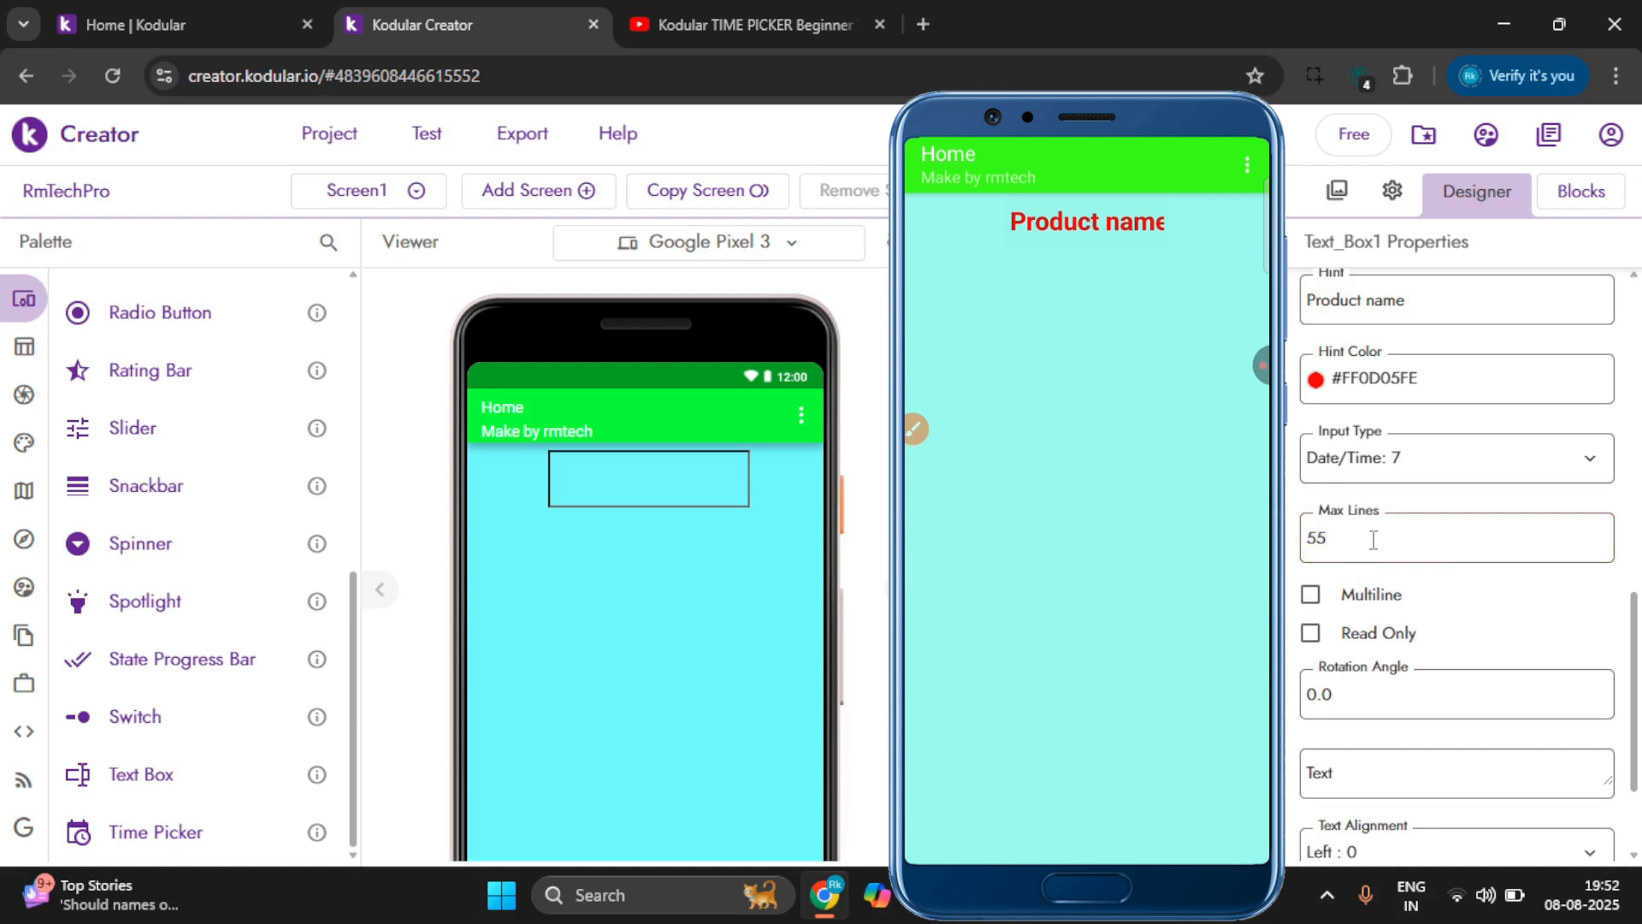
text(554545)
Try the Read Only option on Text_Box1 and leave it turned off.
click(1311, 633)
click(1314, 636)
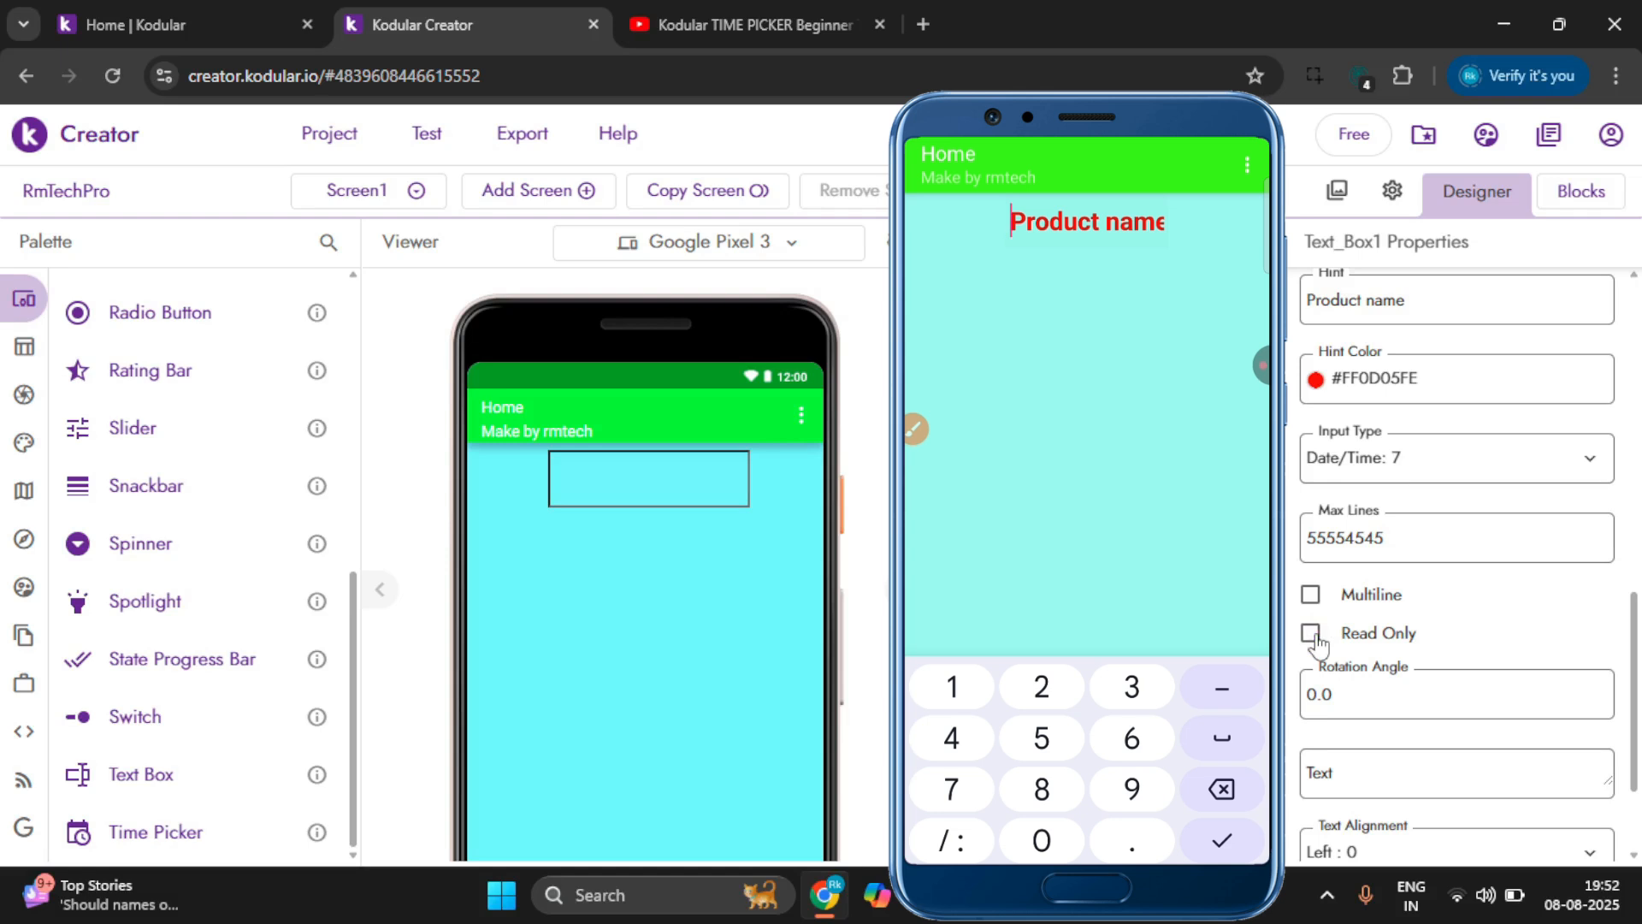
click(1314, 635)
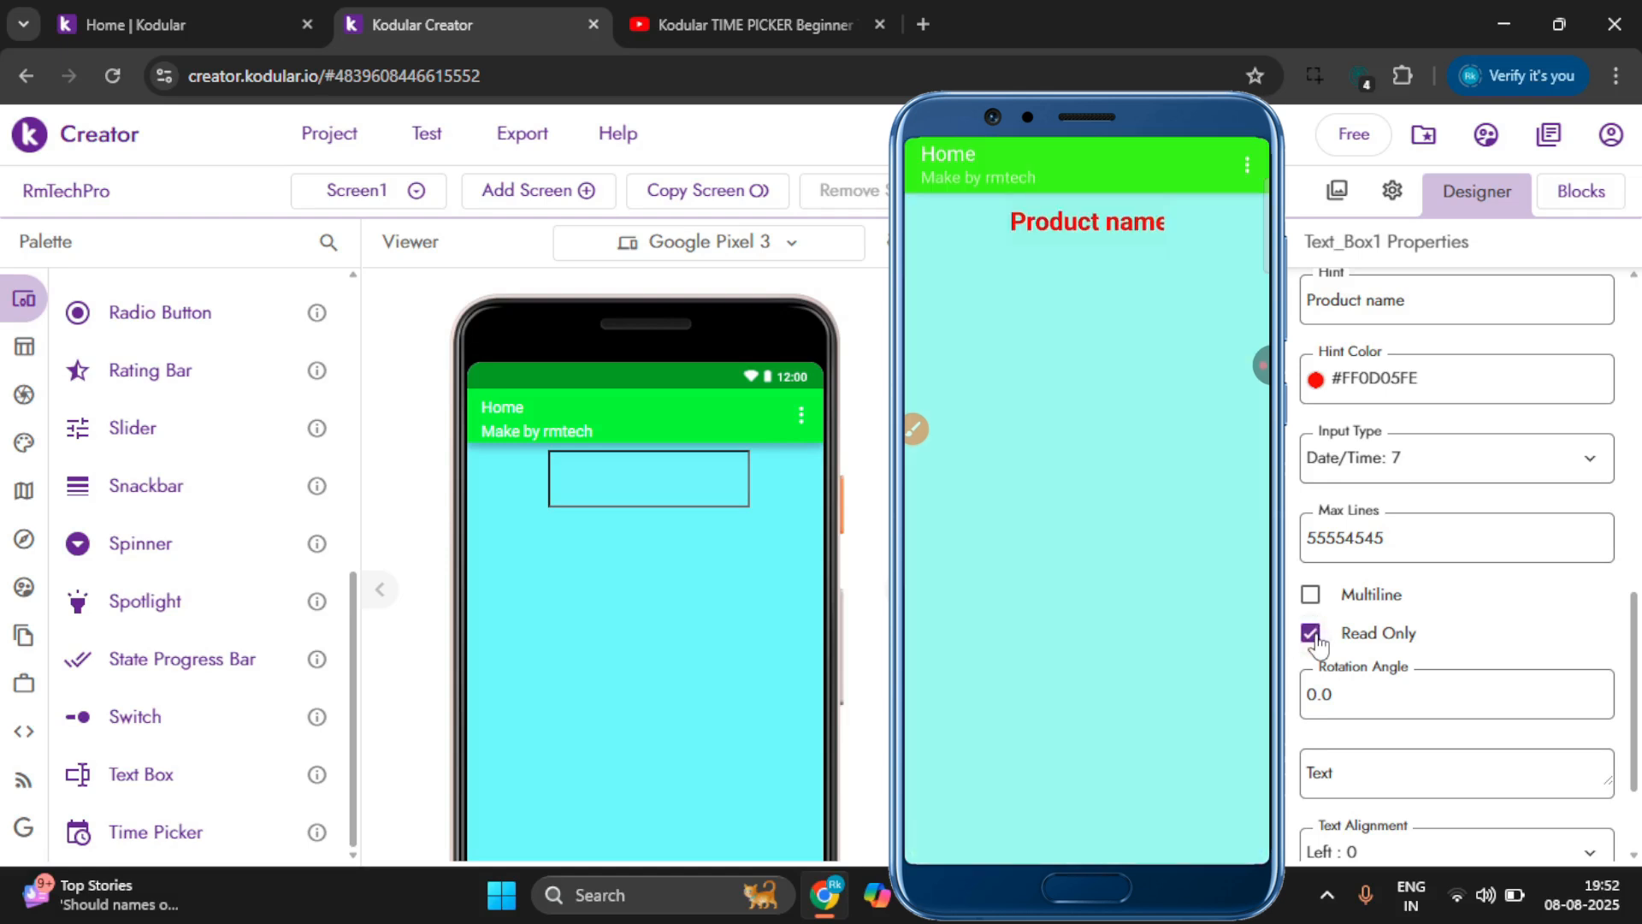
click(1311, 635)
scroll(1350, 637, down, 1)
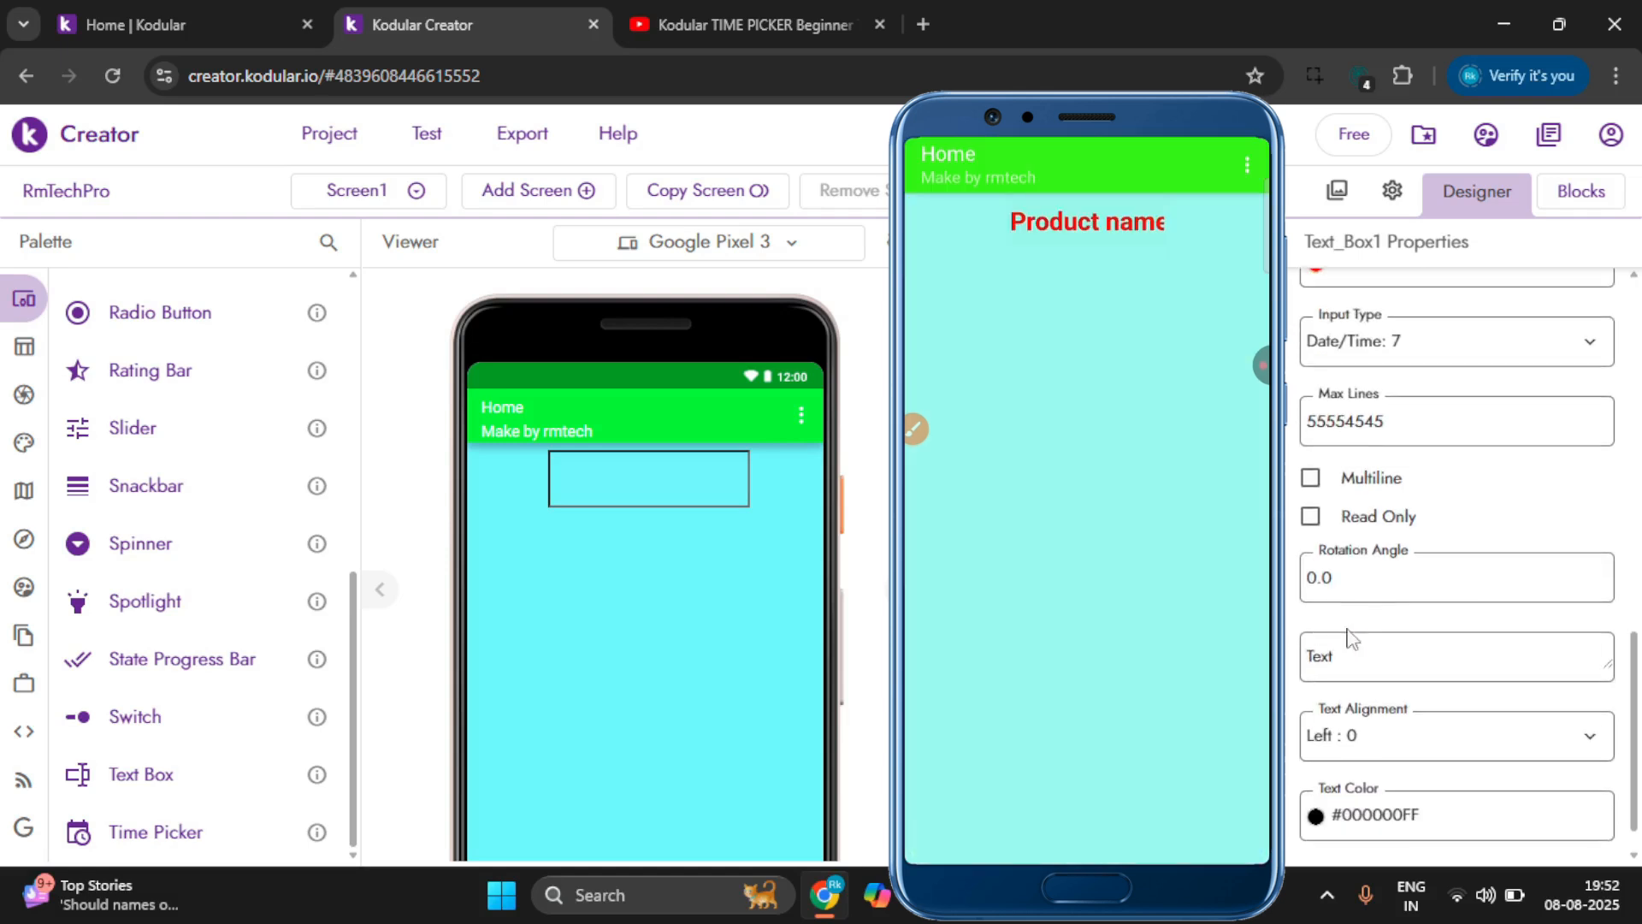
Try a rotation angle of 20 and the text "Kodular" on Text_Box1.
double_click(1359, 575)
text(20)
click(1346, 657)
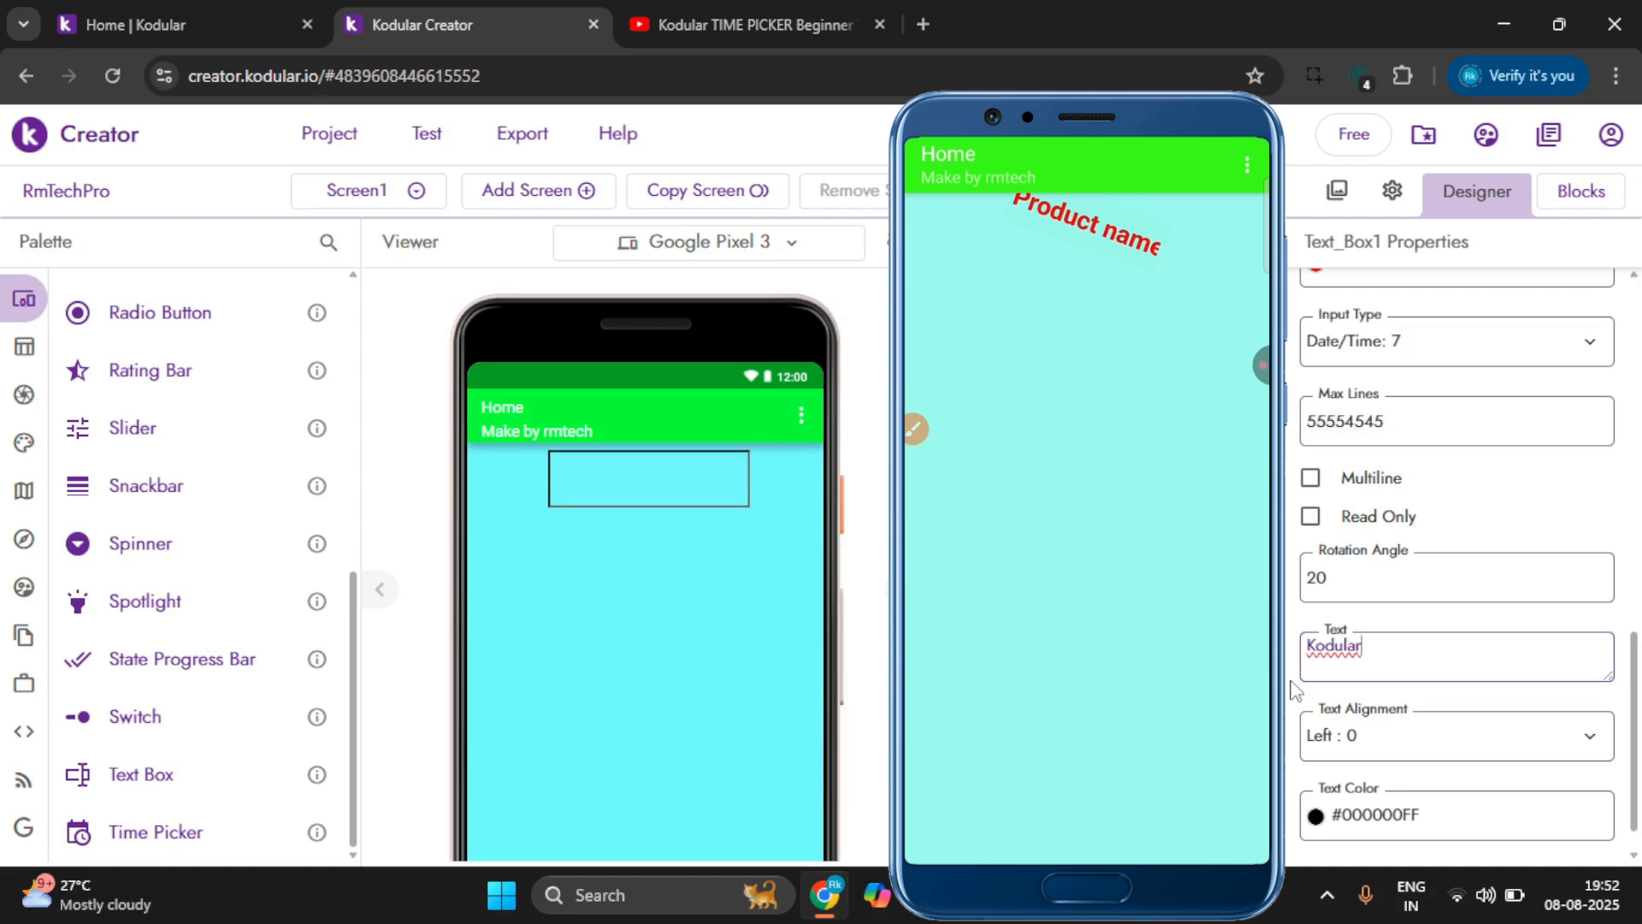
click(1296, 689)
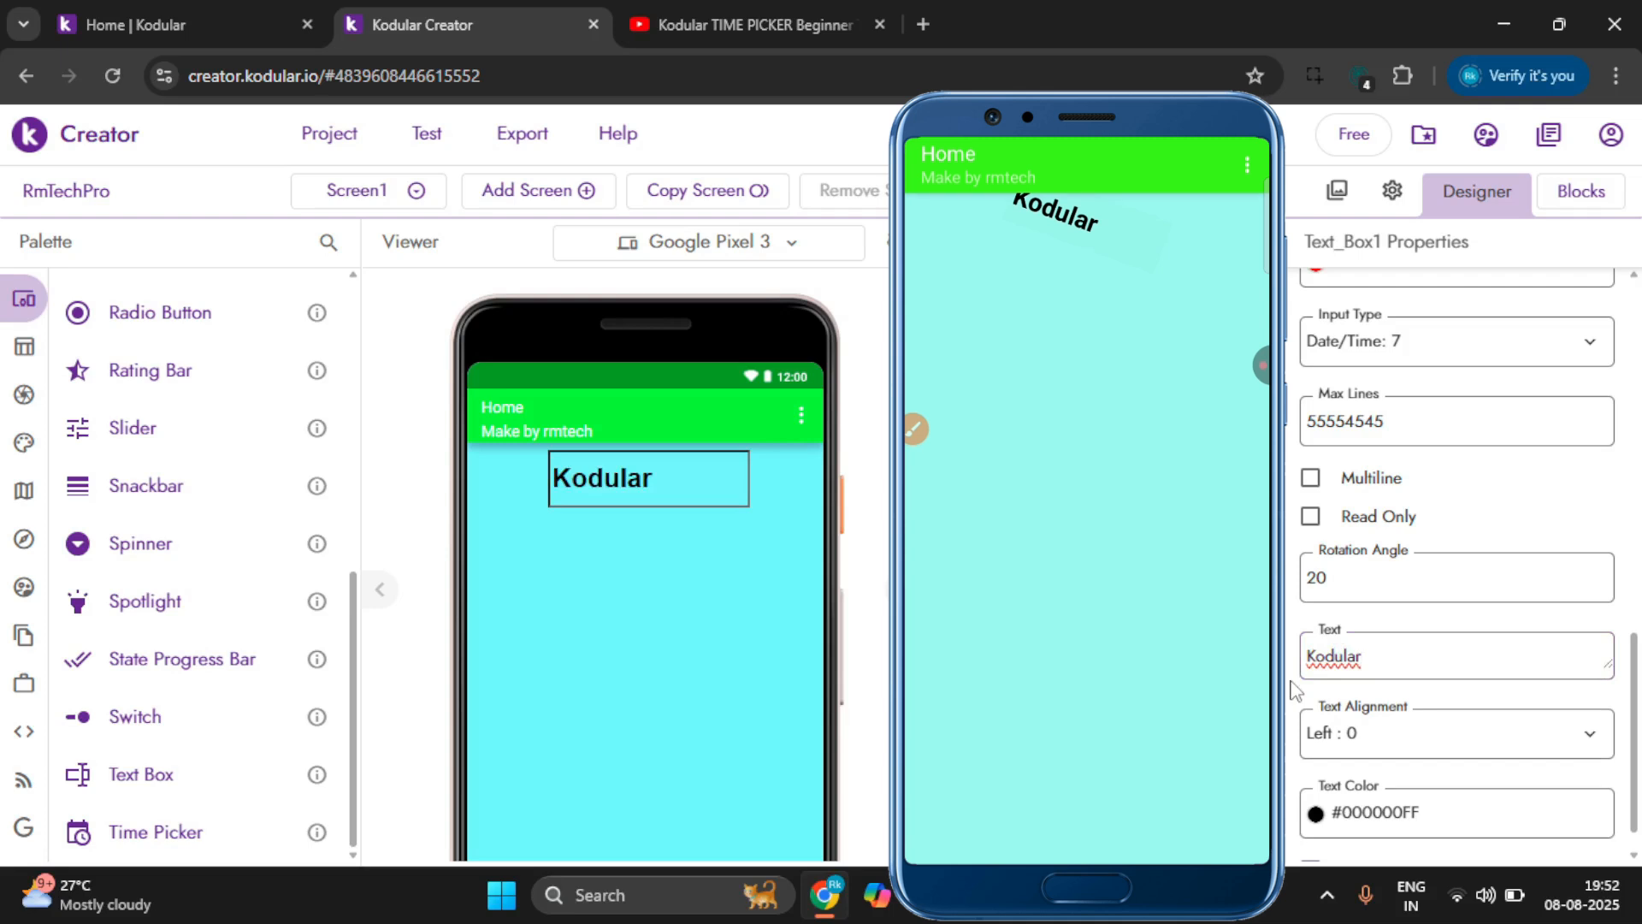
Reset Text_Box1's rotation angle to 0 and clear its text.
click(1363, 579)
key(ctrl+a)
text(0)
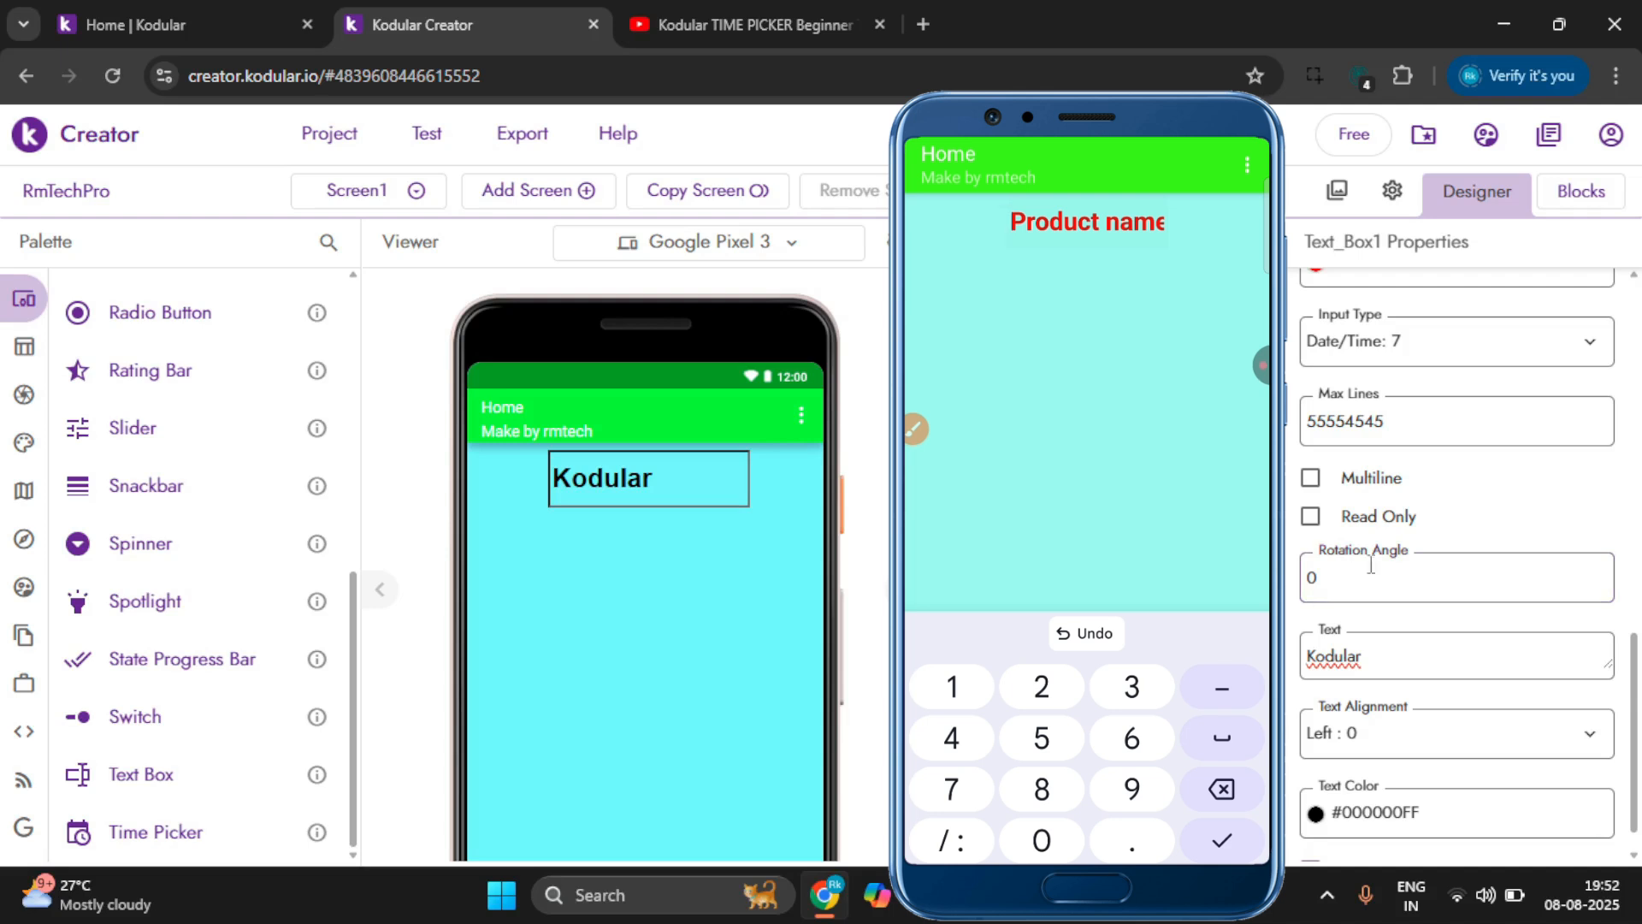
drag(1382, 671, 1292, 654)
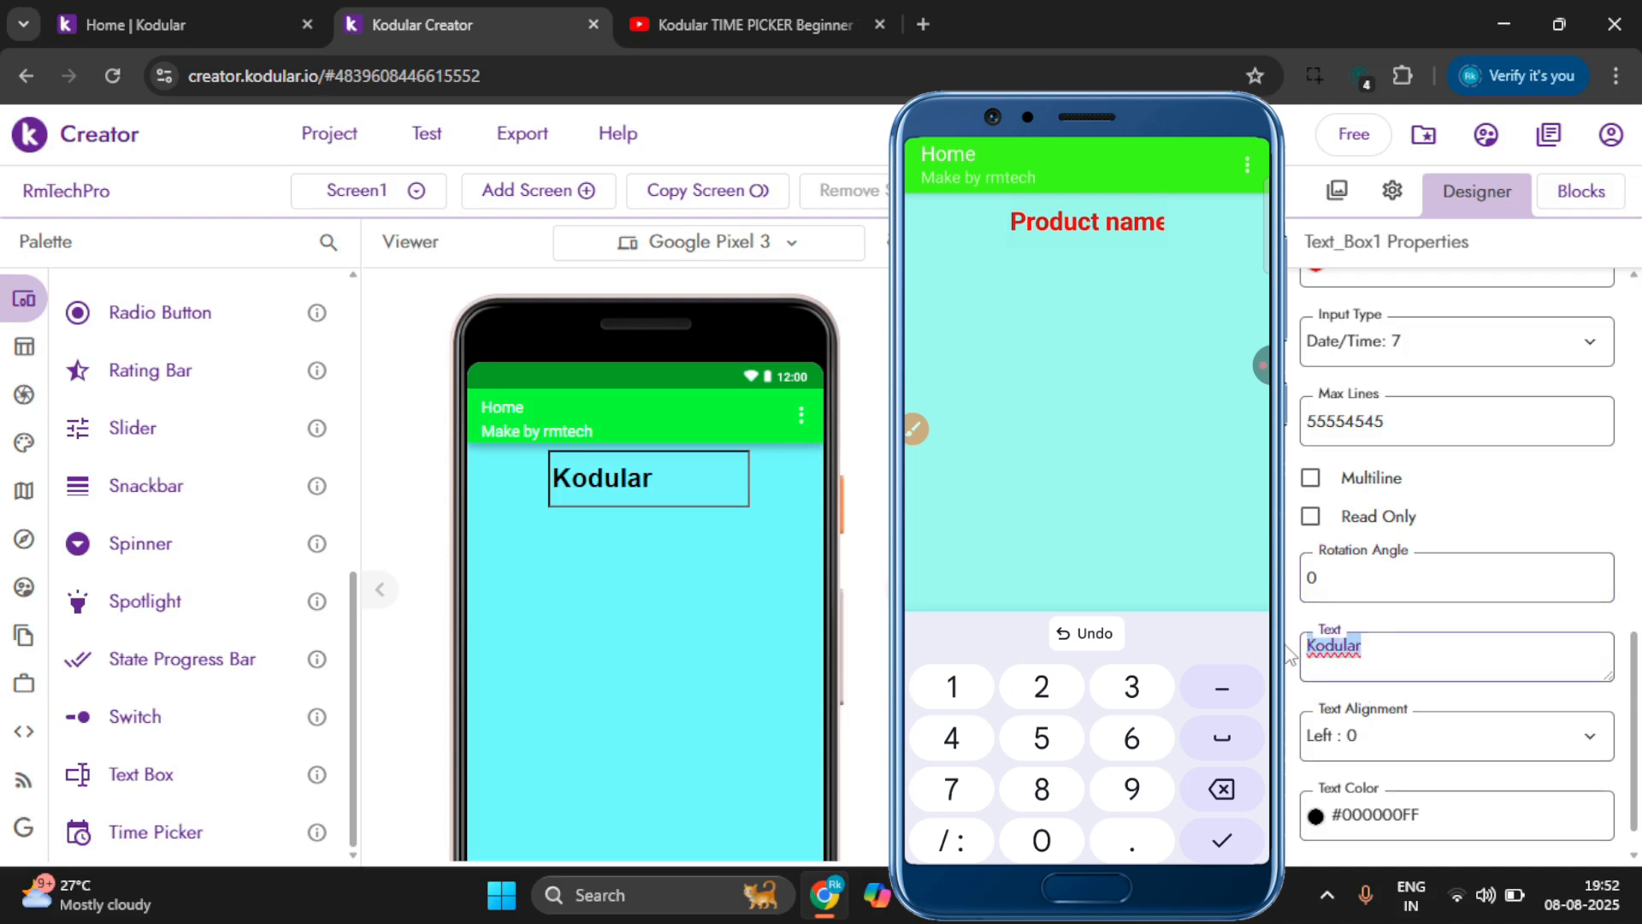
key(BackSpace)
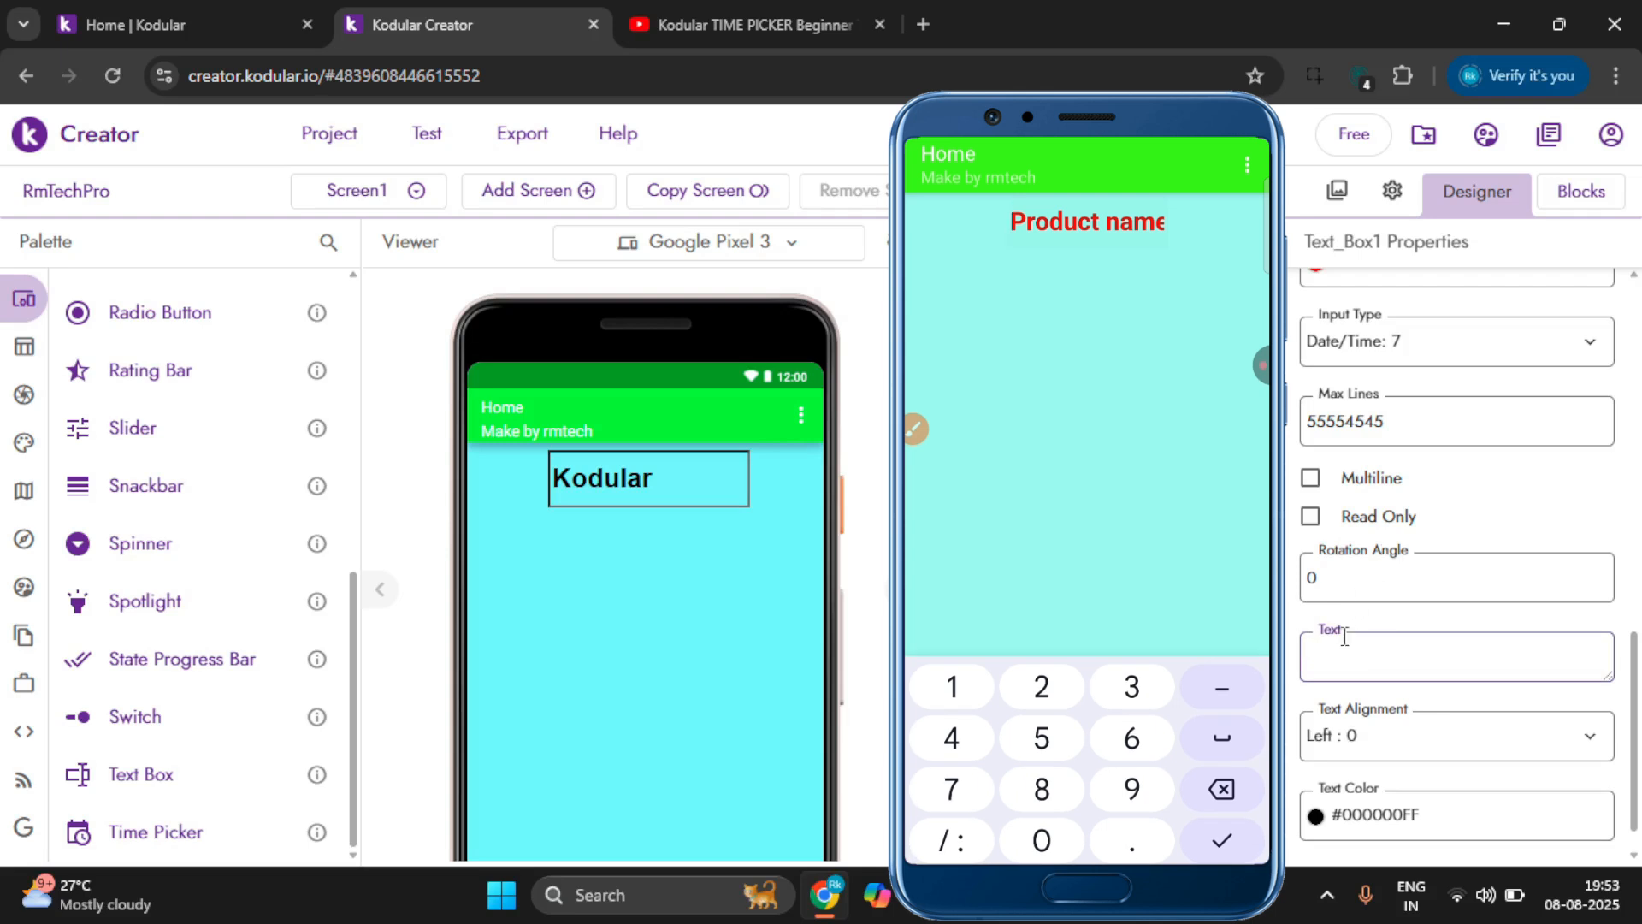
Check Text_Box1's text alignment options, keep Left : 0, and set its text to "kodula".
scroll(1341, 697, down, 1)
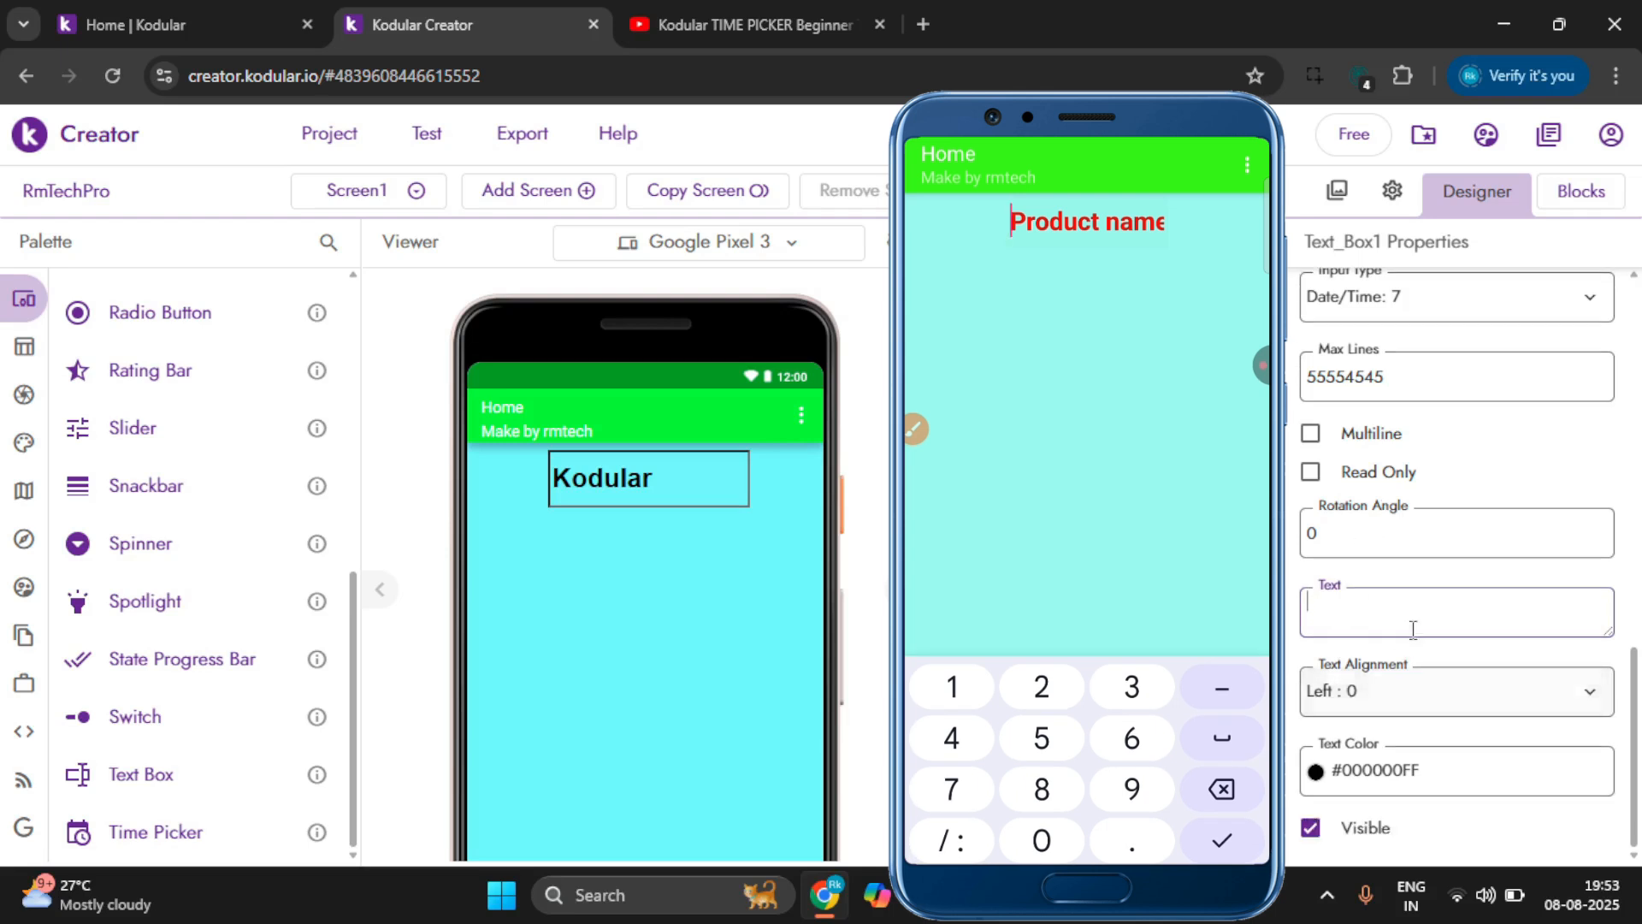
click(1362, 710)
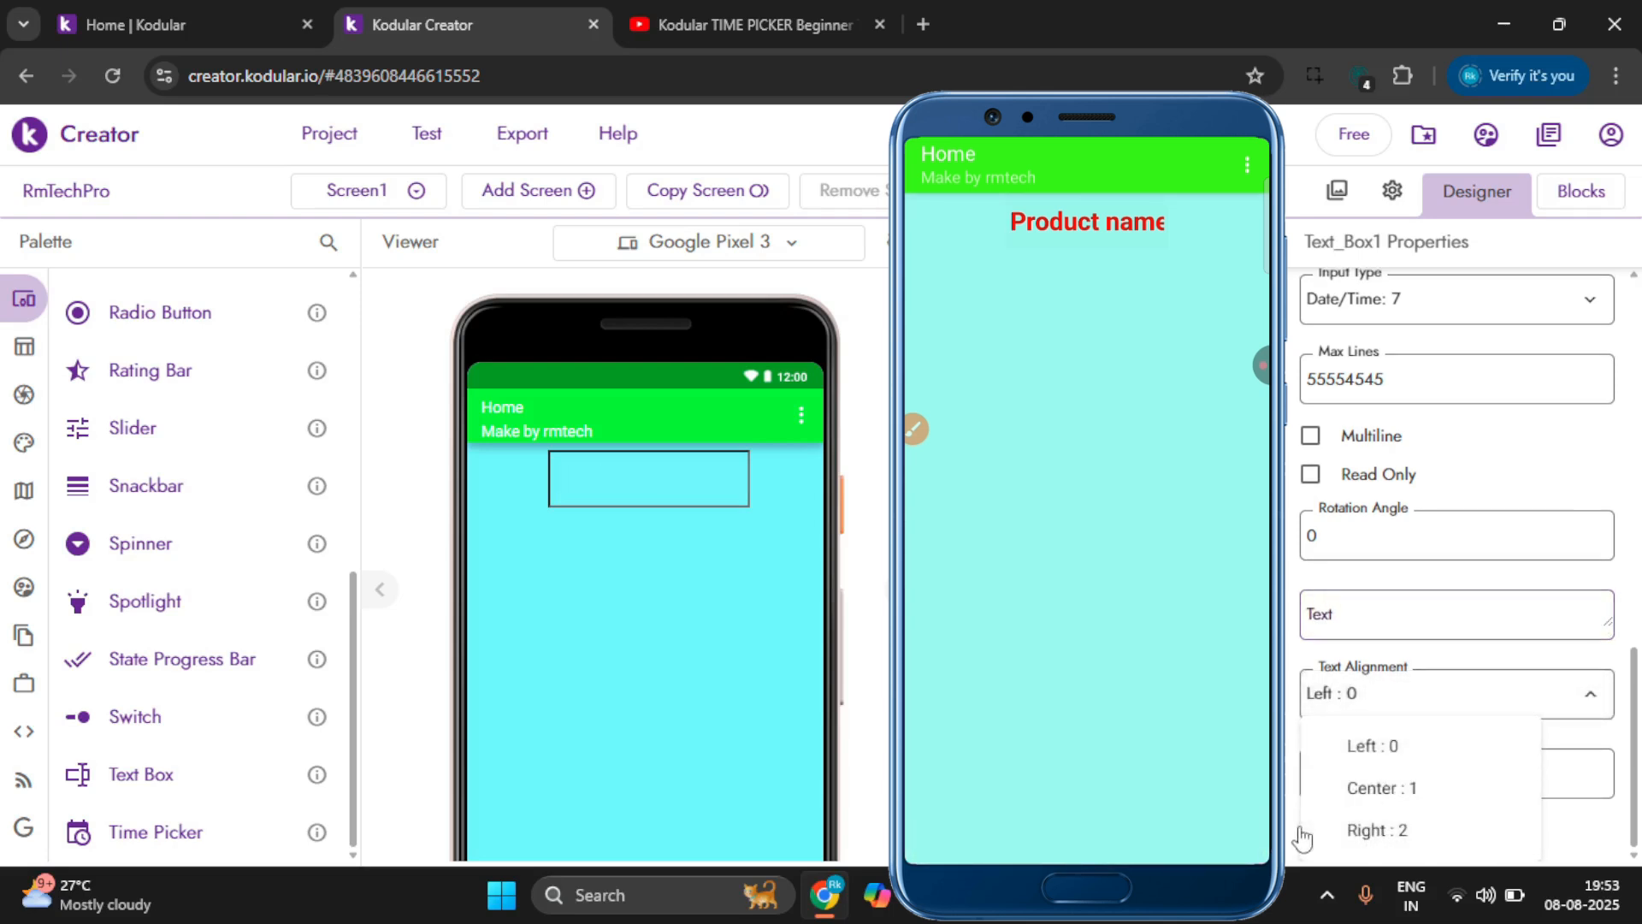
click(1372, 655)
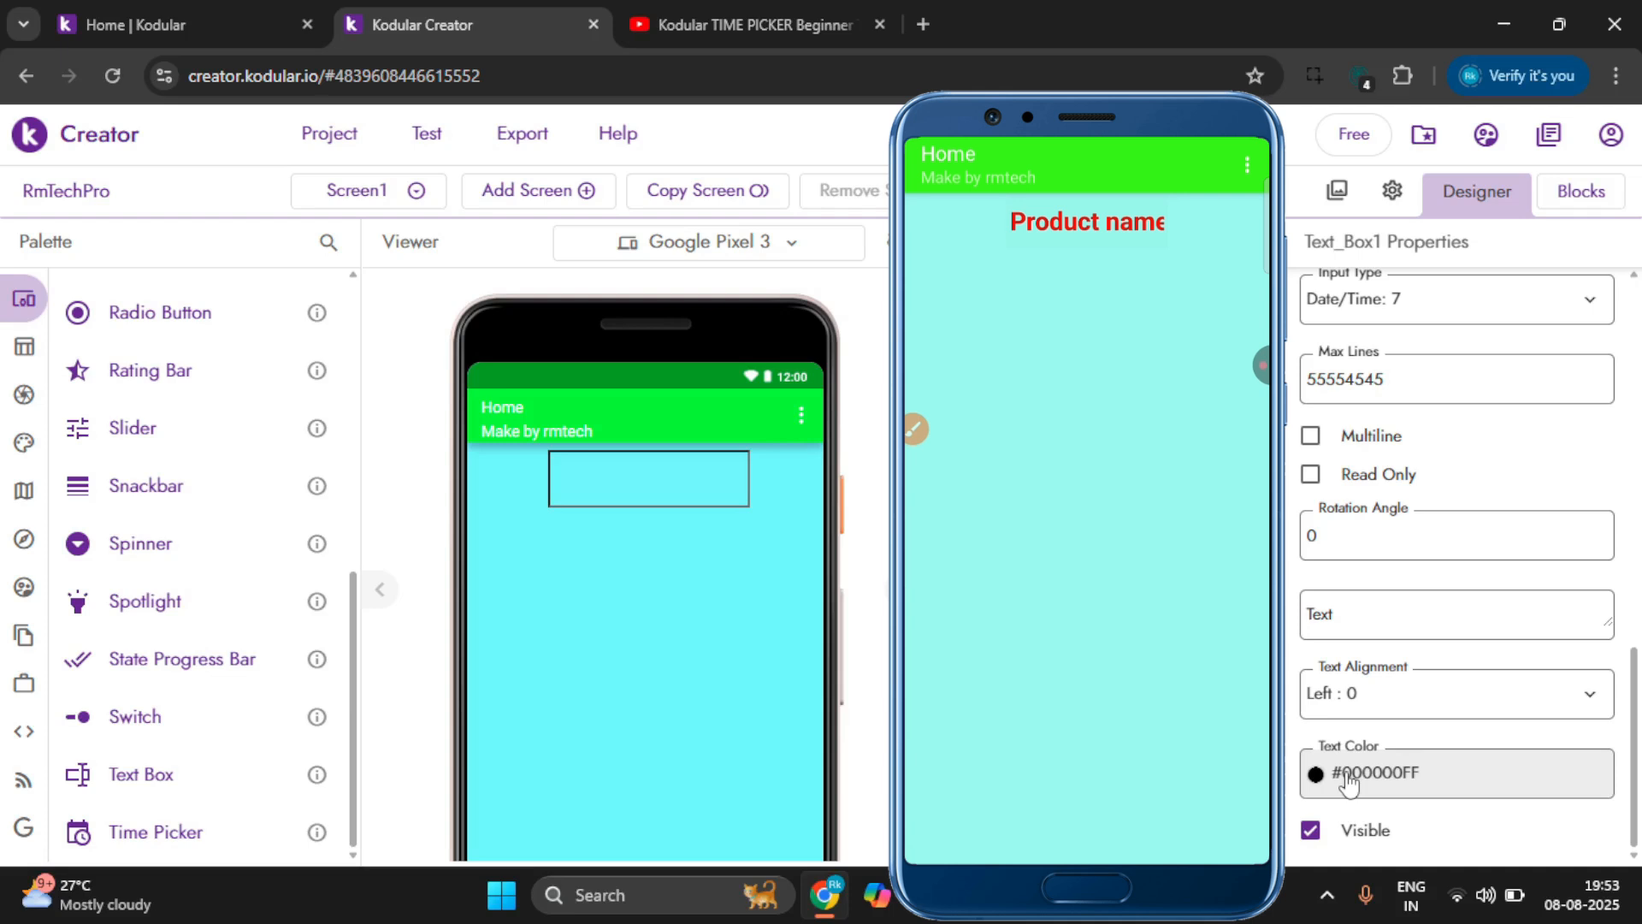
click(1306, 601)
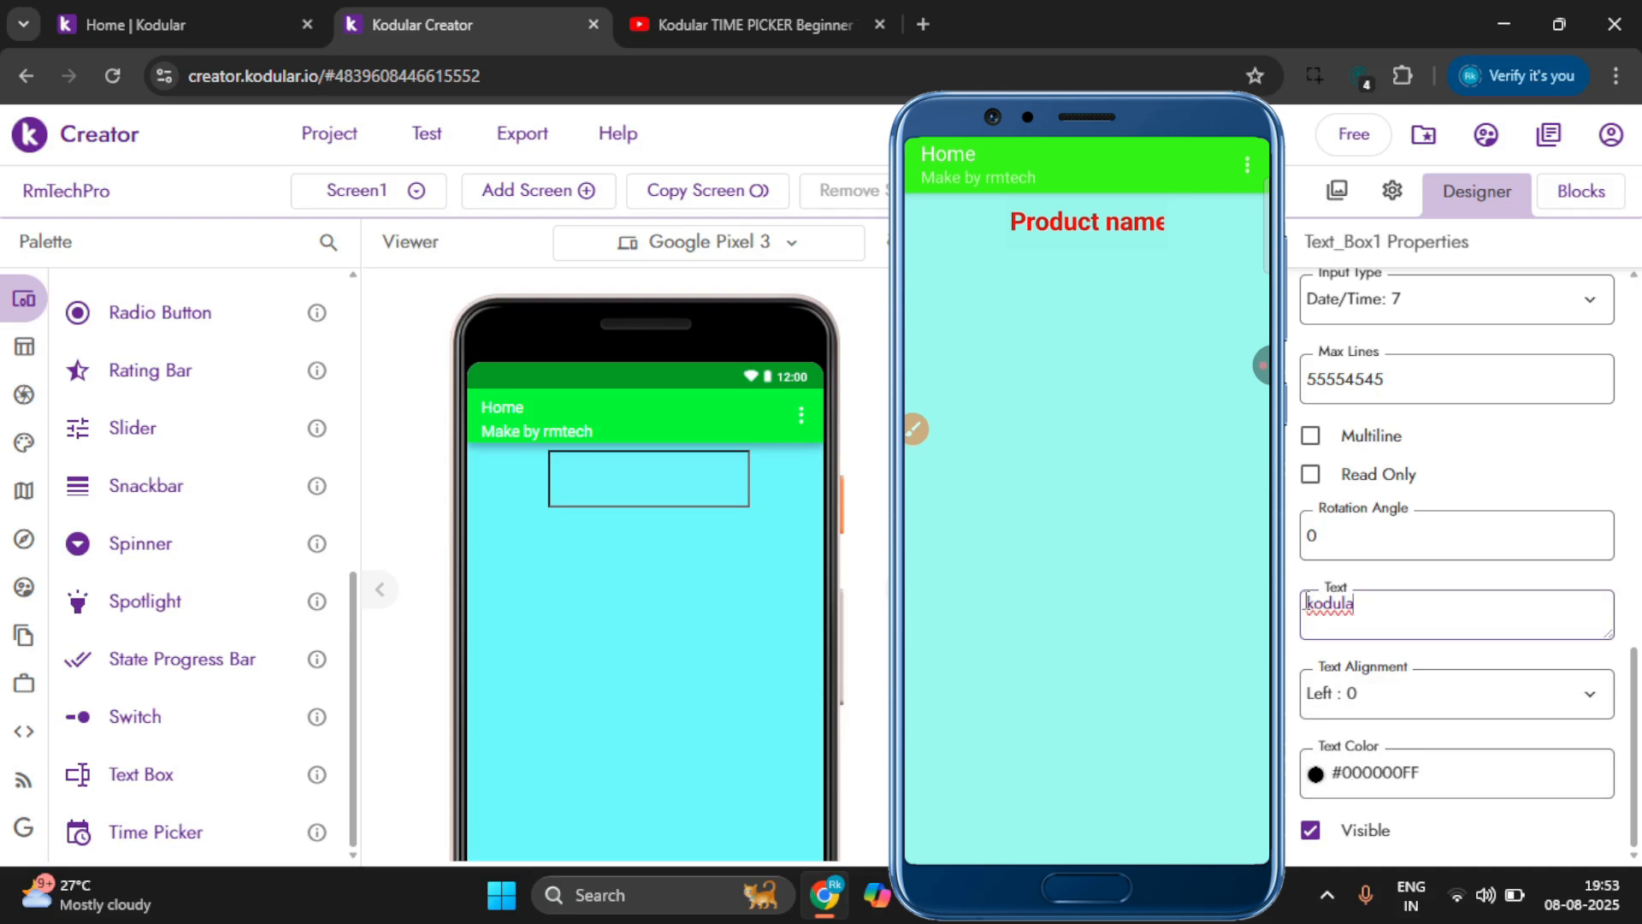
click(1317, 659)
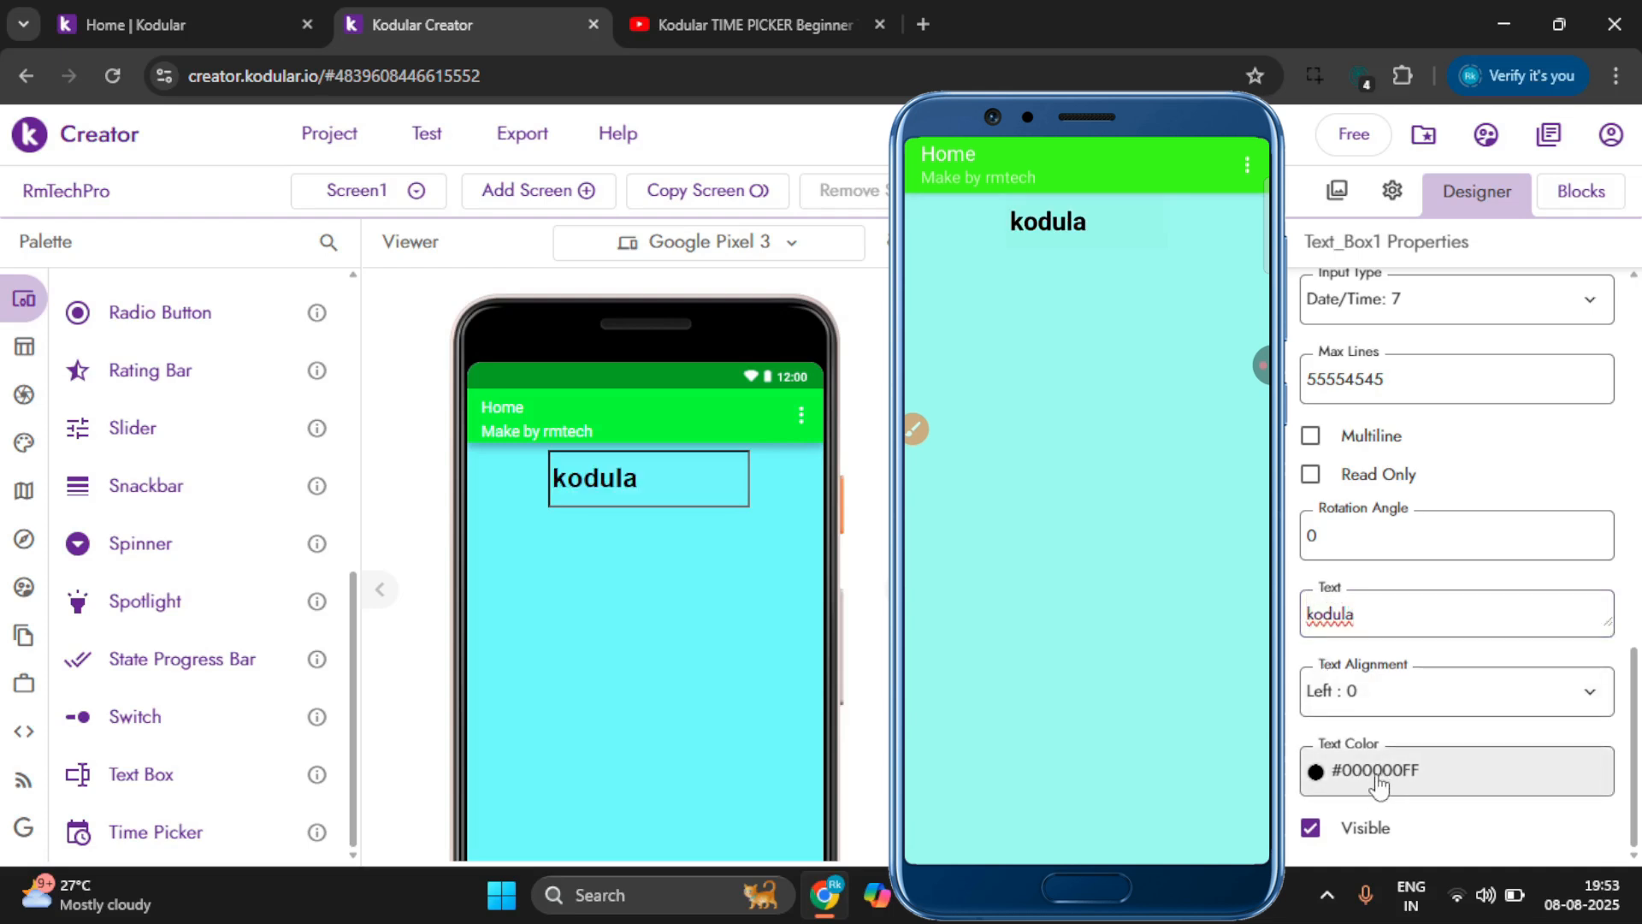
Change Text_Box1's text color to red, #E60901FE.
click(1377, 774)
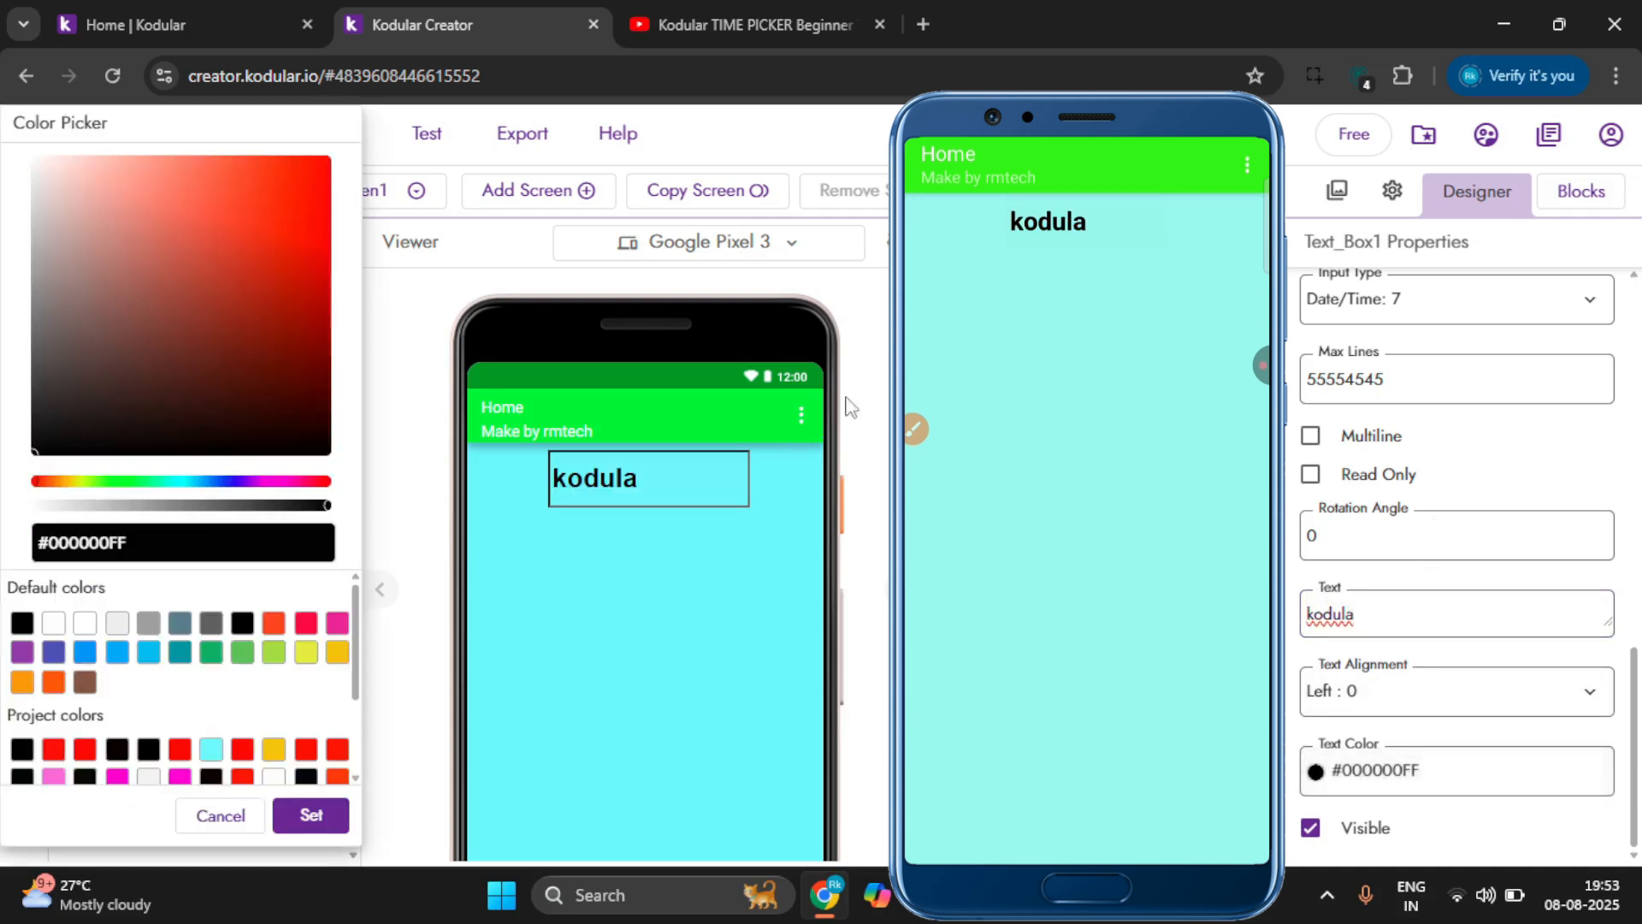
mouse_move(326, 219)
mouse_down()
mouse_move(318, 191)
mouse_move(341, 175)
mouse_up()
right_click(346, 169)
click(316, 819)
click(318, 821)
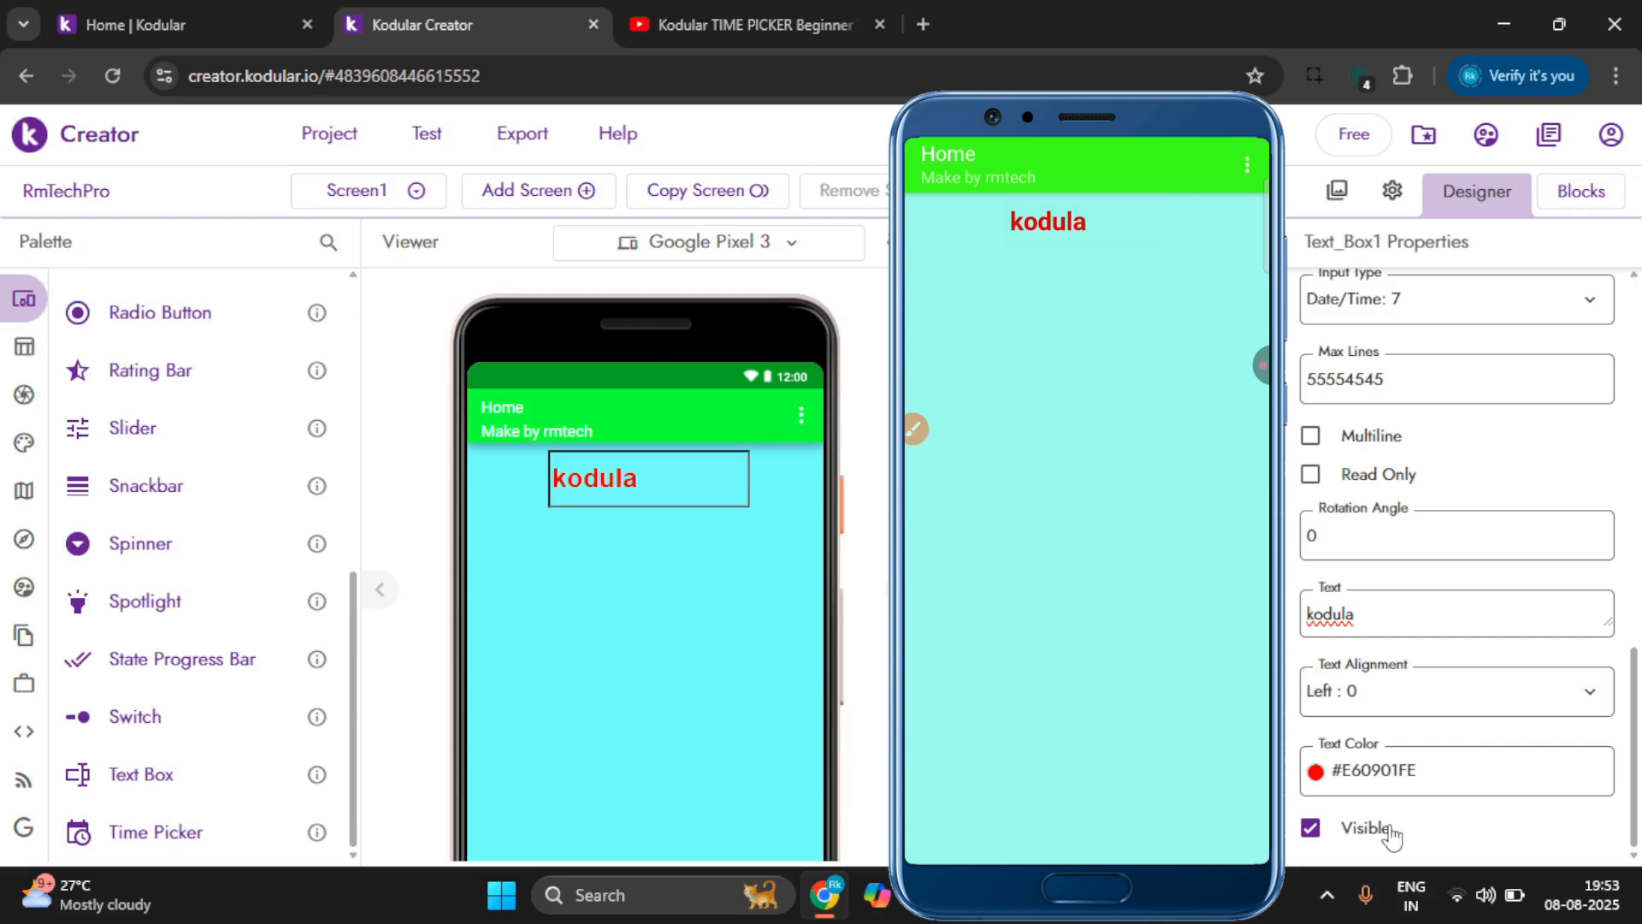
Hide Text_Box1 by turning off its Visible property.
scroll(1488, 534, up, 10)
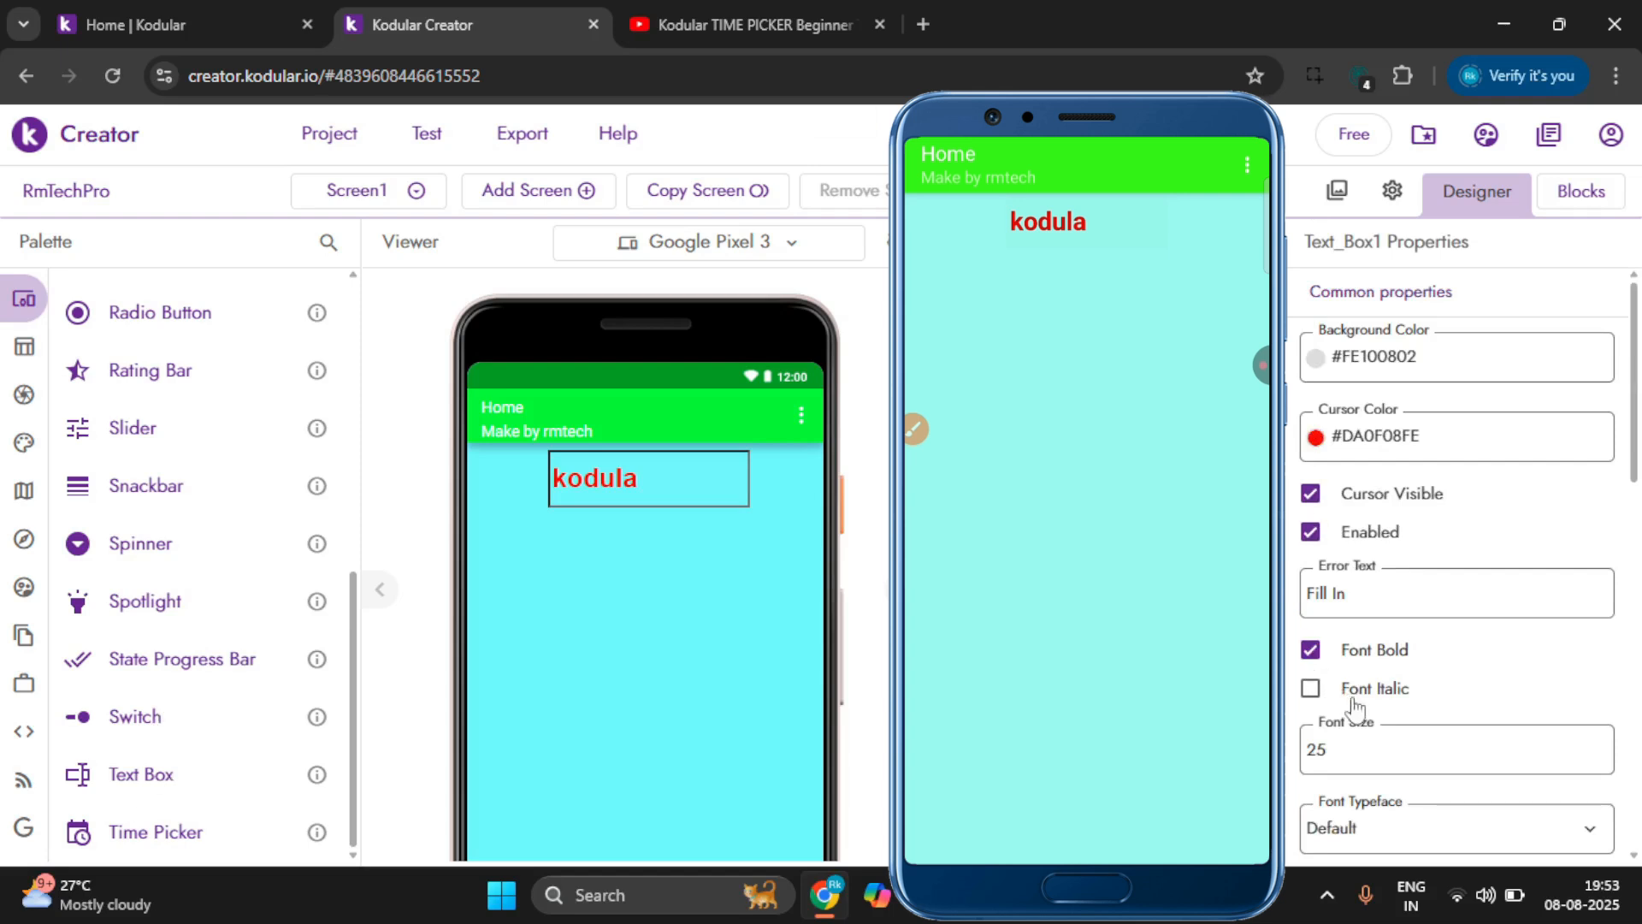
scroll(1357, 727, down, 5)
scroll(1360, 838, down, 1)
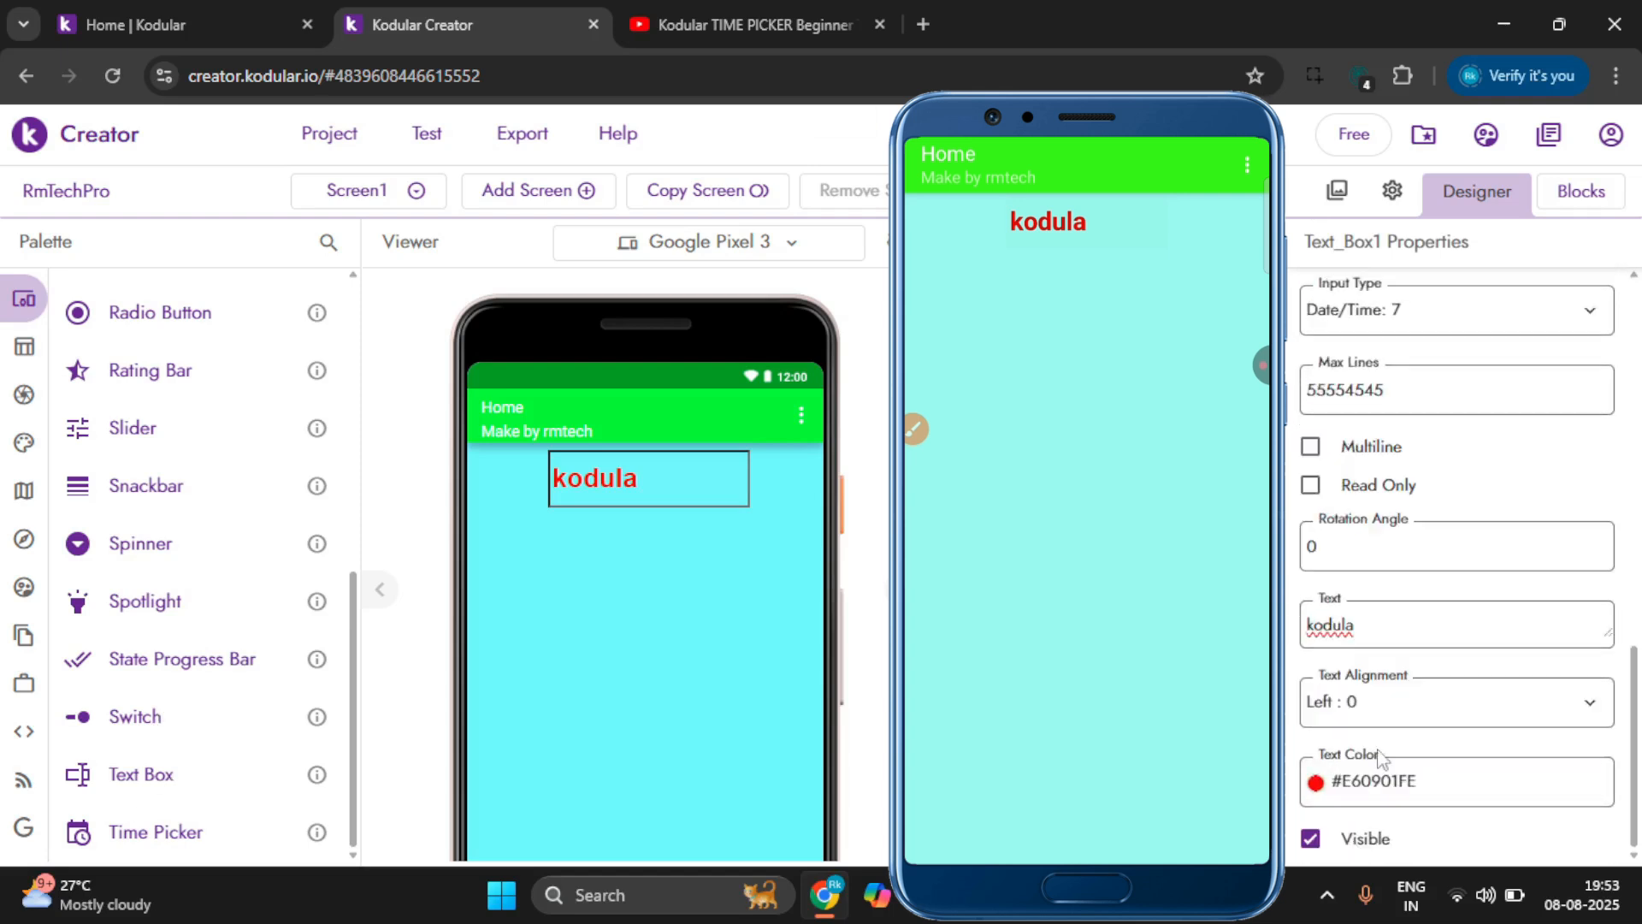
click(1332, 843)
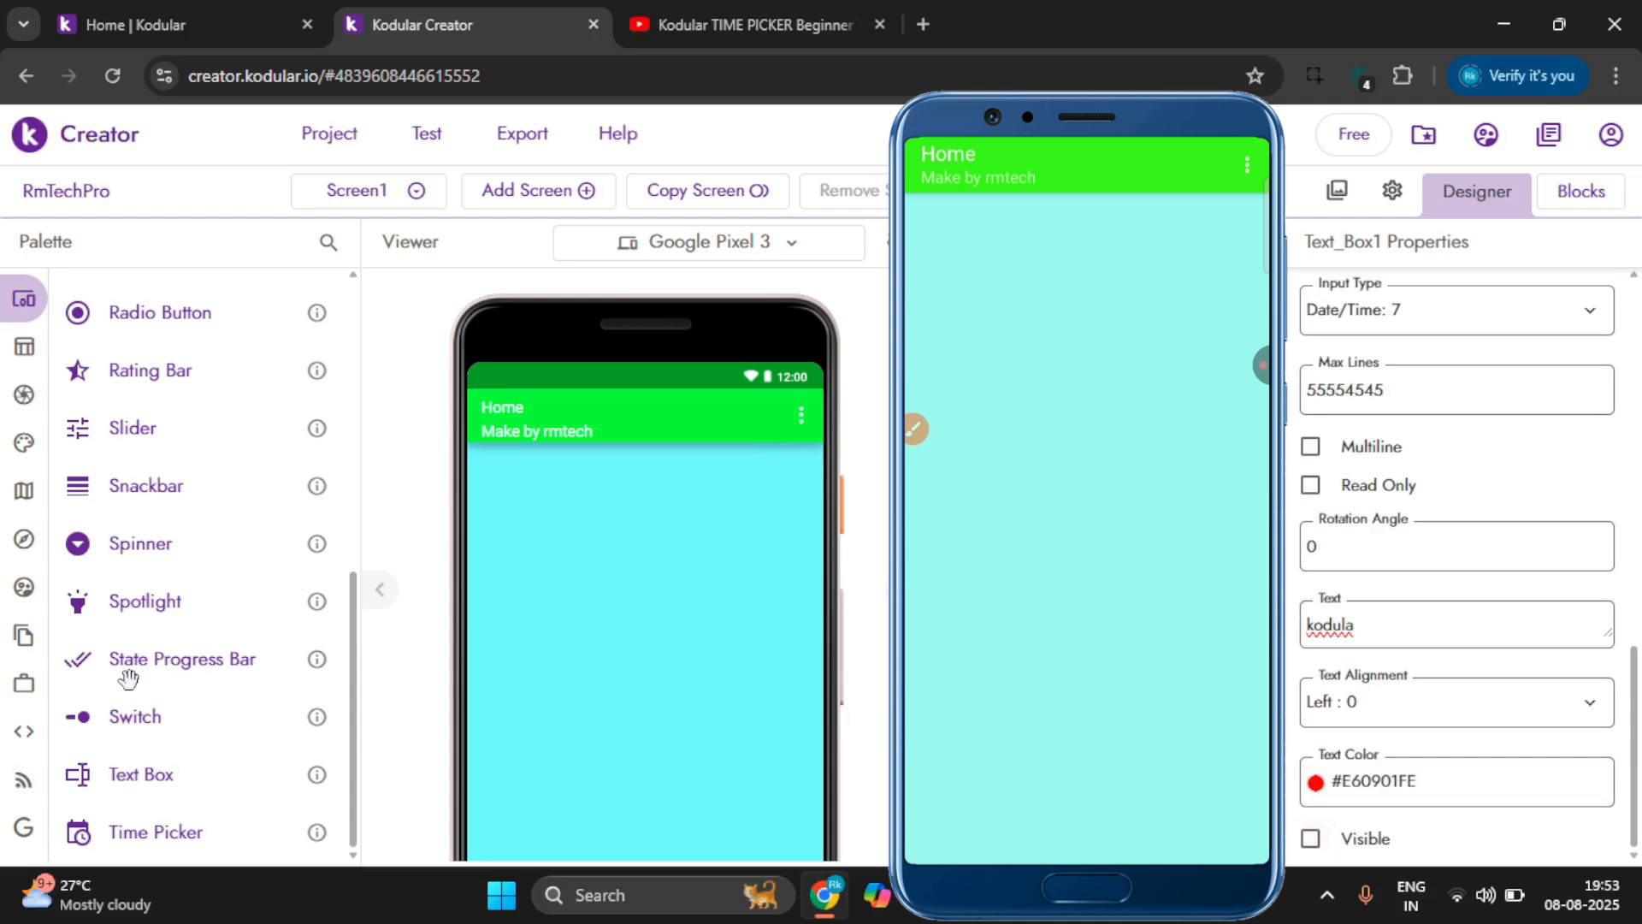
Add a Time Picker to the screen and set its background color to red, #F4130BFE.
drag(119, 827, 623, 536)
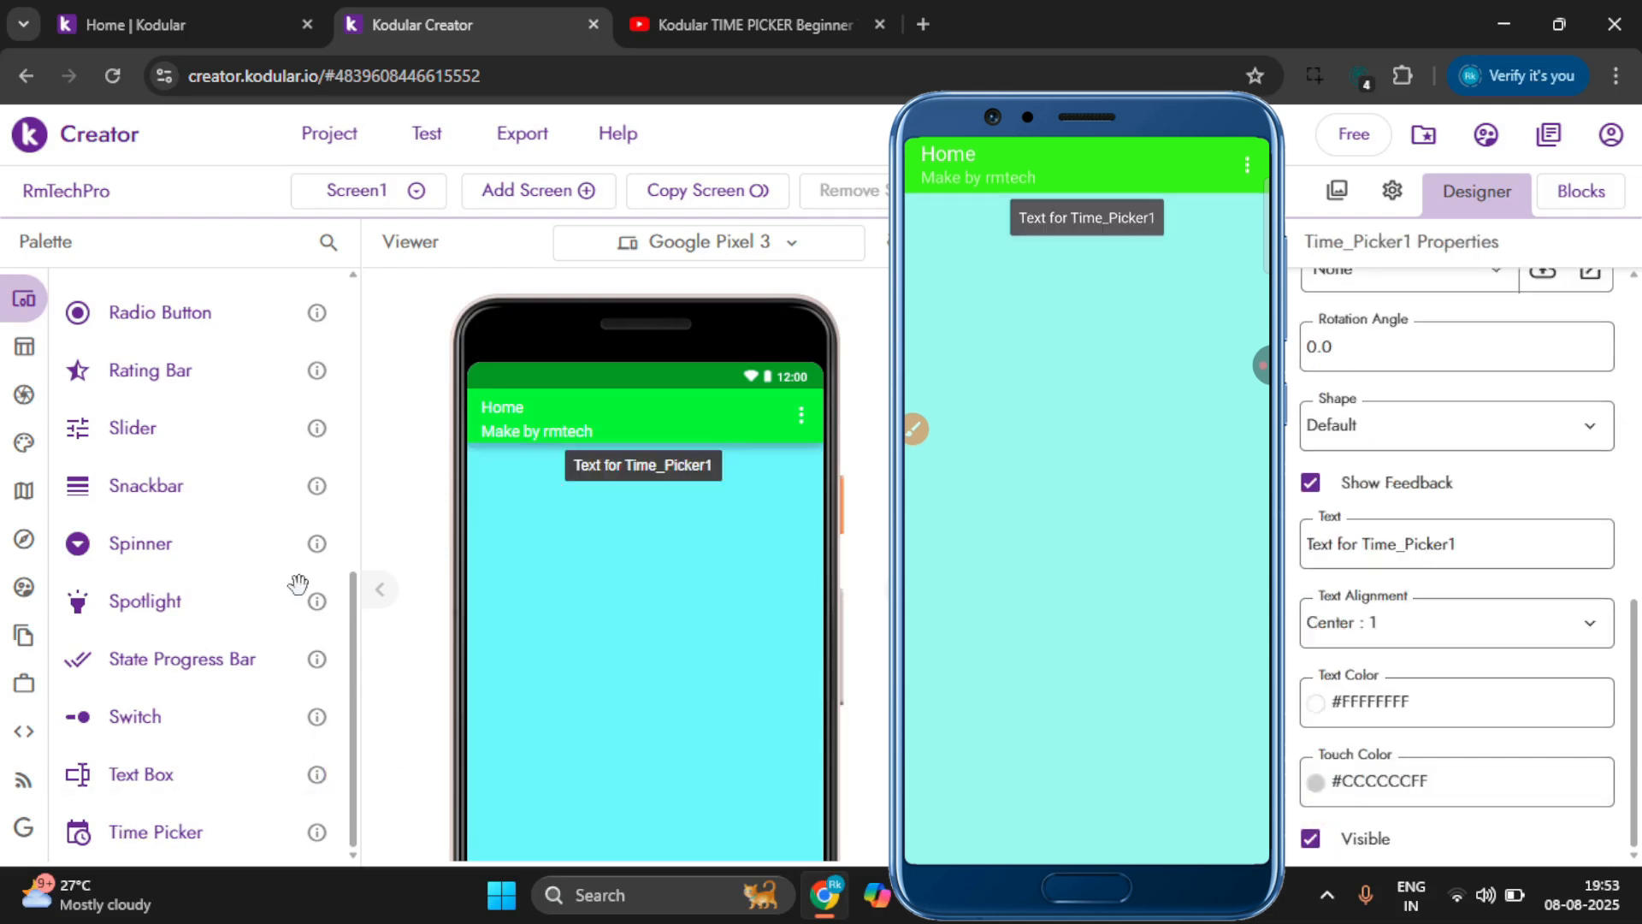
scroll(242, 528, up, 5)
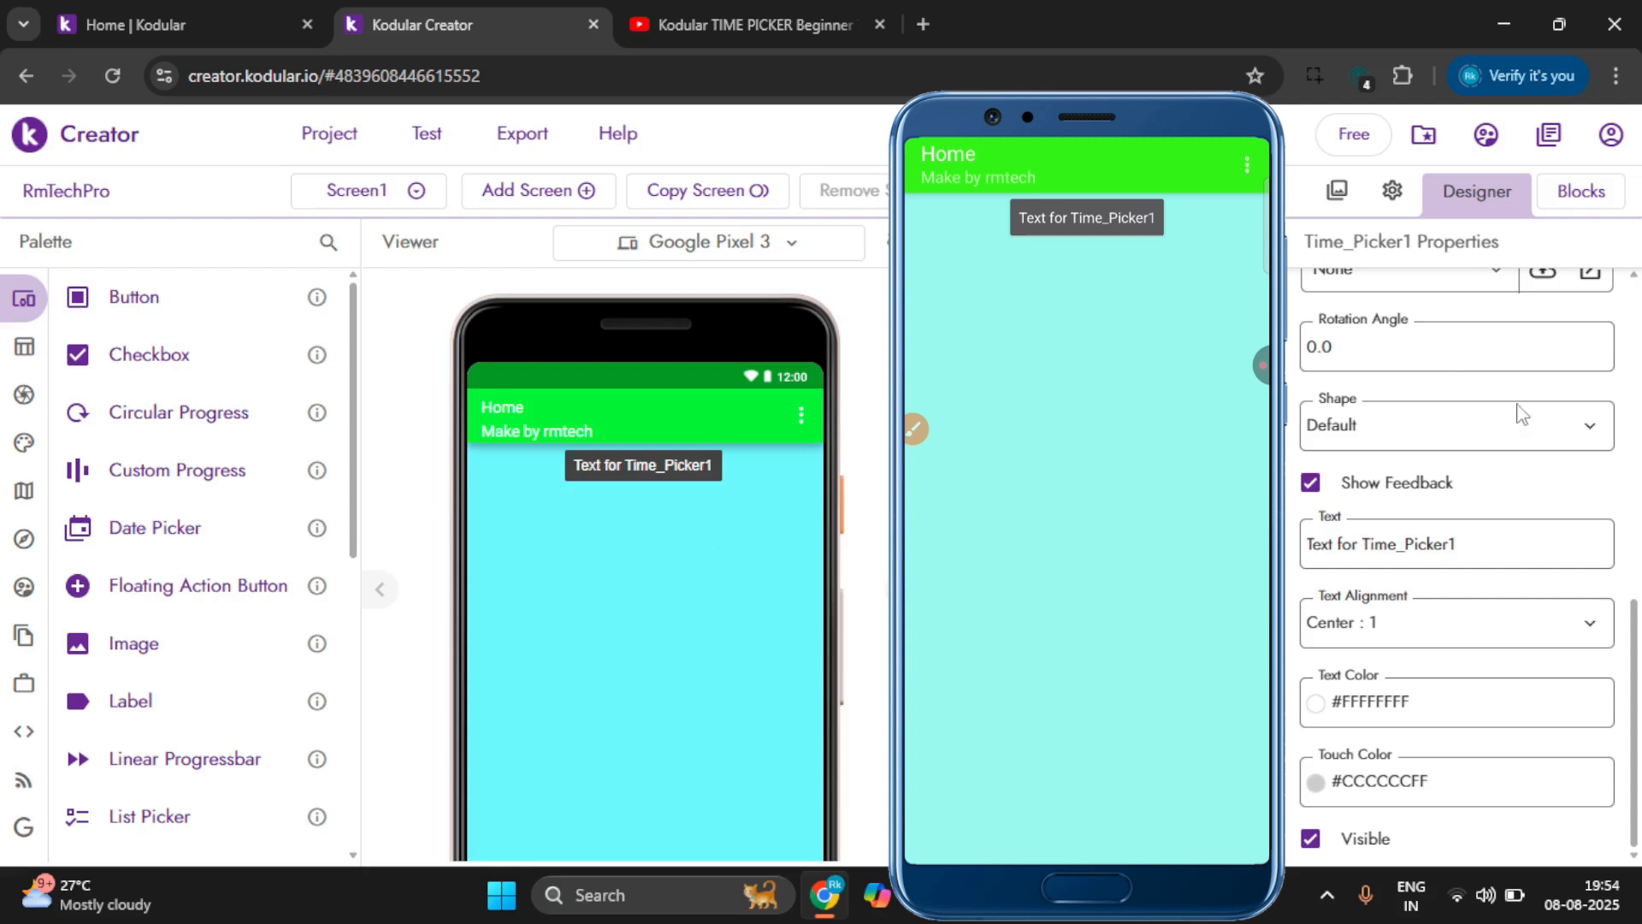
scroll(1461, 454, up, 5)
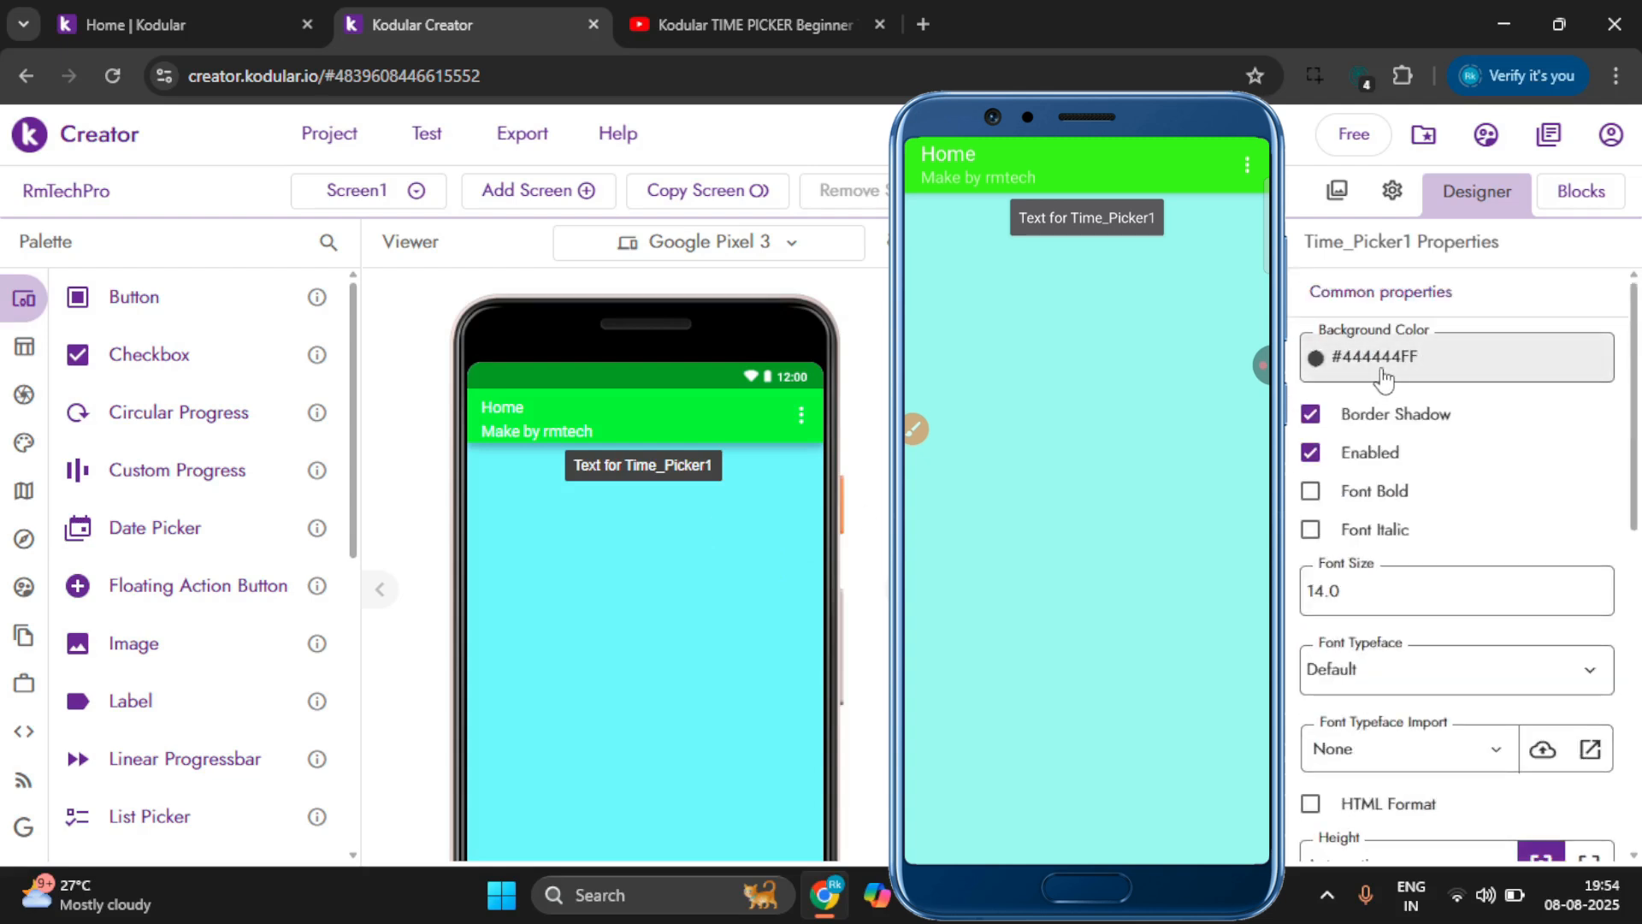
click(1454, 357)
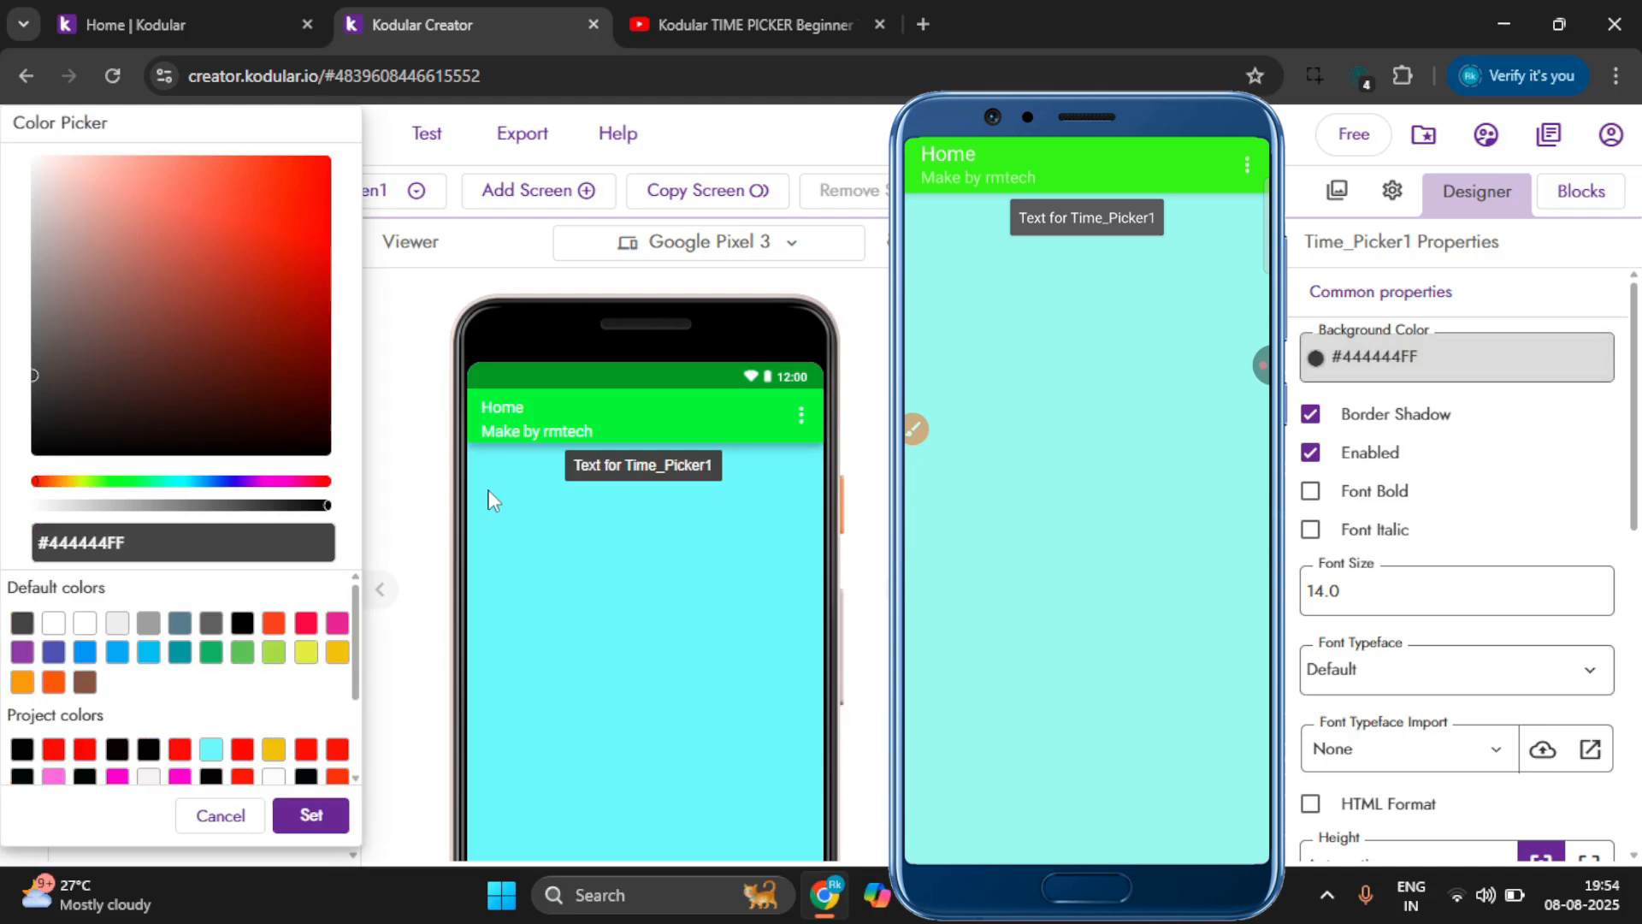
click(316, 168)
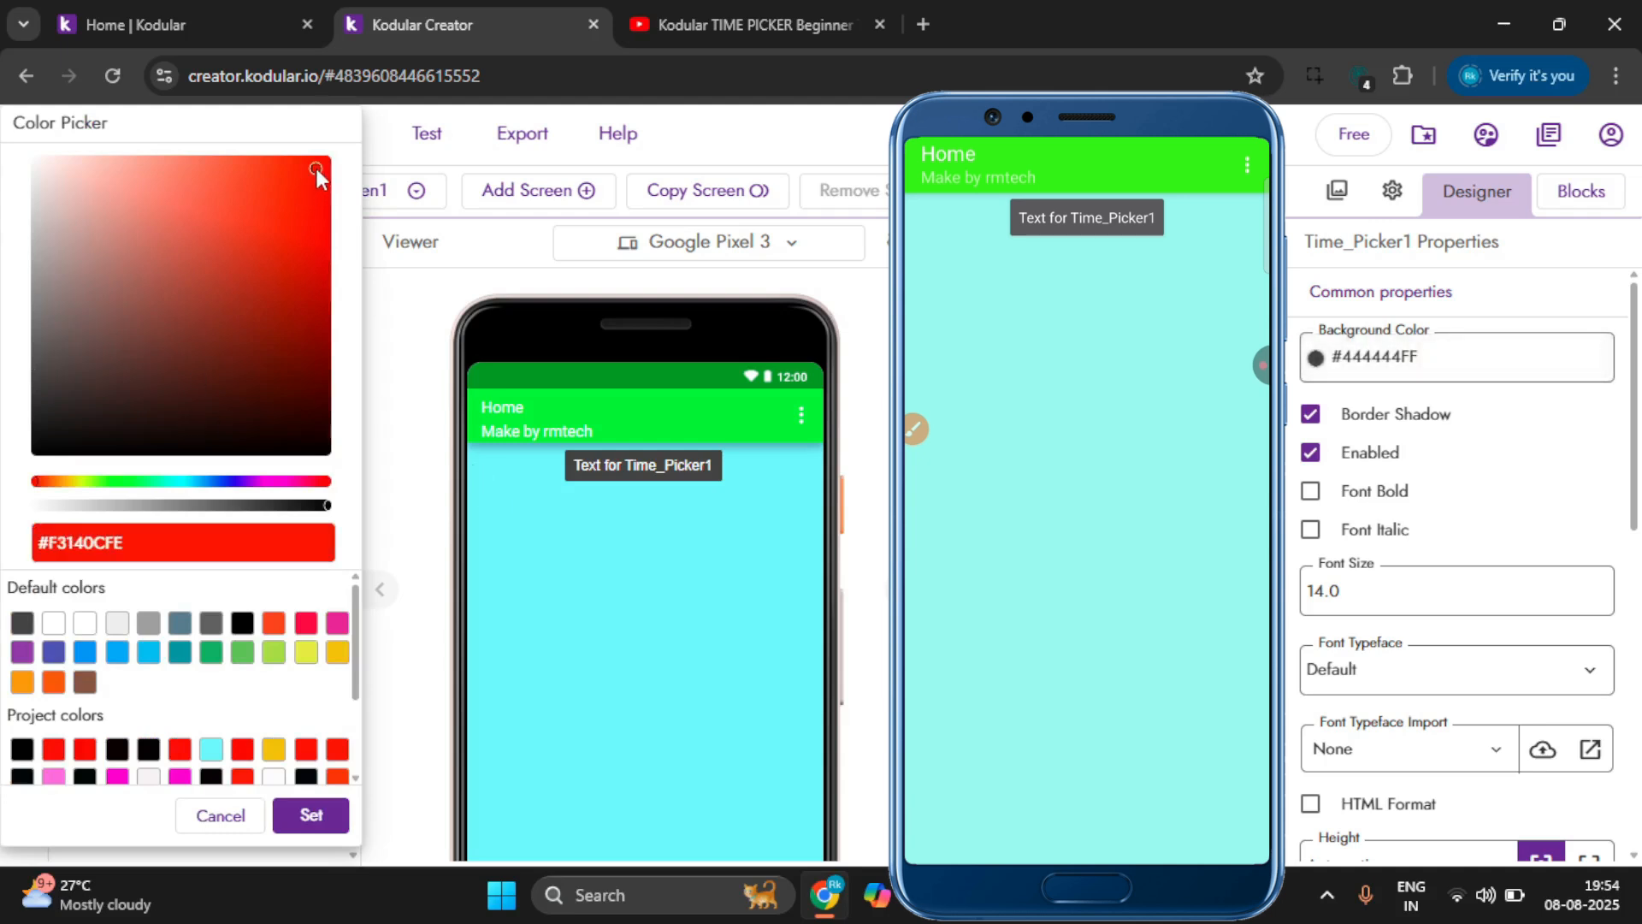
click(311, 817)
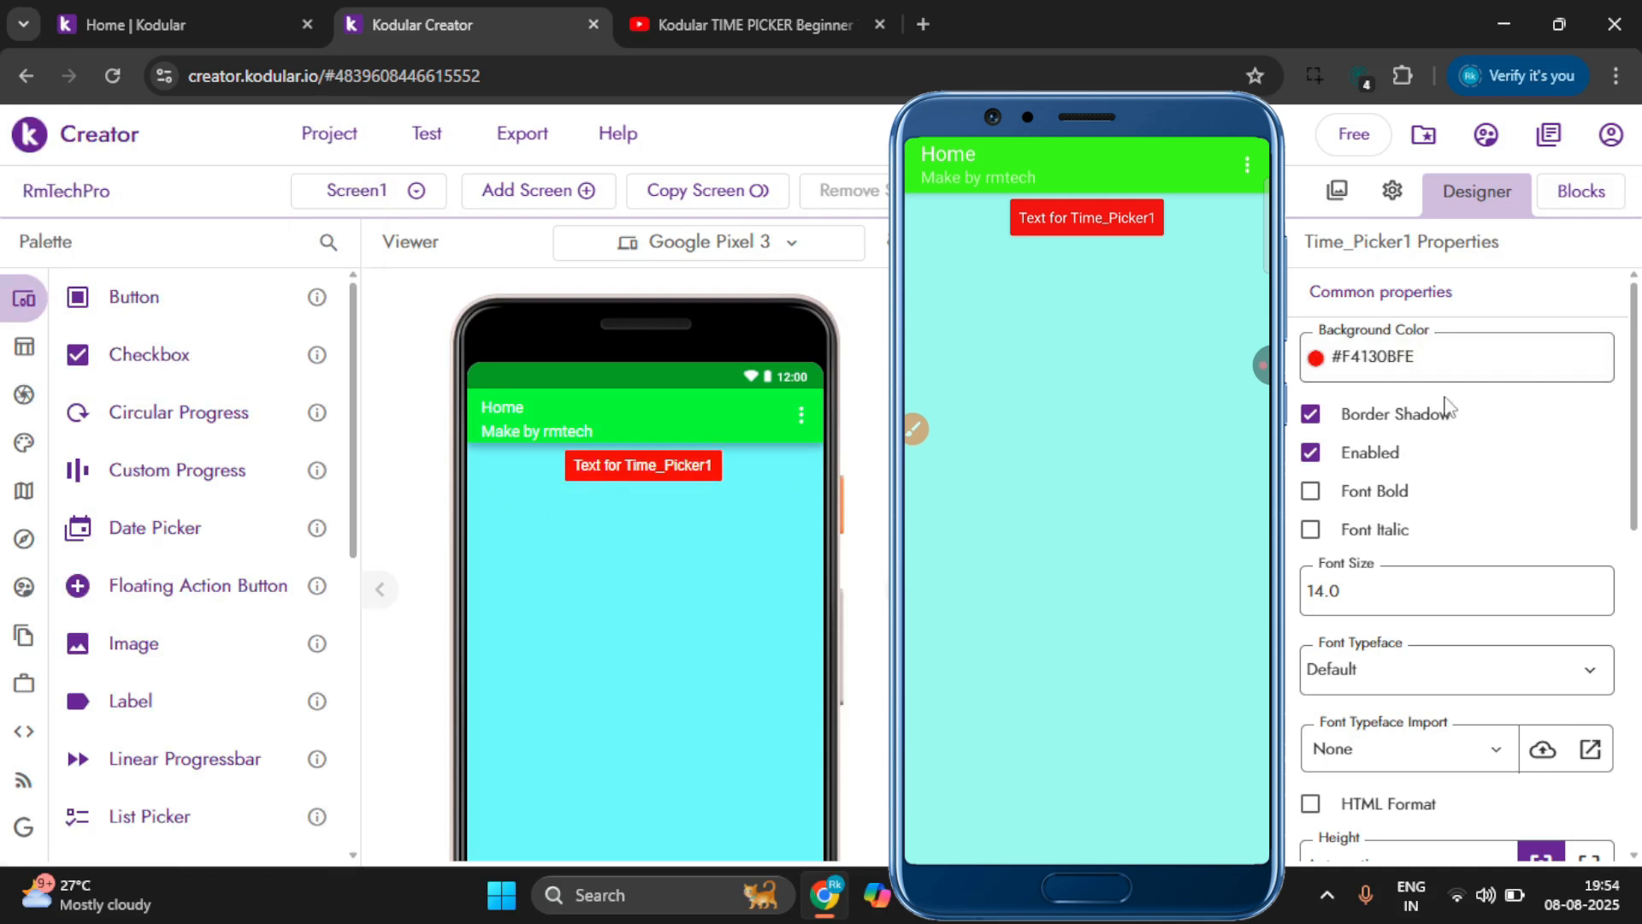
Try disabling Time_Picker1 with its Enabled property and enable it again.
scroll(1364, 466, down, 1)
click(1365, 436)
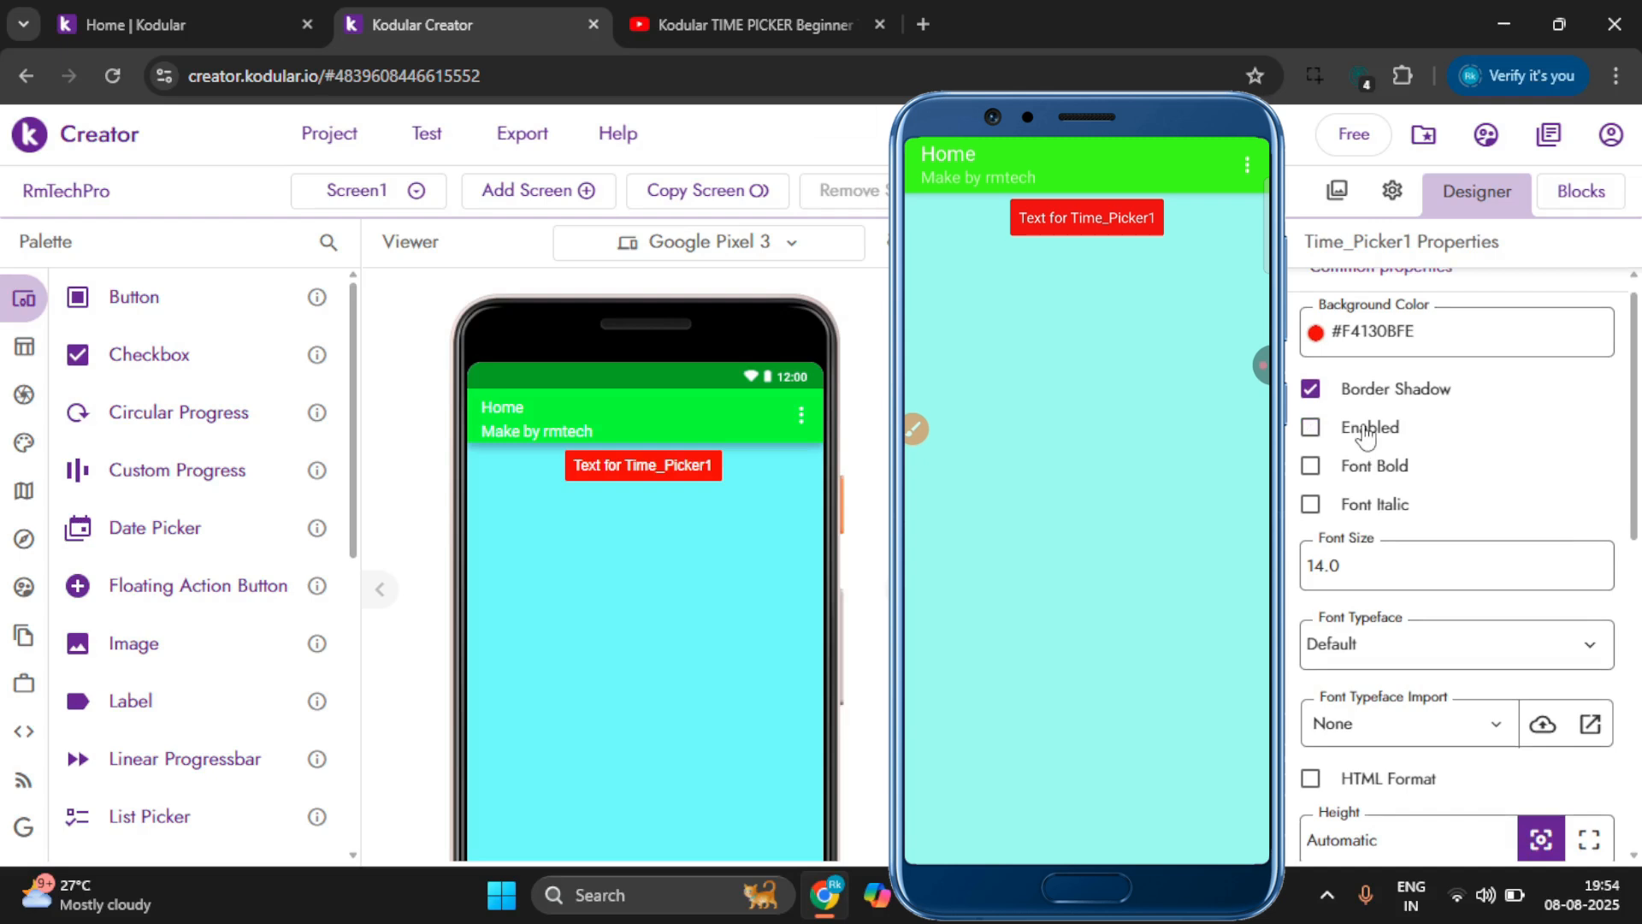
click(1366, 437)
Try the HTML Format option on Time_Picker1 and leave it turned off.
scroll(1390, 580, down, 2)
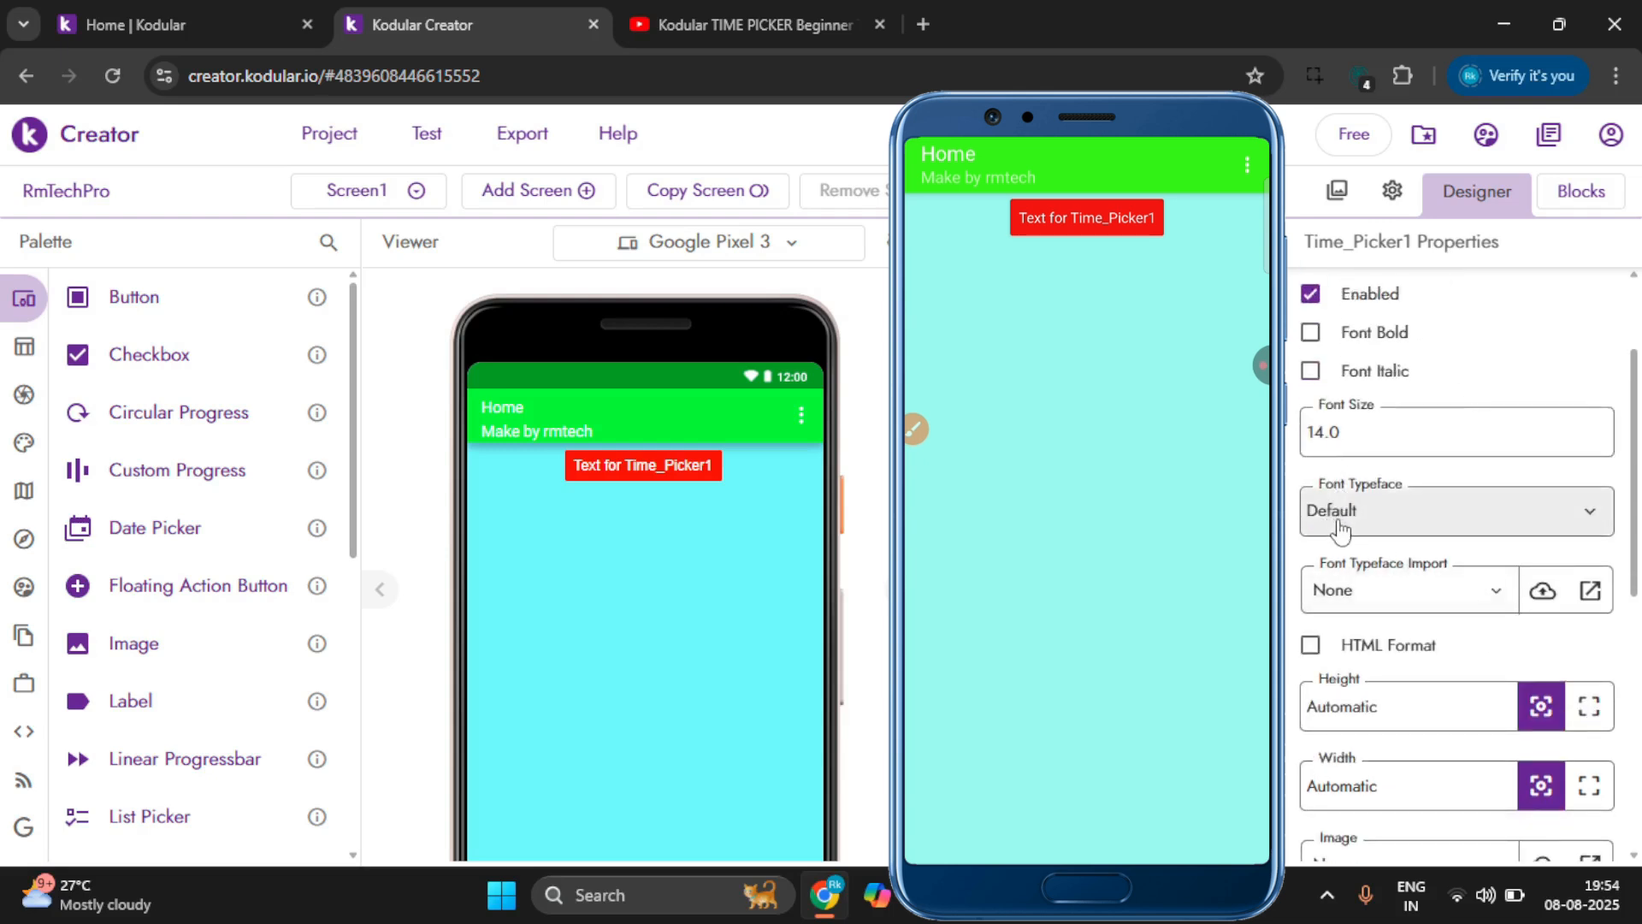
scroll(1340, 531, down, 3)
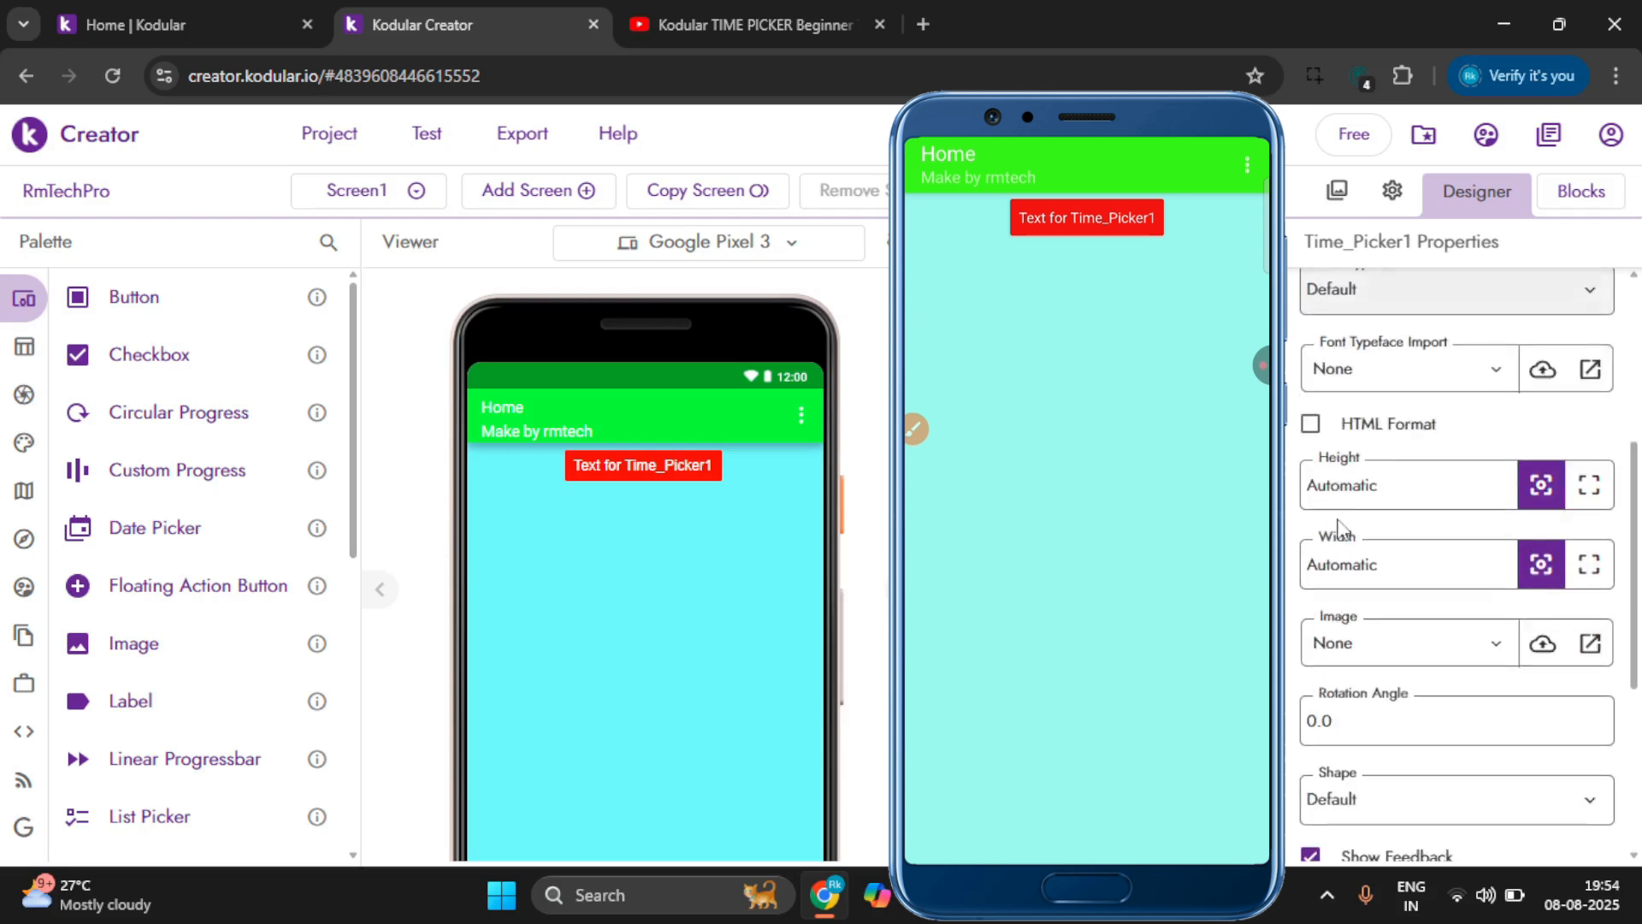
click(1349, 433)
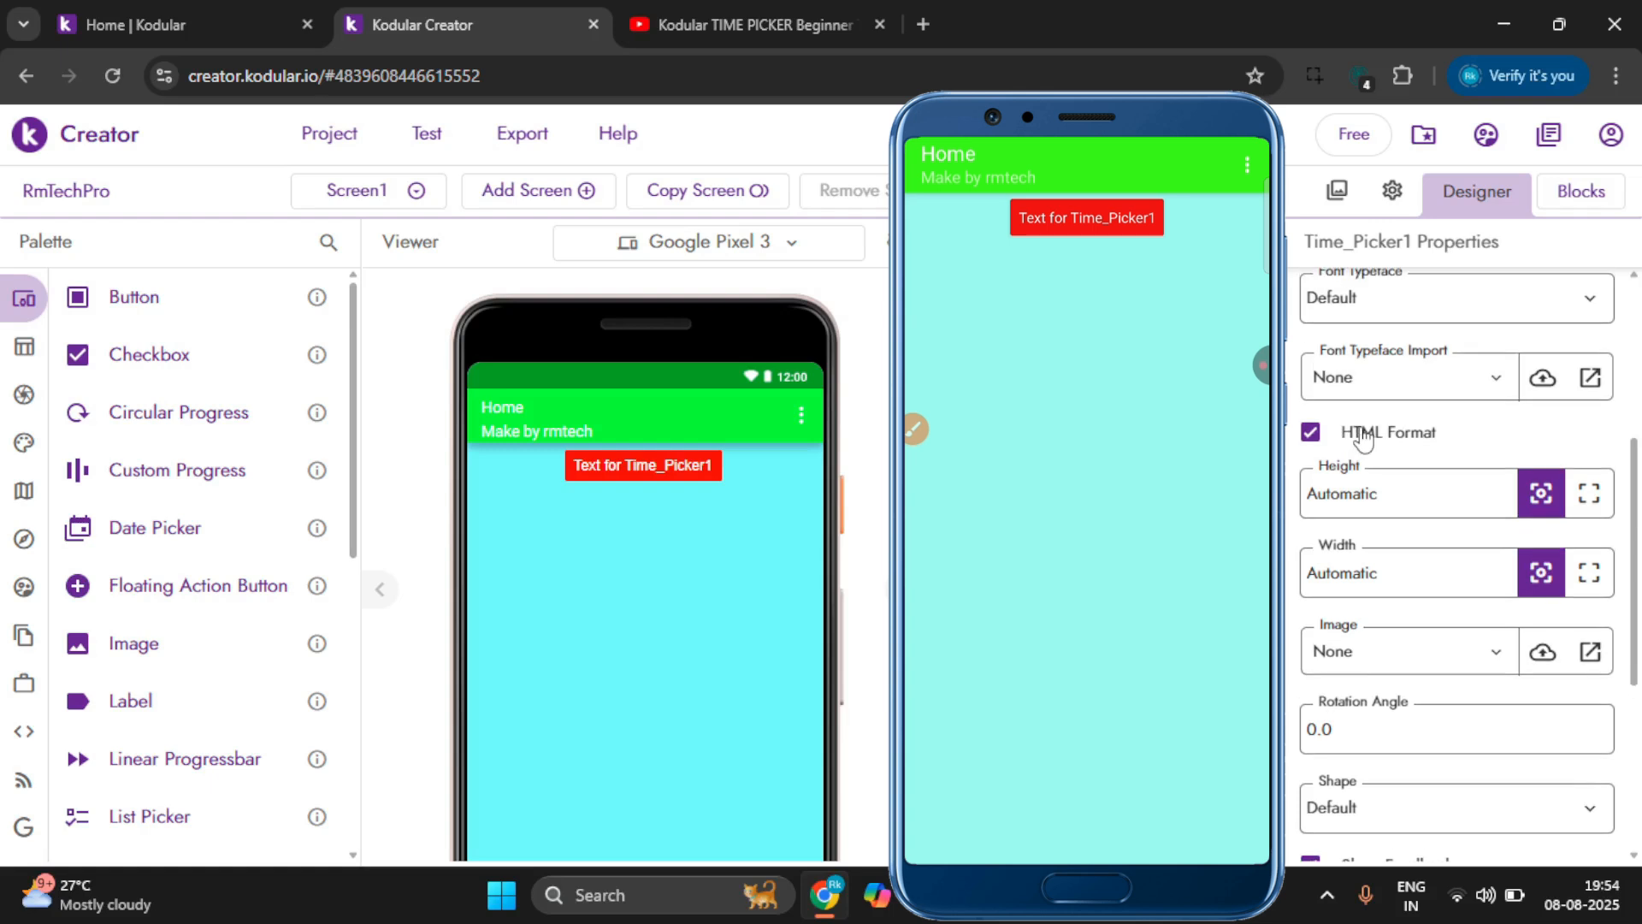
click(1360, 432)
scroll(1409, 398, up, 1)
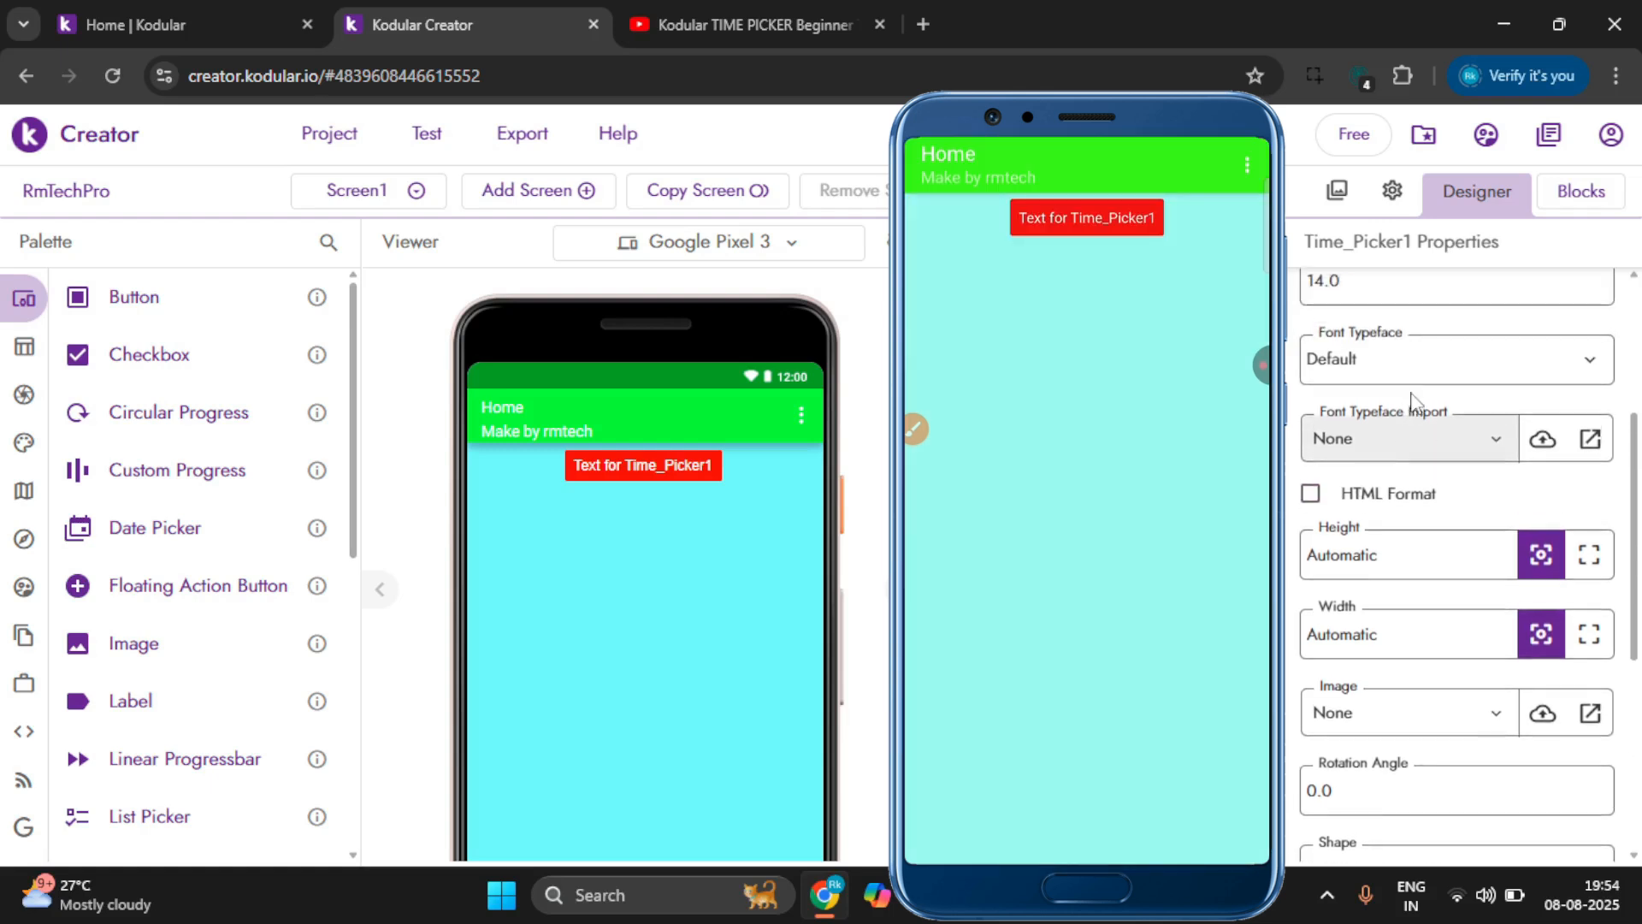
Check Time_Picker1's shape options, keep Default, and turn off Show Feedback.
scroll(1380, 462, down, 3)
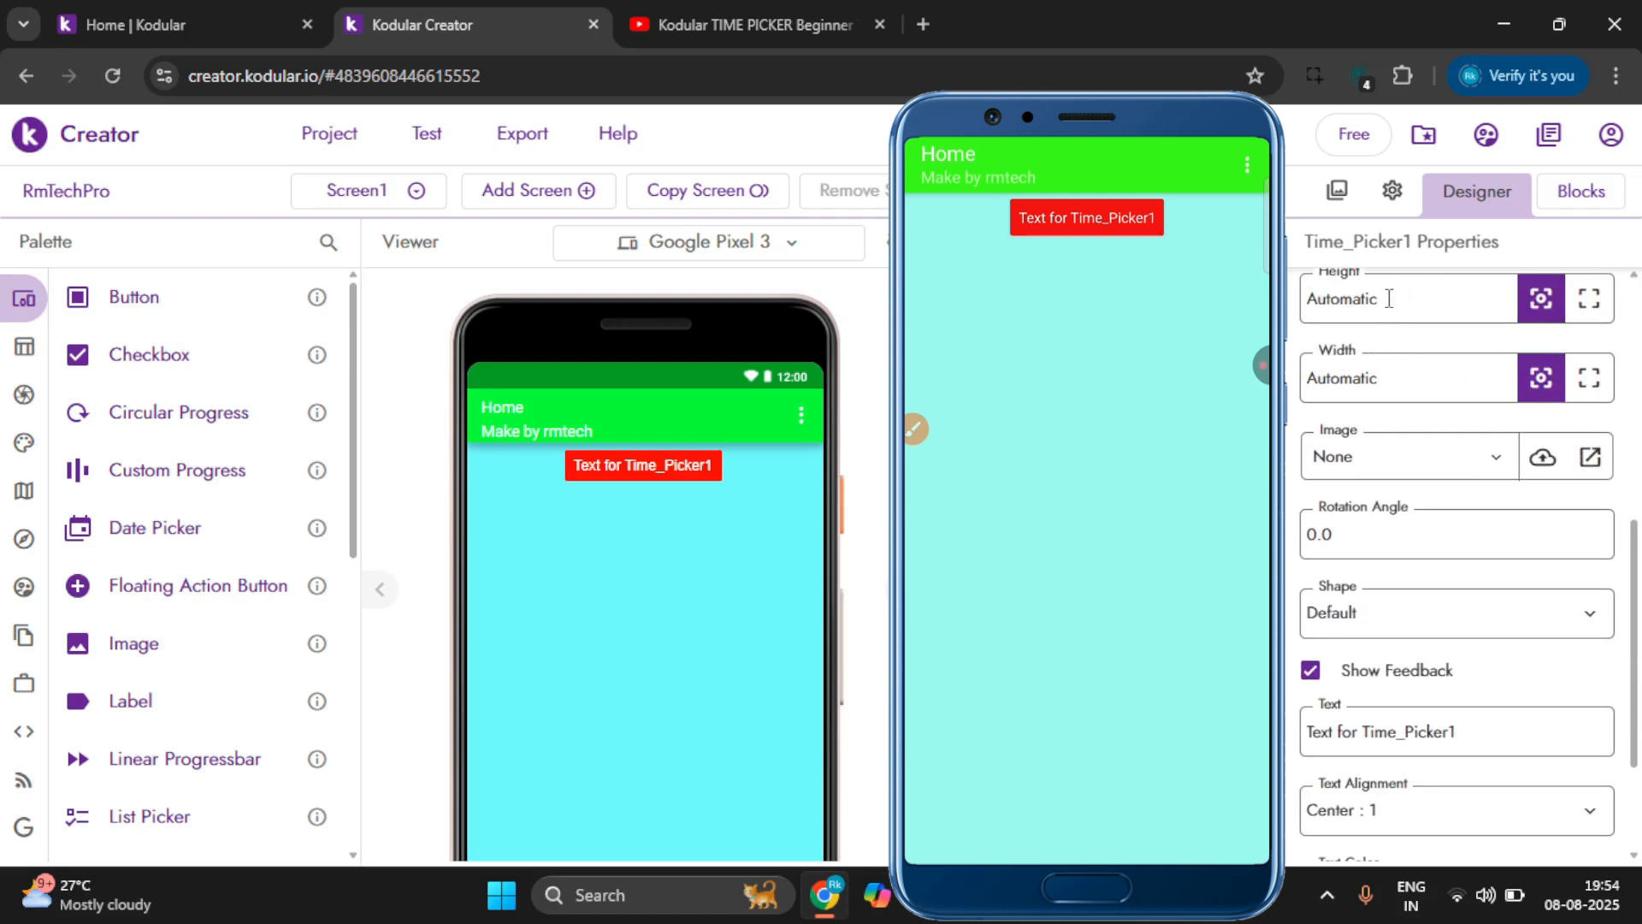
scroll(1376, 513, down, 2)
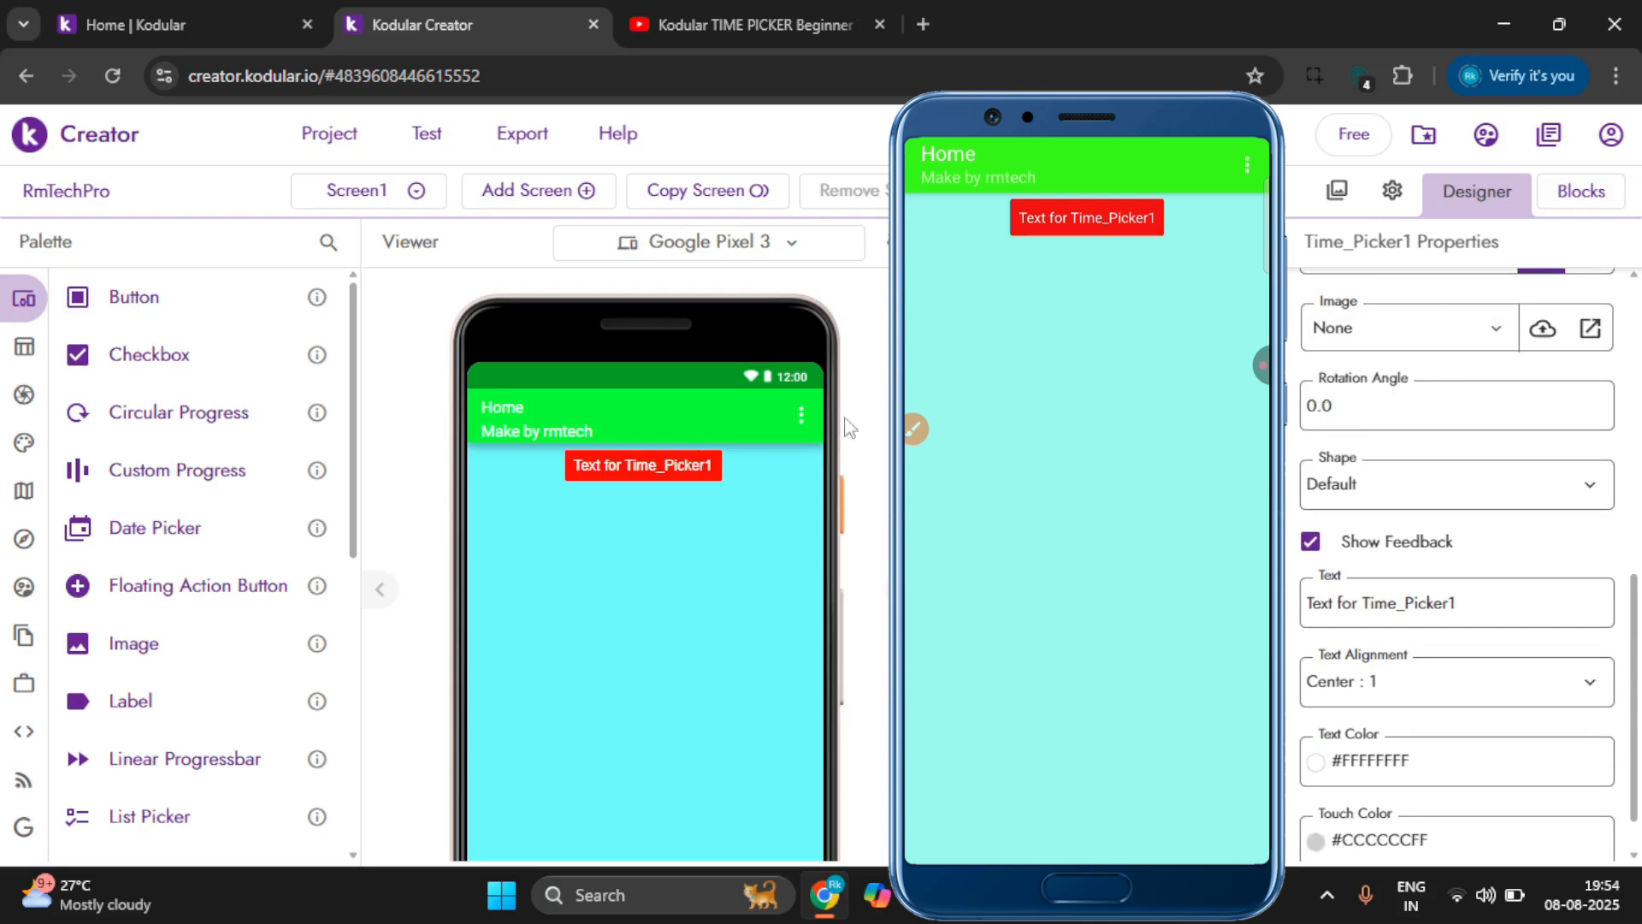
click(1380, 494)
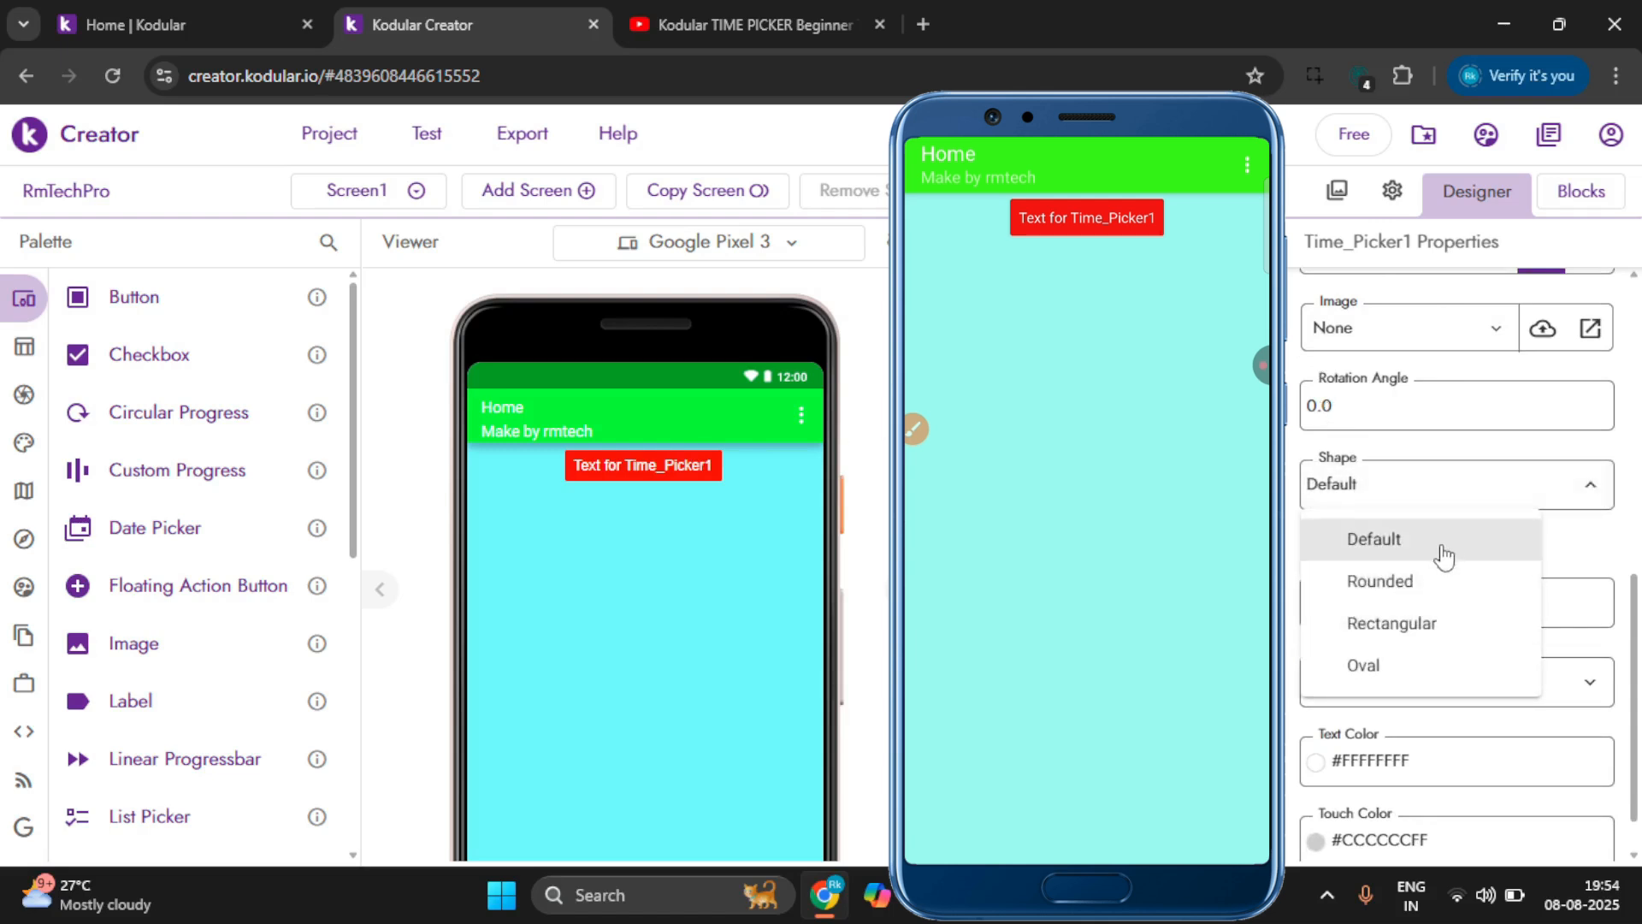
click(1600, 540)
scroll(1599, 541, down, 1)
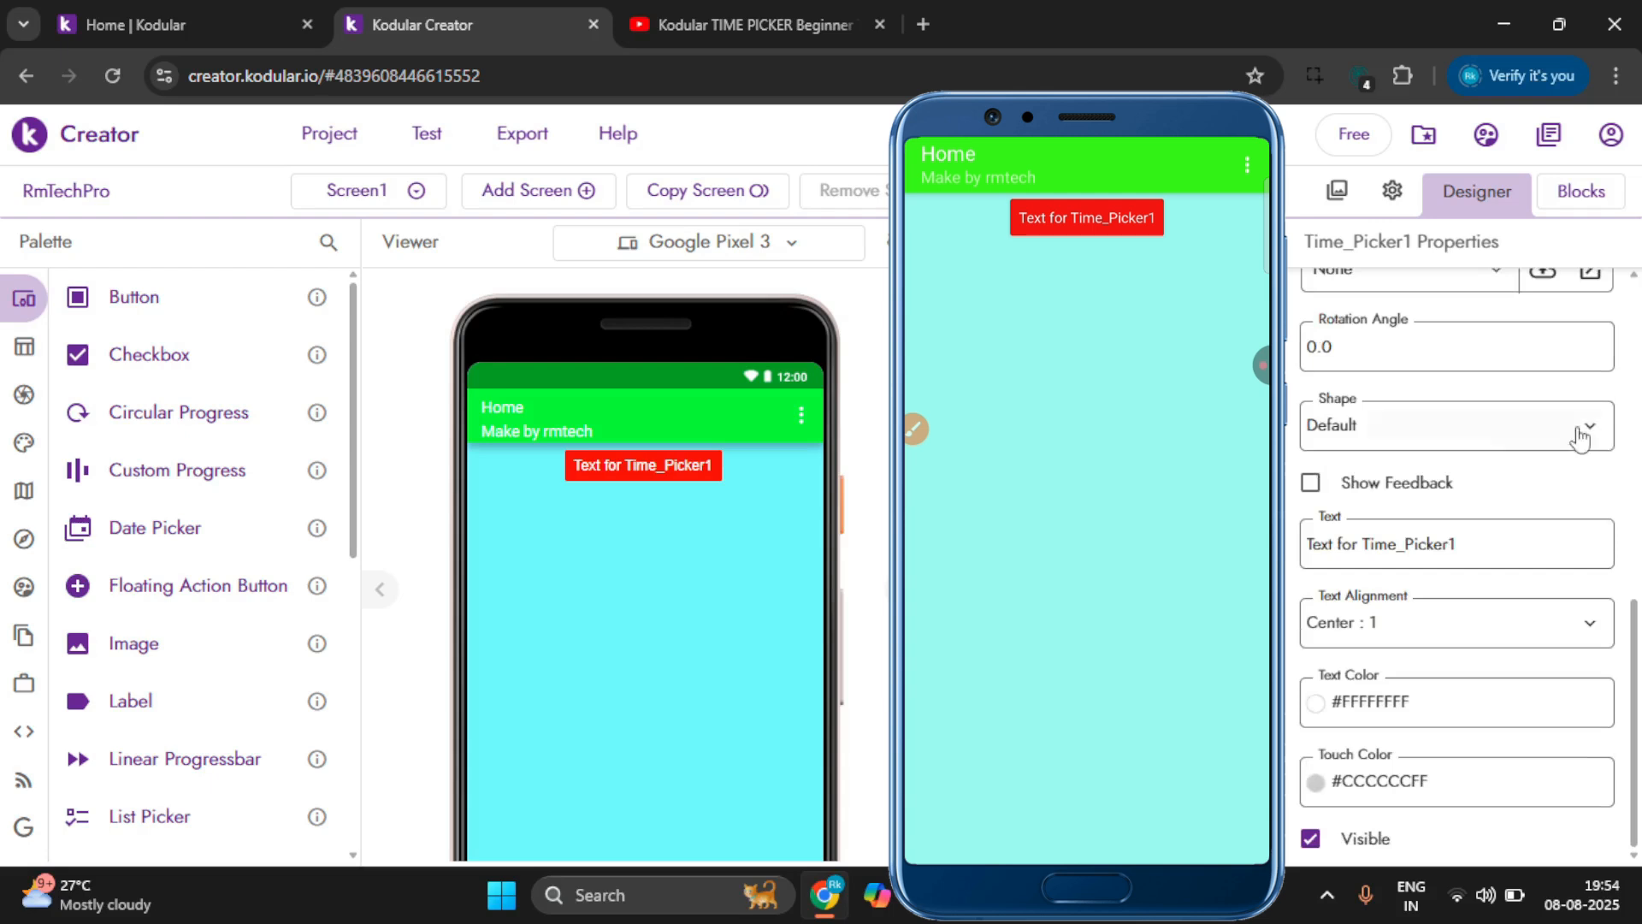
click(1363, 485)
click(1509, 479)
Set Time_Picker1's text to "time" and keep its text alignment at Center : 1.
drag(1470, 545, 1294, 554)
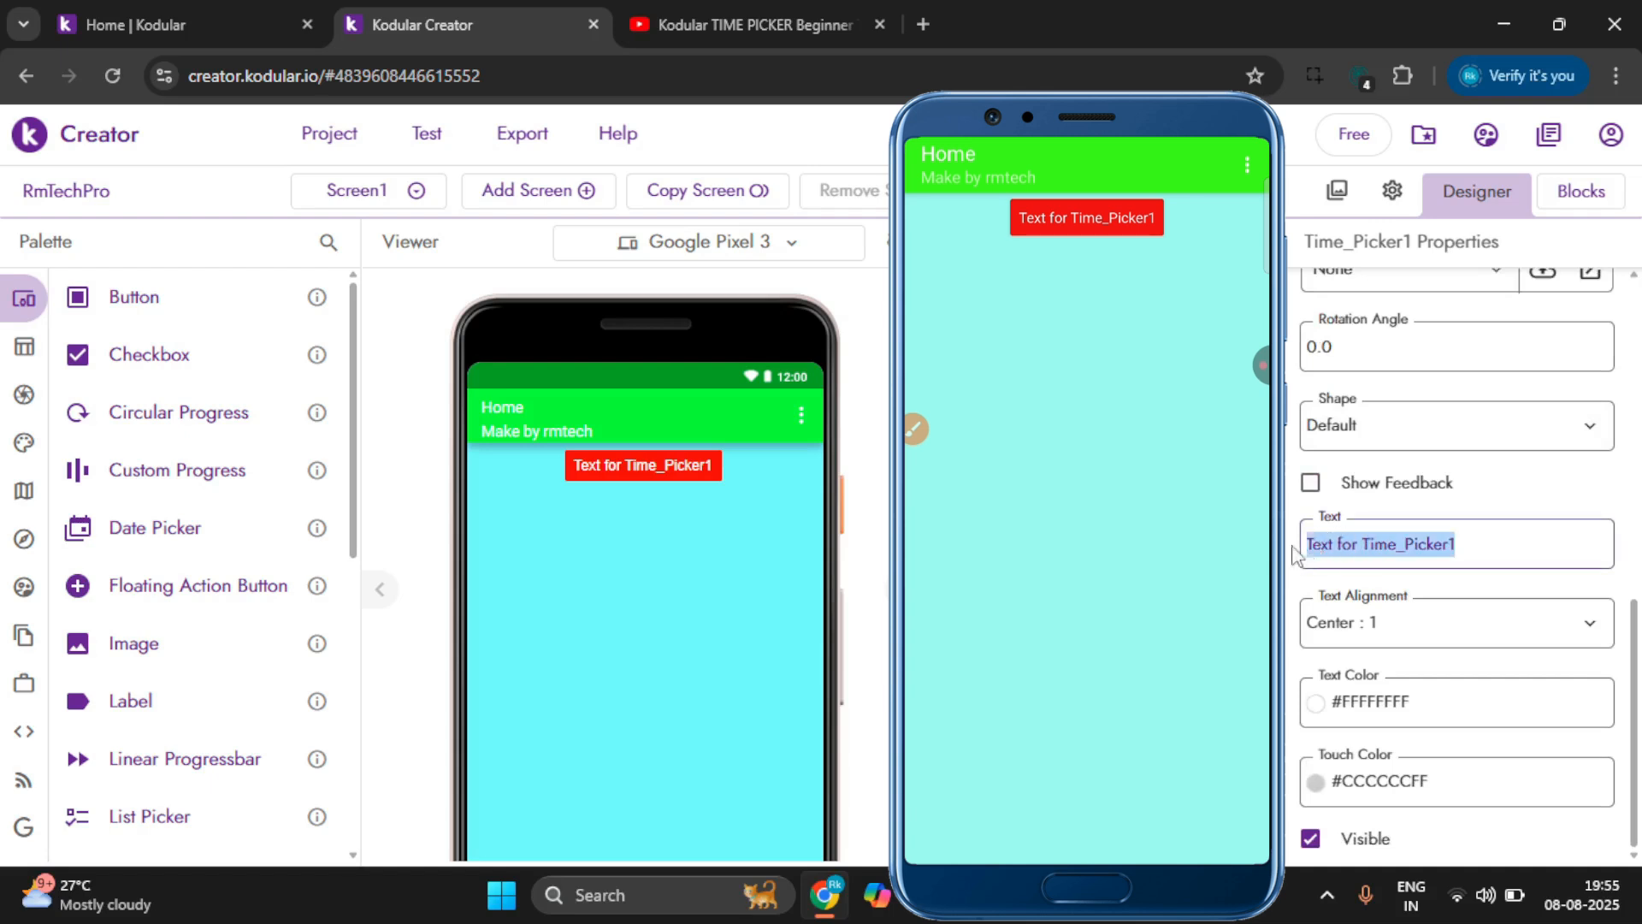
text(time)
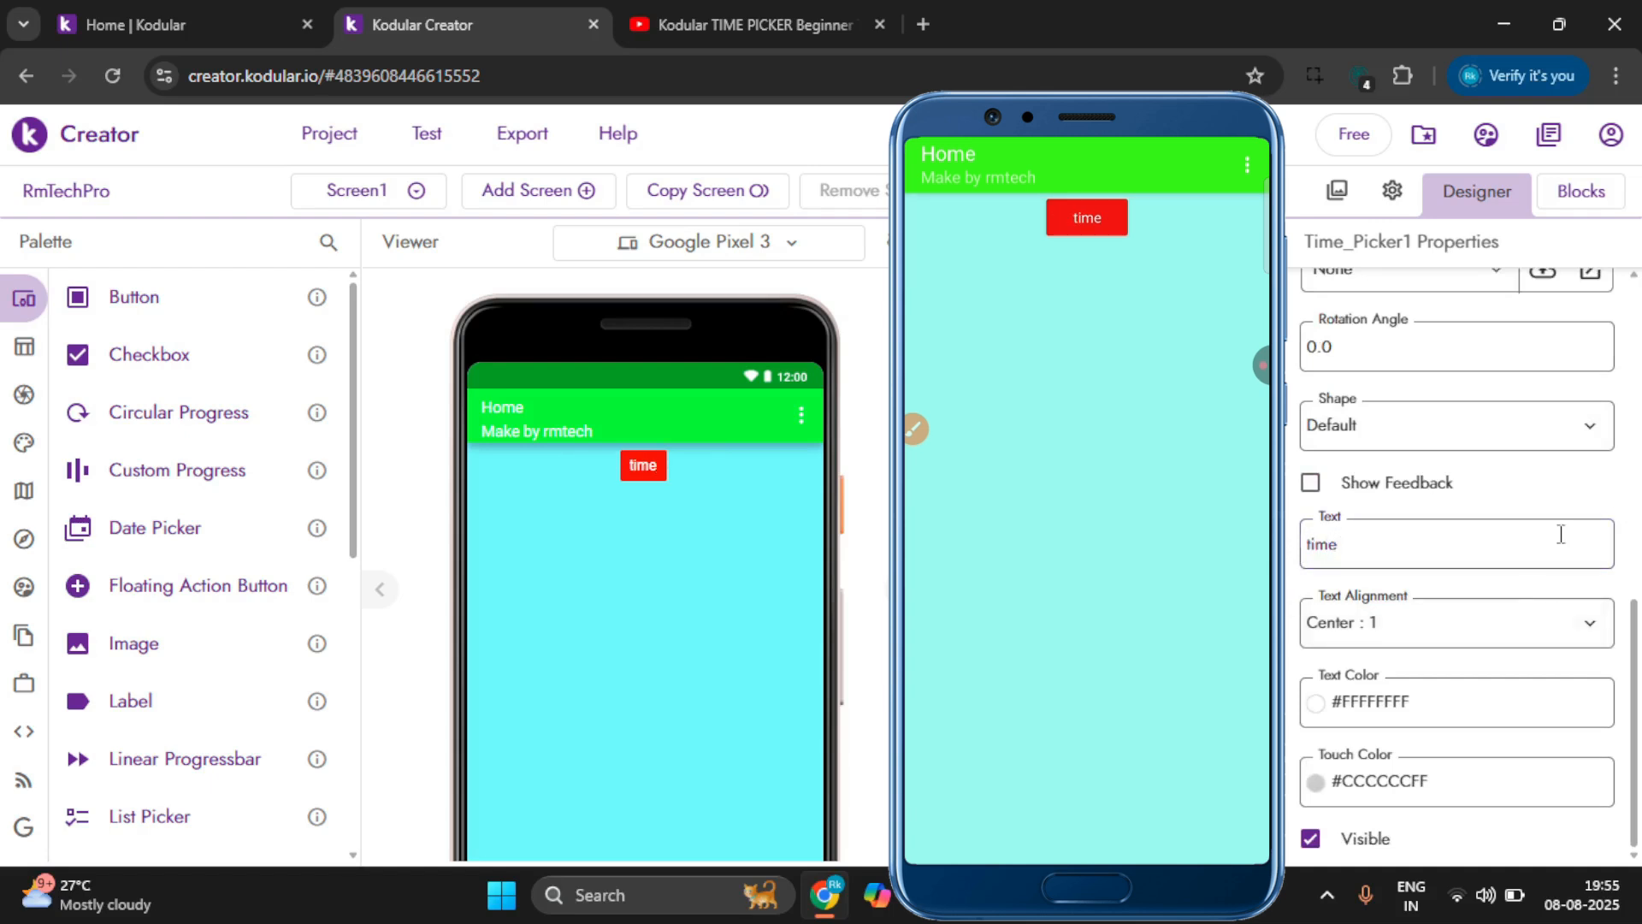
click(1417, 626)
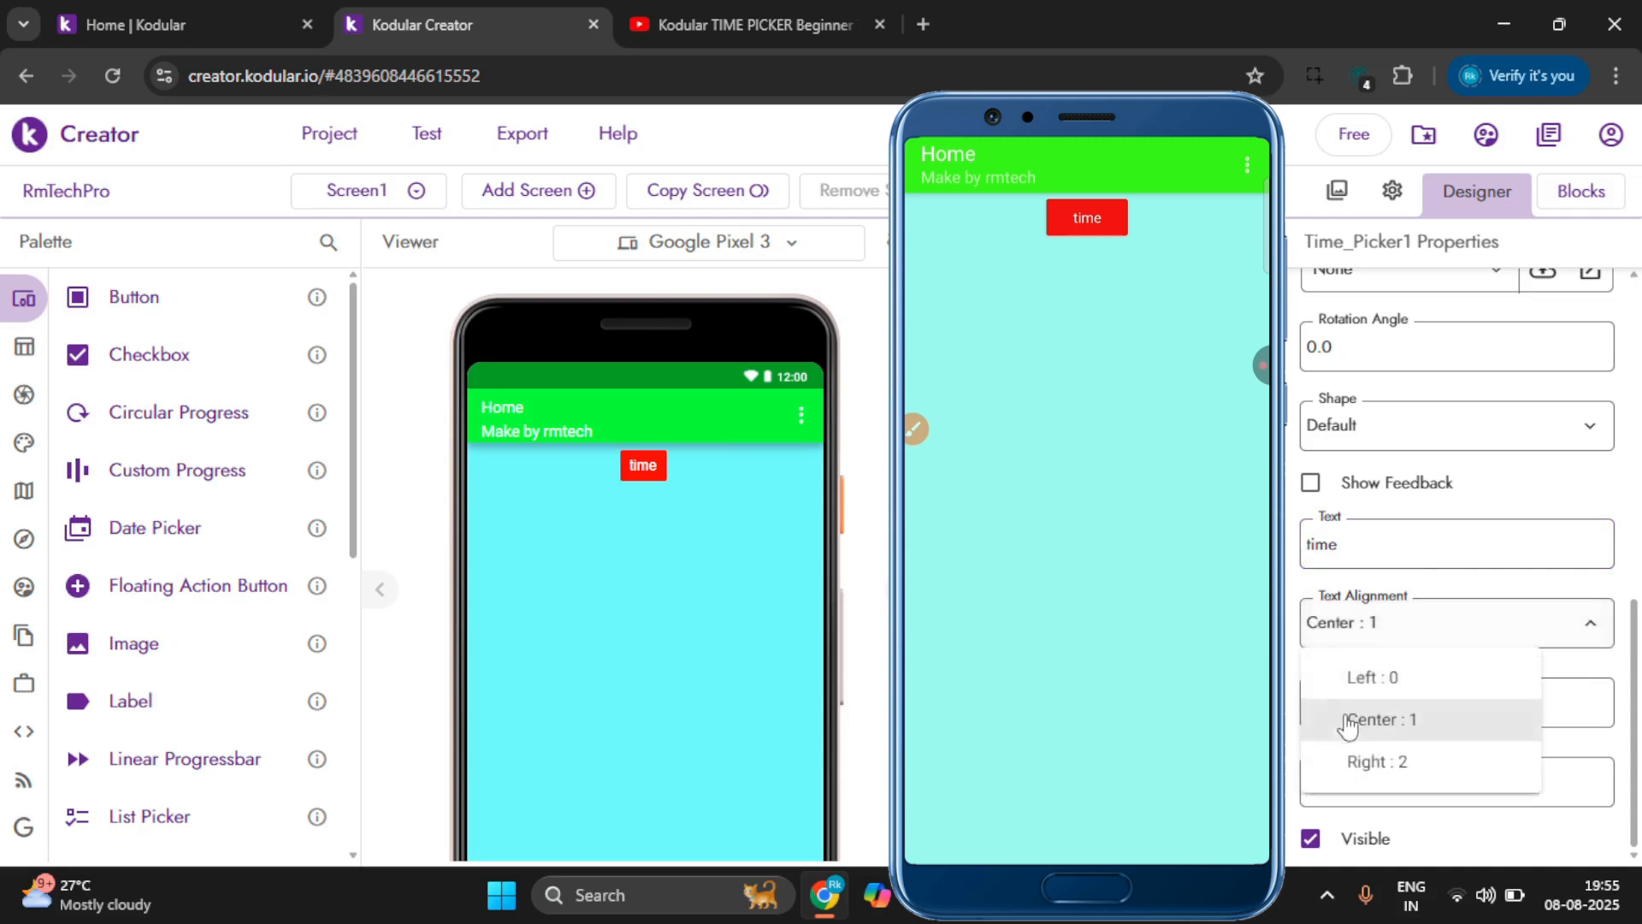
click(1371, 724)
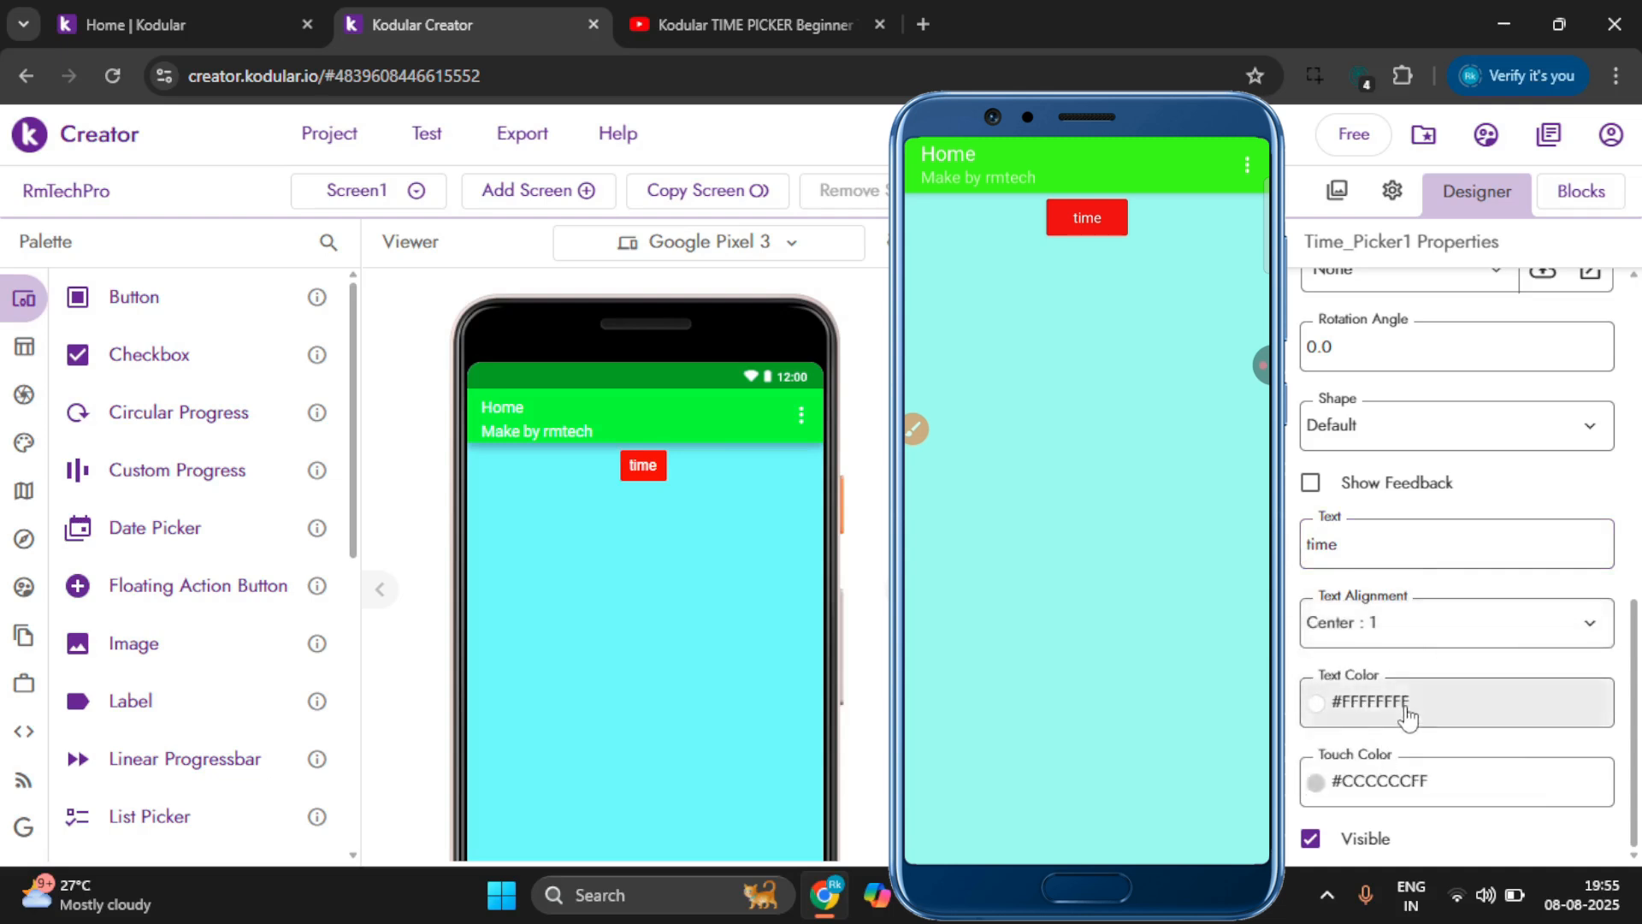
Set Time_Picker1's text color to the near-black #1C0605FE.
click(1403, 712)
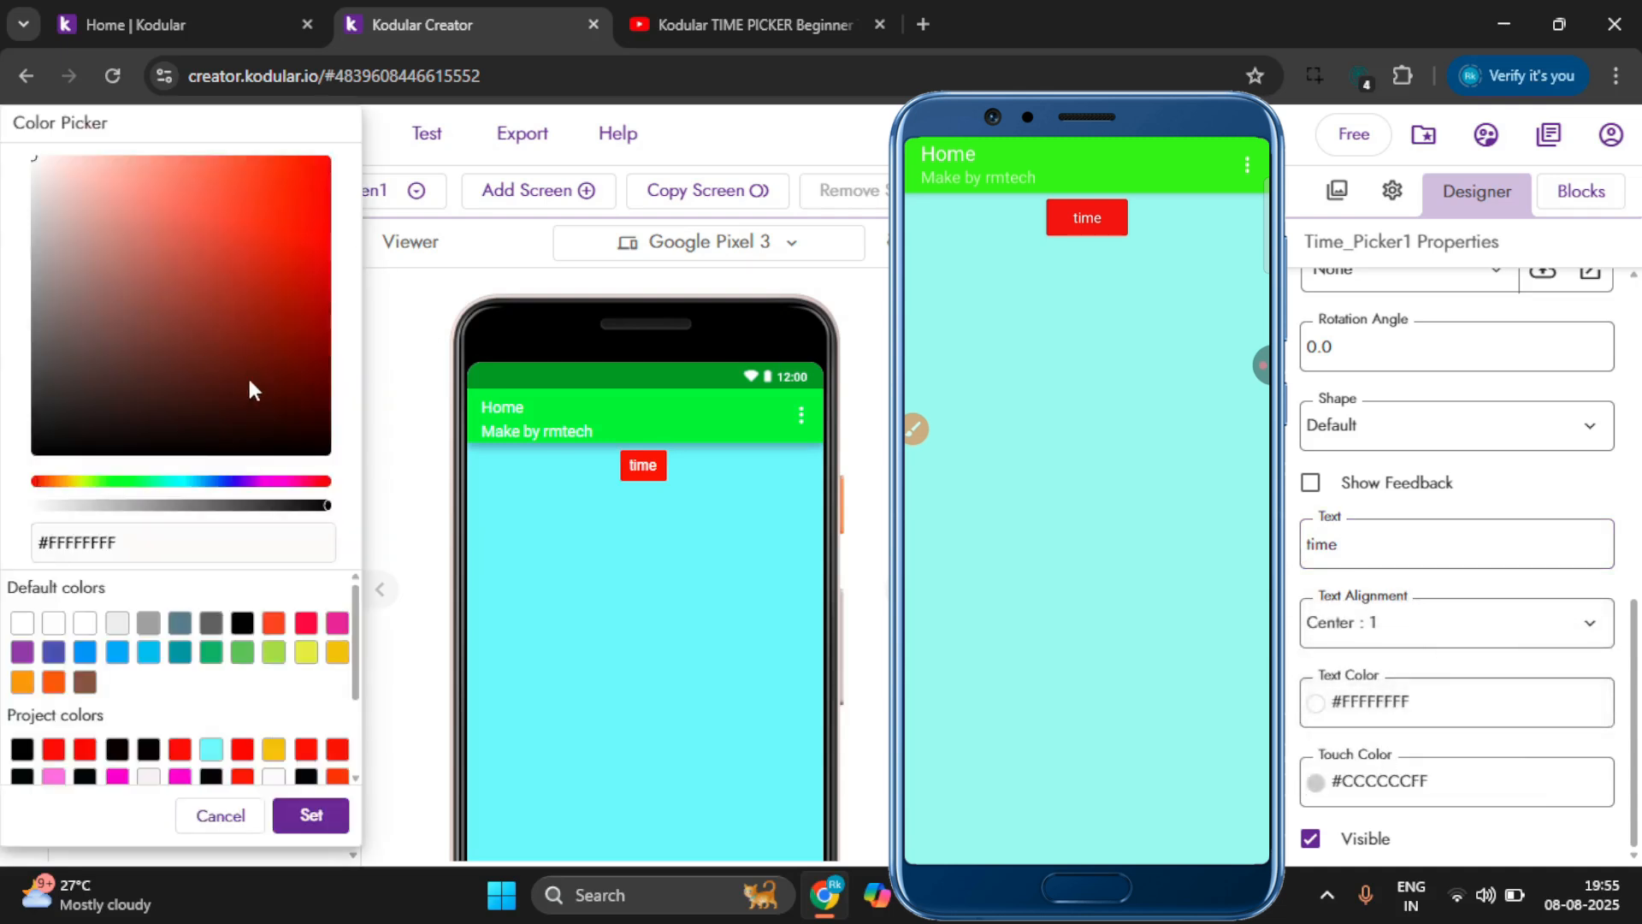
click(283, 423)
click(309, 814)
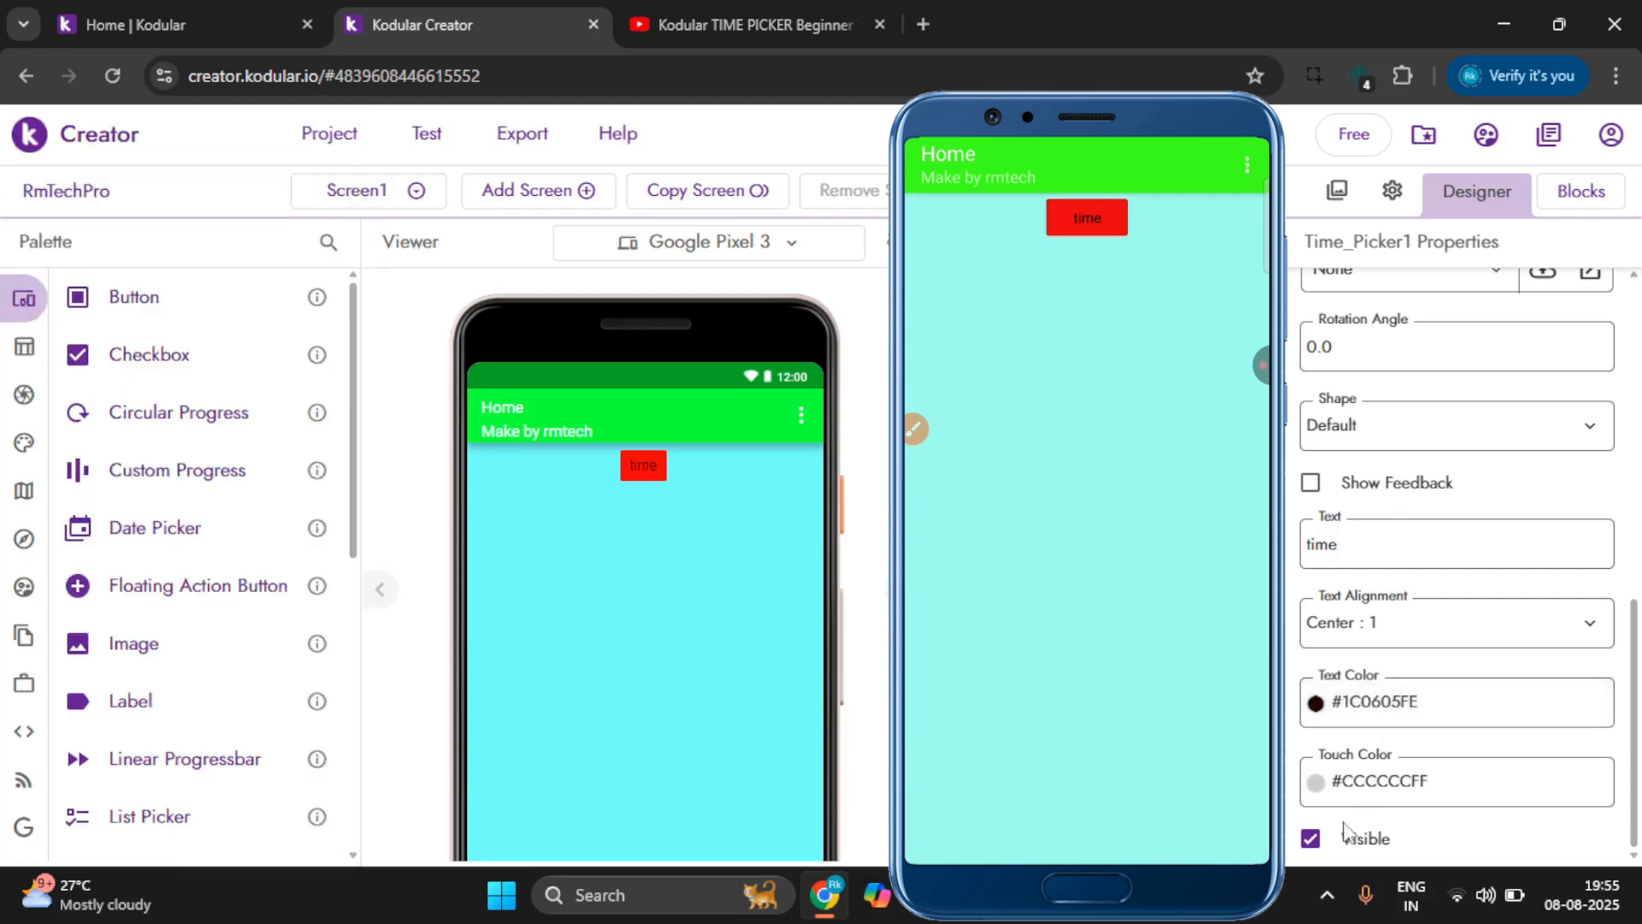
Set Time_Picker1's touch color to the near-black #050000FE.
click(1397, 789)
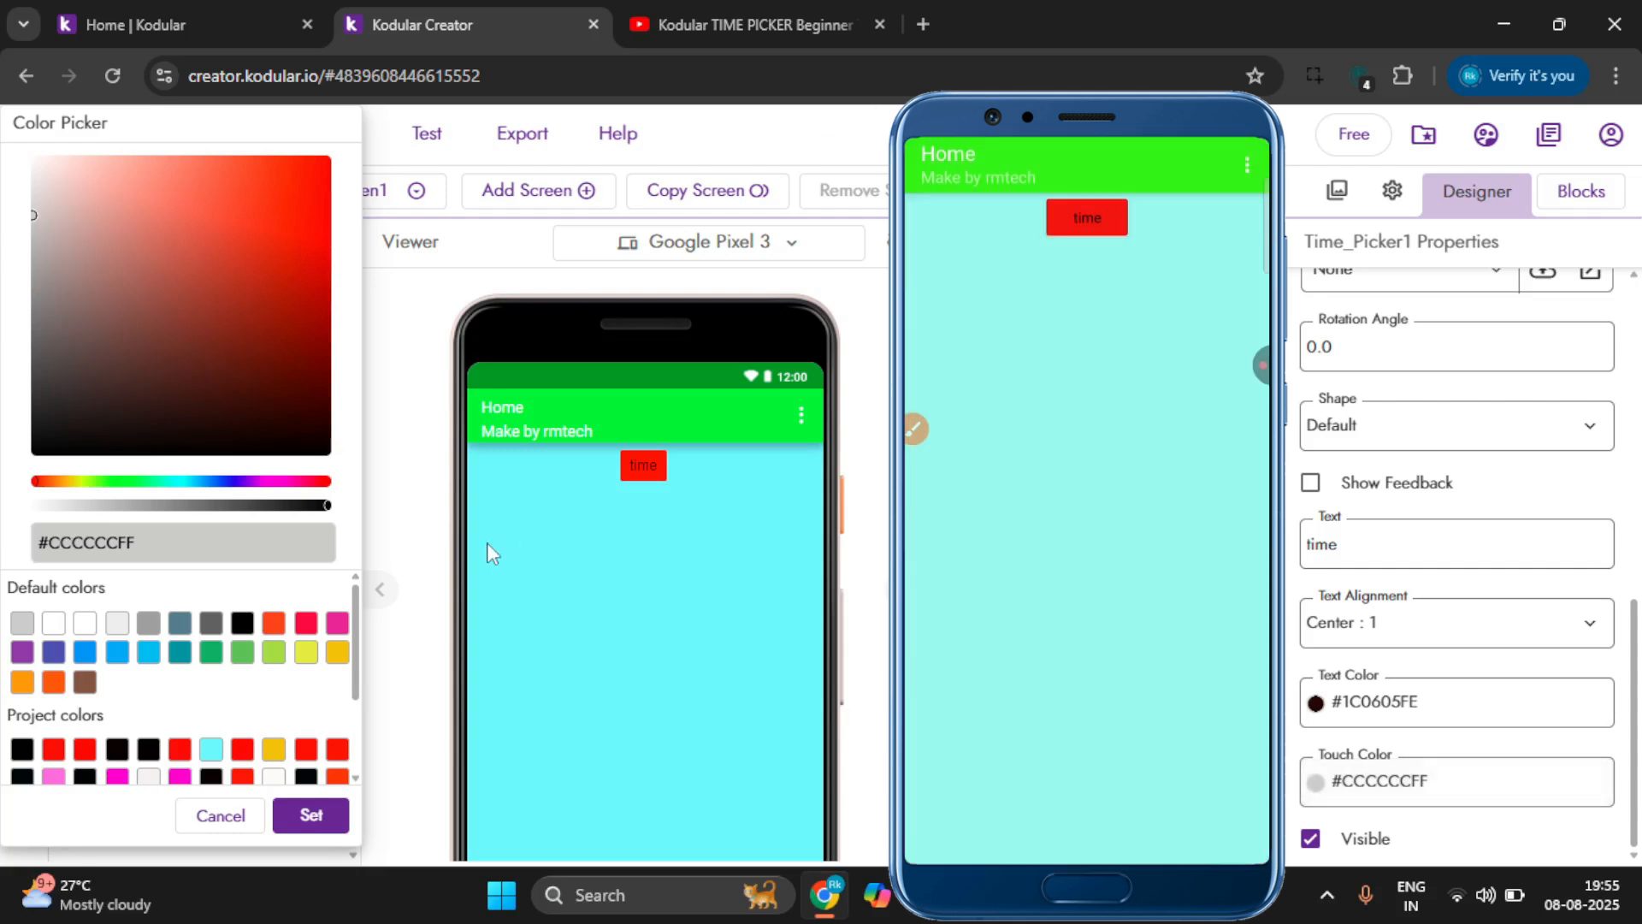
click(312, 235)
drag(313, 390, 314, 462)
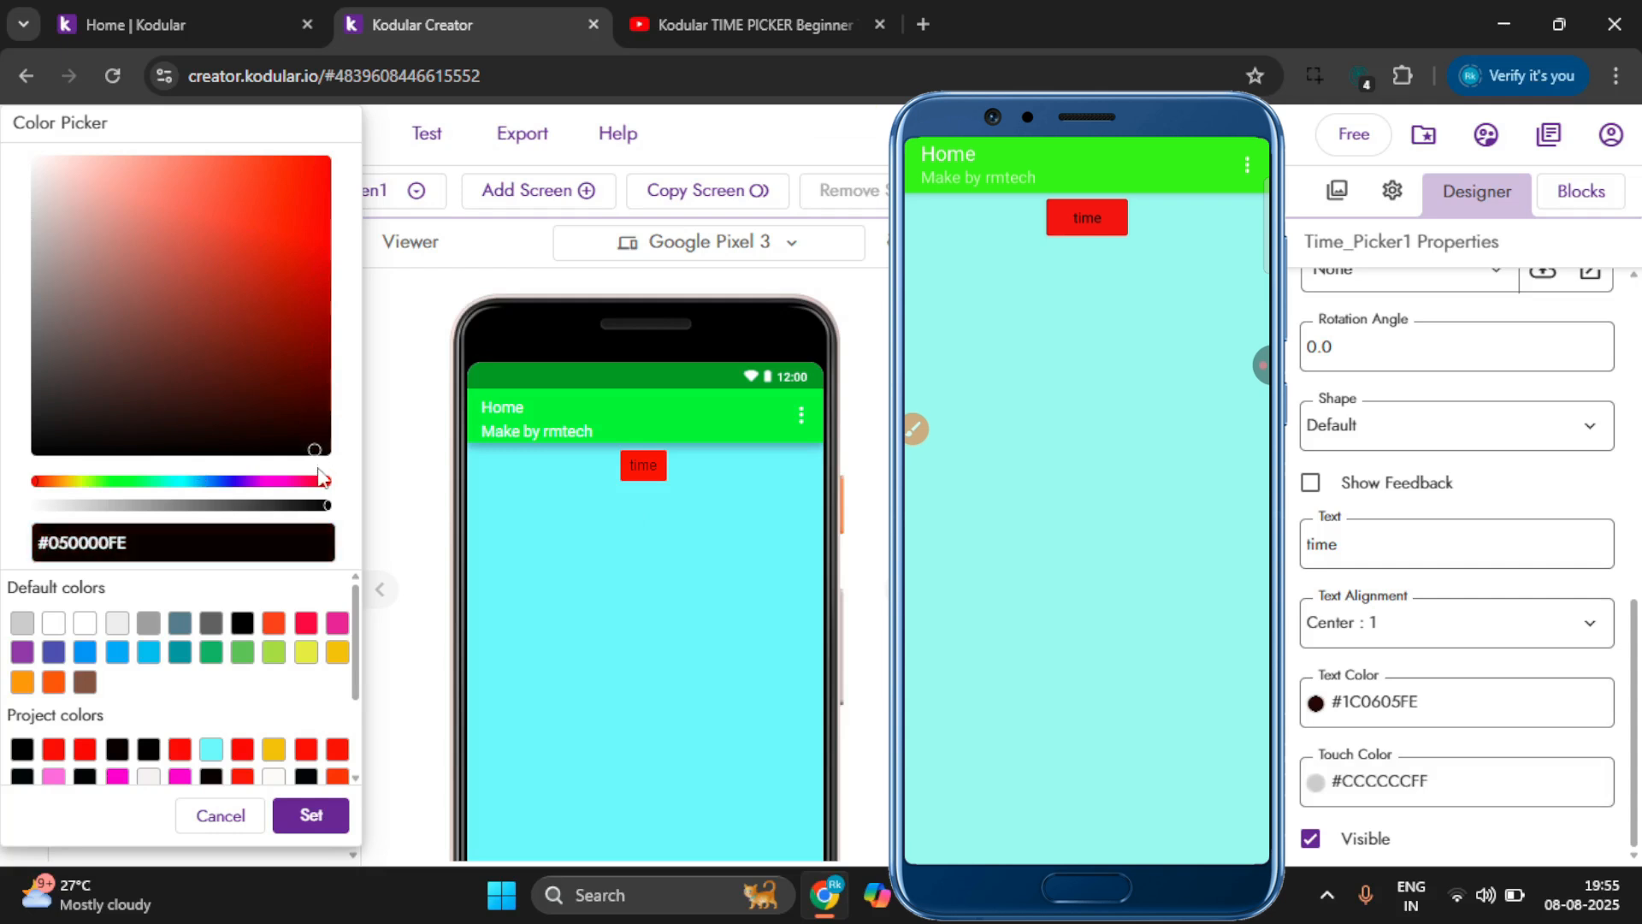
click(323, 820)
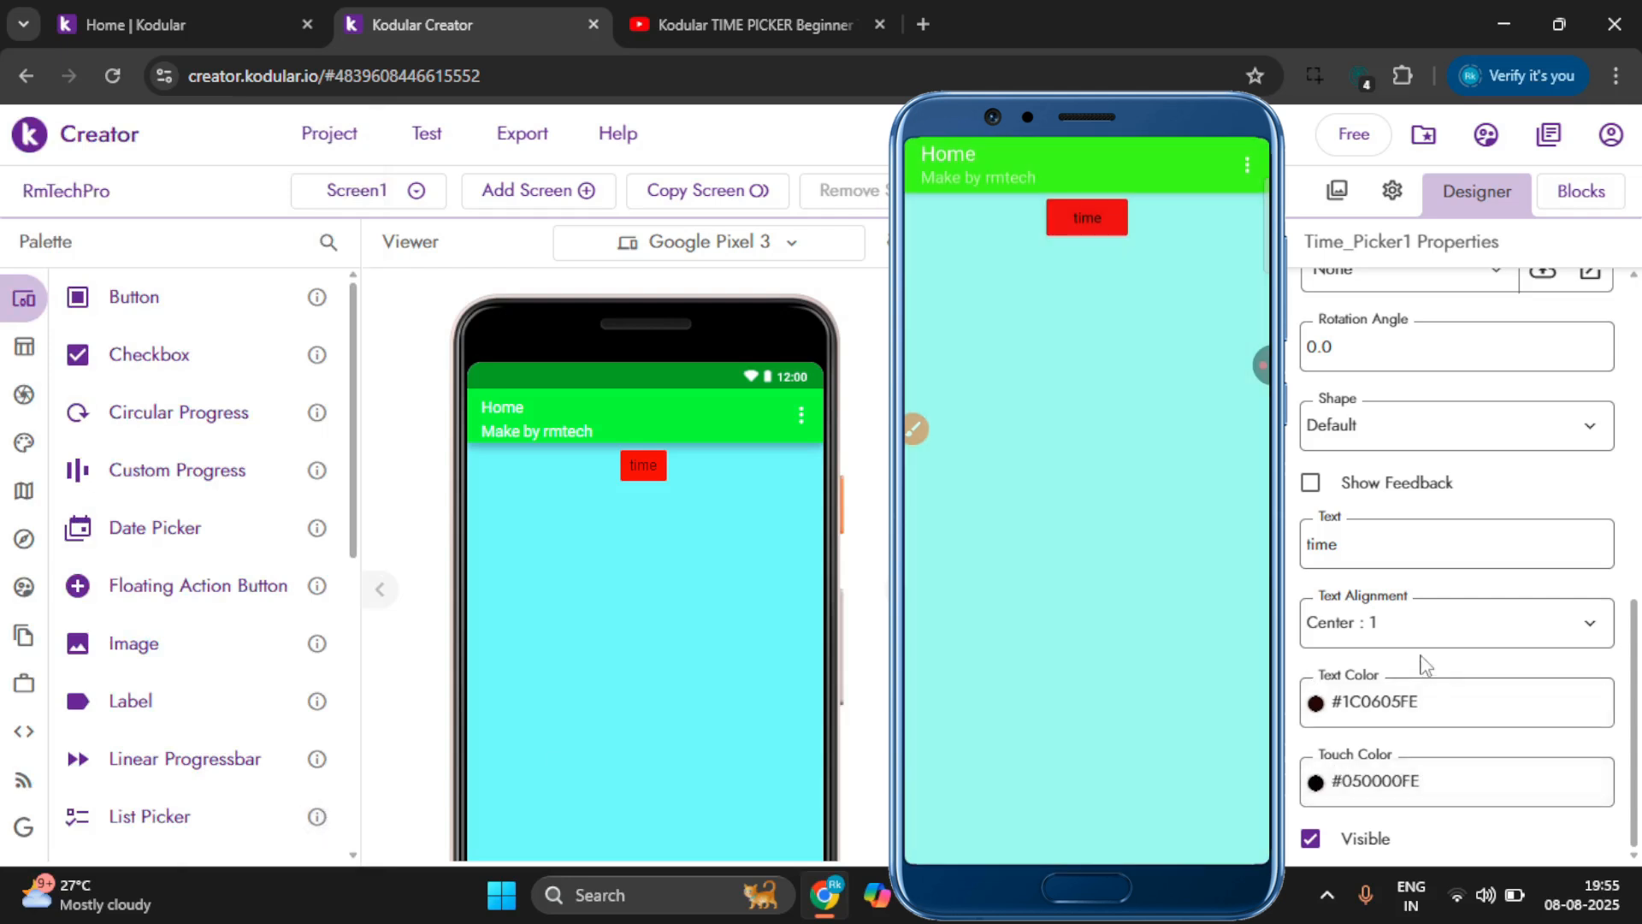
scroll(1415, 667, up, 10)
scroll(1318, 791, down, 6)
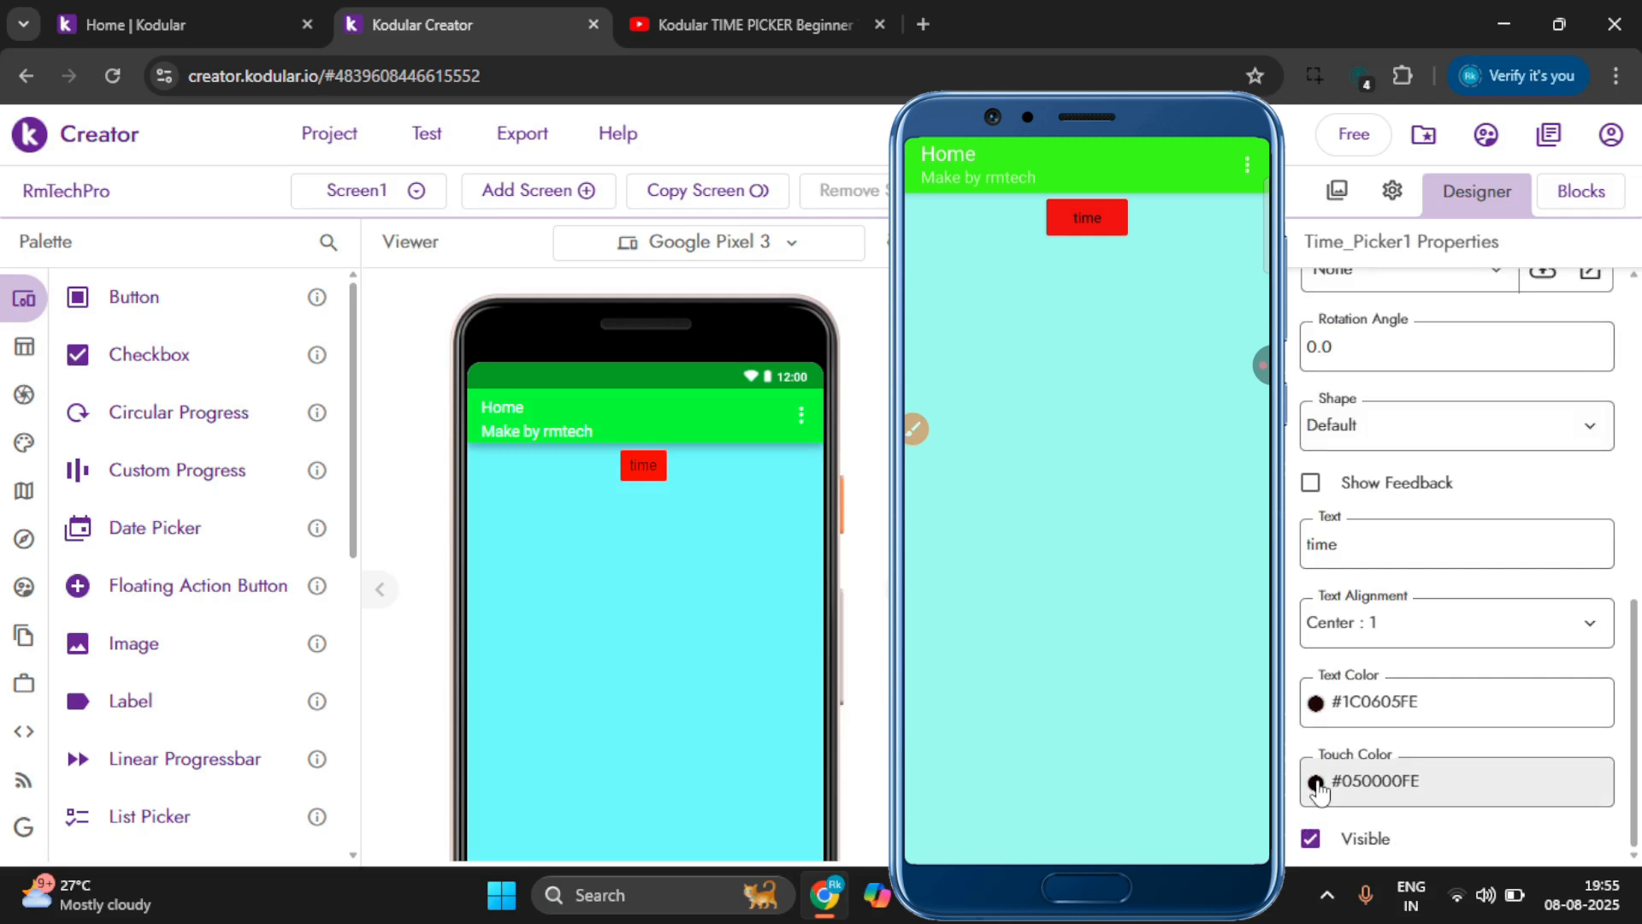
Look through the palette's User Interface, Layout General and Media components, and the subcategories listed under Layout.
scroll(191, 774, down, 7)
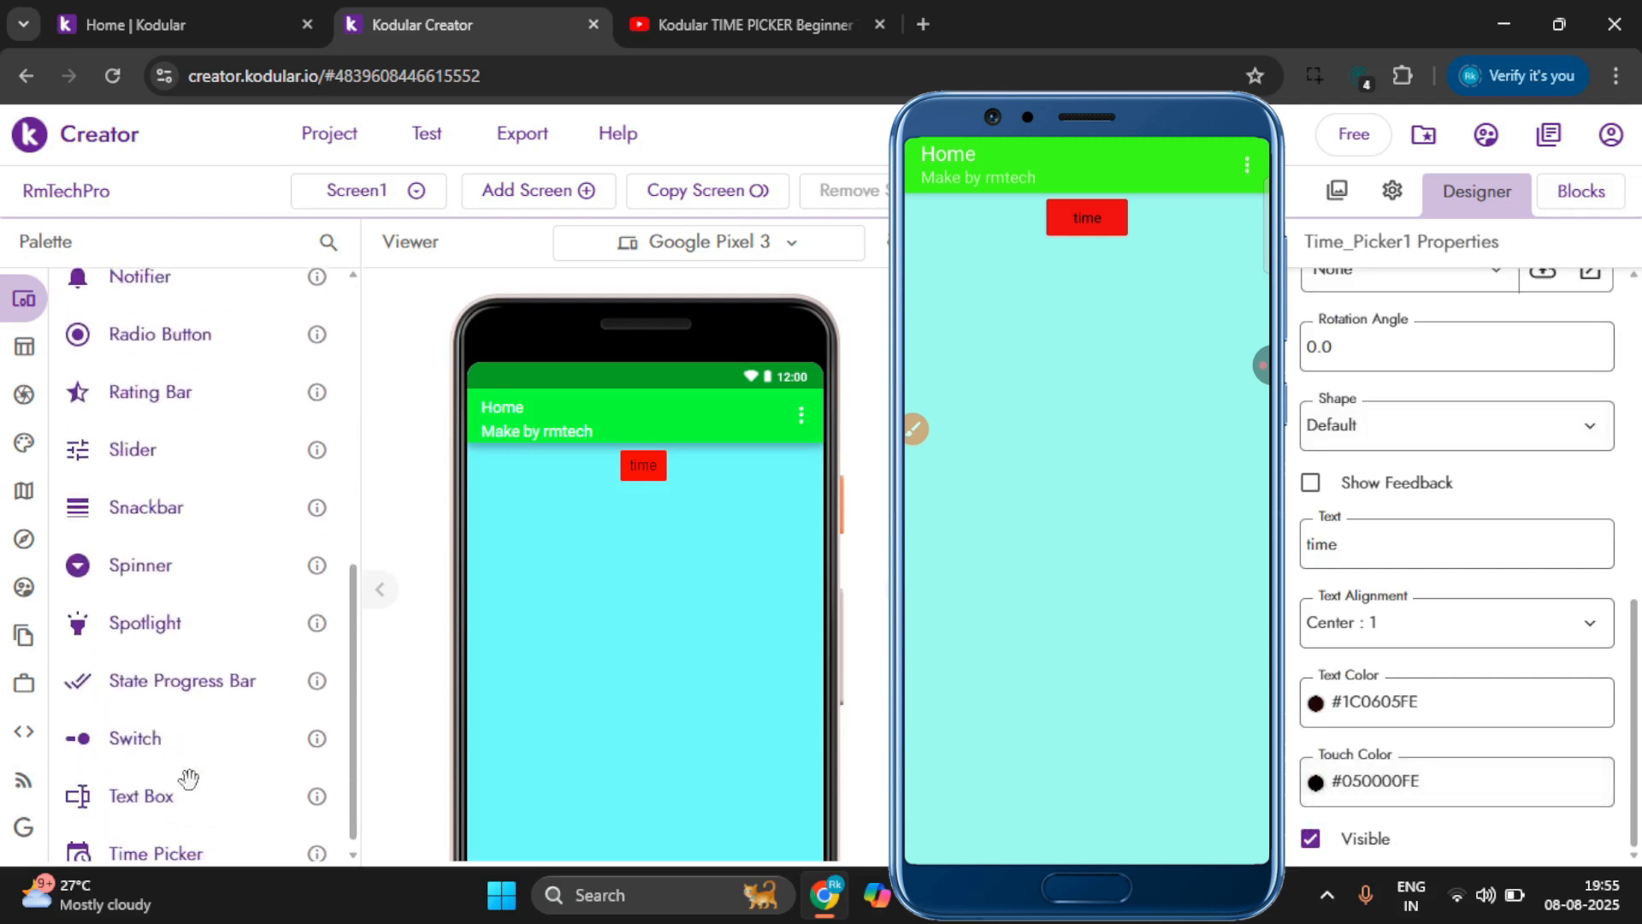
scroll(220, 779, up, 8)
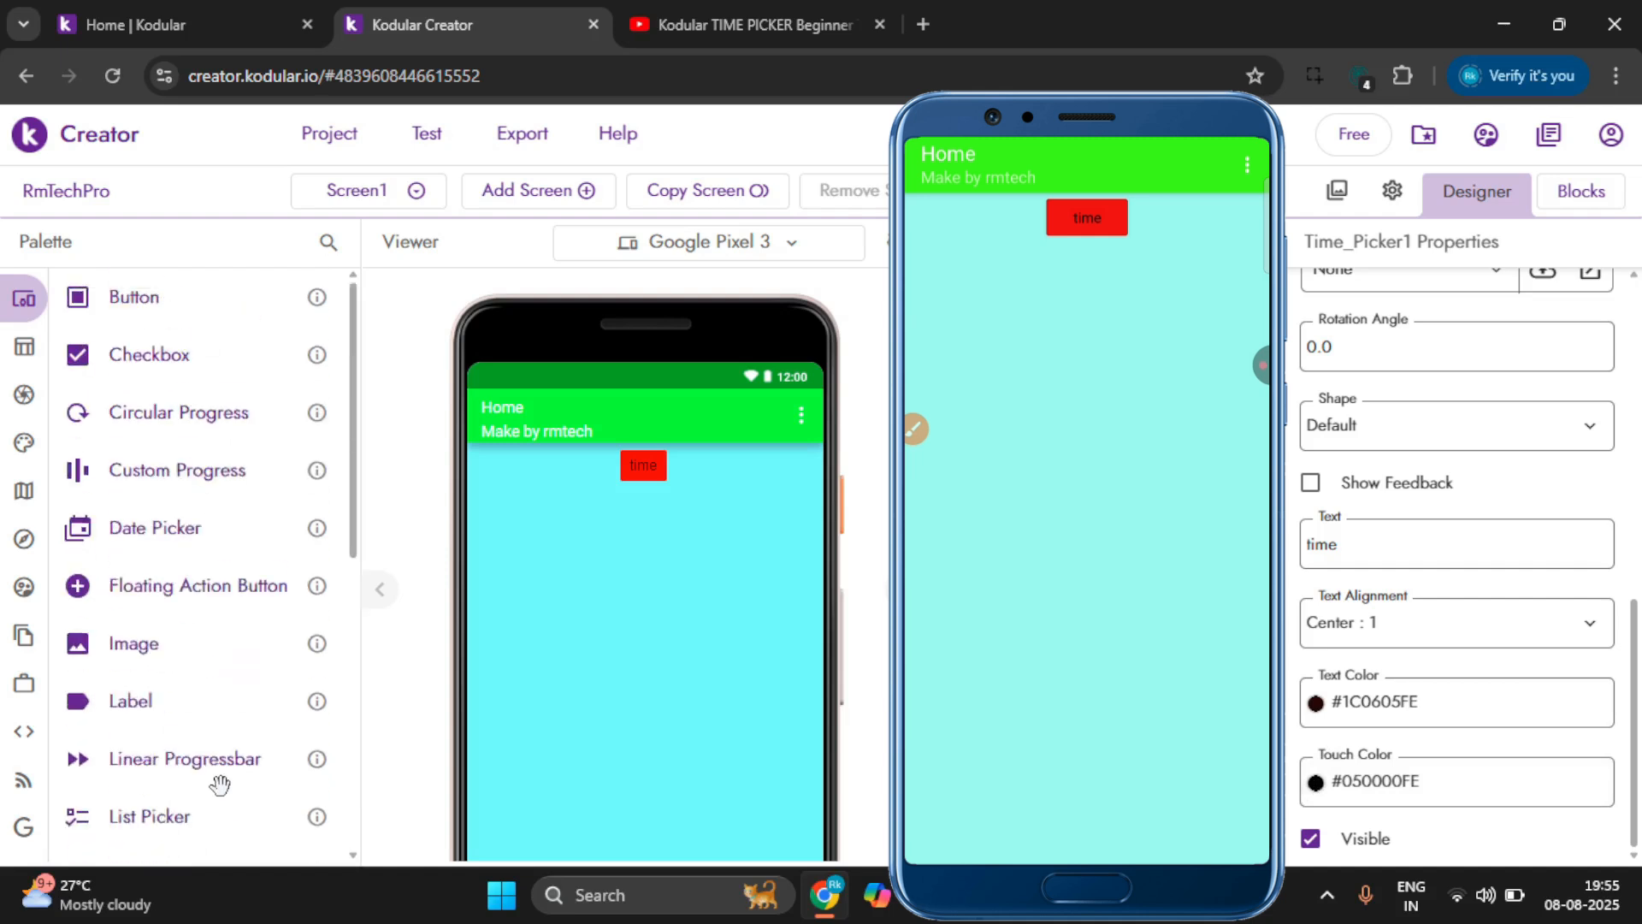
mouse_move(28, 371)
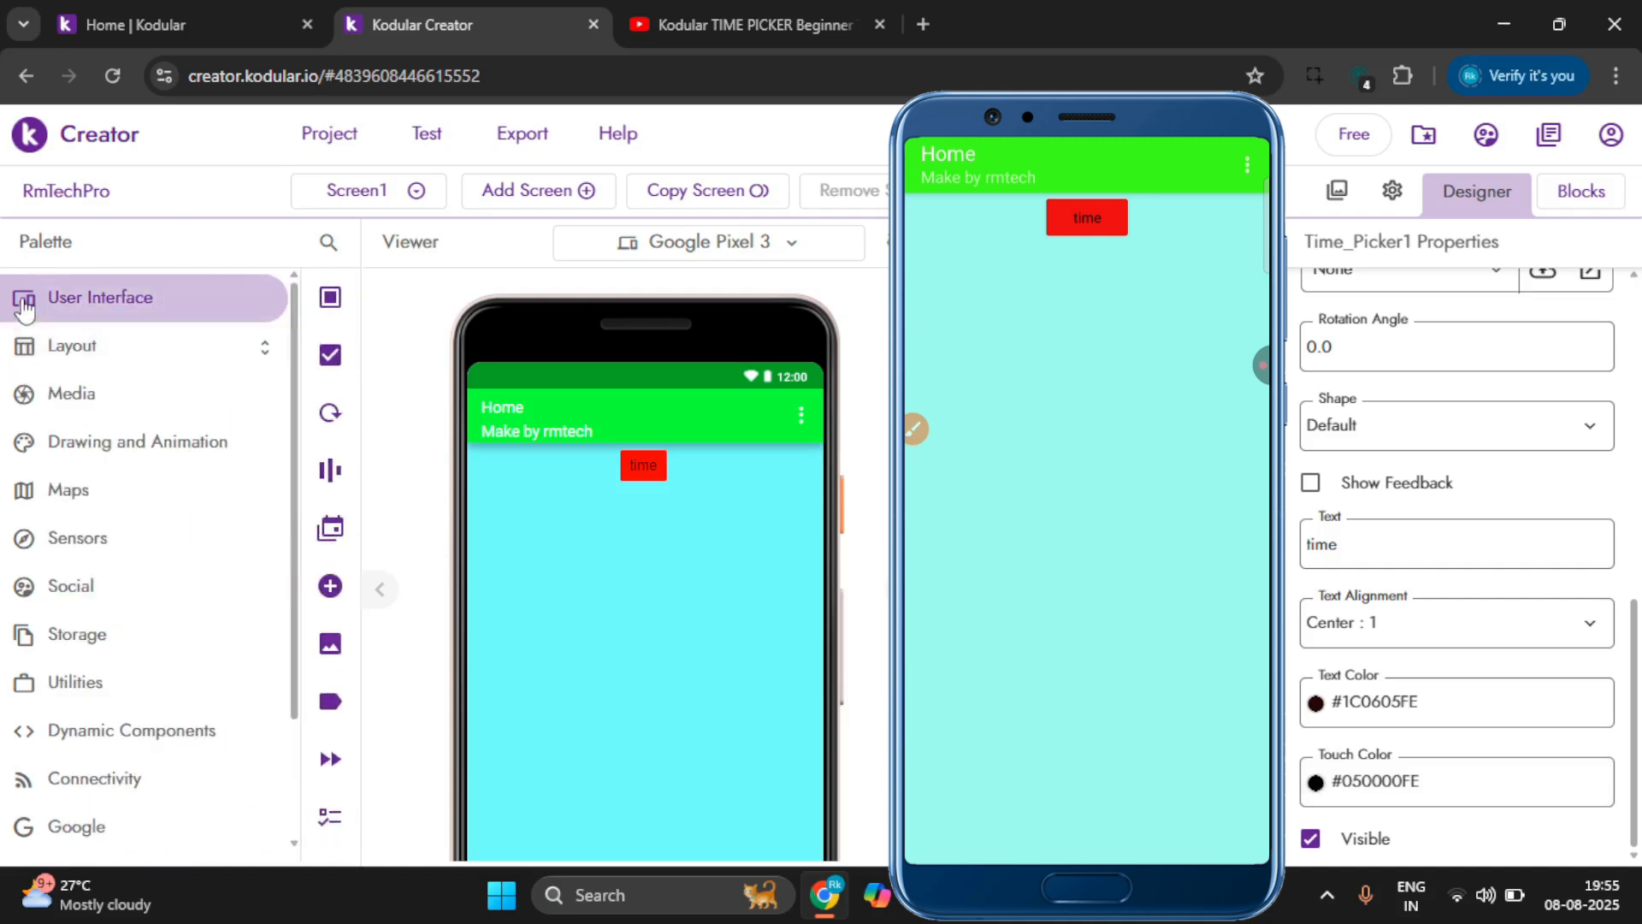
click(65, 349)
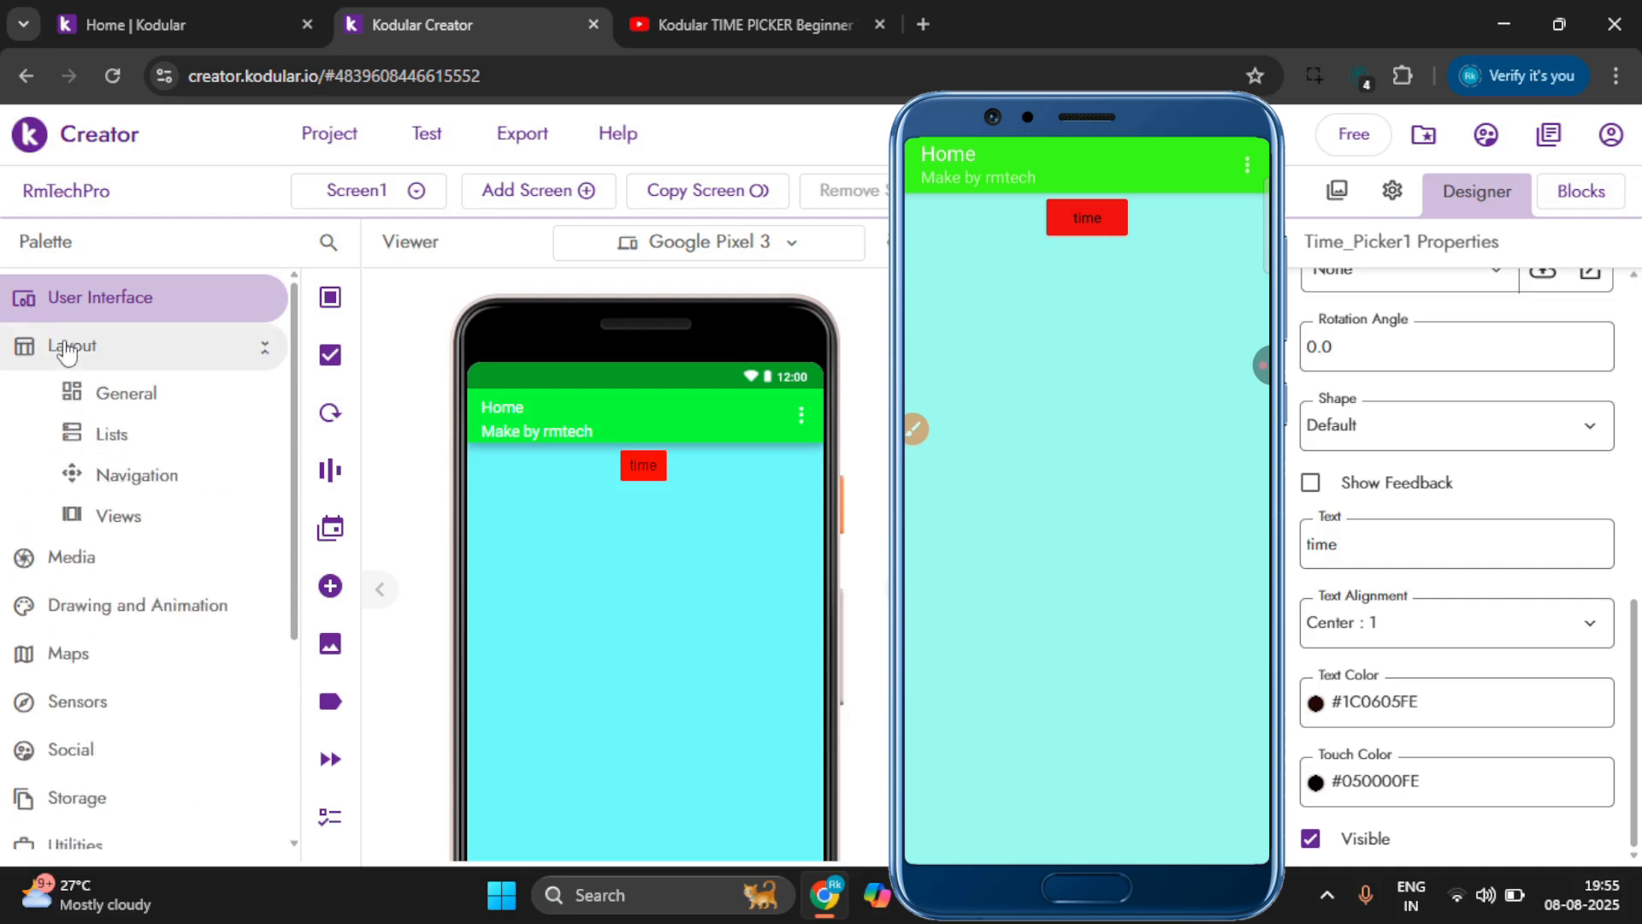
click(115, 398)
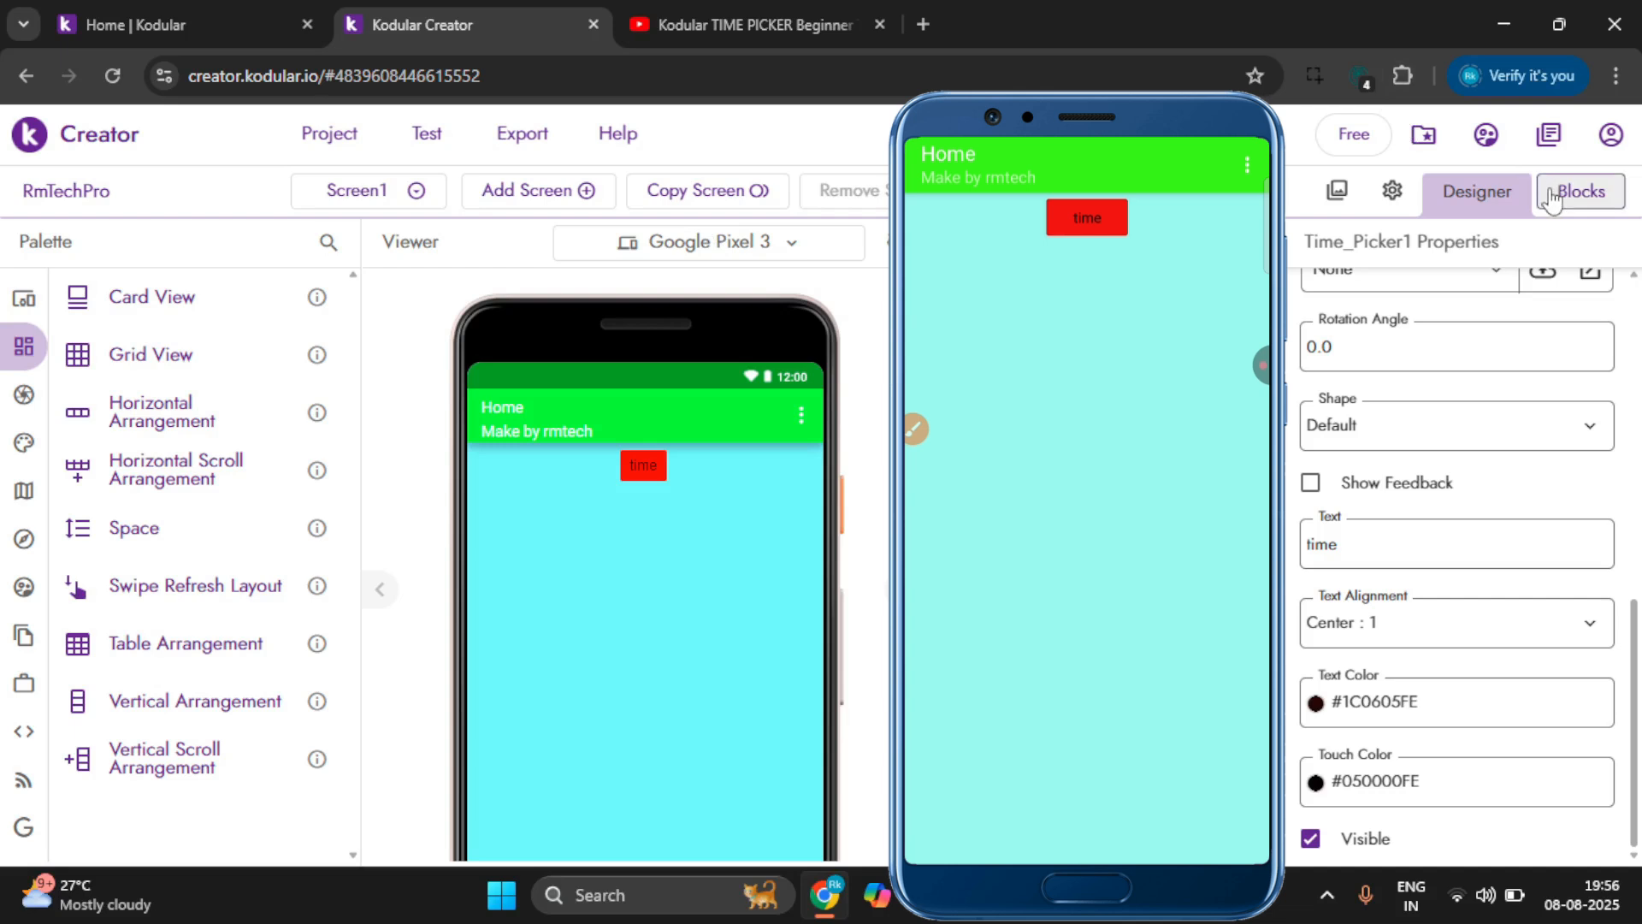
mouse_move(5, 371)
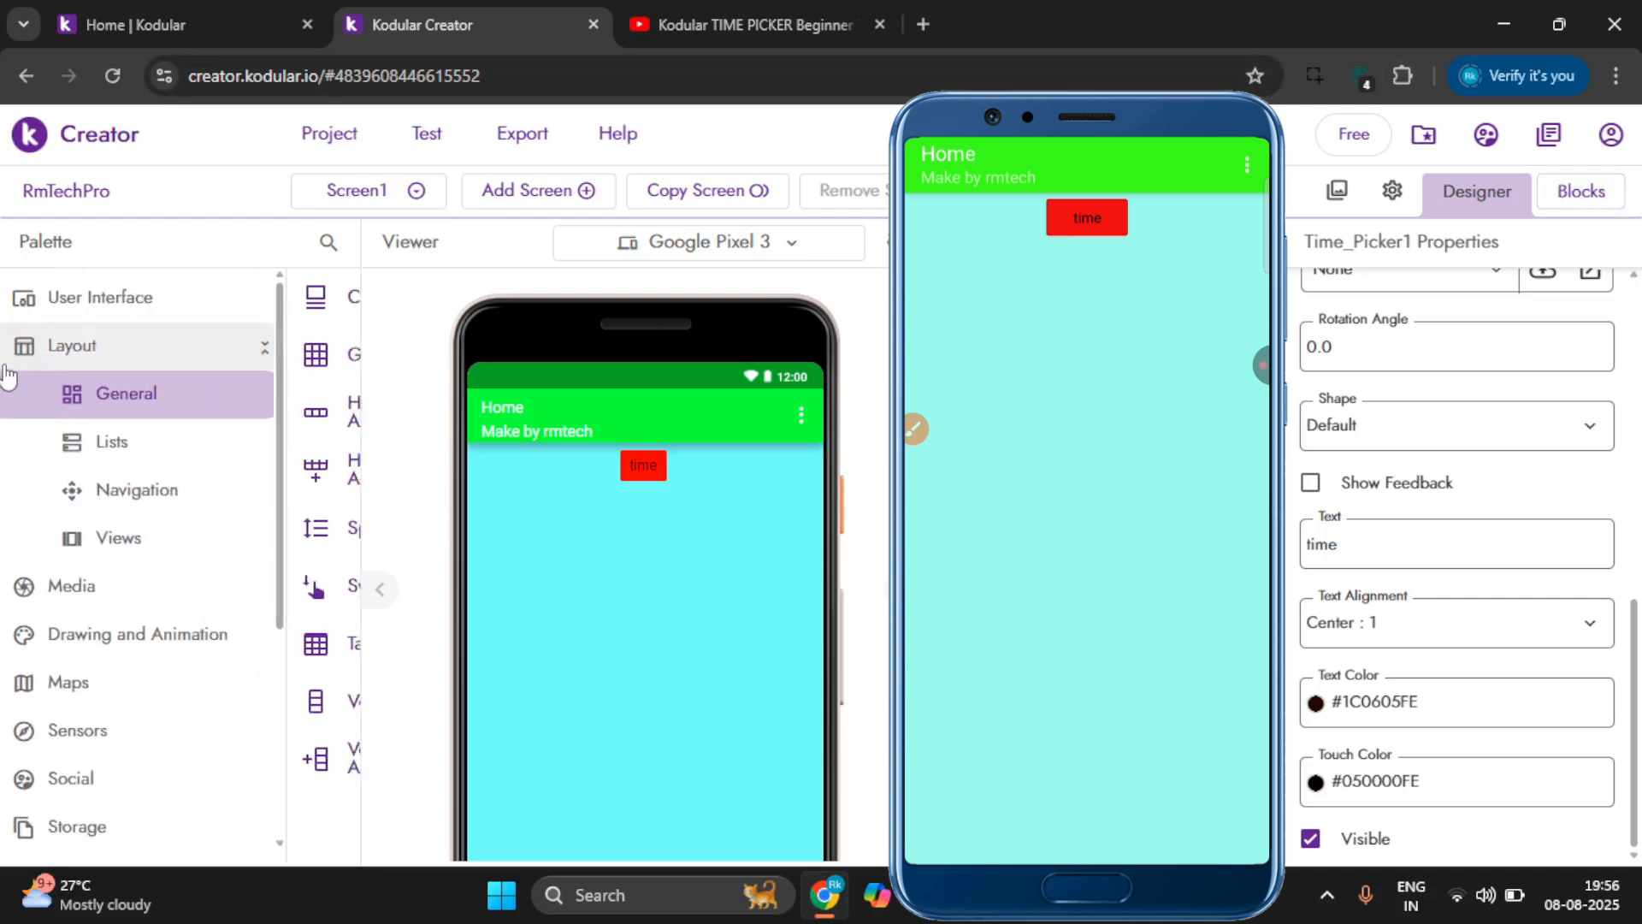
click(76, 596)
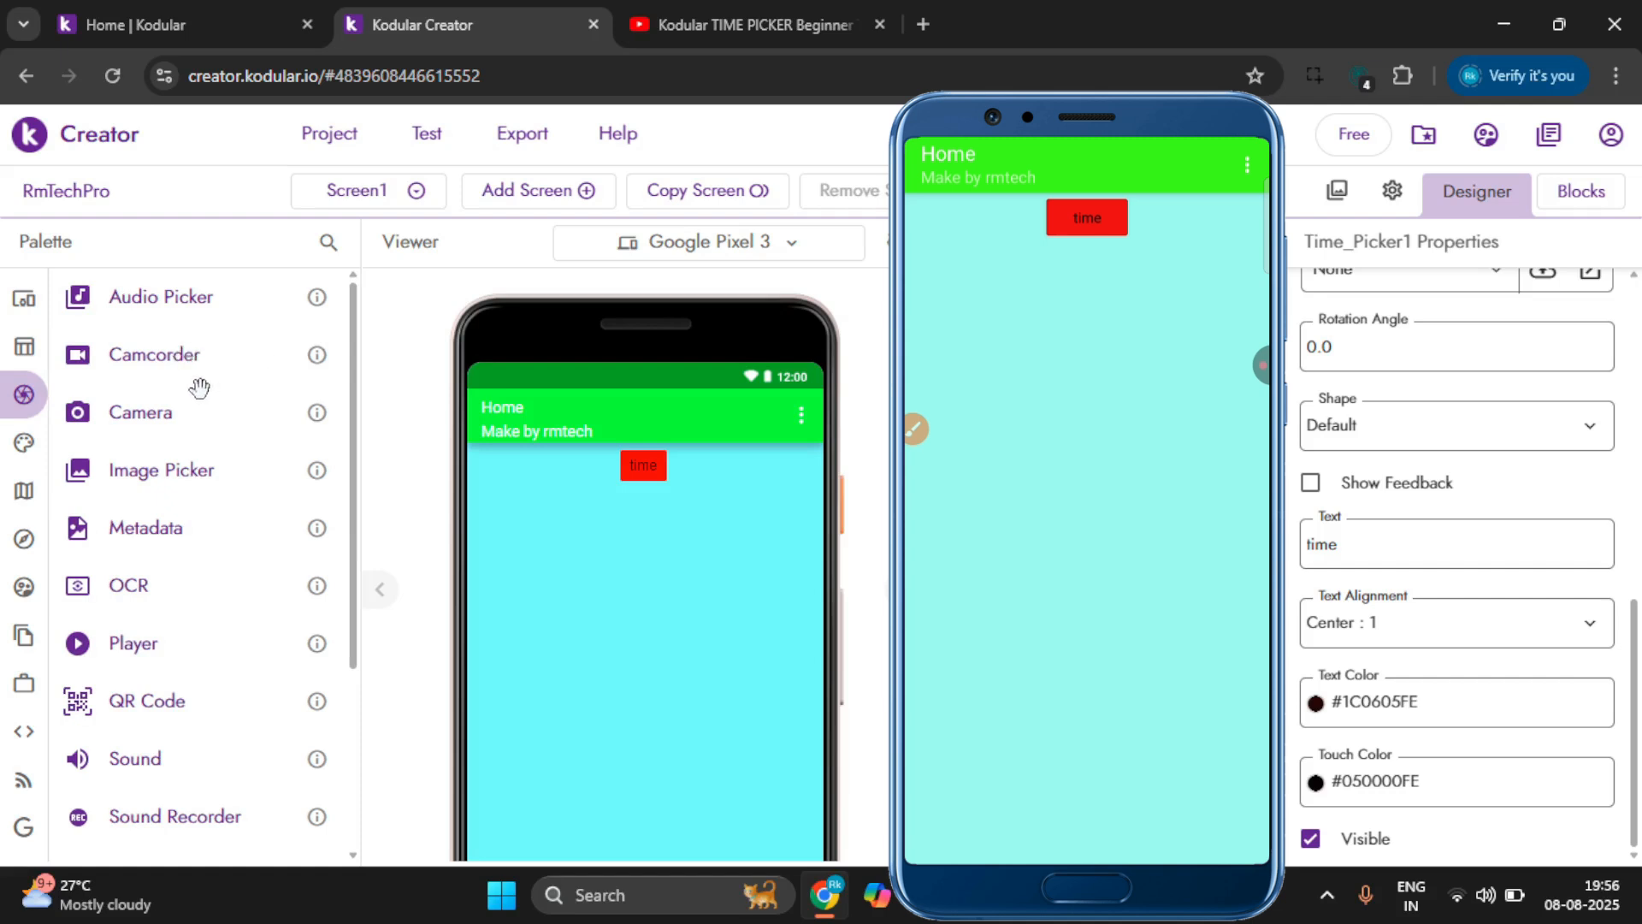
mouse_move(34, 346)
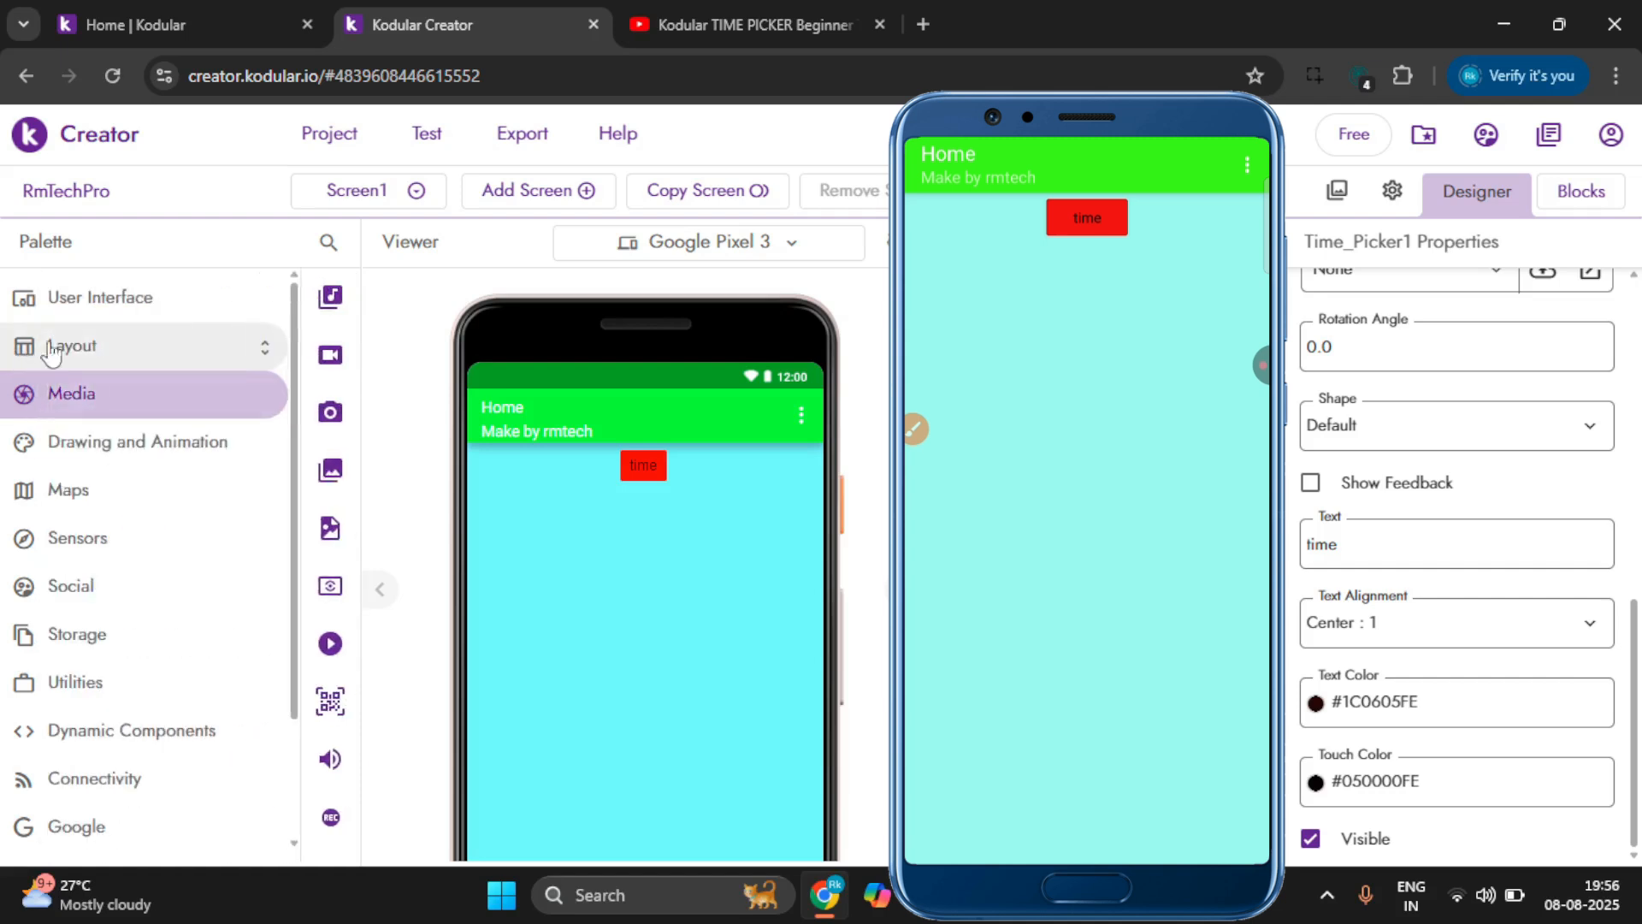
click(77, 349)
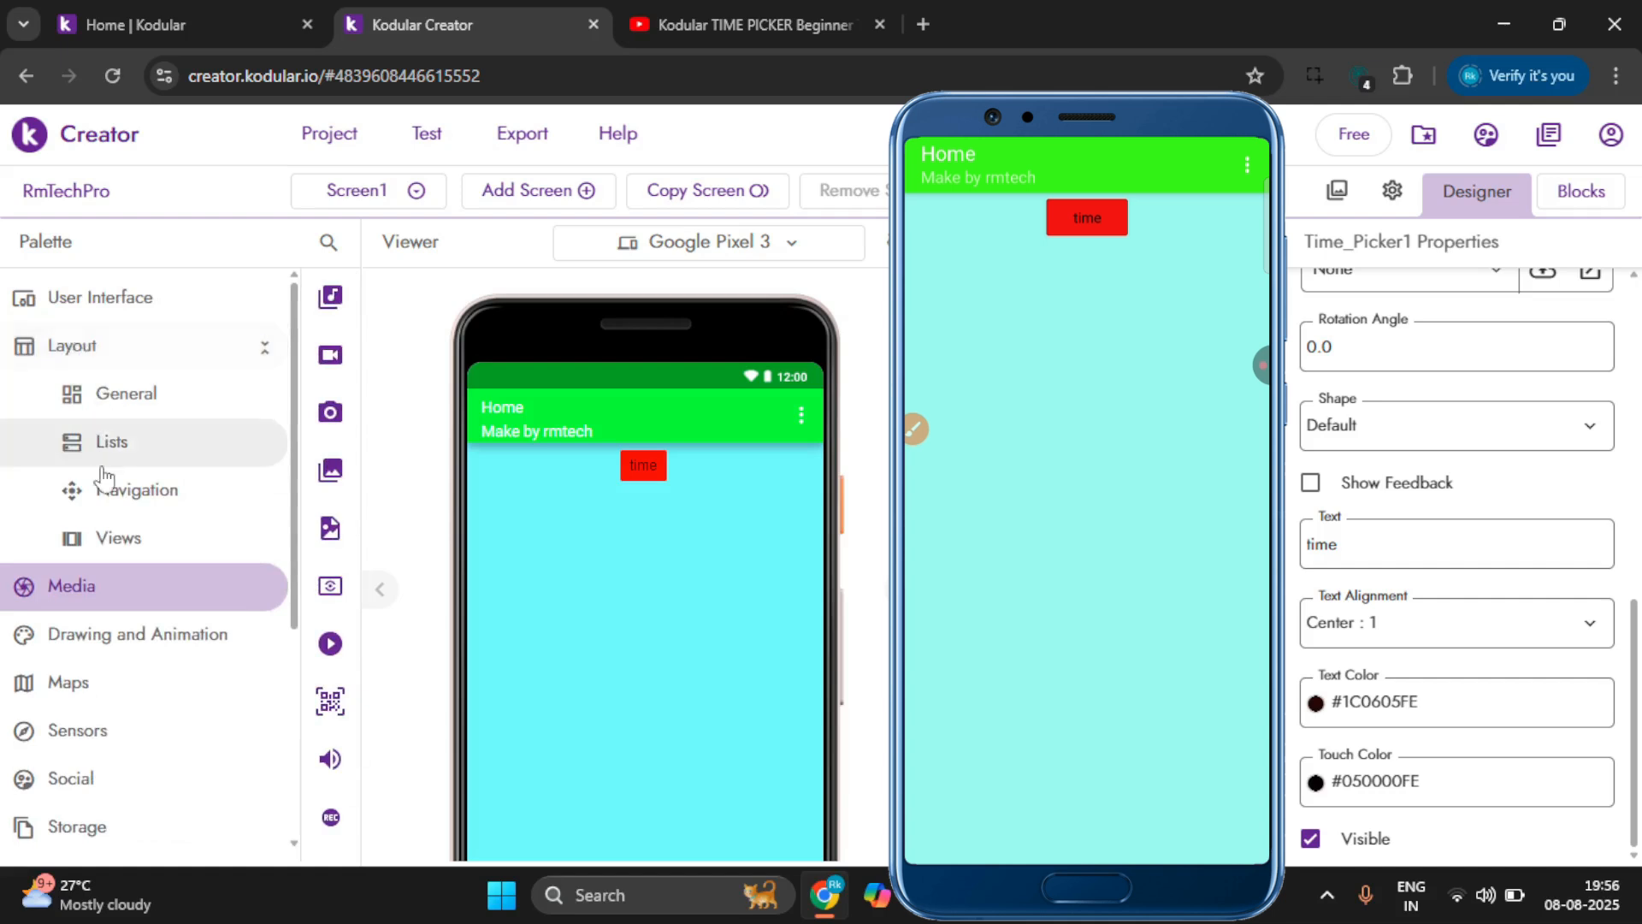